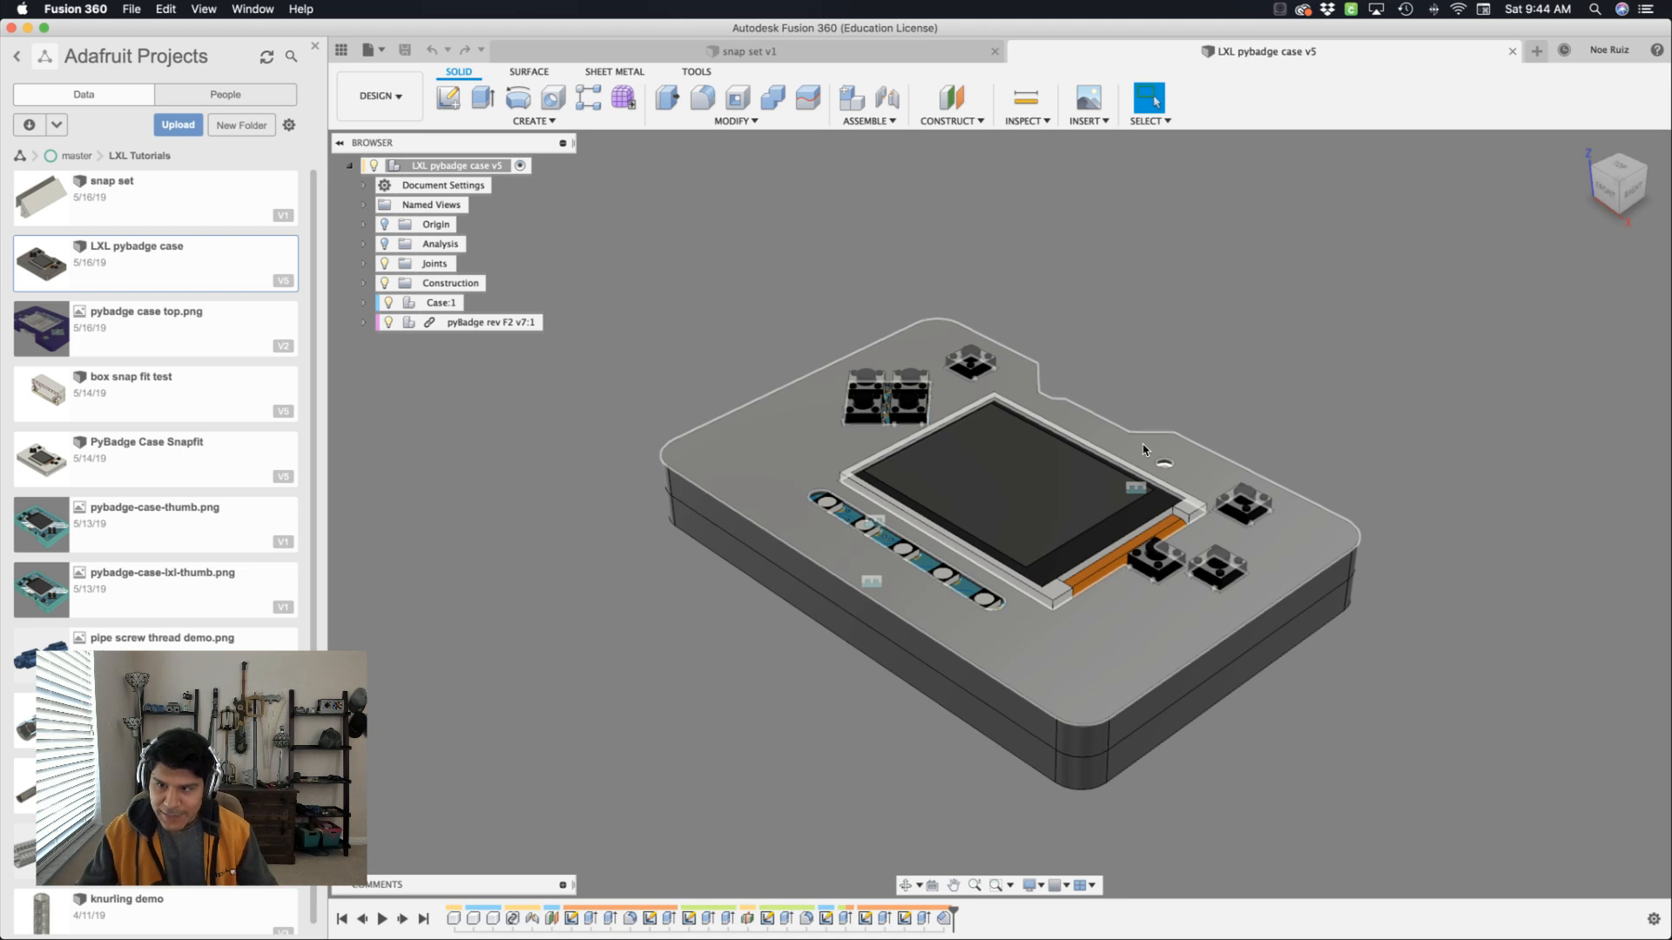
Switch to the snap set design and identify its Nub, Grabber and Cutter components in the model.
middle_click_drag(1145, 450, 1144, 450, "shift")
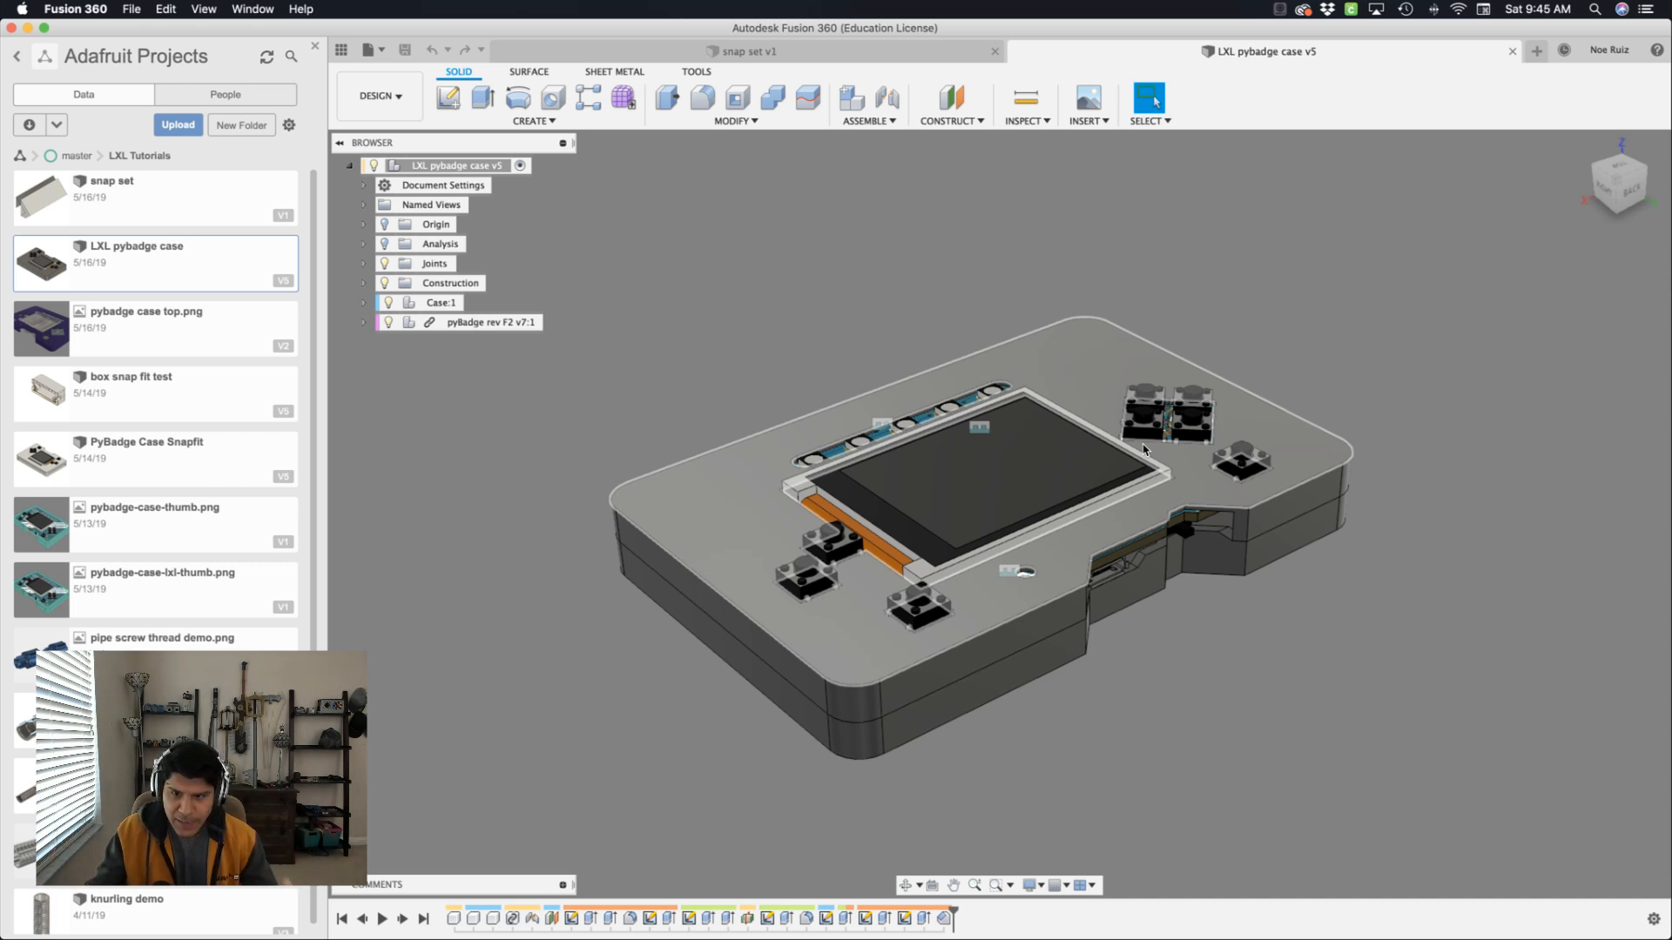
middle_click_drag(1143, 449, 733, 610, "shift")
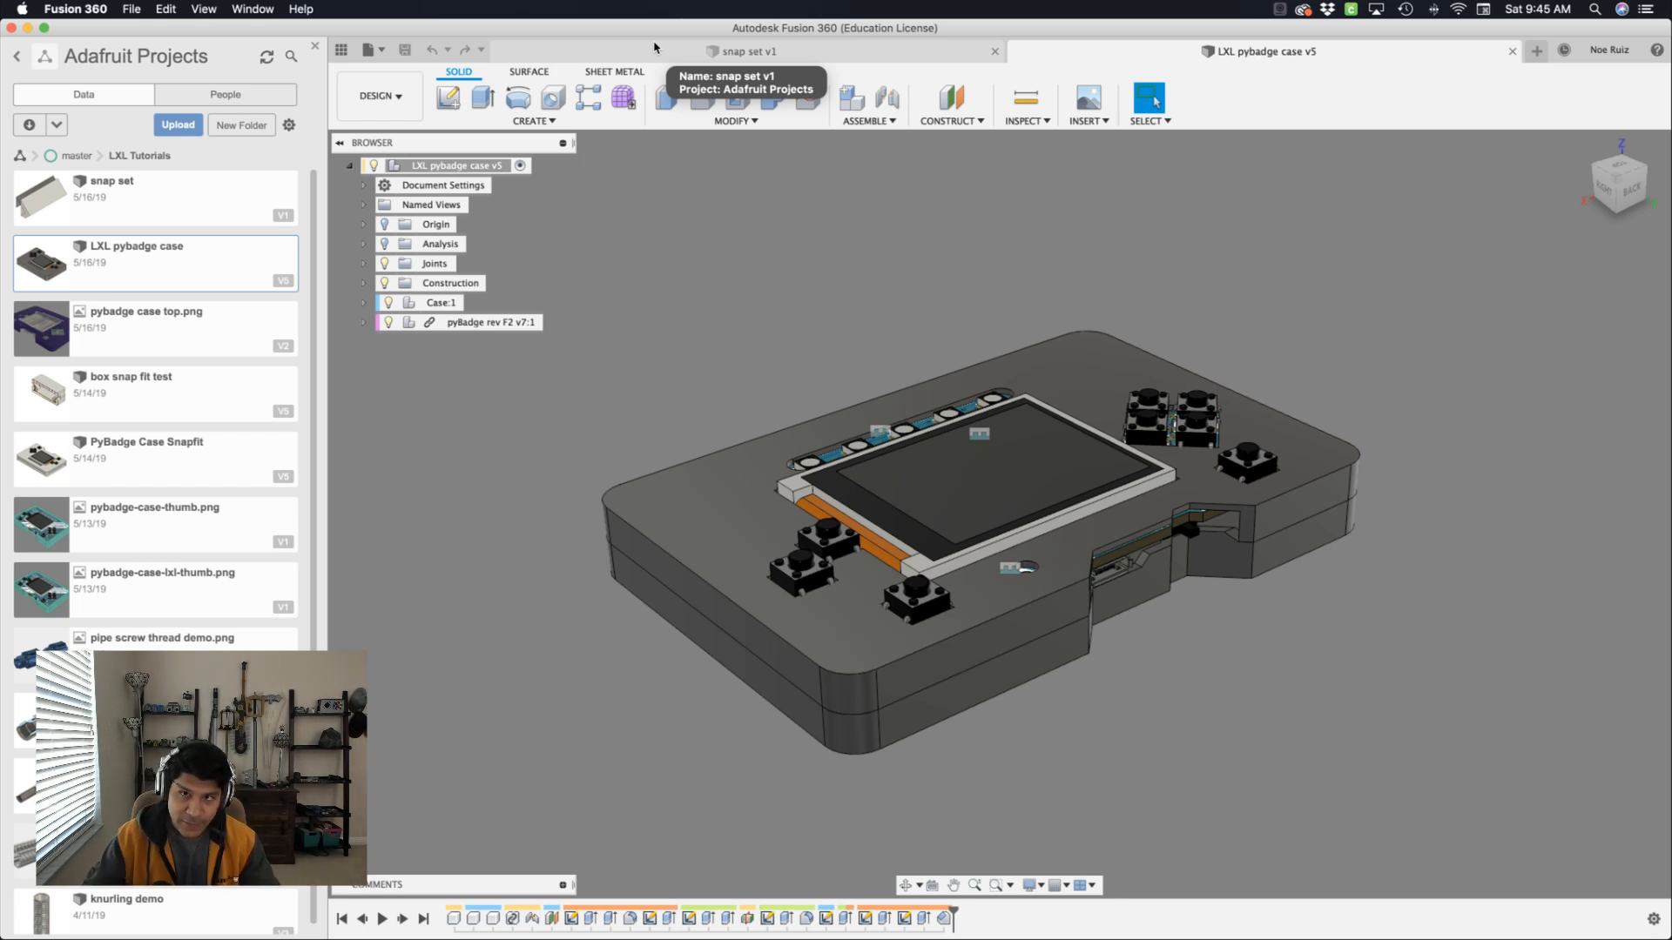
left_click(659, 57)
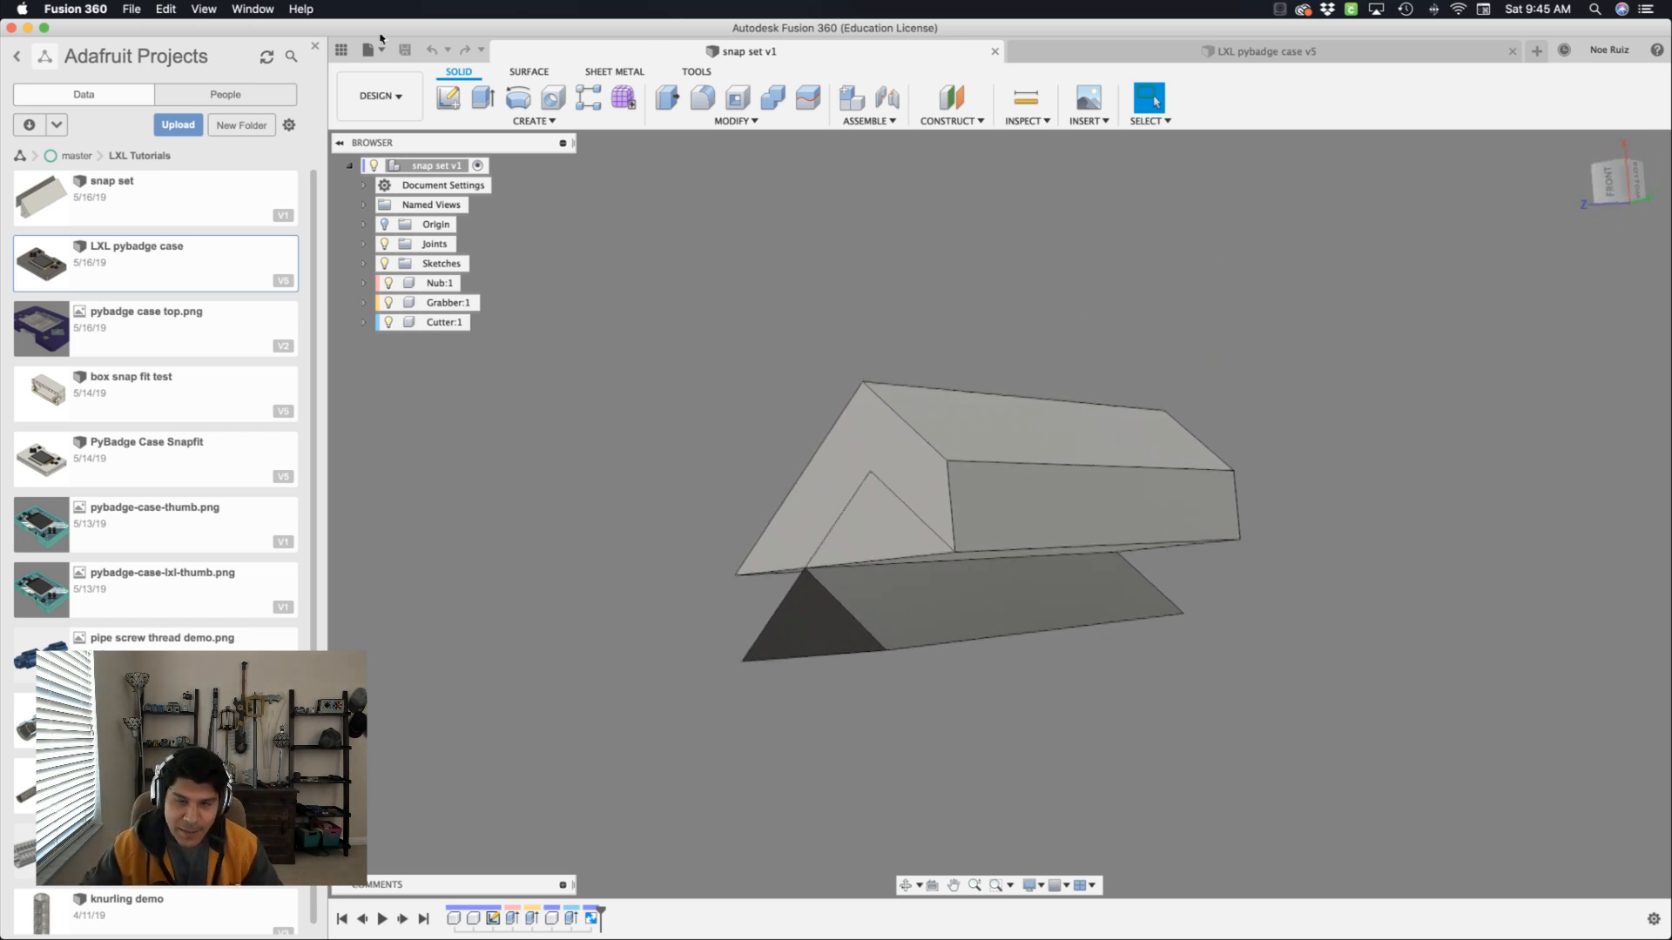
left_click(425, 283)
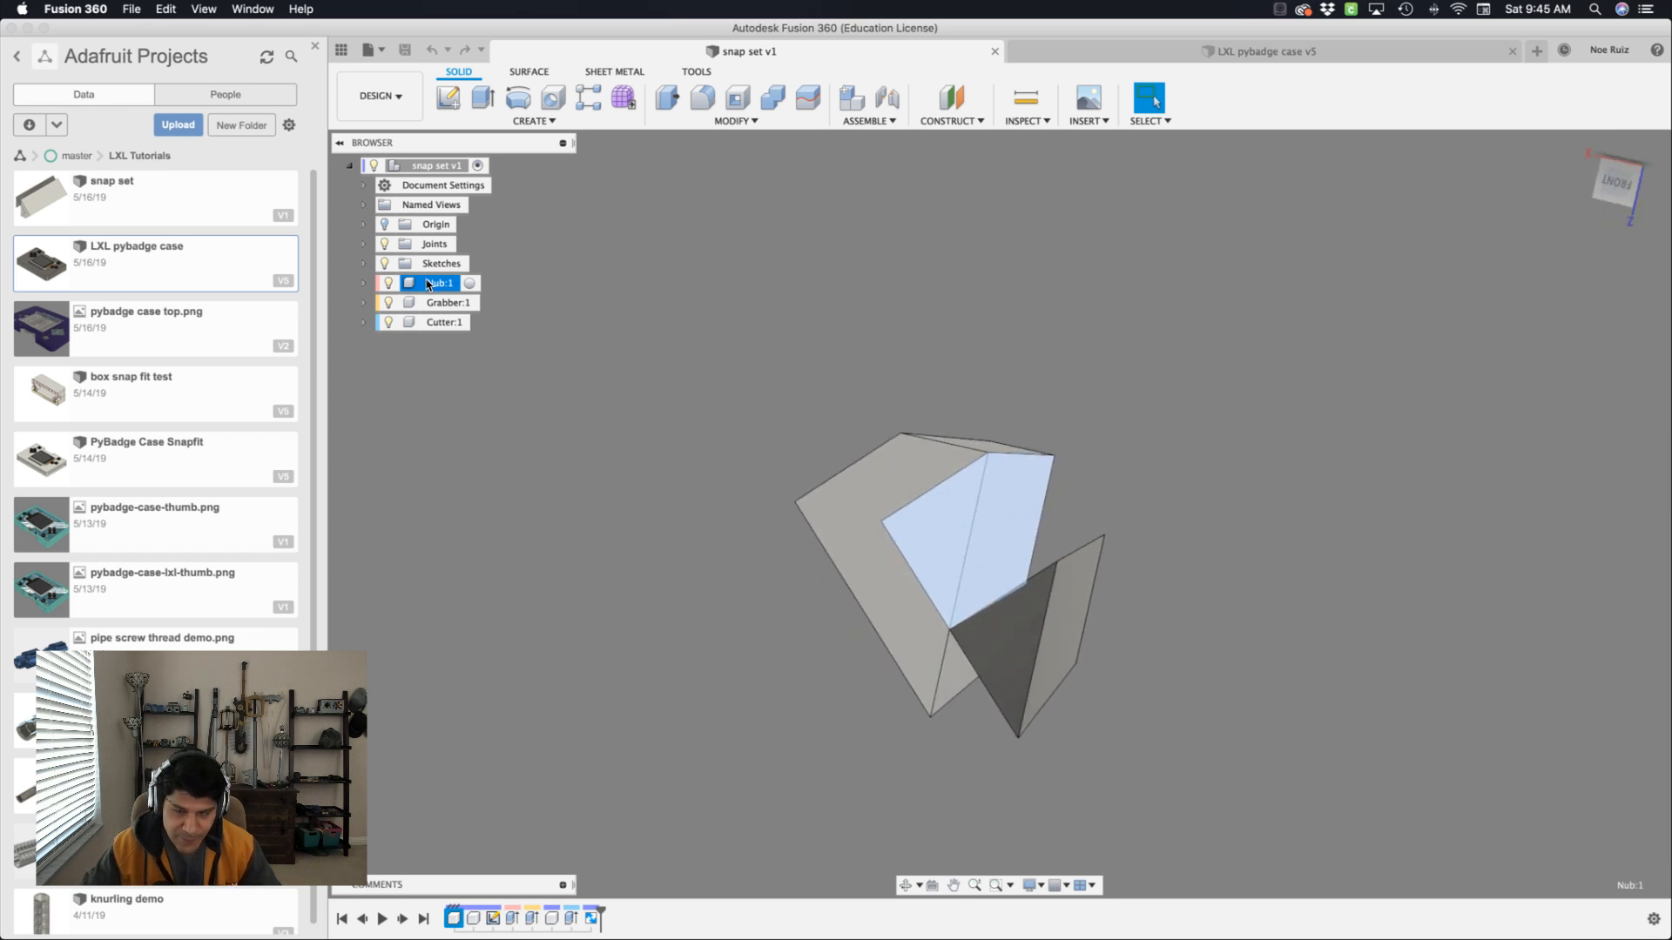
left_click(443, 304)
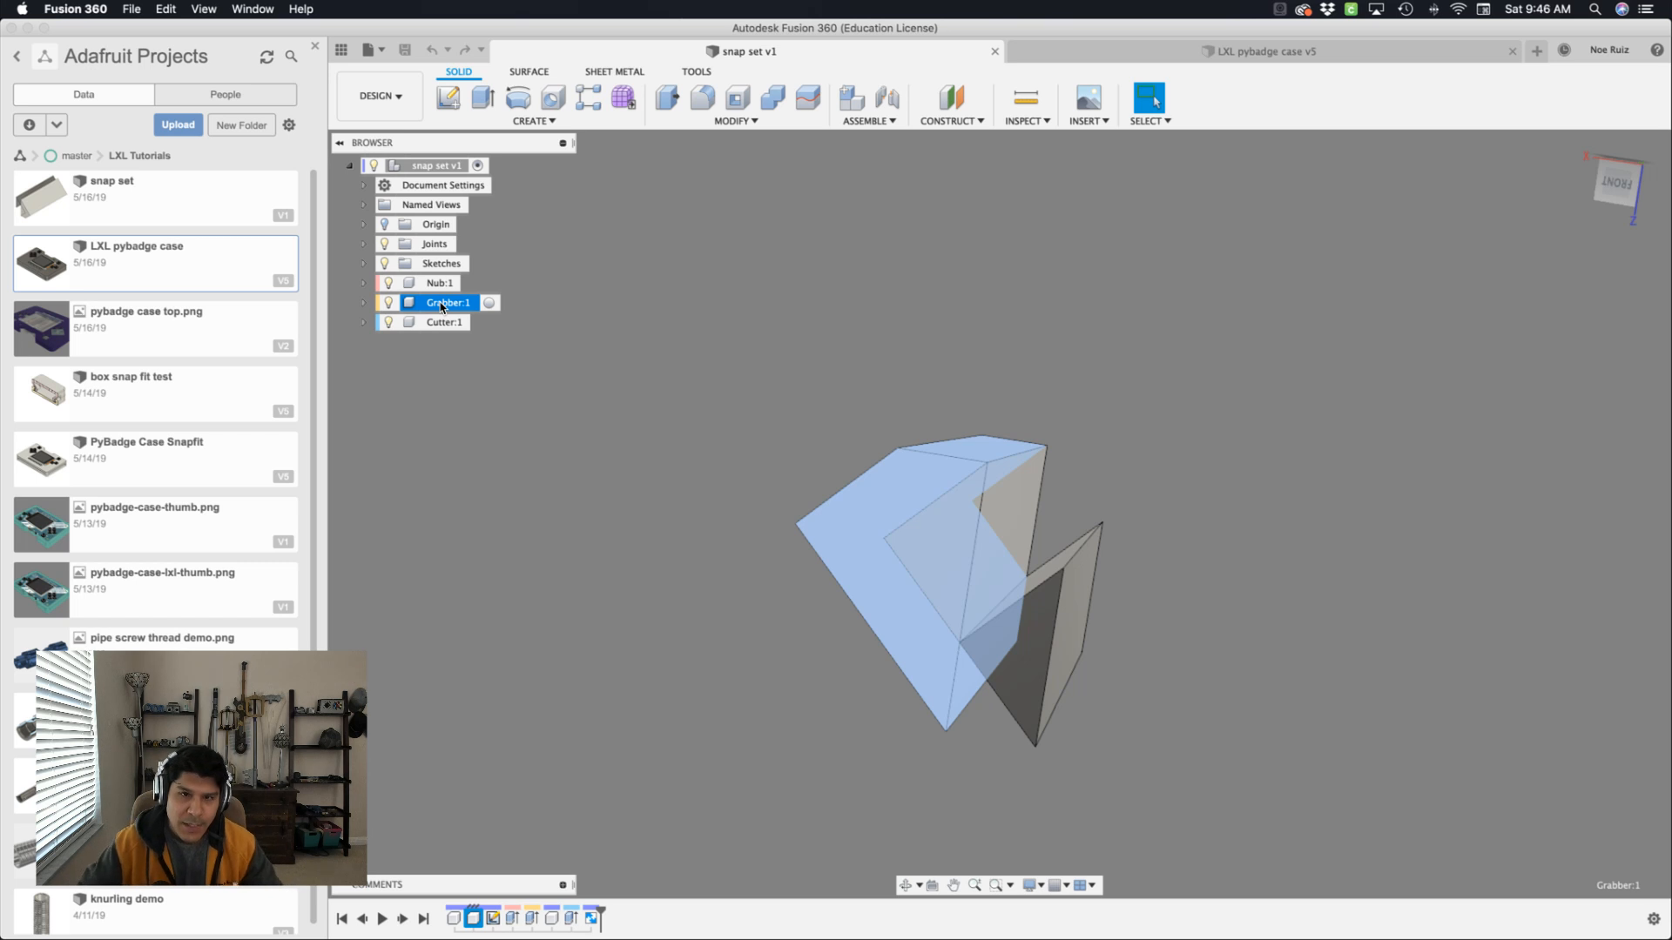
left_click(445, 322)
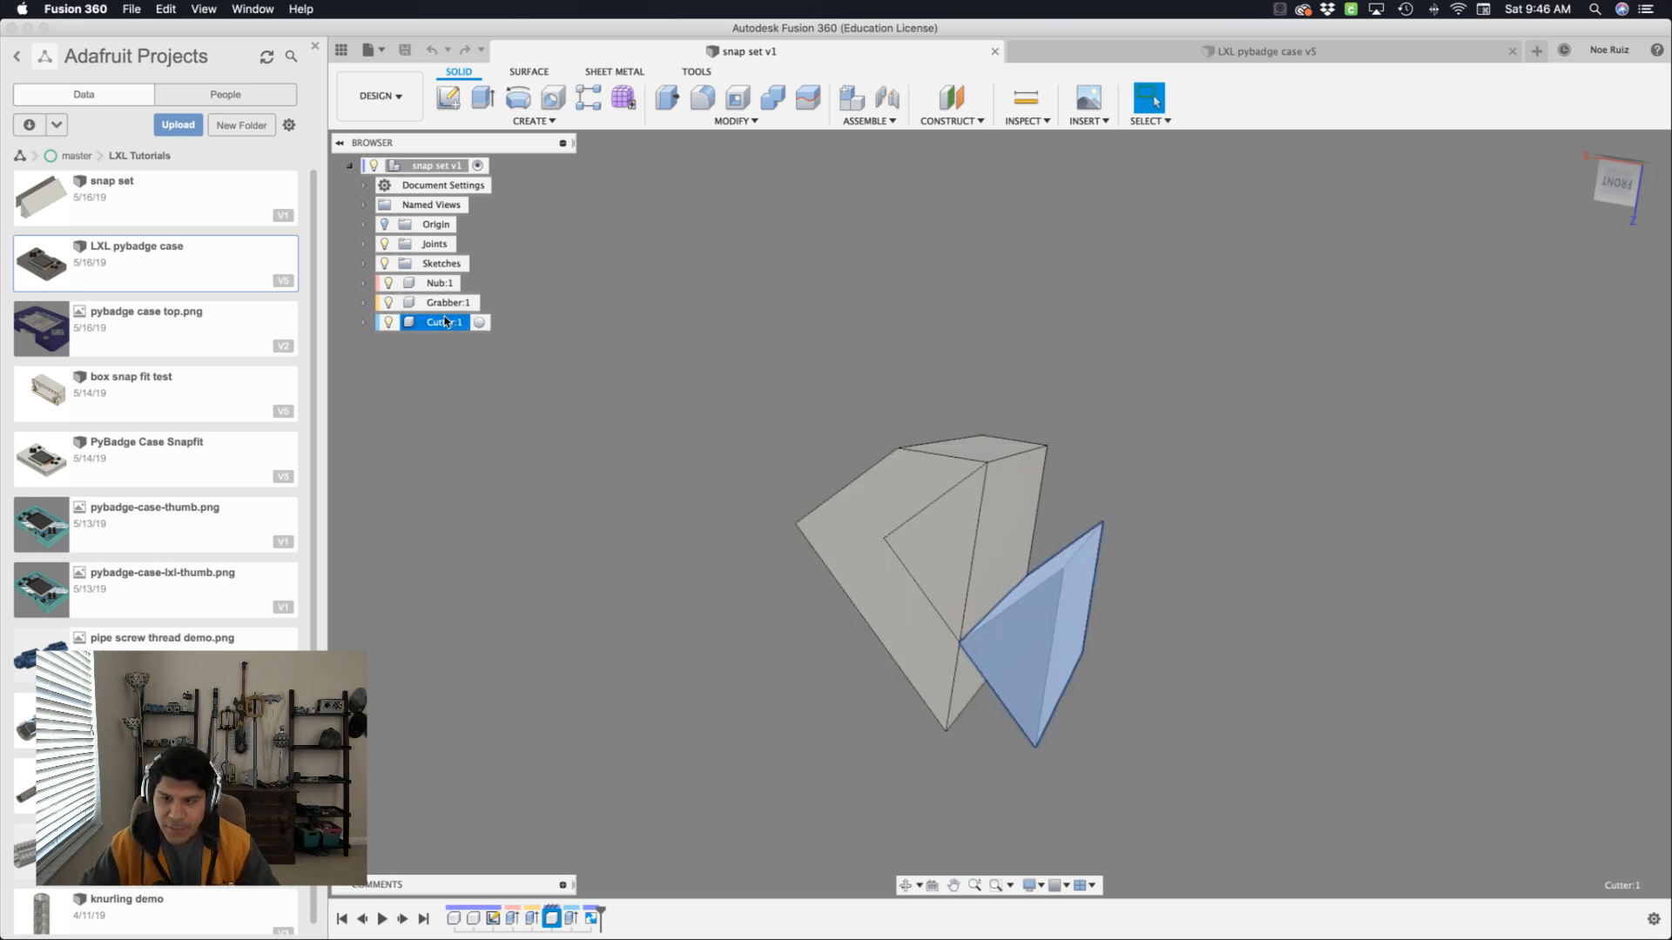
left_click(681, 395)
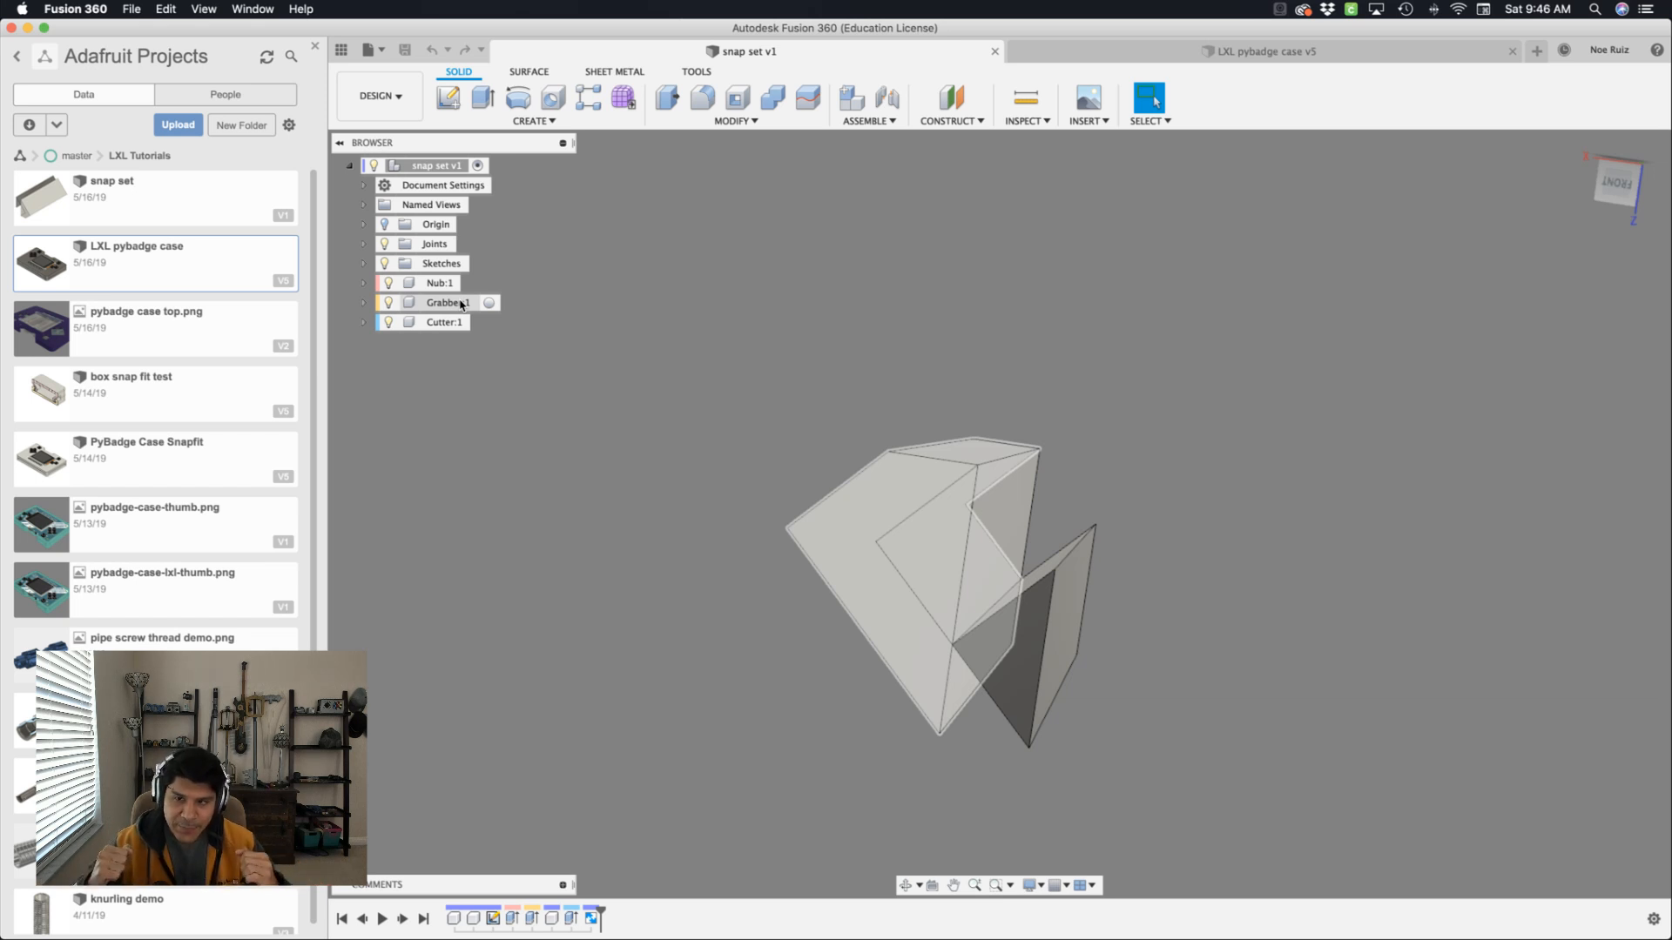
Open the profile sketch for editing and check the expressions behind its top width and upper height dimensions.
middle_click_drag(609, 328, 557, 309, "shift")
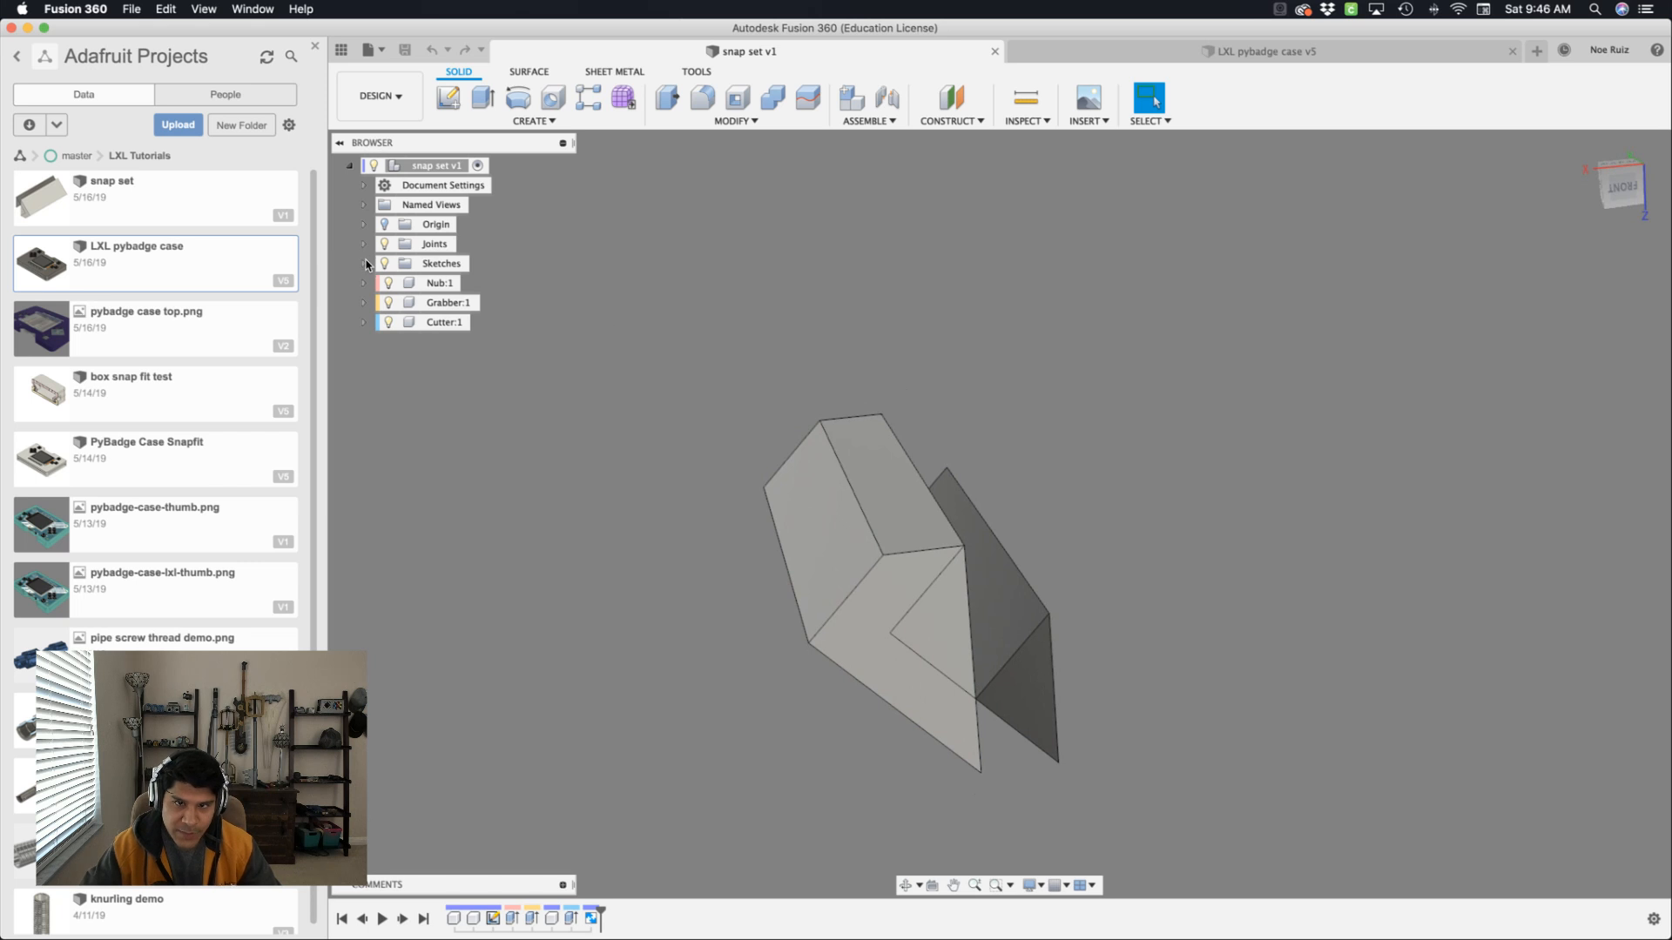
left_click(365, 264)
left_click(420, 283)
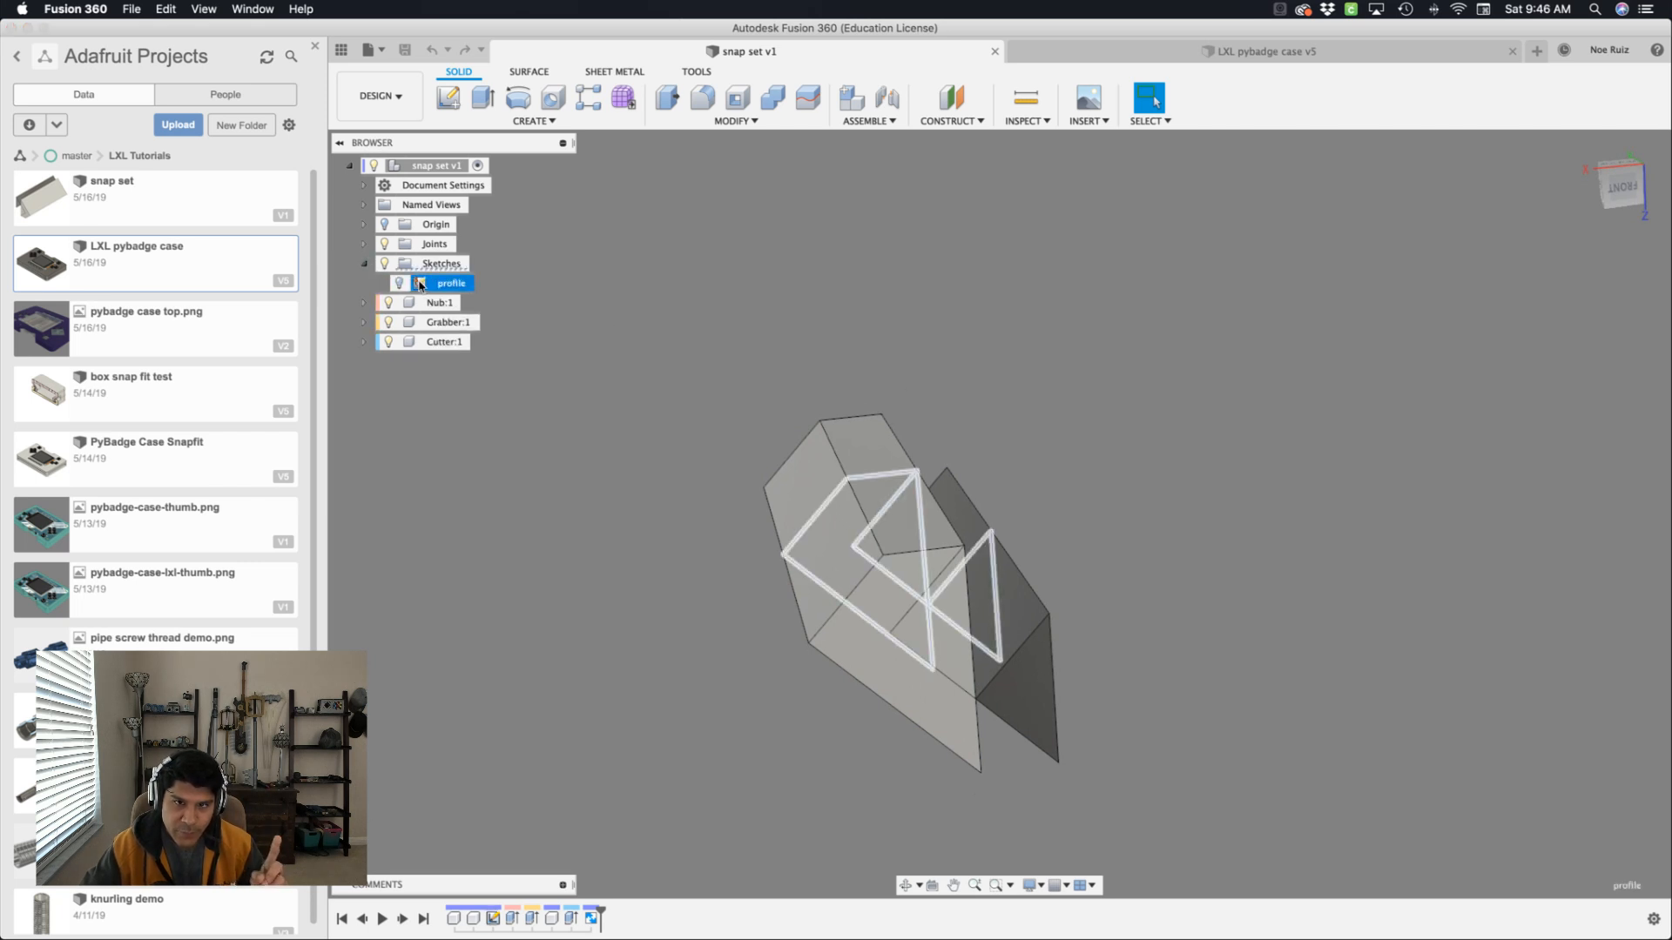
double_click(420, 284)
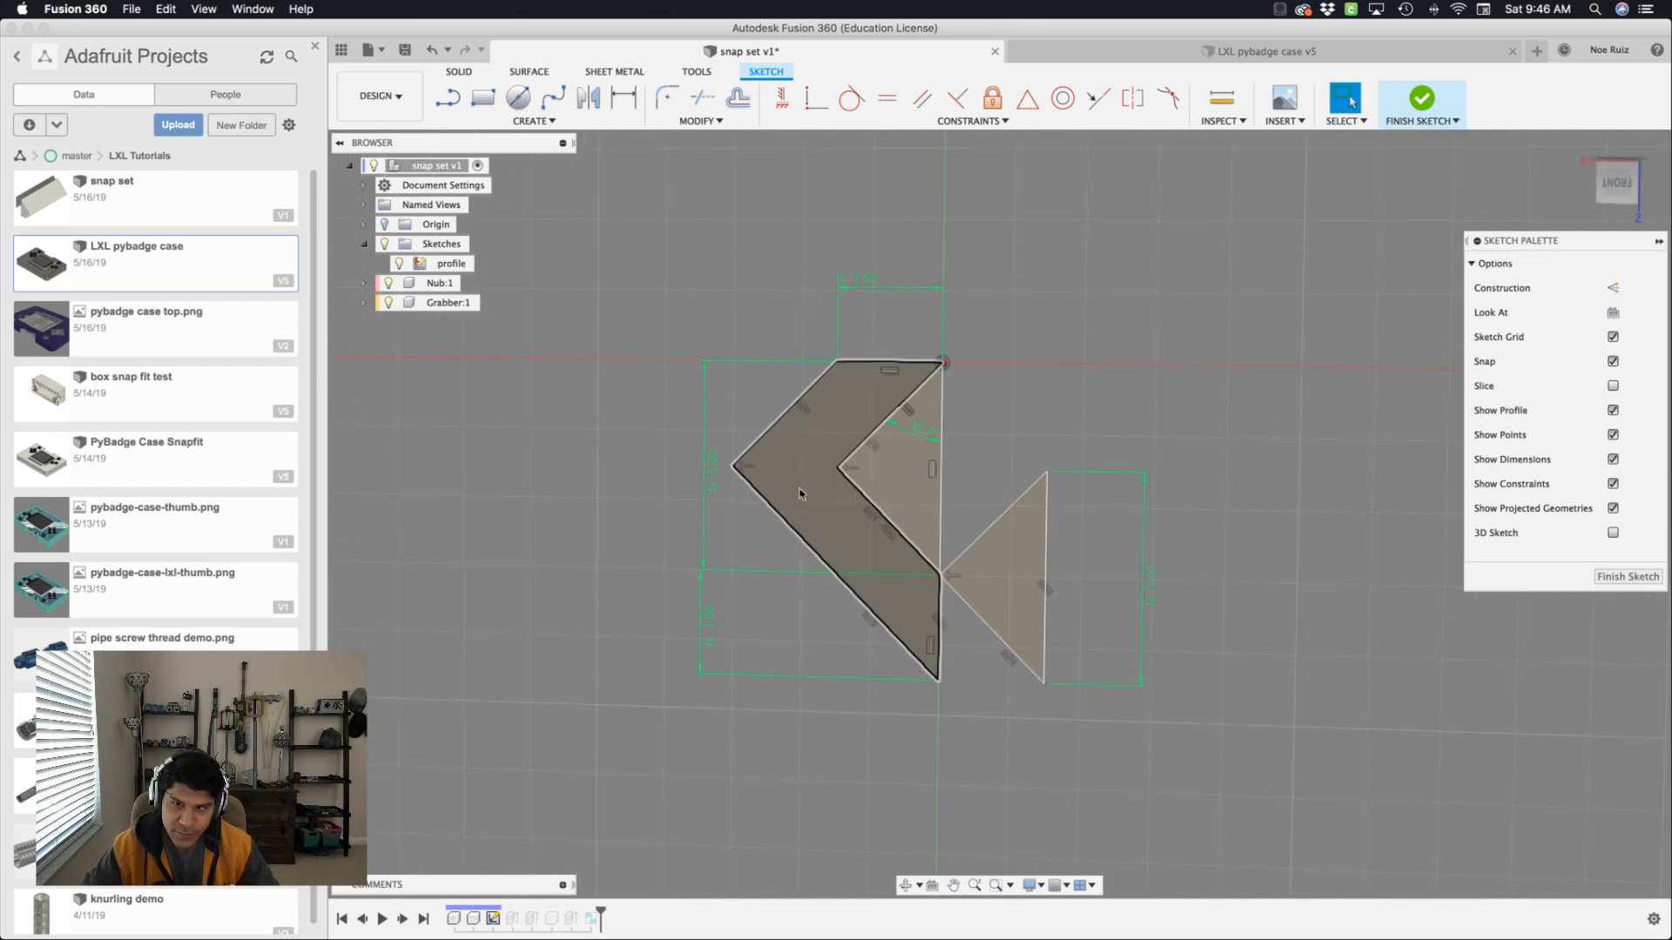
double_click(866, 290)
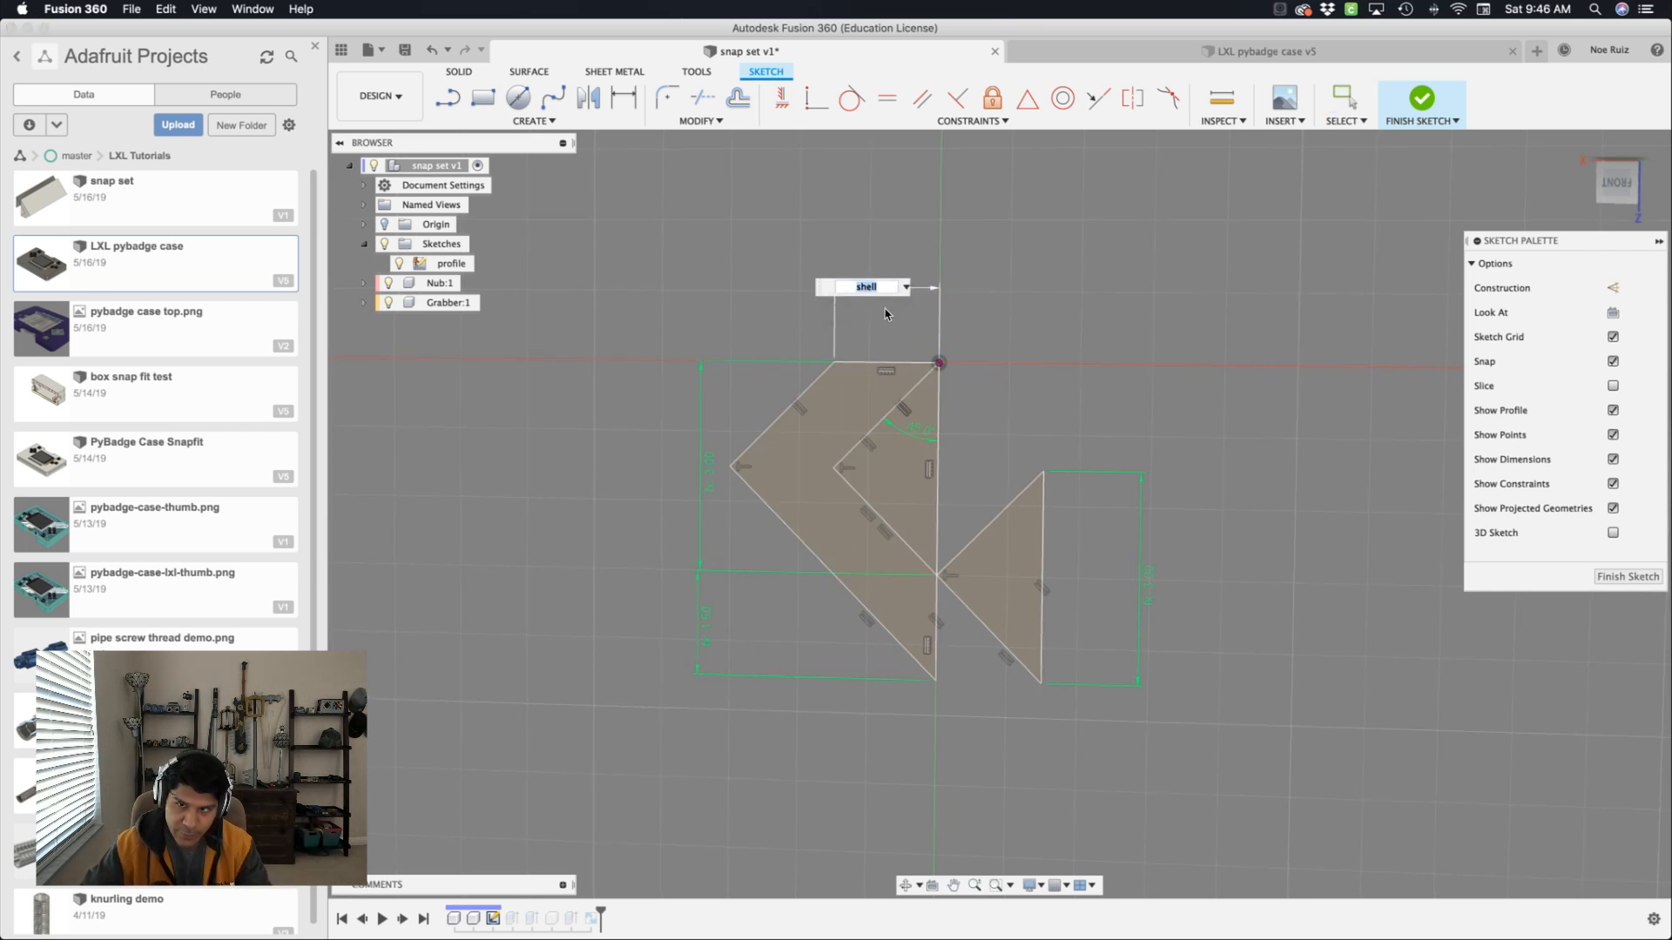
key("Return")
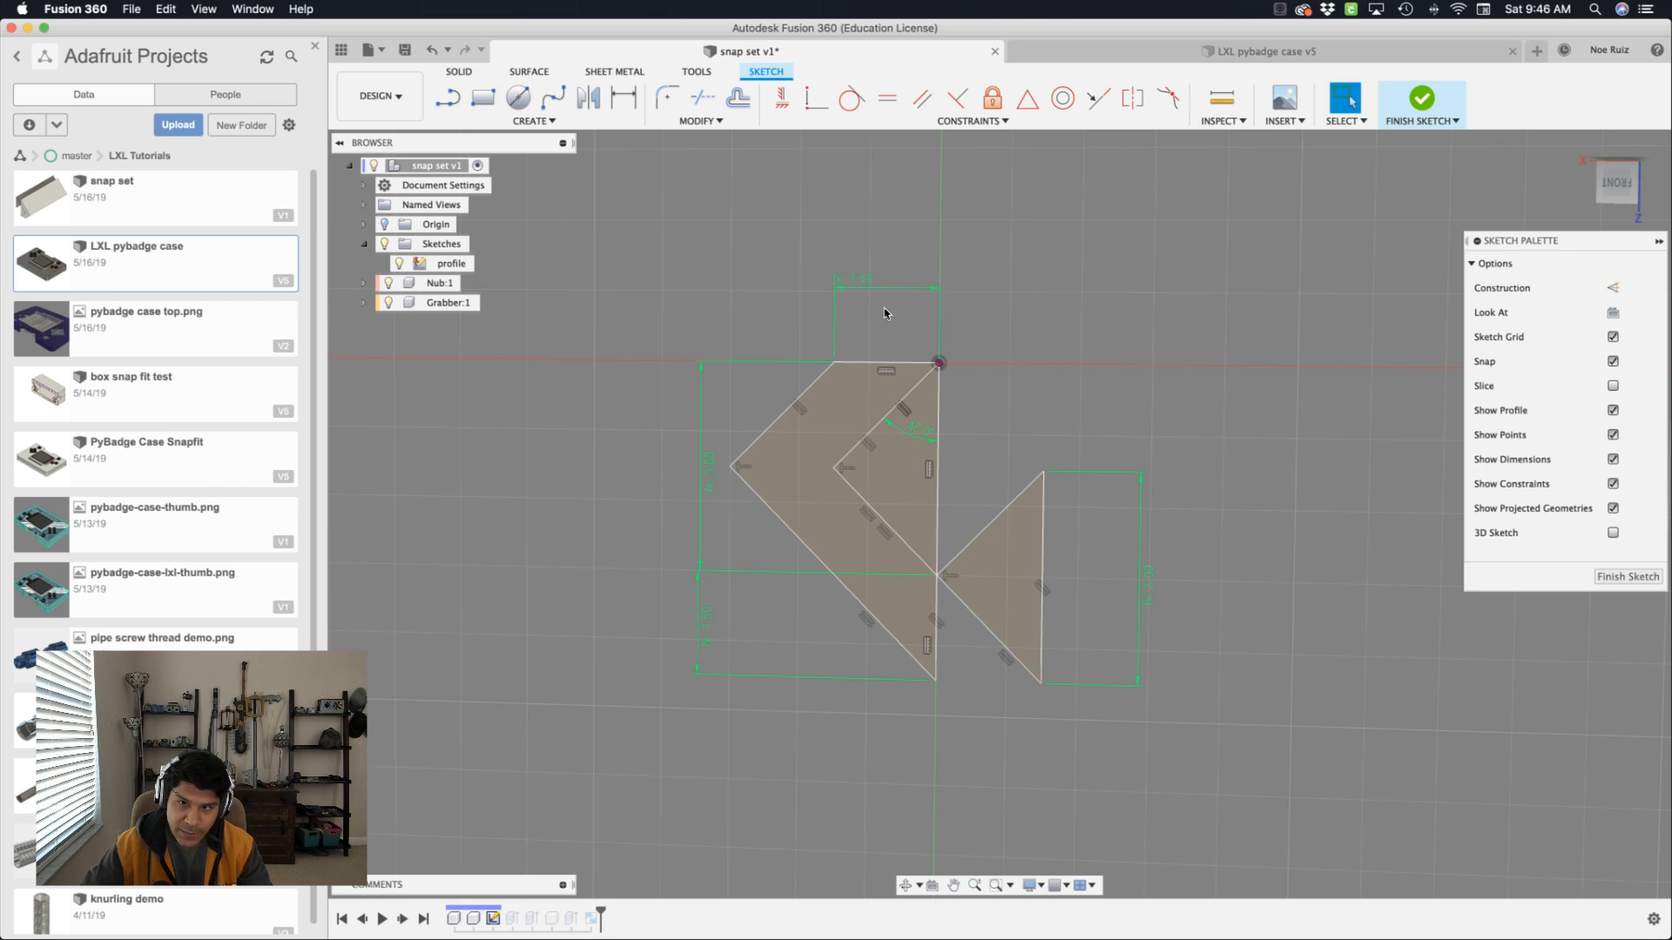
double_click(703, 454)
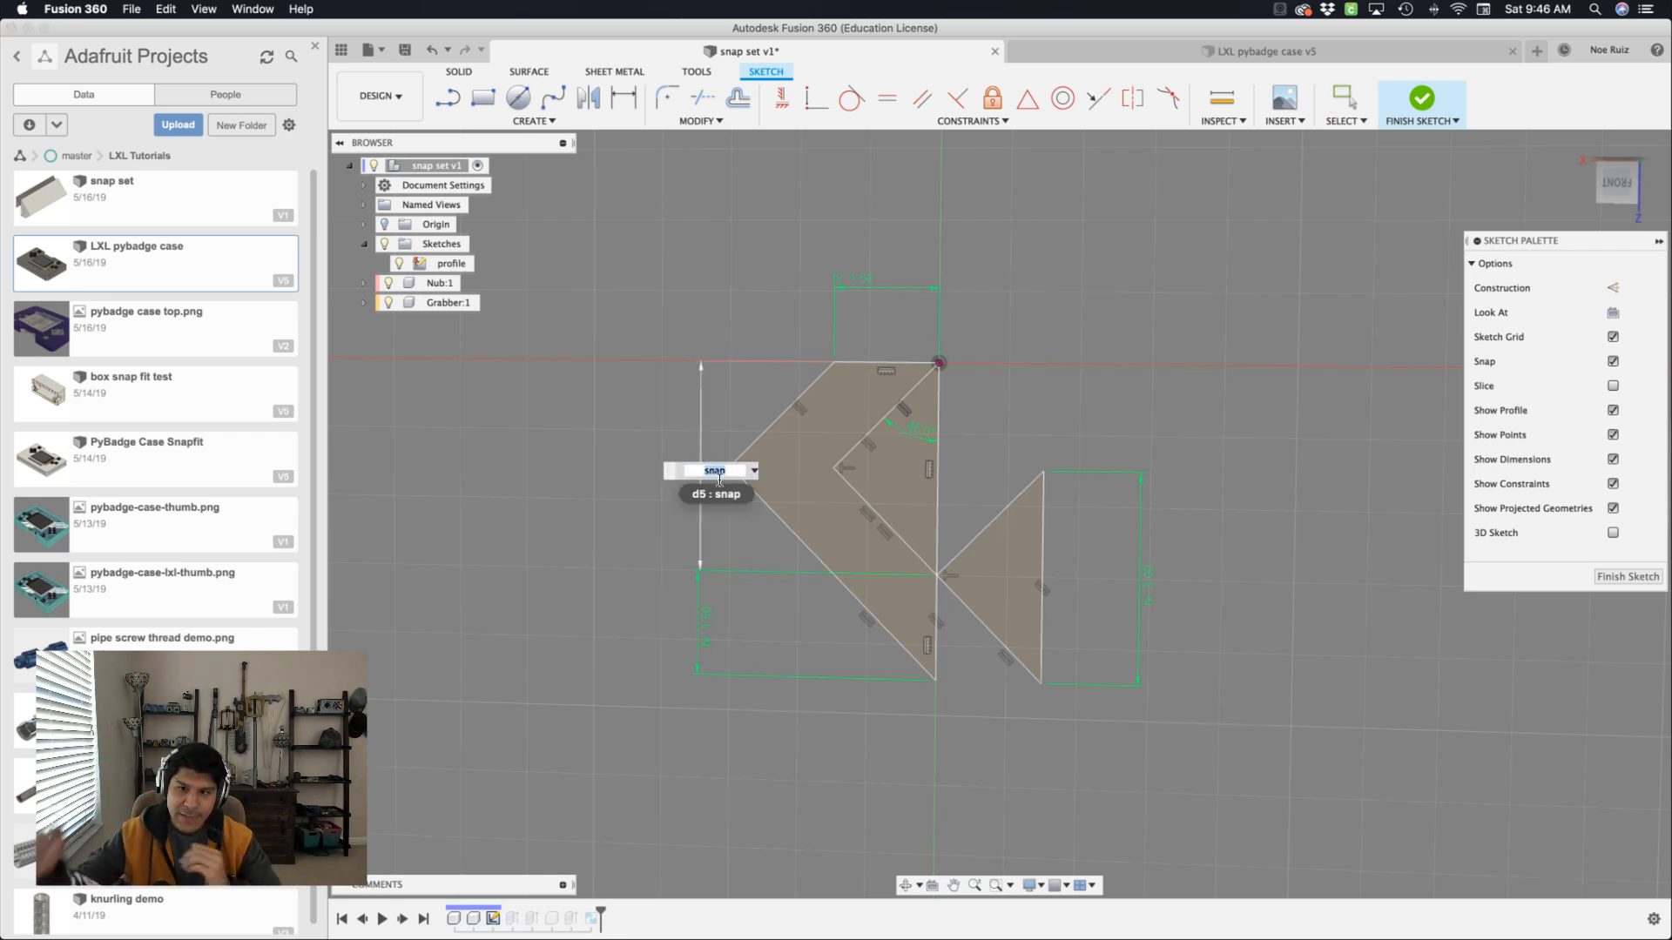
key("Return")
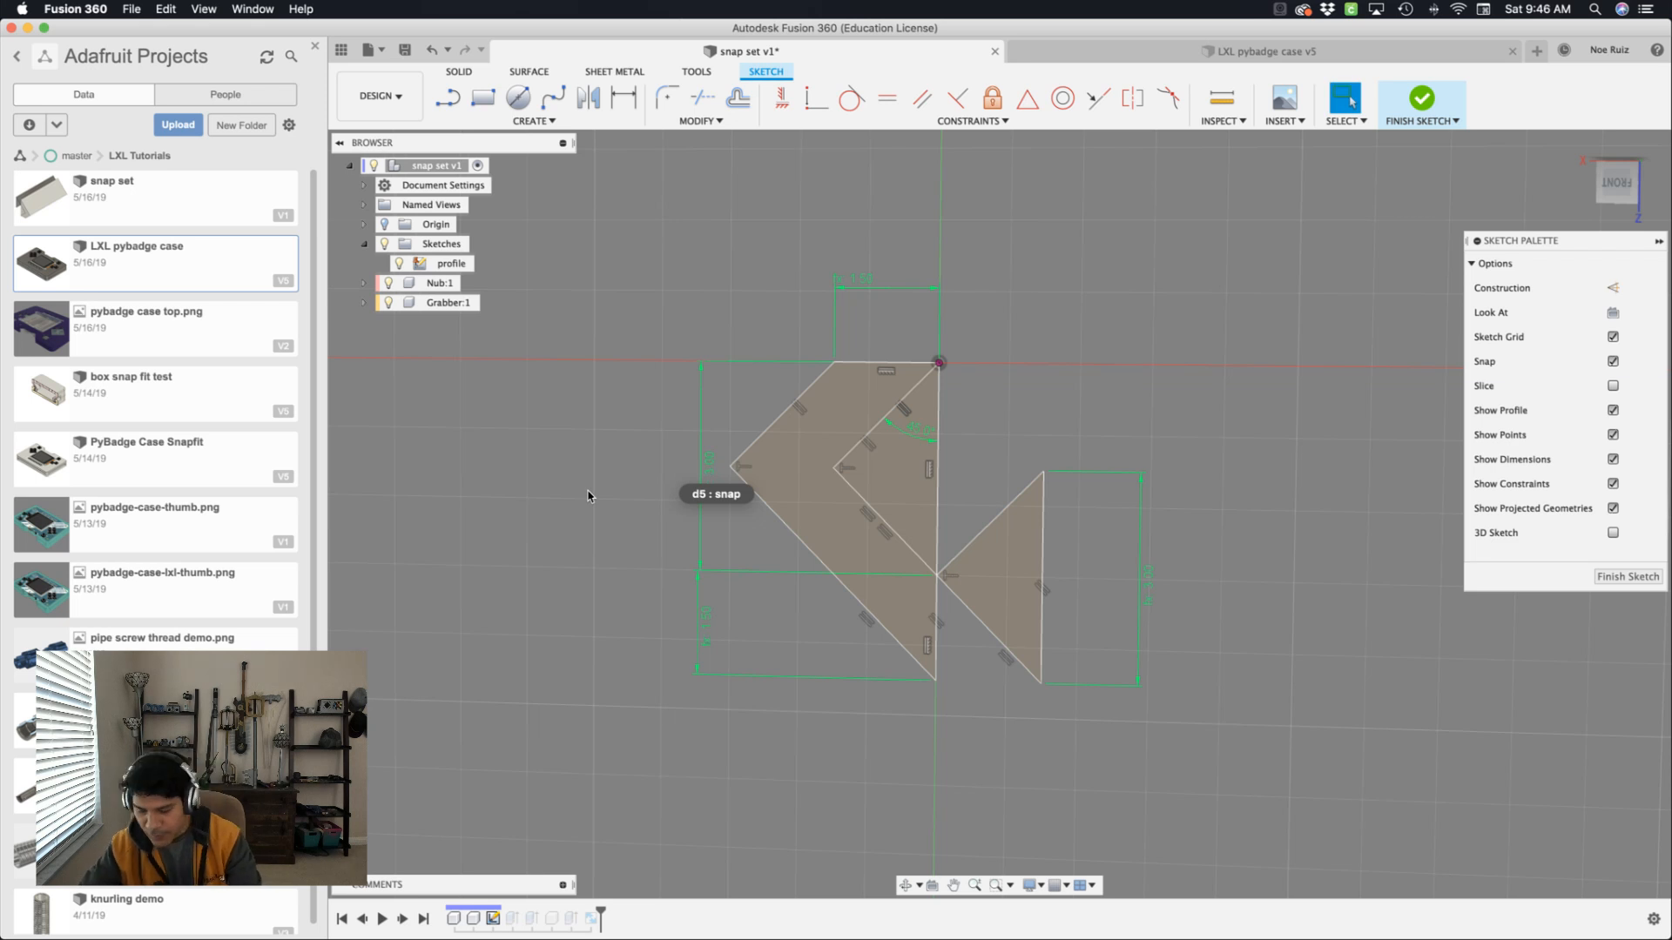
Review the snap, shell and length user parameters, inspect the profile geometry, and finish the sketch.
key("shift+p")
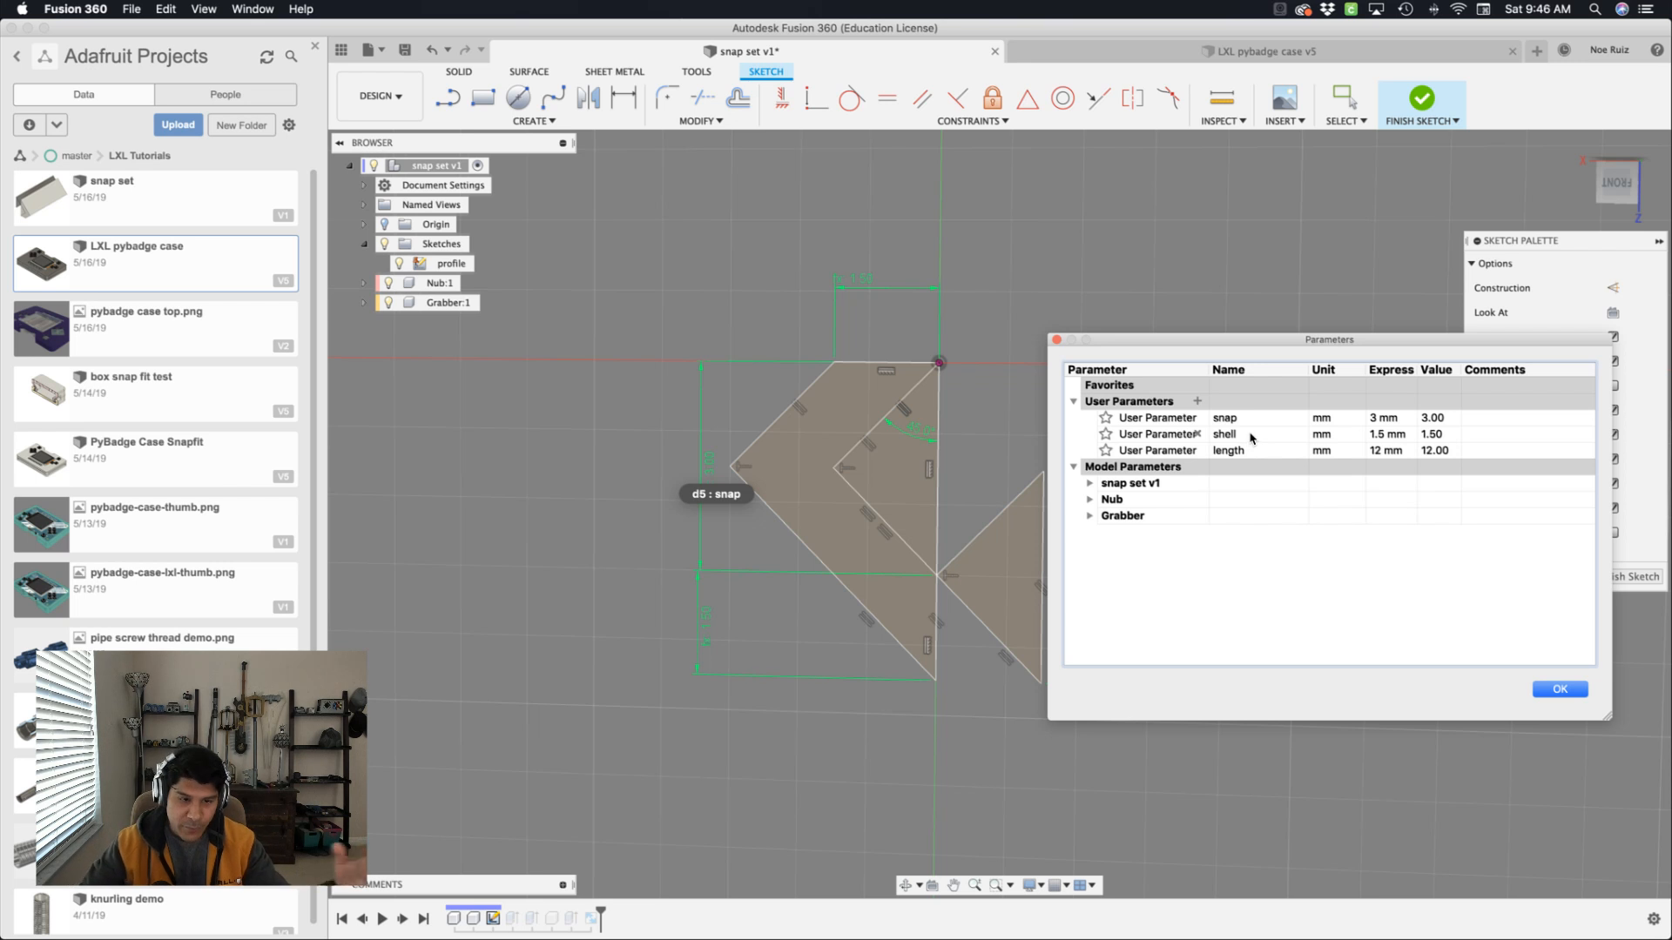
left_click(1577, 698)
middle_click_drag(1184, 482, 1158, 485, "shift")
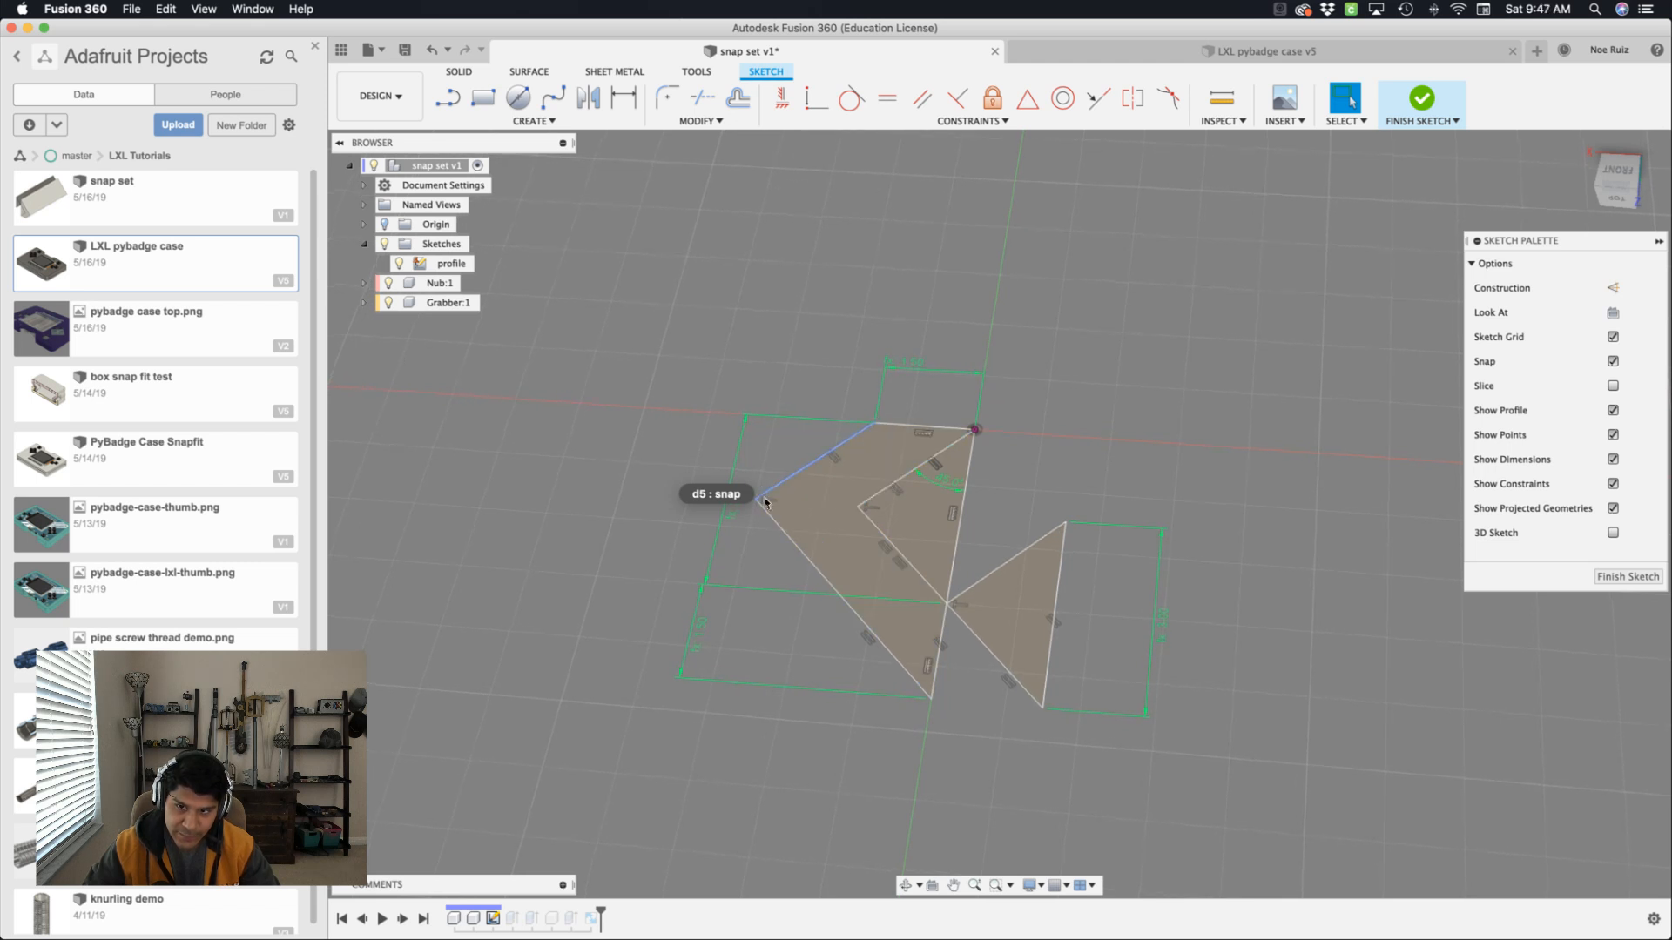
middle_click_drag(766, 499, 775, 492, "shift")
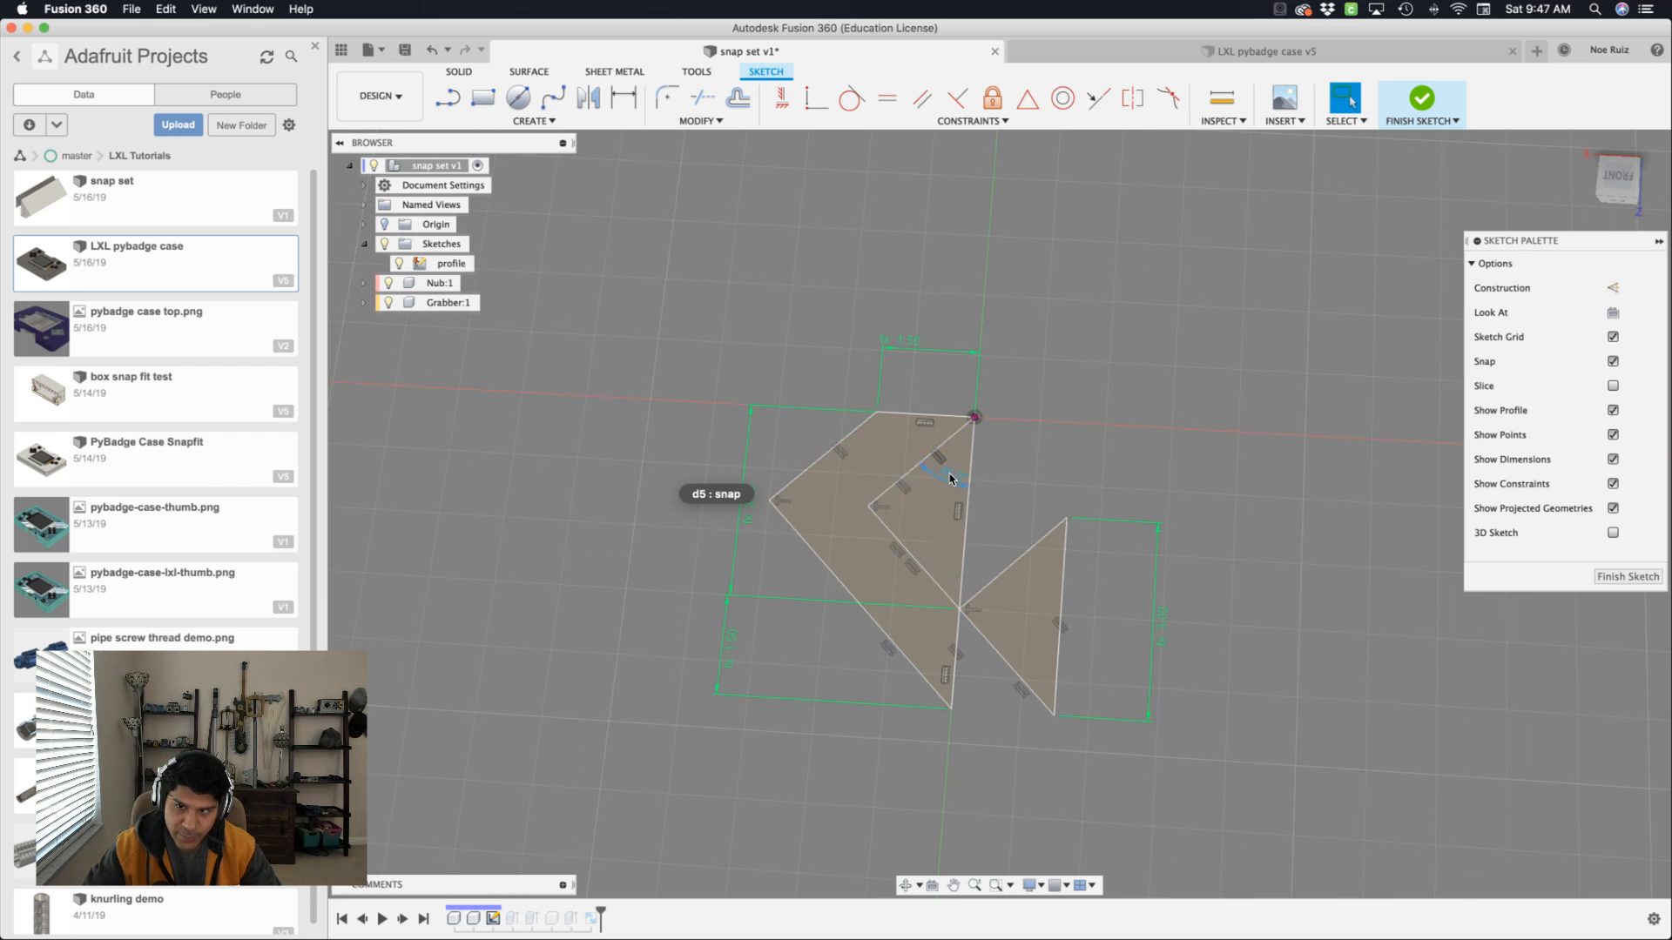
left_click(906, 490)
scroll(893, 495, "up", 1)
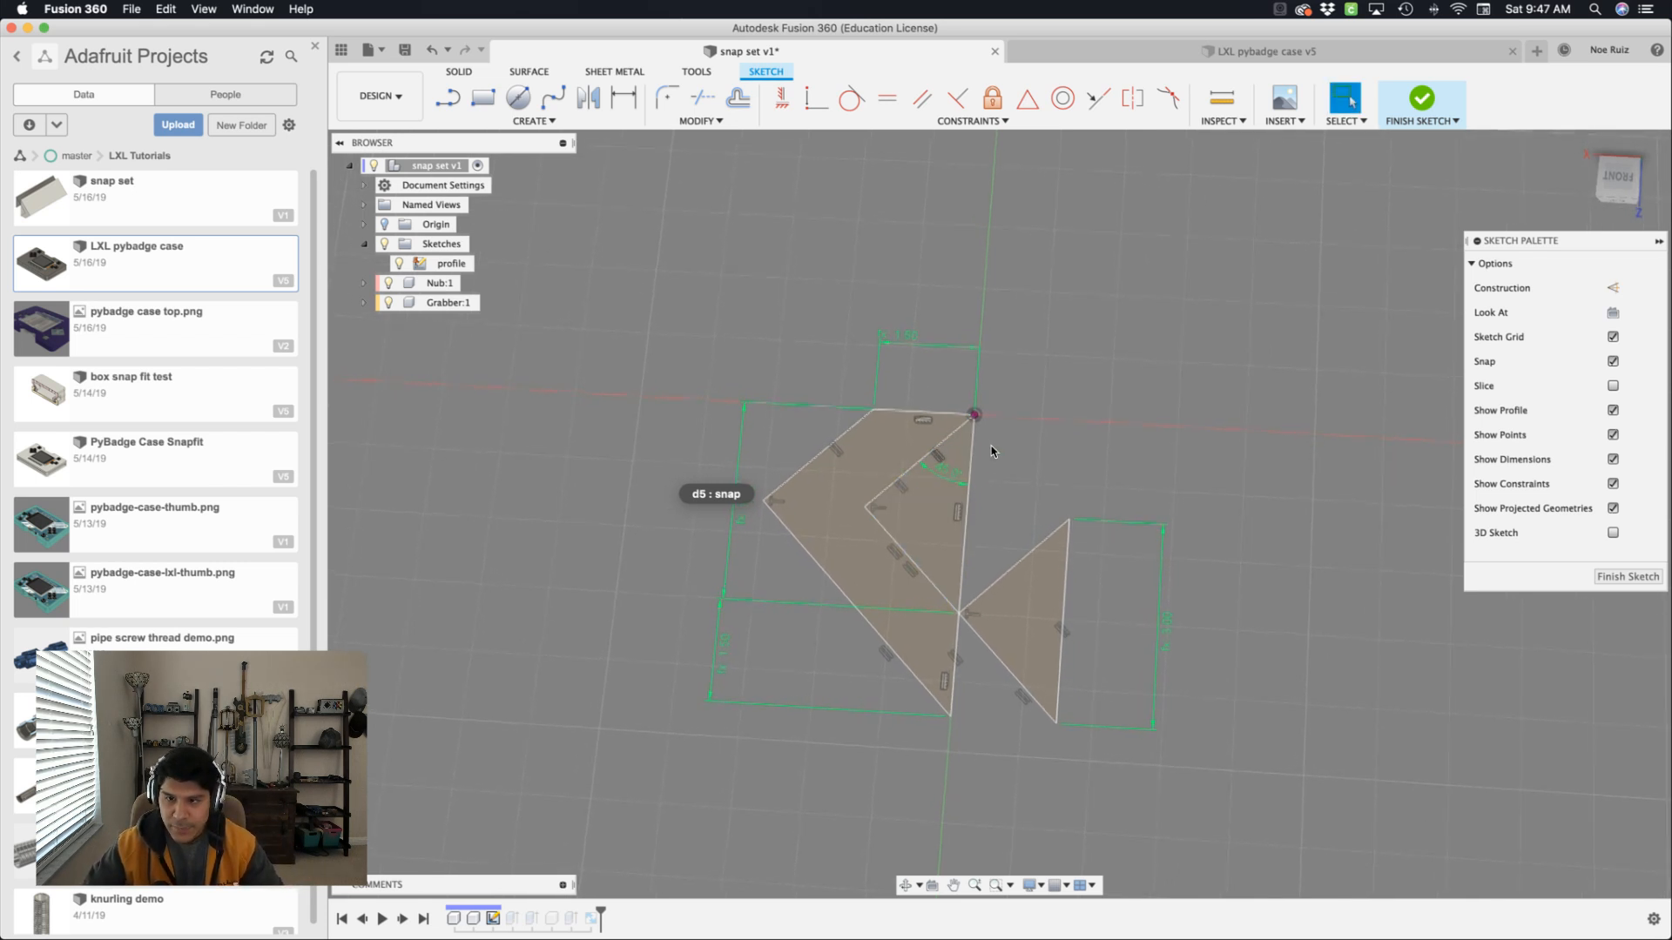
scroll(989, 449, "down", 2)
left_click(1421, 99)
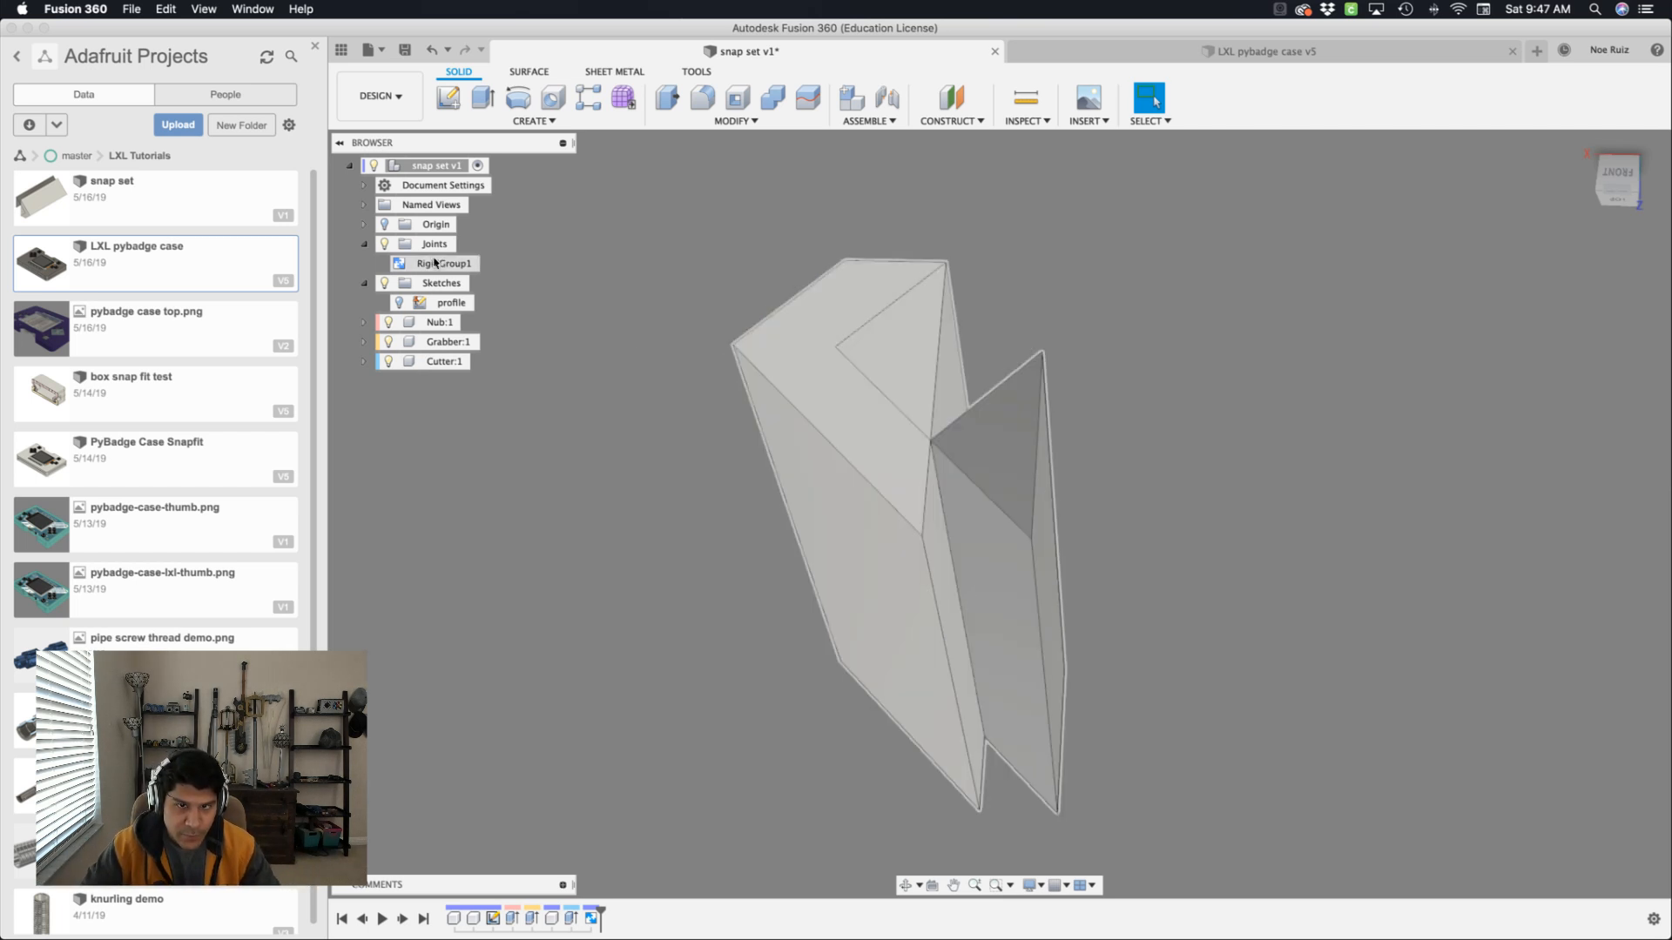
mouse_move(1026, 418)
middle_mouse_down()
mouse_move(1324, 496)
mouse_move(1089, 194)
mouse_move(1532, 454)
mouse_move(1212, 423)
mouse_move(1094, 388)
mouse_move(982, 419)
mouse_move(1003, 399)
middle_mouse_up()
key("super+z")
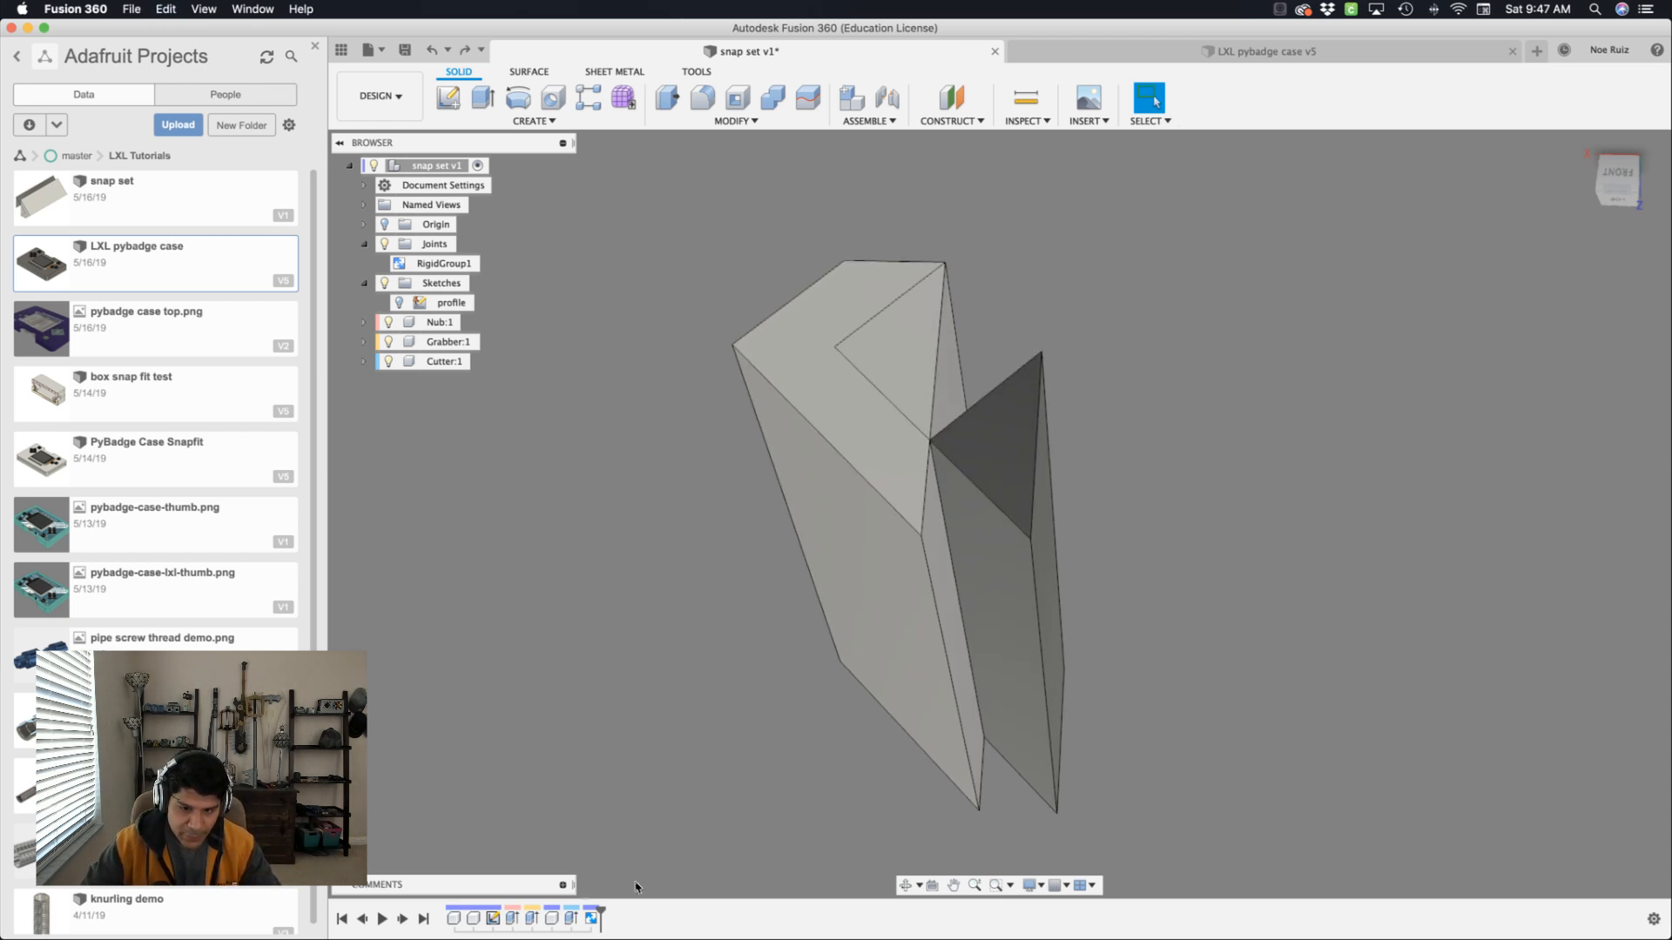
key("super+z")
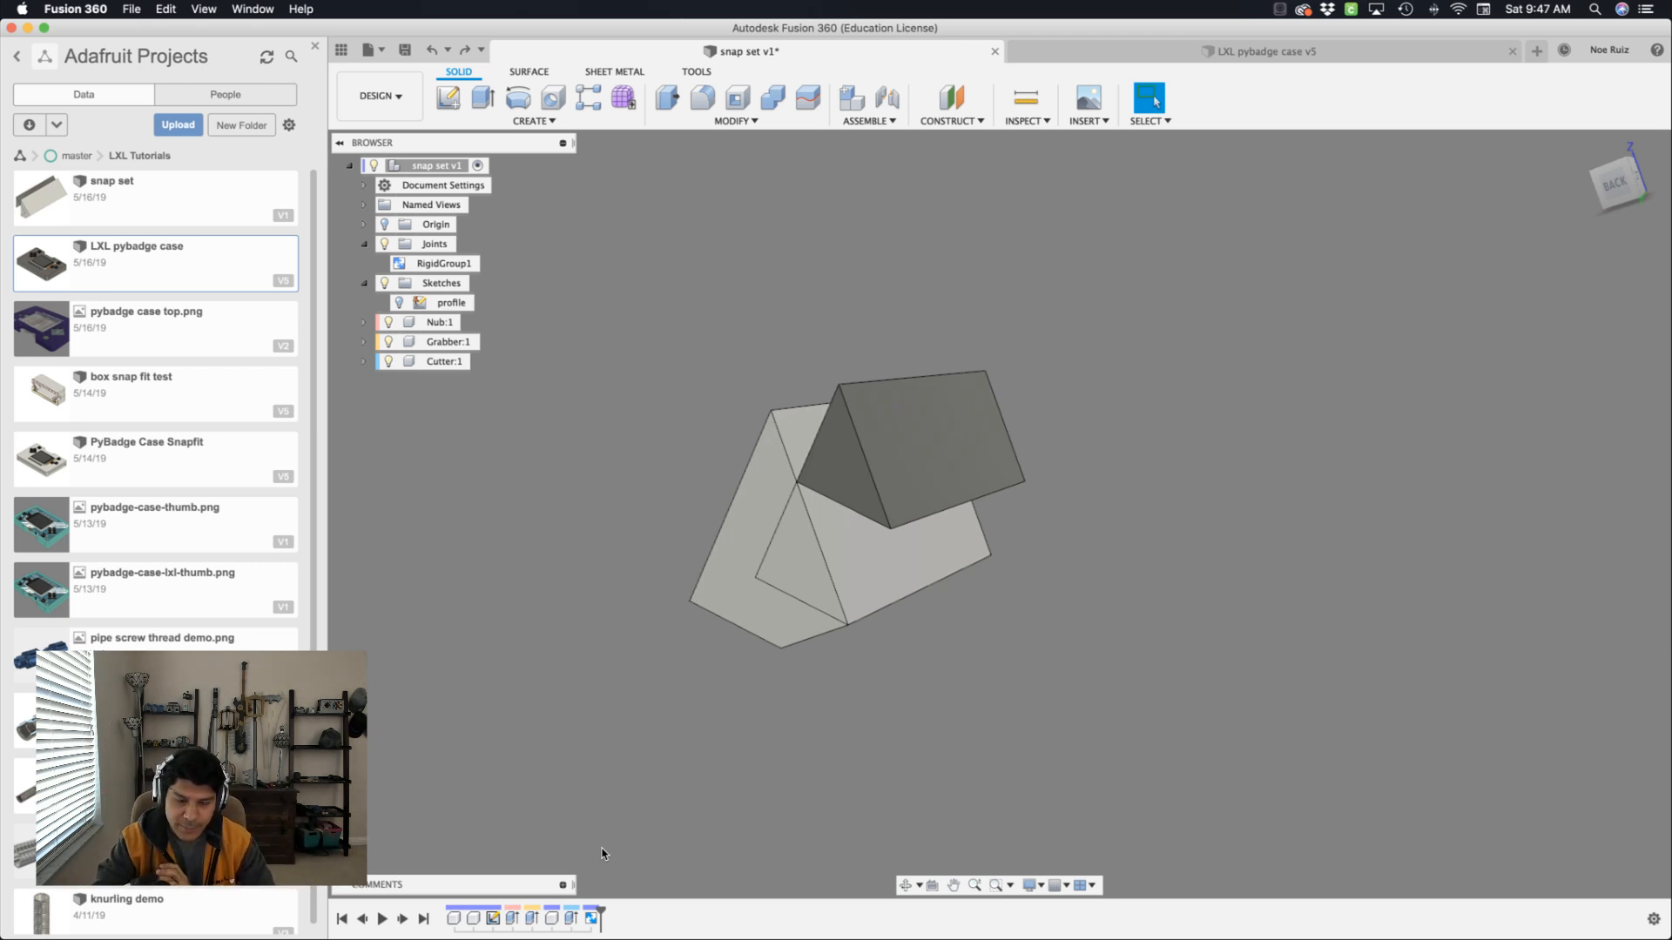
middle_click_drag(601, 854, 766, 348, "shift")
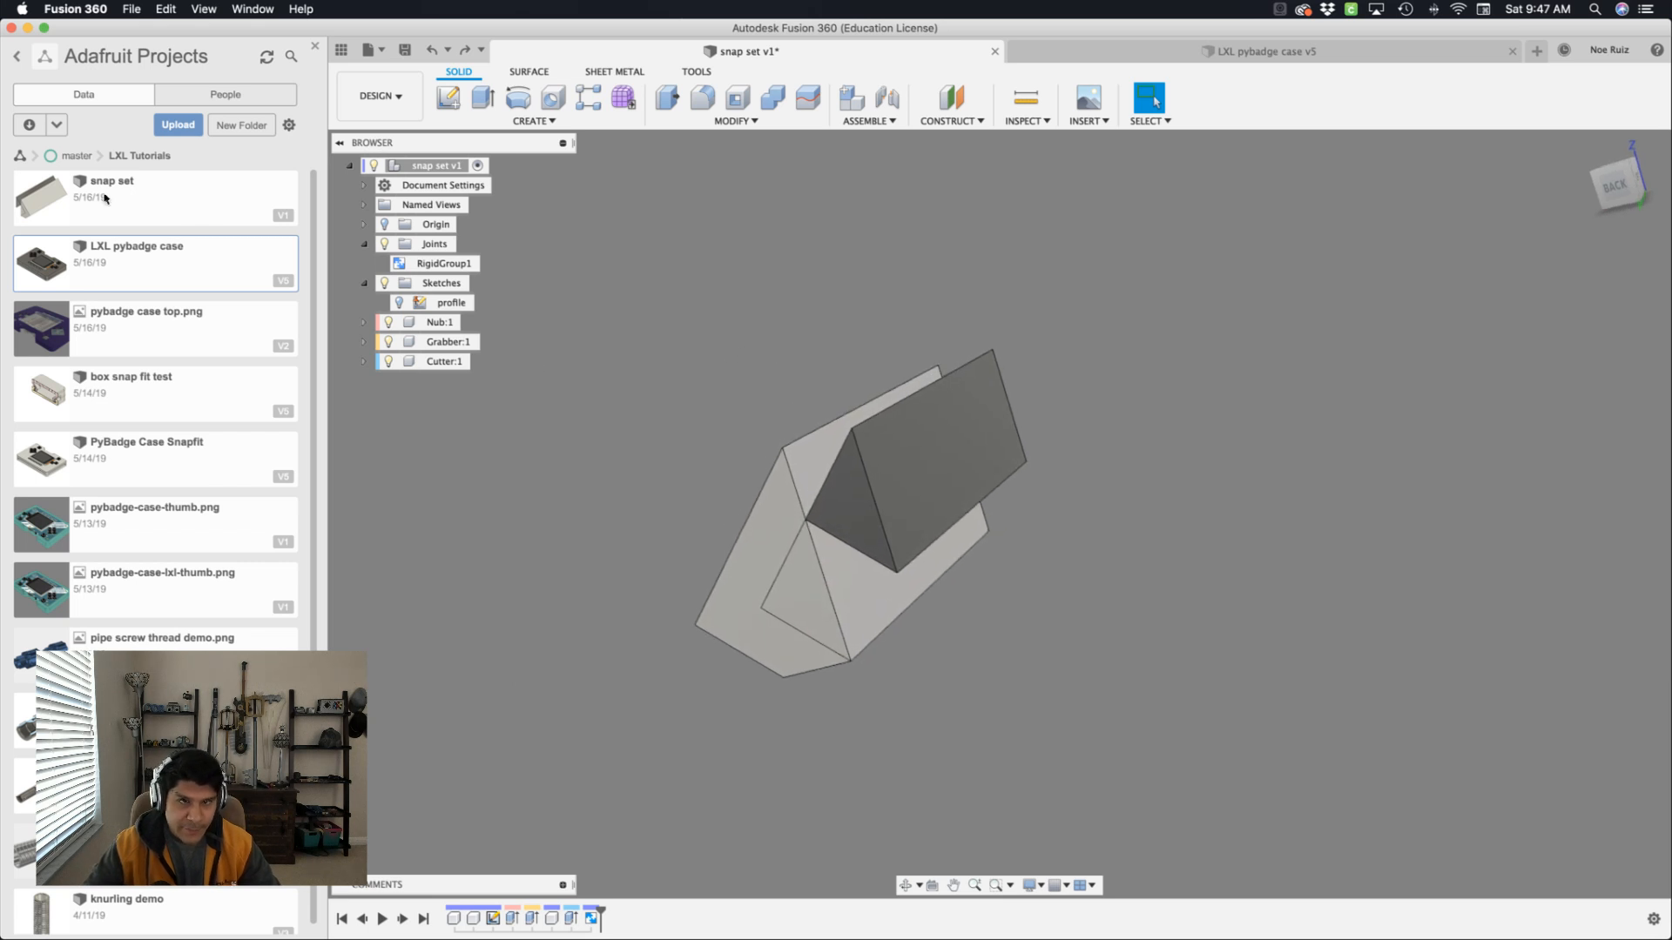
Switch to the LXL pybadge case design, activate the Case component and expand its contents.
left_click(136, 213)
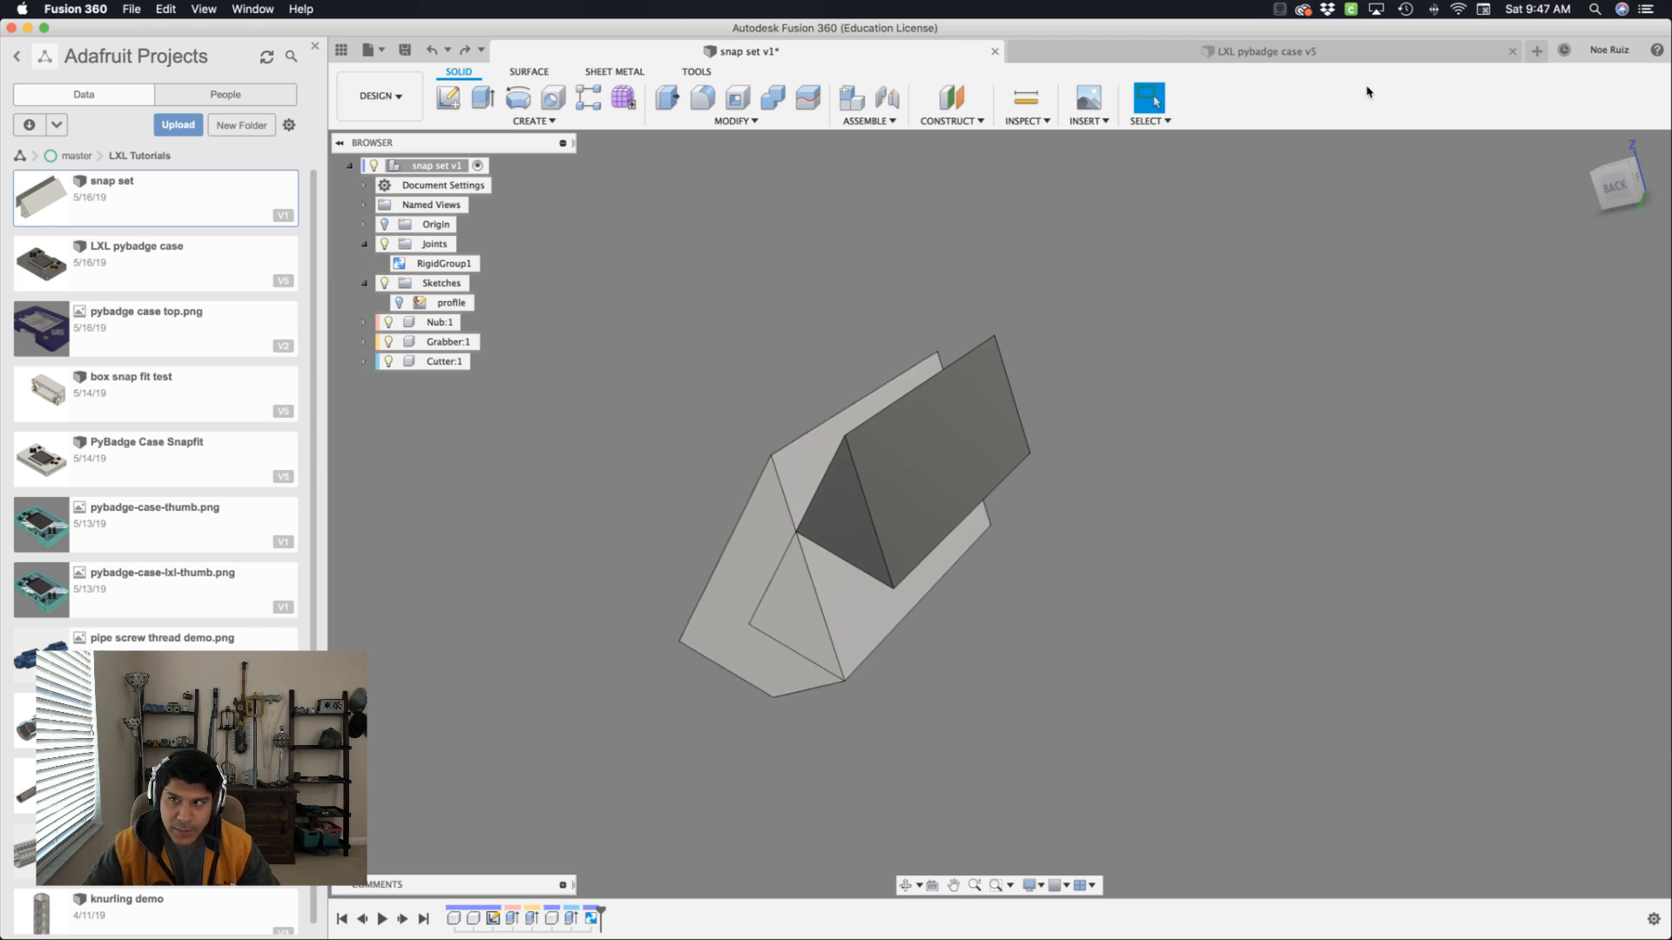
left_click(1129, 55)
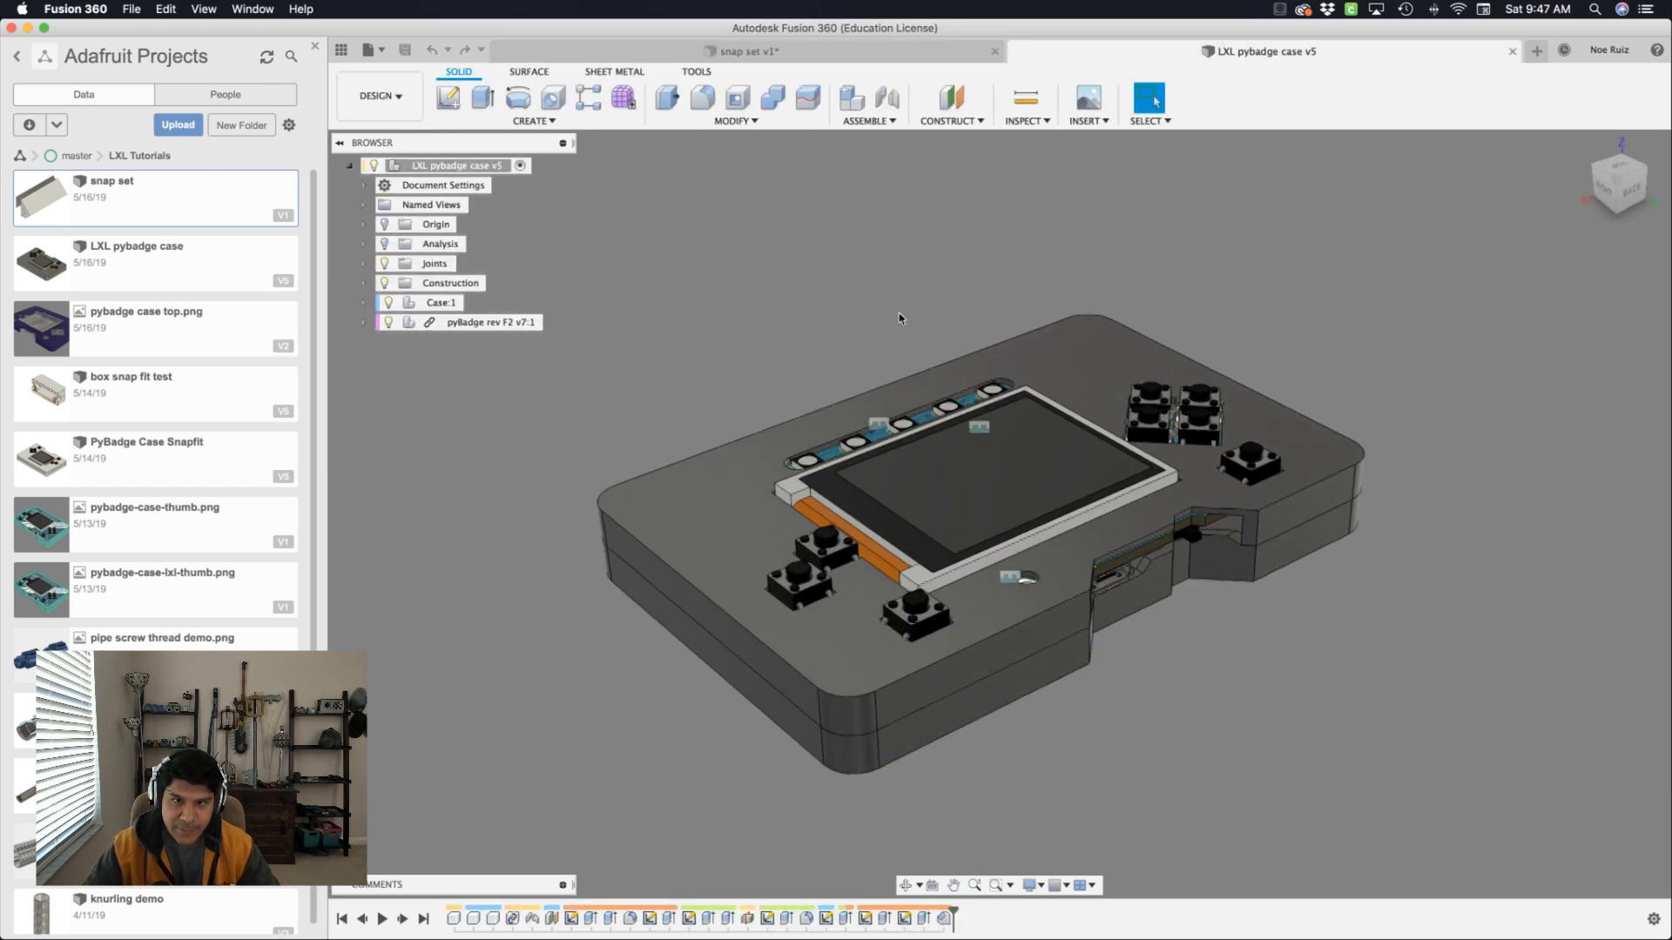
left_click(473, 303)
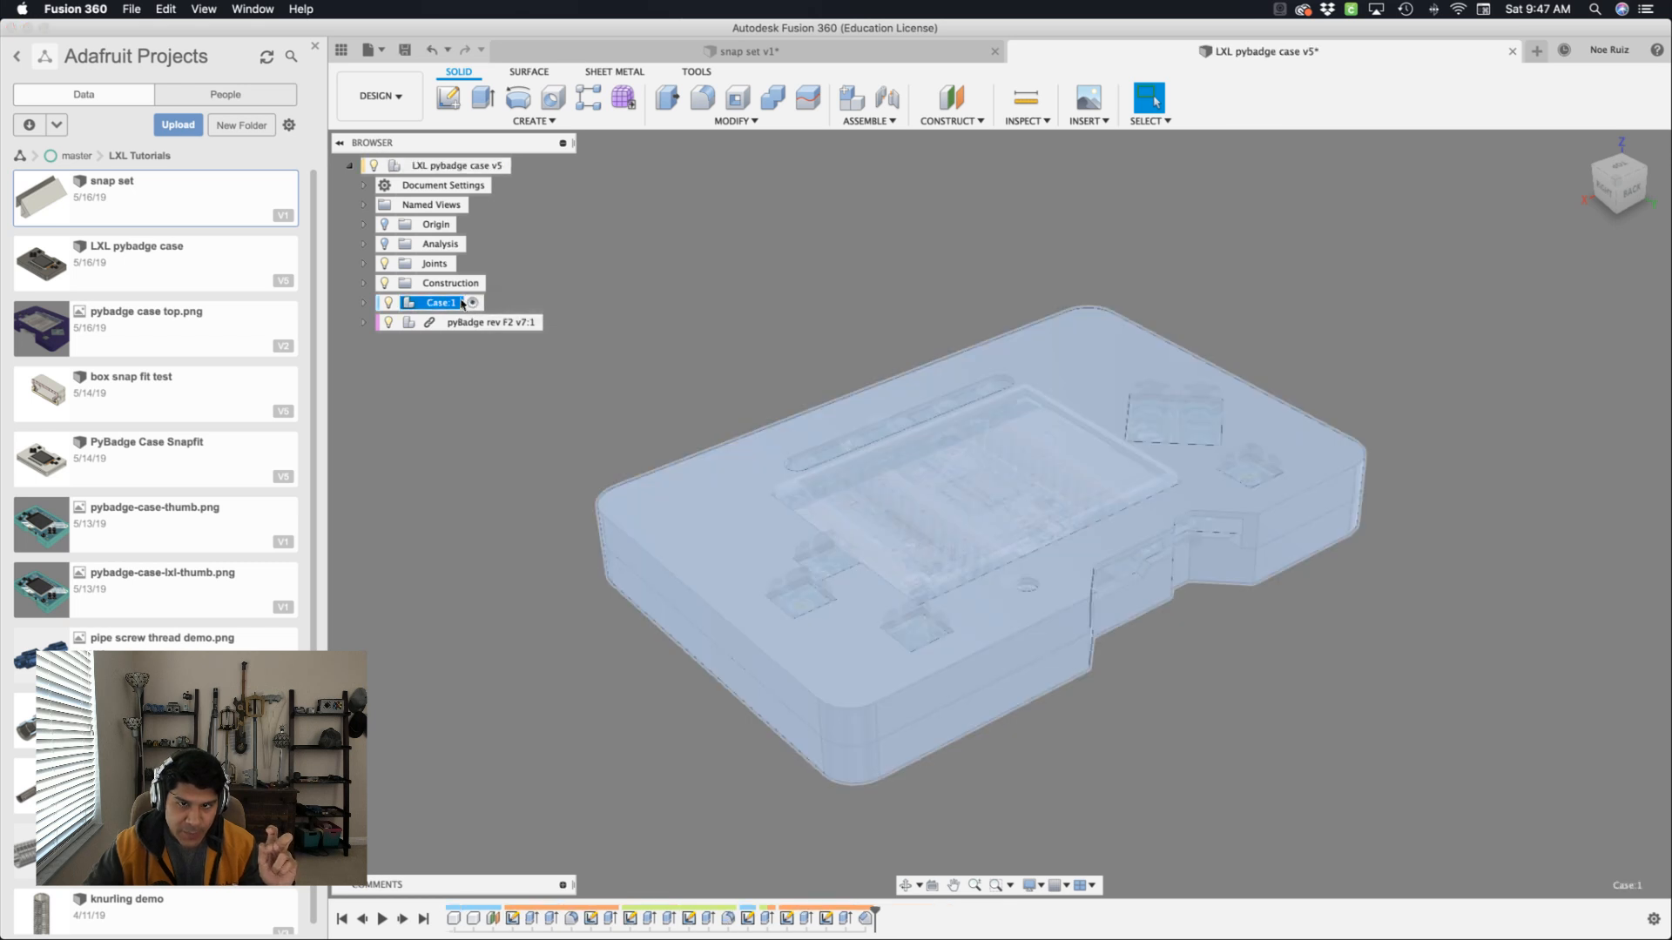
left_click(363, 303)
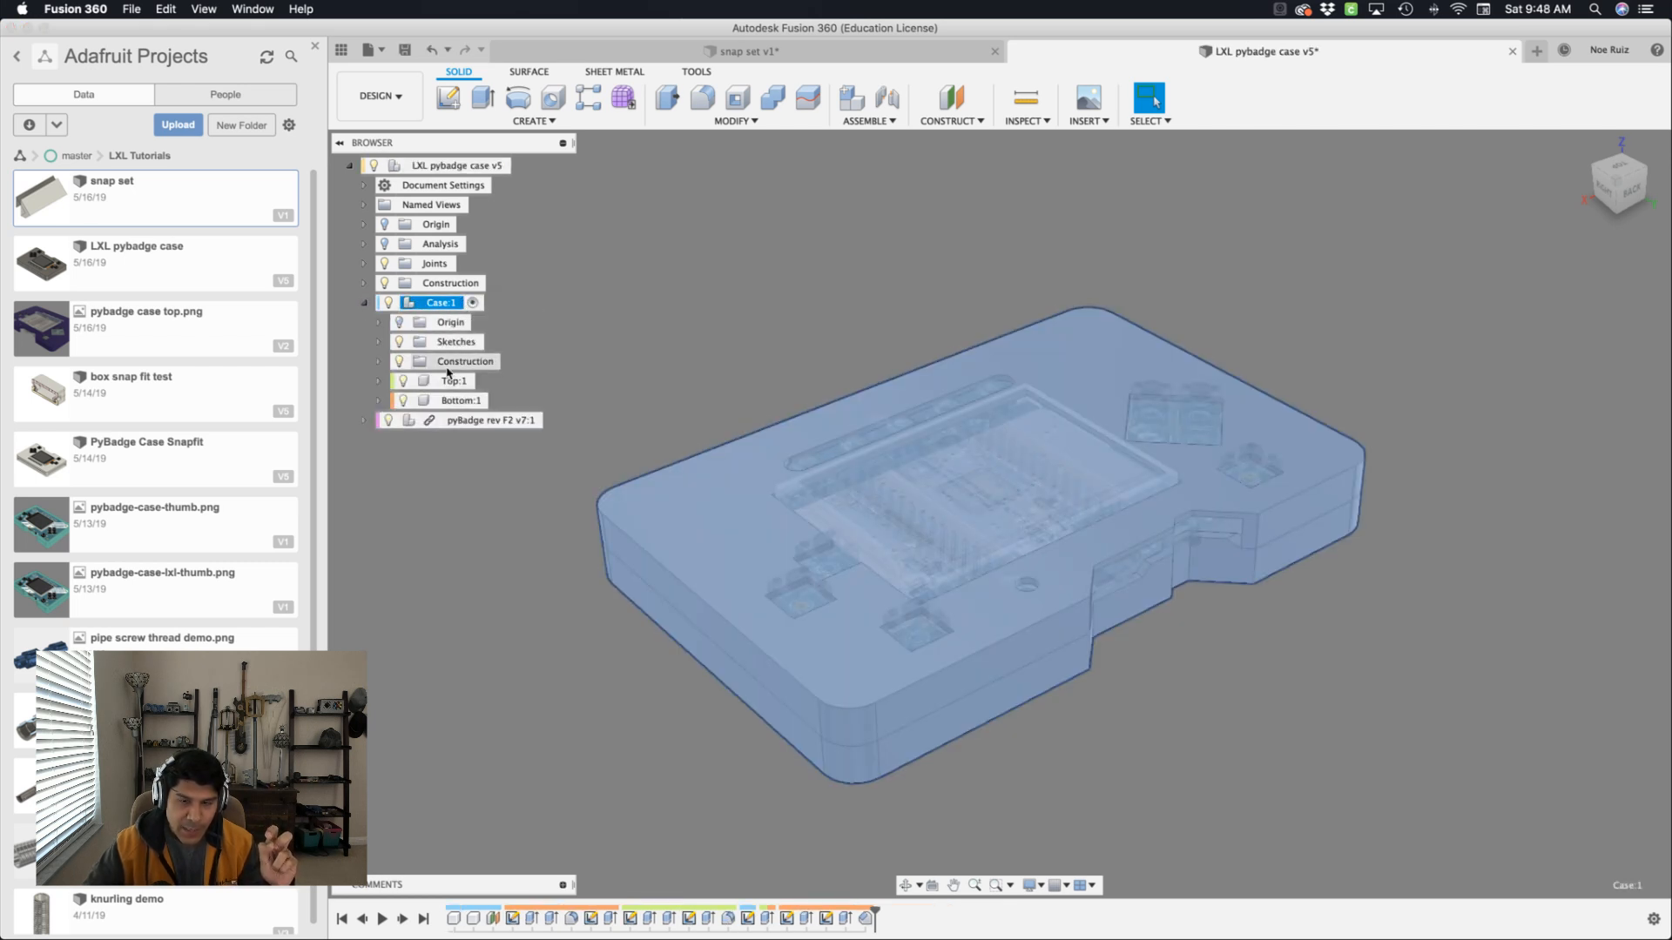
left_click(744, 355)
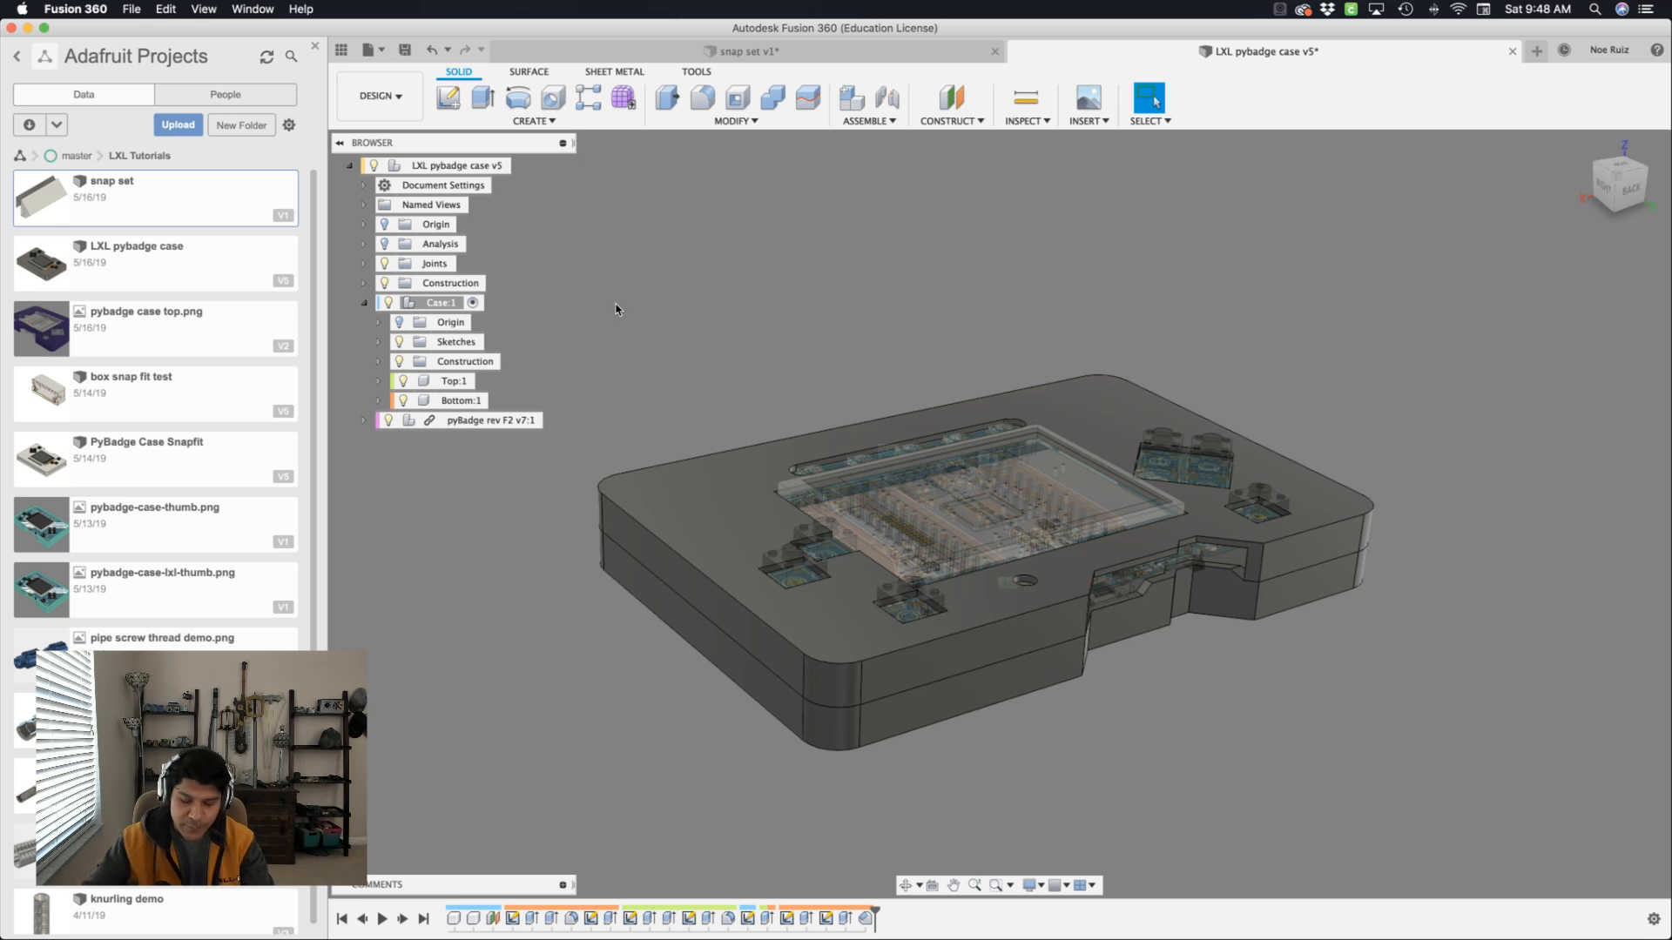
Create an empty, activated component named "Snap Sets" inside the Case component.
key("n")
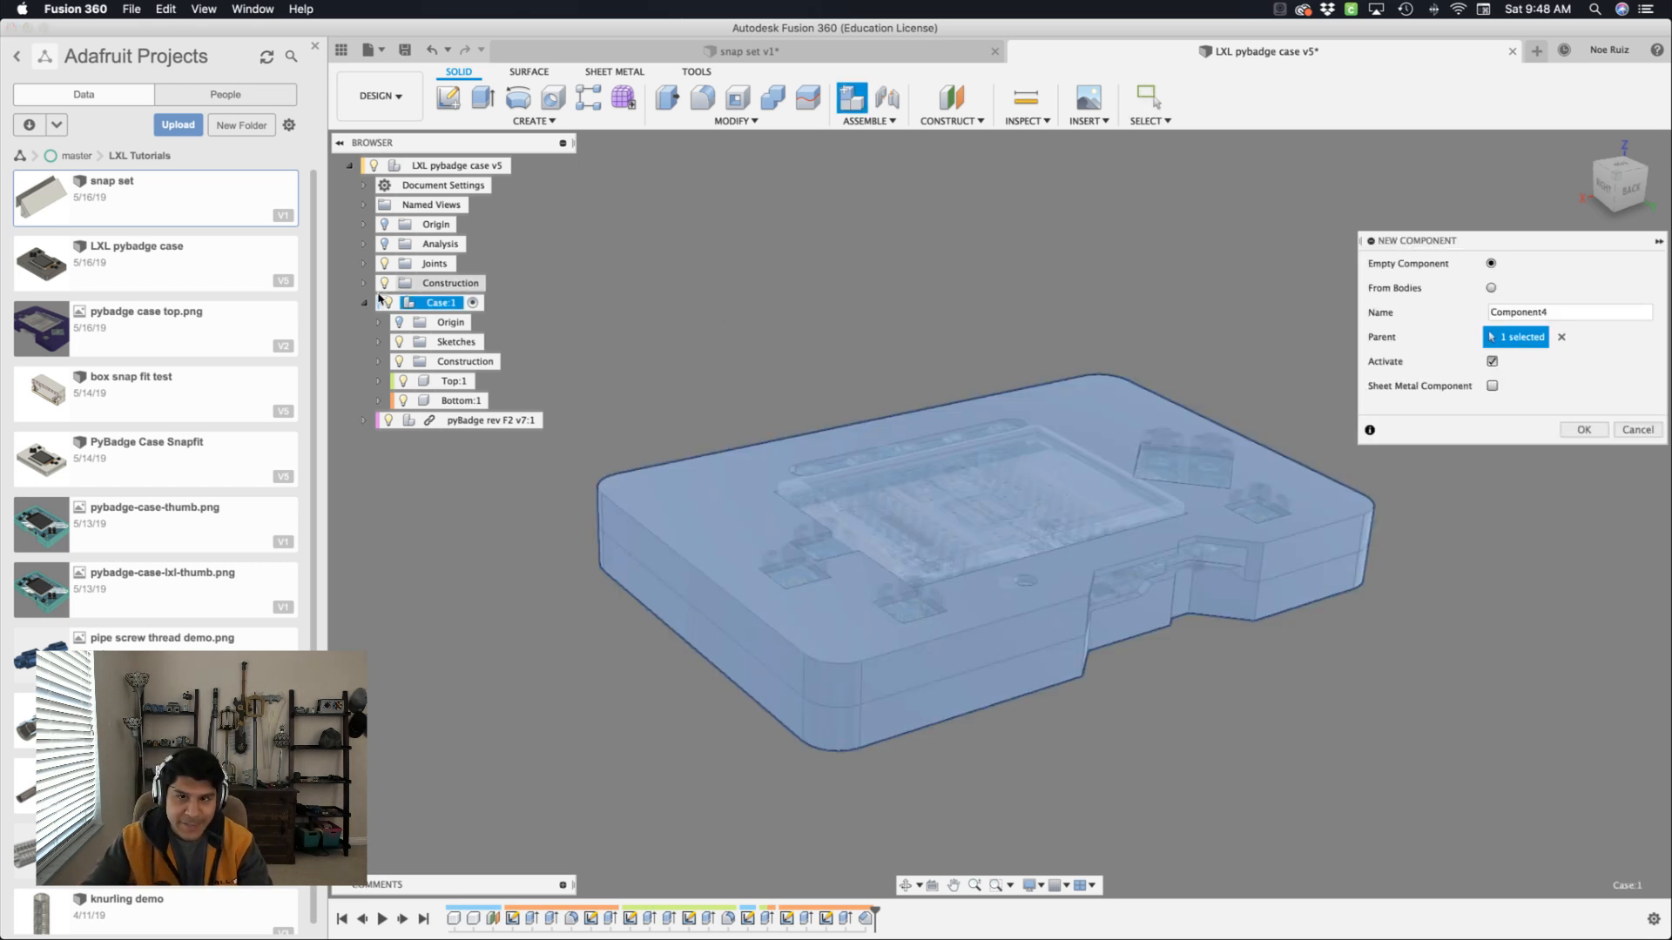
double_click(1558, 313)
type("Sn")
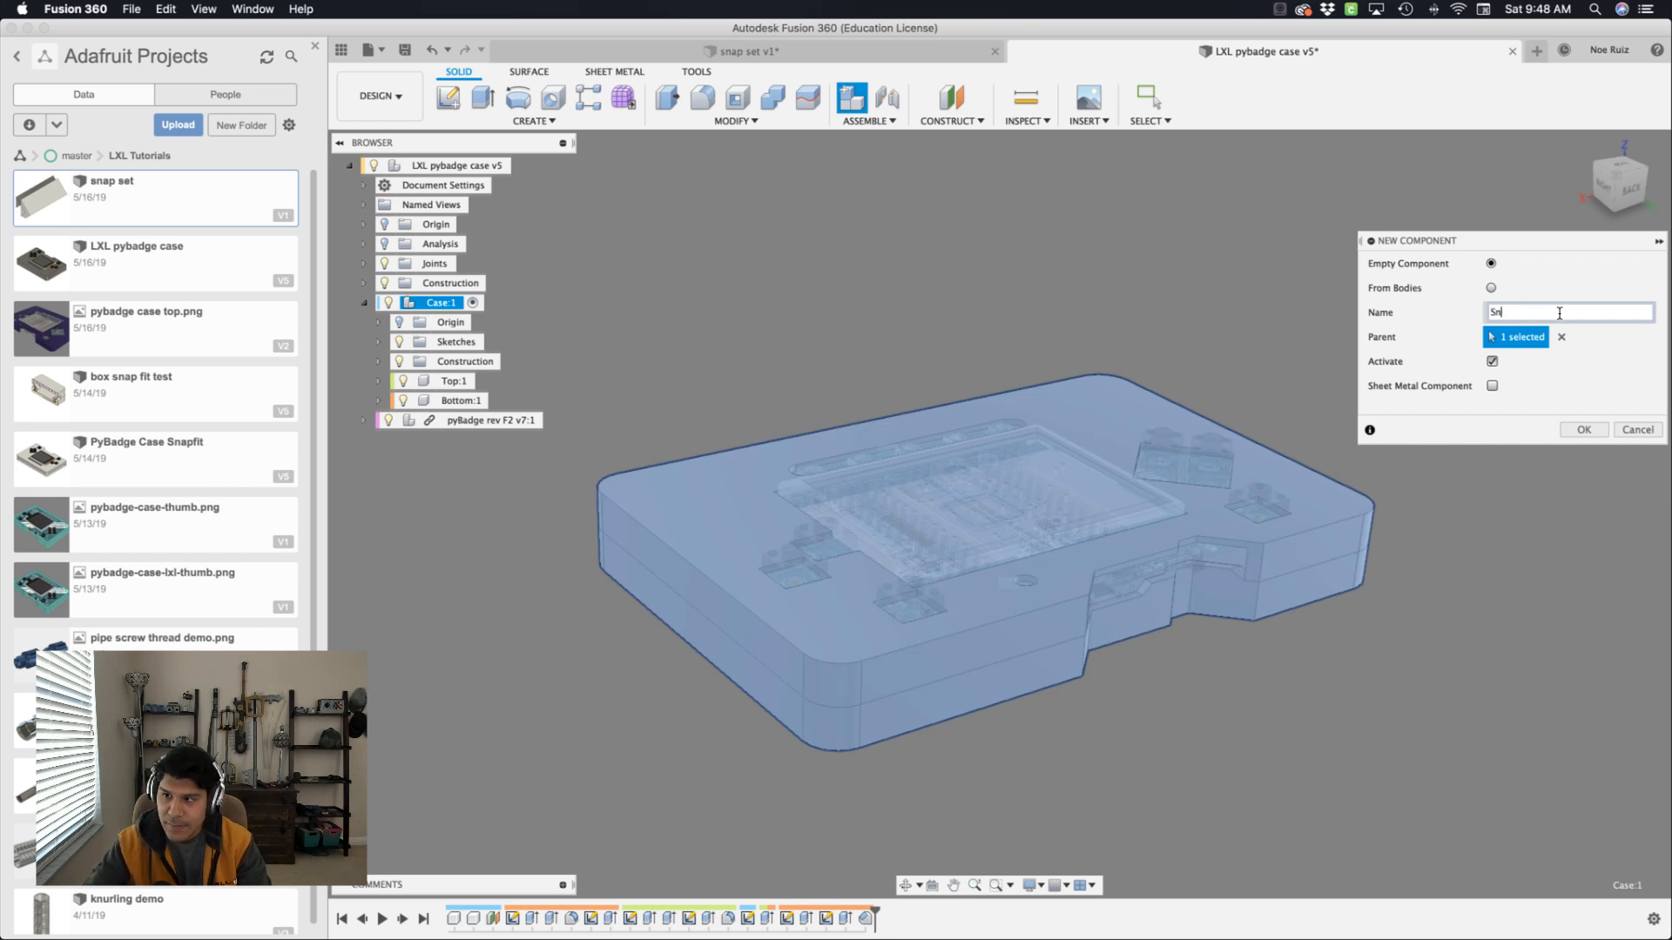
type("bapap Sets")
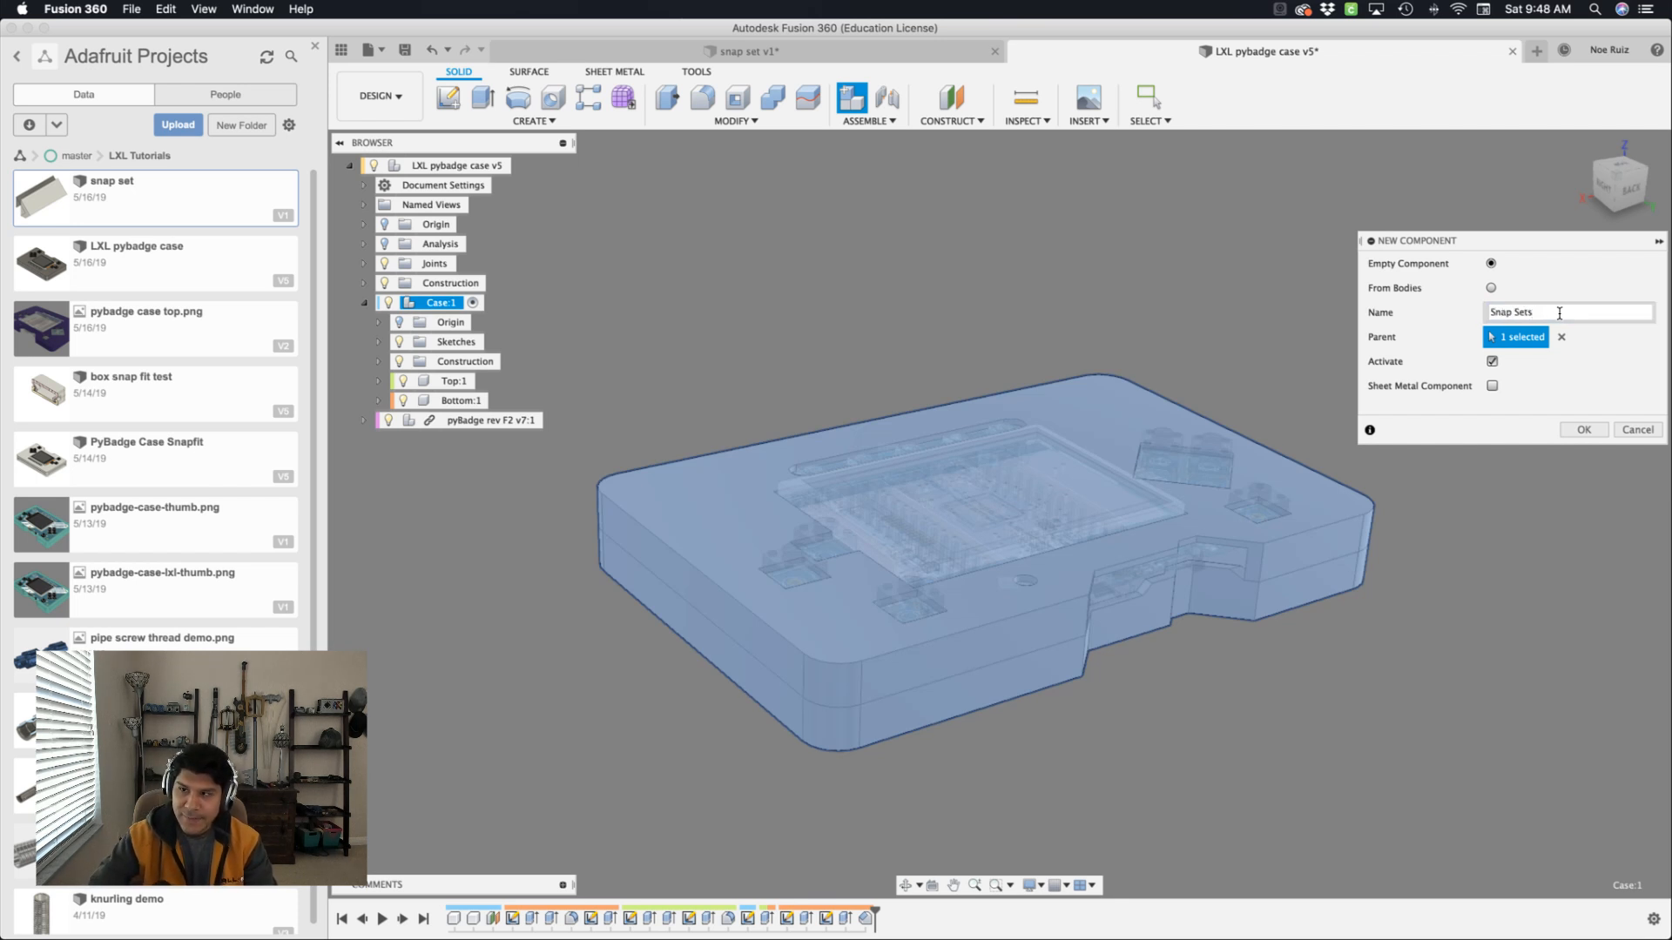
left_click(1582, 429)
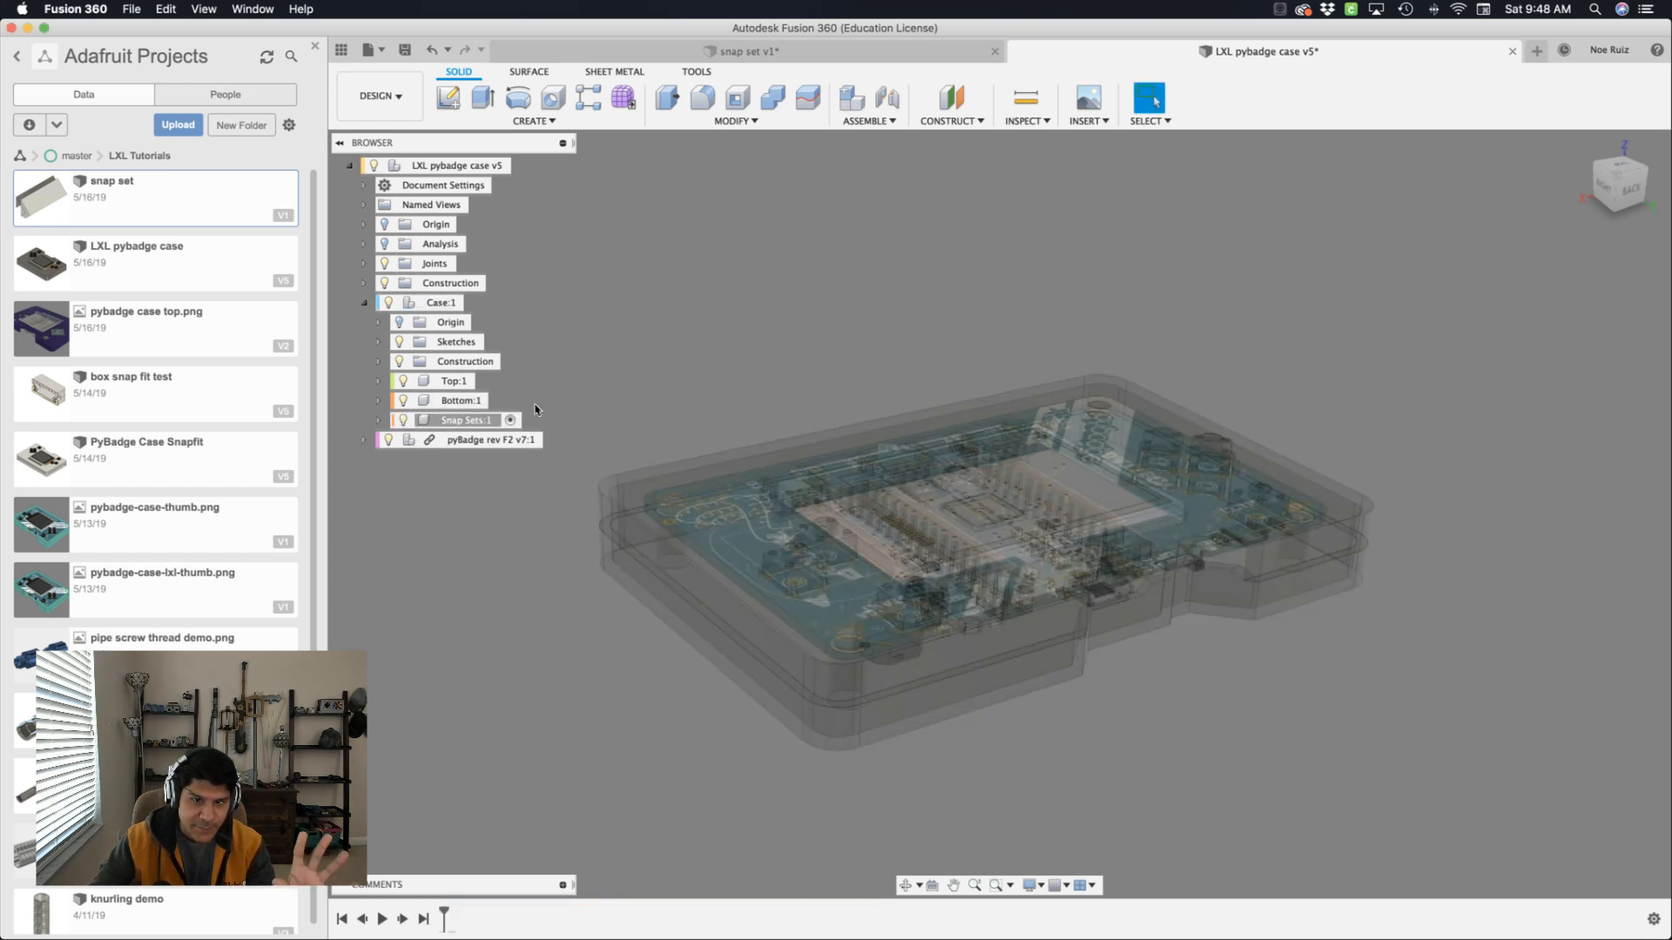
Insert the snap set design into the Snap Sets component and move it -16 mm in X, outside the case.
right_click(183, 206)
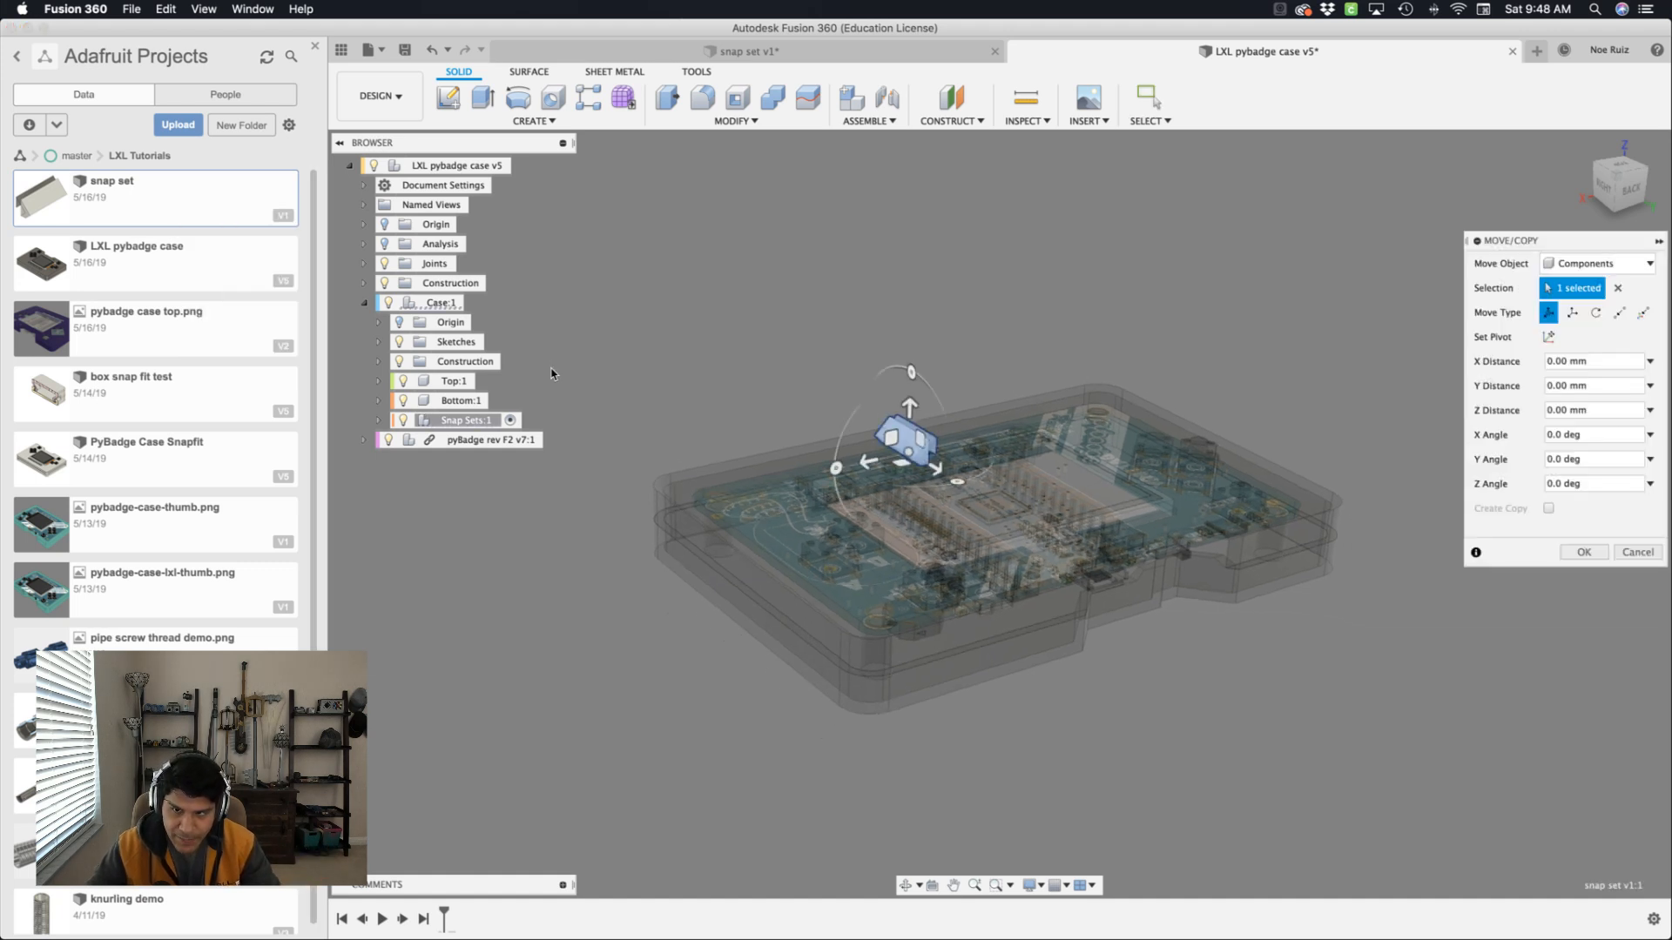
scroll(551, 373, "up", 5)
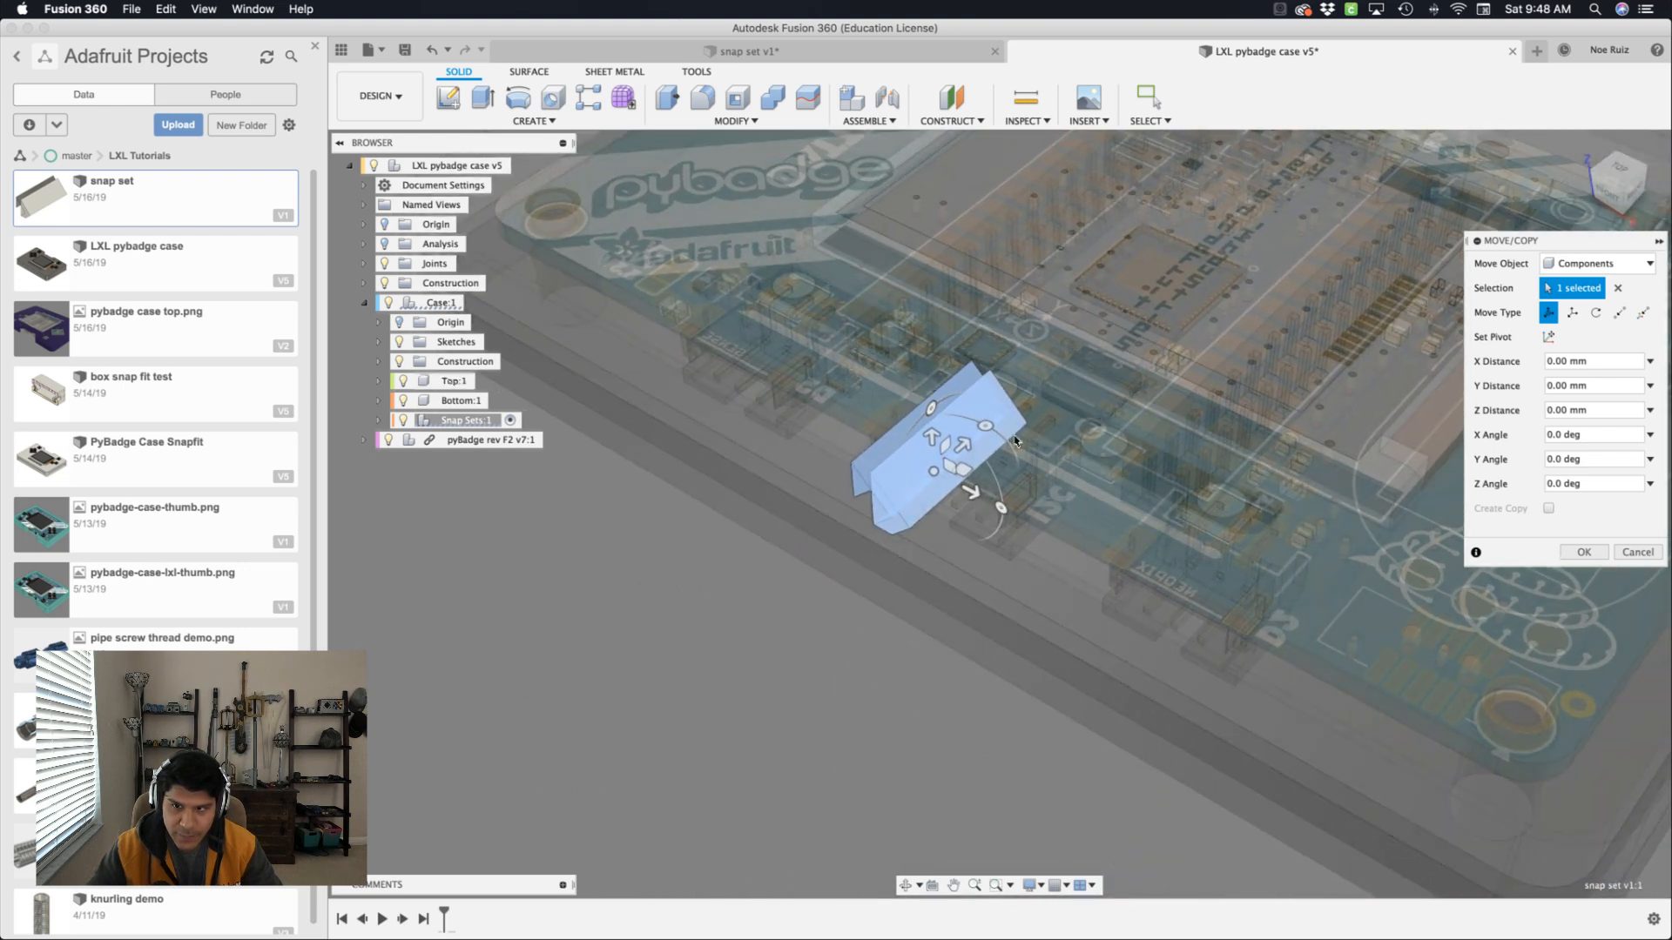
left_click(969, 426)
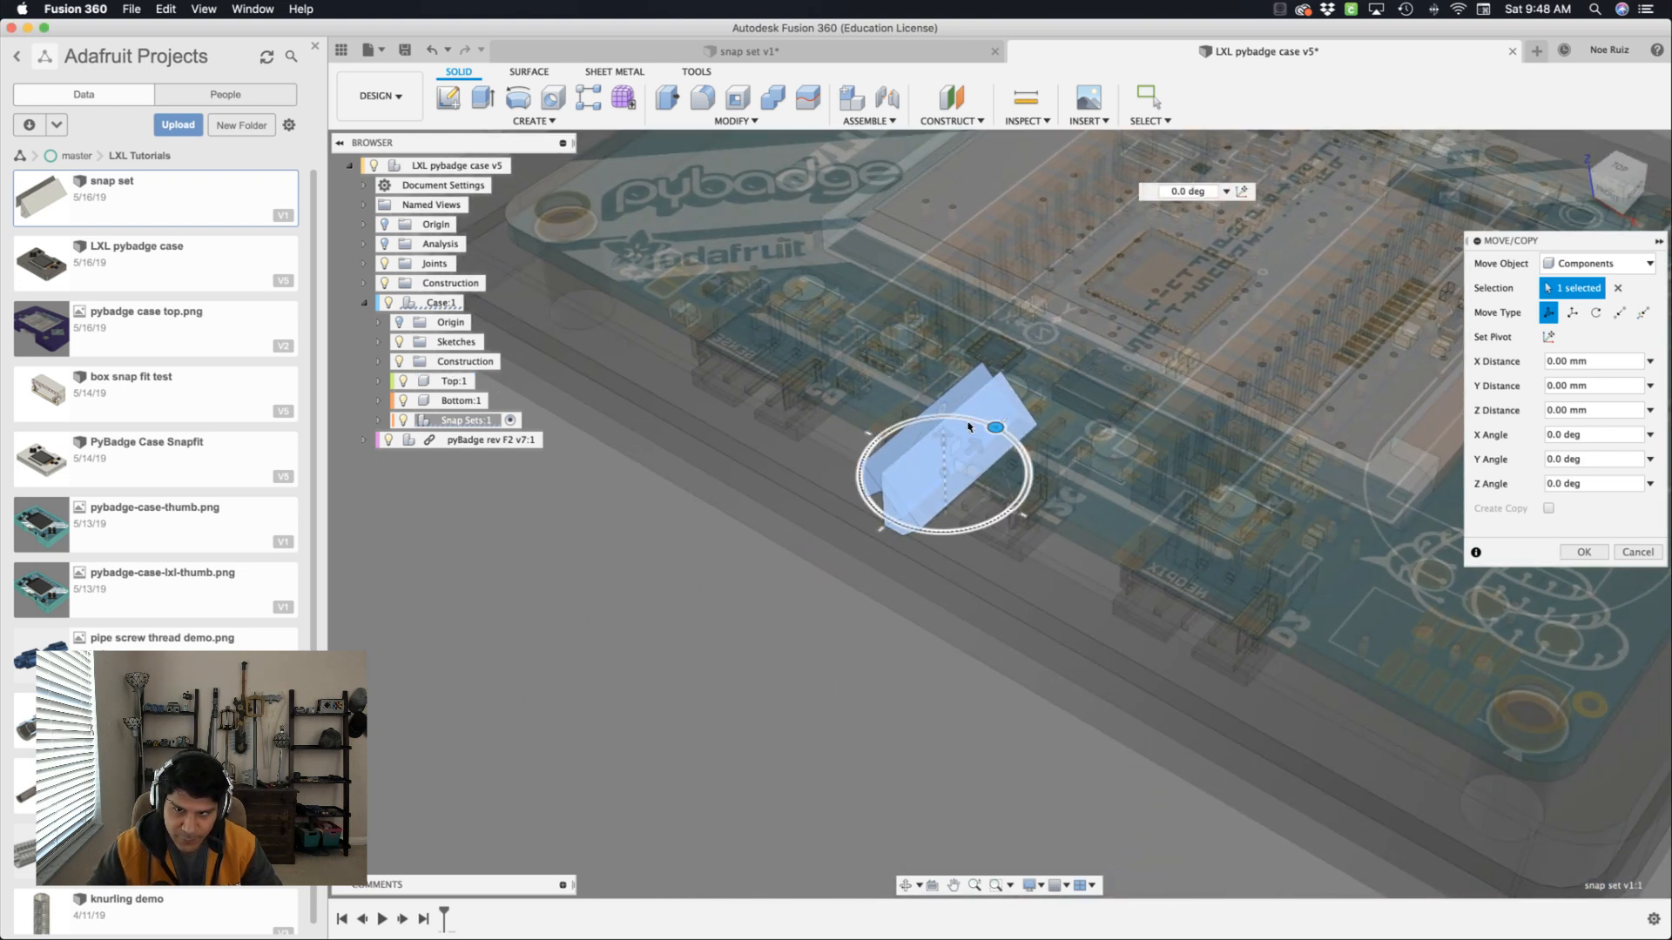
mouse_move(969, 427)
left_mouse_down()
mouse_move(908, 462)
mouse_move(966, 431)
left_mouse_up()
left_click_drag(871, 535, 788, 582)
middle_click_drag(788, 581, 914, 492, "shift")
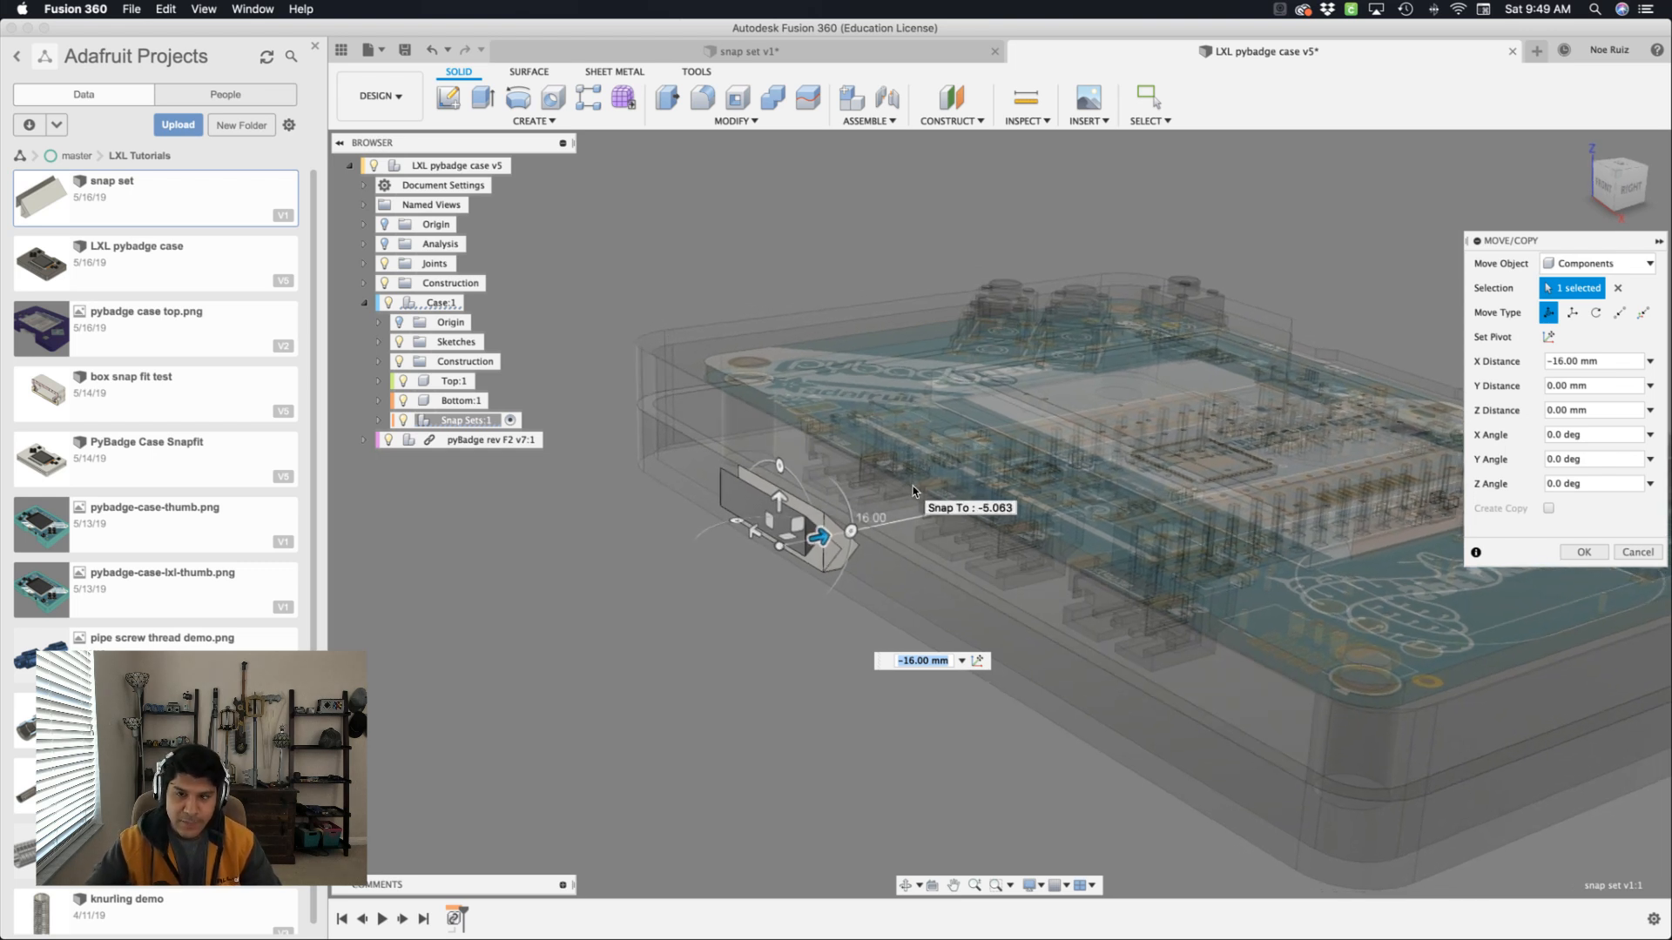
key("Return")
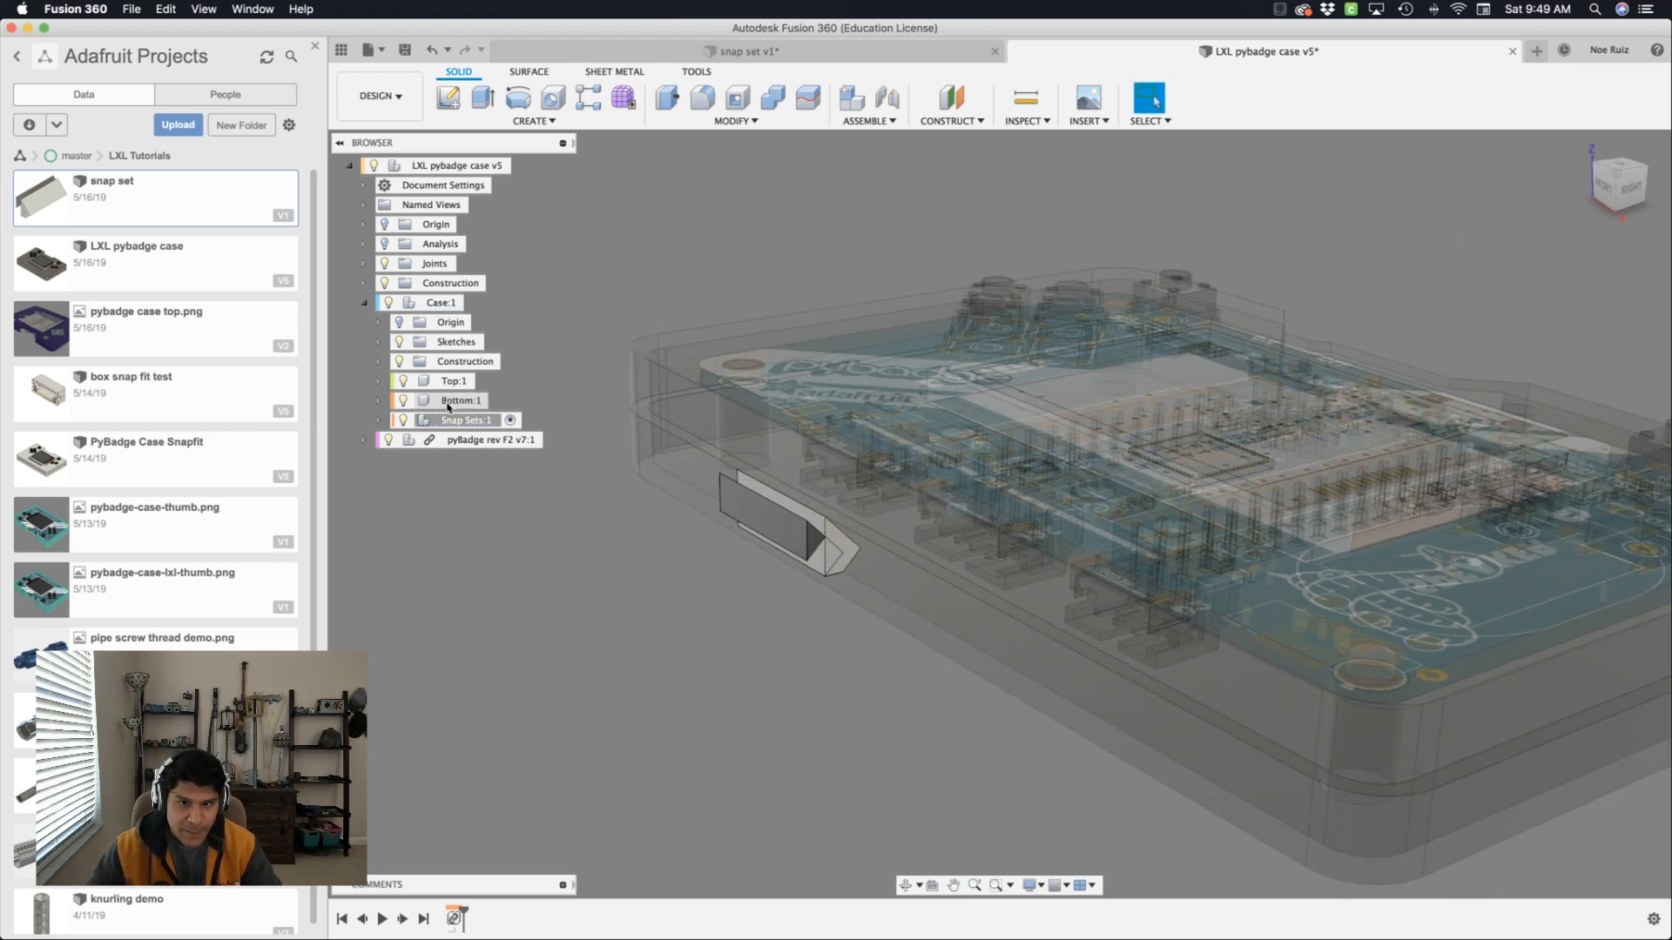
Expand the Snap Sets component and break the link of the inserted snap set to its source design.
left_click(380, 420)
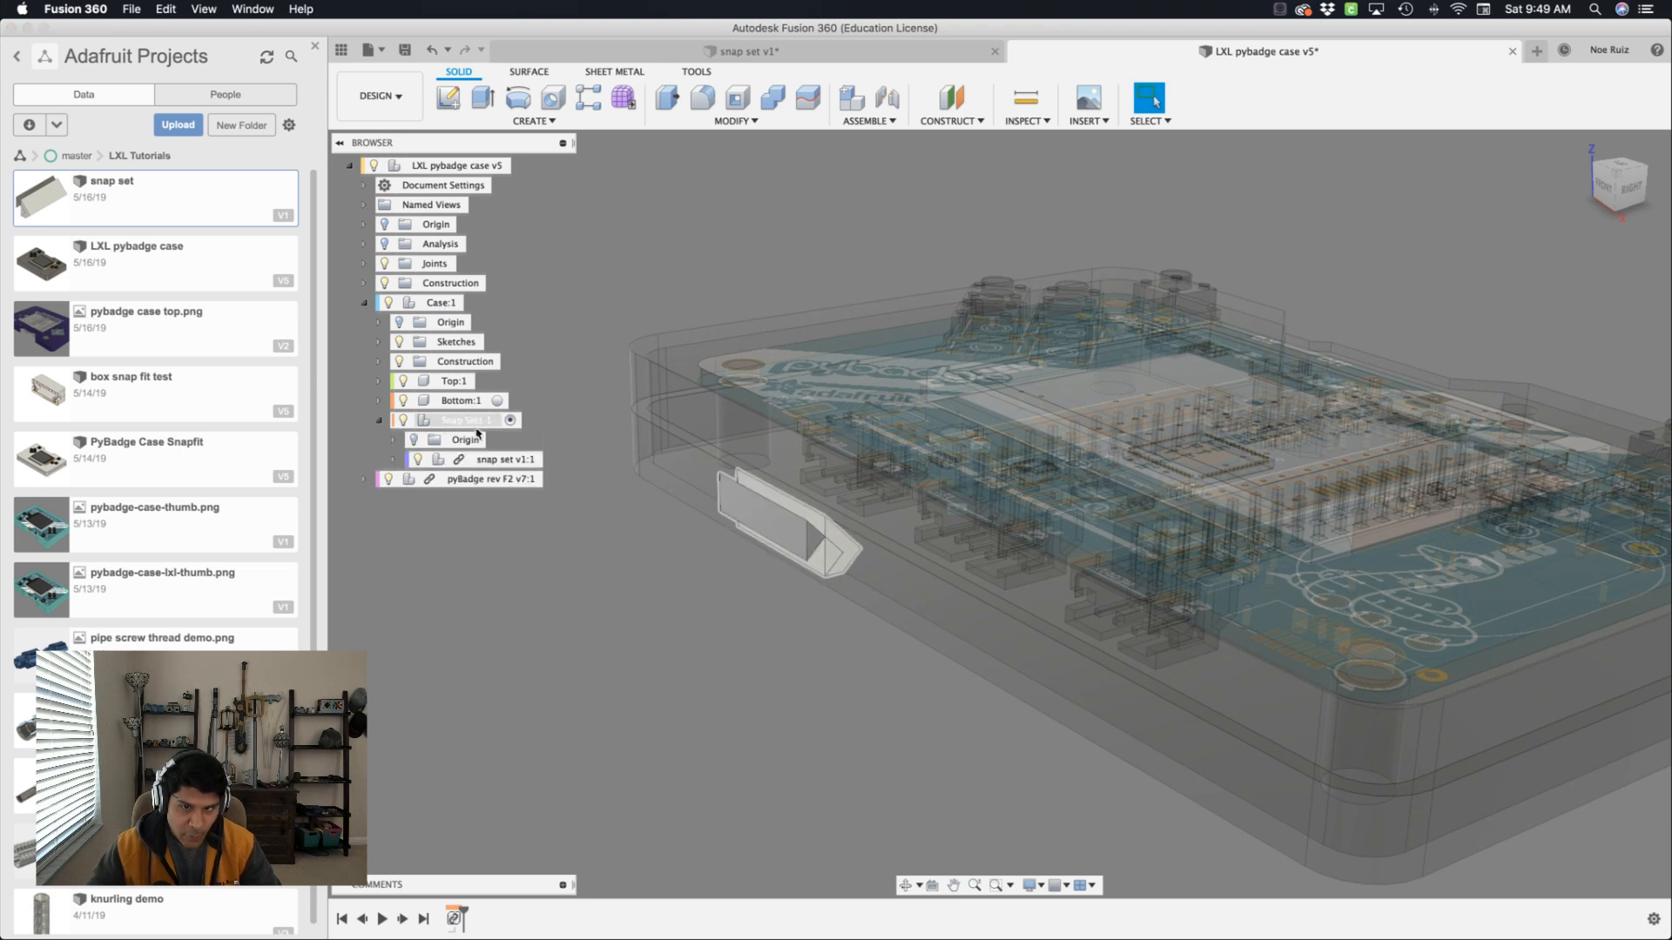
left_click(480, 459)
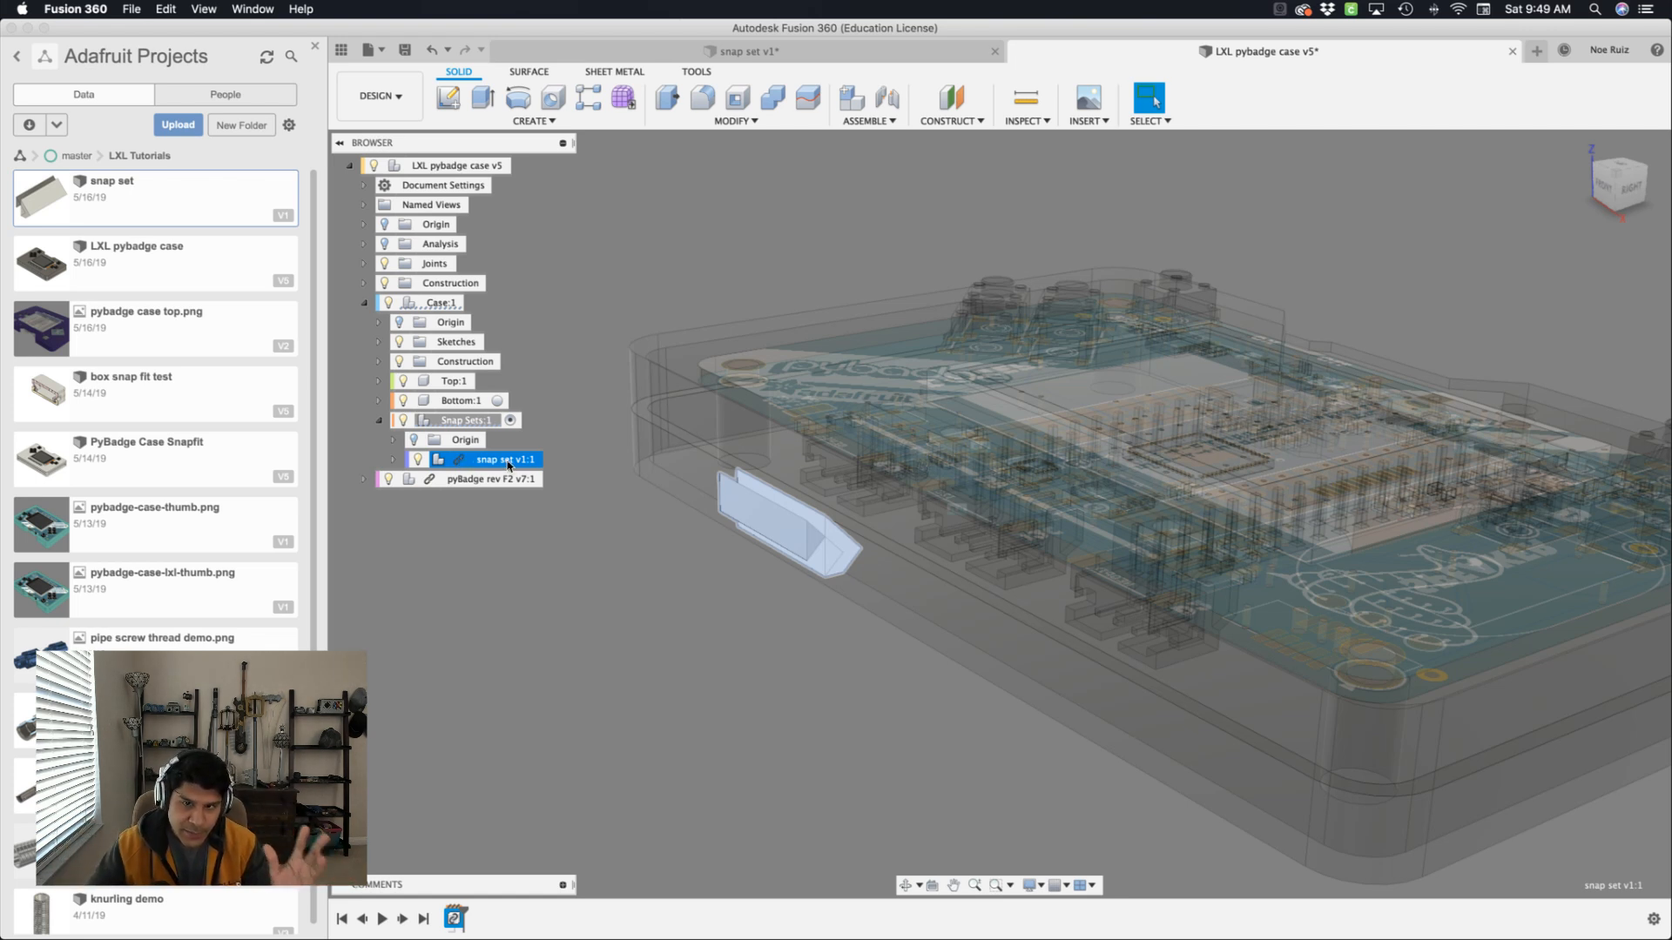
left_click(637, 627)
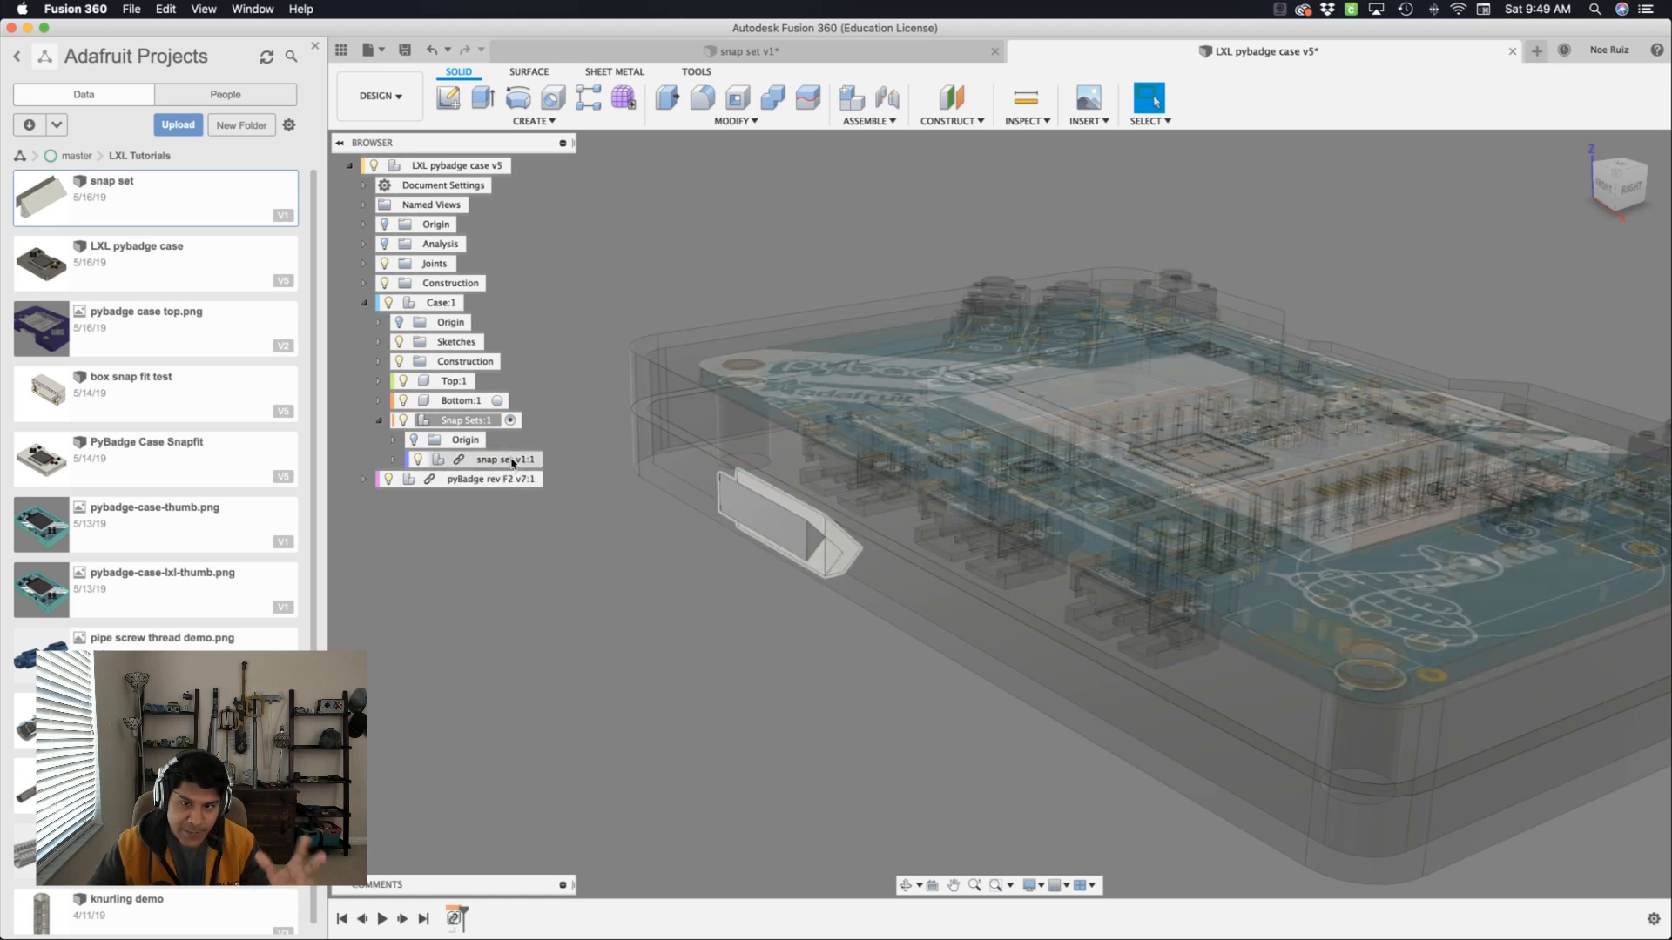
right_click(512, 461)
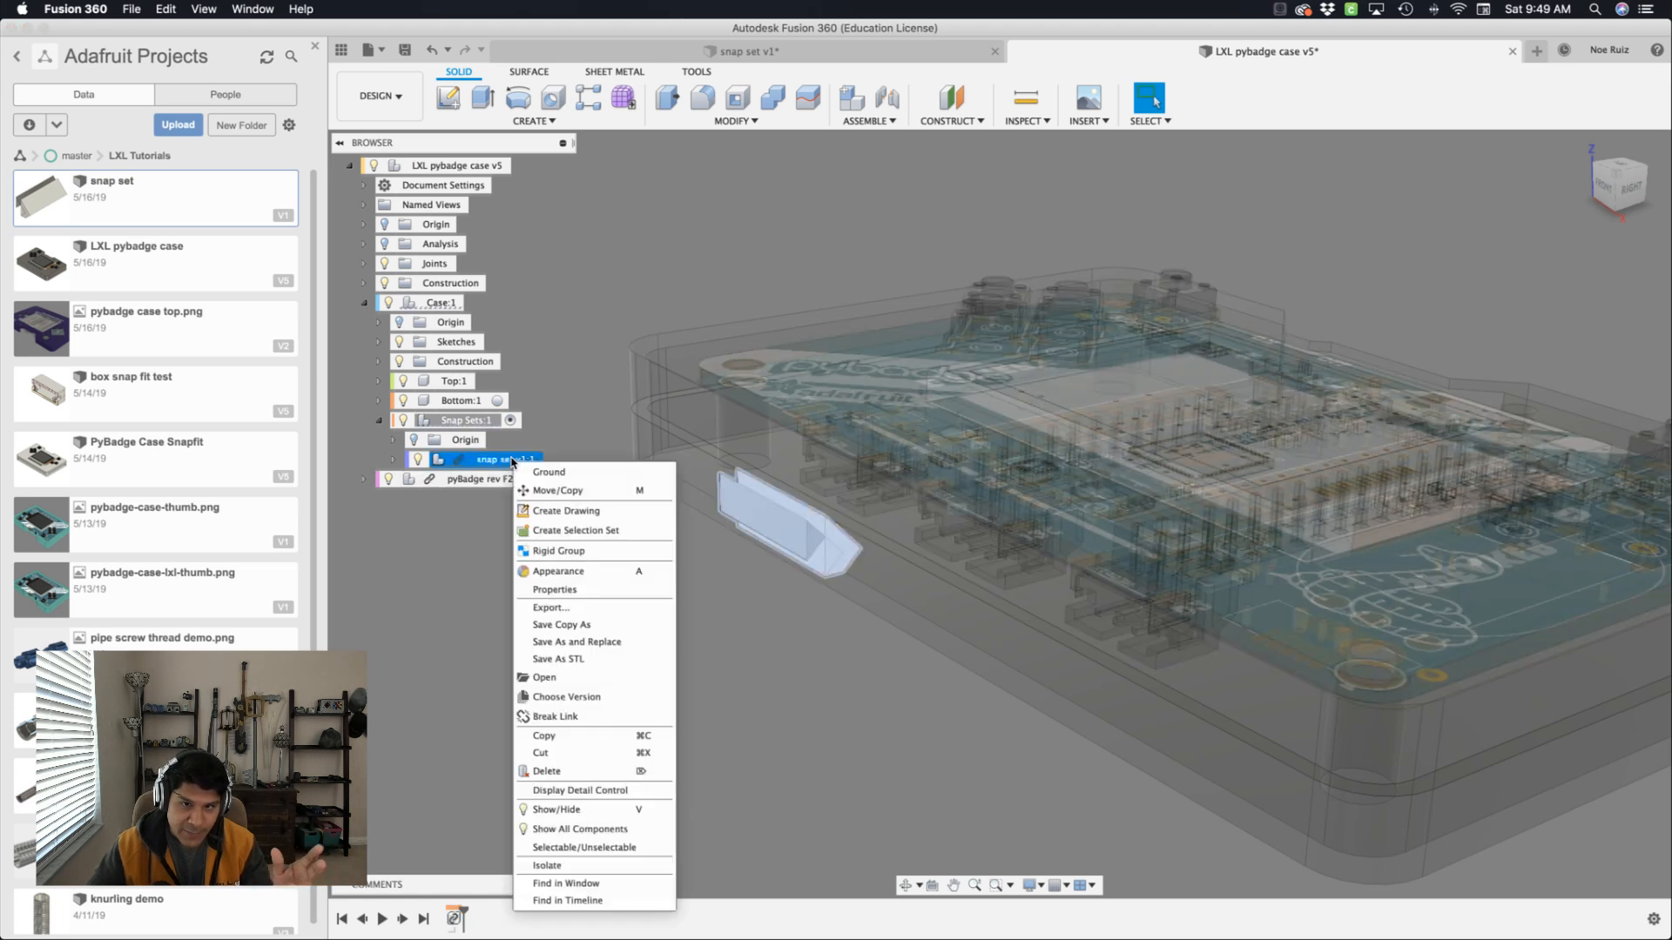
left_click(554, 716)
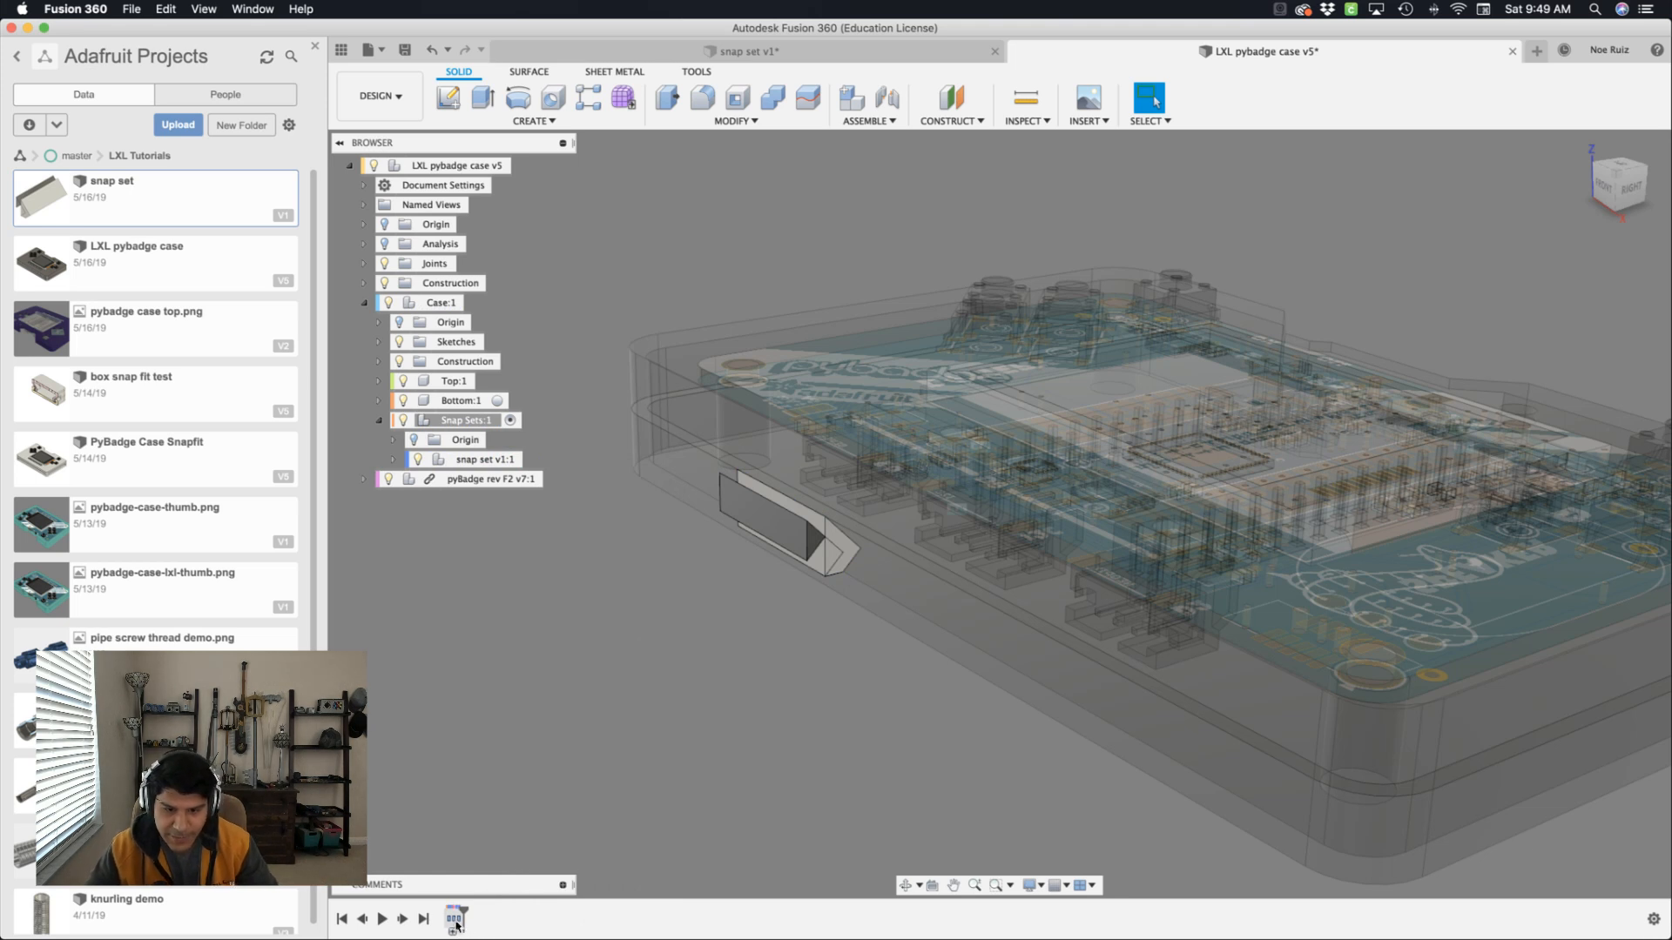
Expand the snap set's feature group, open its profile sketch for editing, and check the expression behind the separate triangle's height dimension.
mouse_move(456, 919)
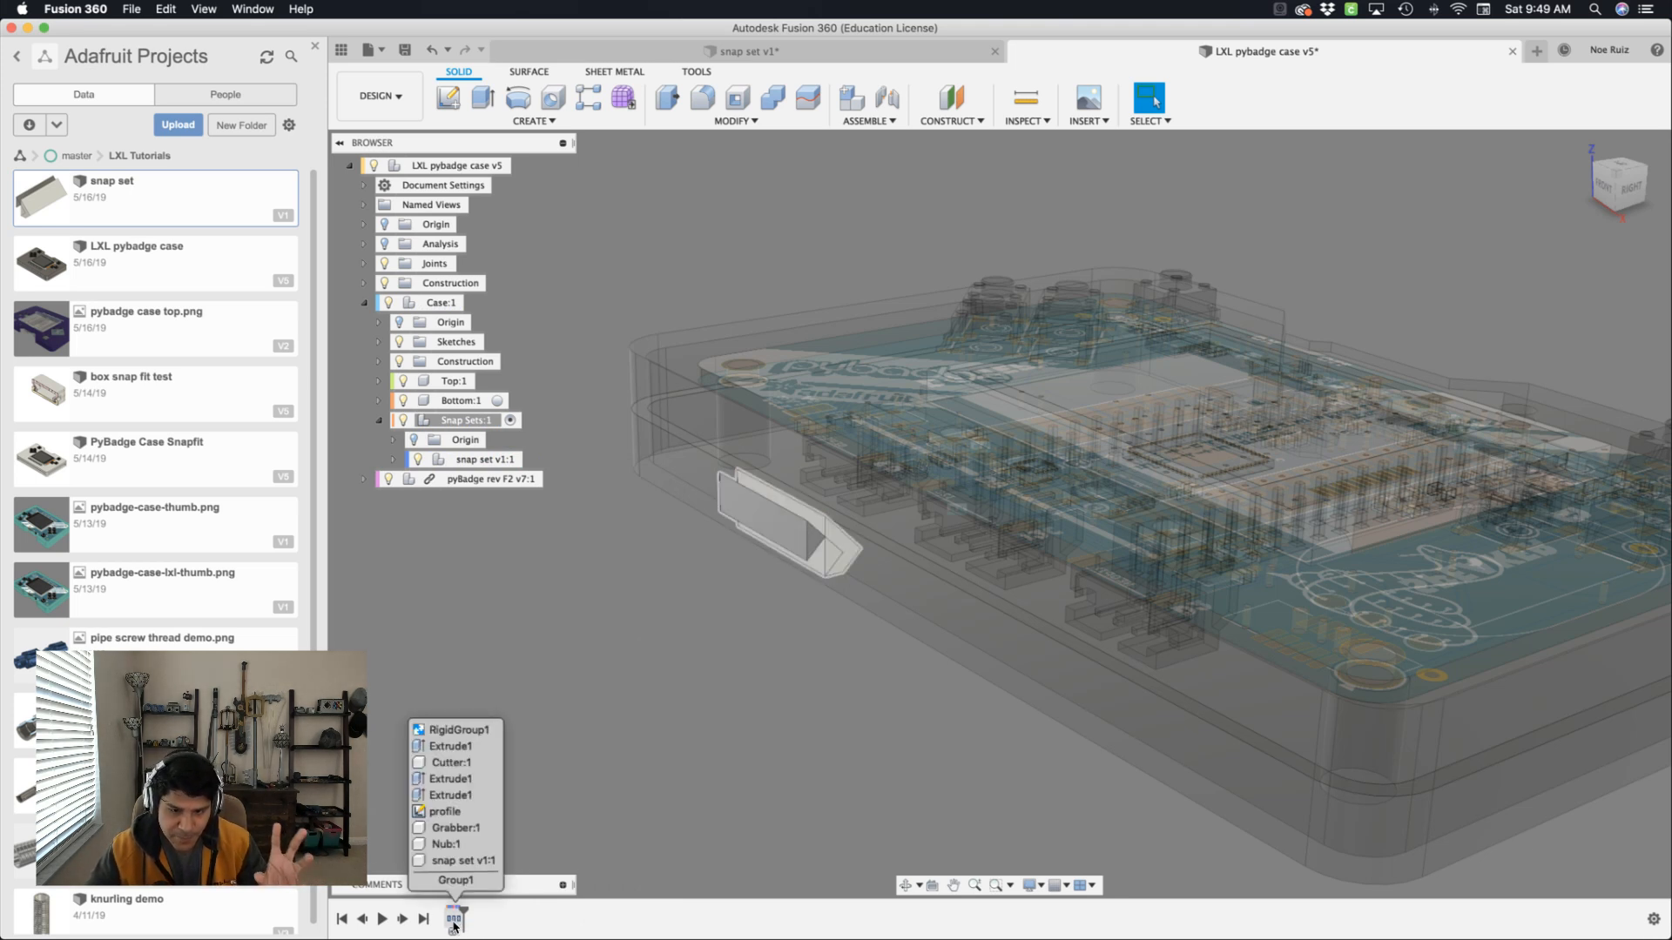
double_click(455, 920)
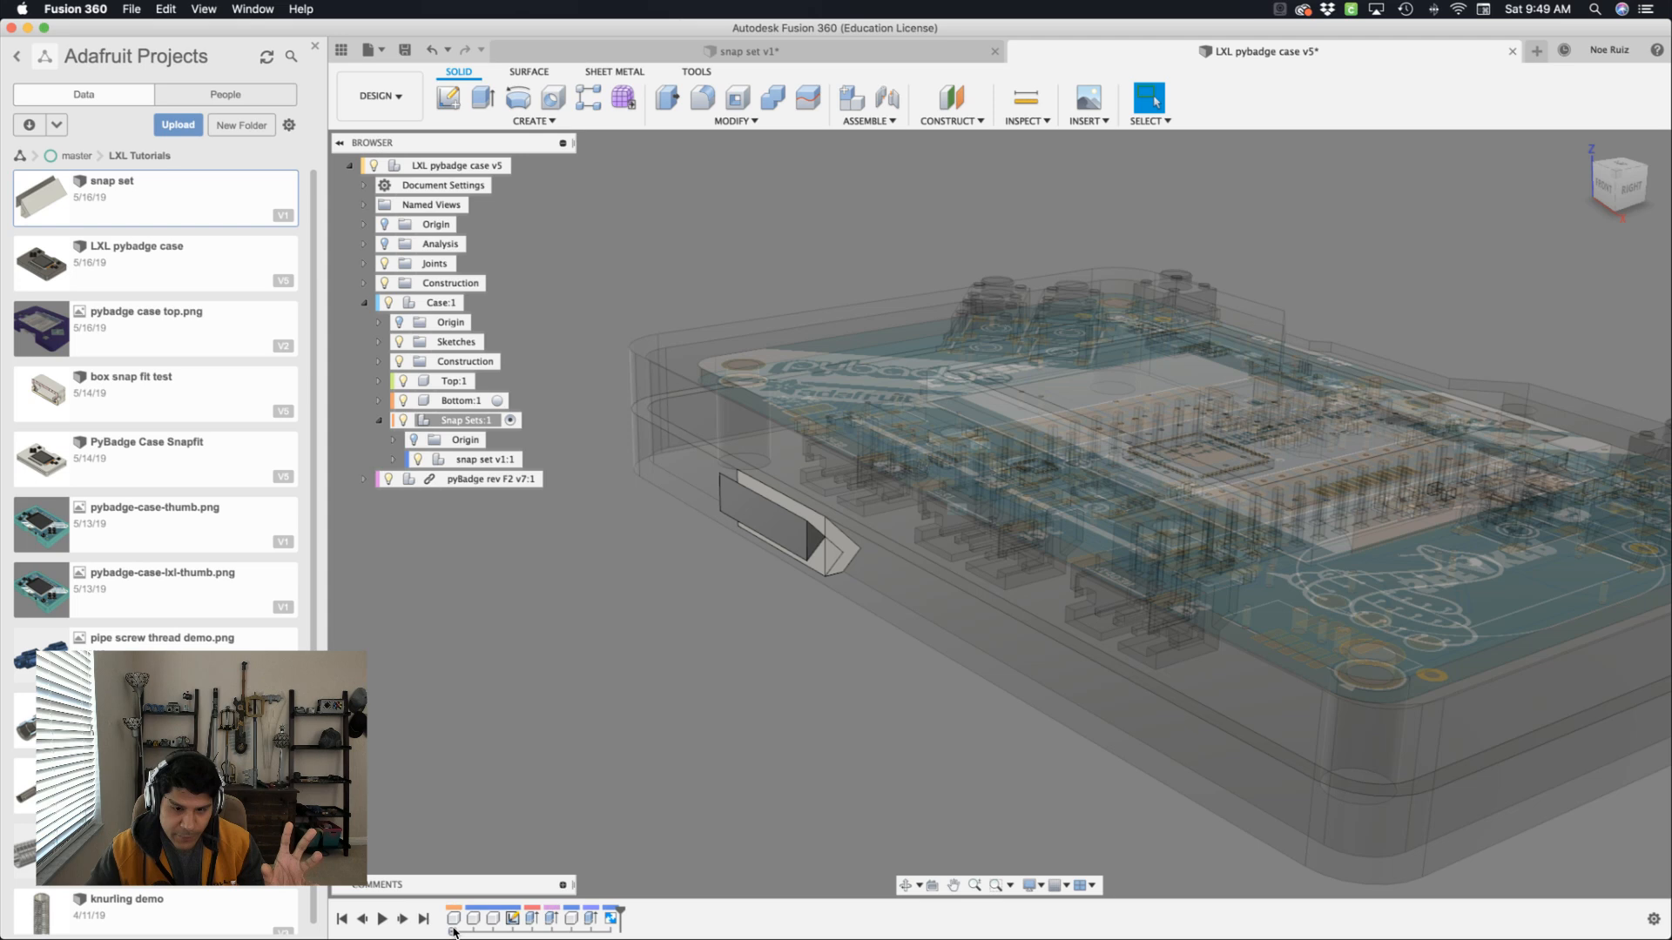
double_click(512, 917)
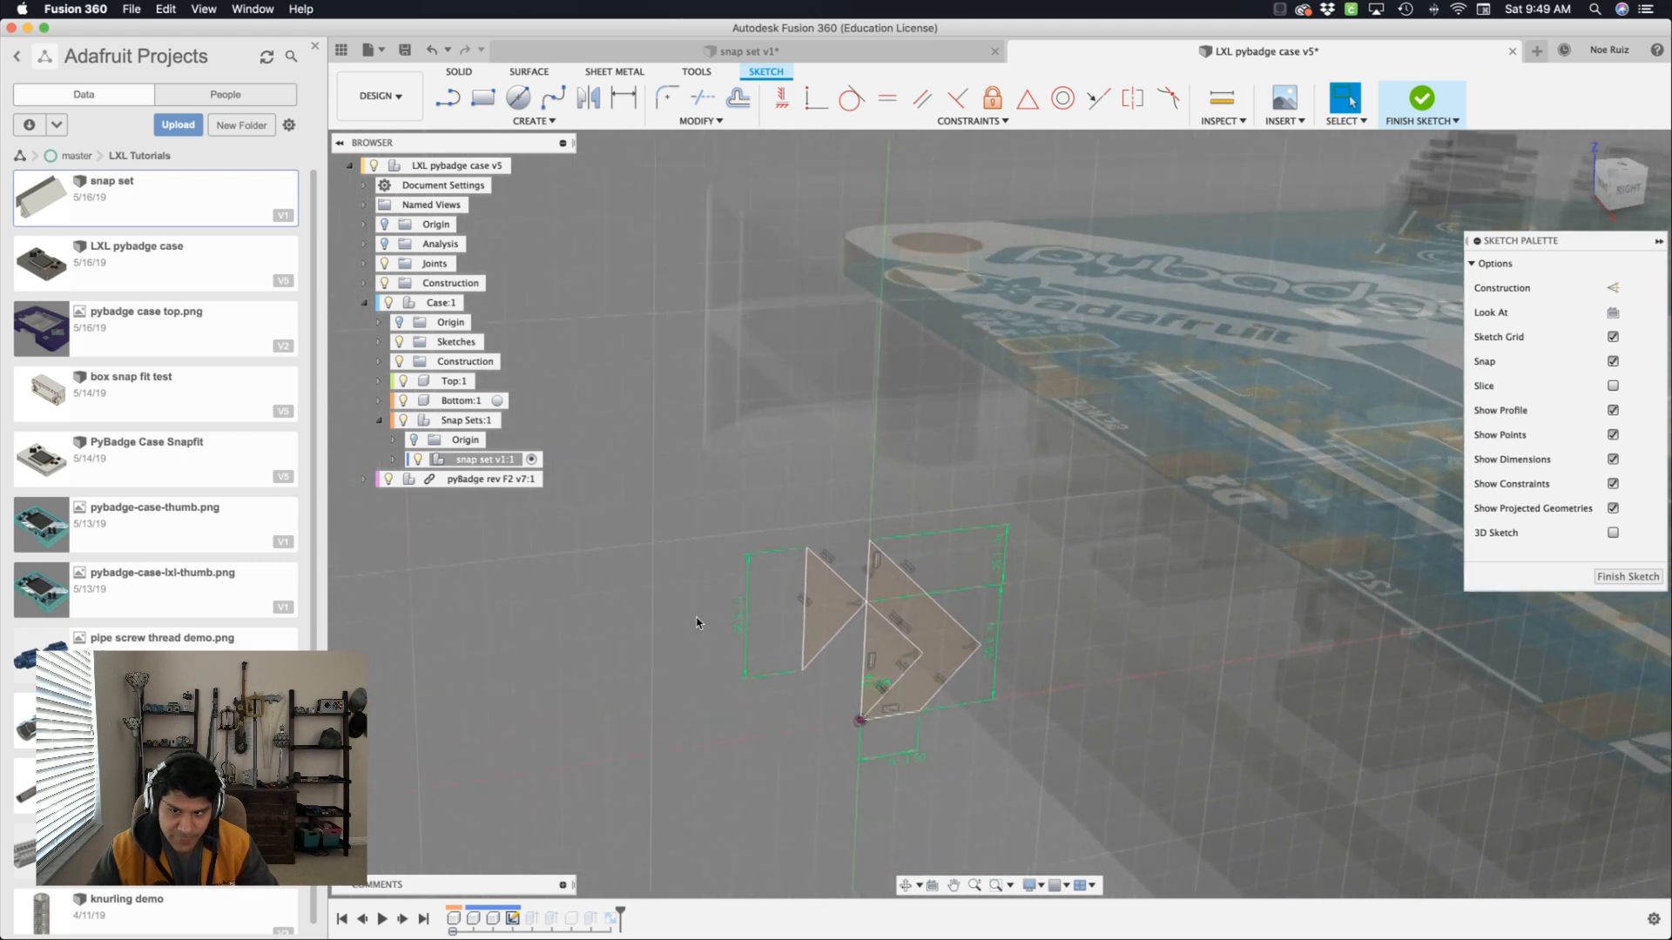
double_click(752, 630)
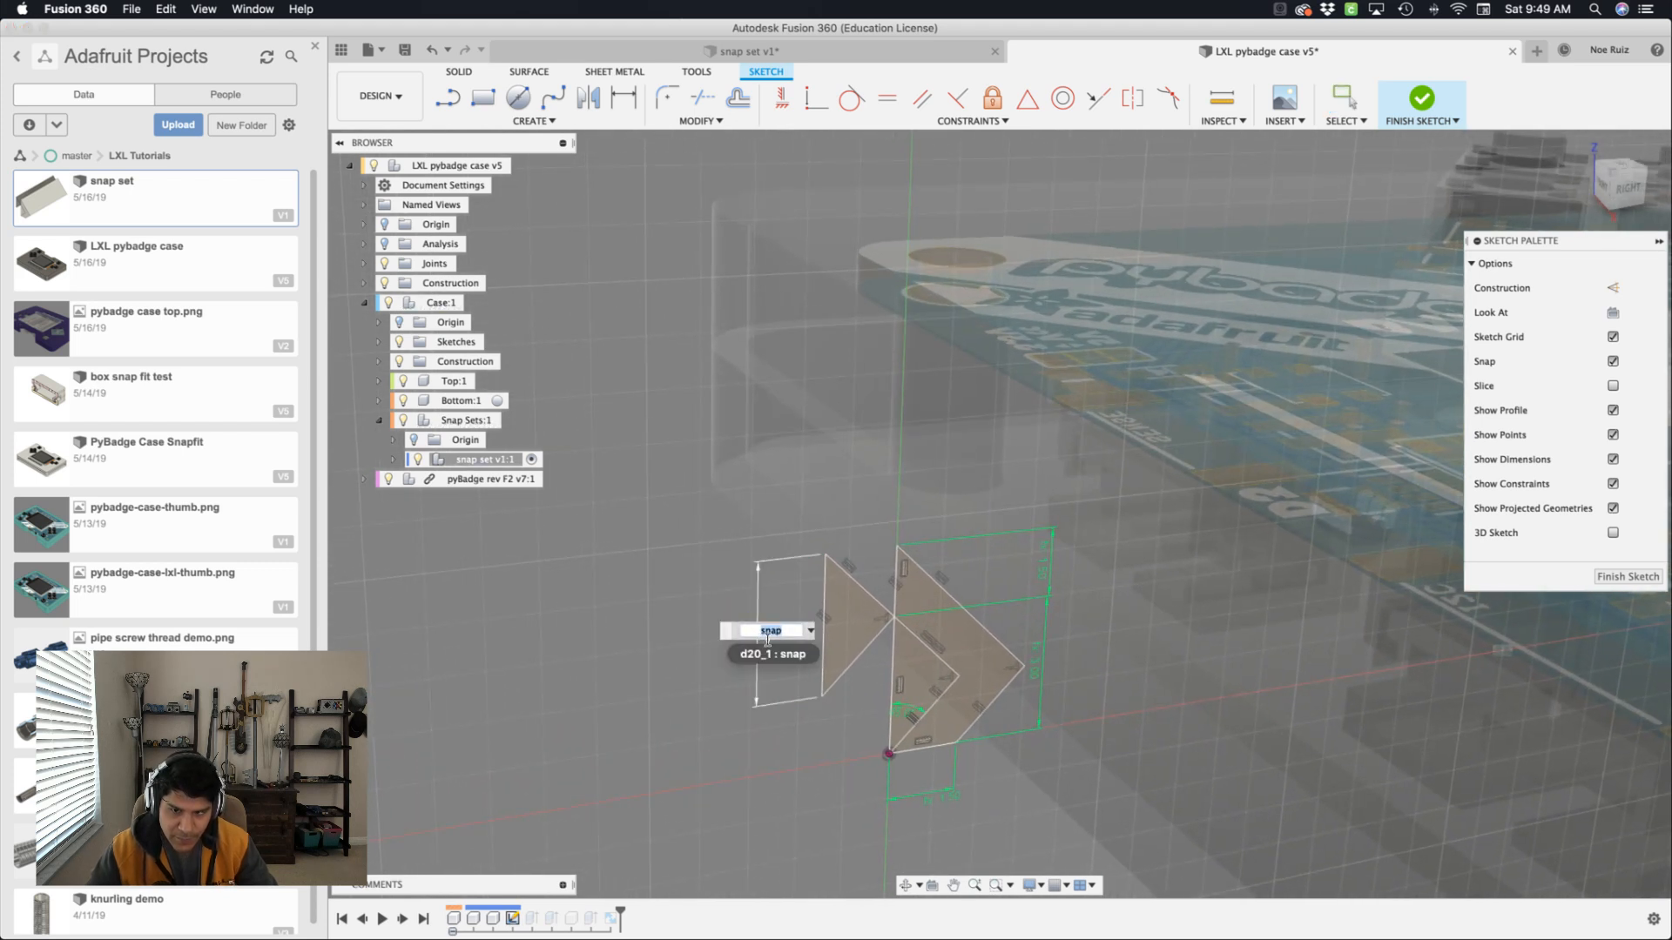
key("Return")
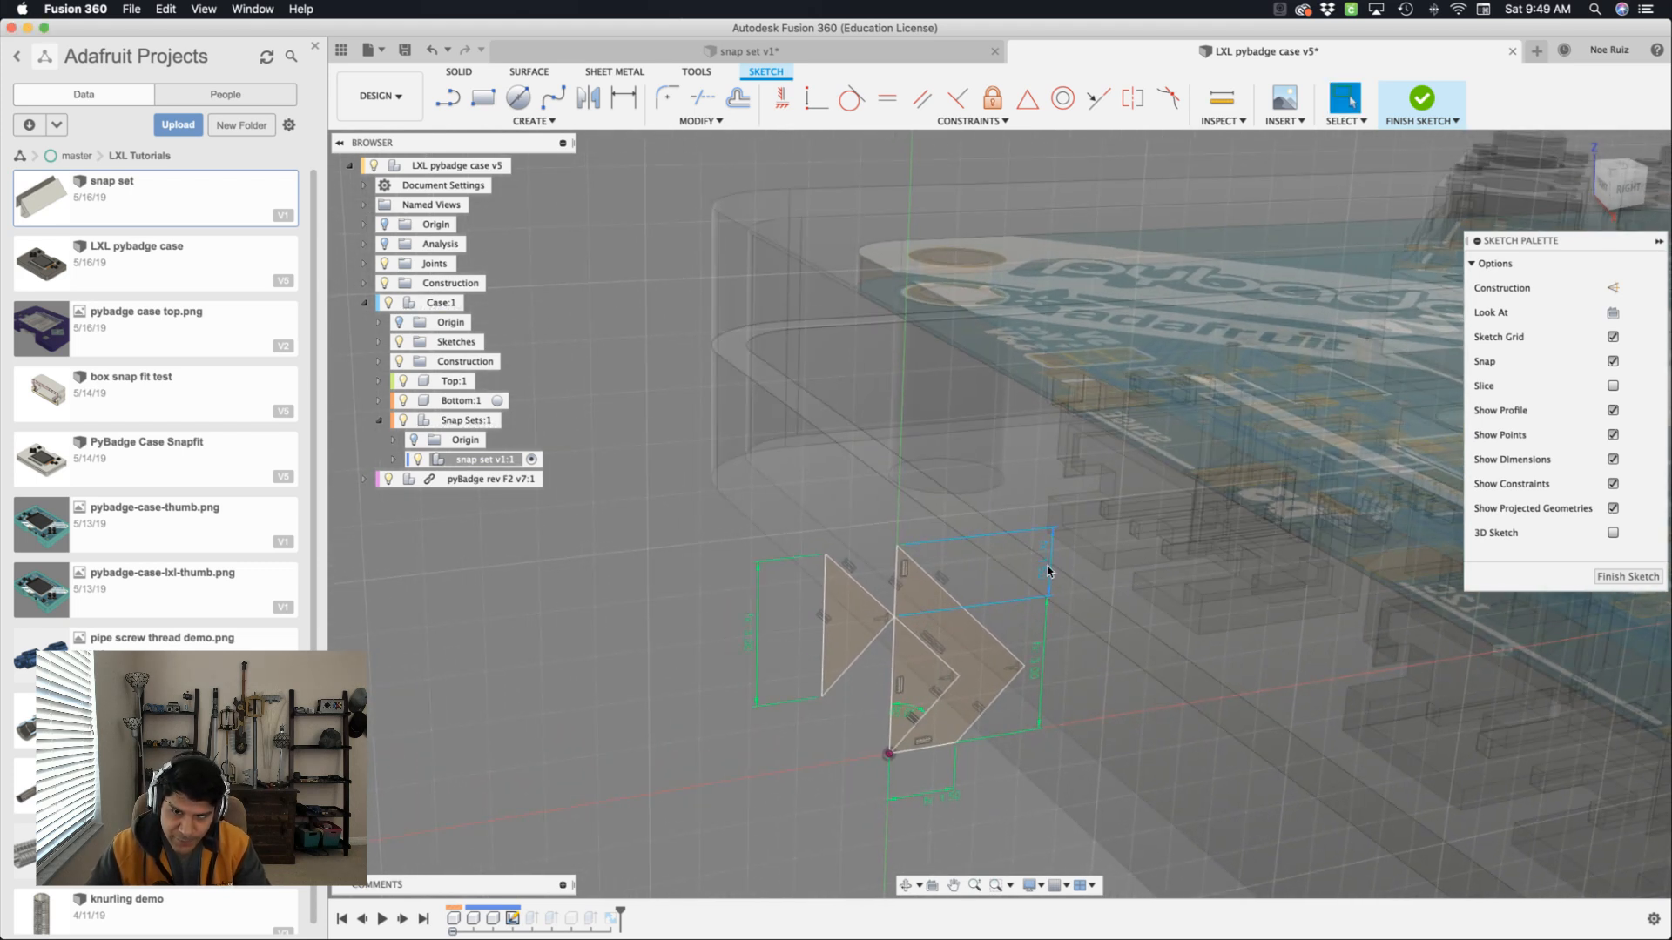
Set the profile's upper height dimension to the existing shell user parameter in place of shell_1.
double_click(1051, 565)
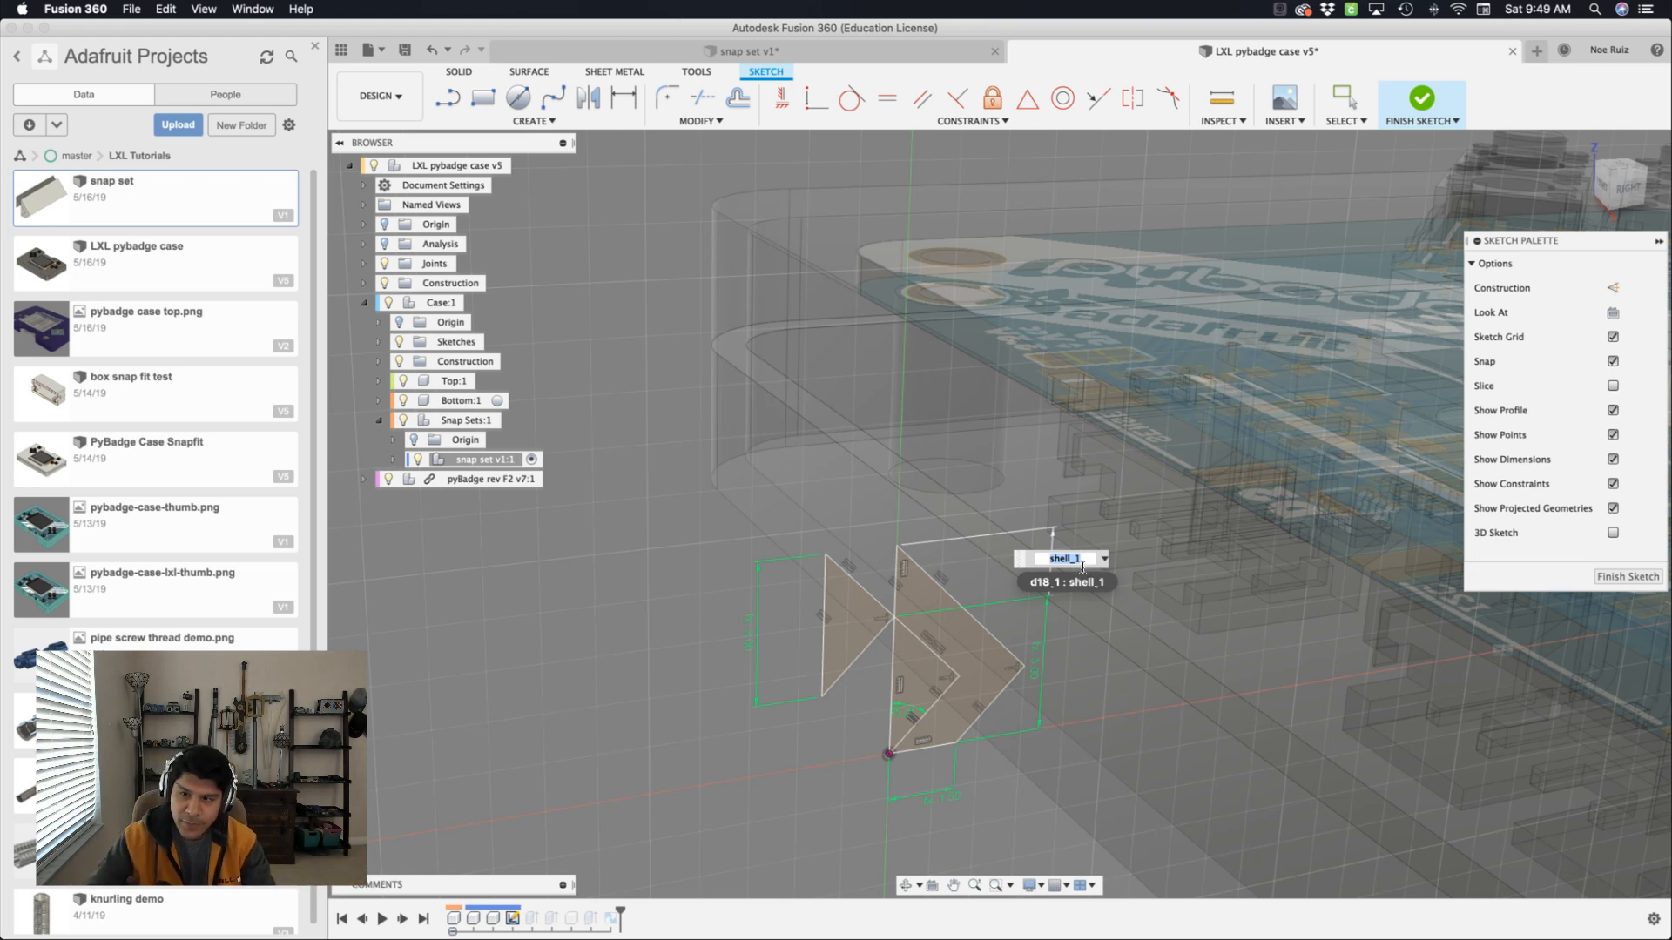
left_click(1083, 564)
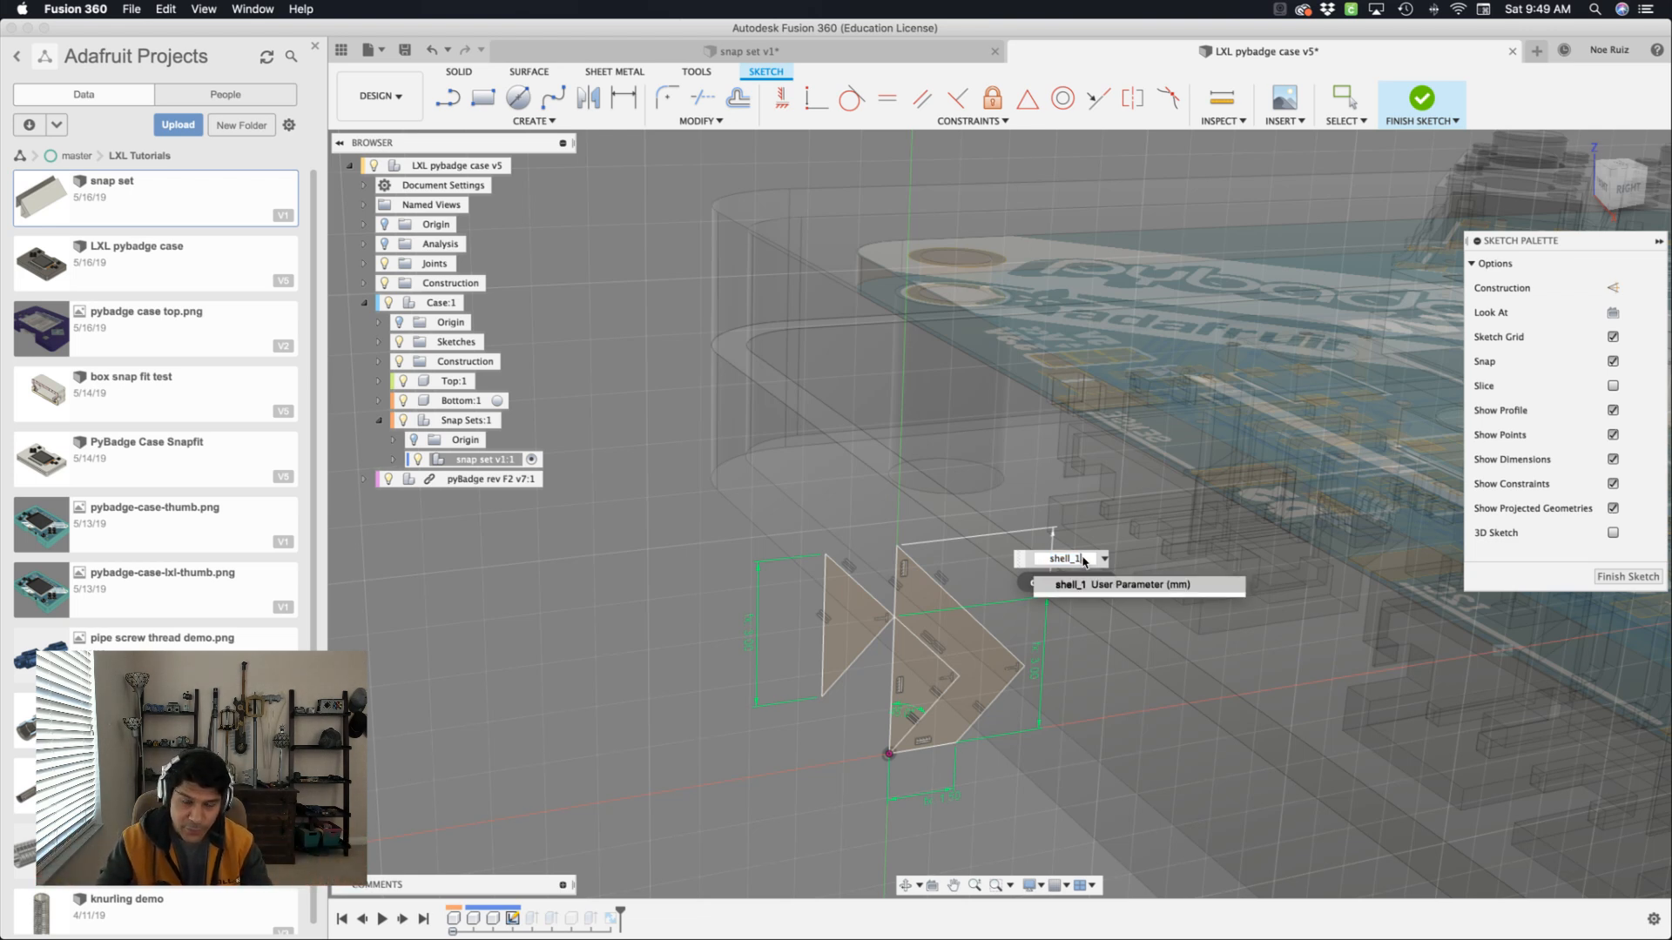
key("BackSpace")
key("BackSpace")
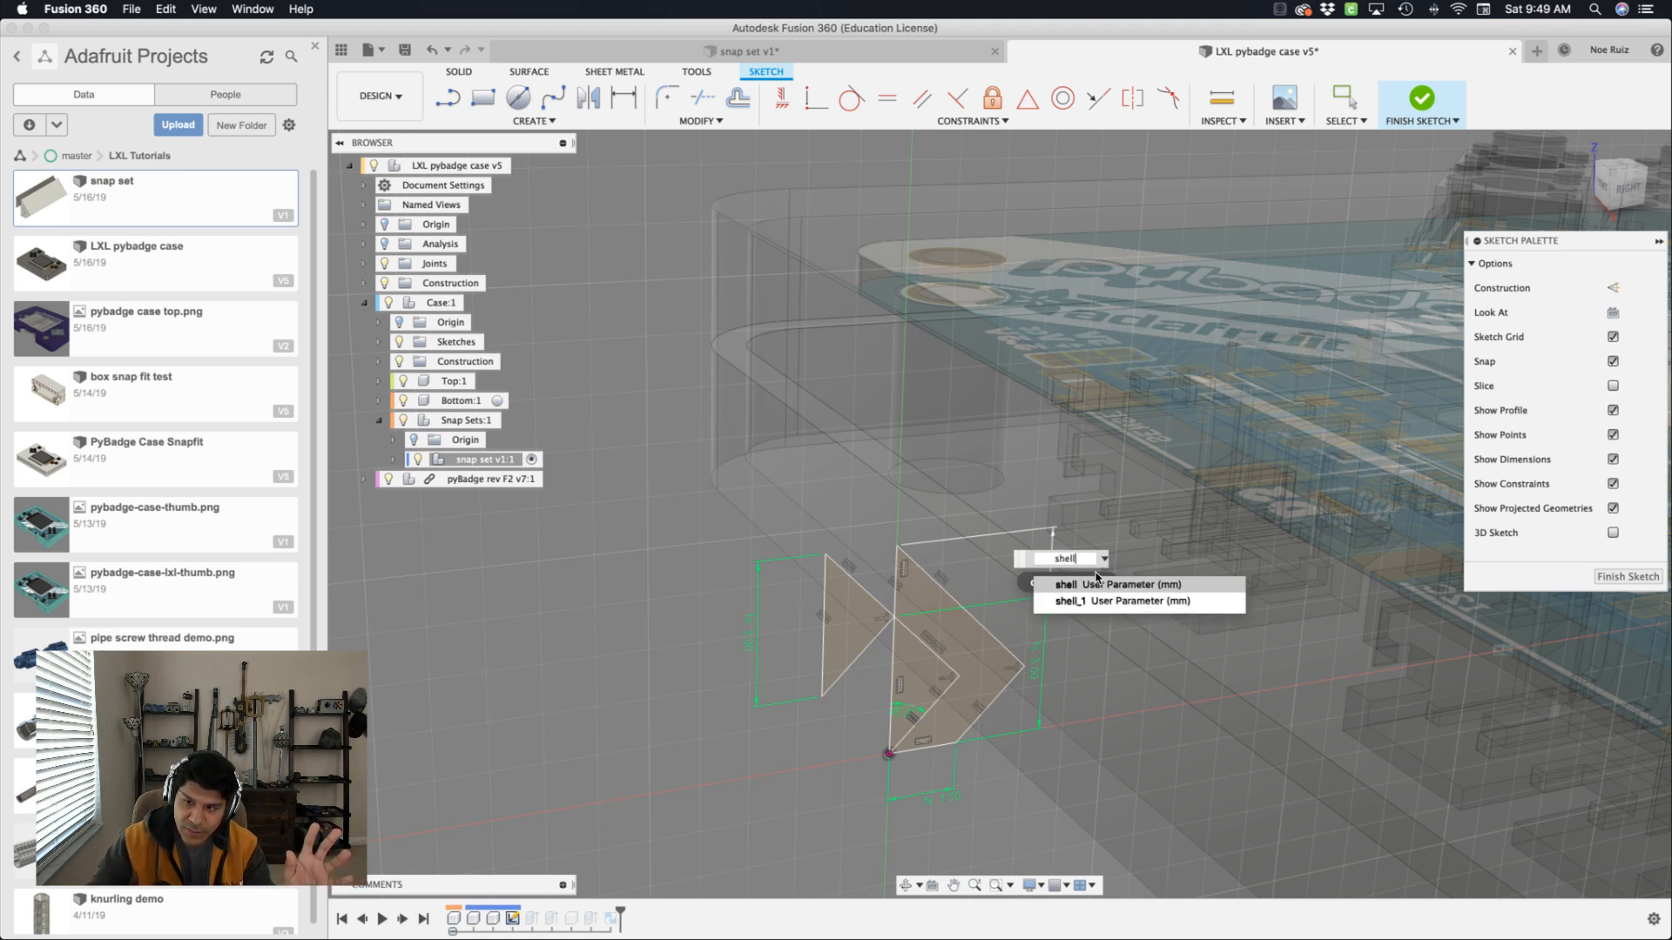
left_click(1090, 586)
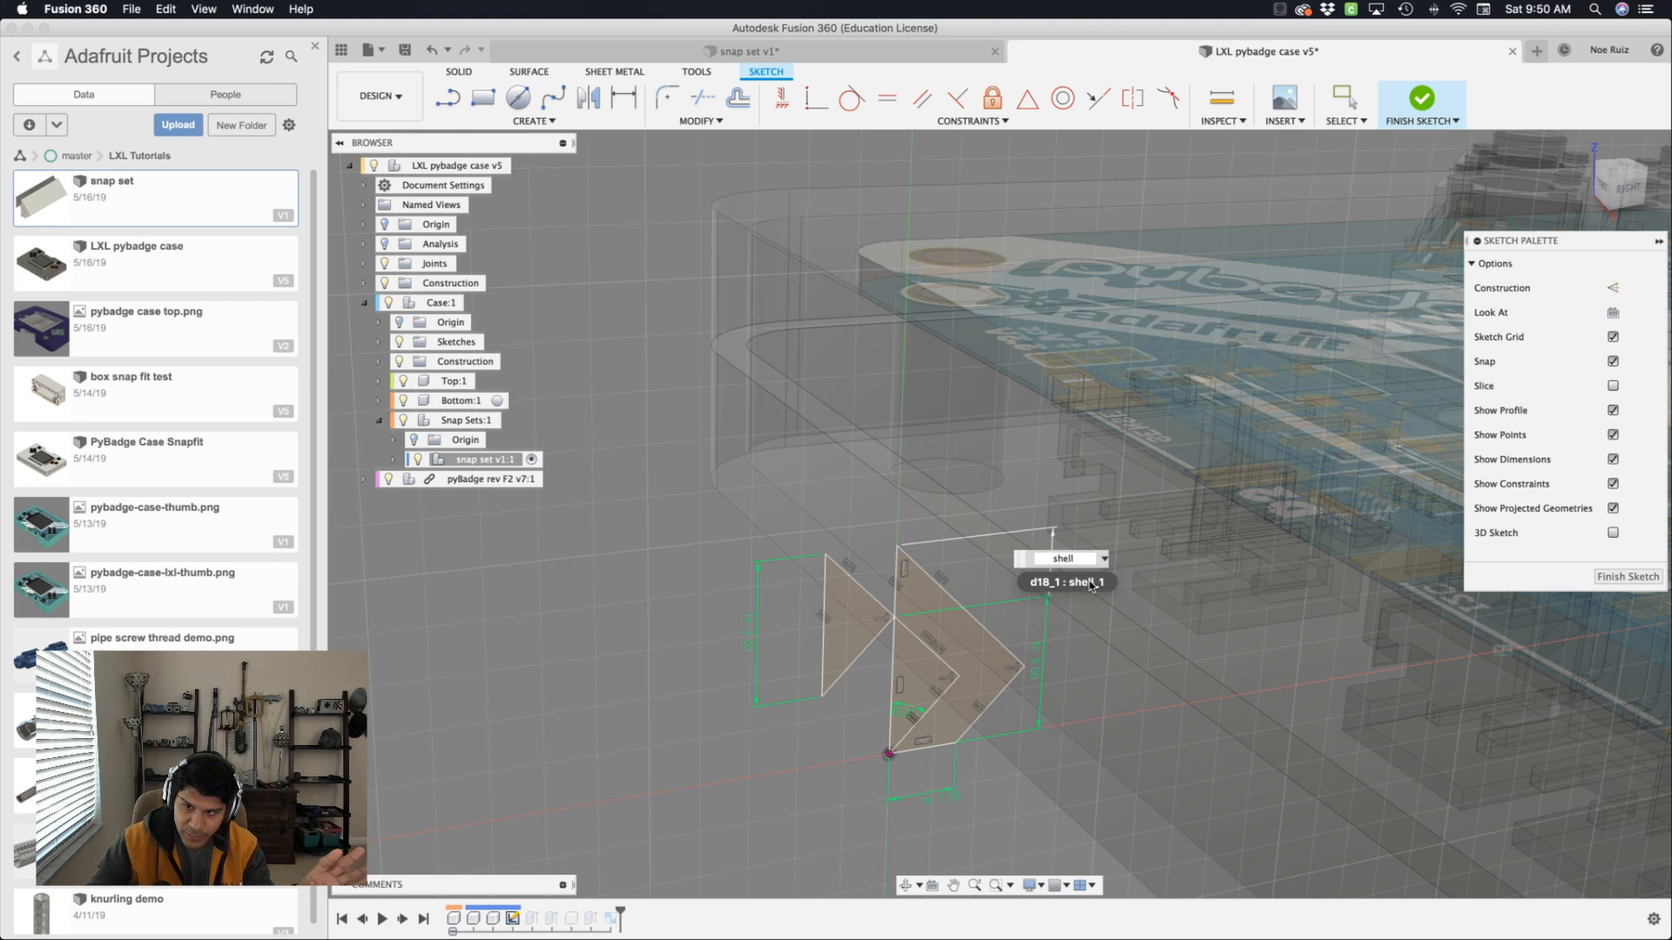
key("Return")
key("Escape")
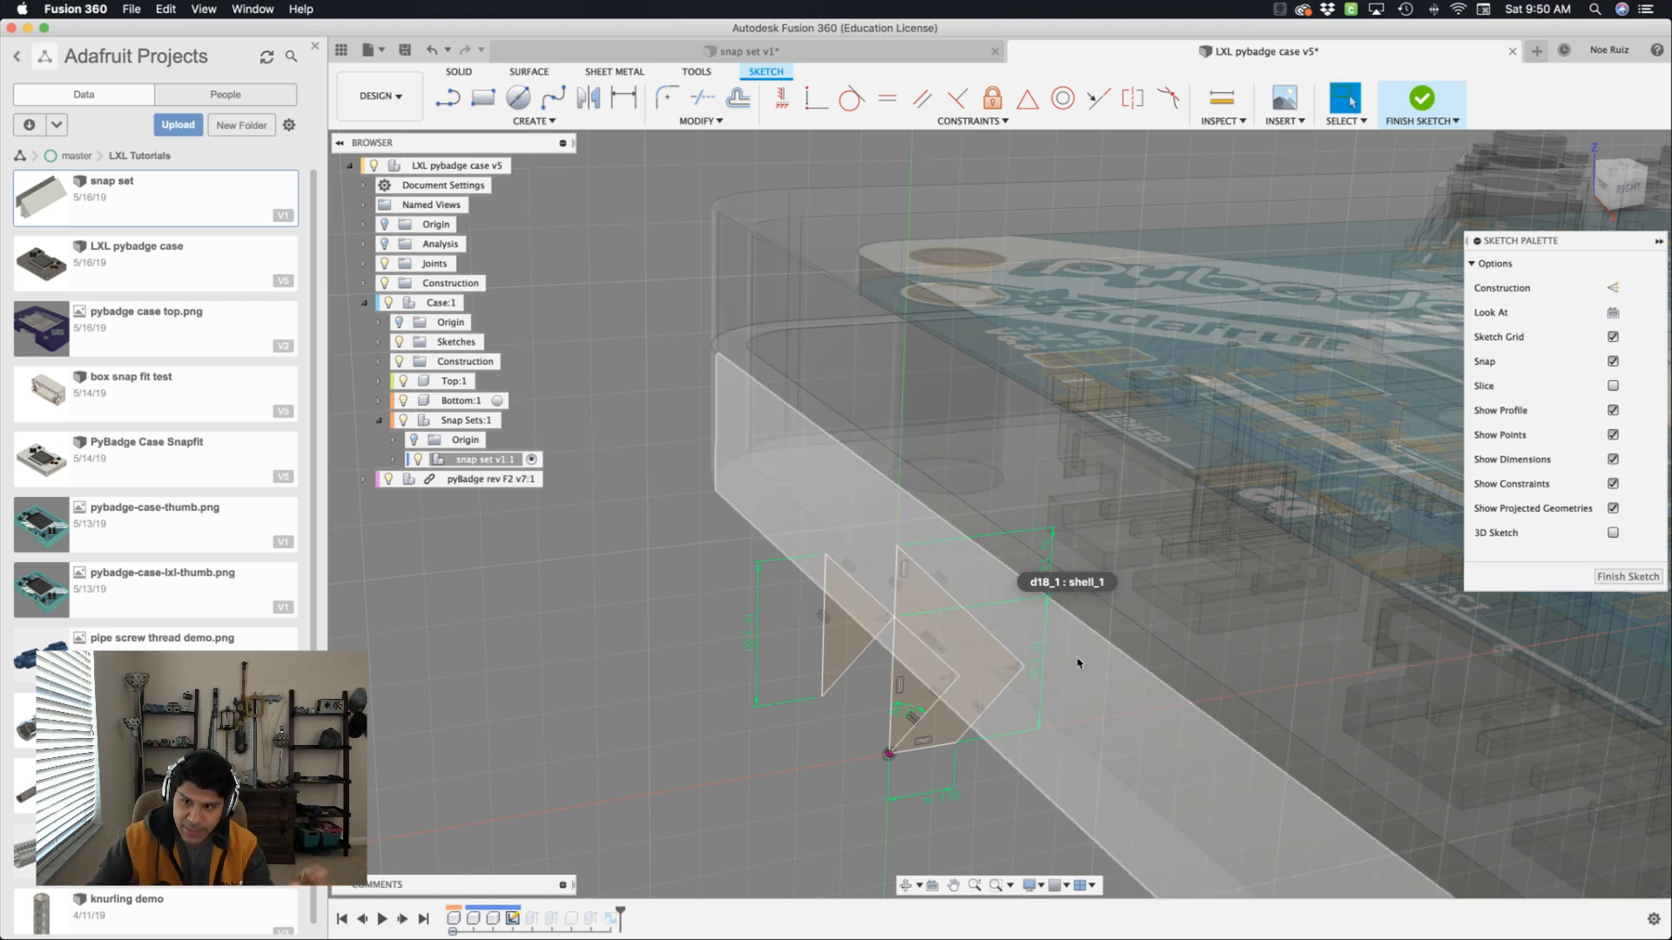
Set the profile's bottom width dimension to the shell parameter and recheck the separate triangle's height expression.
double_click(934, 794)
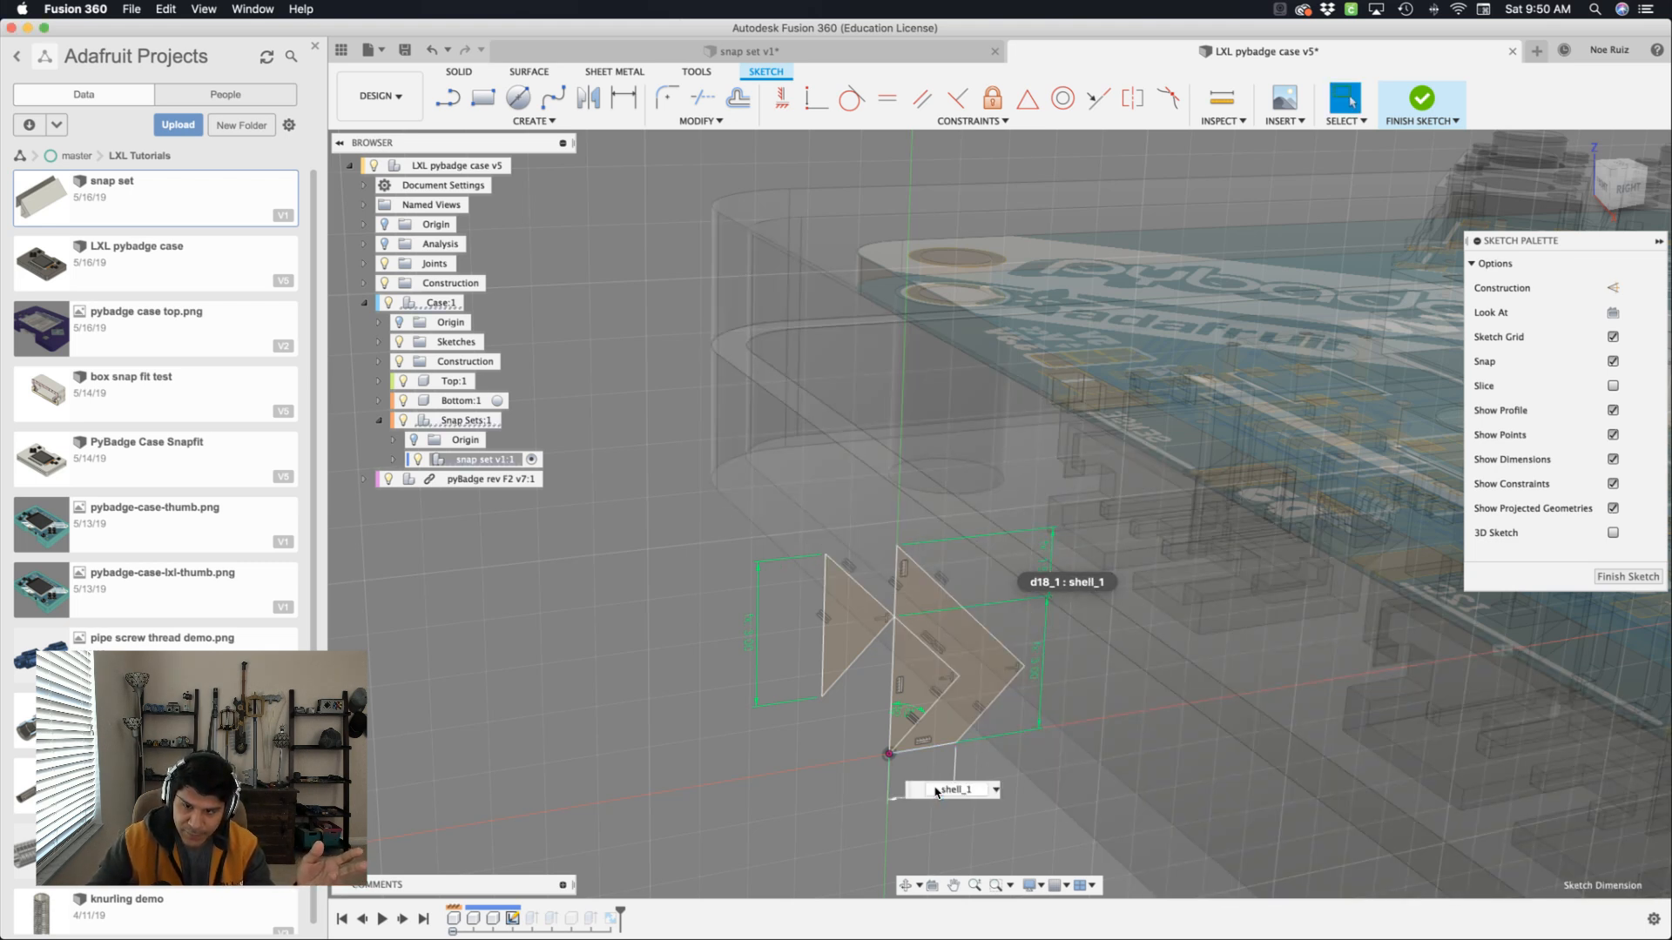
type("shell")
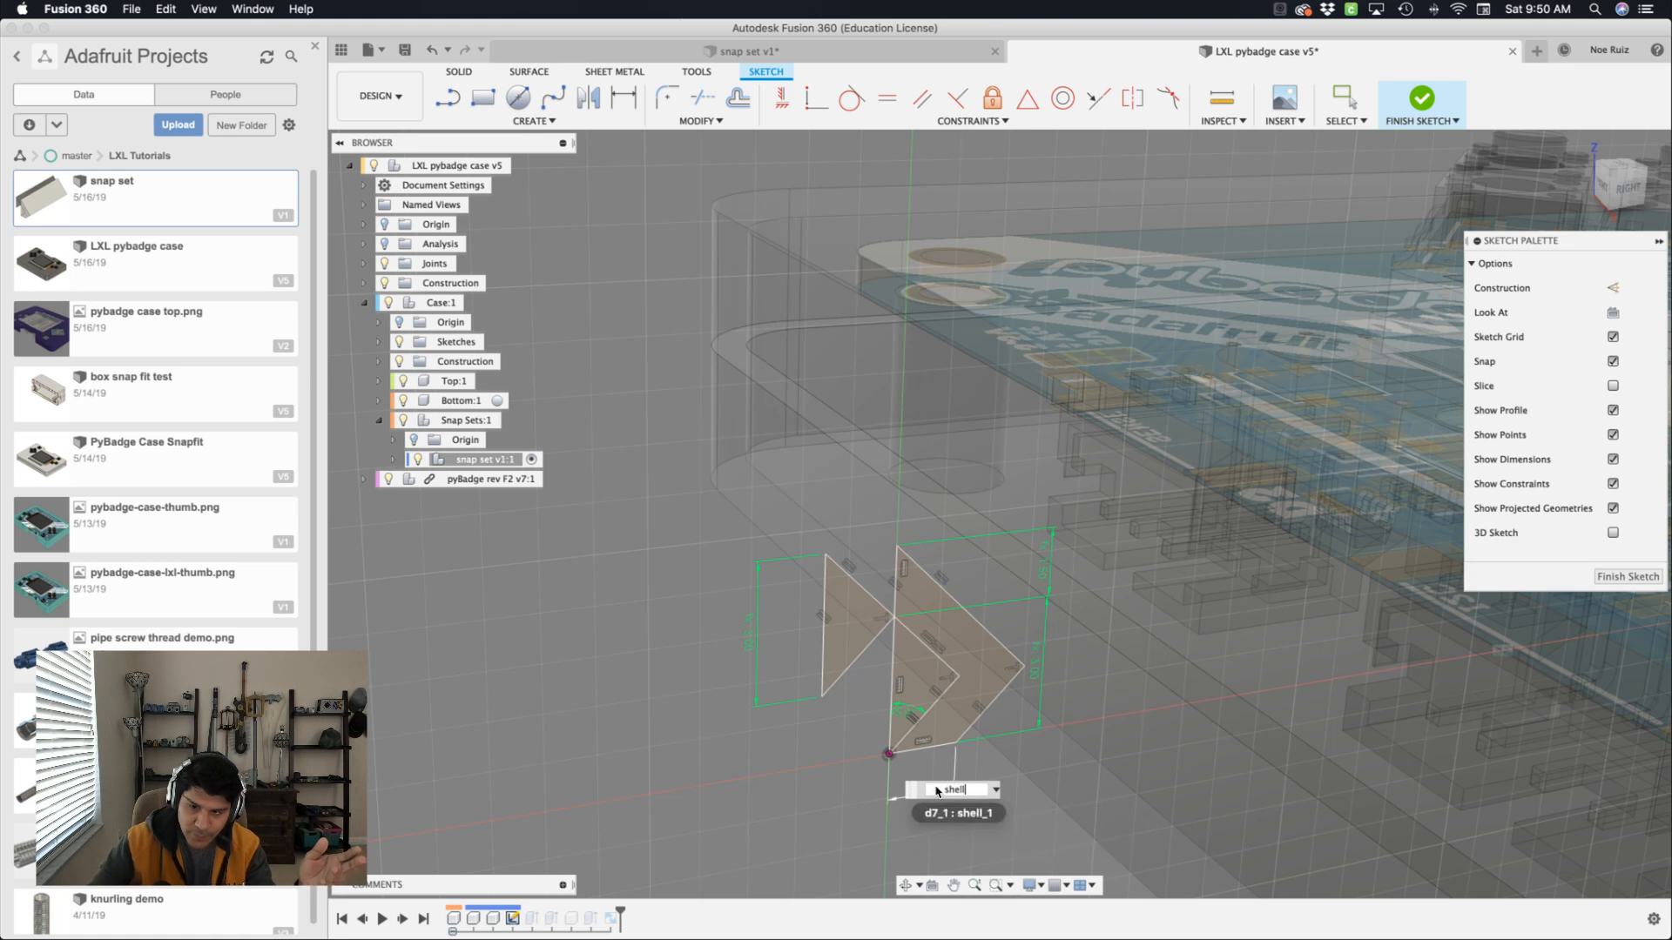
key("Return")
double_click(749, 627)
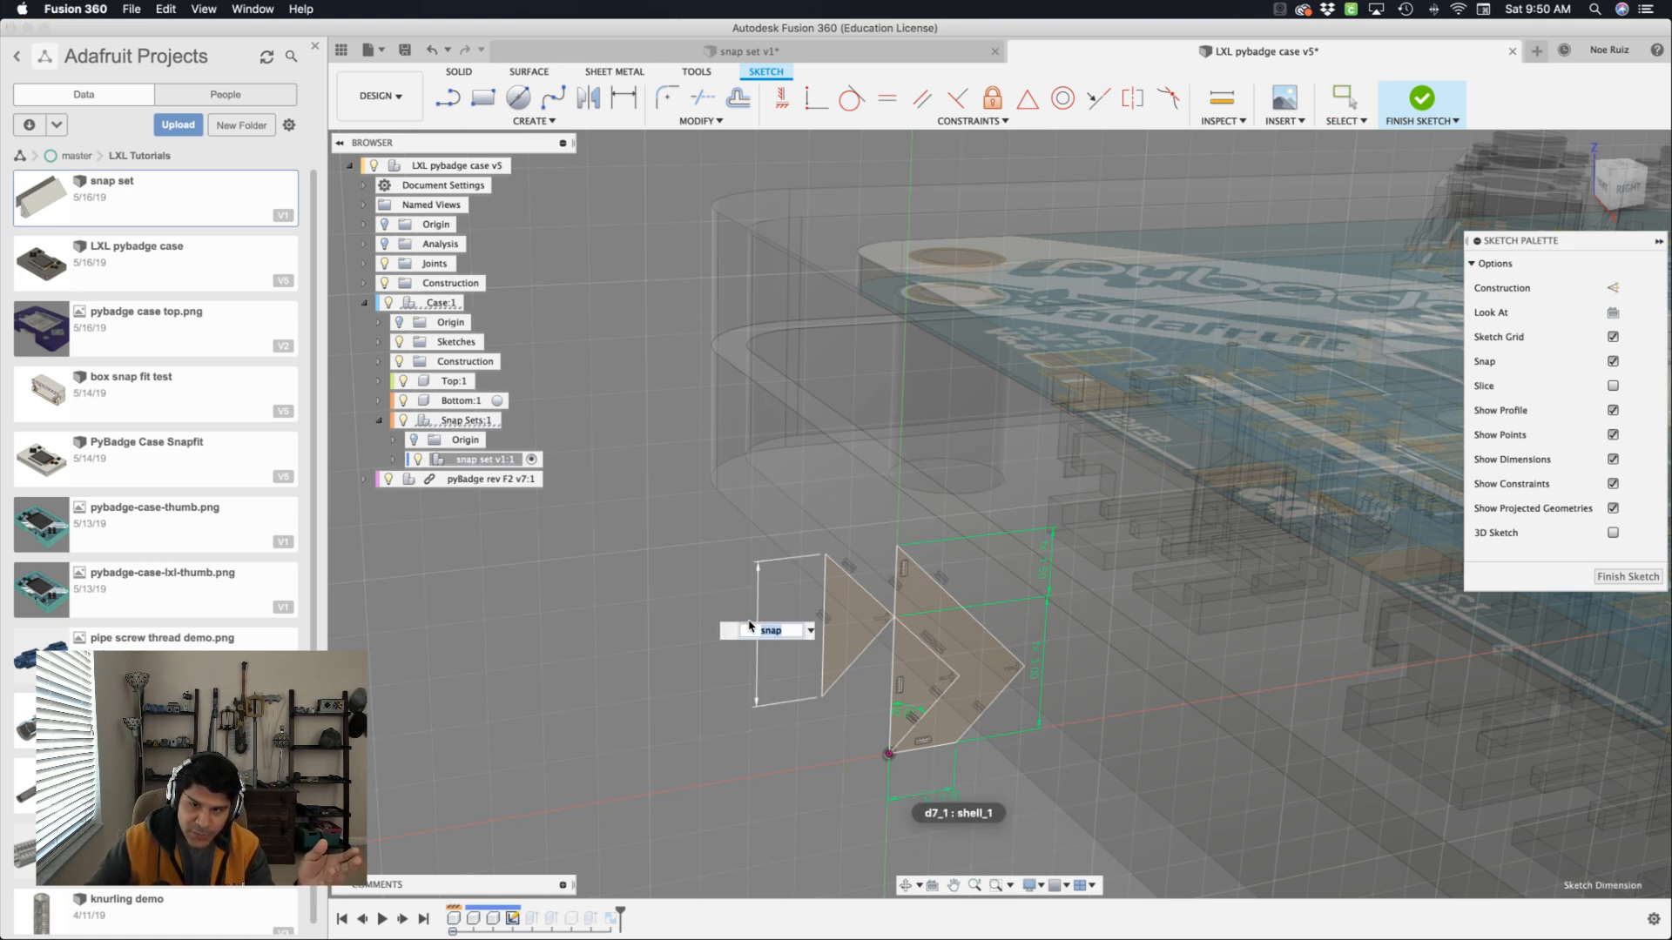
key("Return")
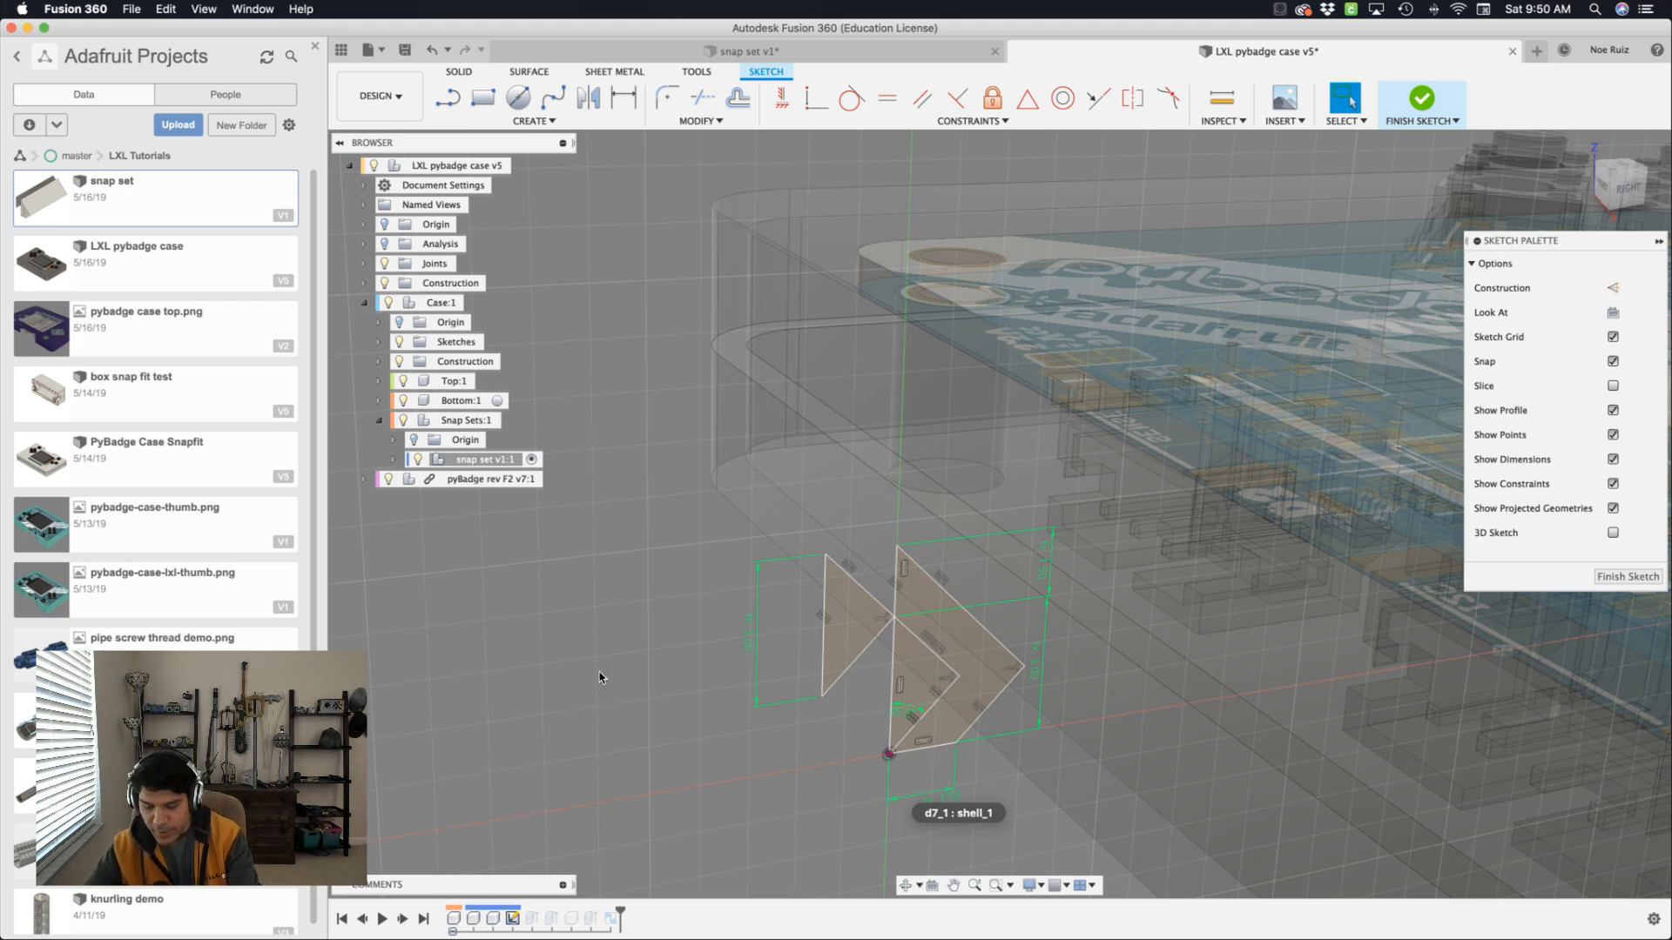
Delete the redundant shell_1 user parameter and rename the length user parameter to length_front.
key("shift+p")
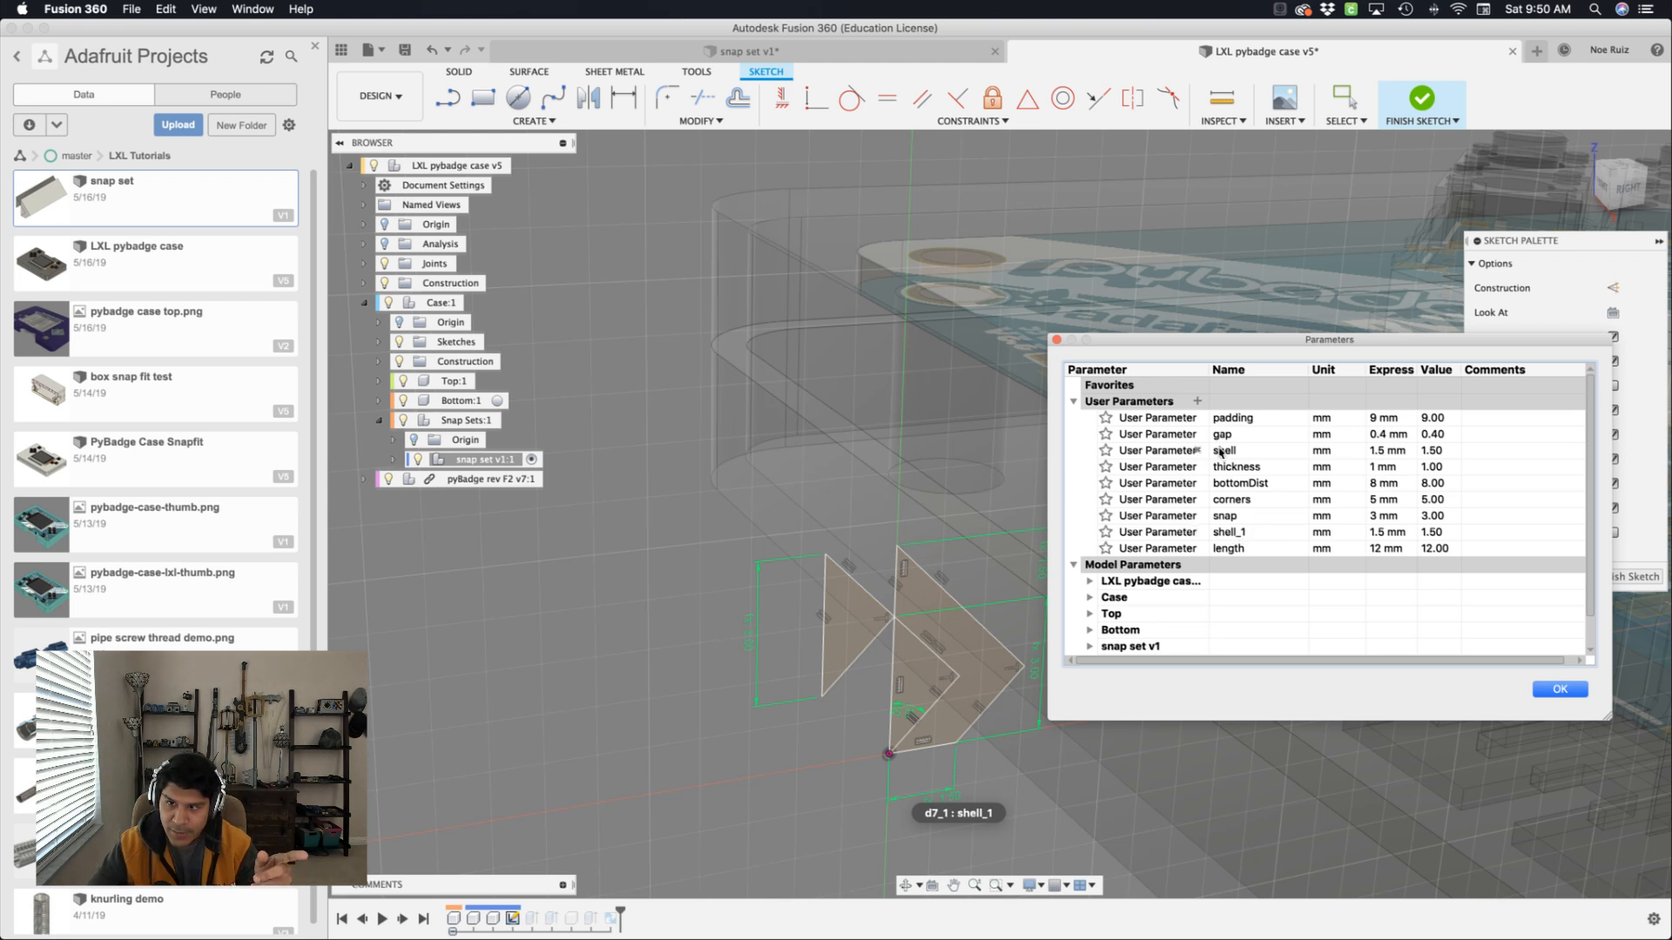
left_click(1197, 532)
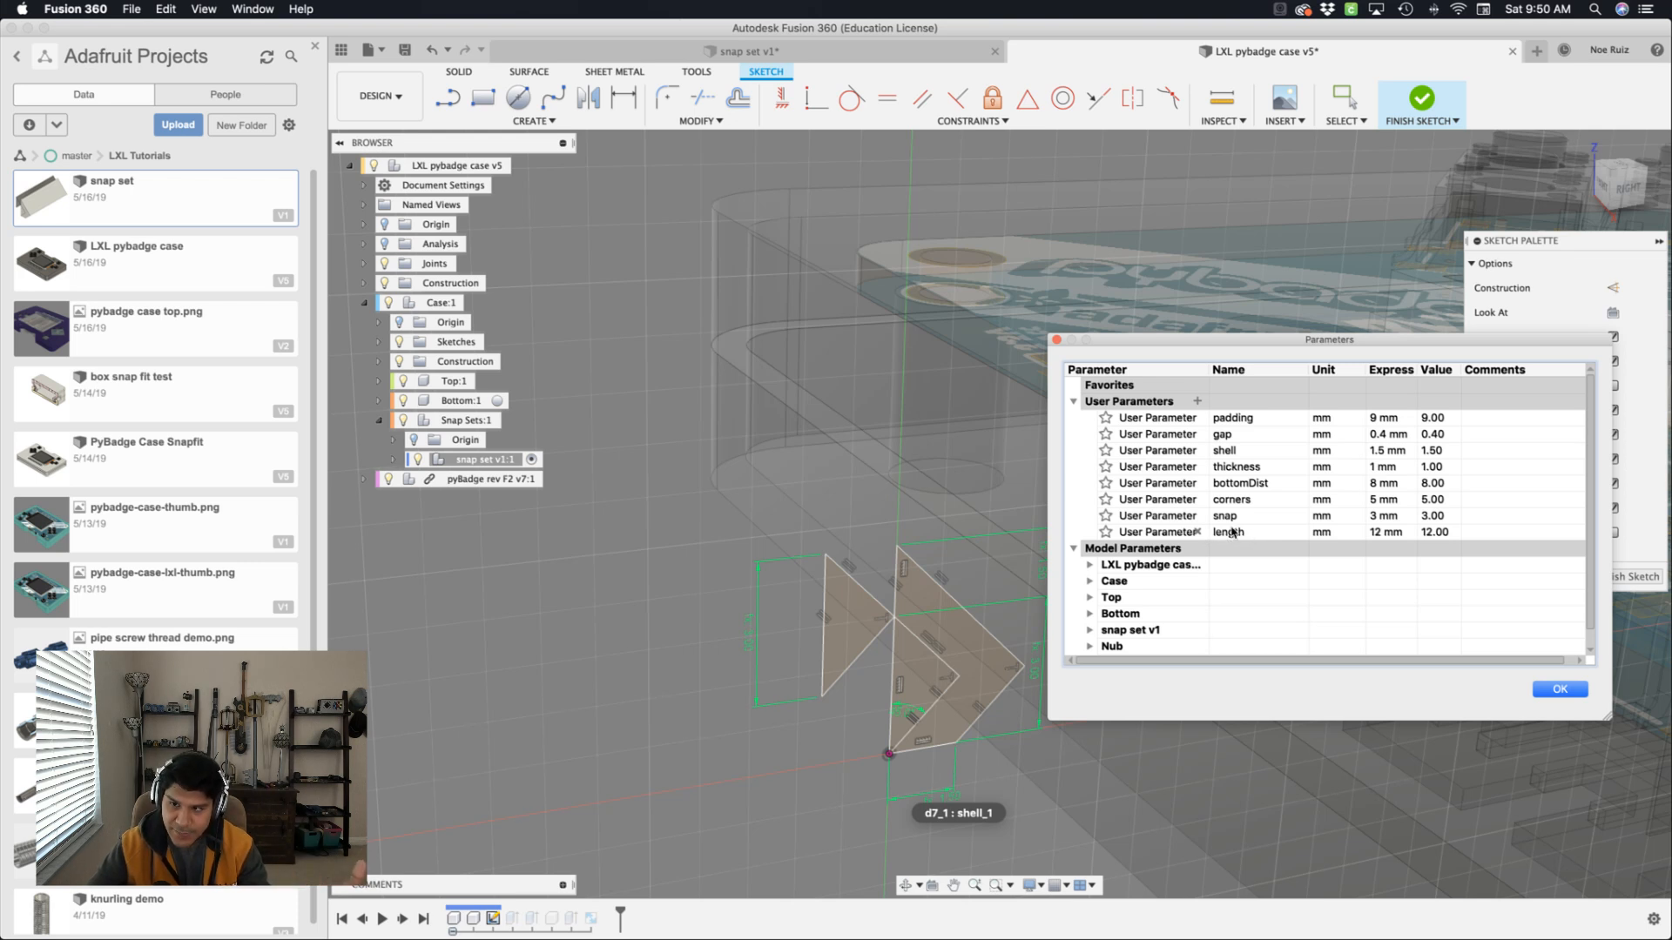
double_click(1232, 531)
left_click(1244, 540)
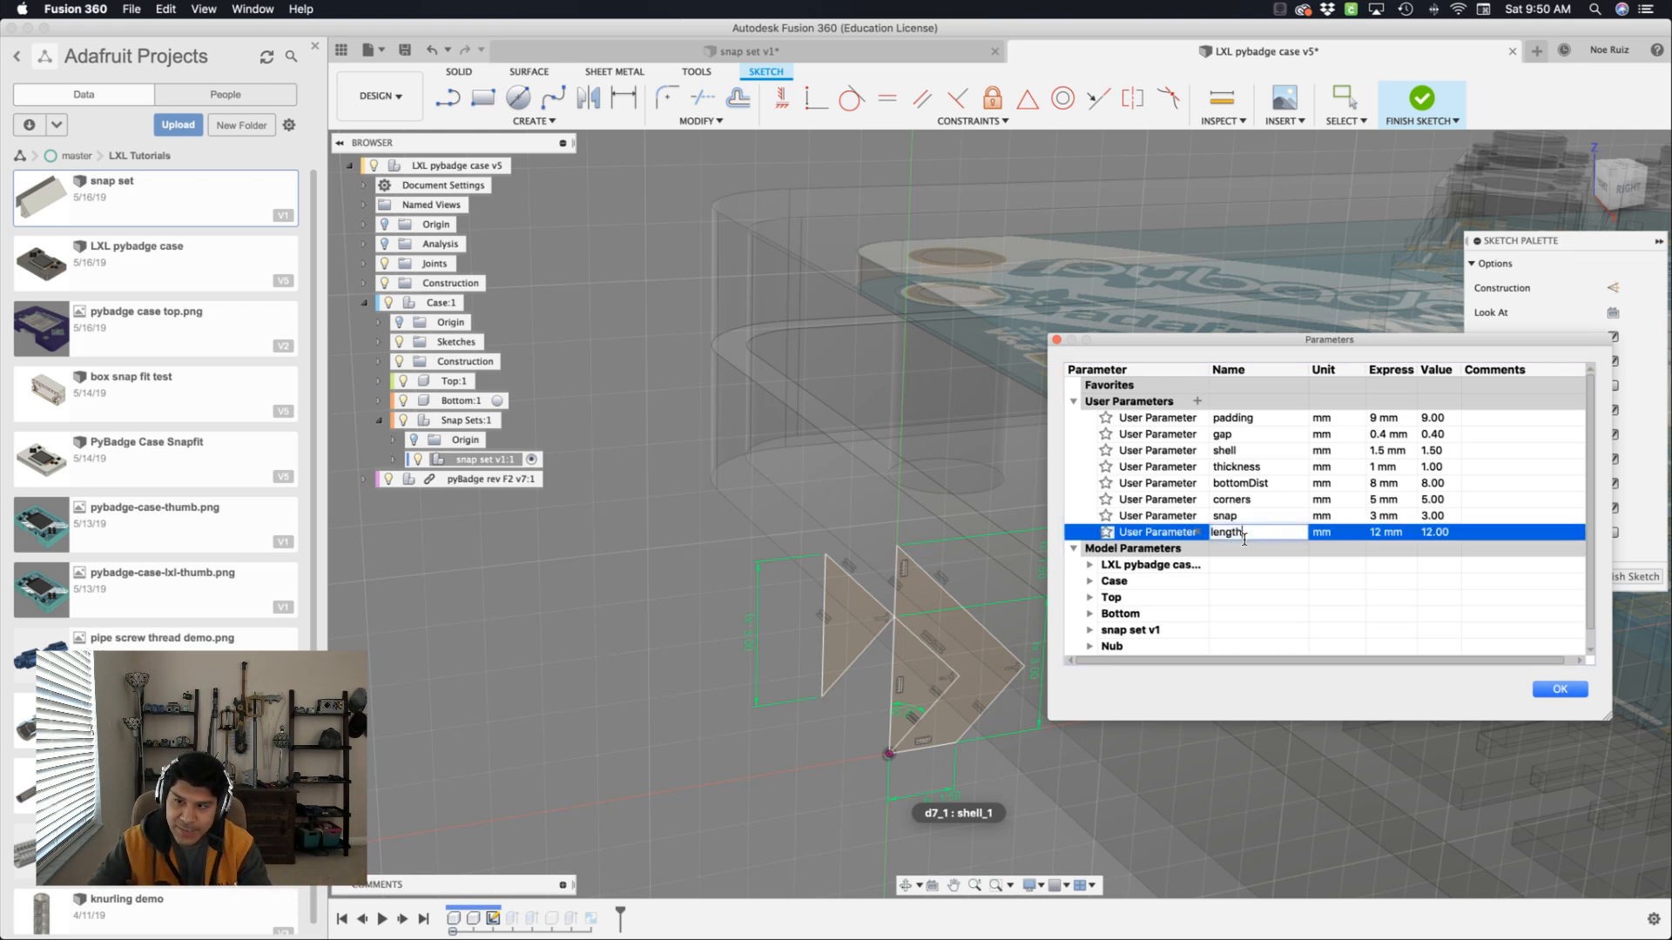
type("_from")
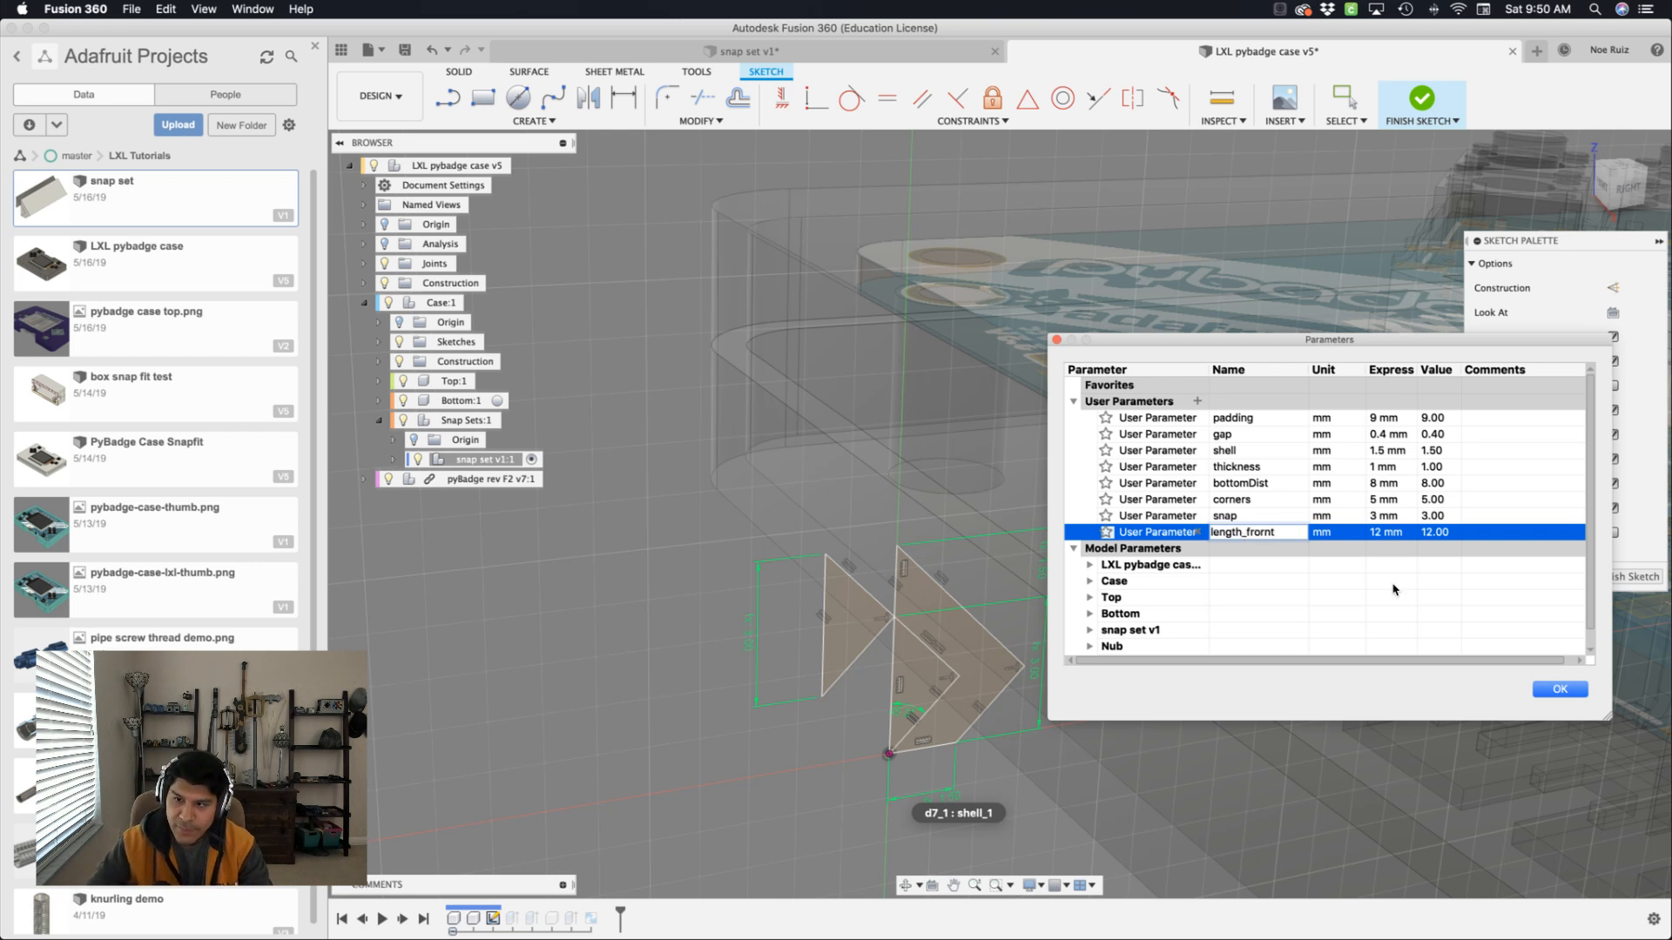
key("Return")
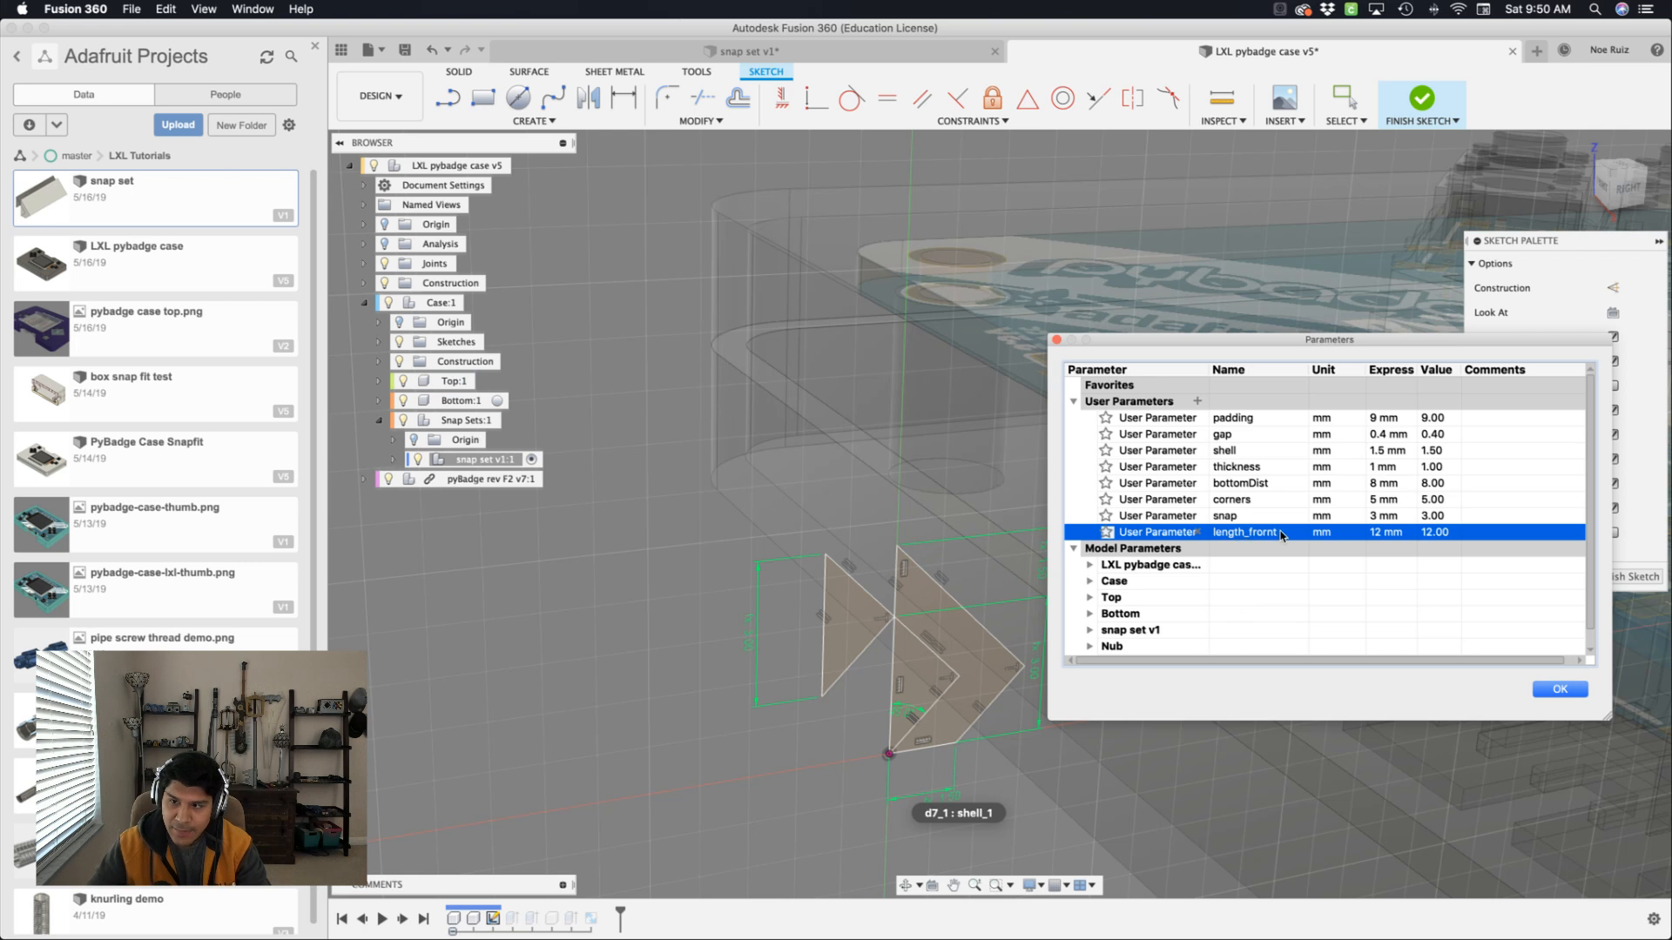
left_click(1264, 536)
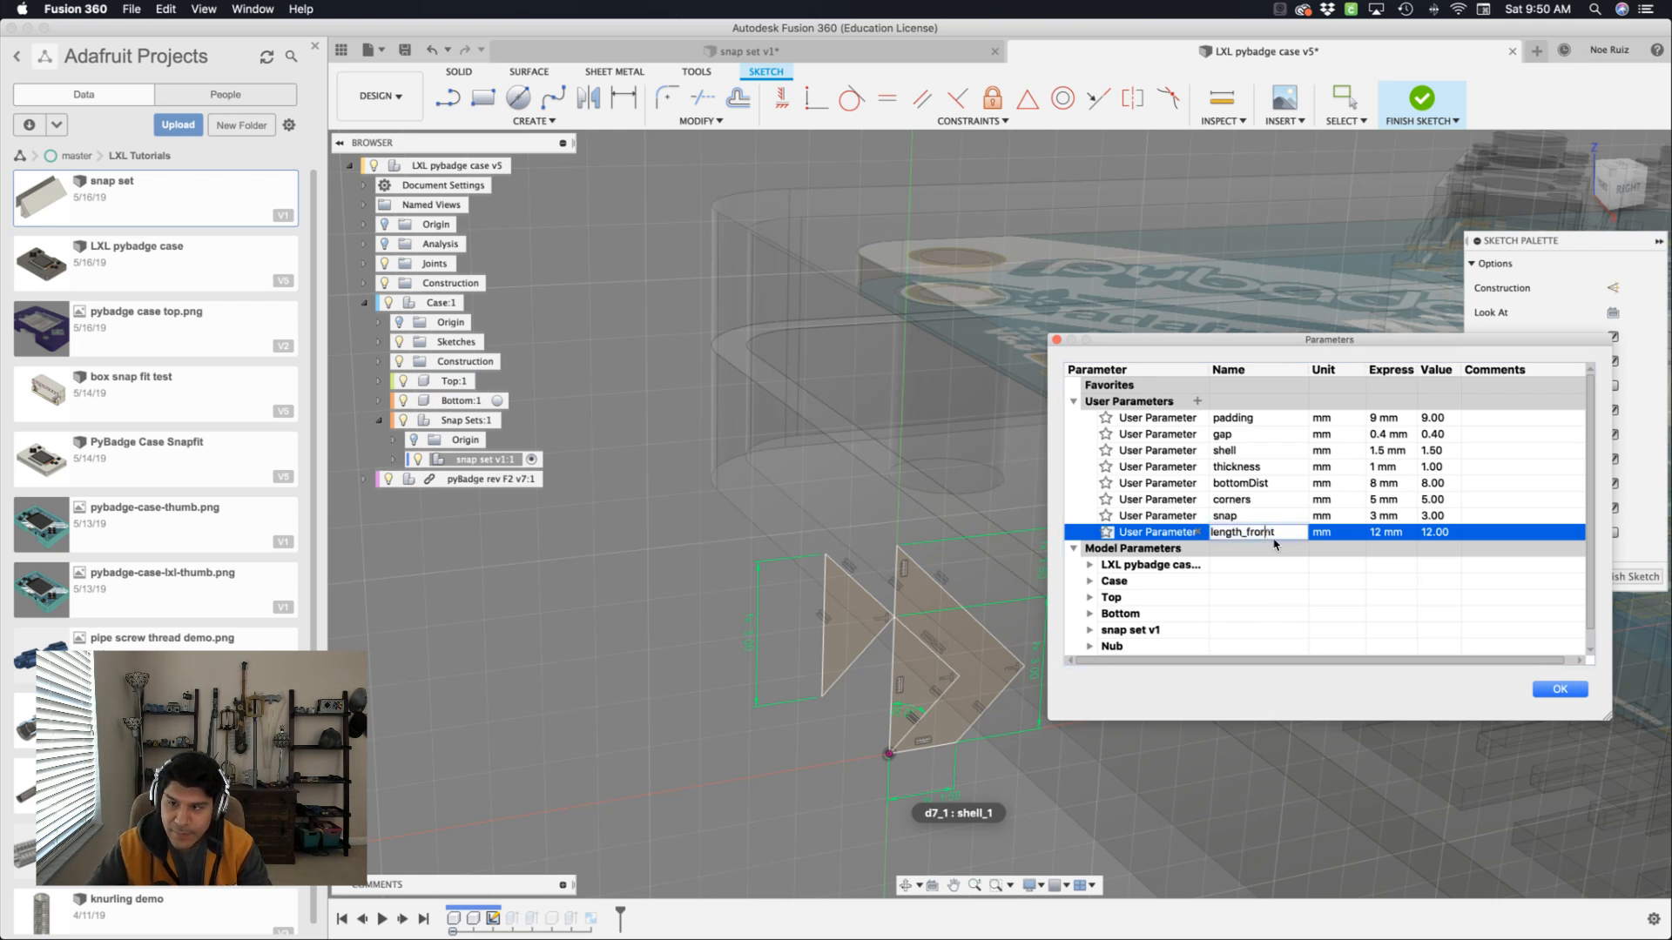
key("BackSpace")
key("Return")
left_click(1559, 688)
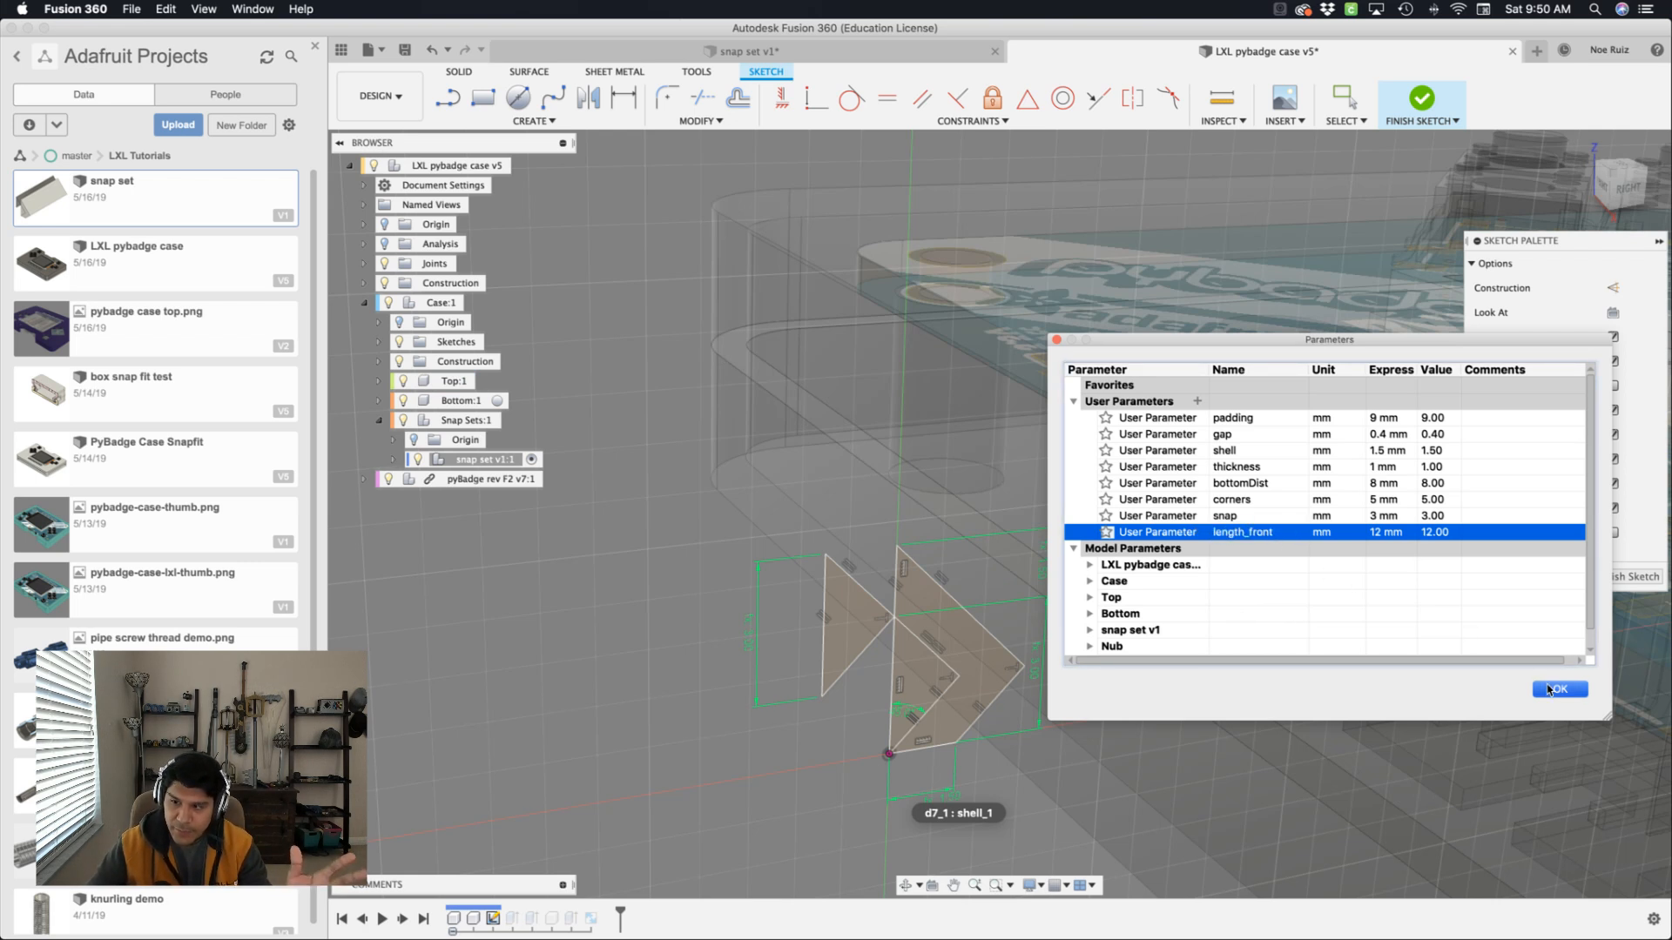
Finish the snap profile sketch and rename the snap set v1 component to front.
middle_click_drag(858, 572, 860, 551, "shift")
scroll(860, 557, "down", 3)
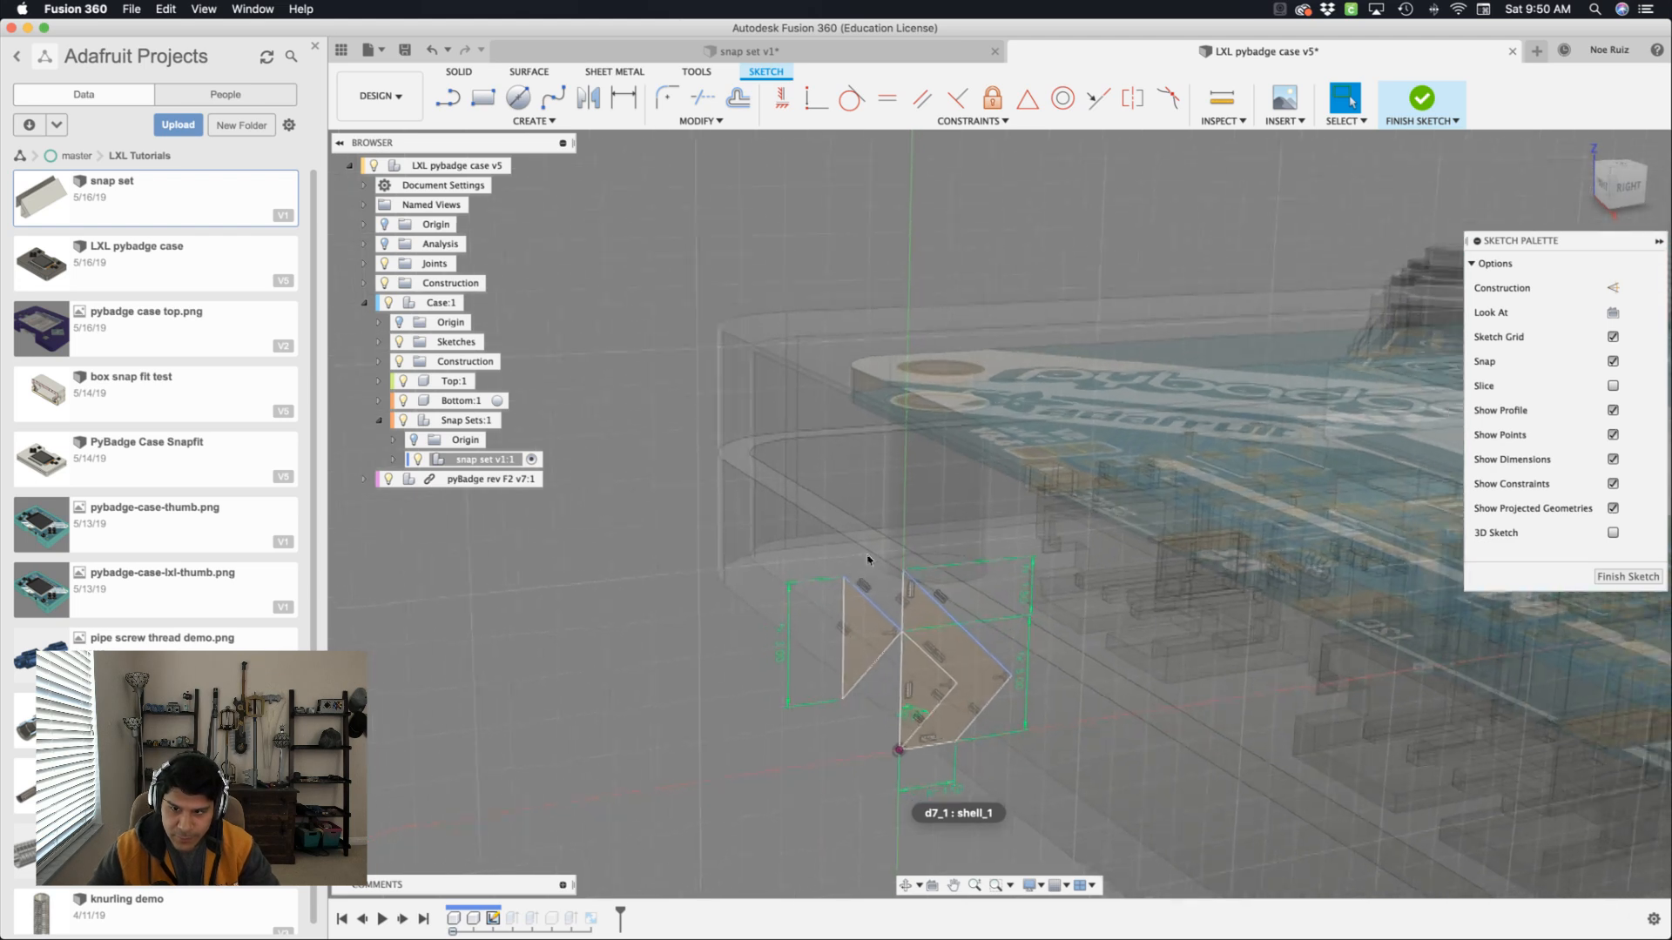
left_click(1421, 100)
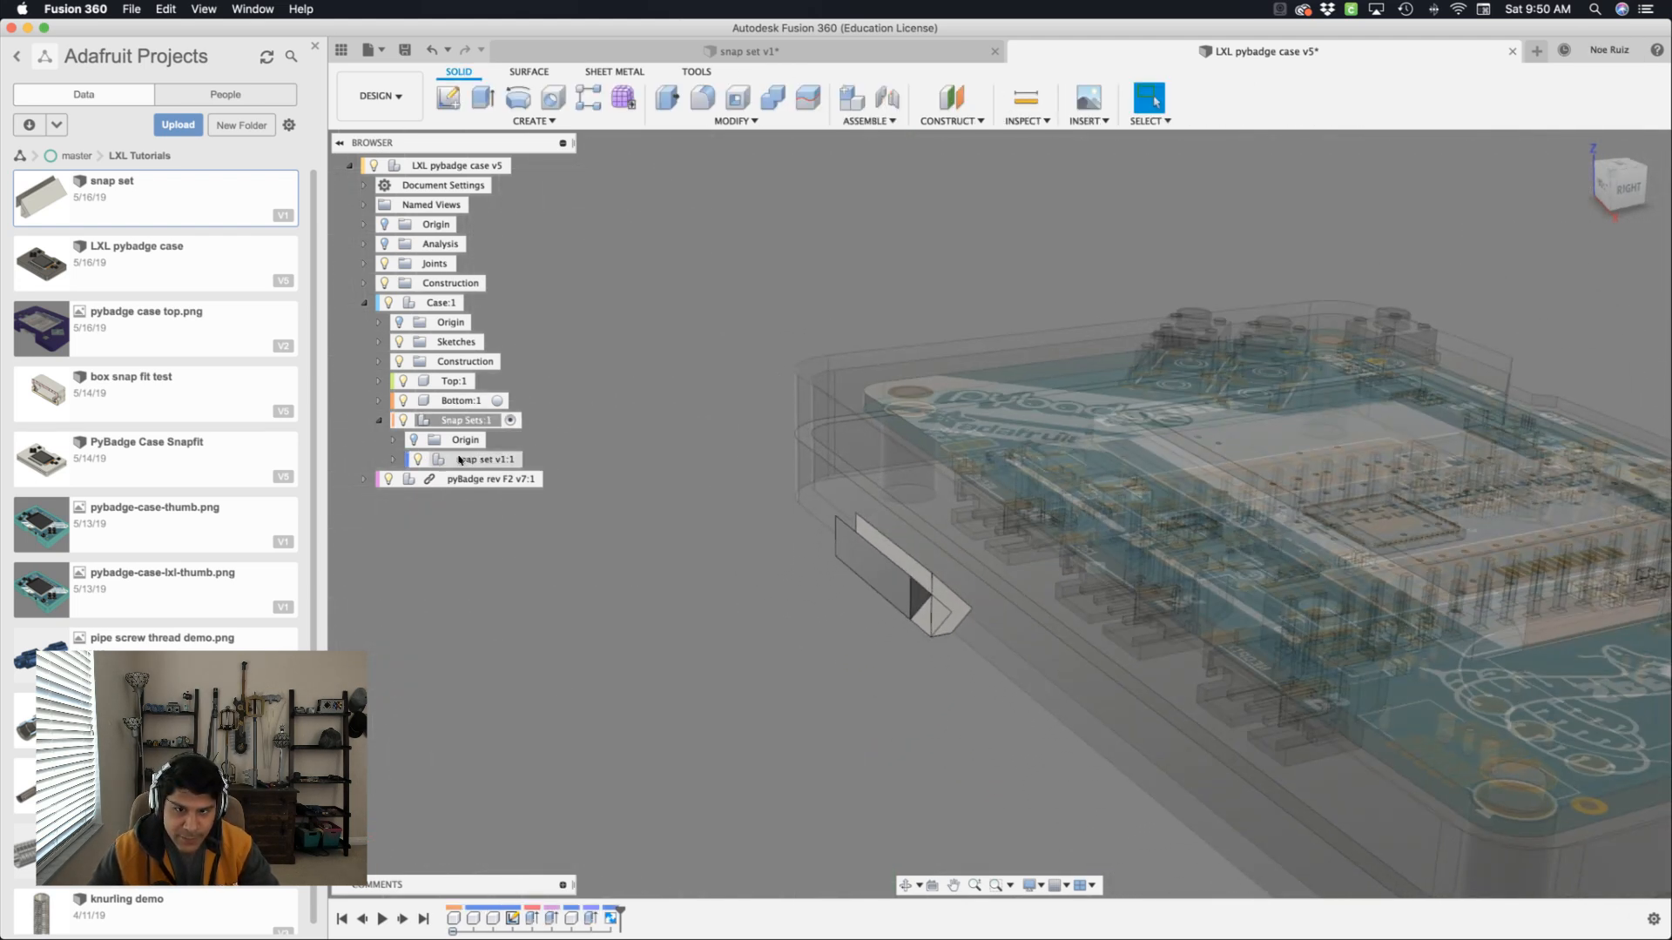
double_click(471, 461)
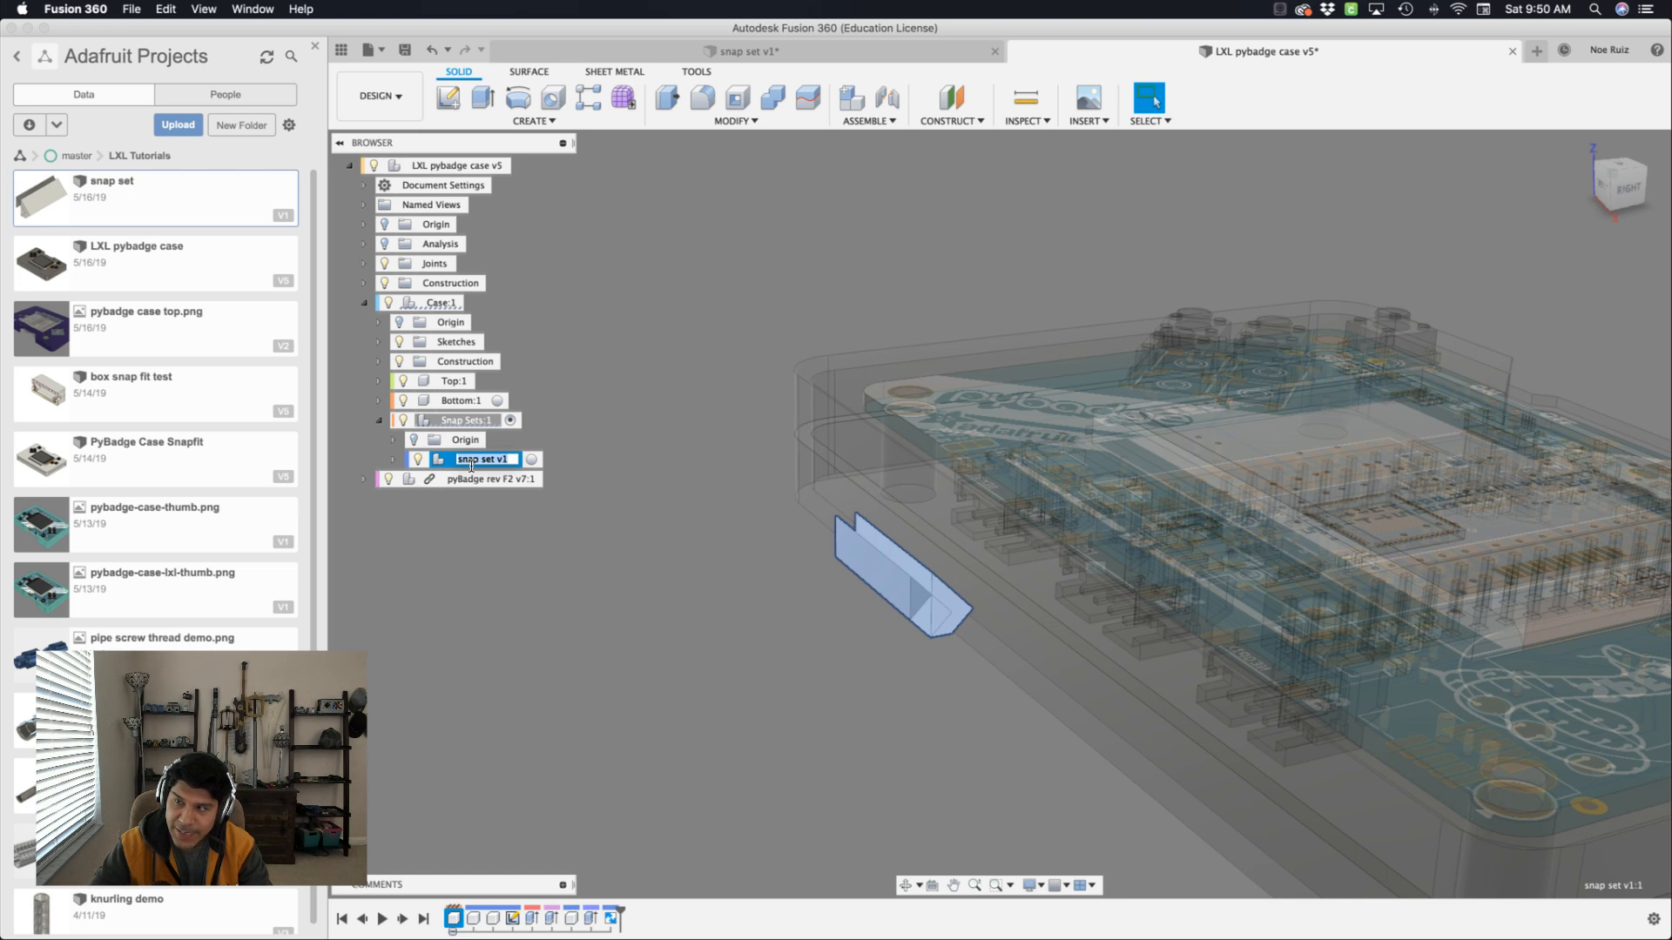
type("sn")
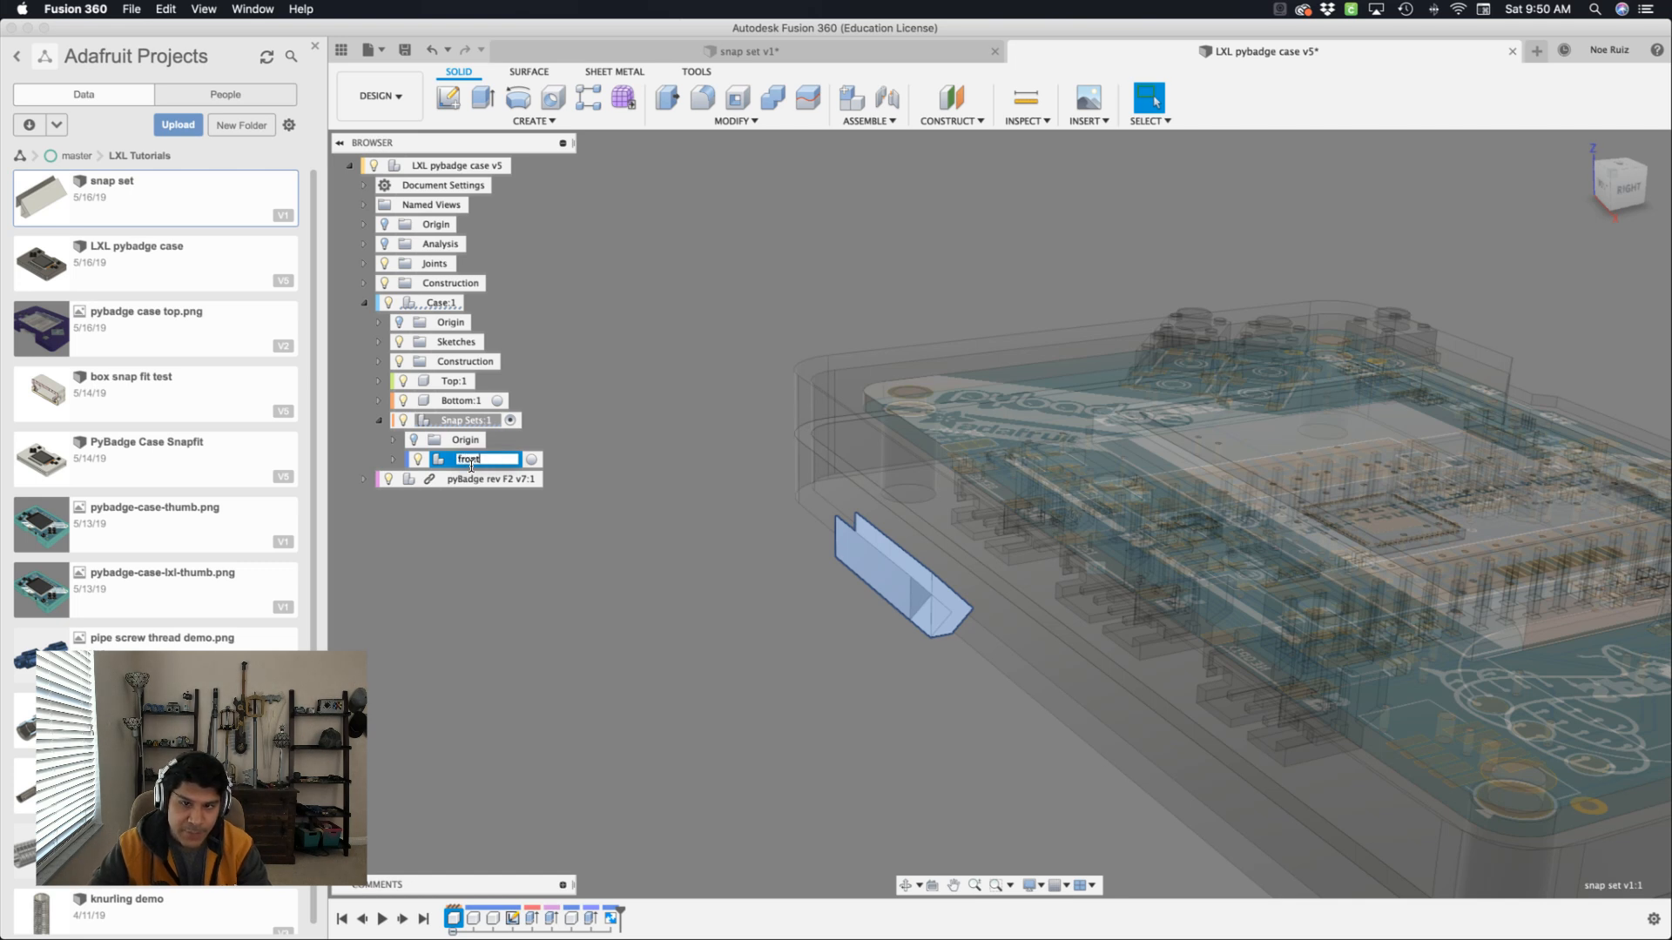
key("Return")
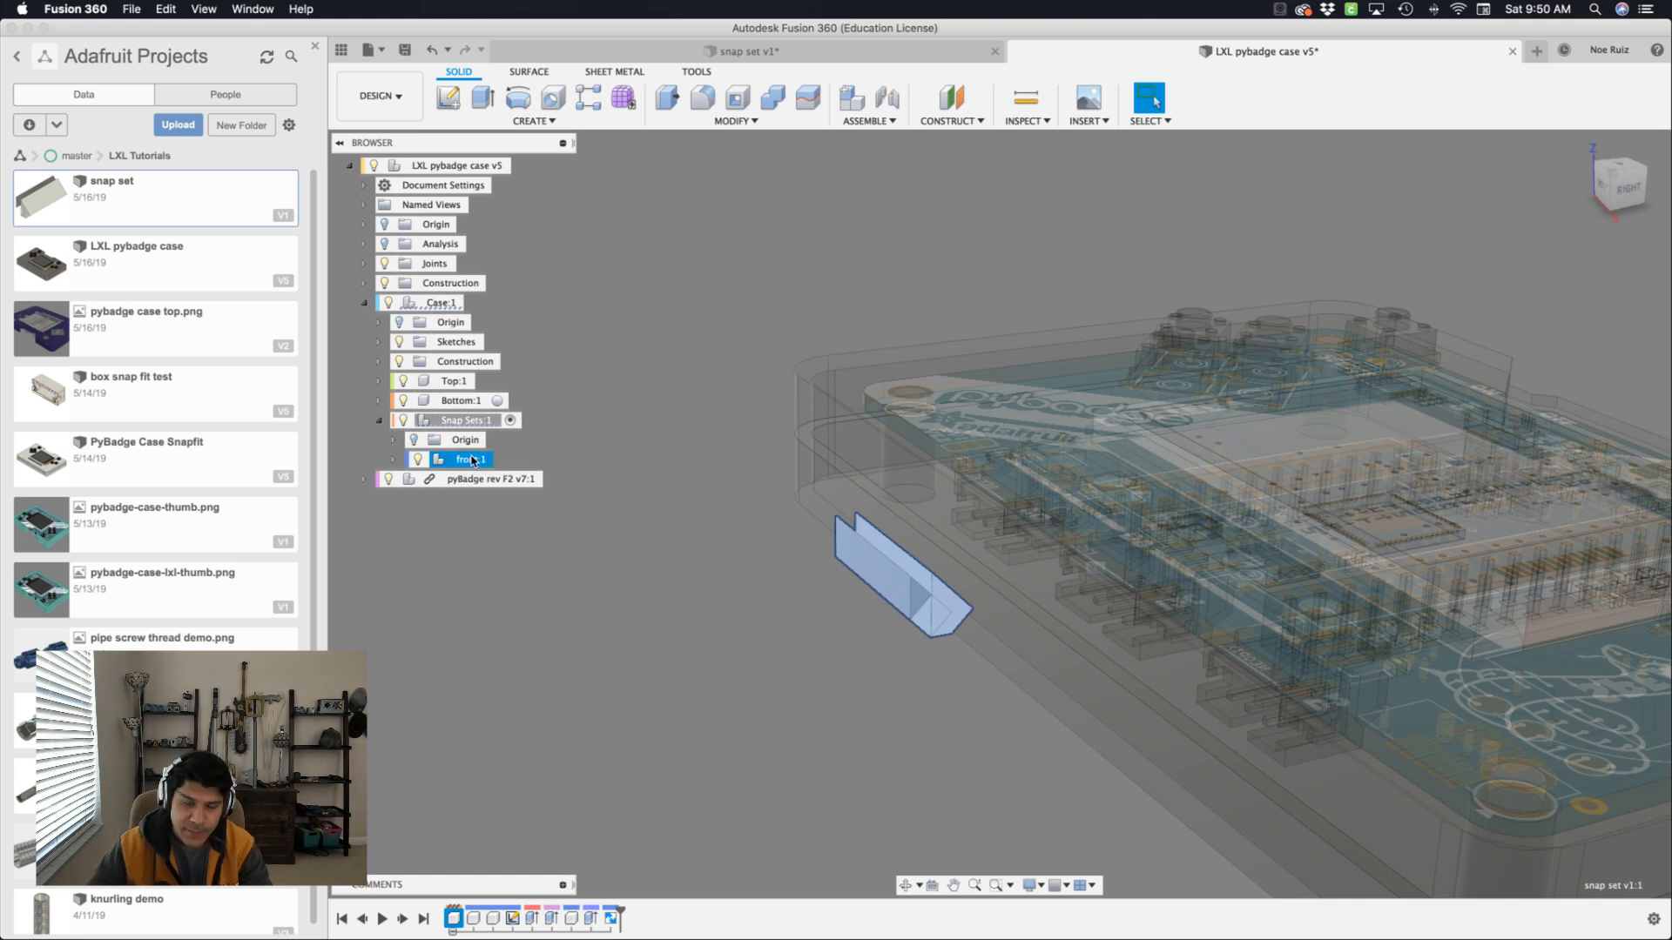
left_click(541, 554)
Examine the case from several sides and measure between its left side face and the opposite right top edge.
key("F6")
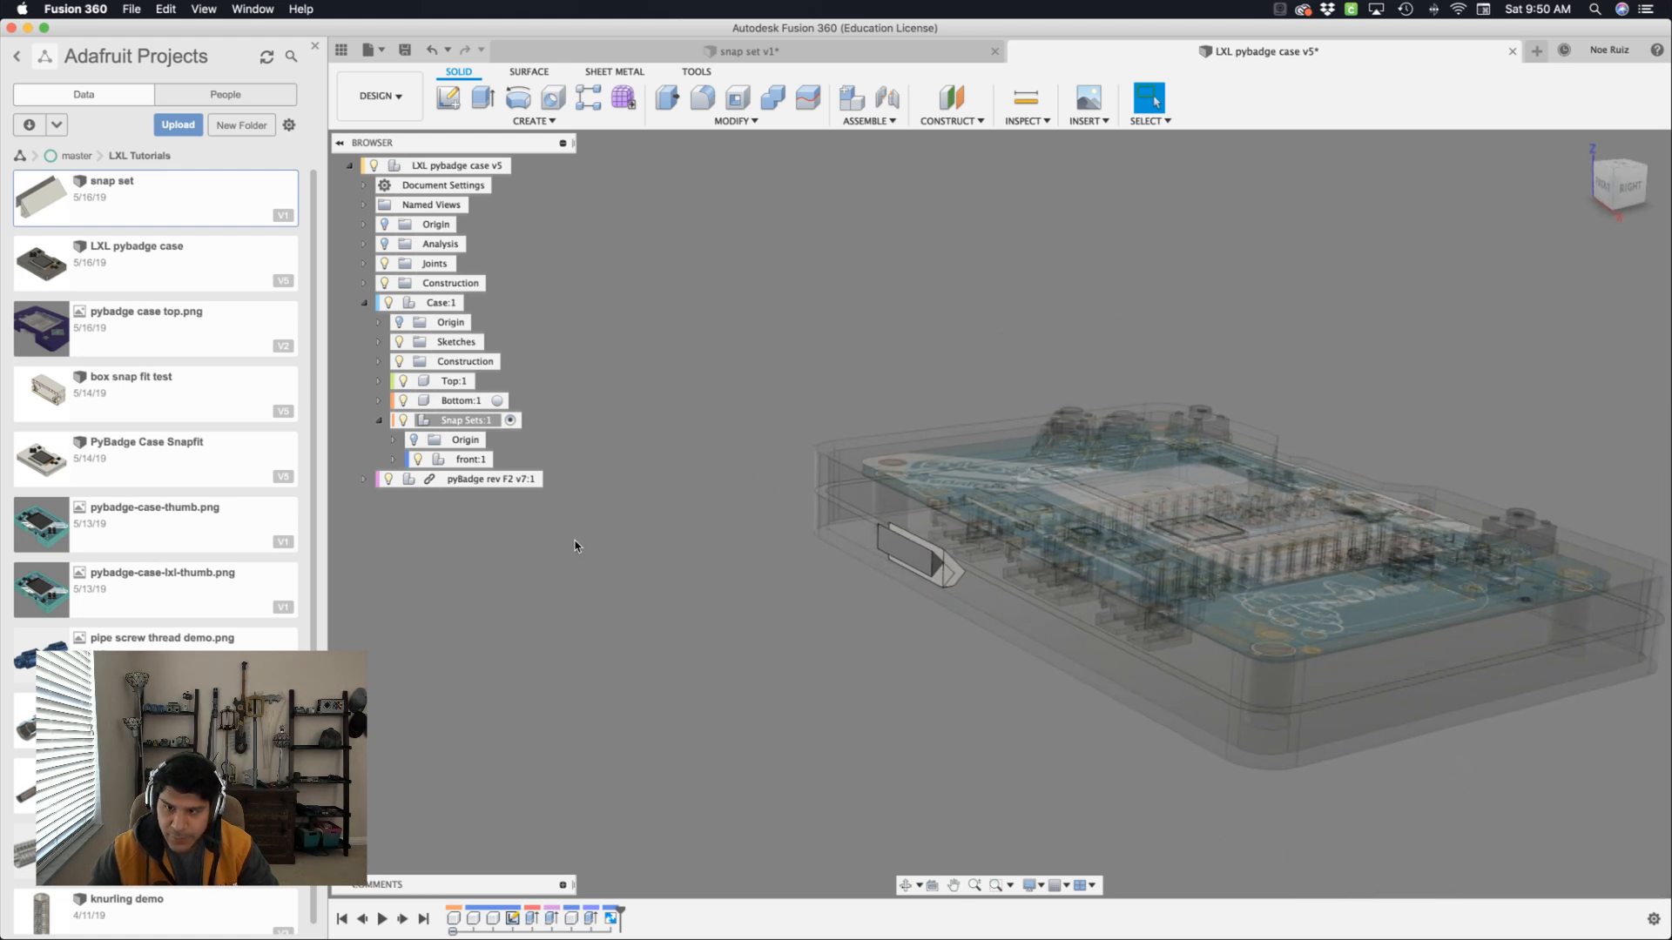
scroll(575, 545, "up", 5)
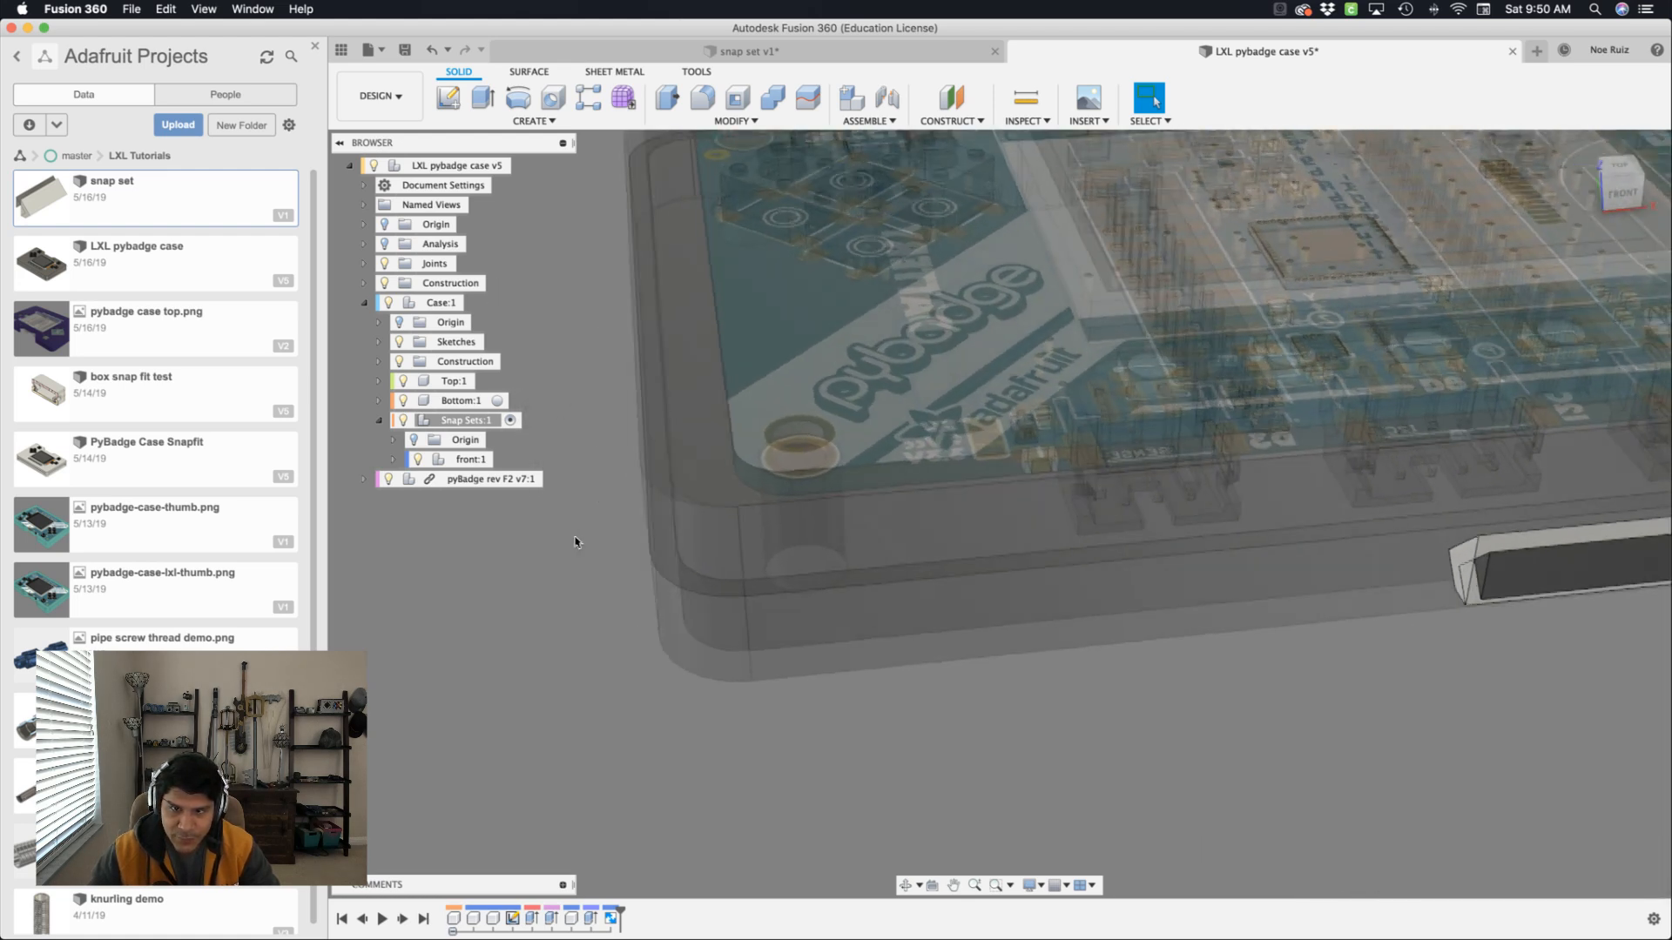
scroll(576, 539, "left", 5, "shift")
scroll(586, 534, "down", 5)
scroll(843, 631, "down", 2)
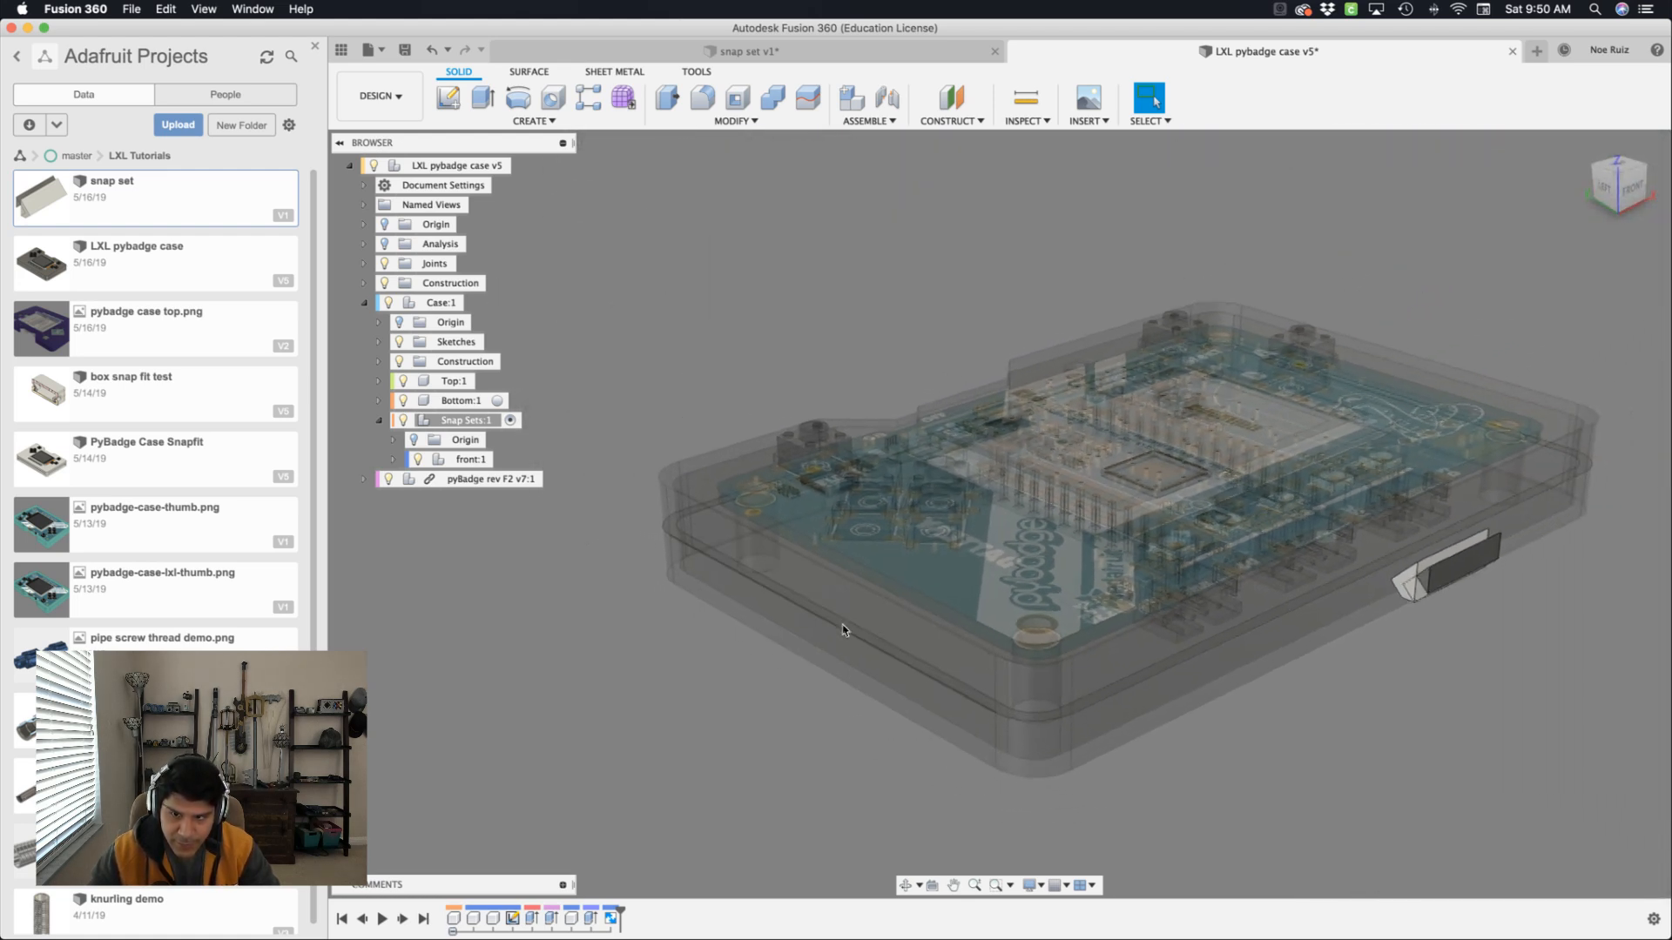
scroll(843, 631, "right", 2, "shift")
left_click(828, 620)
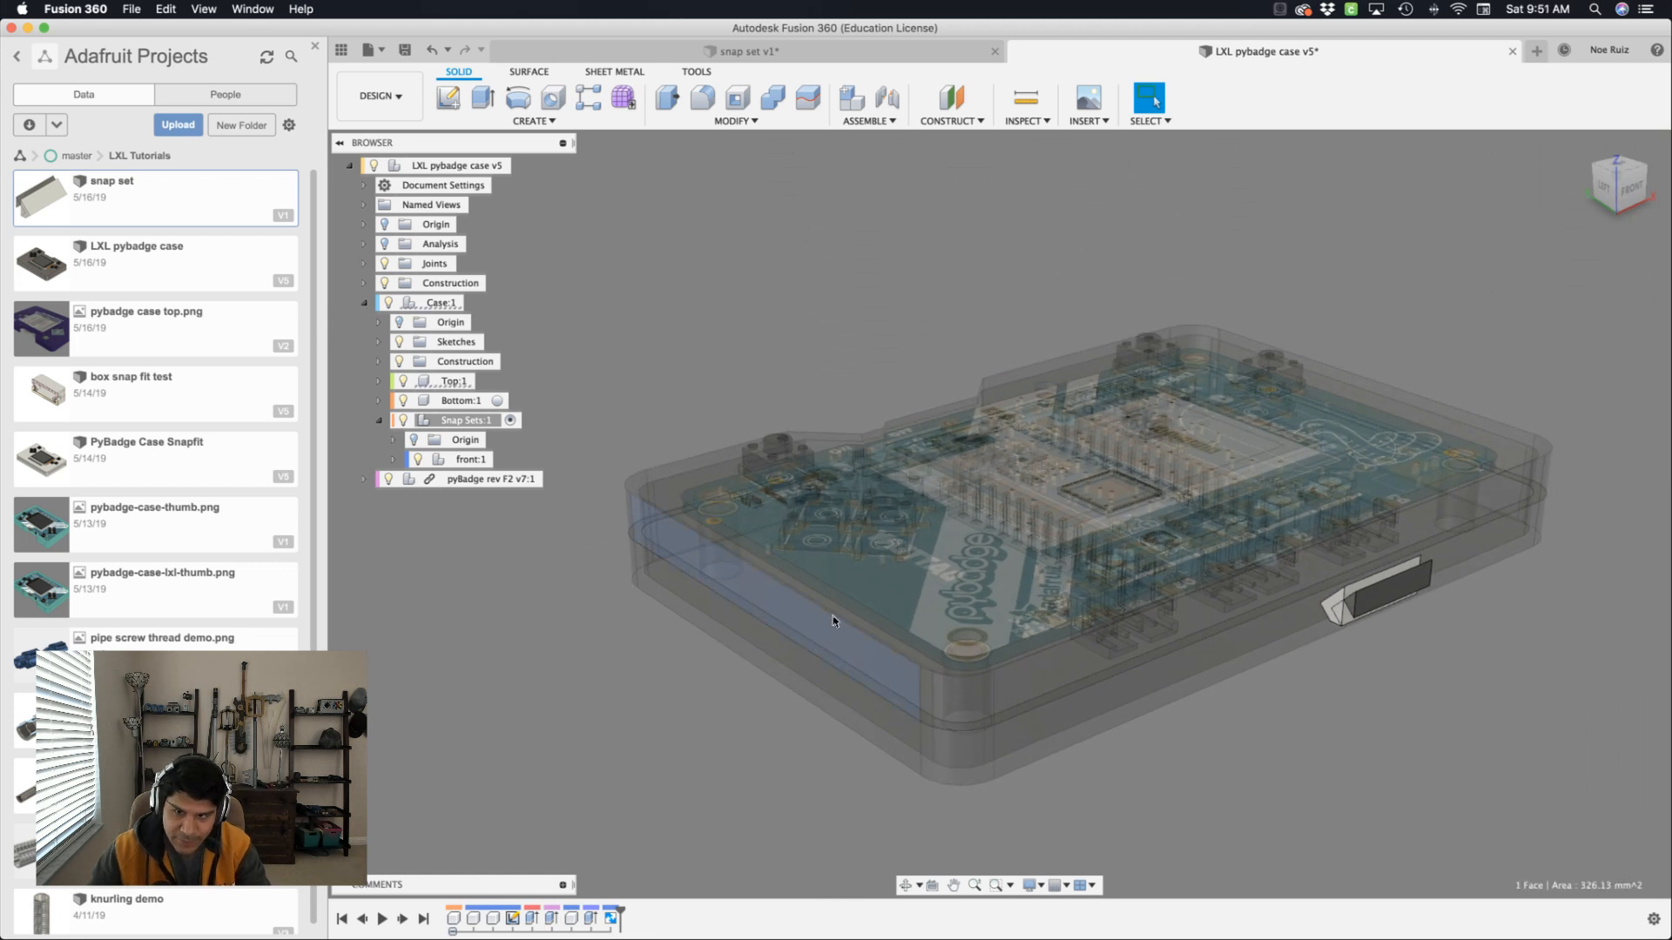
left_click(1411, 391, "shift")
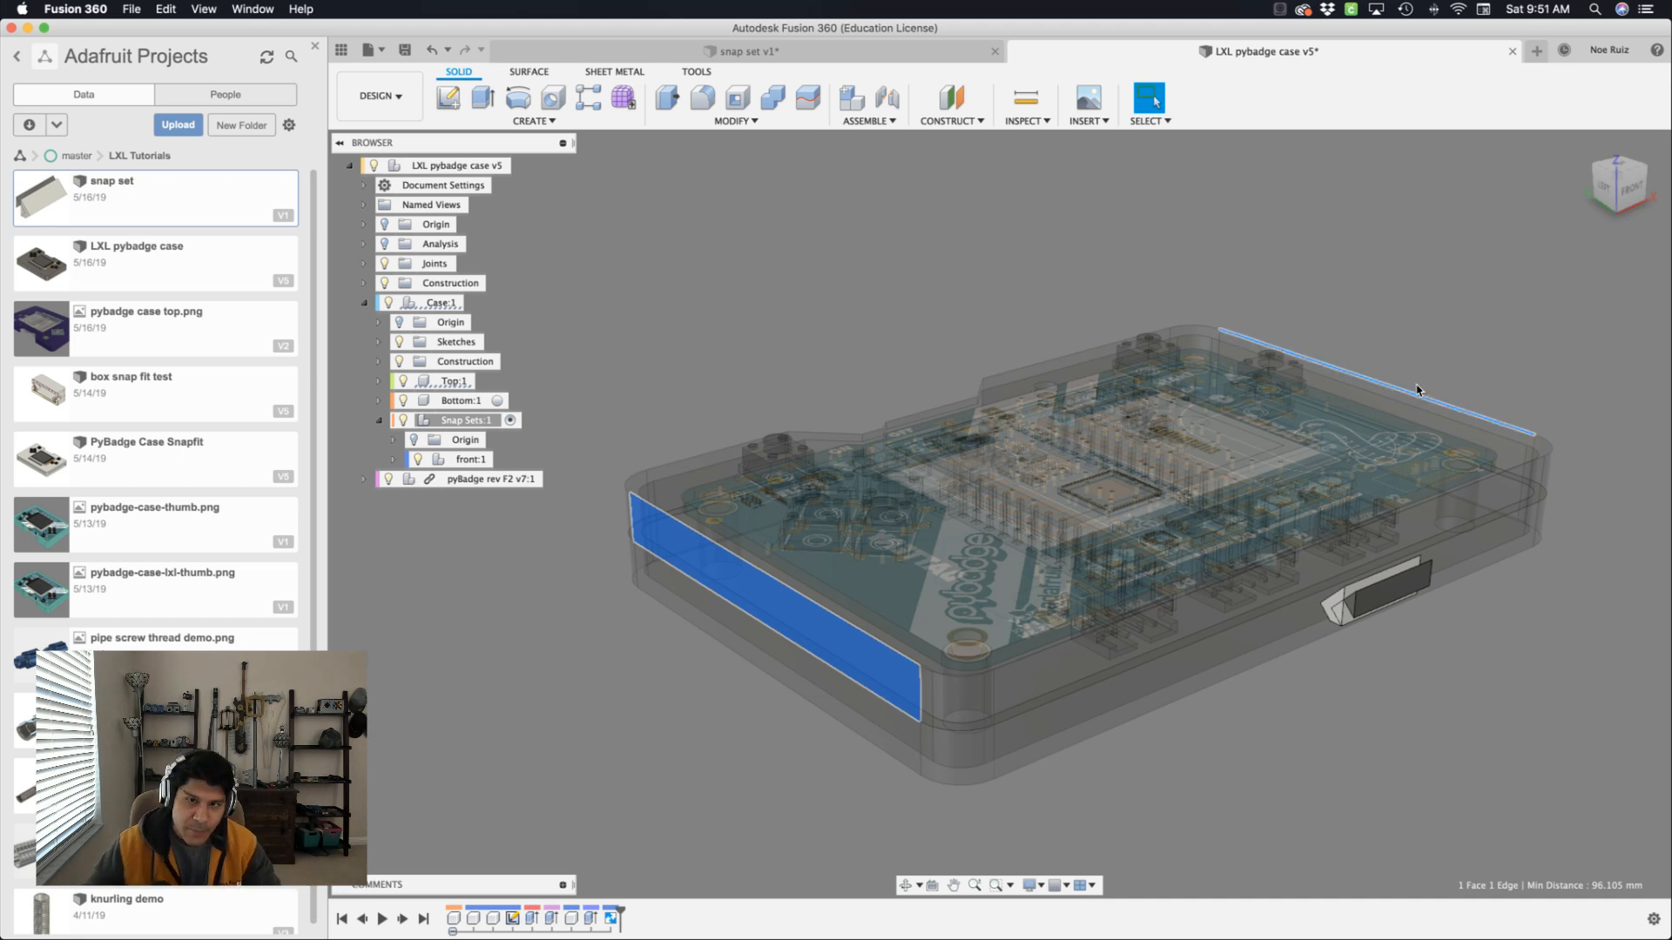
key("Escape")
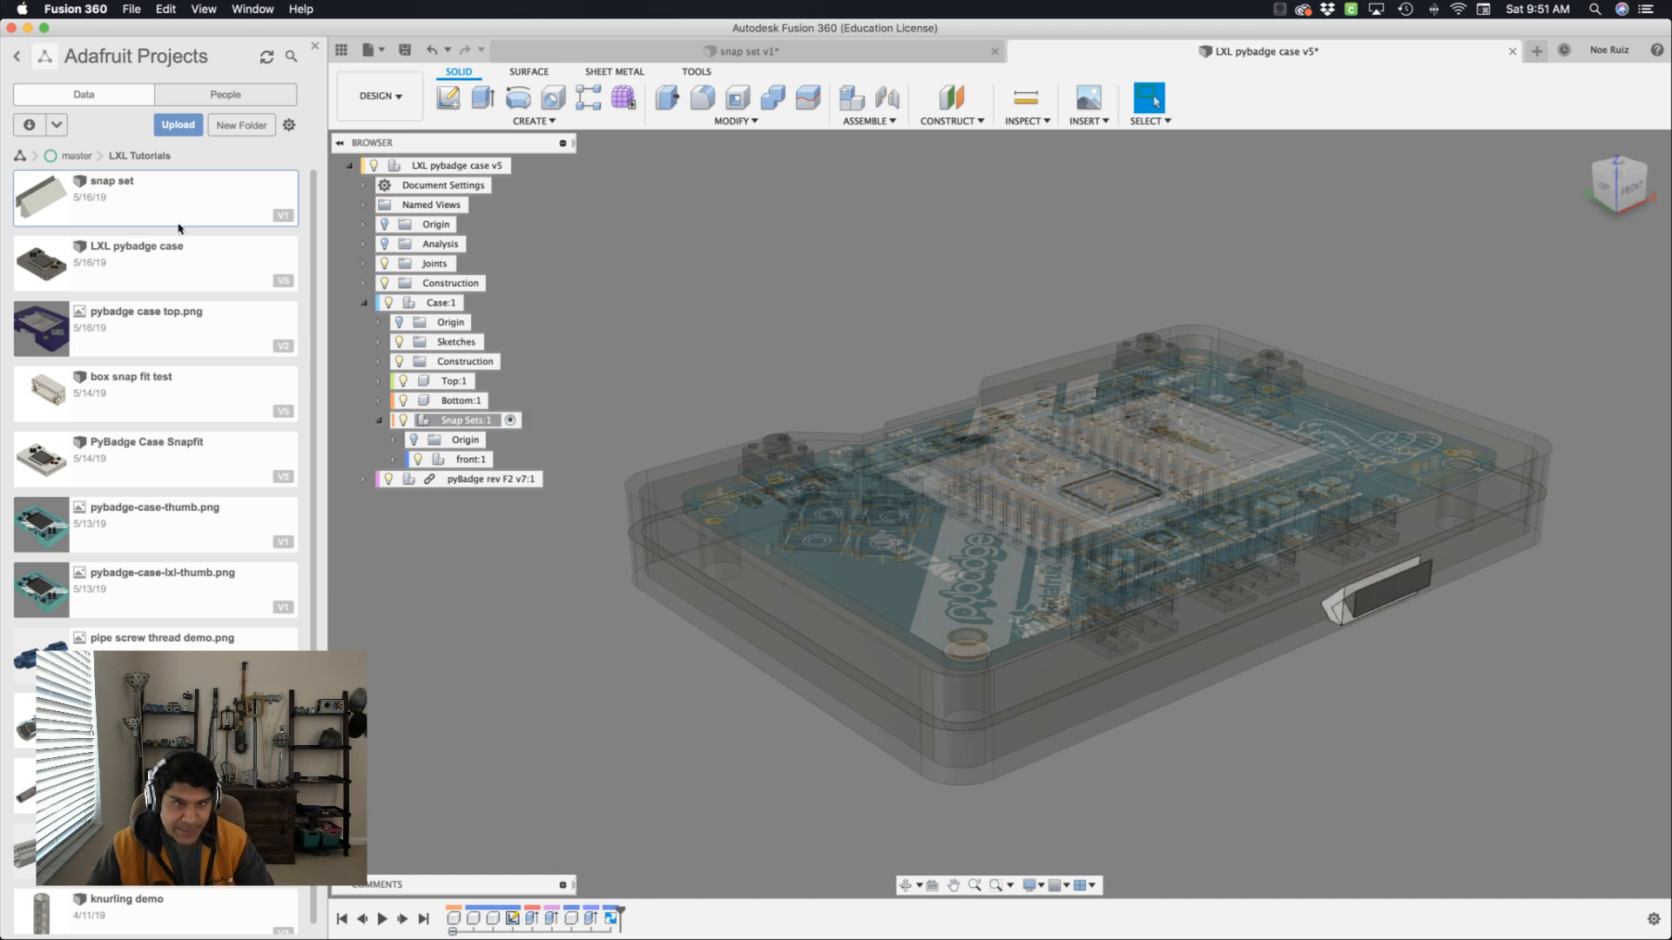
Insert another snap set into the current design and move it about -53 mm in X and 26 mm in Y, beside the case's left side.
right_click(207, 195)
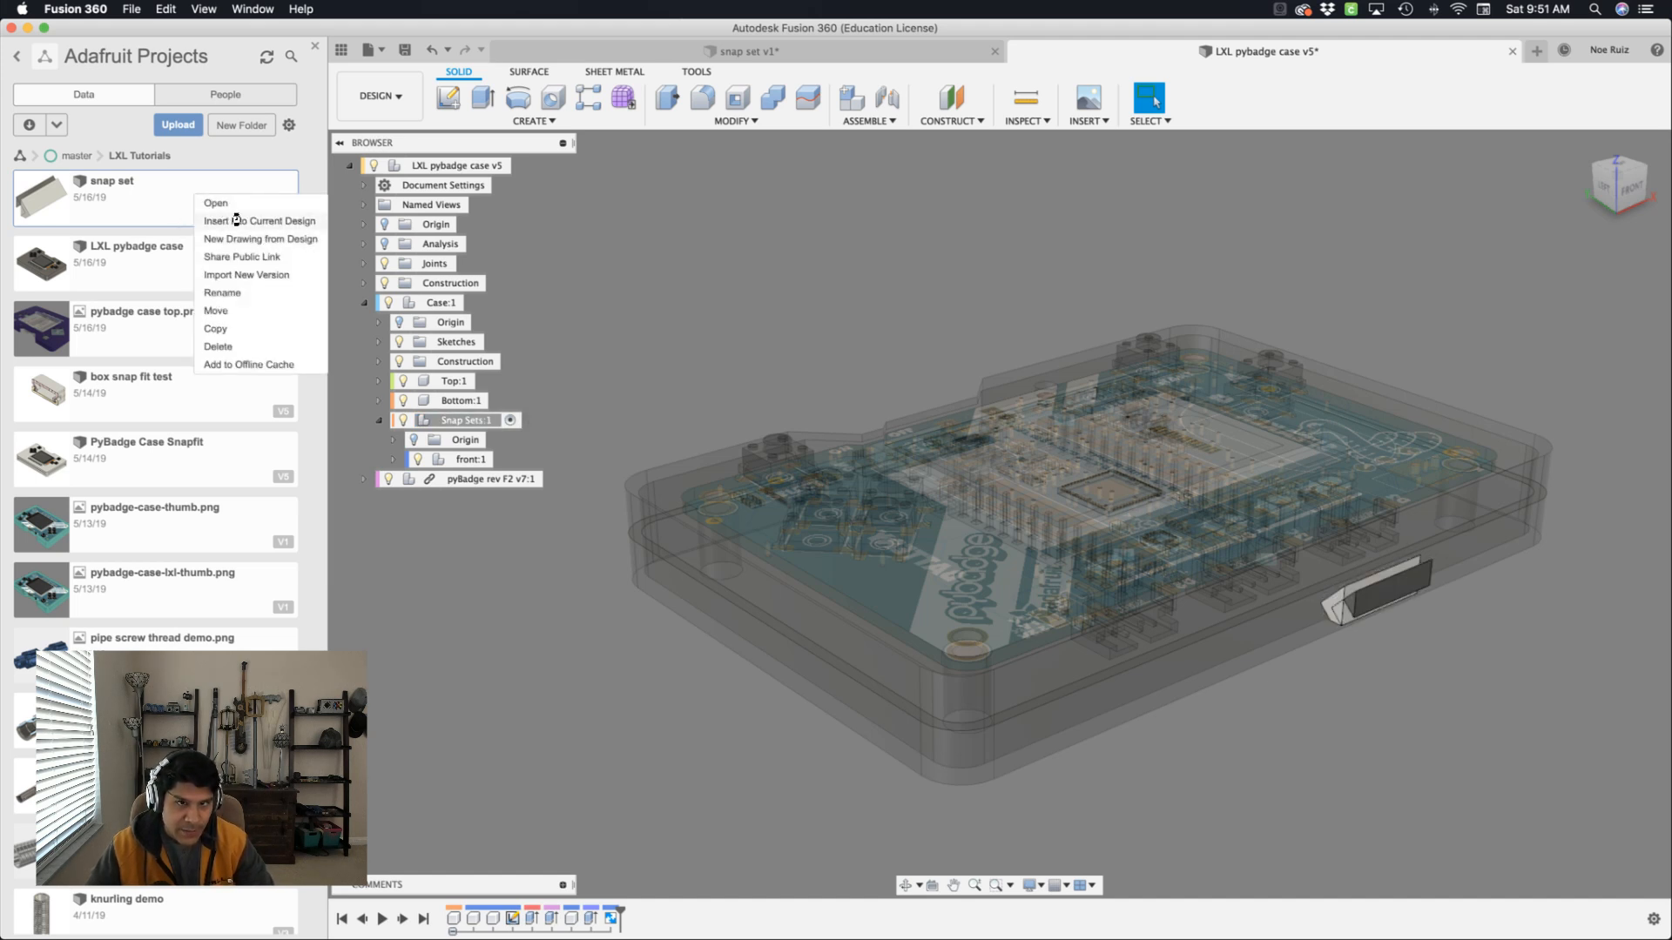
left_click(261, 221)
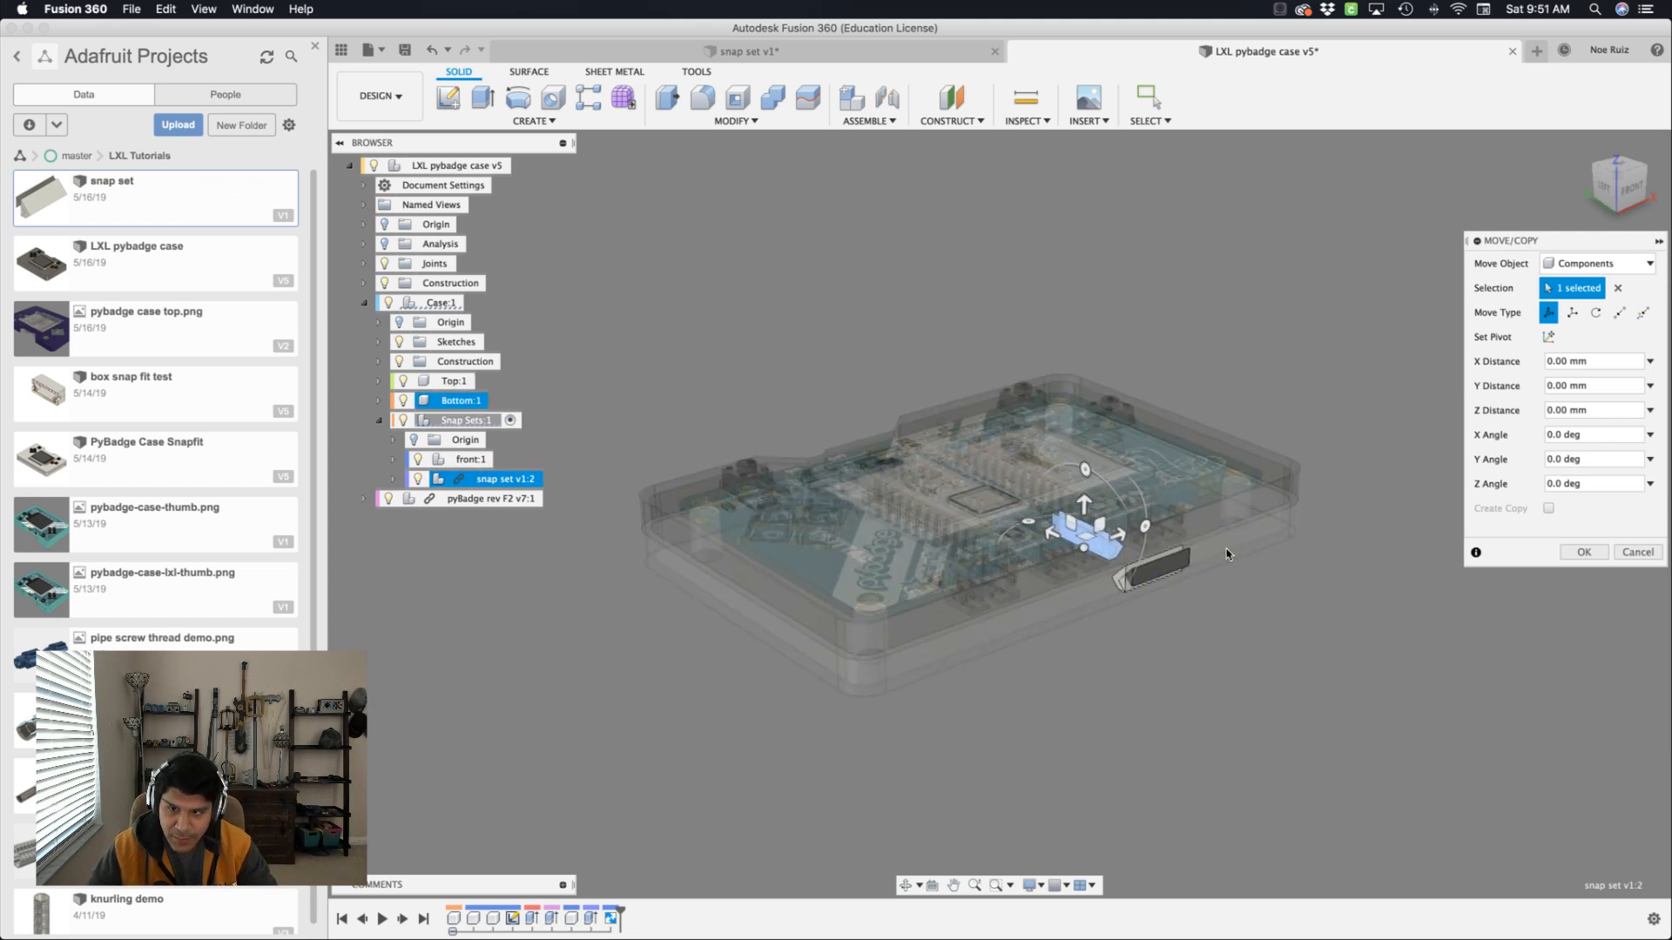
scroll(1211, 557, "up", 5)
left_click(1090, 579)
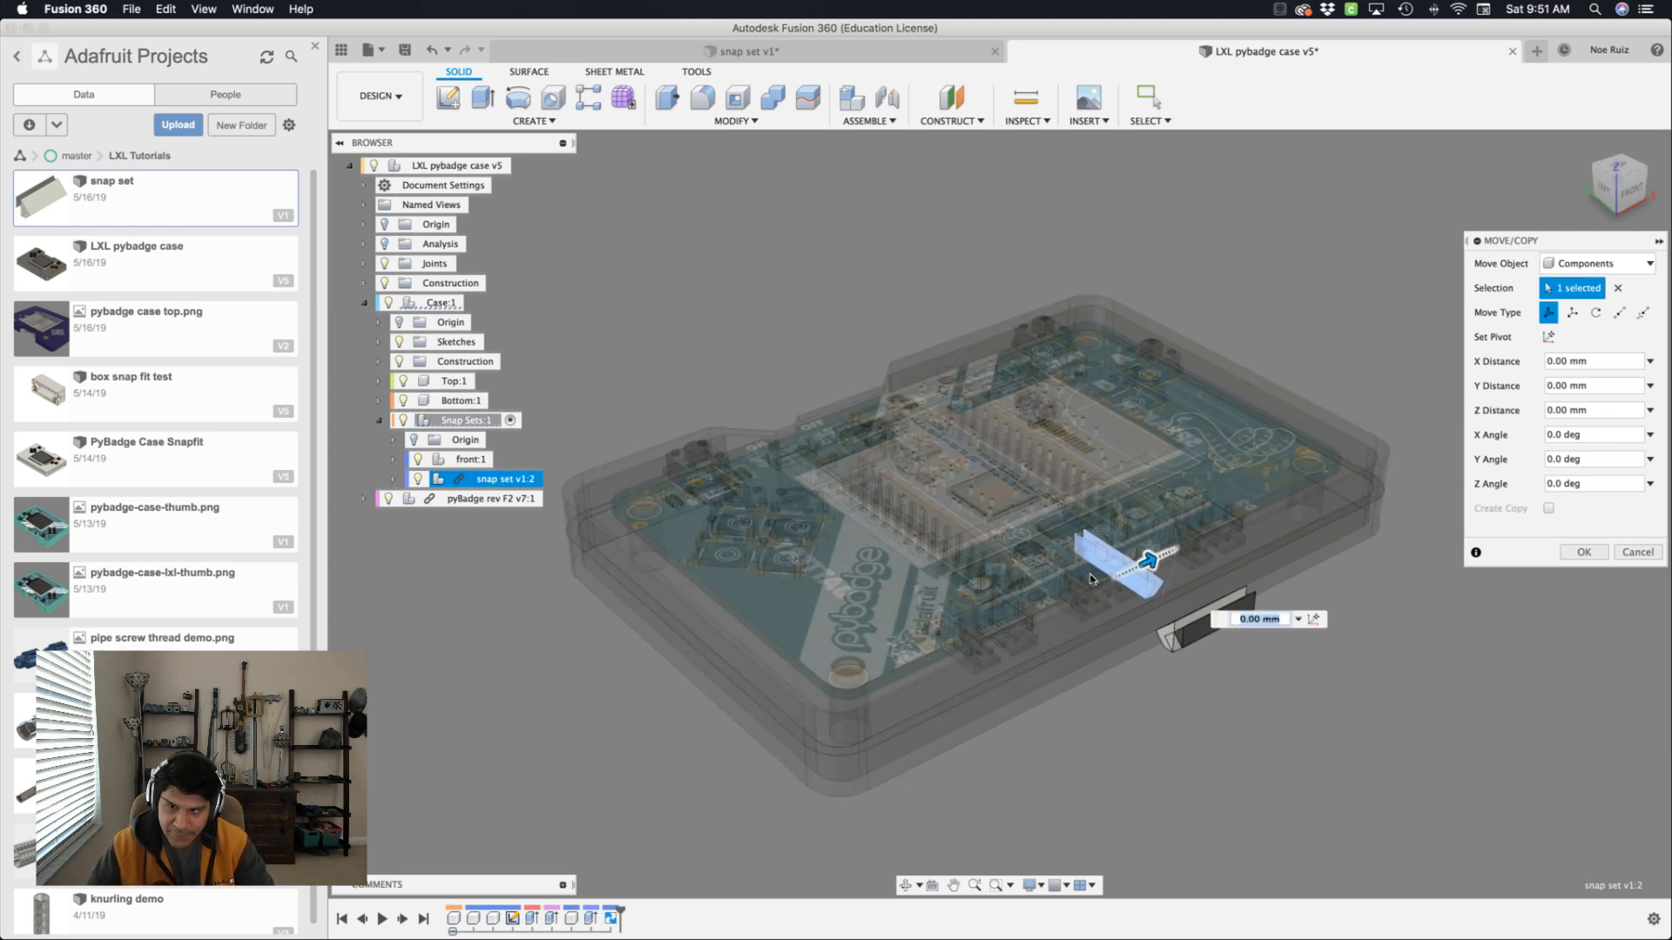
left_click_drag(1090, 579, 819, 679)
left_click_drag(805, 684, 805, 684)
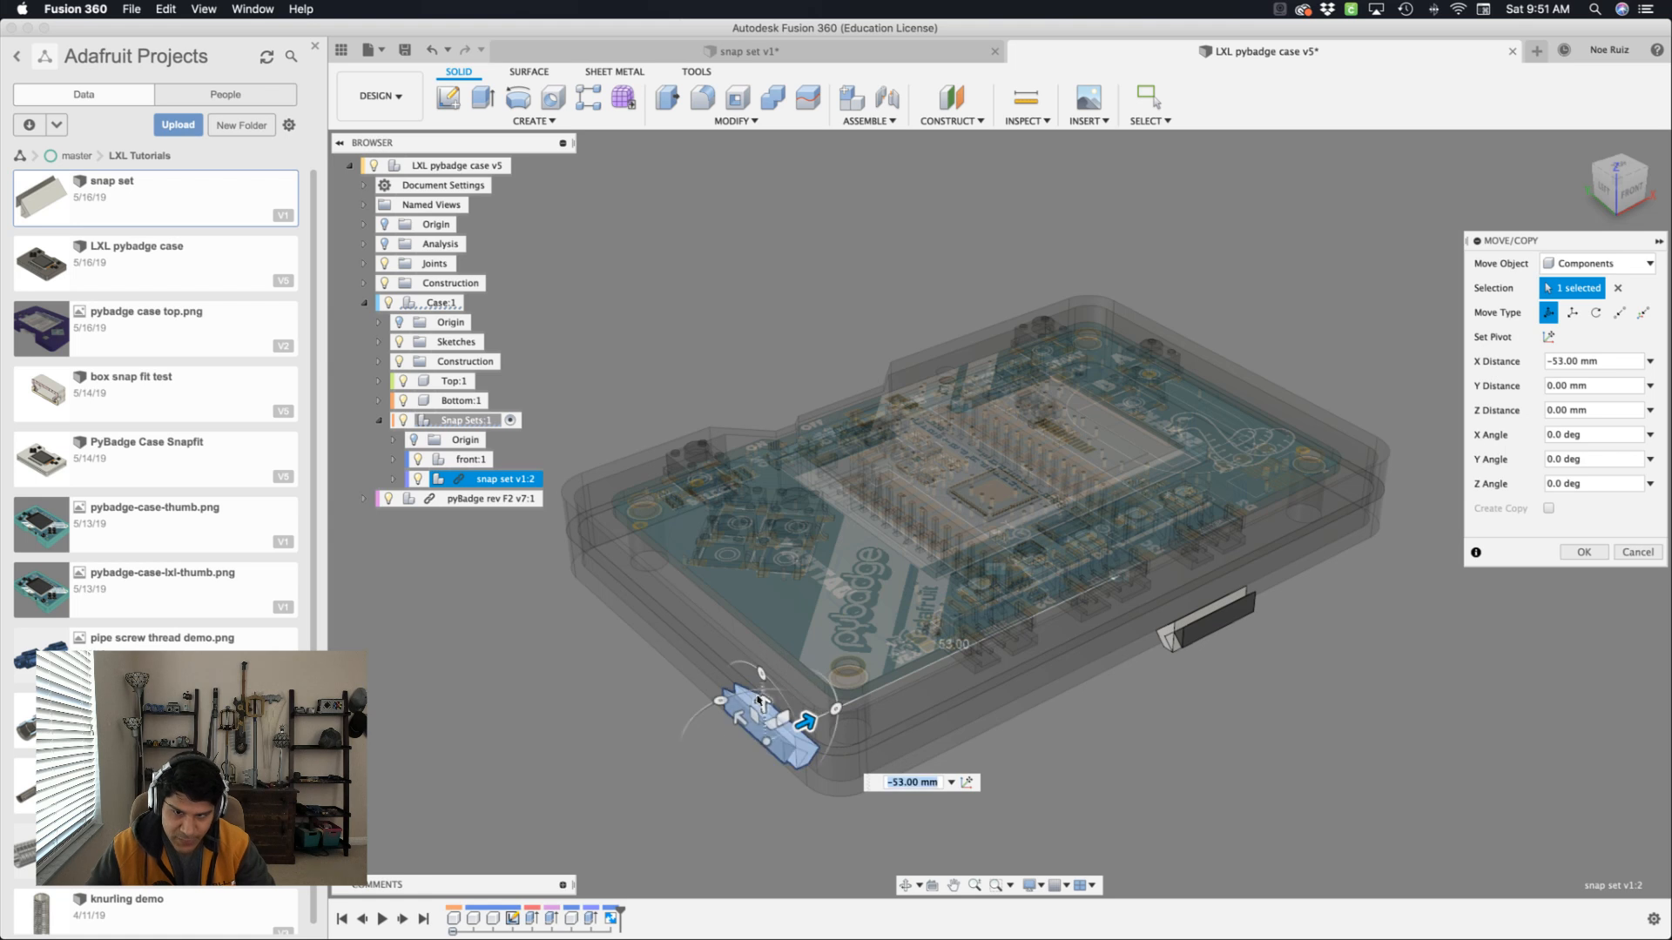
left_click_drag(735, 730, 591, 657)
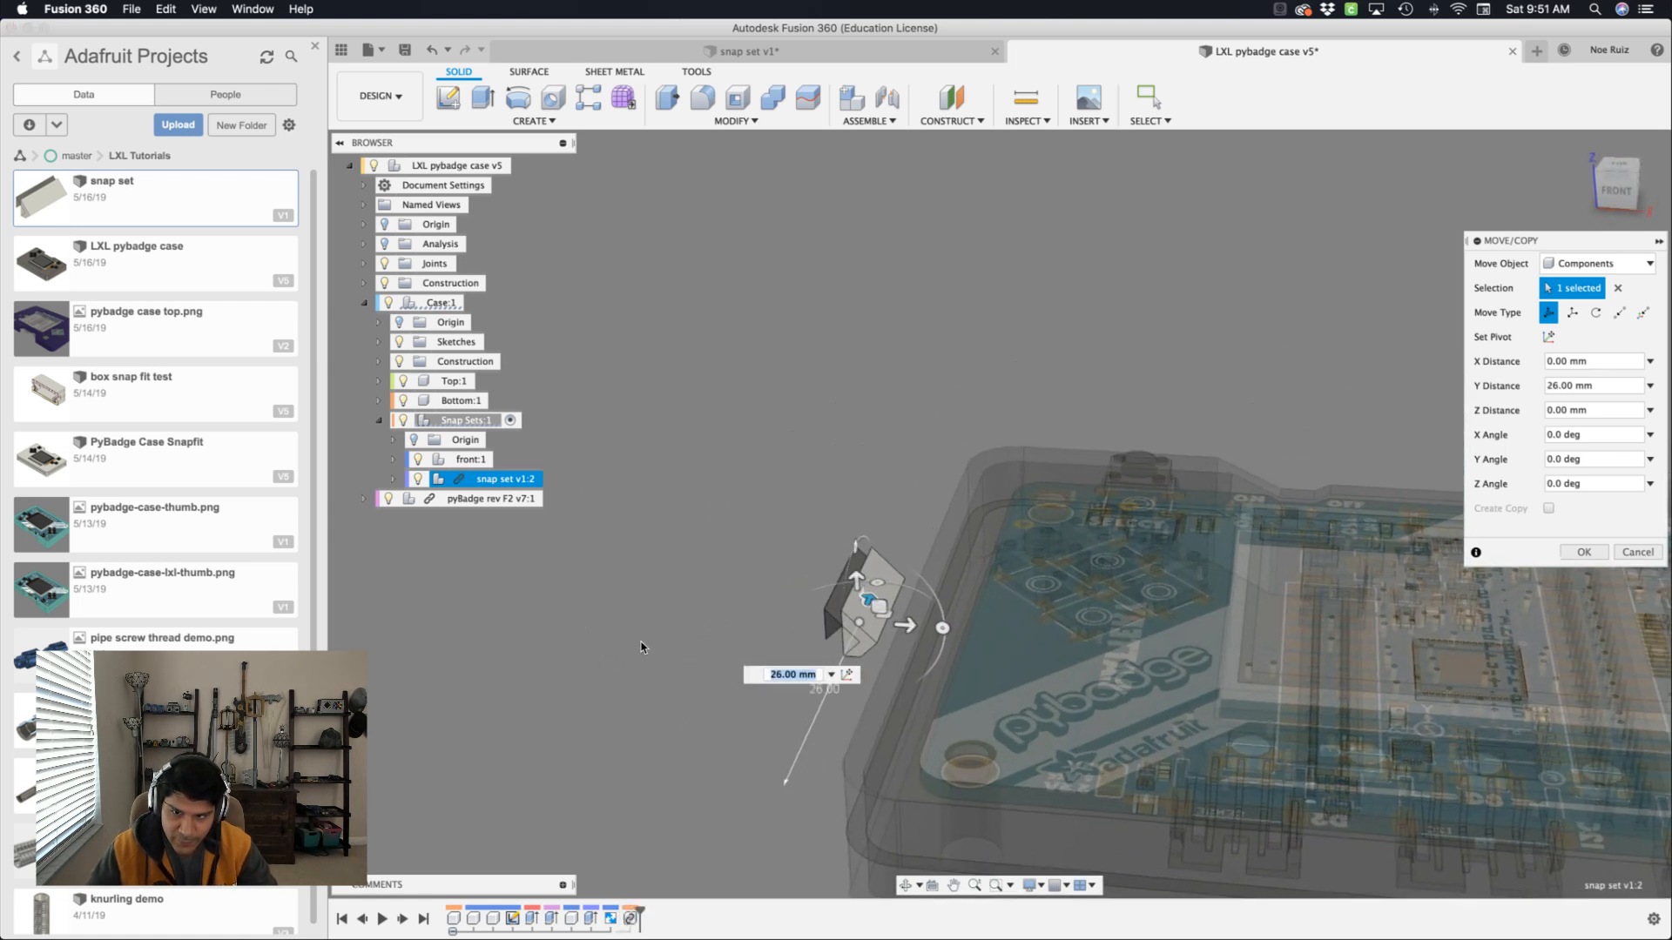
key("Return")
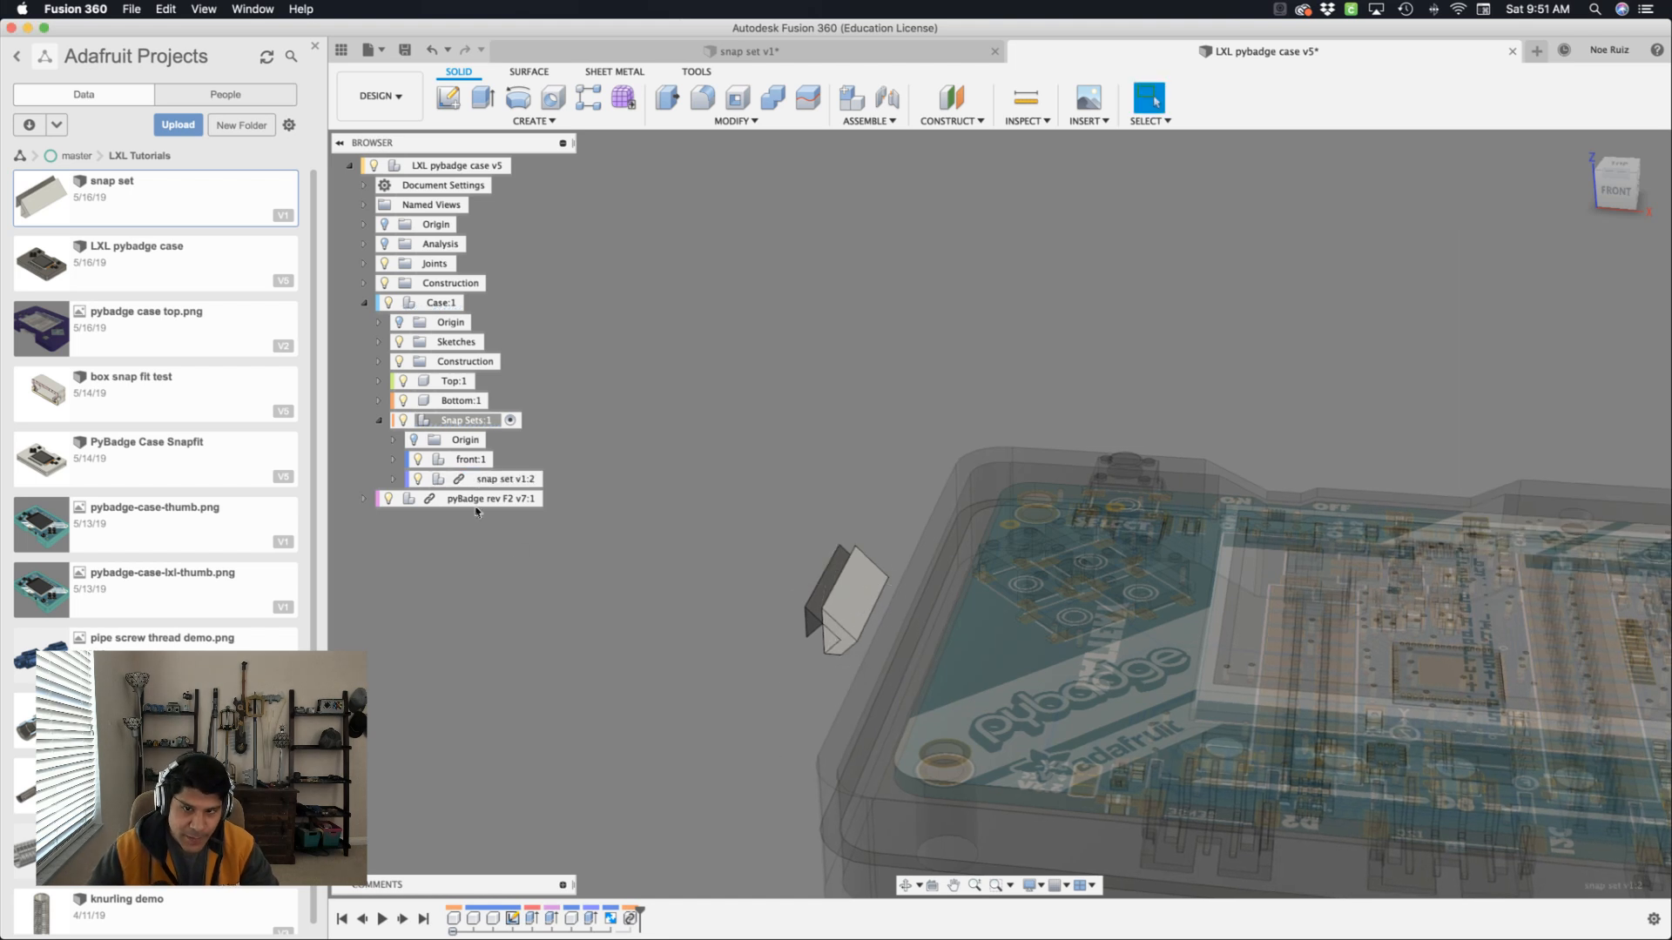
Break the newly inserted snap set's link to its source design and open its profile sketch for editing.
right_click(489, 480)
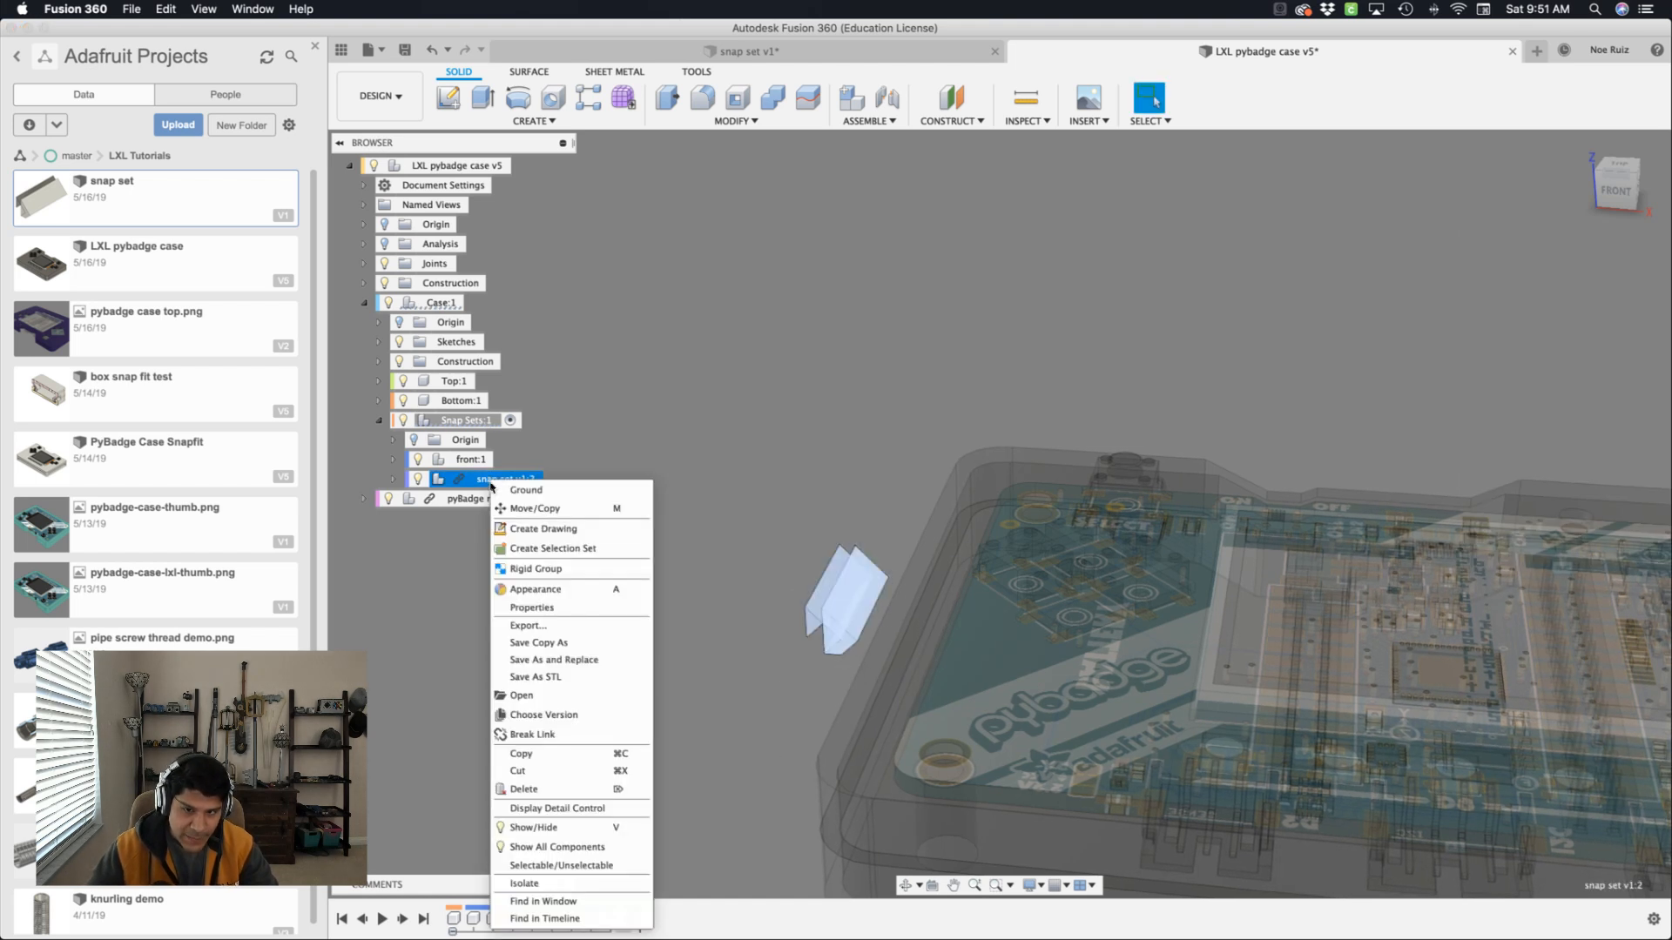
left_click(571, 732)
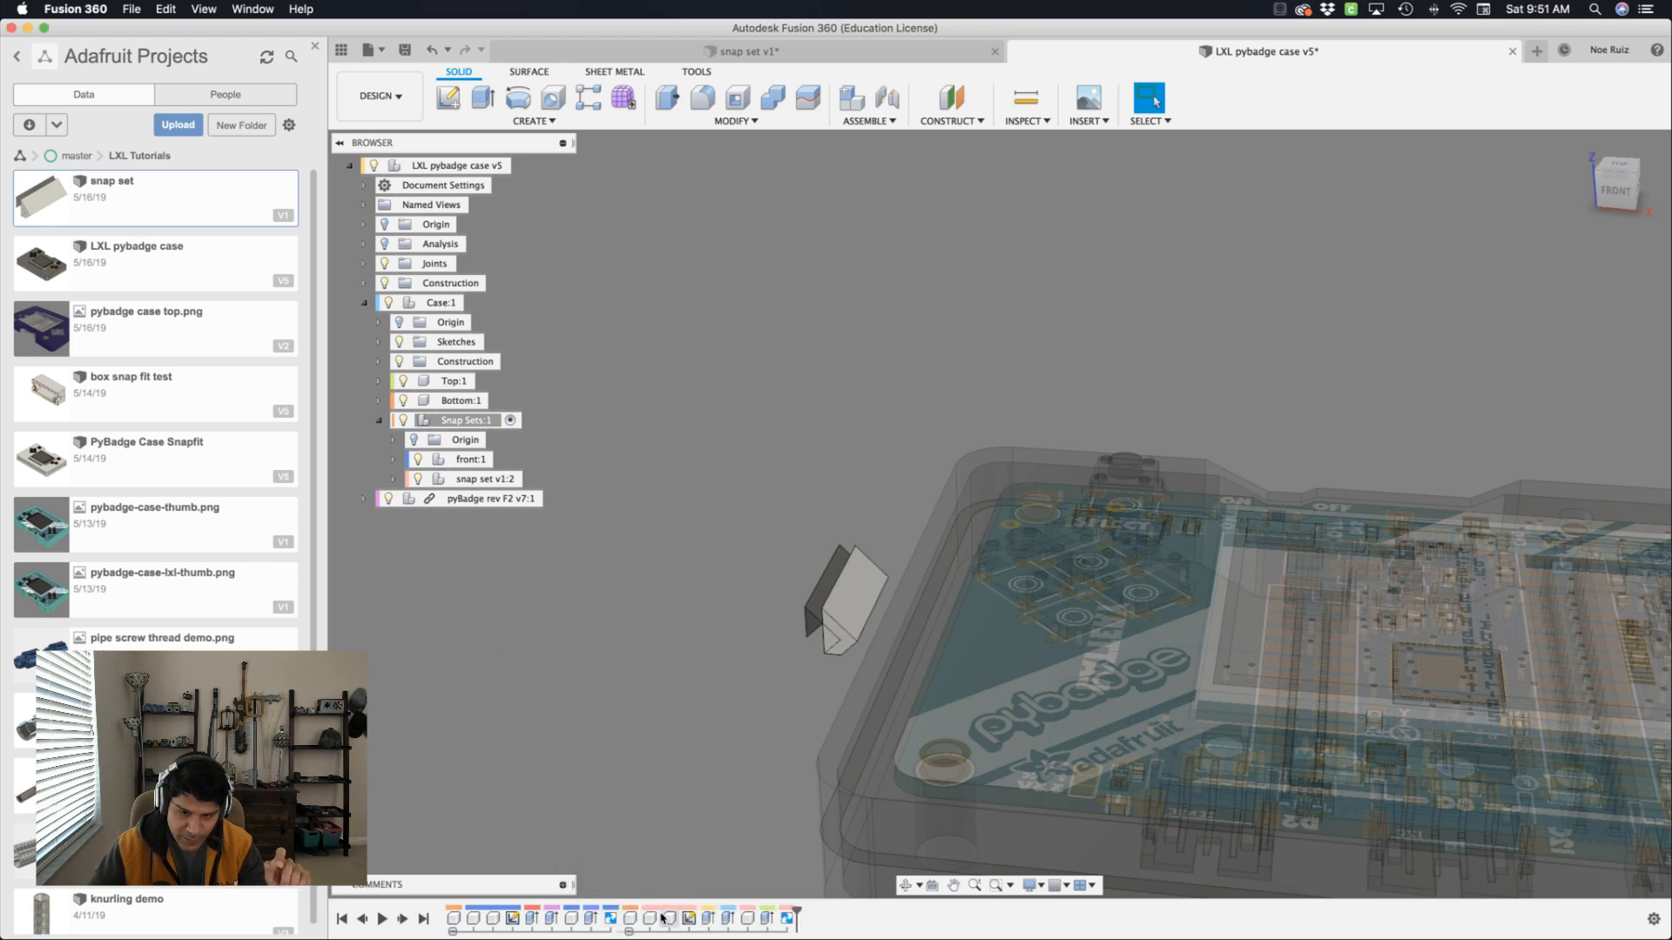
double_click(690, 919)
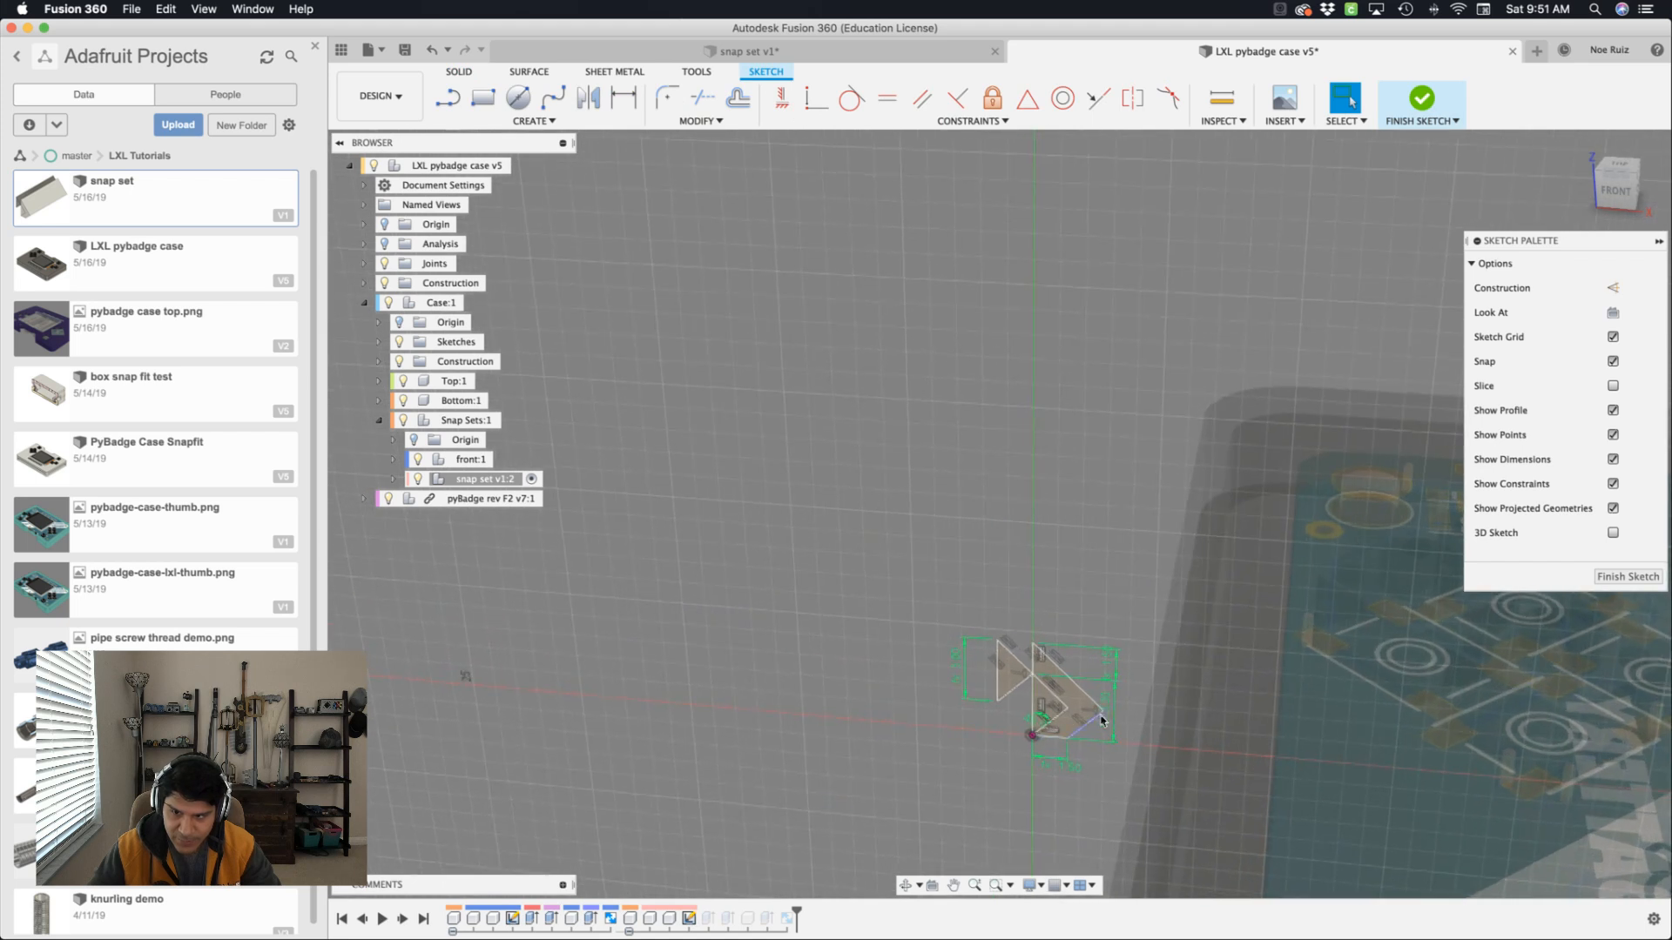
Set the profile's upper height and bottom width dimensions to the shell user parameter in place of shell_1.
left_click_drag(1143, 684, 1149, 687)
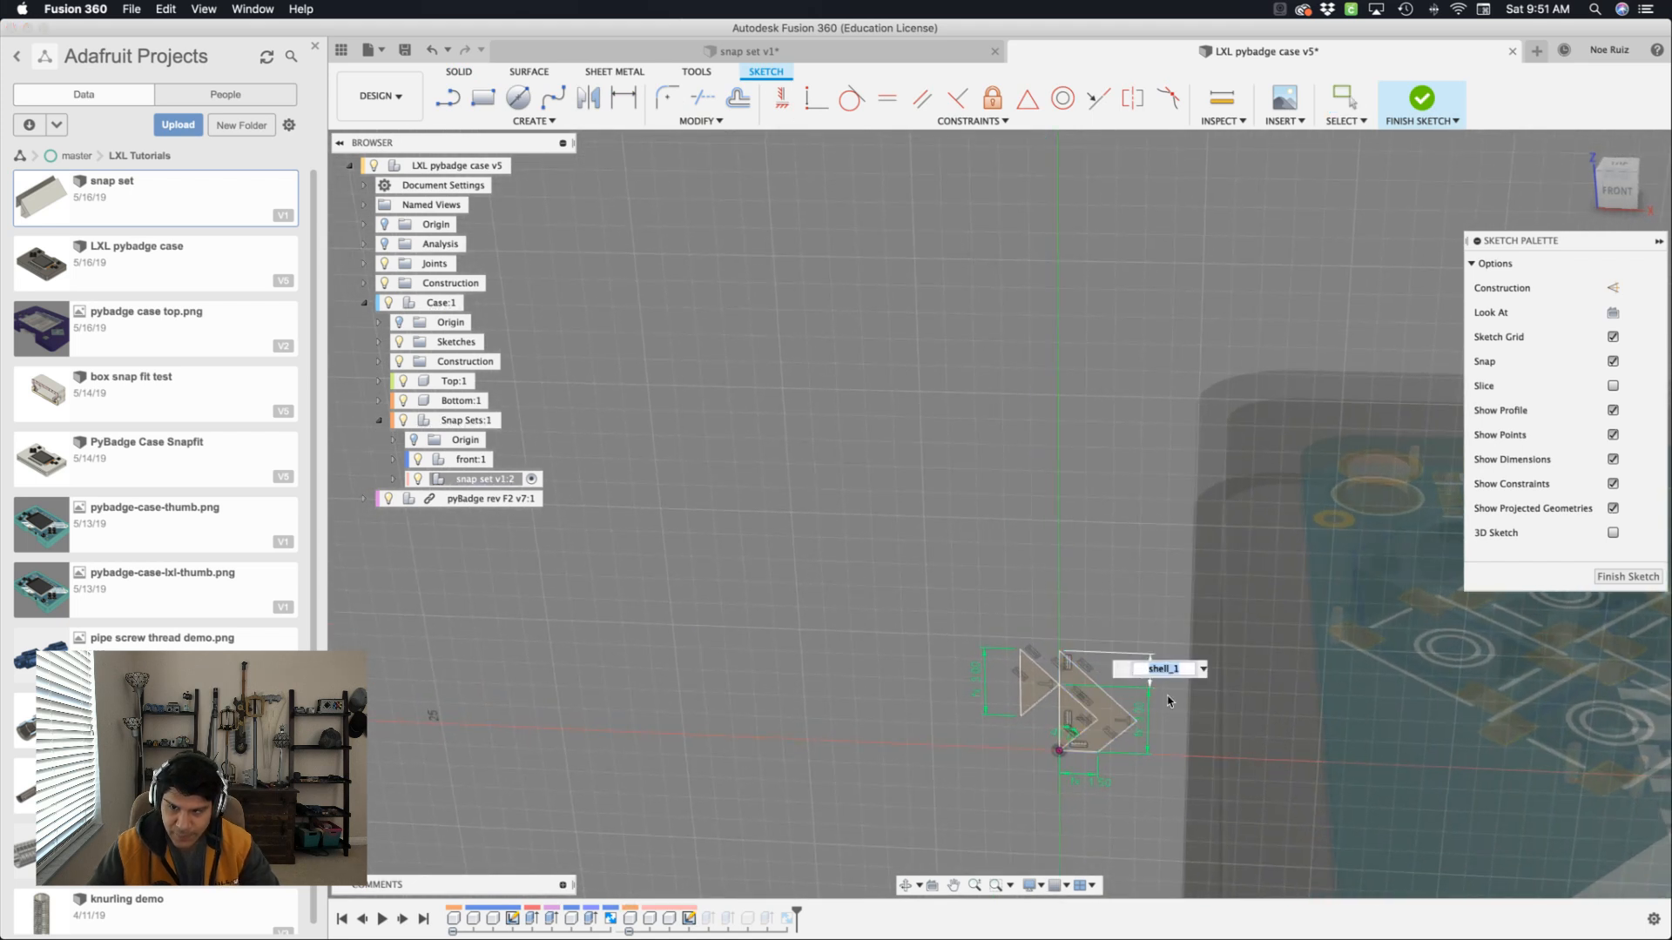
key("Right")
key("BackSpace")
key("BackSpace")
key("Return")
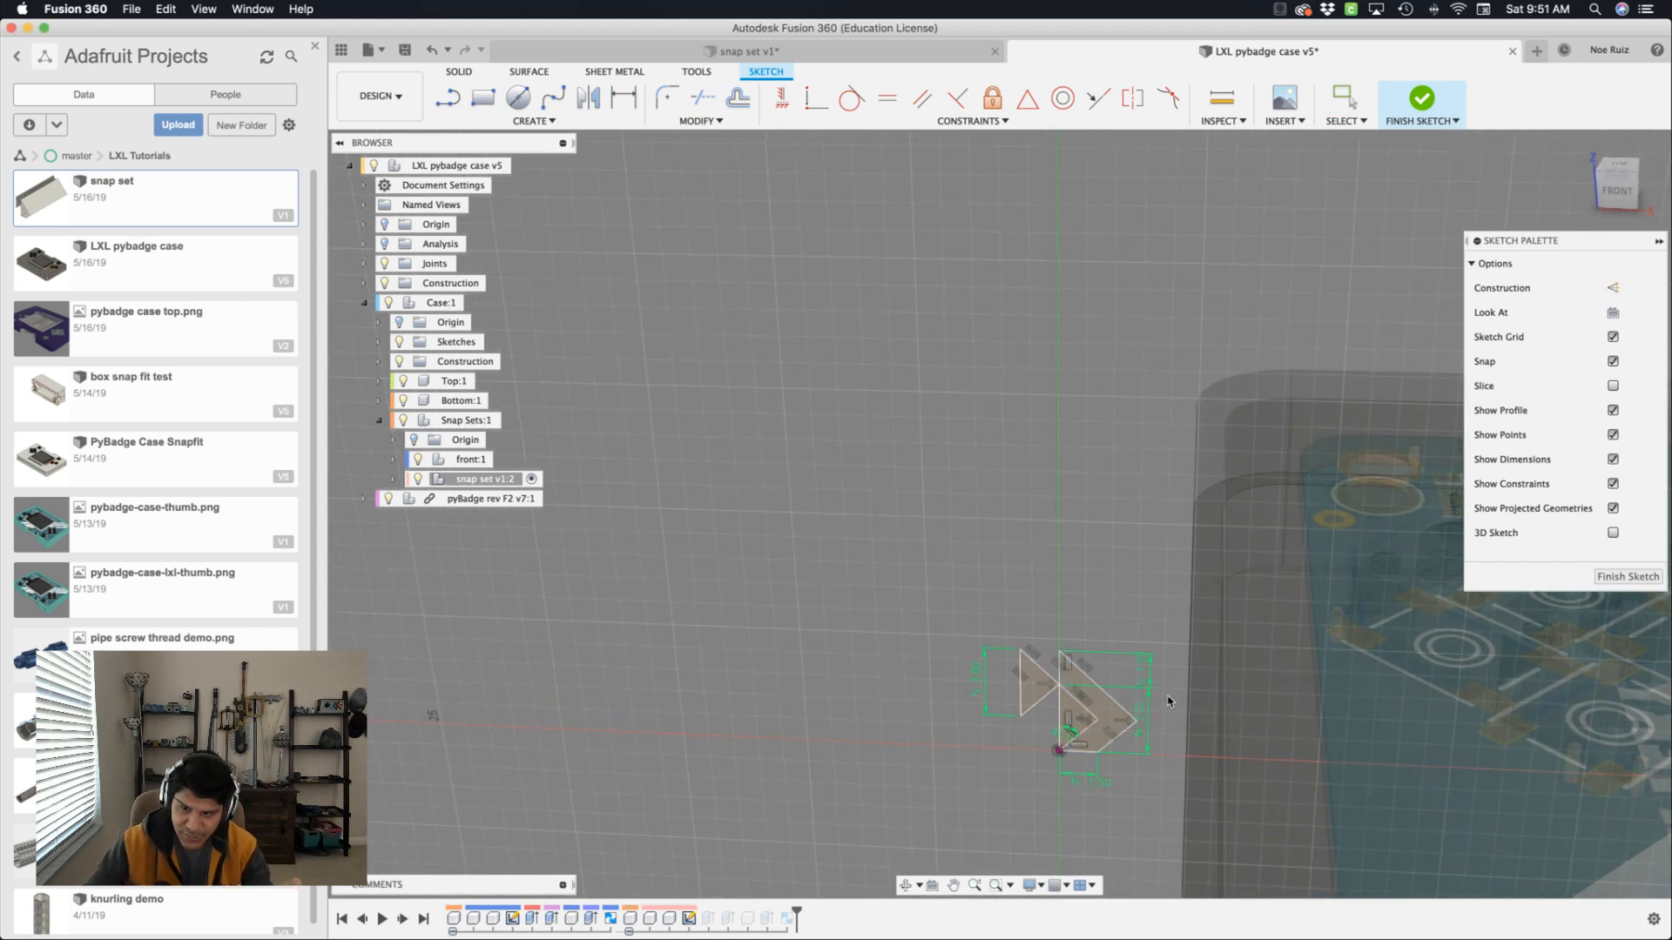
left_click(1075, 778)
type("shell")
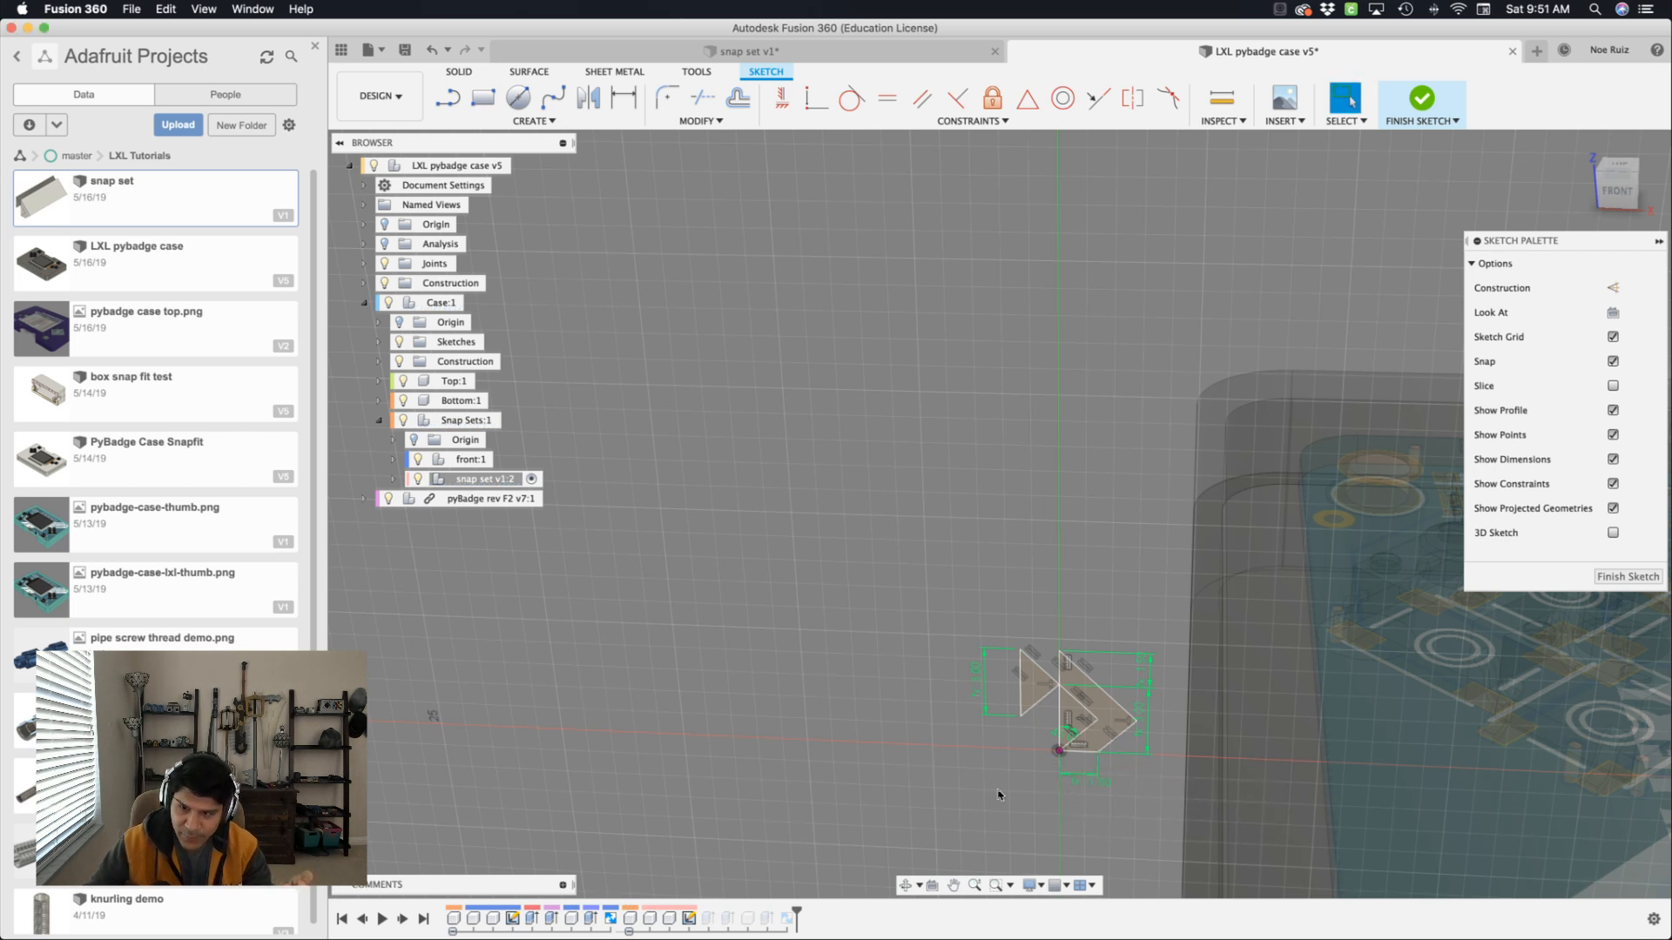
Set the separate triangle's height and the profile's lower height dimension to the snap user parameter in place of snap_1.
left_click(983, 685)
key("Right")
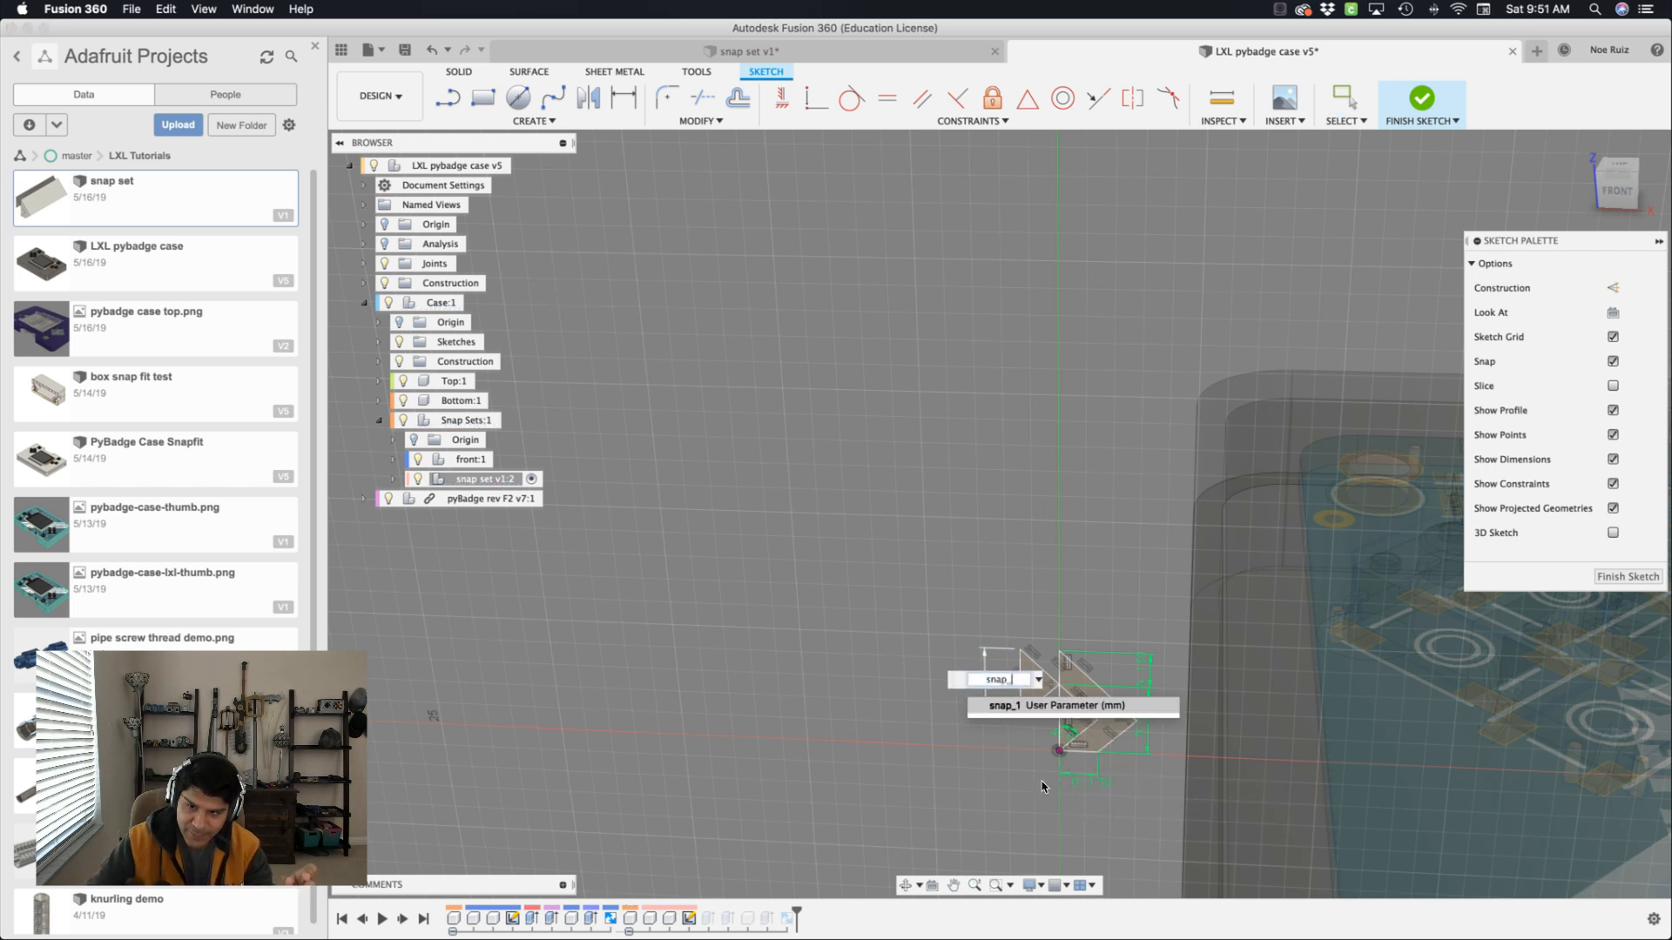
key("BackSpace")
key("BackSpace")
key("Return")
key("Escape")
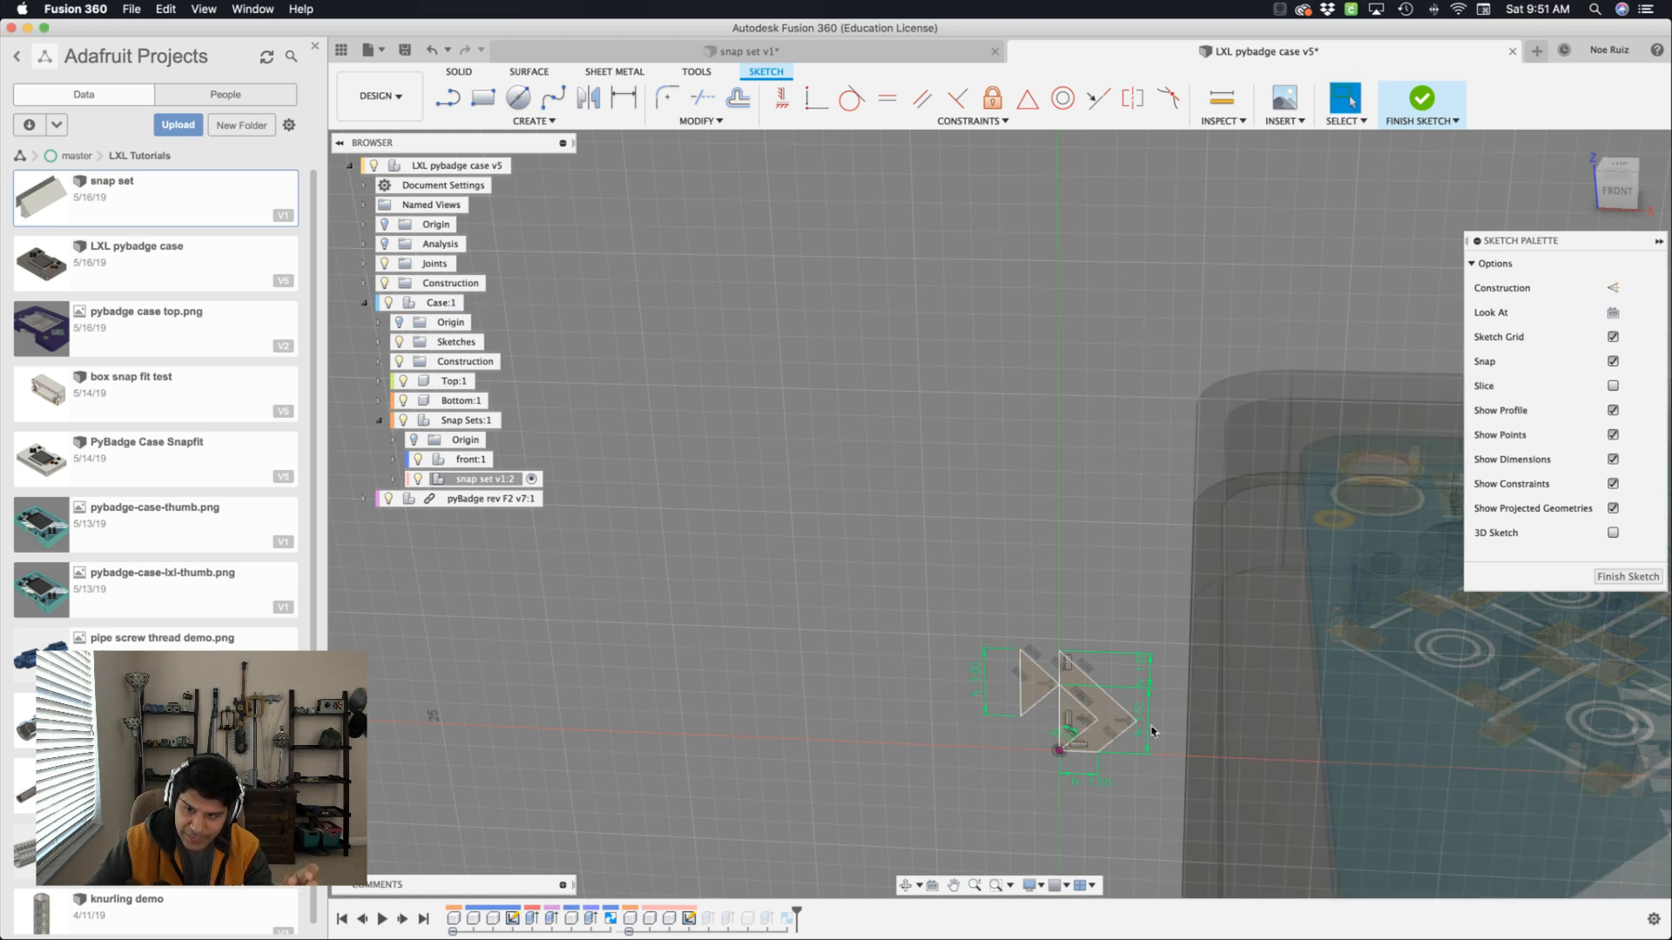
left_click(1150, 730)
type("snap")
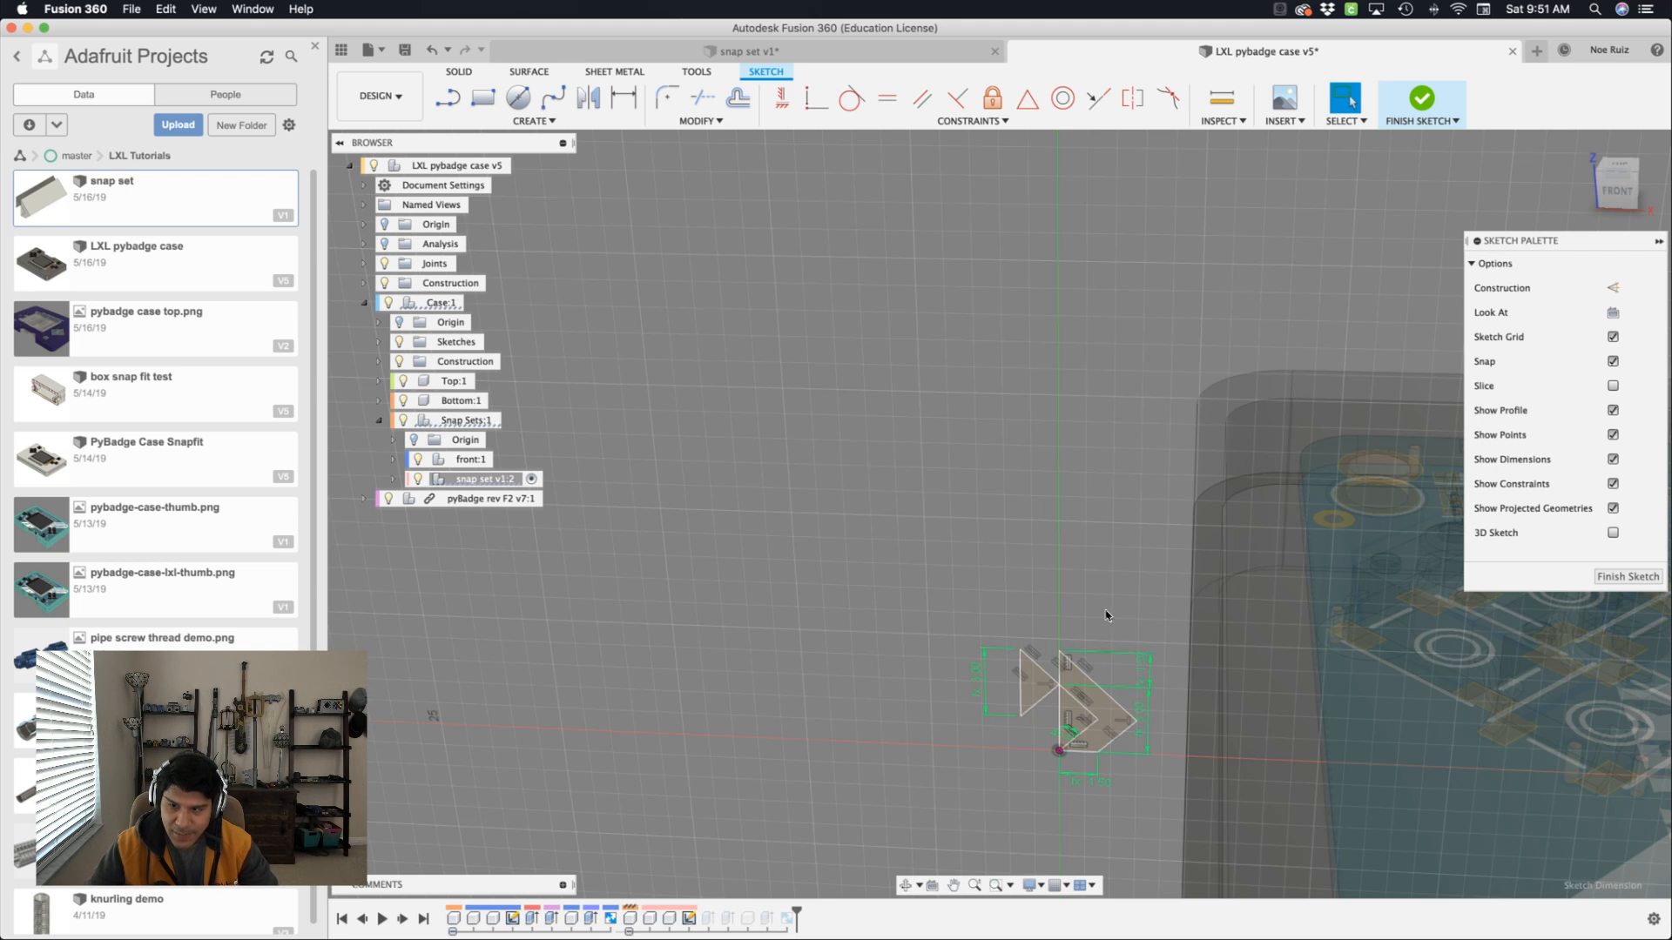
Delete the redundant shell_1 and snap_1 user parameters and rename the length user parameter to length_left.
type("d")
left_click(1148, 666)
key("Return")
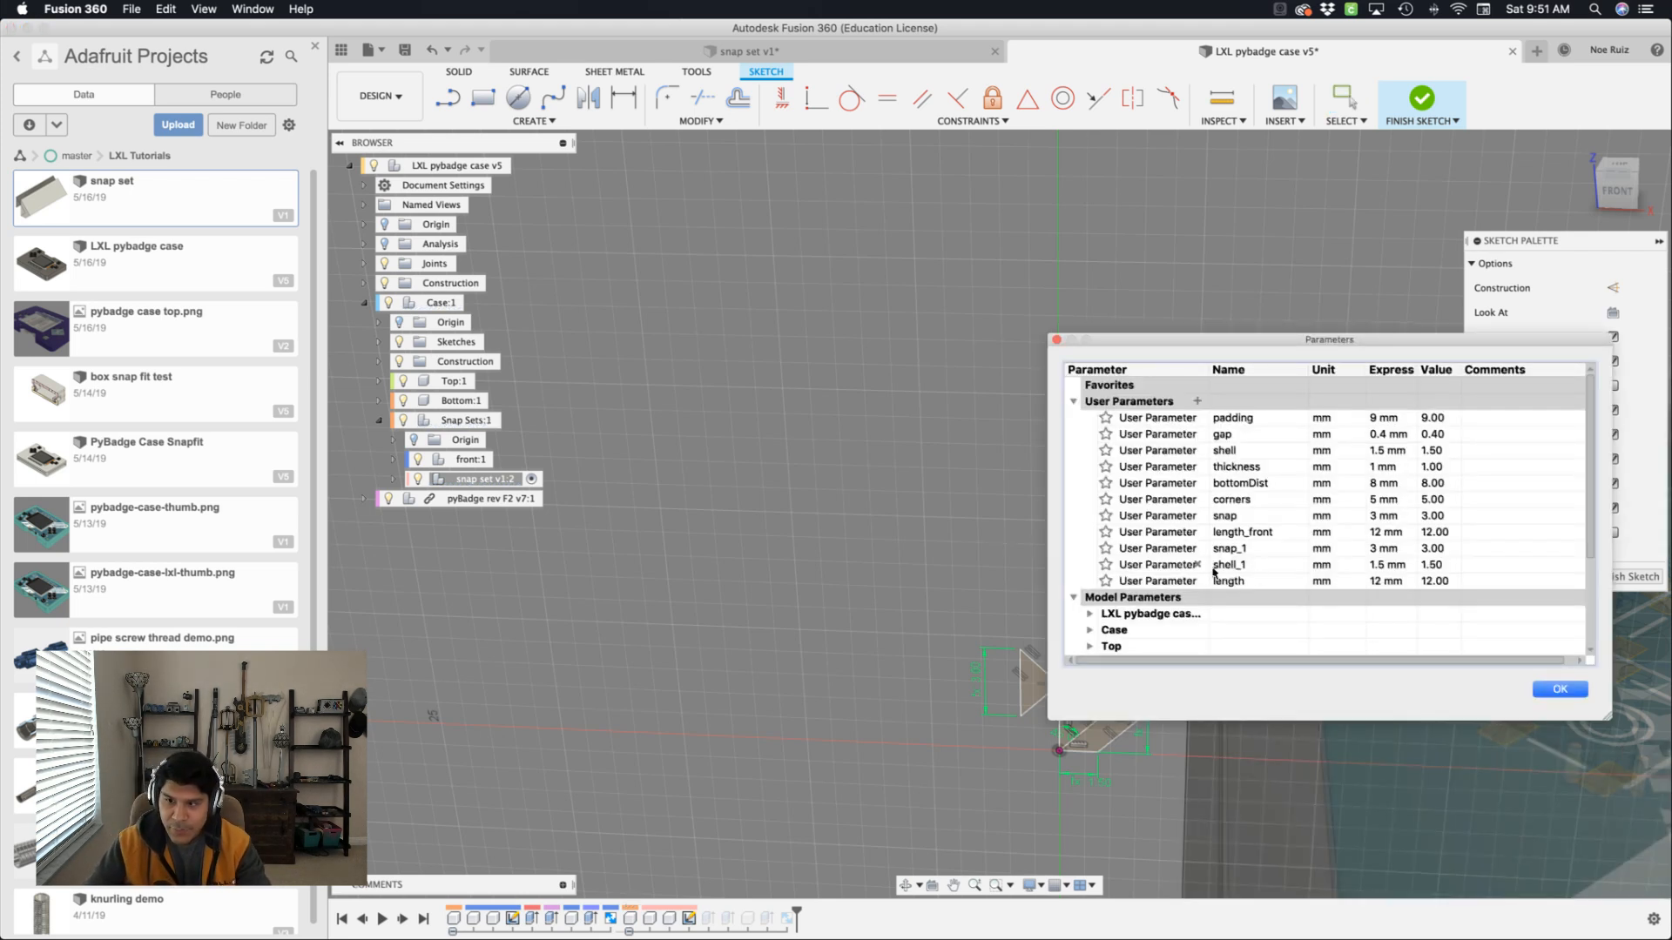
left_click(1197, 564)
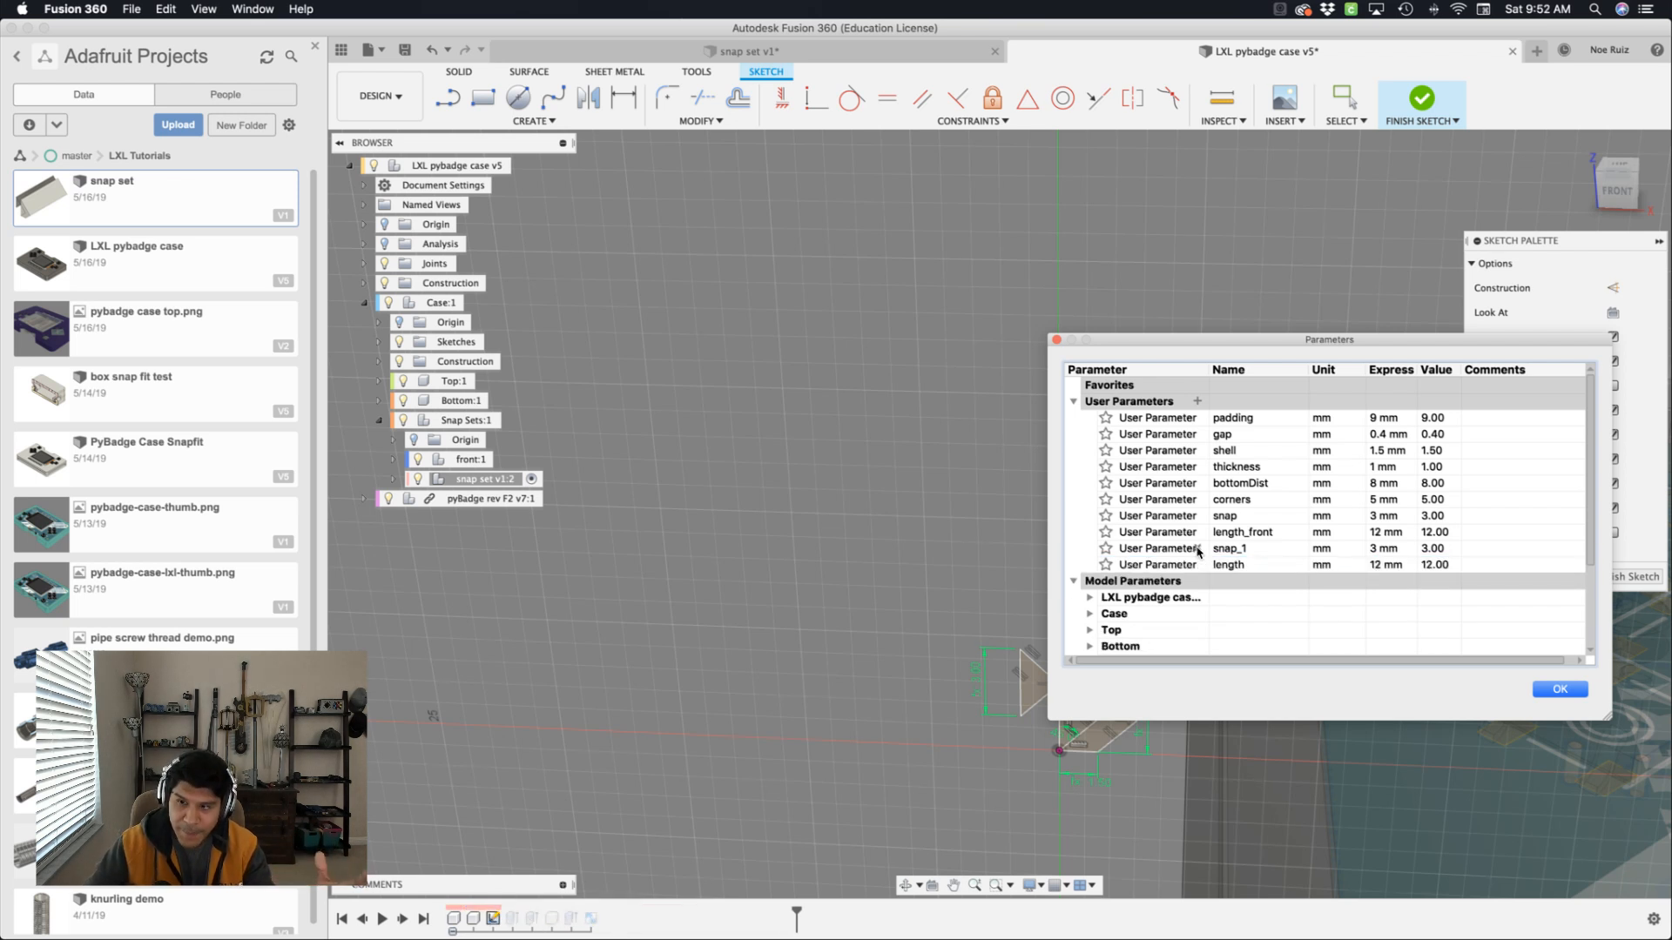
left_click(1197, 549)
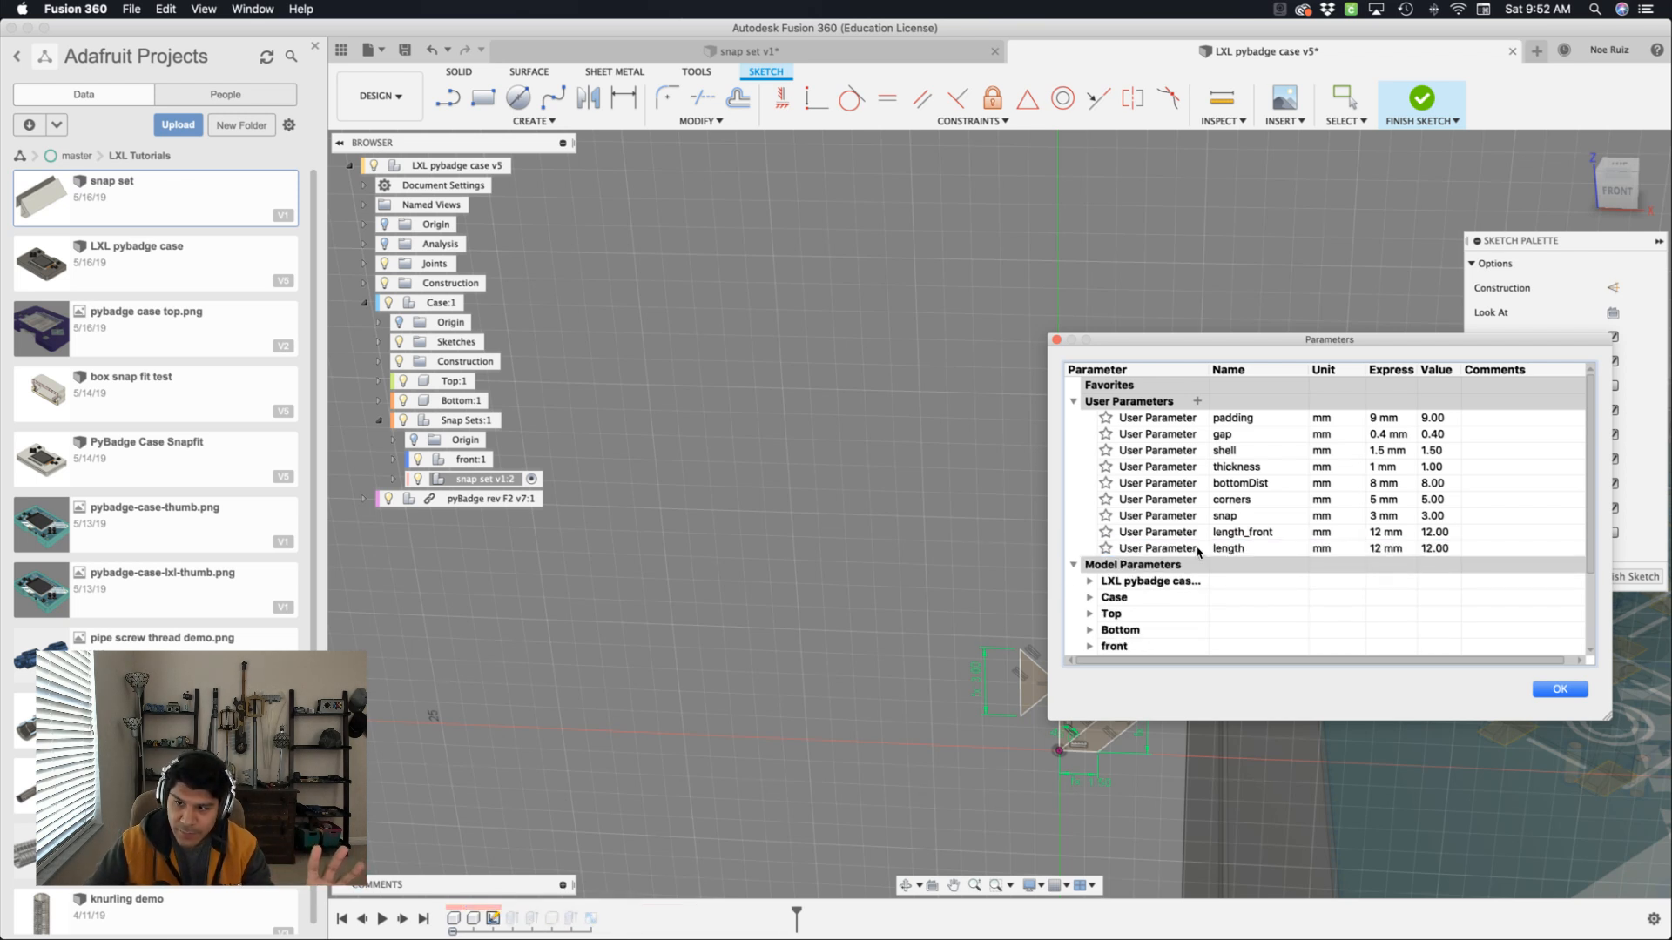
left_click(1243, 550)
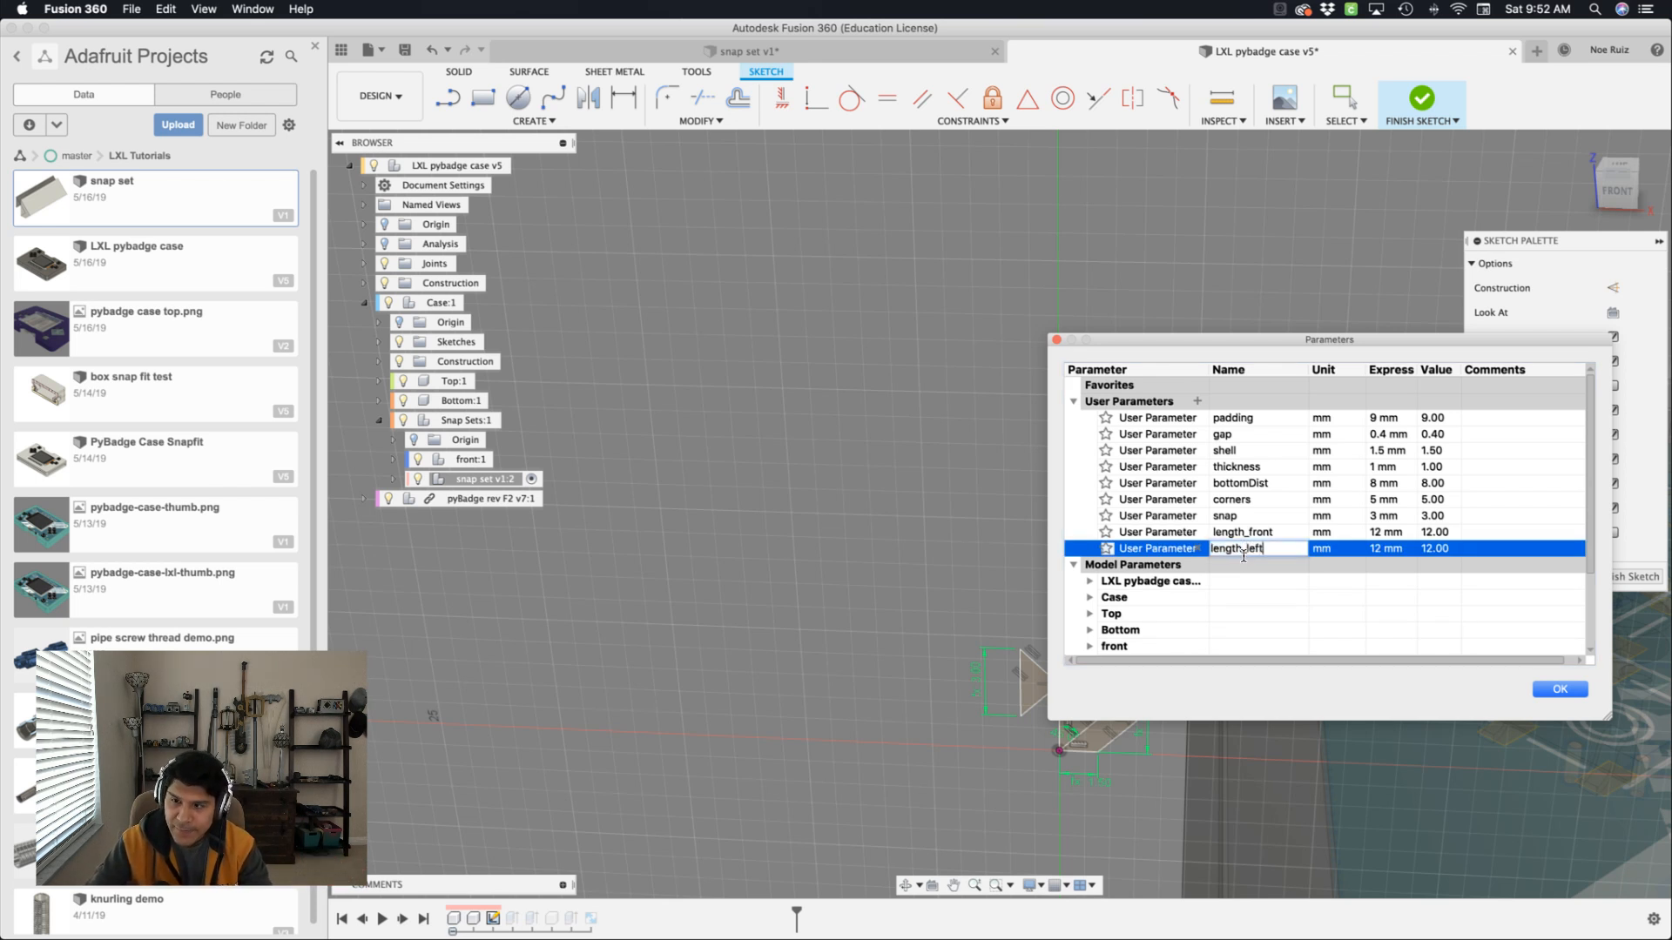
key("Return")
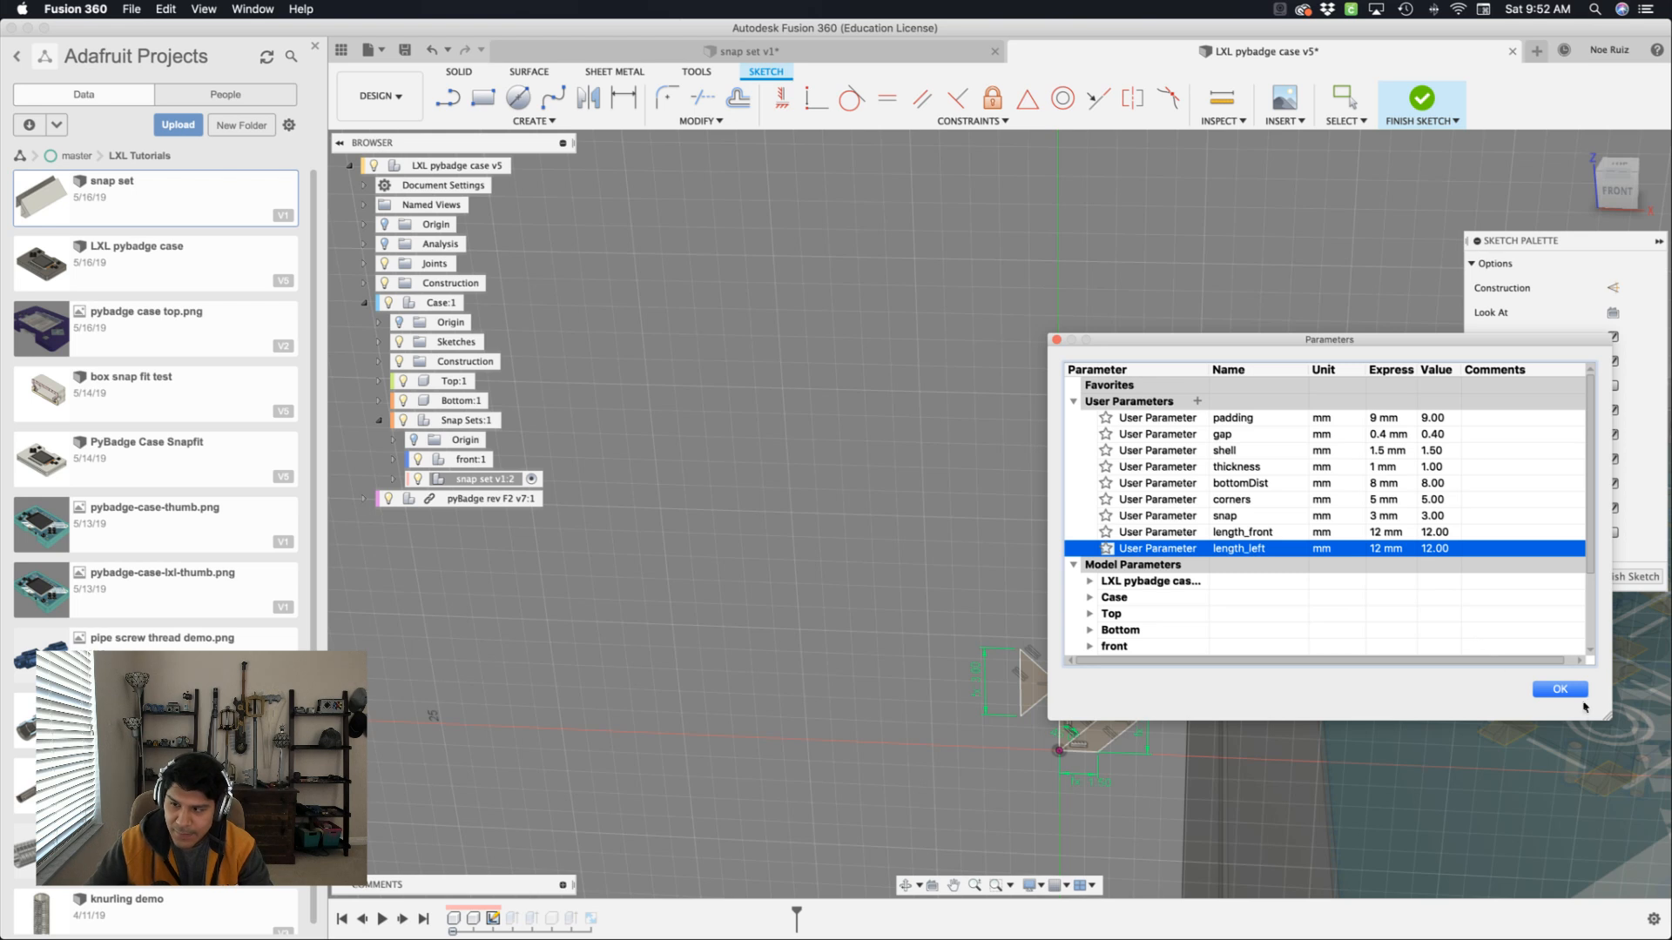
left_click(1559, 688)
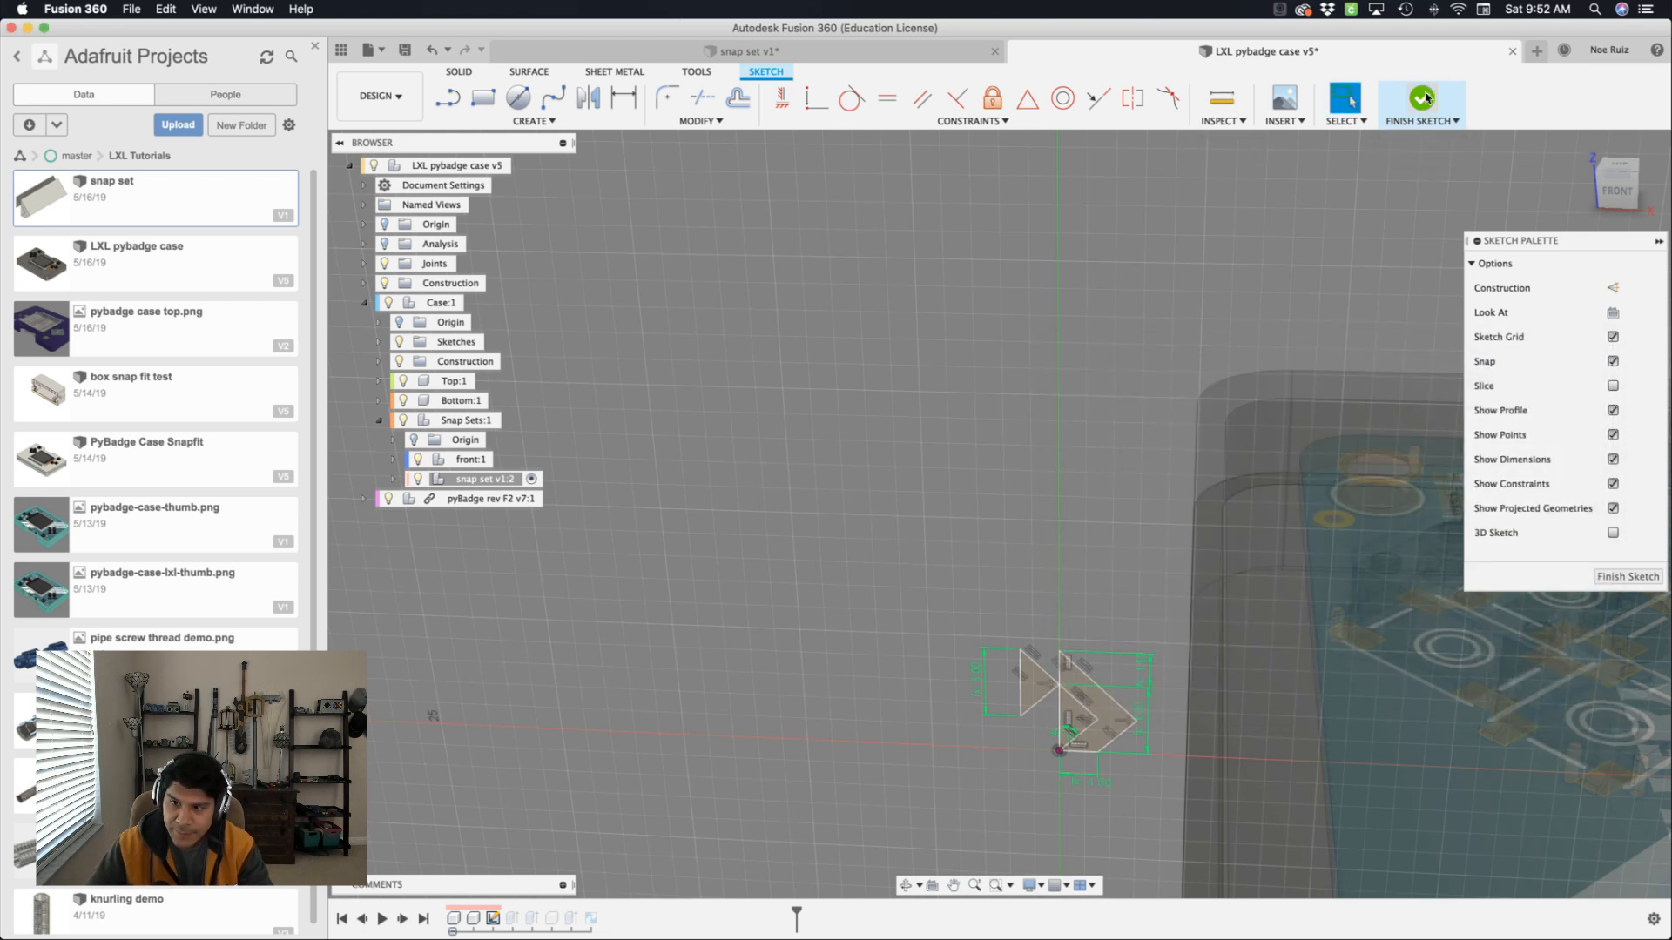
Finish the second snap set's profile sketch and examine both snap sets around the case.
left_click(1423, 97)
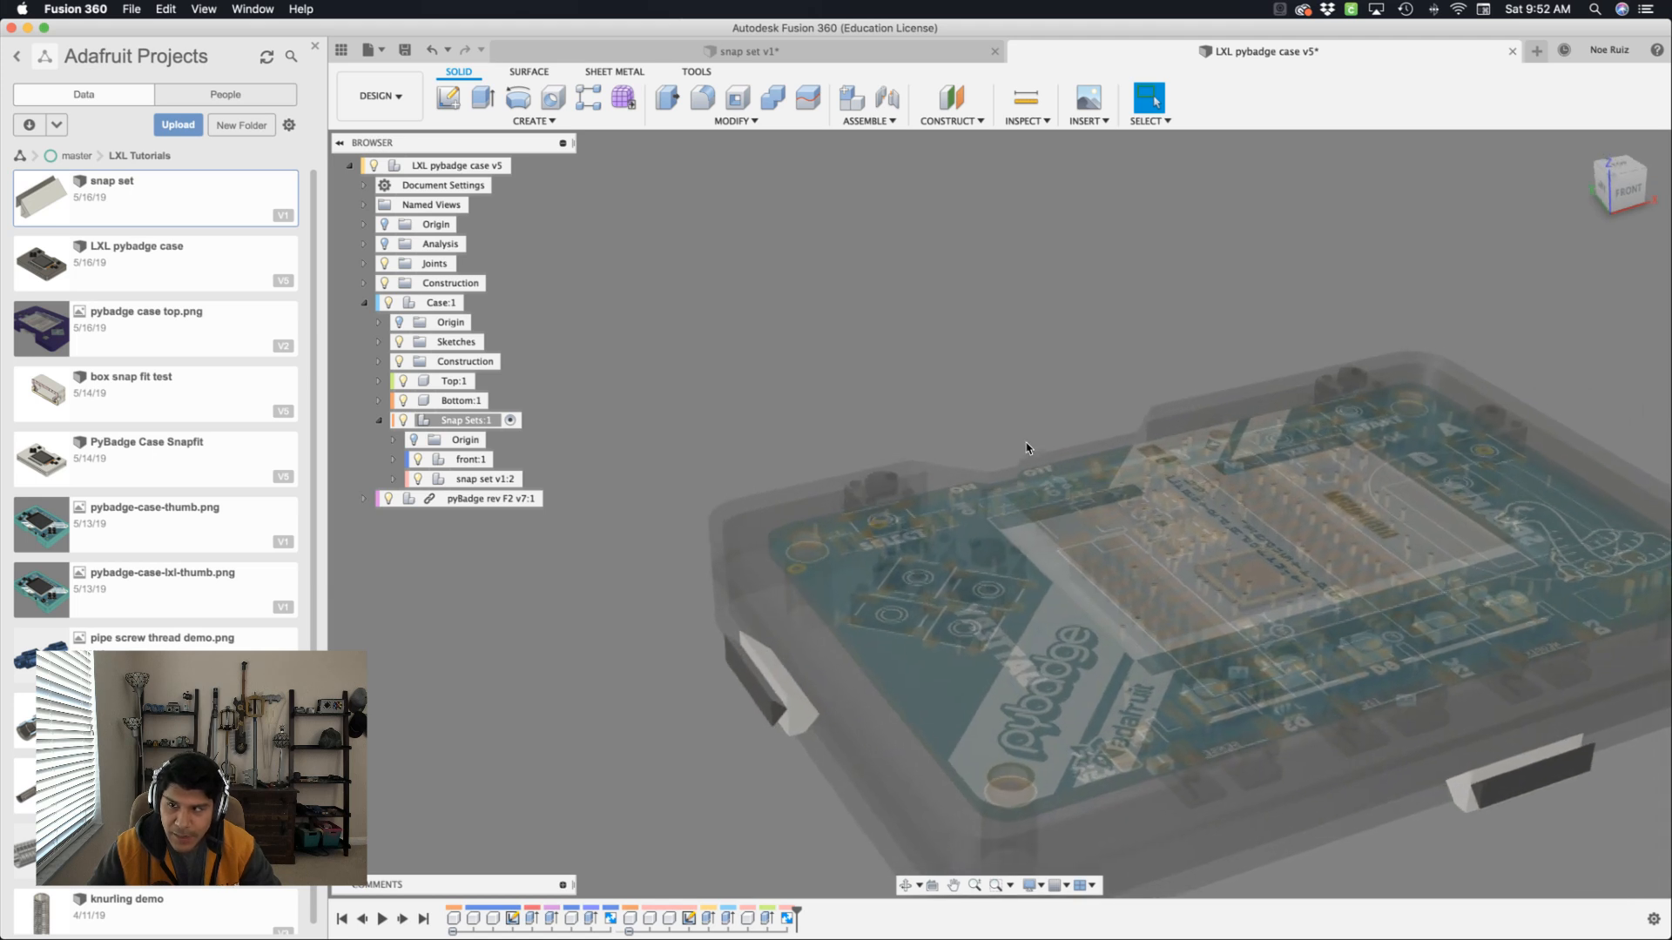
middle_click_drag(1025, 448, 955, 466, "shift")
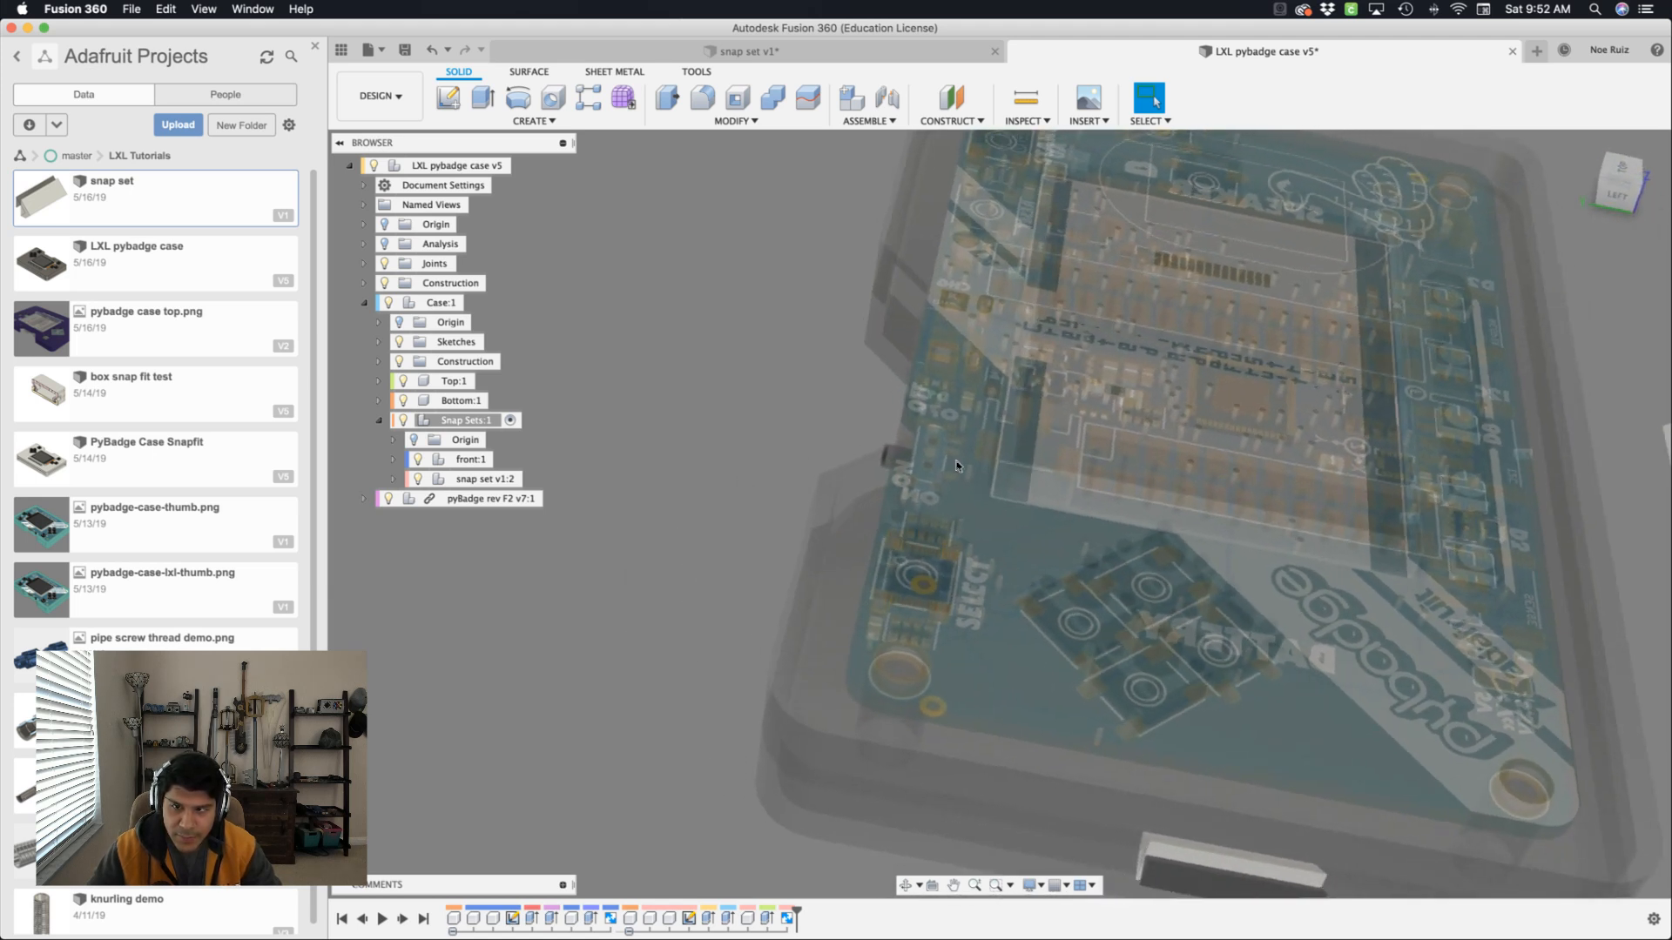
scroll(841, 538, "left", 10, "shift")
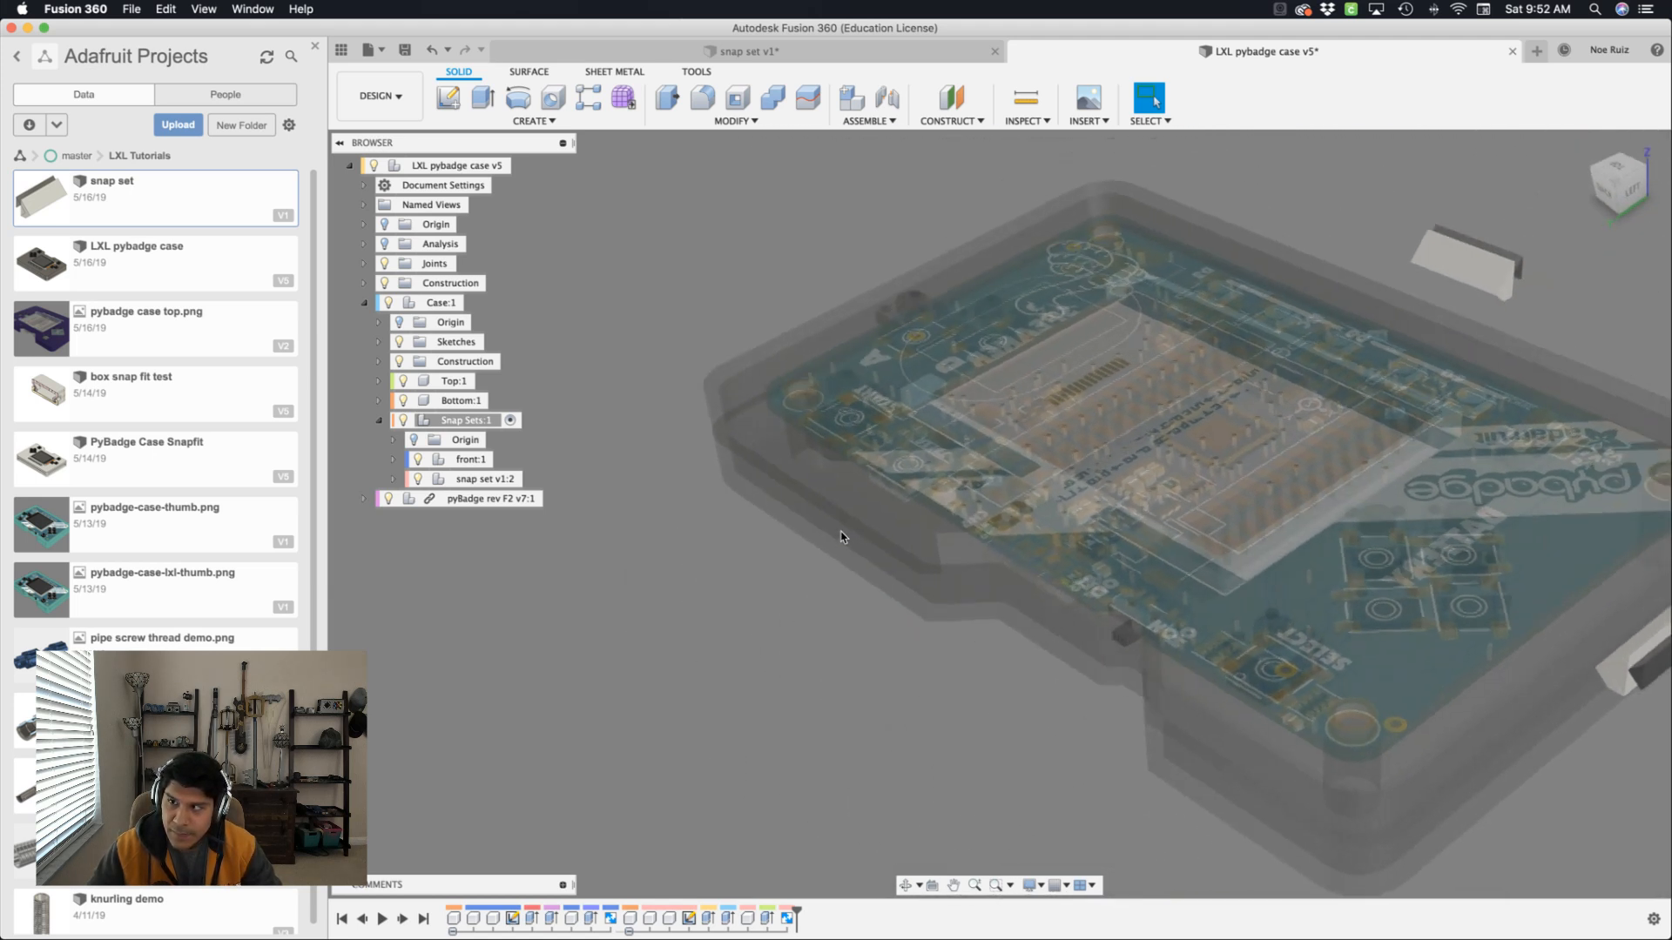
Examine the case's angled back wall sections from several sides to judge where further snap sets can go.
scroll(841, 537, "left", 10, "shift")
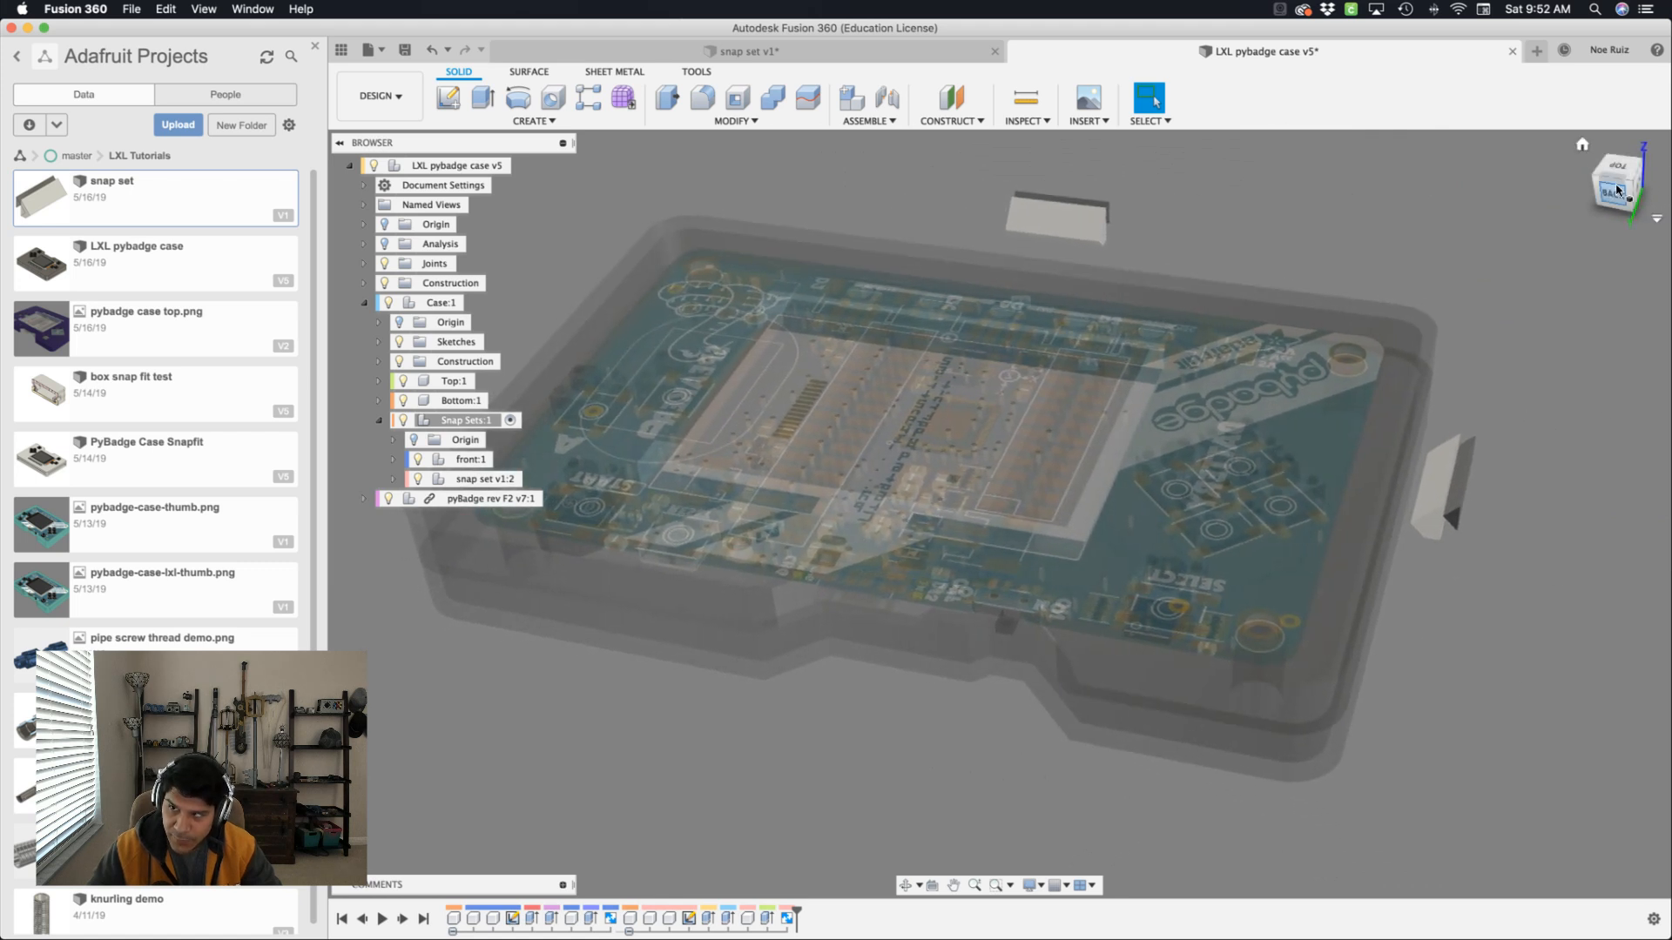
scroll(602, 659, "up", 2)
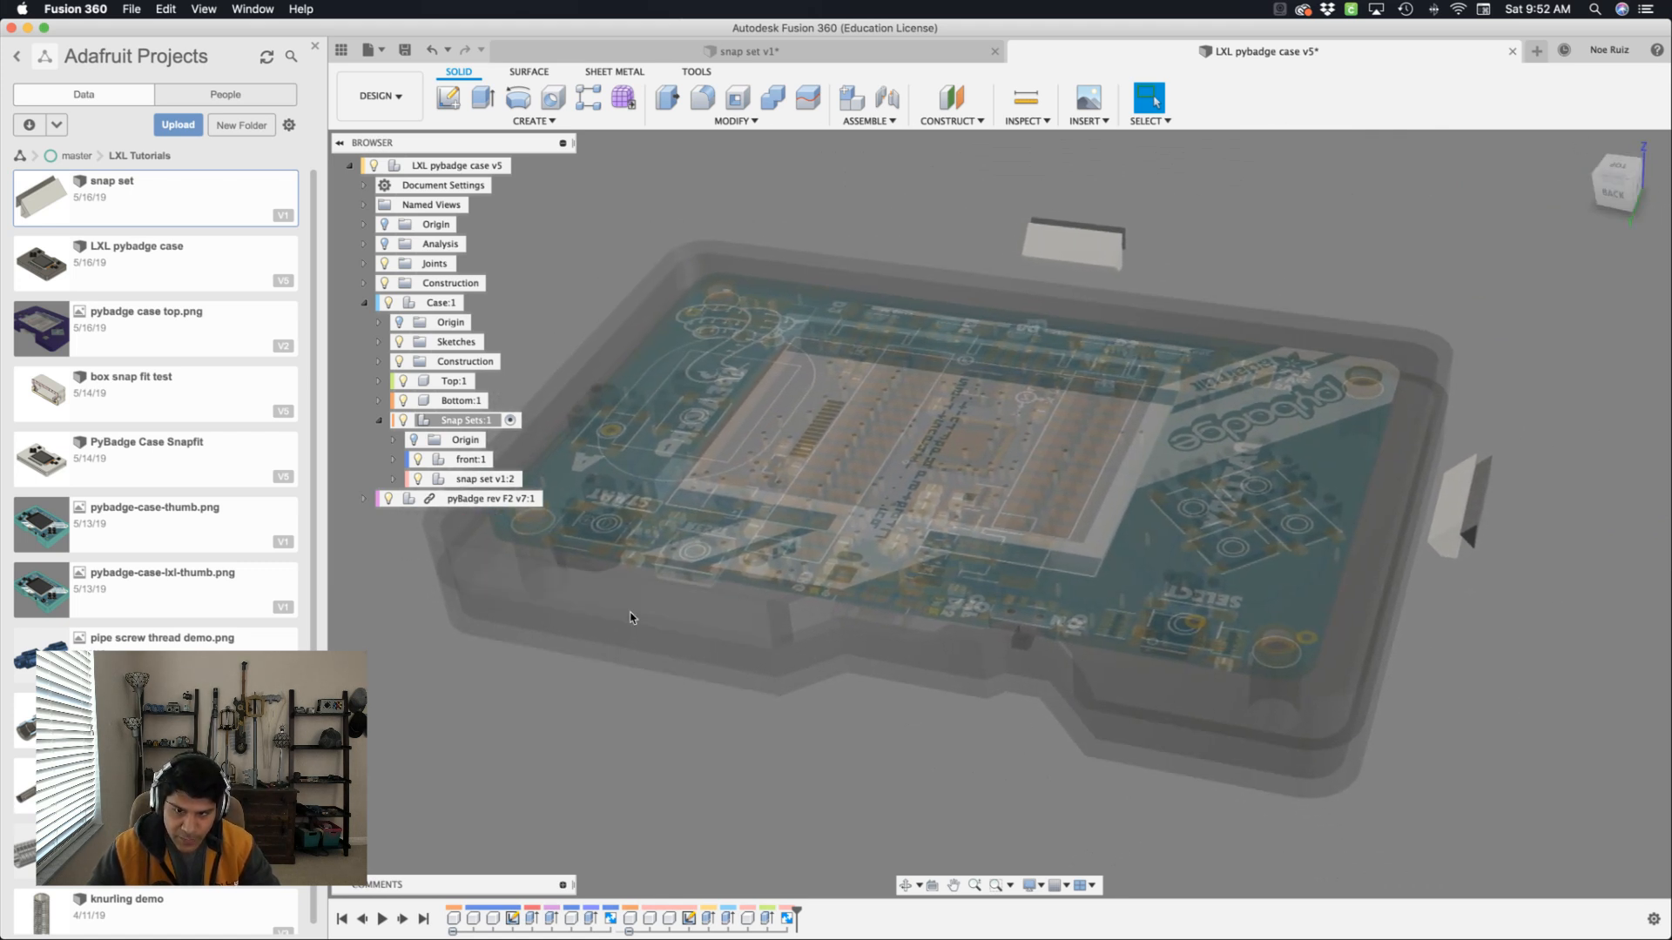
left_click(635, 502)
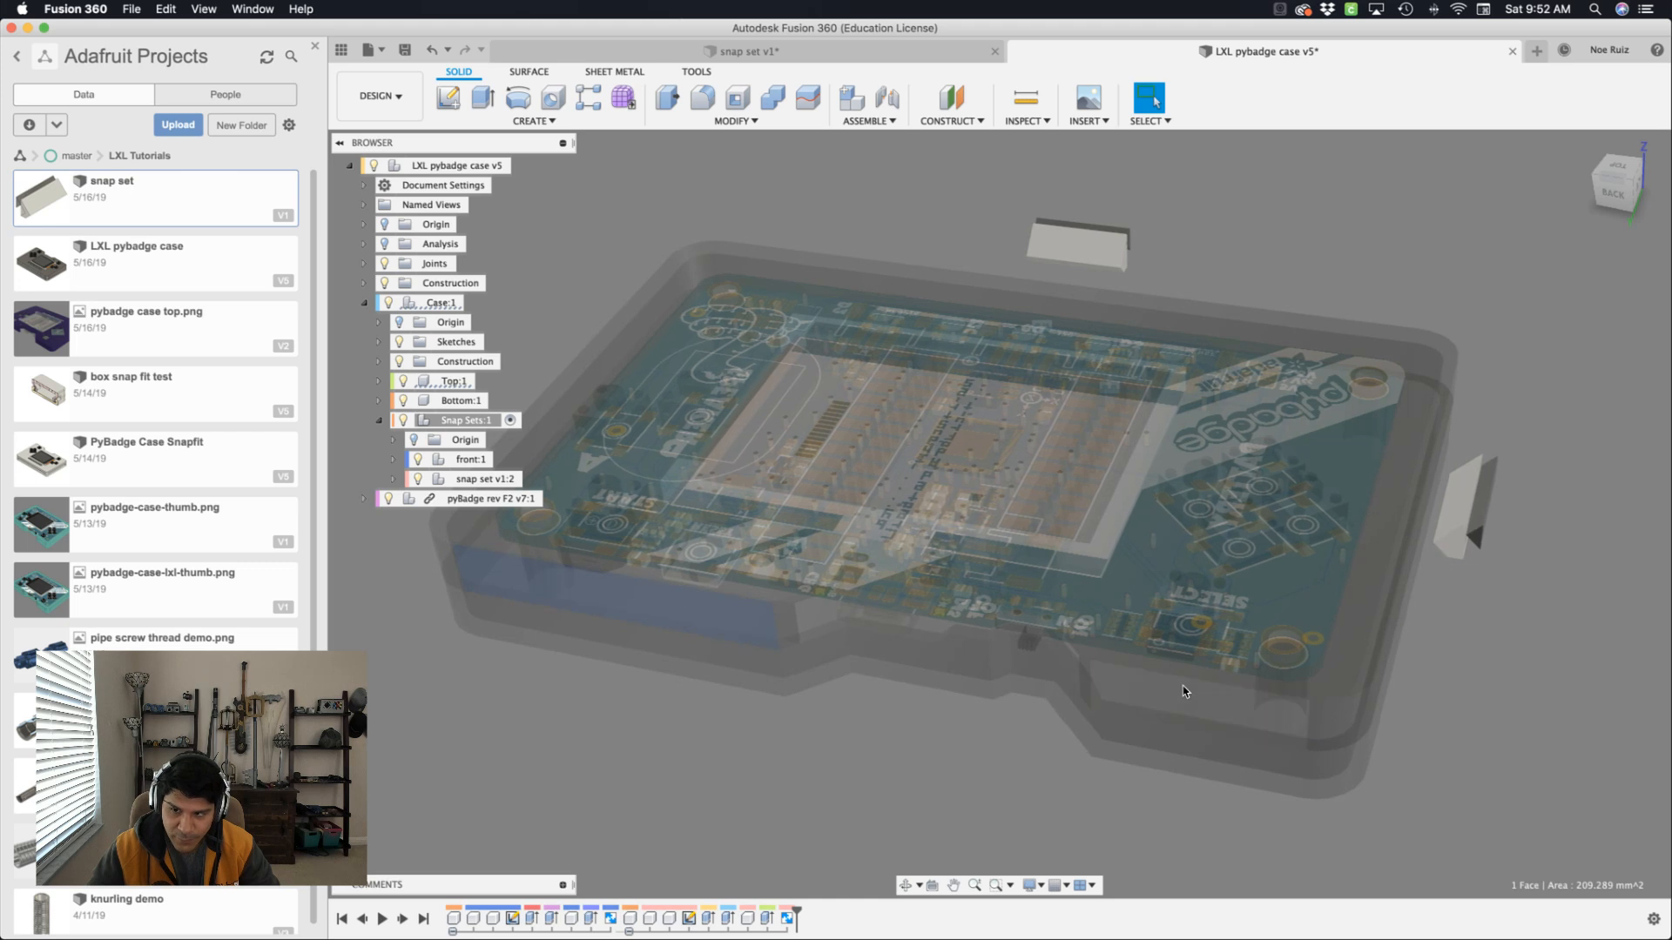
left_click(1184, 691)
left_click(751, 620)
scroll(750, 620, "right", 5, "shift")
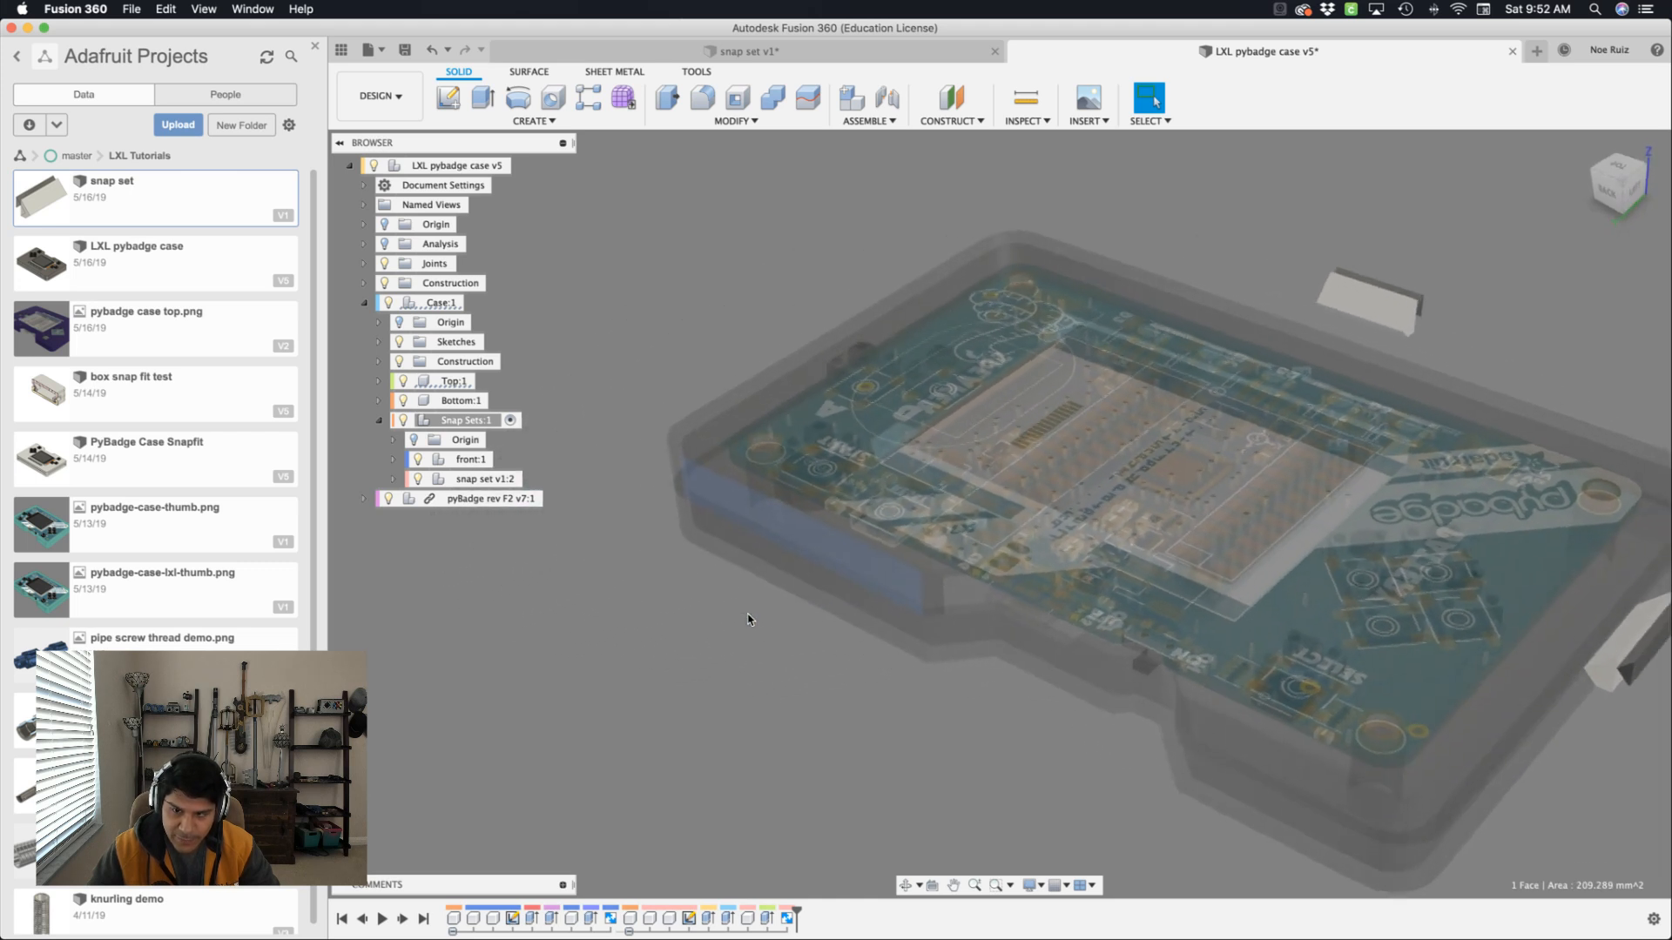
scroll(751, 620, "right", 5, "shift")
left_click(770, 653)
left_click(1183, 764)
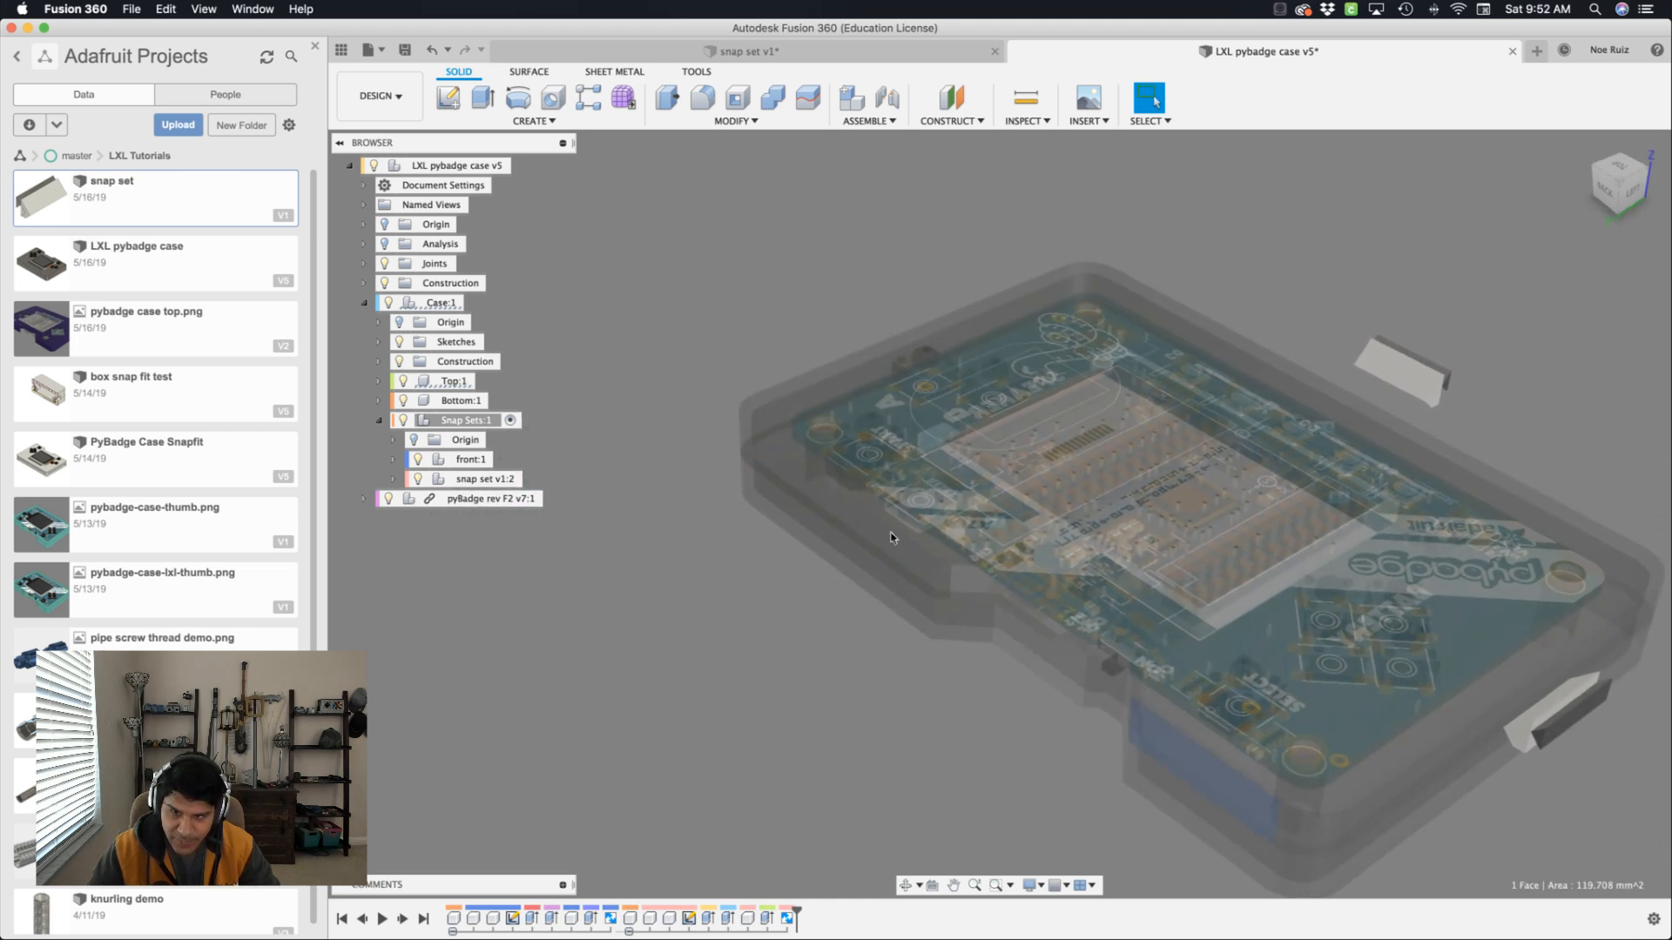
scroll(765, 578, "right", 5, "shift")
left_click(624, 528)
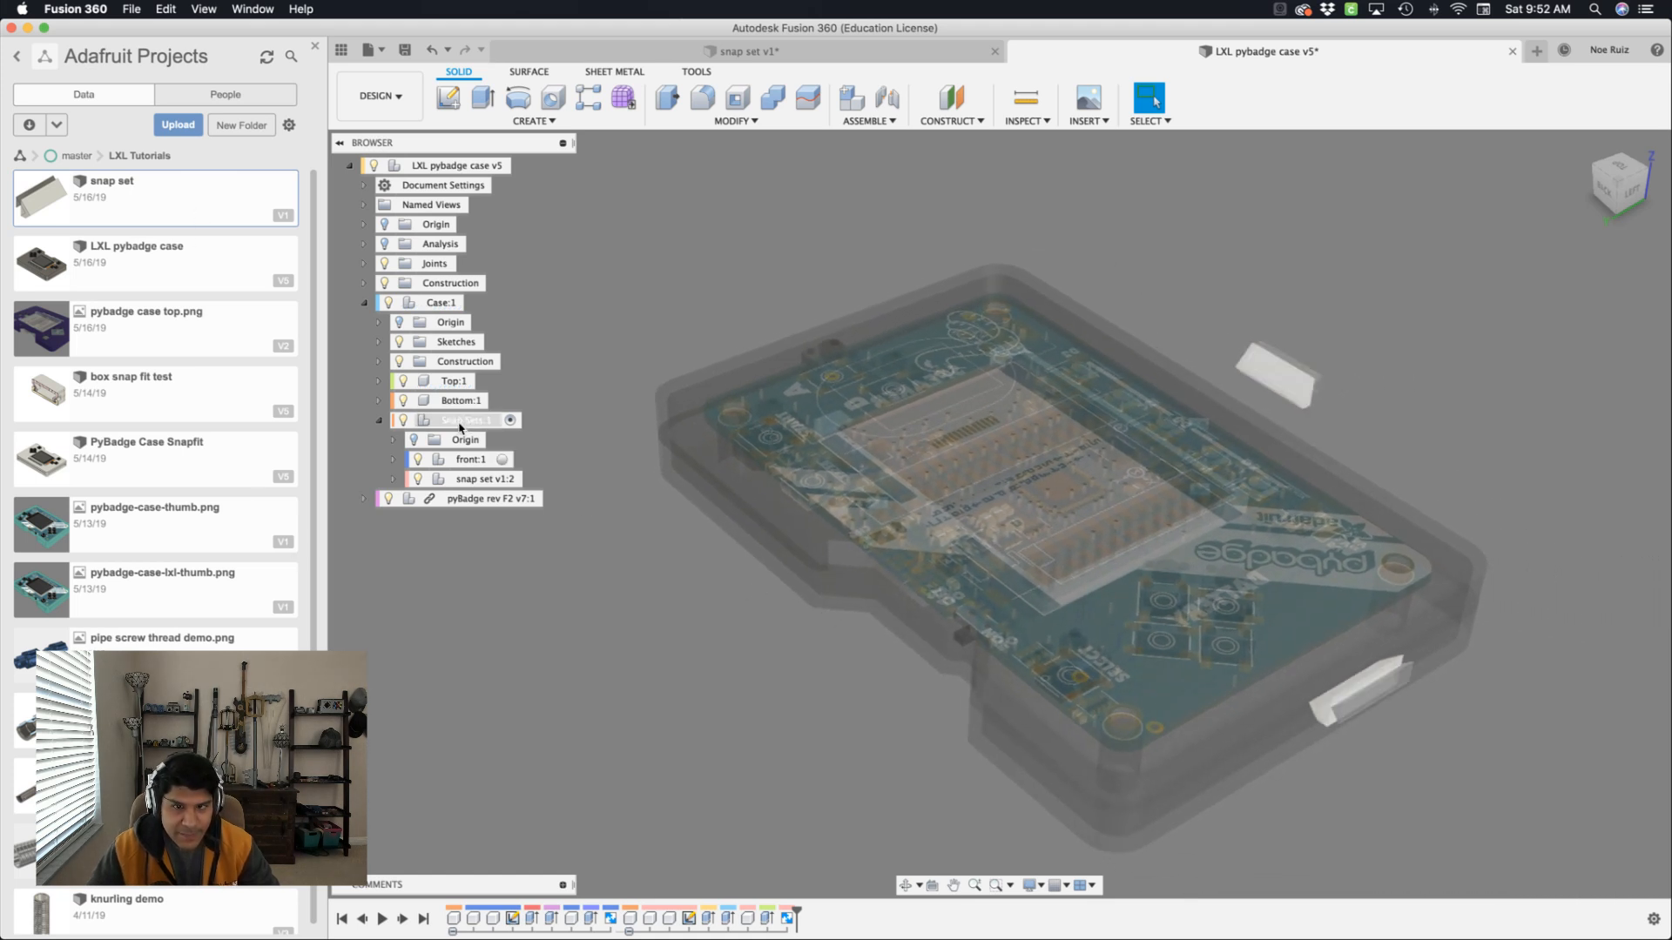
Insert a third snap set into the Snap Sets component, rotate it, and move it -75 mm in X and 26 mm in Y outside the back wall.
right_click(197, 198)
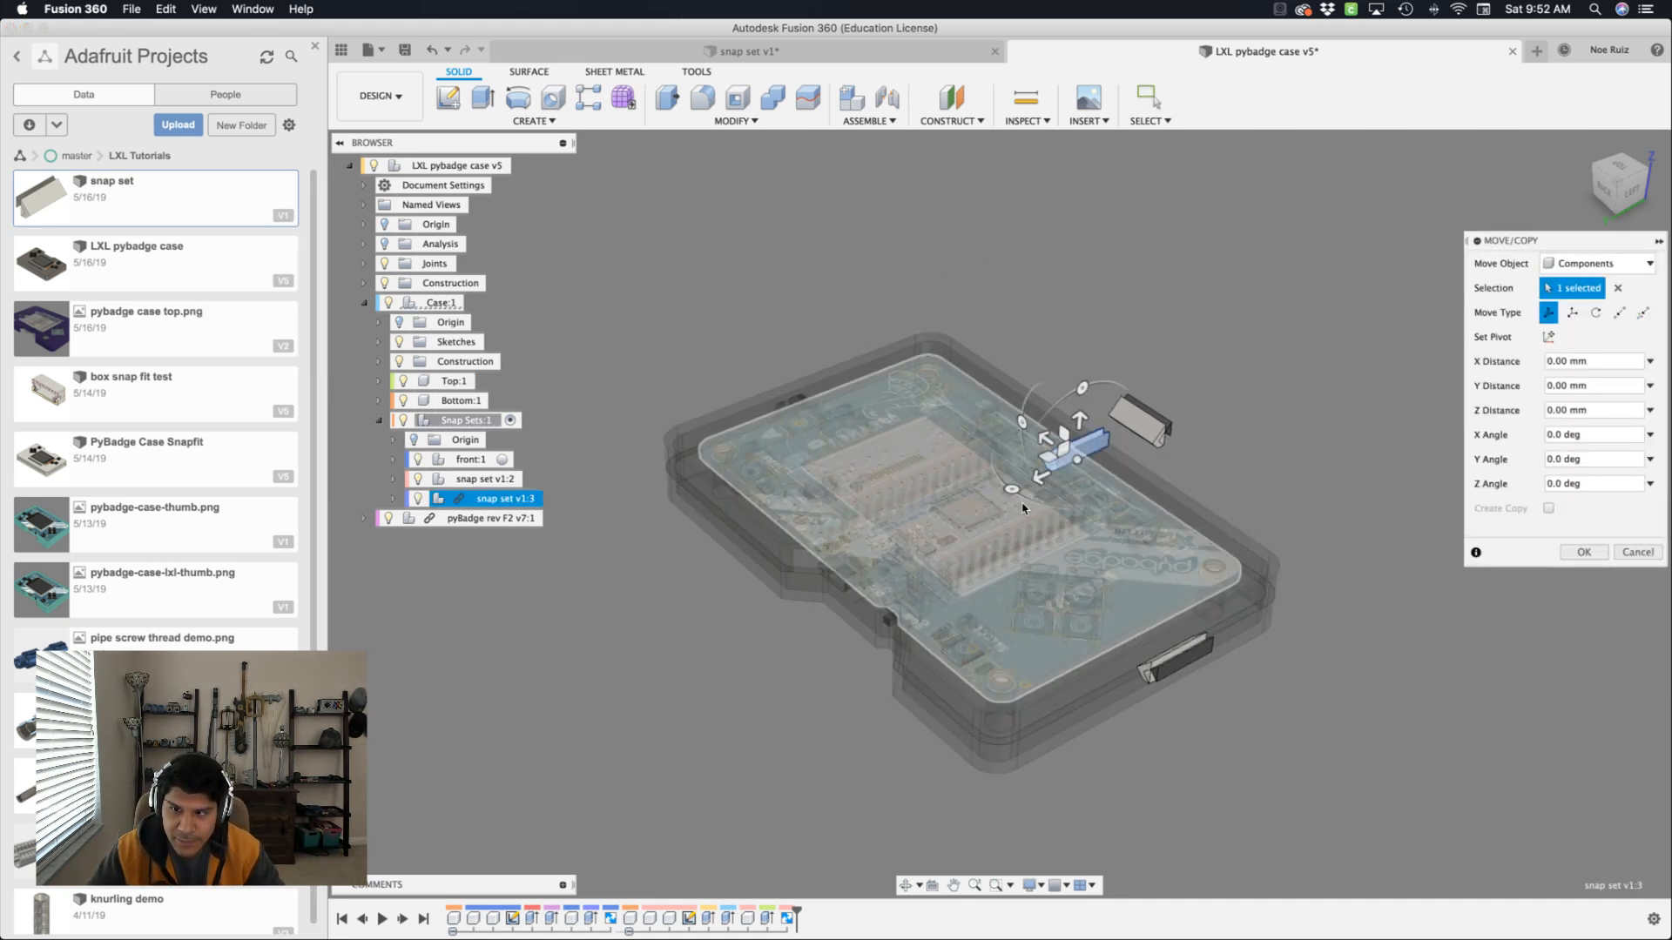
left_click_drag(1011, 493, 1017, 413)
left_click_drag(1109, 460, 756, 583)
scroll(756, 583, "up", 6)
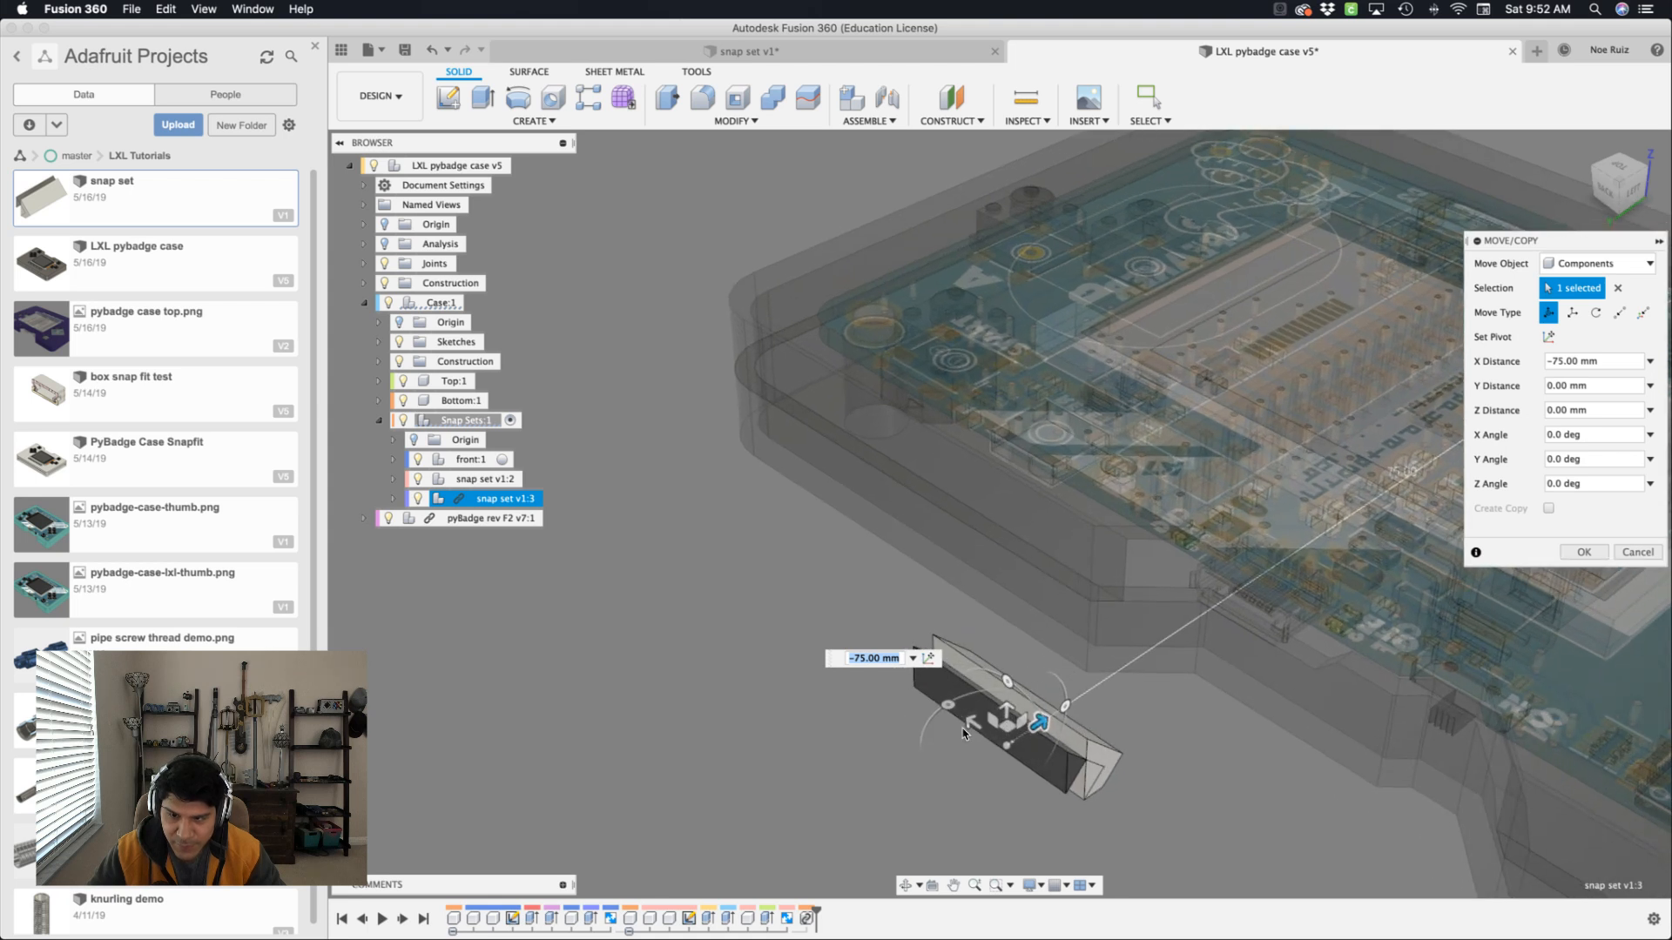
left_click_drag(968, 741, 710, 557)
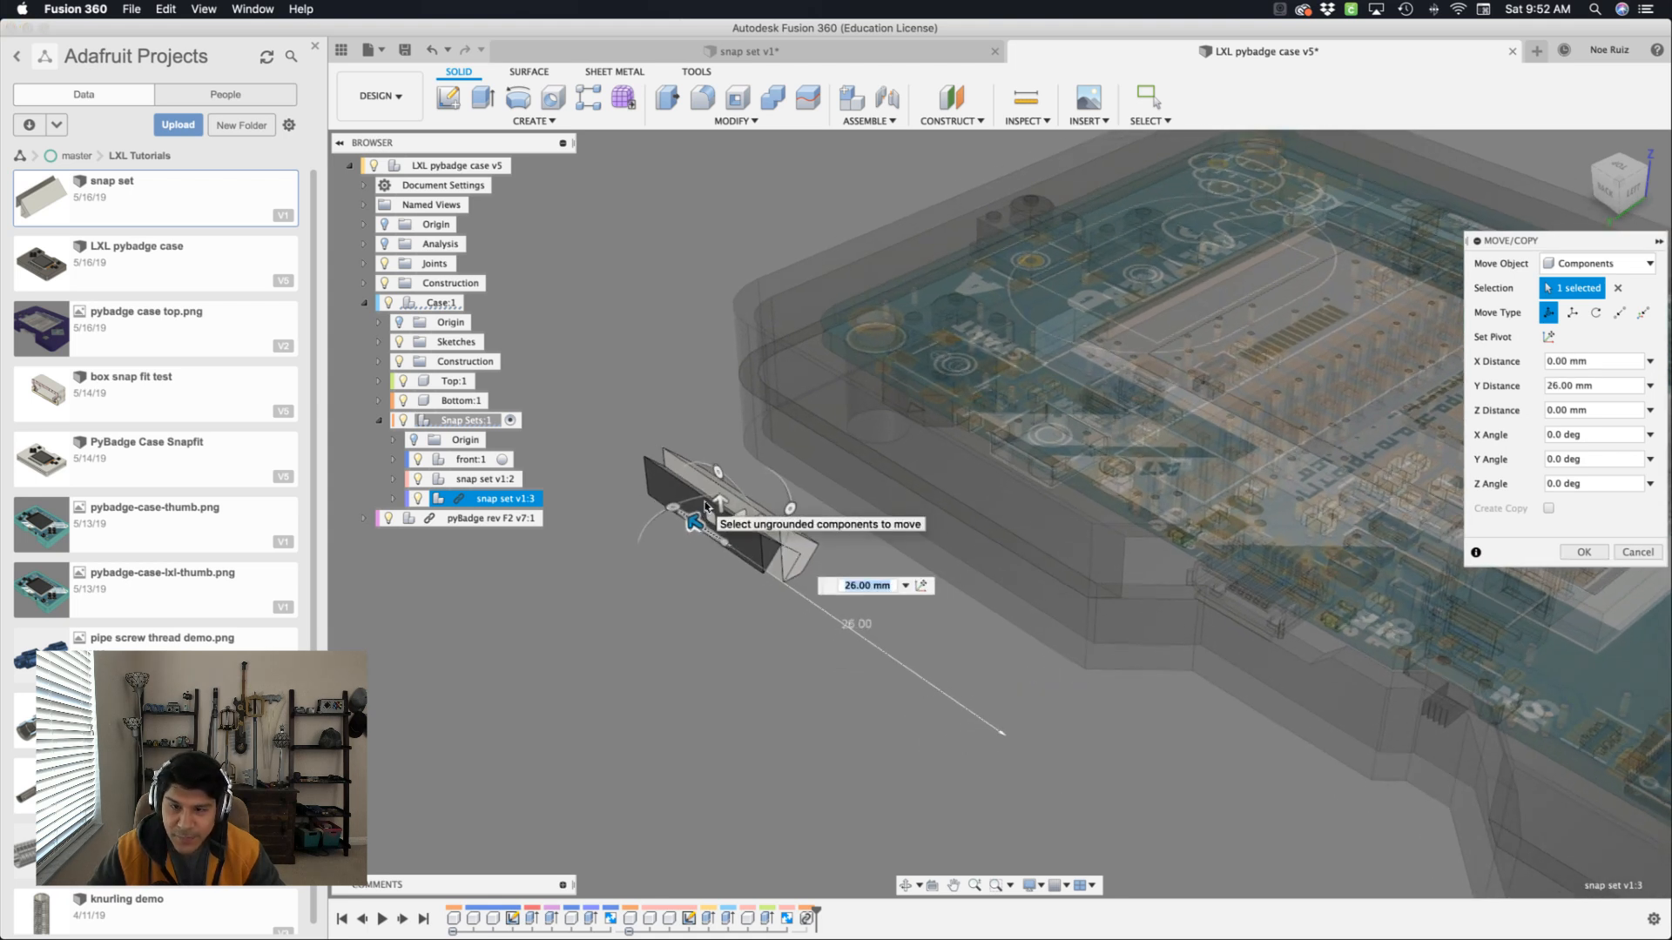
middle_click_drag(714, 564, 714, 558, "shift")
key("Return")
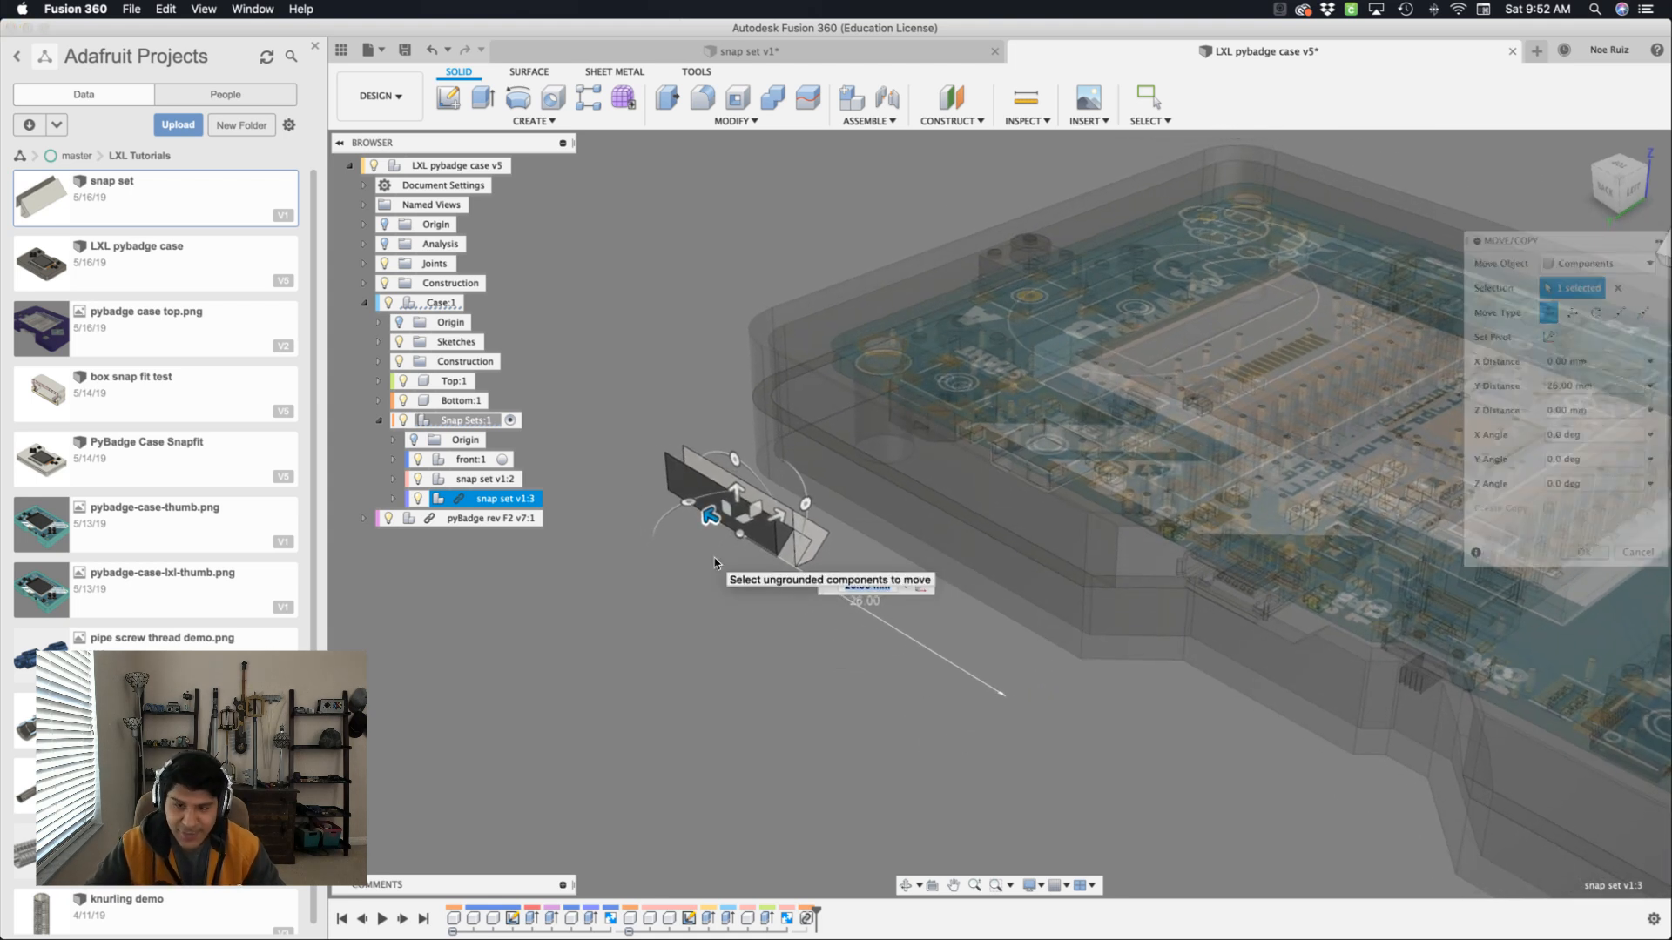
Break the third snap set's link to its source design and rename the component back right.
right_click(514, 498)
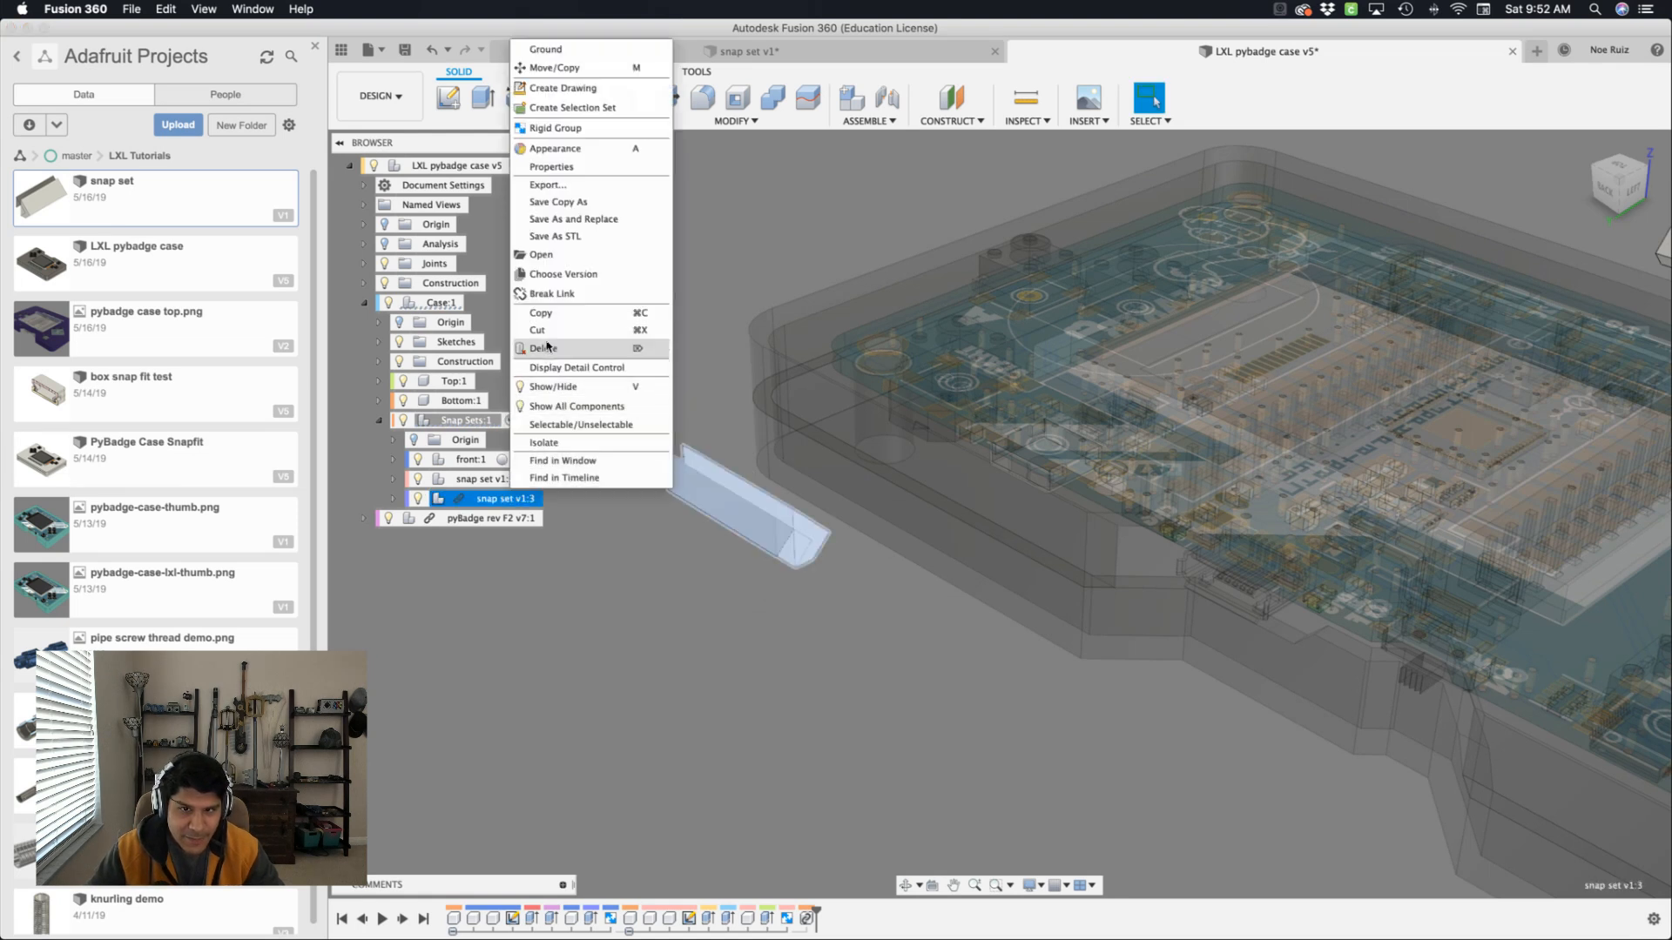
left_click(550, 297)
right_click(511, 503)
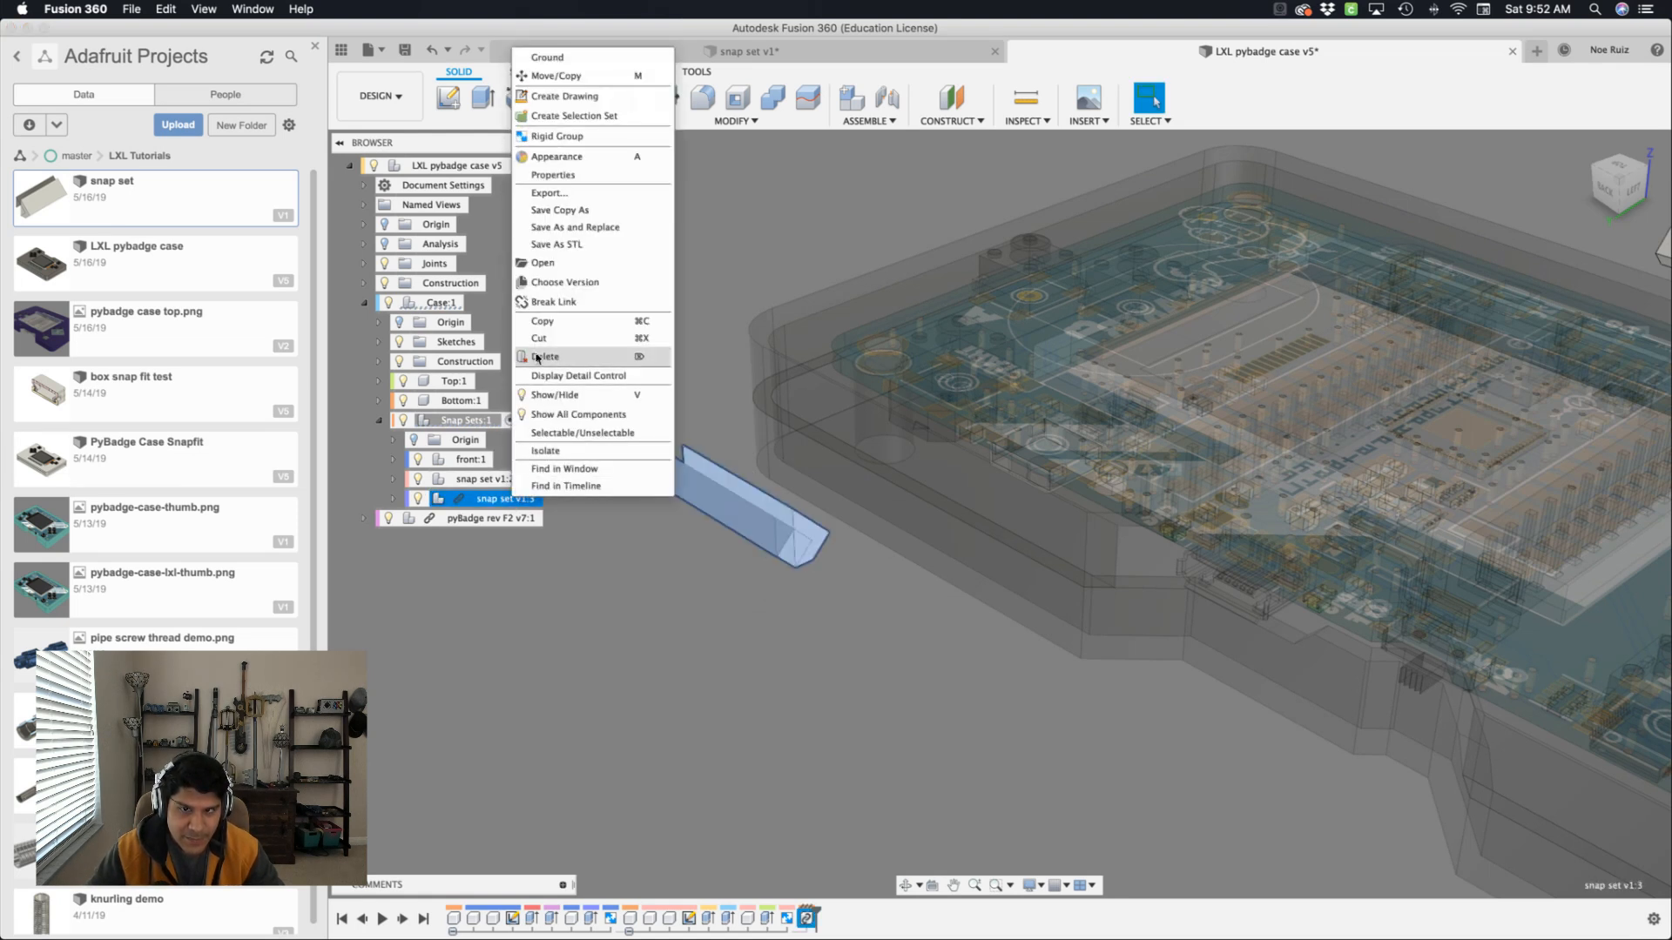
left_click(553, 298)
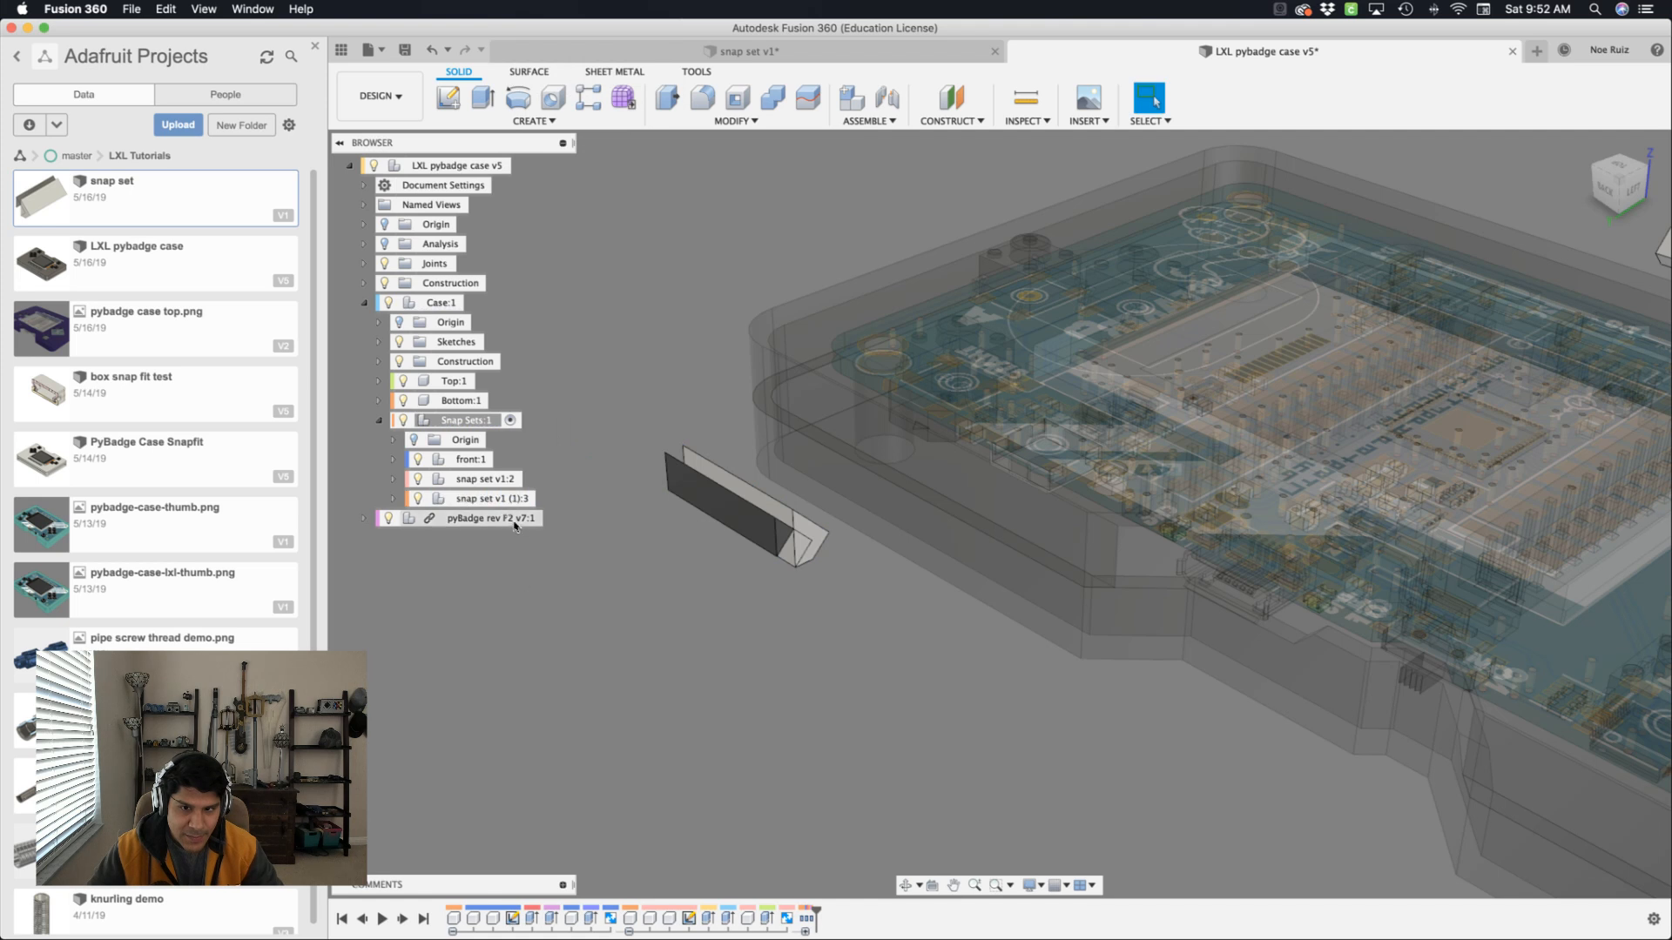
left_click(484, 479)
left_click(487, 501)
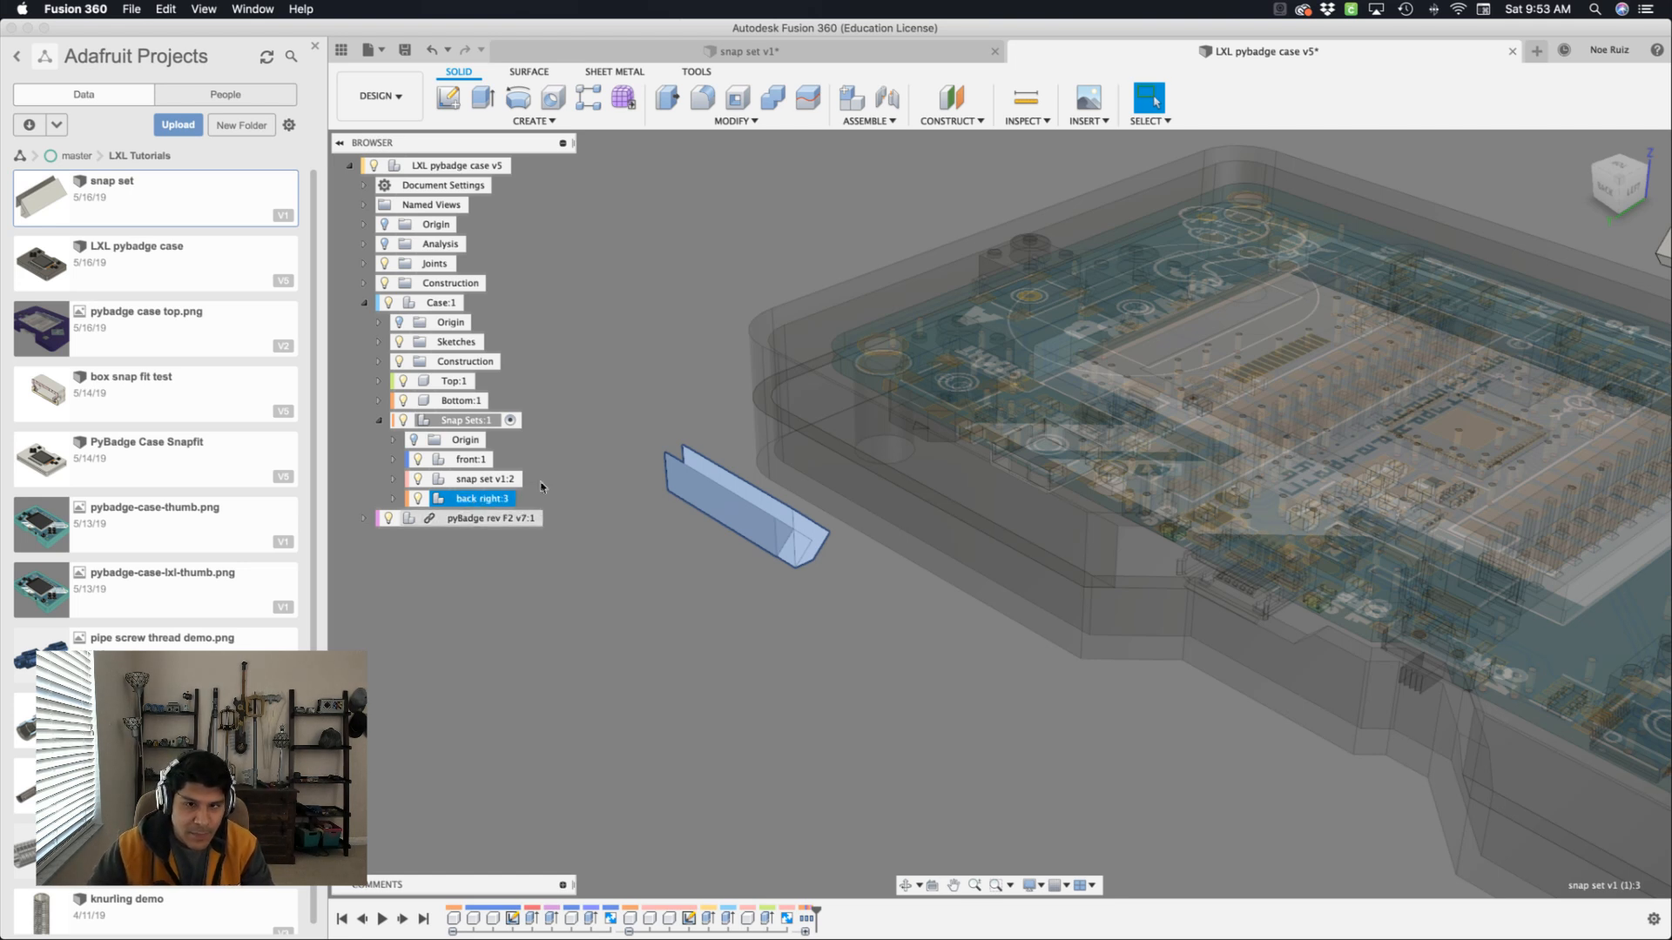
key("Return")
Rename the second snap set component left and check the position of the back right set around the case.
left_click(480, 480)
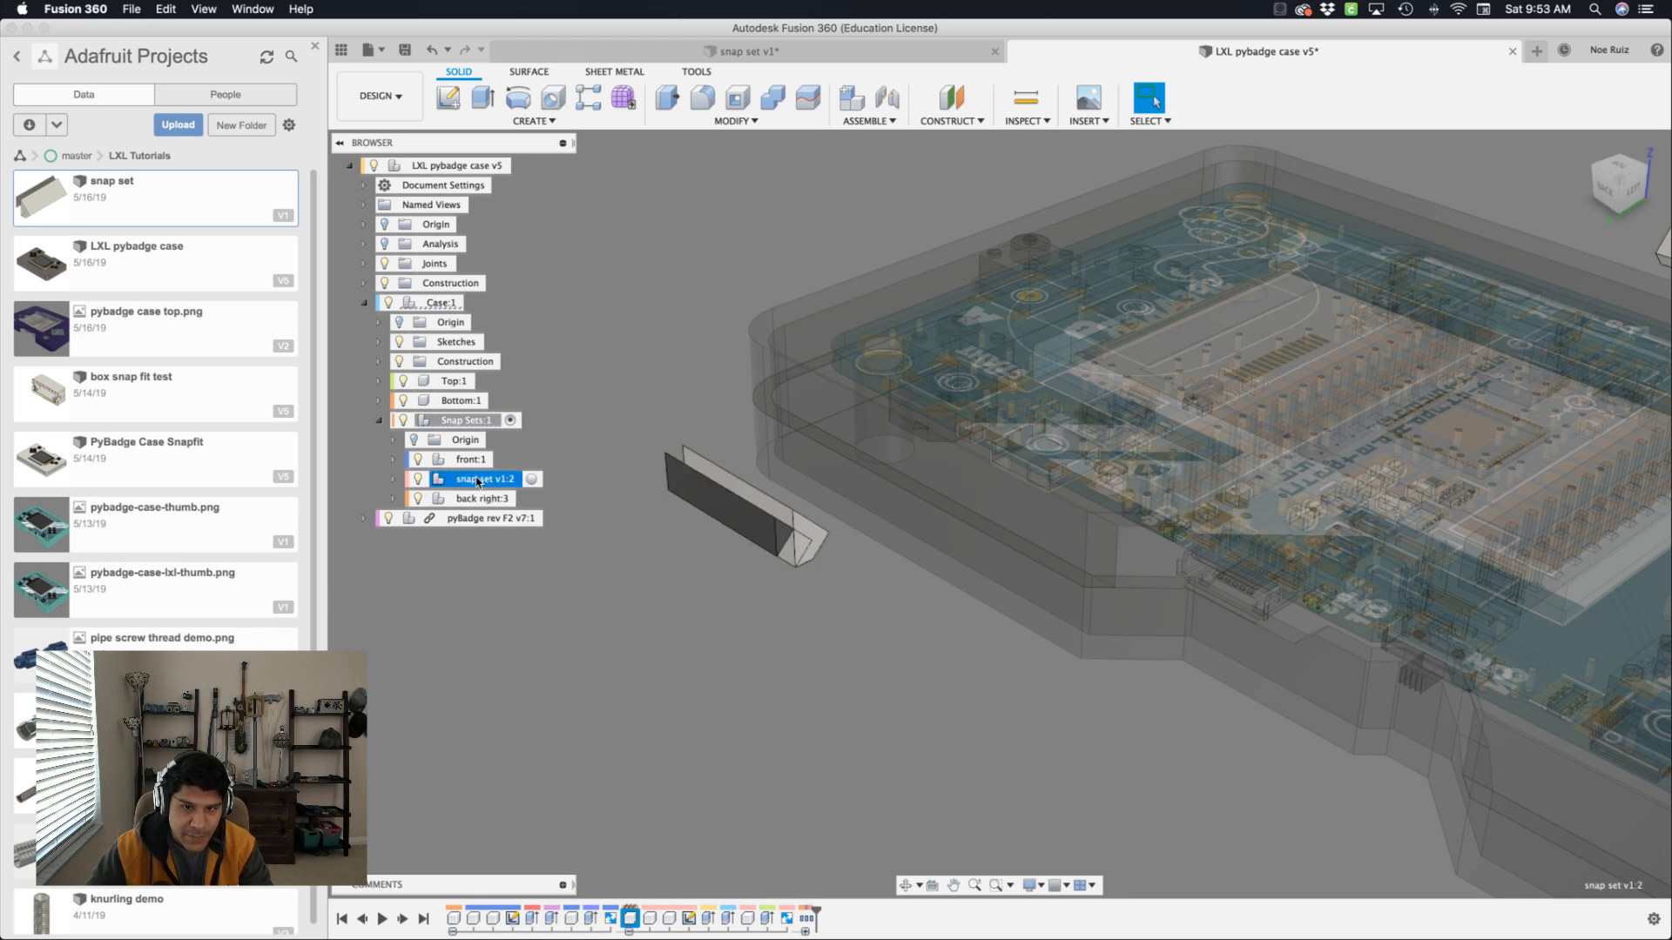
scroll(513, 498, "down", 6)
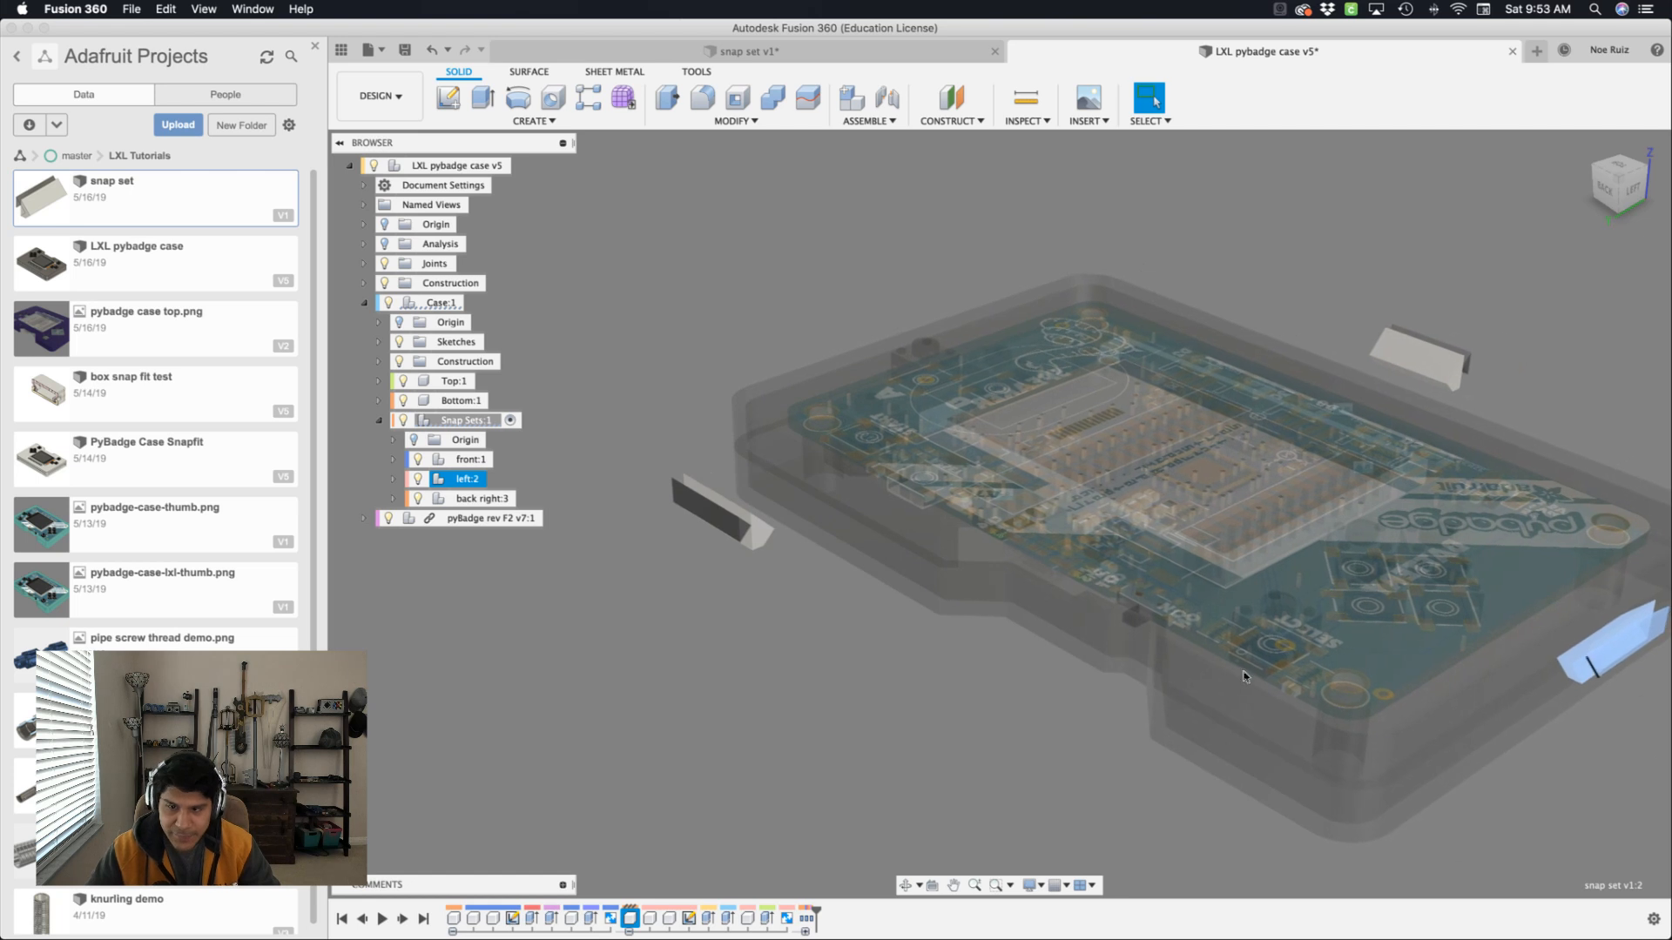
left_click(482, 498)
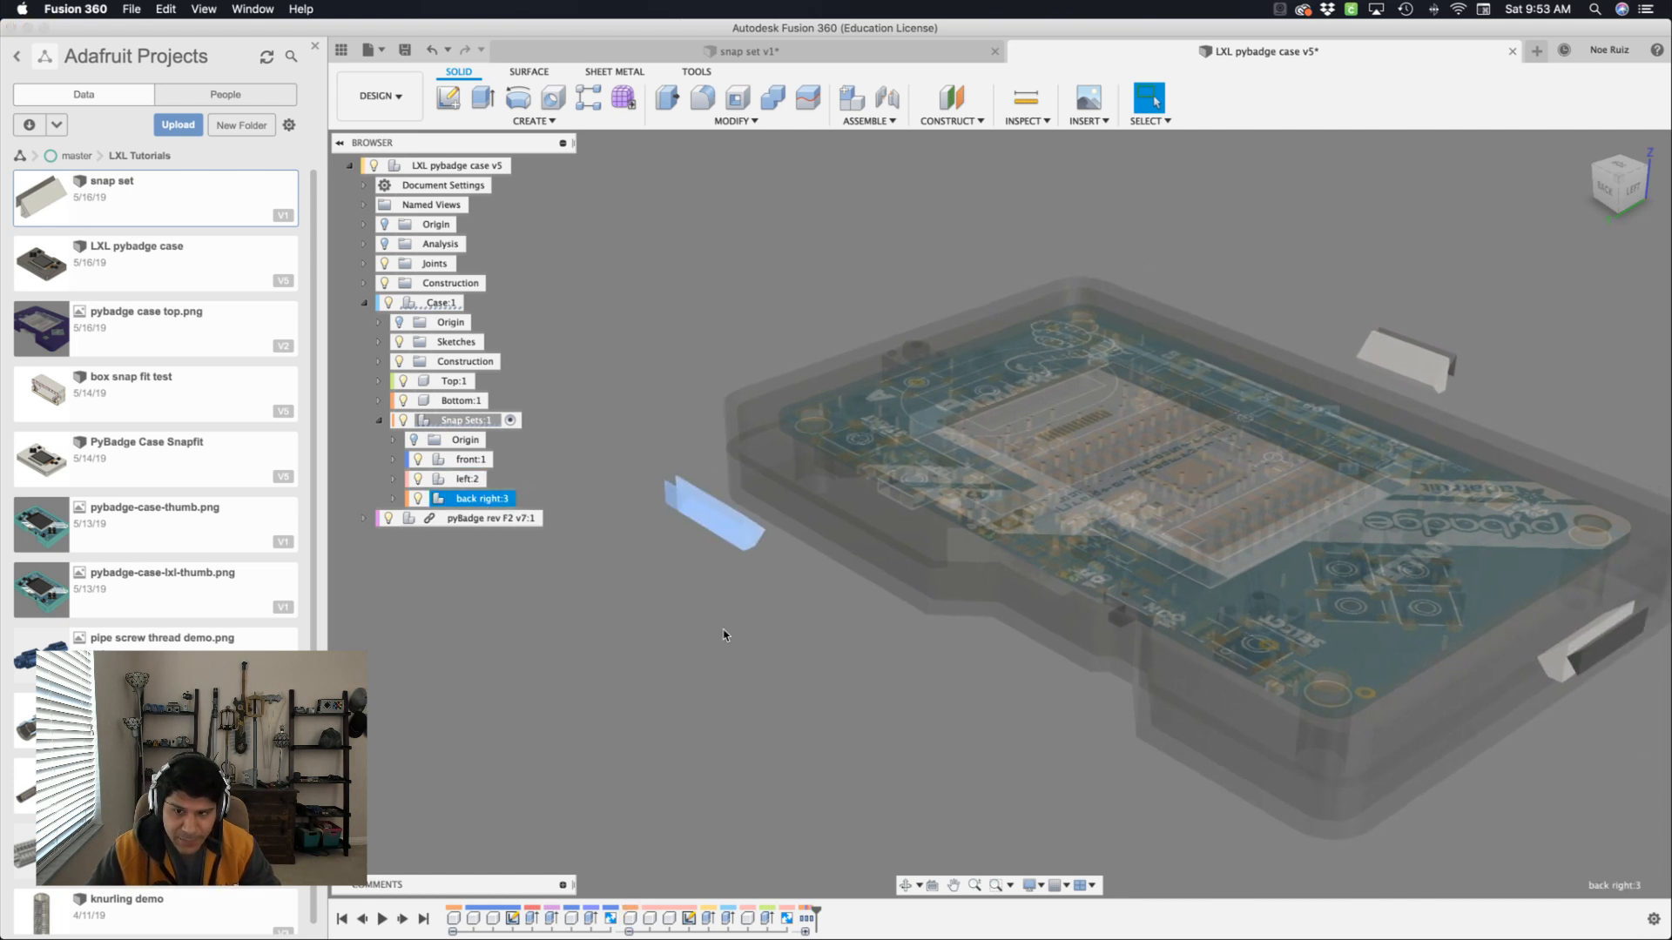
middle_click_drag(723, 636, 1055, 664, "shift")
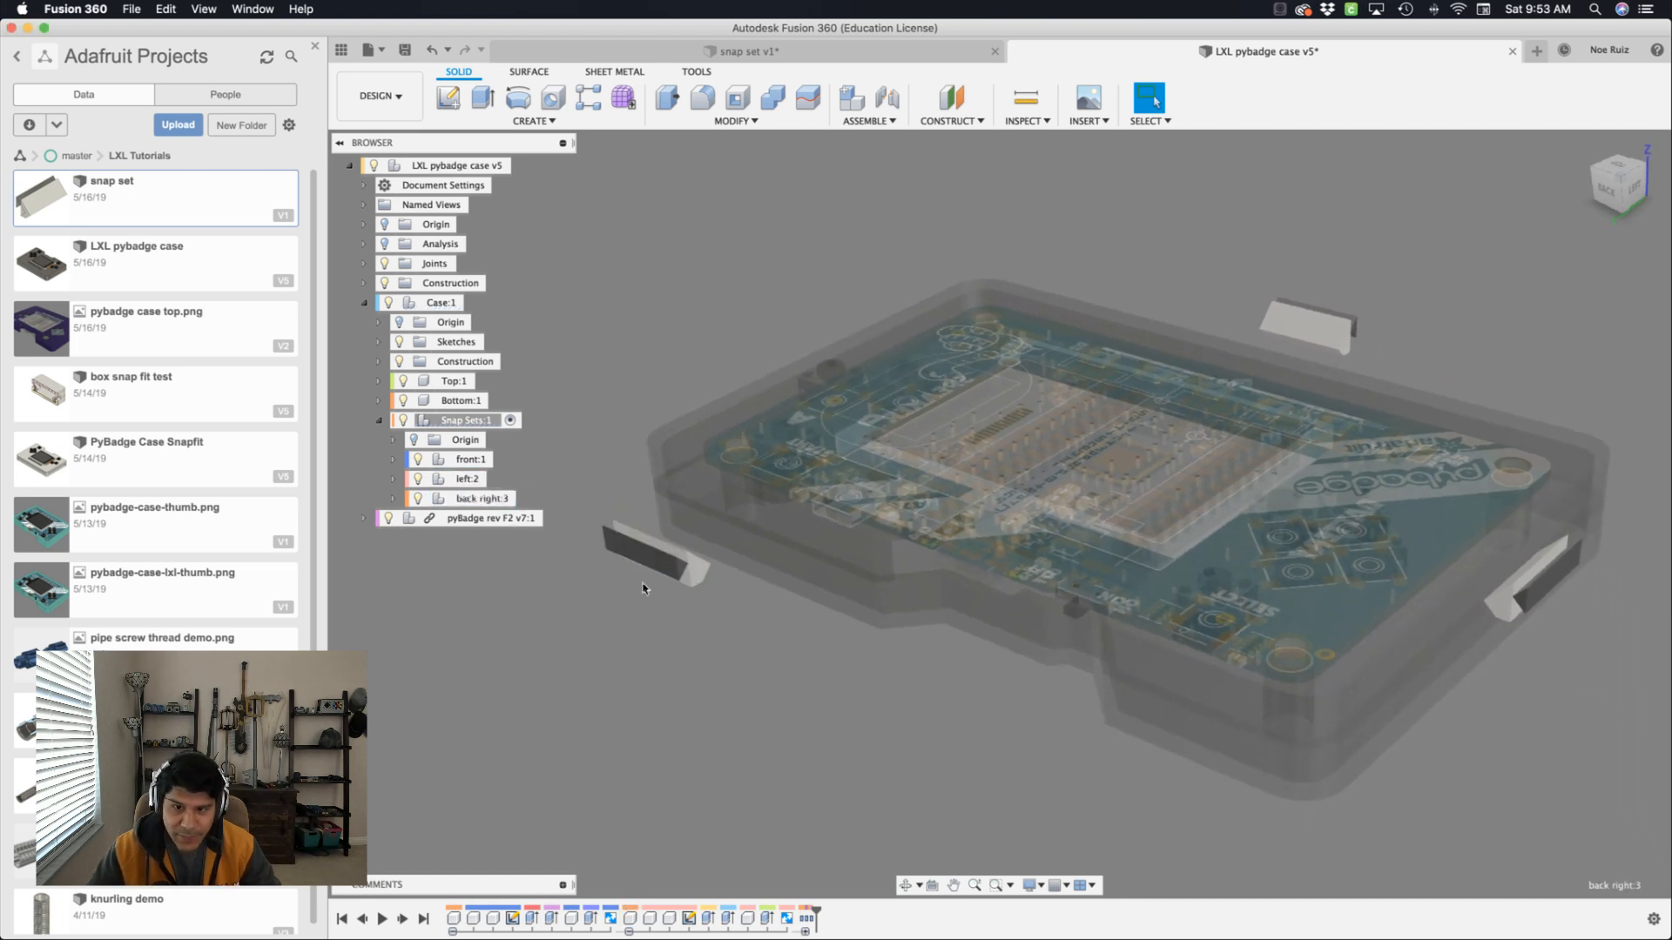
key("Escape")
left_click(1219, 702)
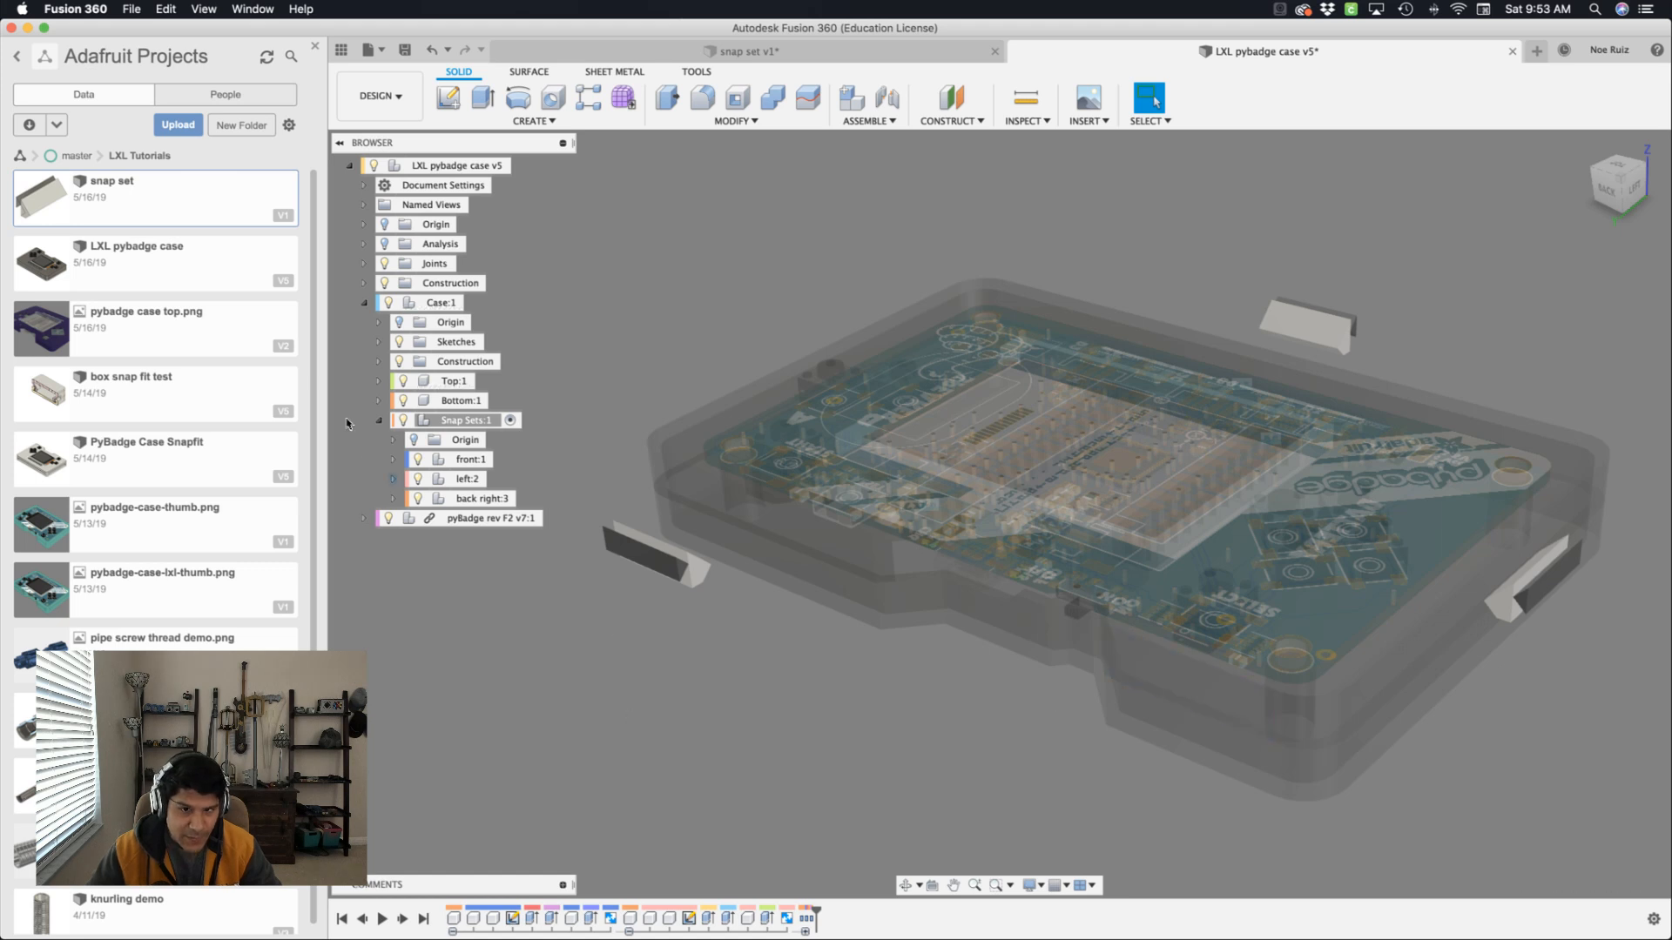
Insert a fourth snap set, rotate it 270 degrees about Z, and place it outside the other back wall section with a -35 mm Y move.
right_click(208, 213)
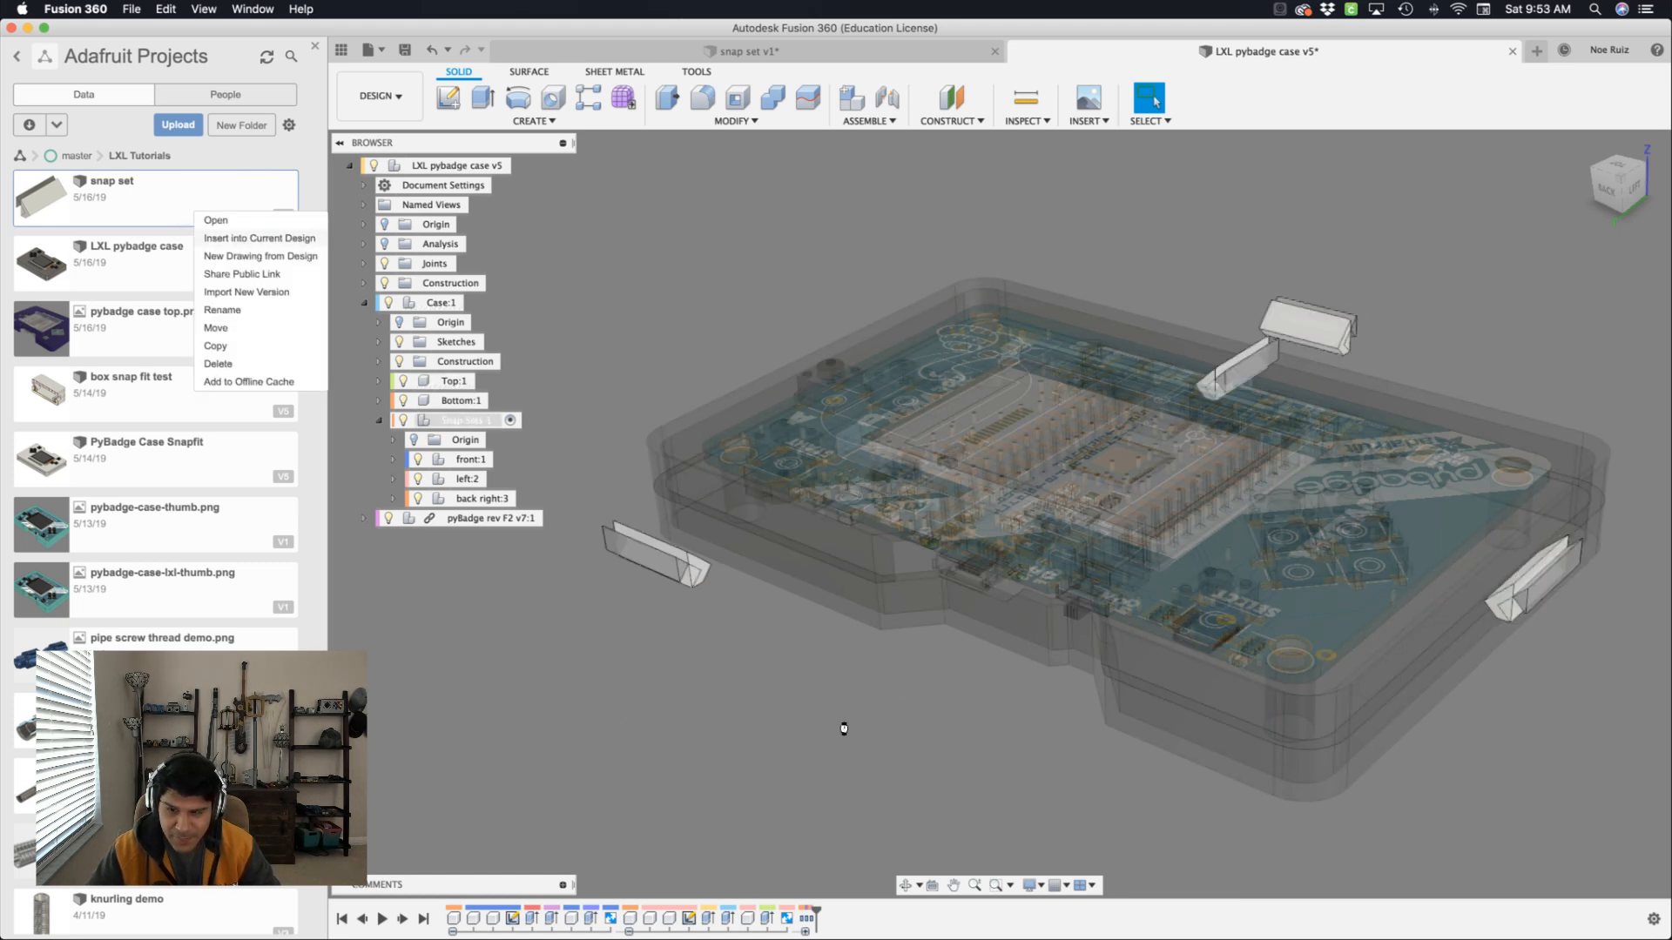
scroll(840, 727, "down", 5)
left_click(259, 237)
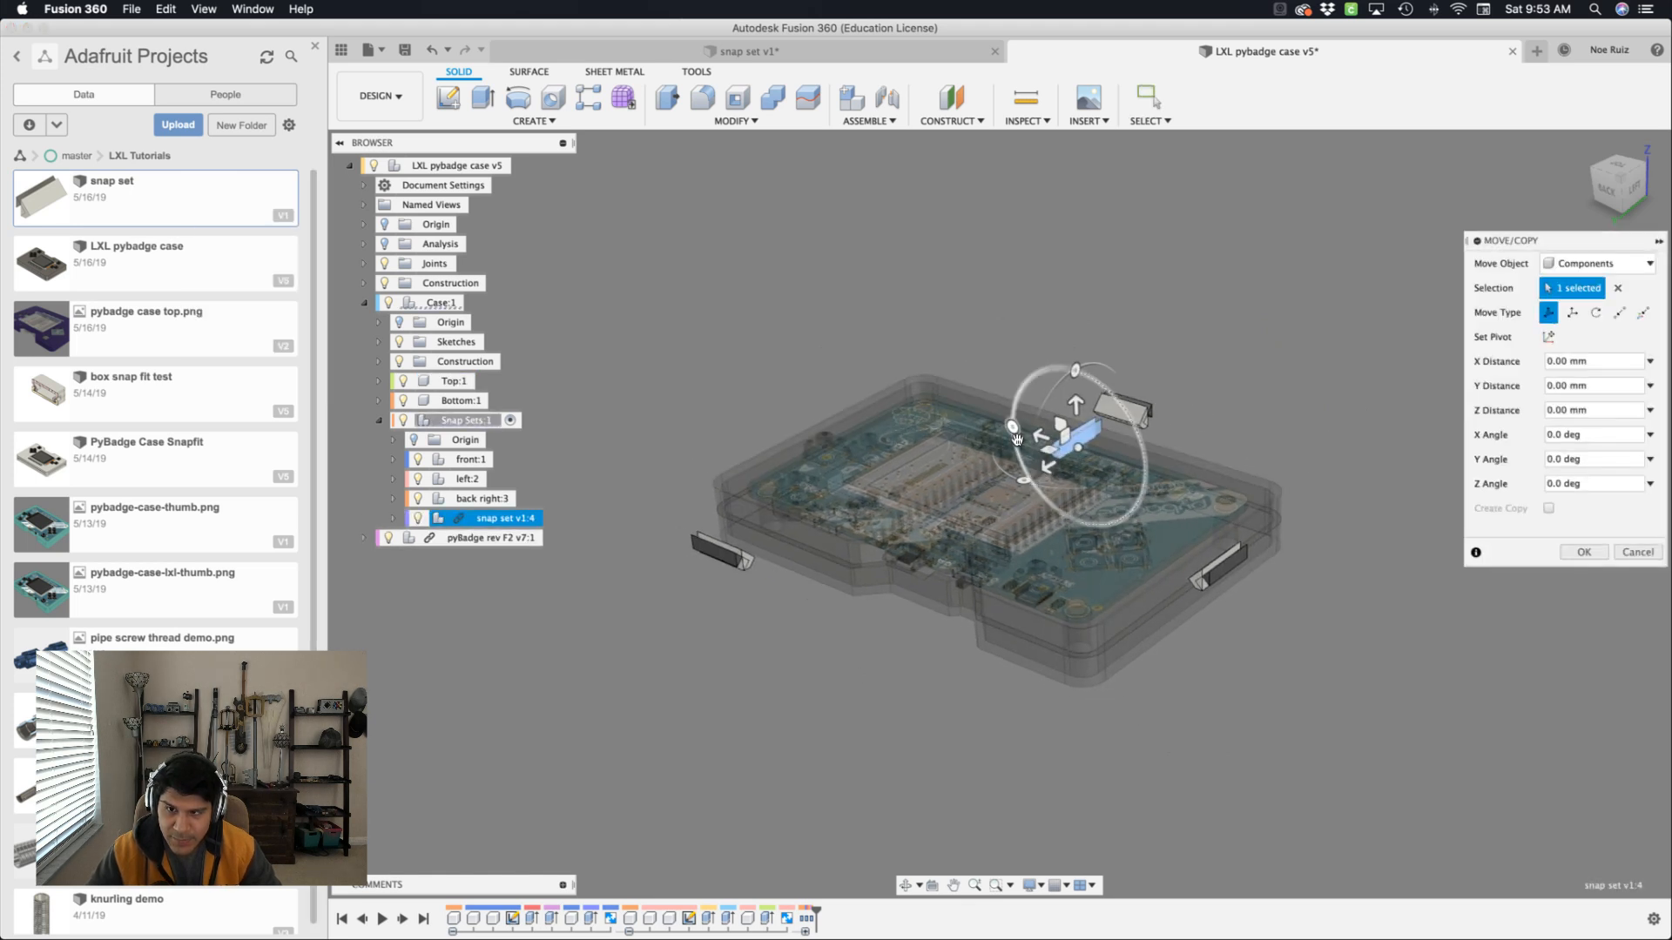
left_click_drag(1013, 465, 995, 420)
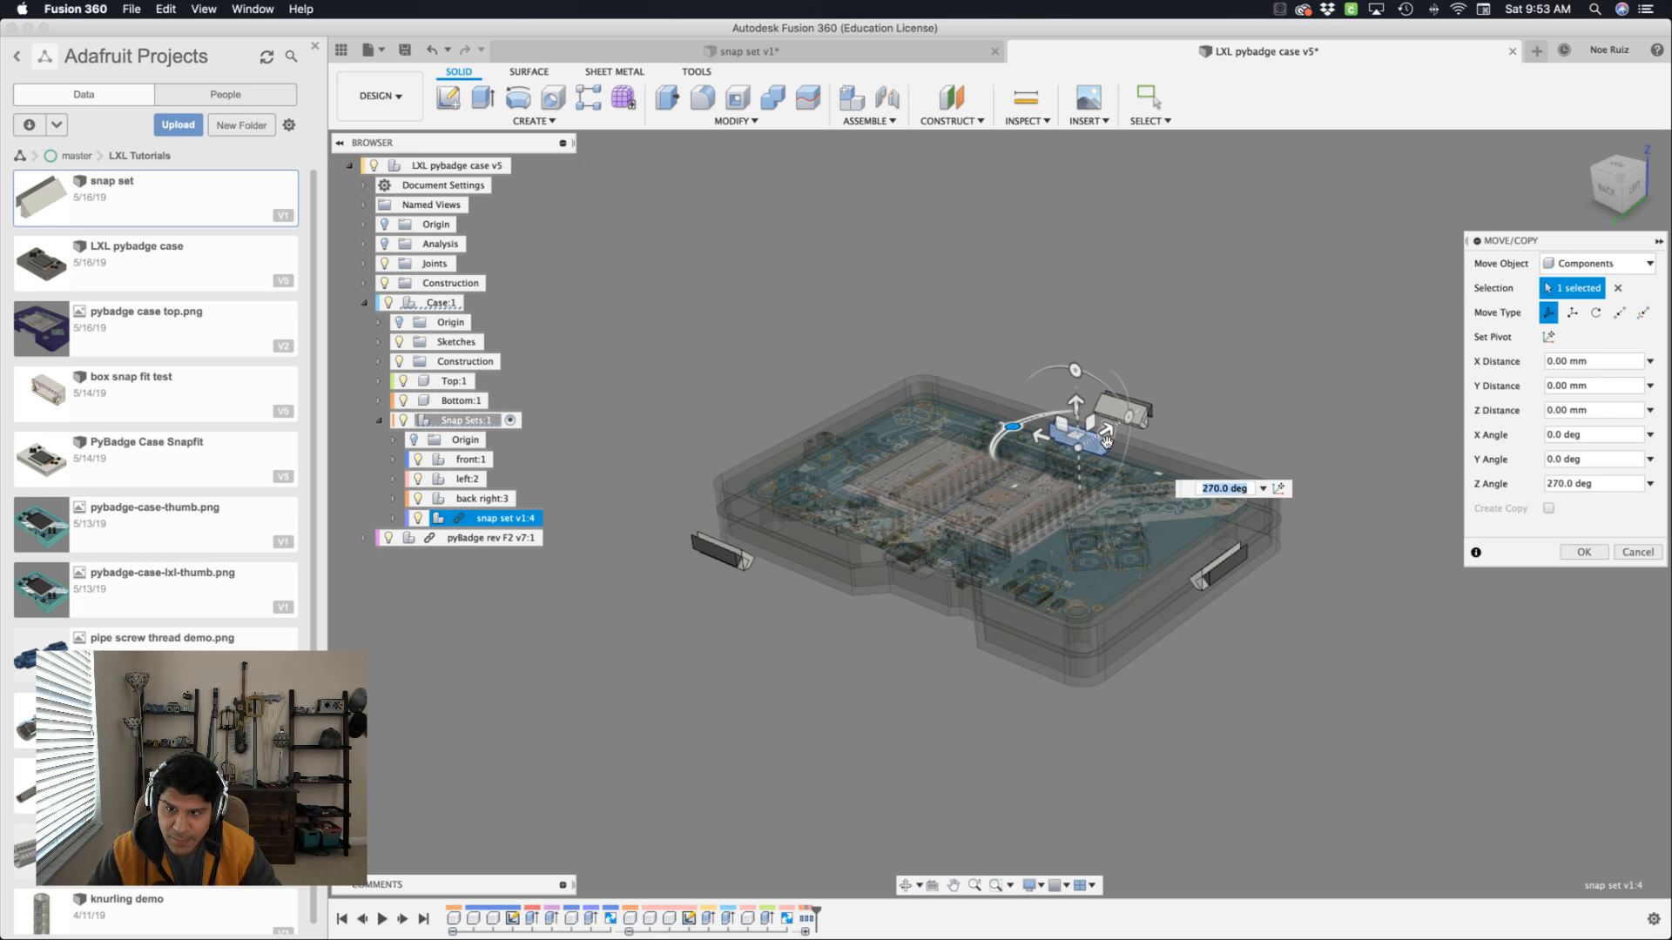
left_click_drag(1105, 441, 955, 637)
scroll(957, 640, "up", 5)
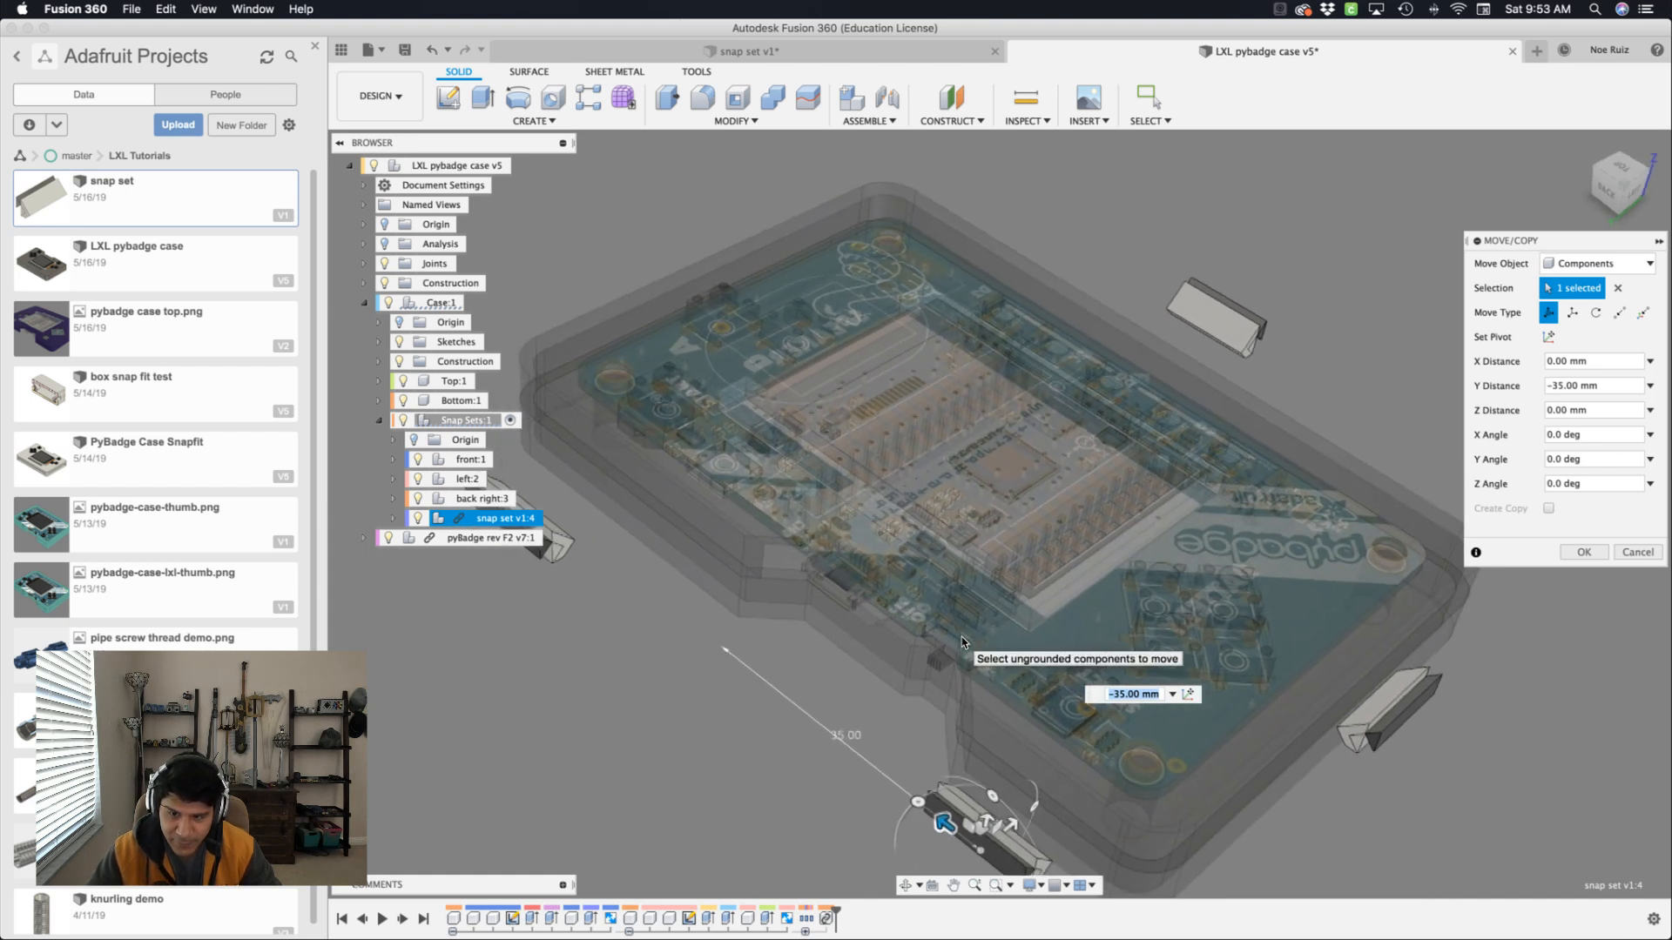
scroll(962, 643, "down", 2)
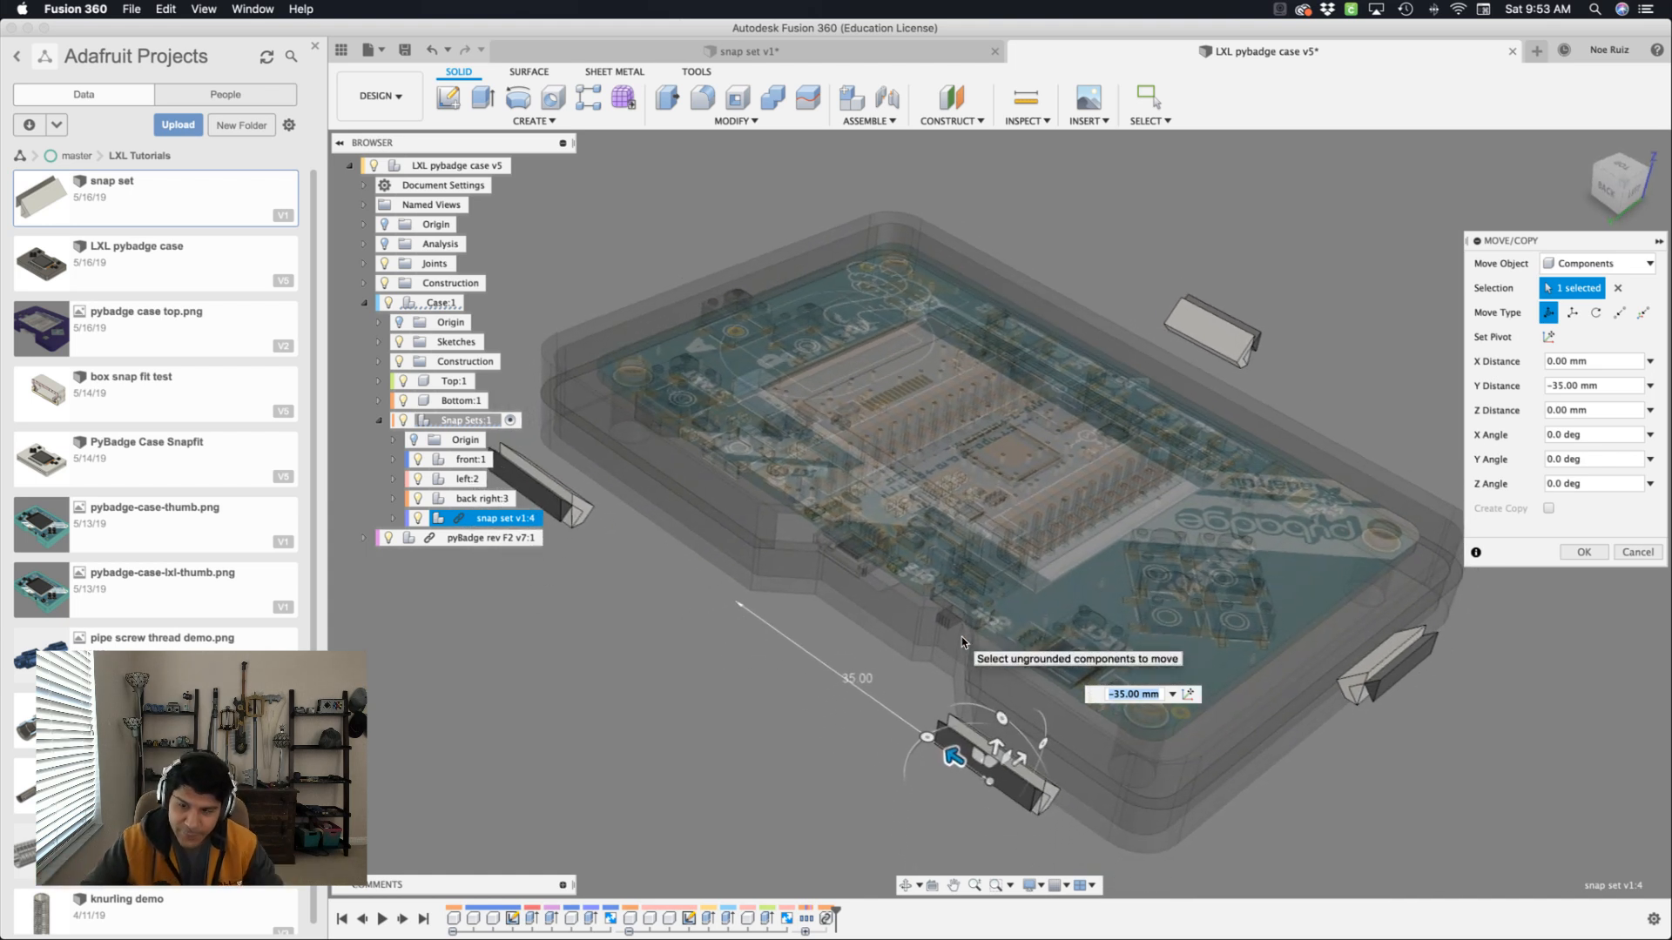
key("Return")
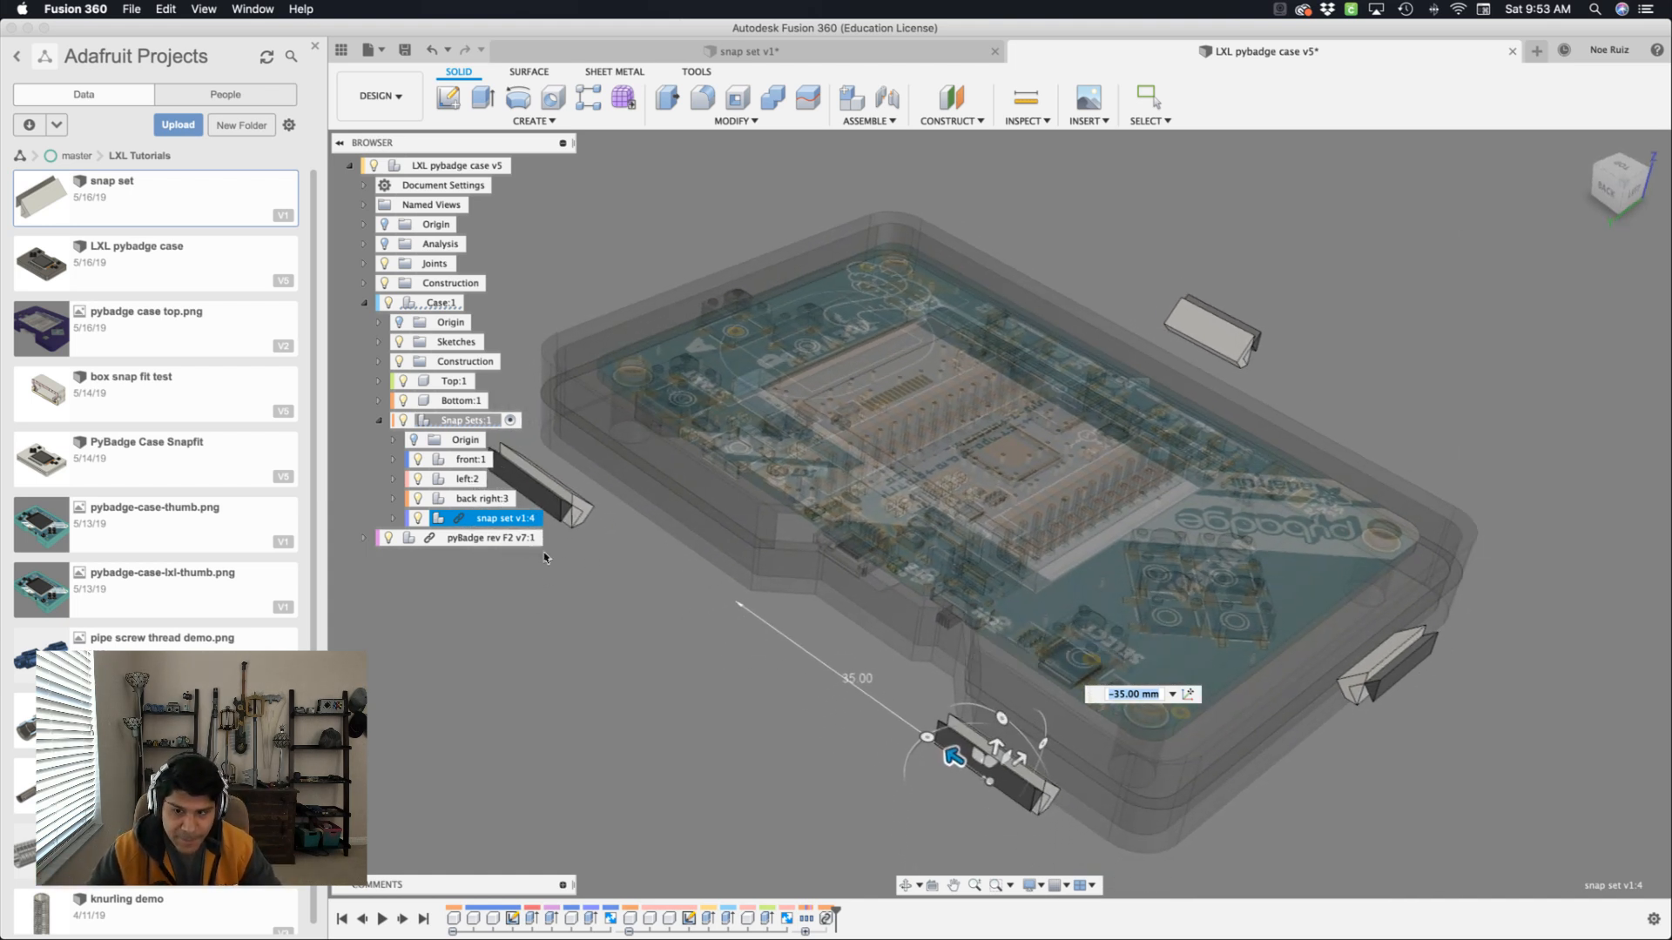
middle_click_drag(619, 761, 612, 730, "shift")
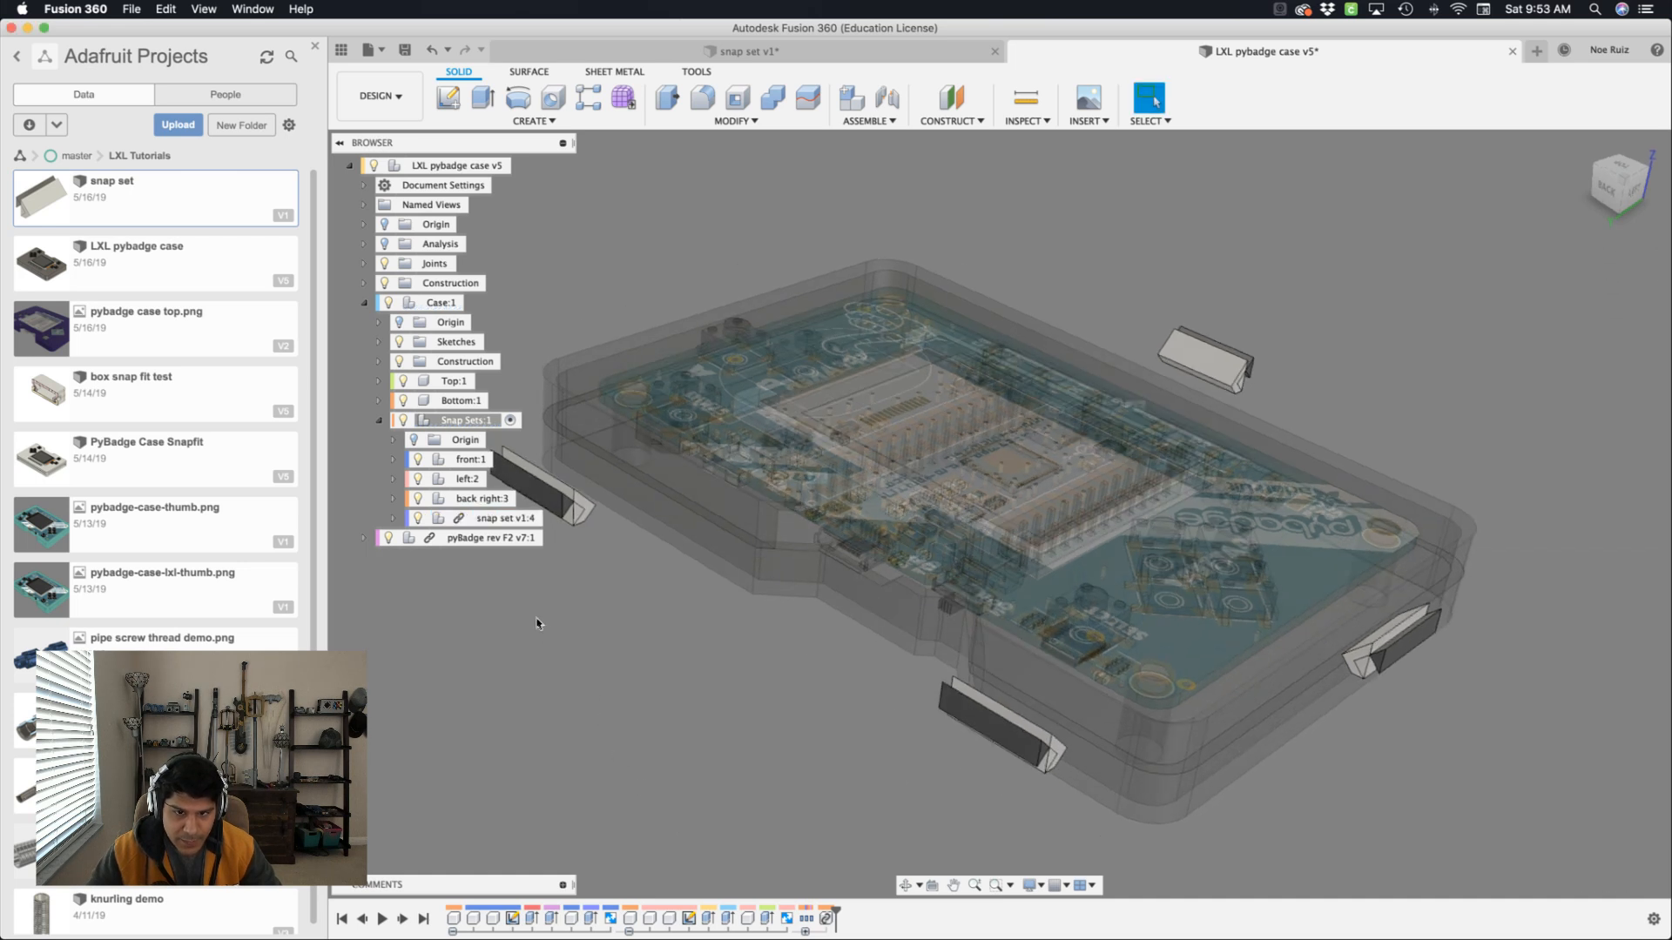
Break the fourth snap set's link to its source design and rename the component back left.
right_click(504, 530)
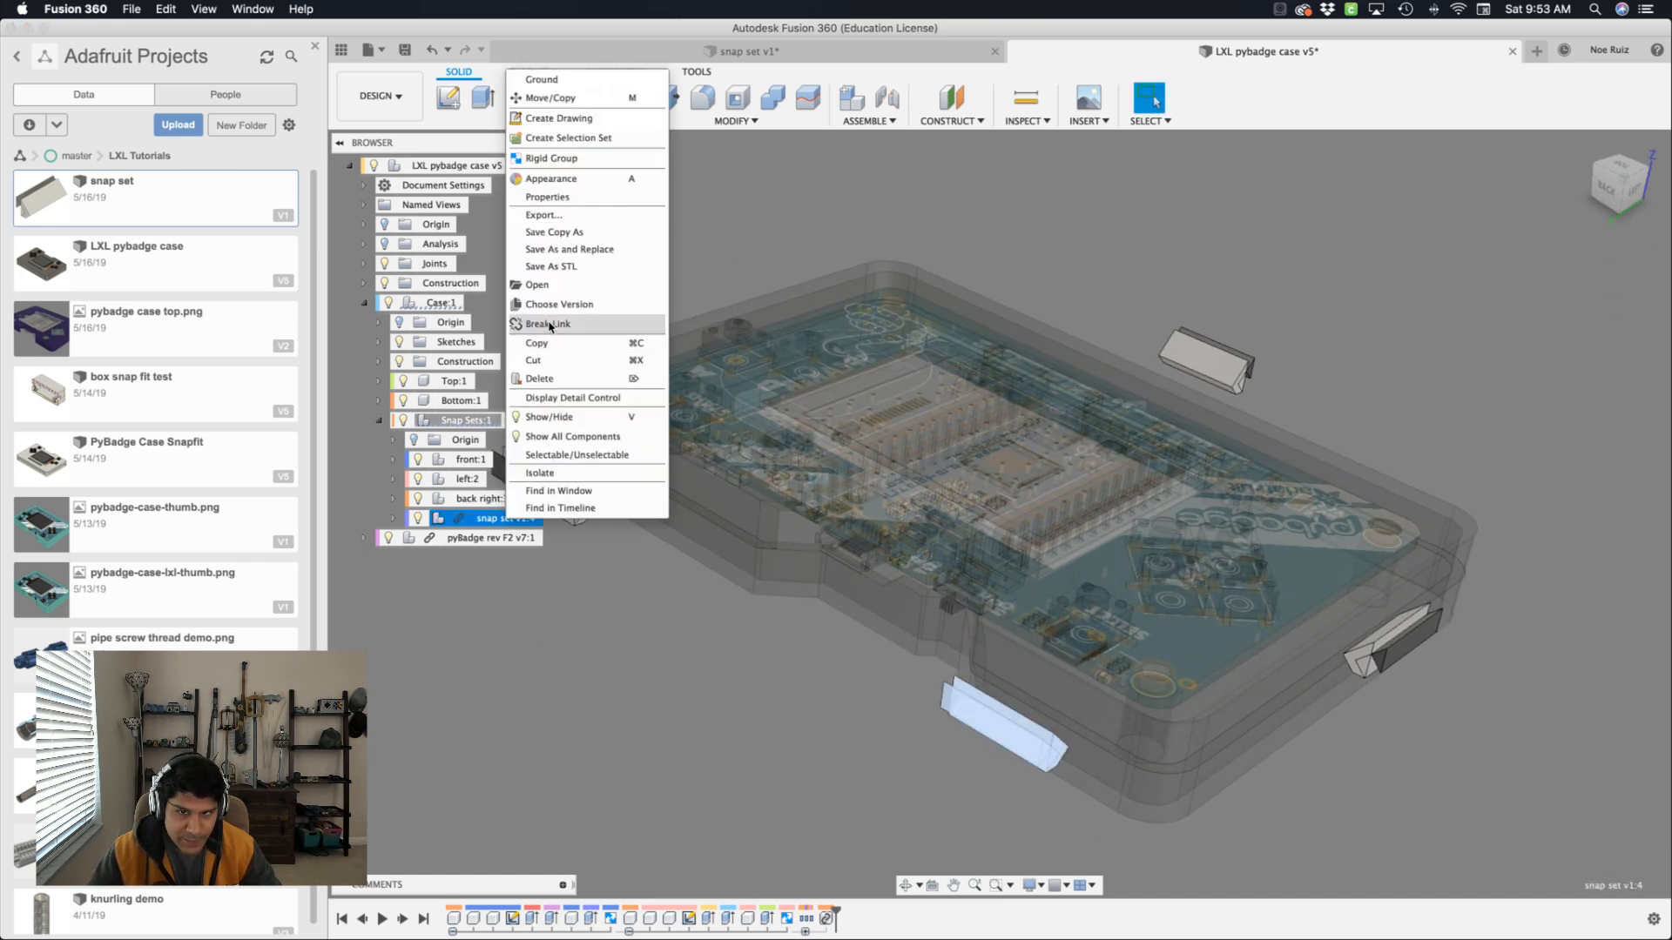
left_click(530, 446)
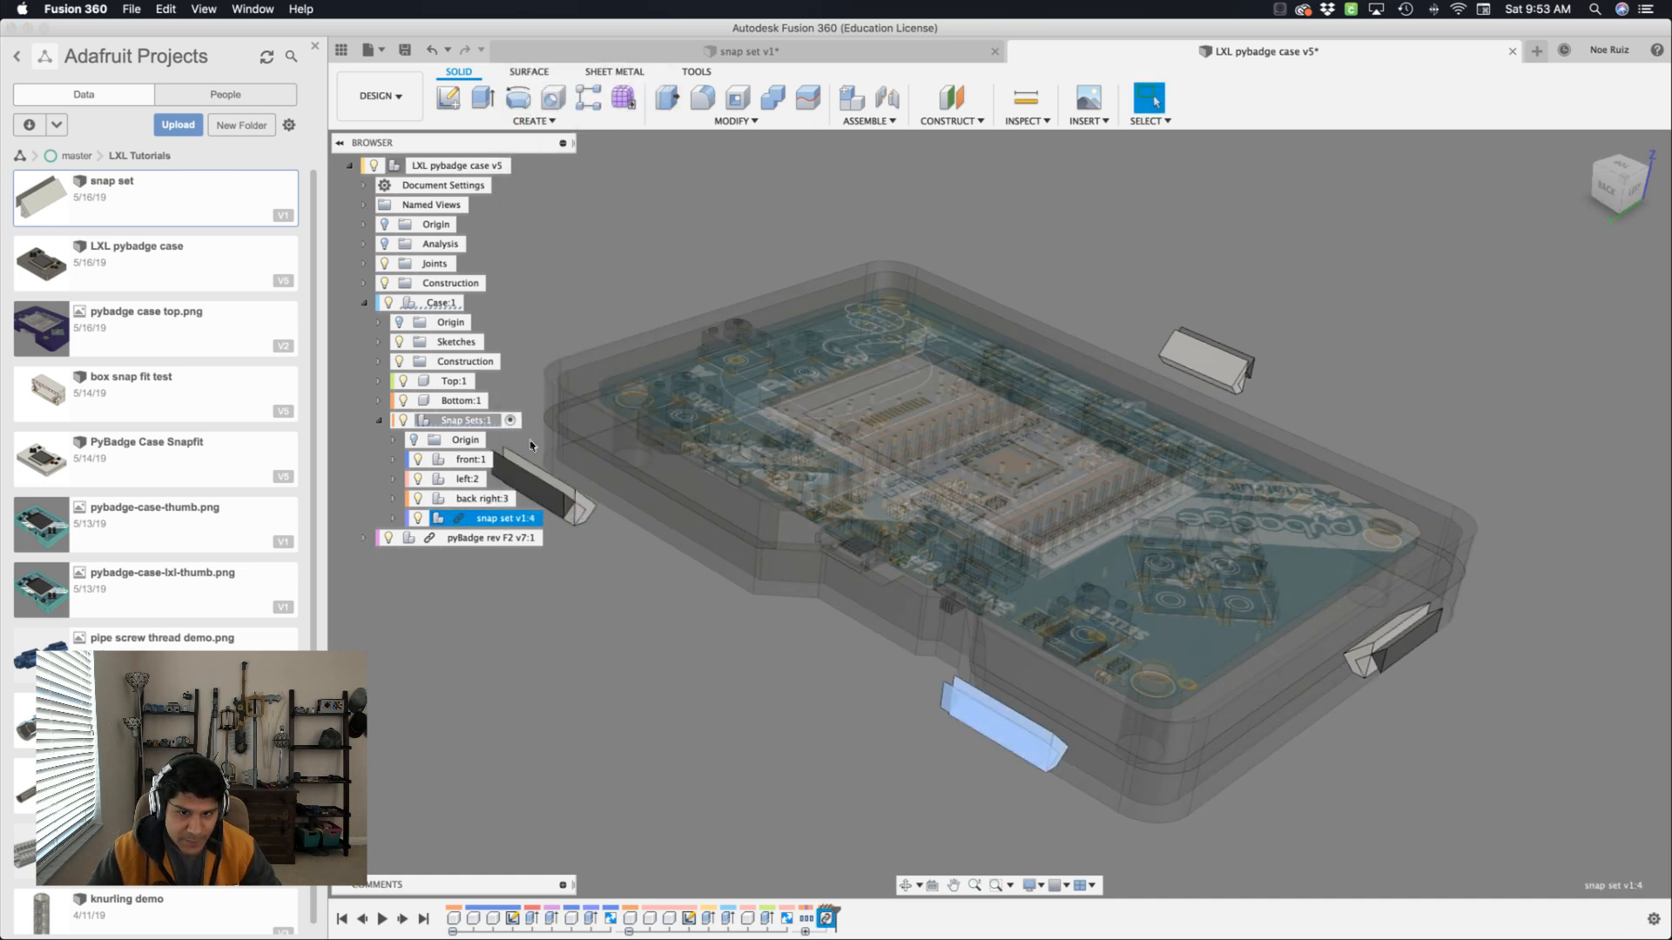
left_click(470, 518)
left_click(471, 518)
type("b")
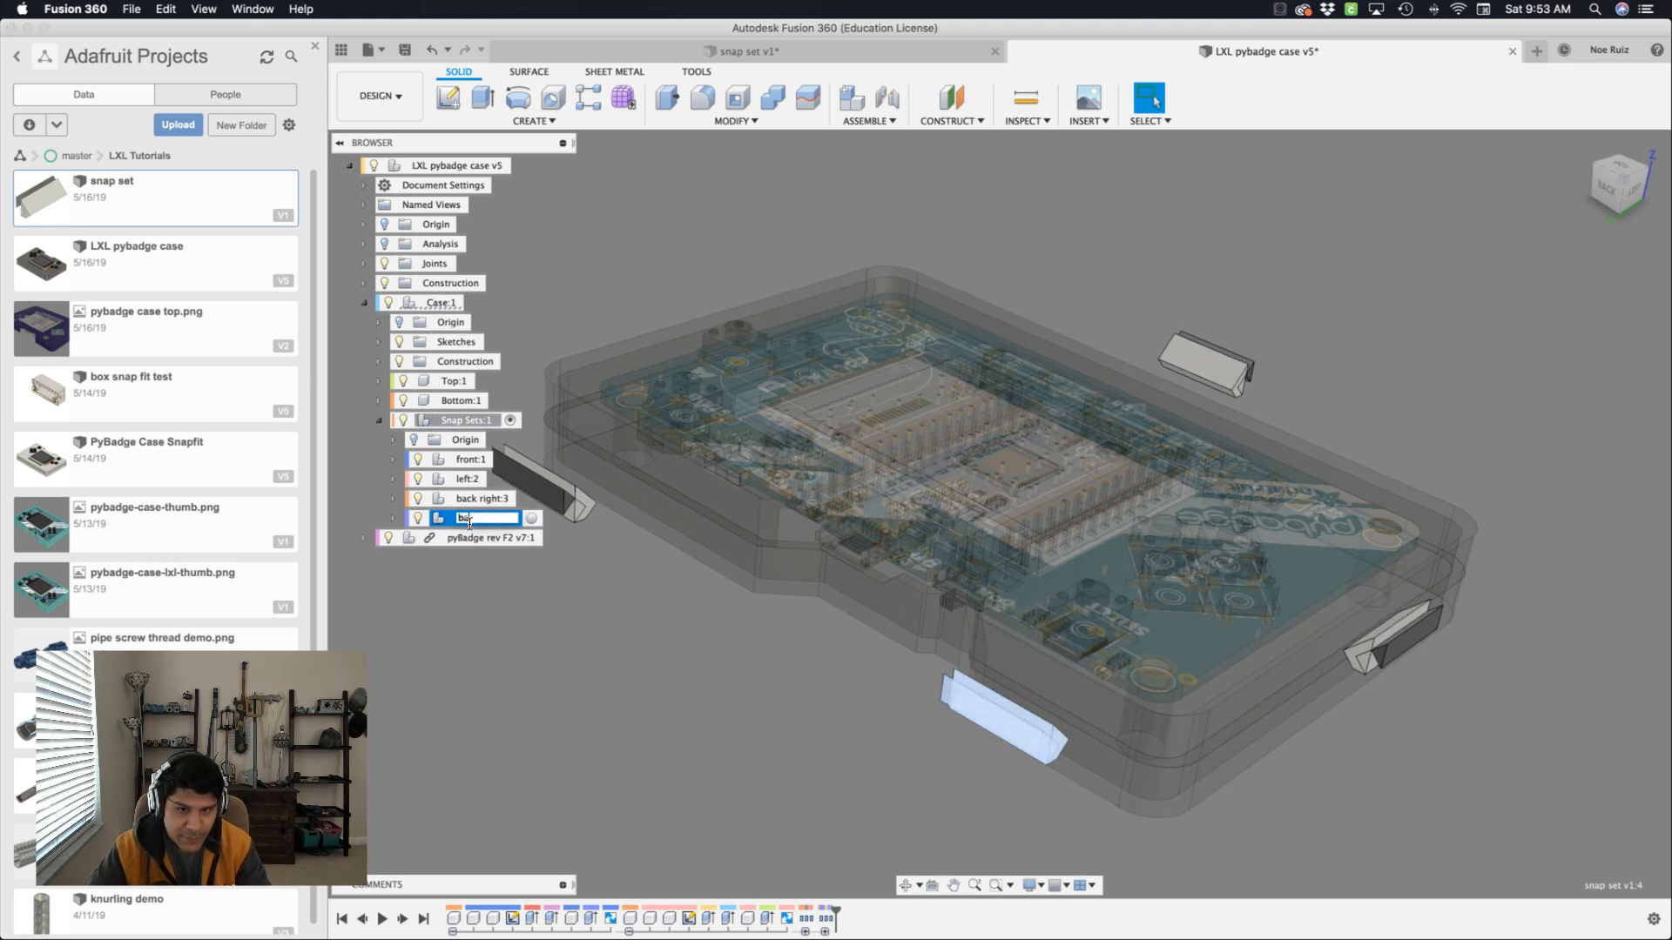
type("ack left:4")
key("Return")
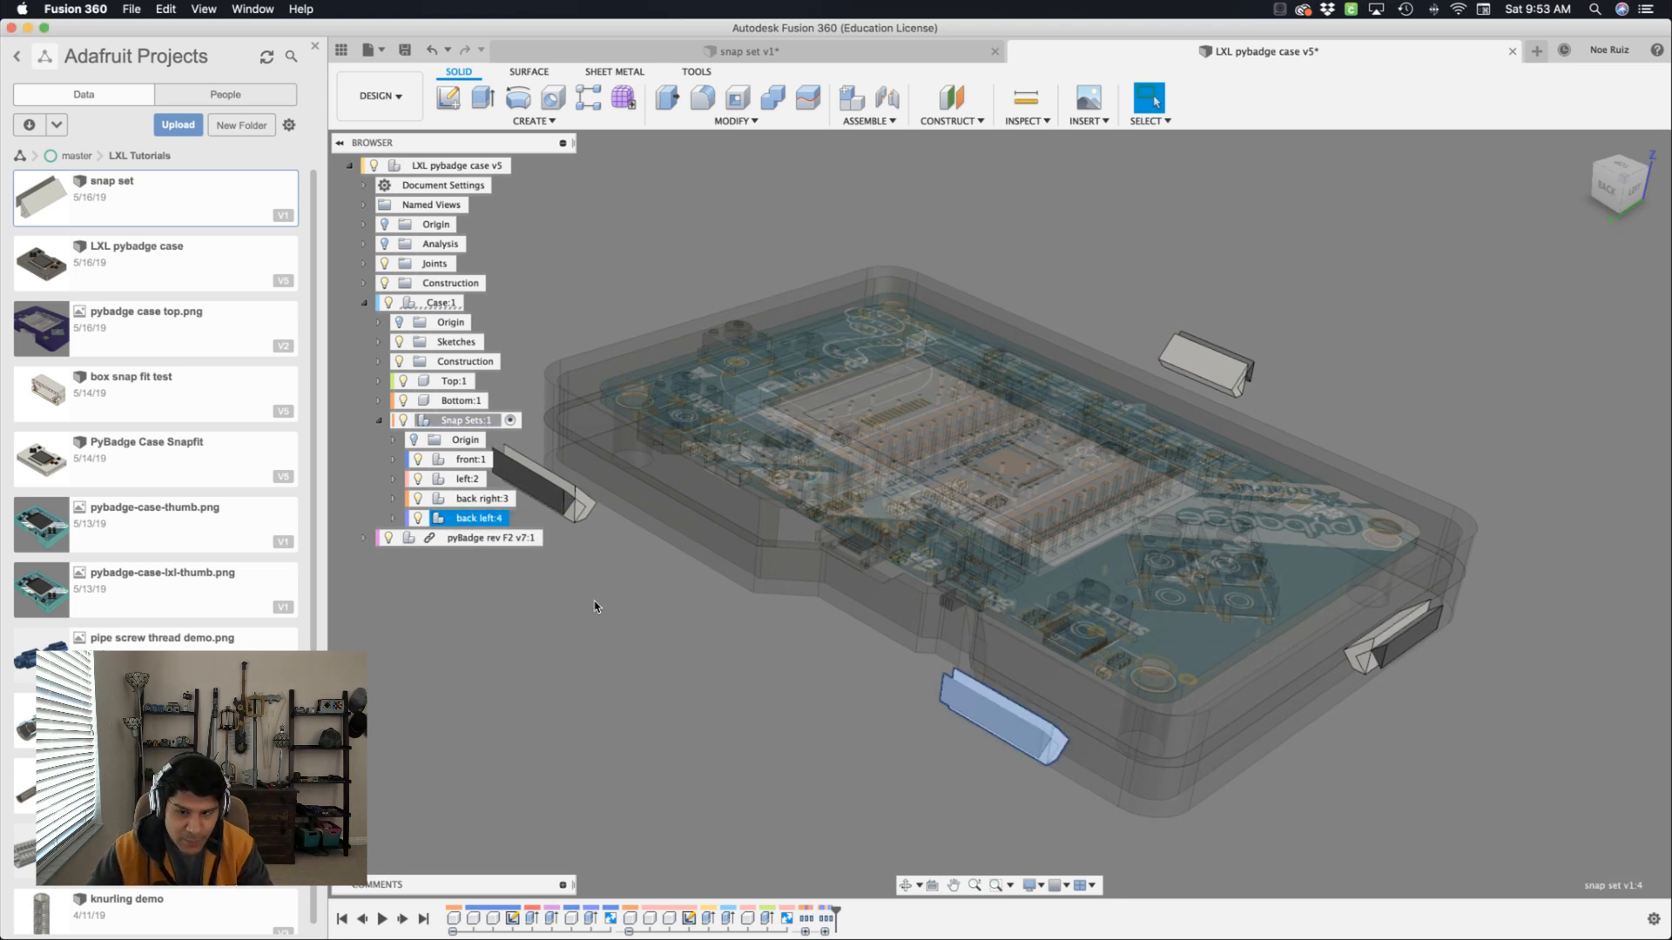
Open the back right set's profile sketch for editing and set the separate triangle's height to the snap user parameter.
left_click(806, 932)
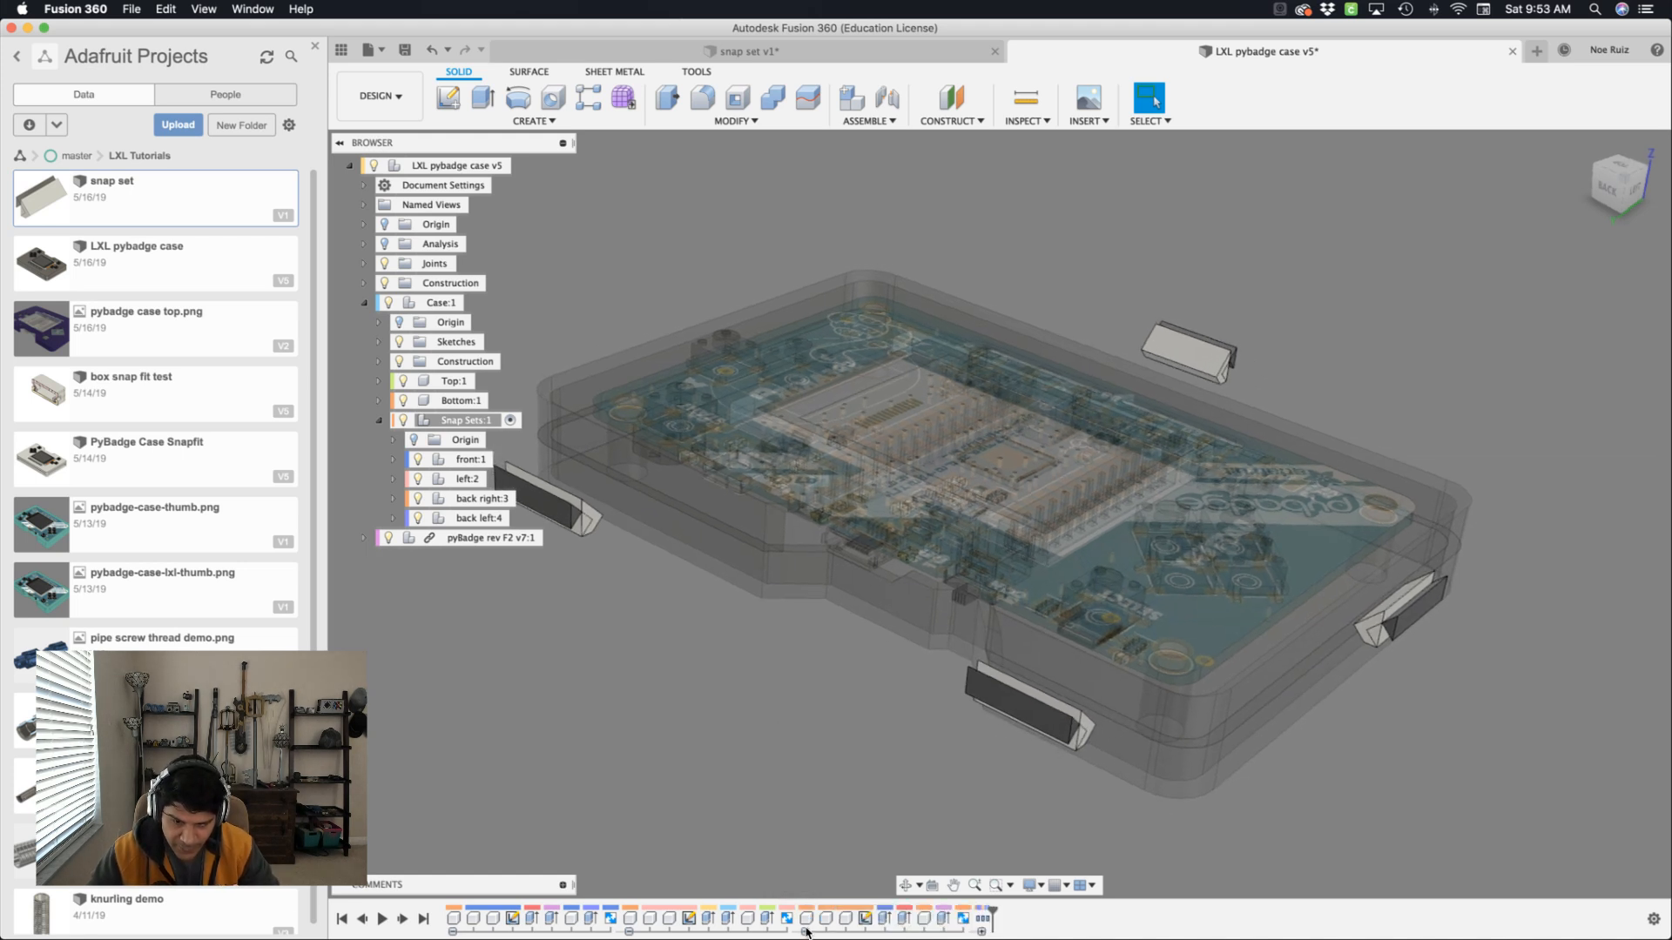
left_click(867, 918)
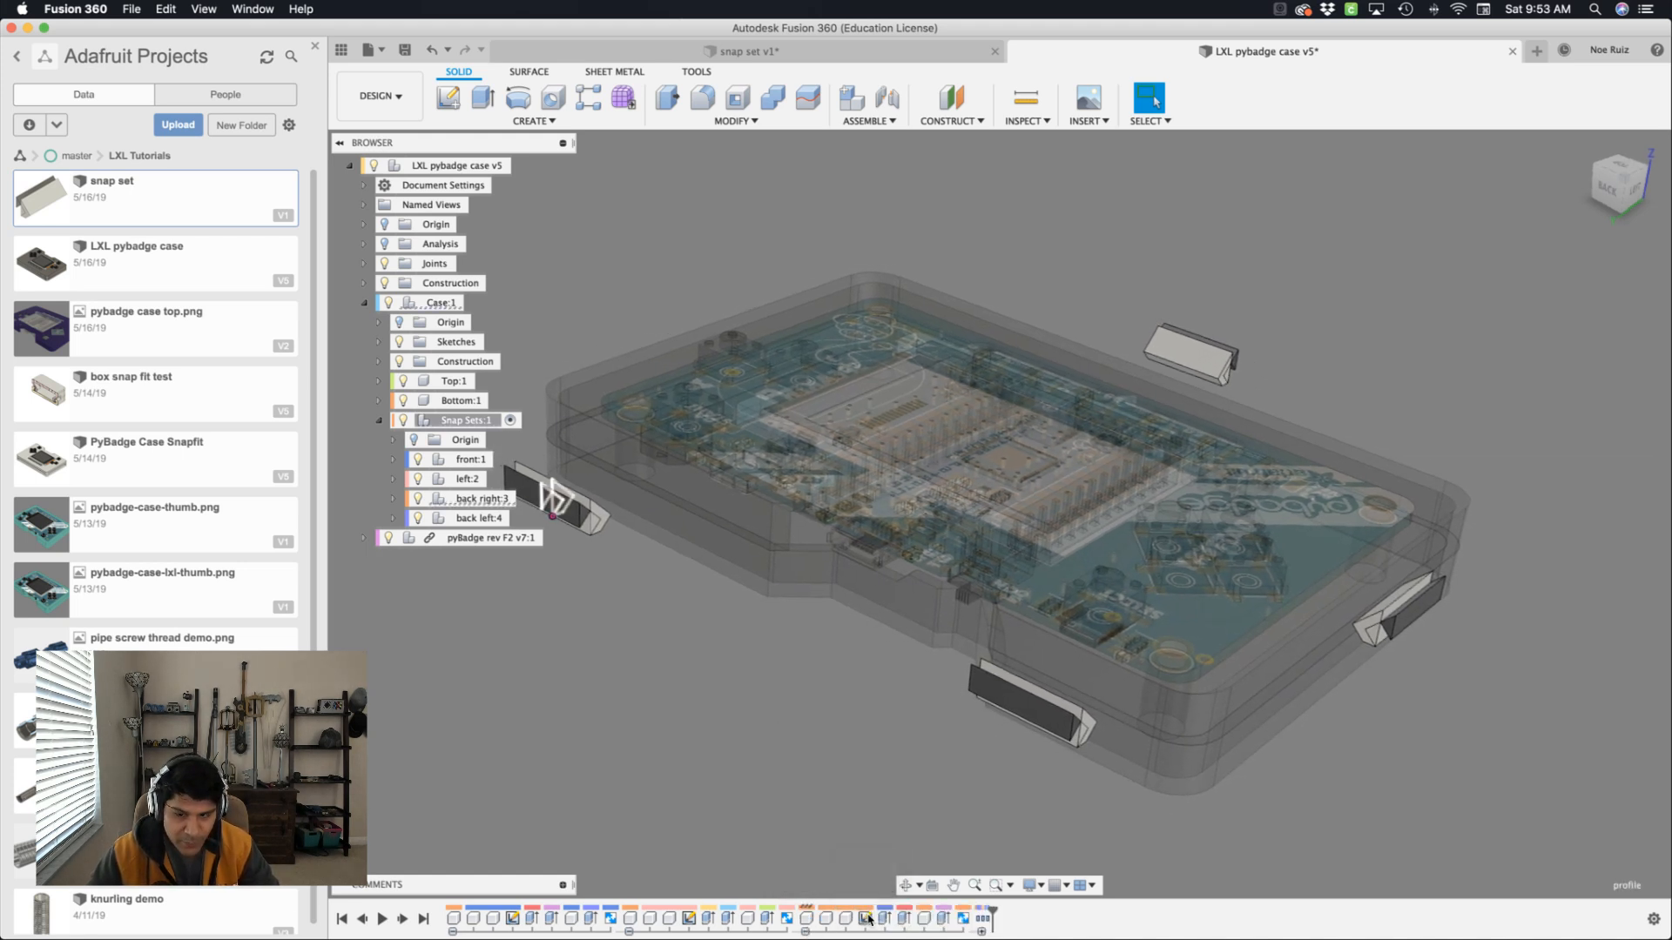
double_click(866, 918)
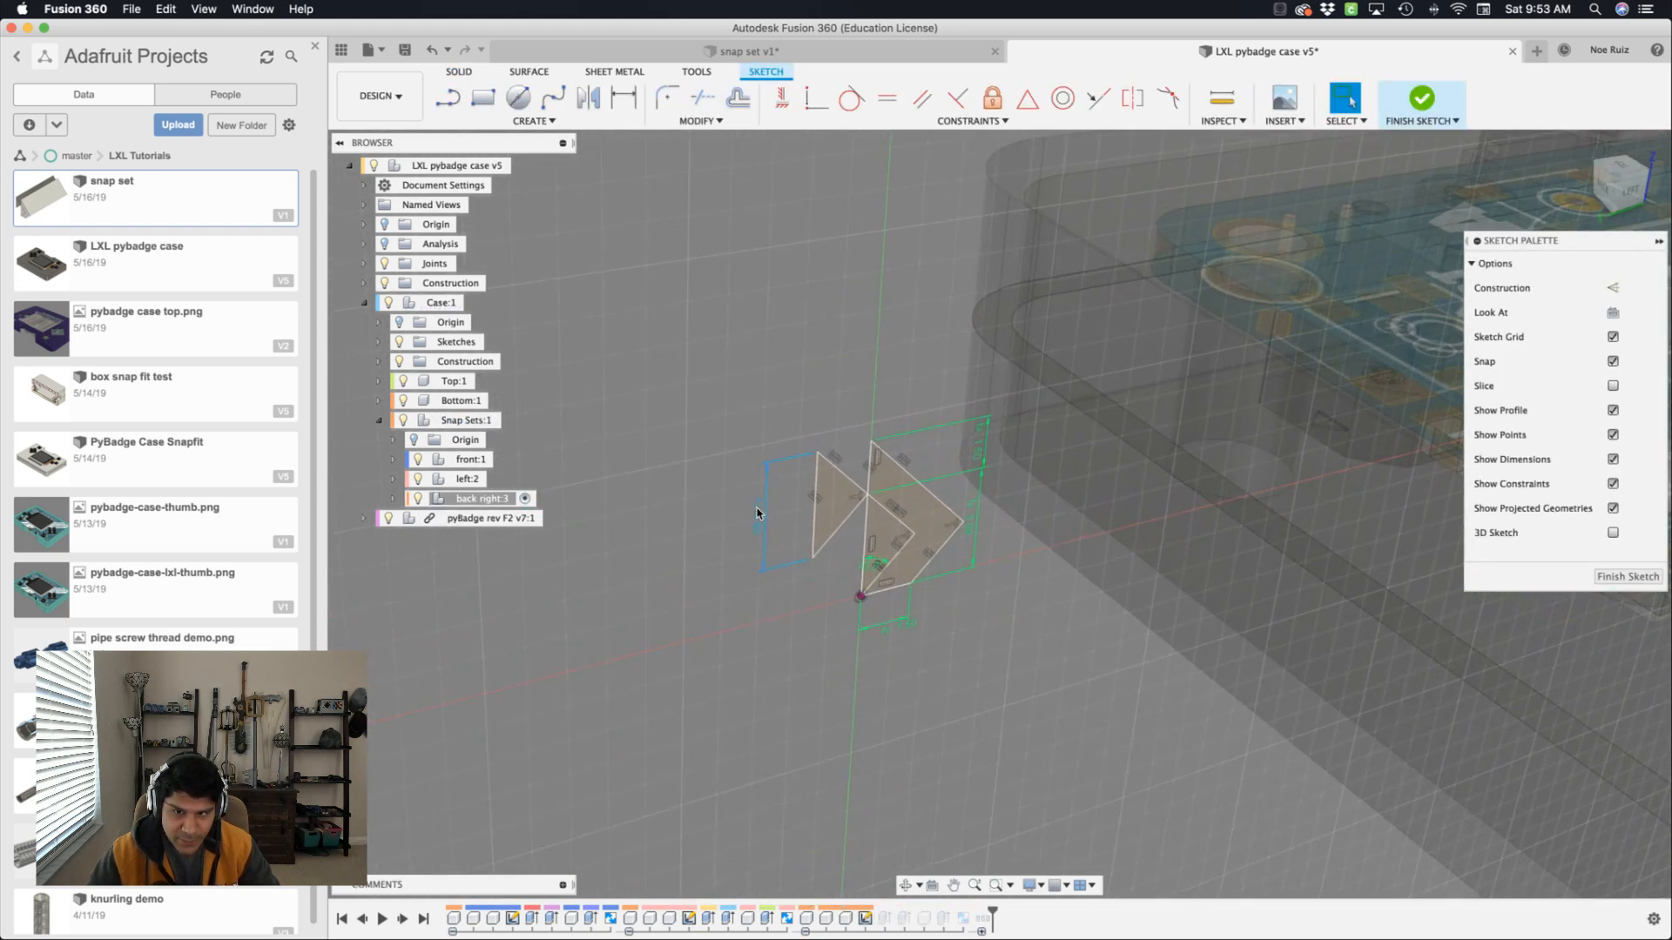
key("Right")
key("BackSpace")
key("BackSpace")
key("Return")
key("Return")
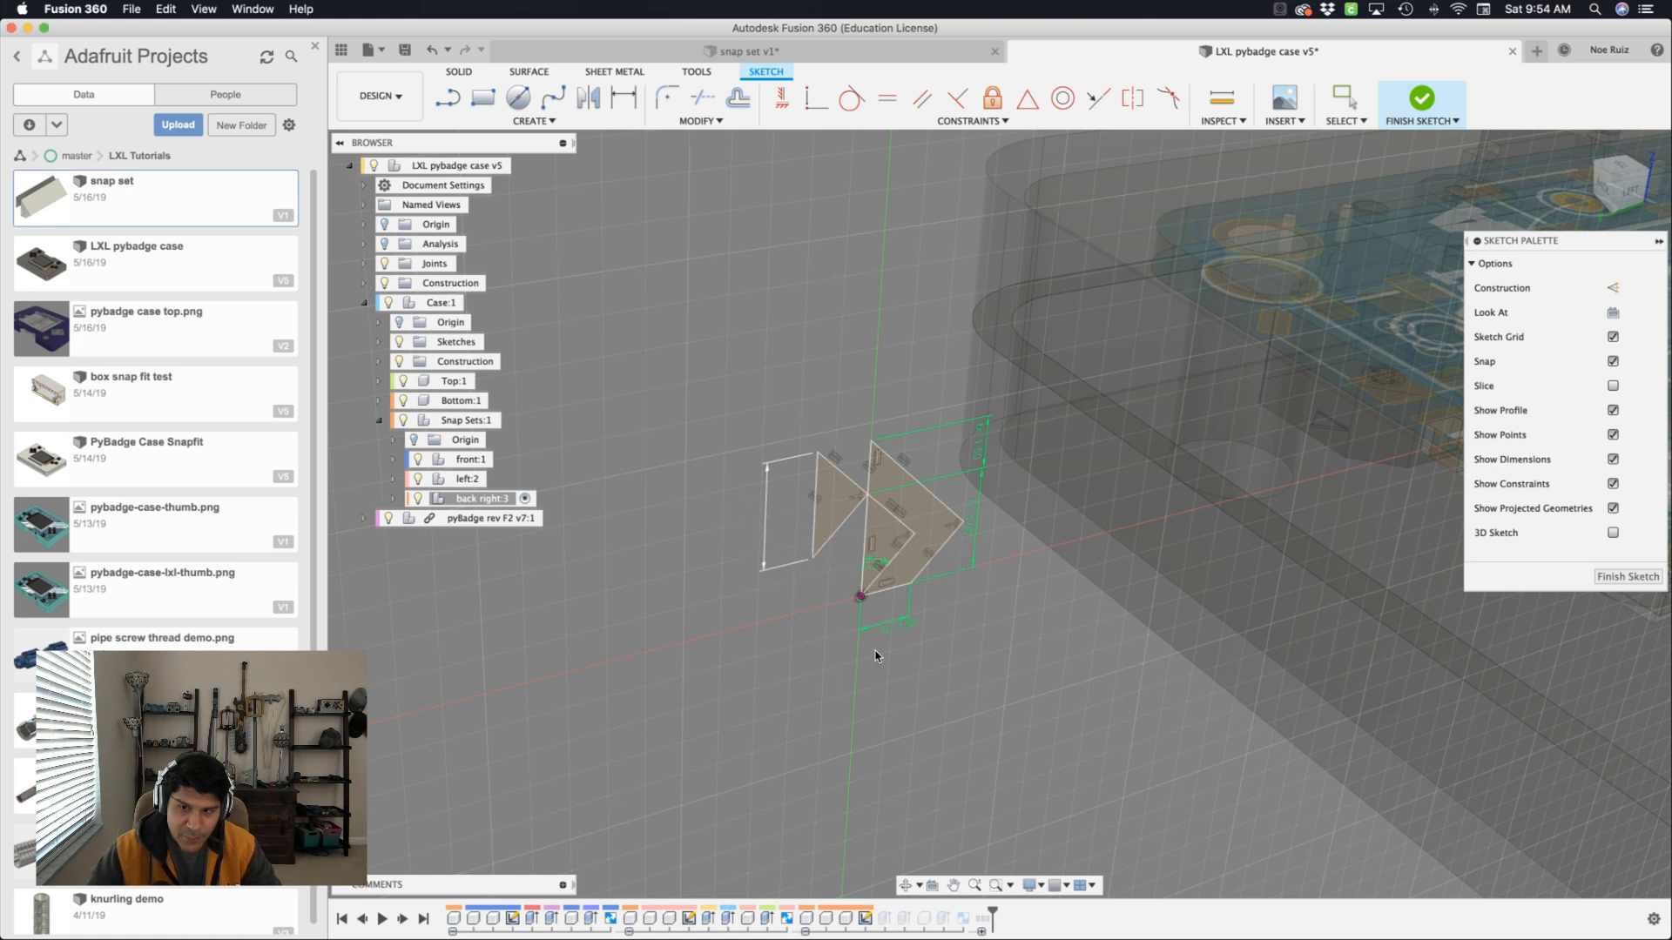
Set the back right profile's bottom width to the shell user parameter and its lower height to the snap user parameter.
left_click(892, 632)
type("shell_1")
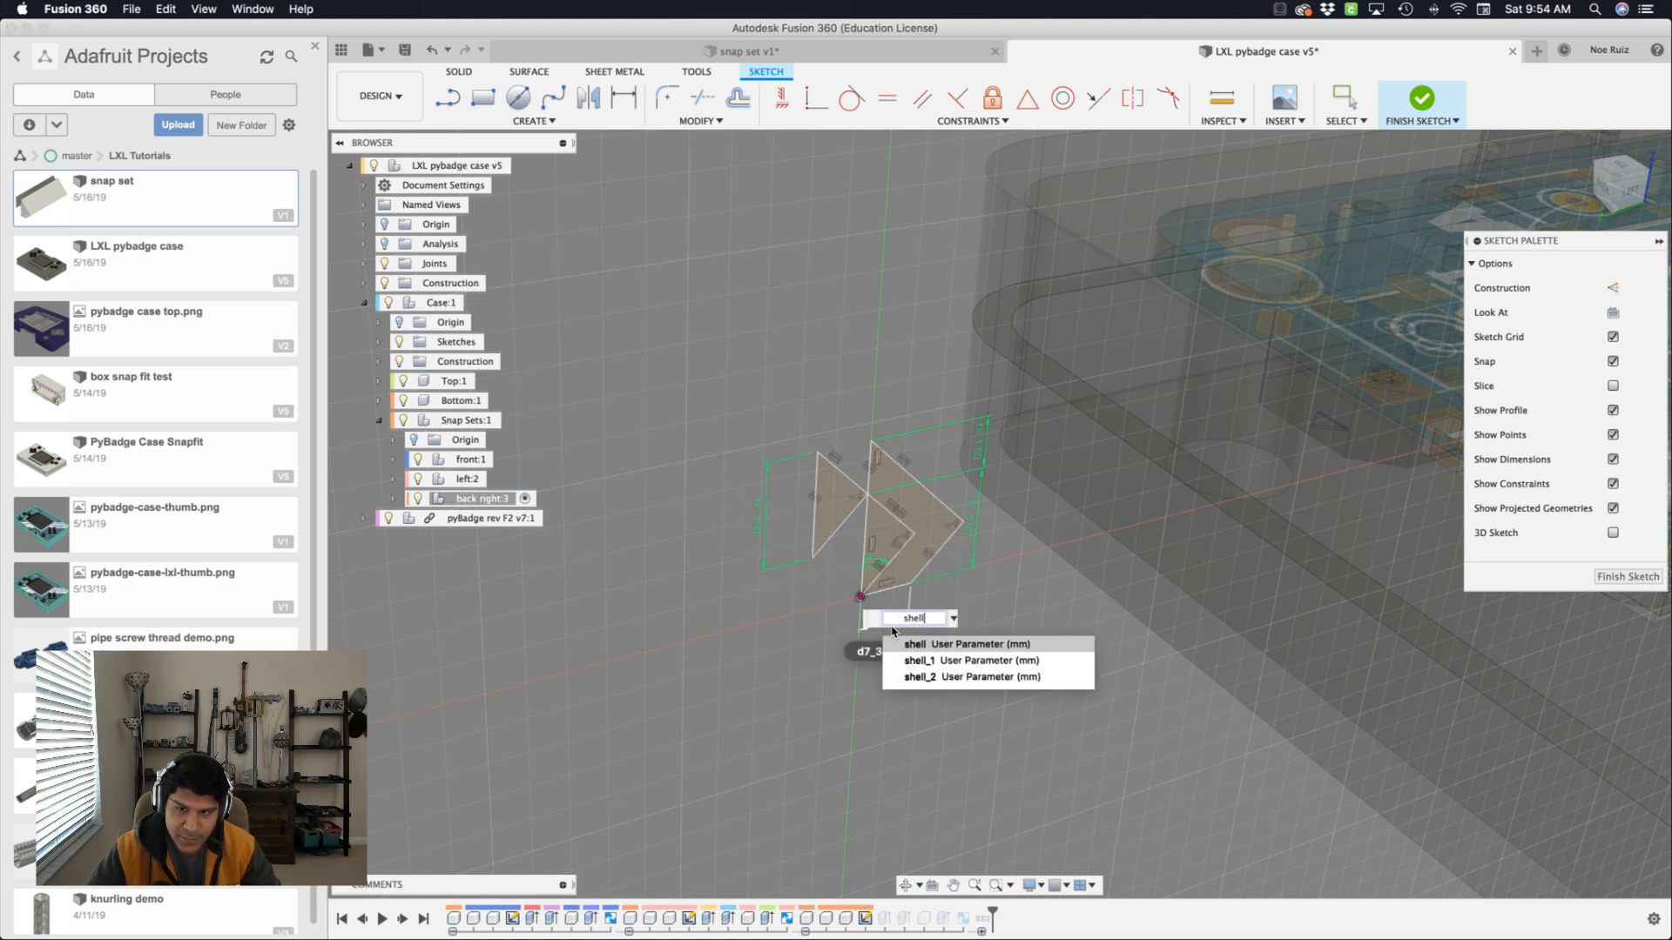
key("Return")
left_click(975, 514)
left_click(979, 514)
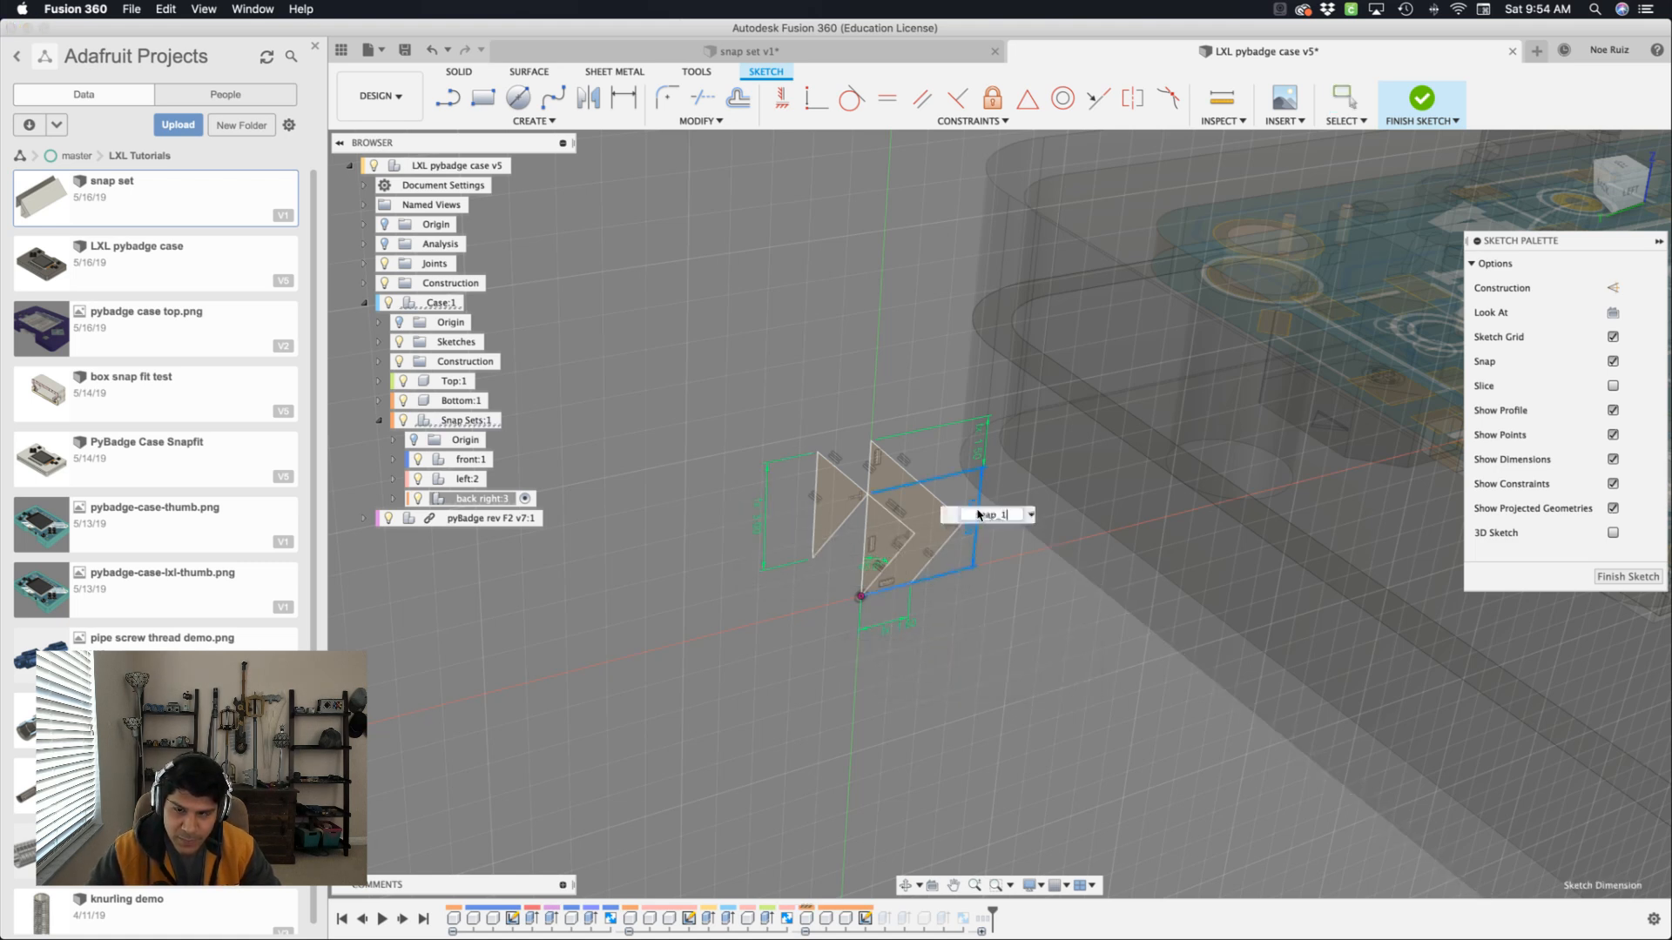
key("Right")
key("BackSpace")
key("BackSpace")
key("Return")
key("Return")
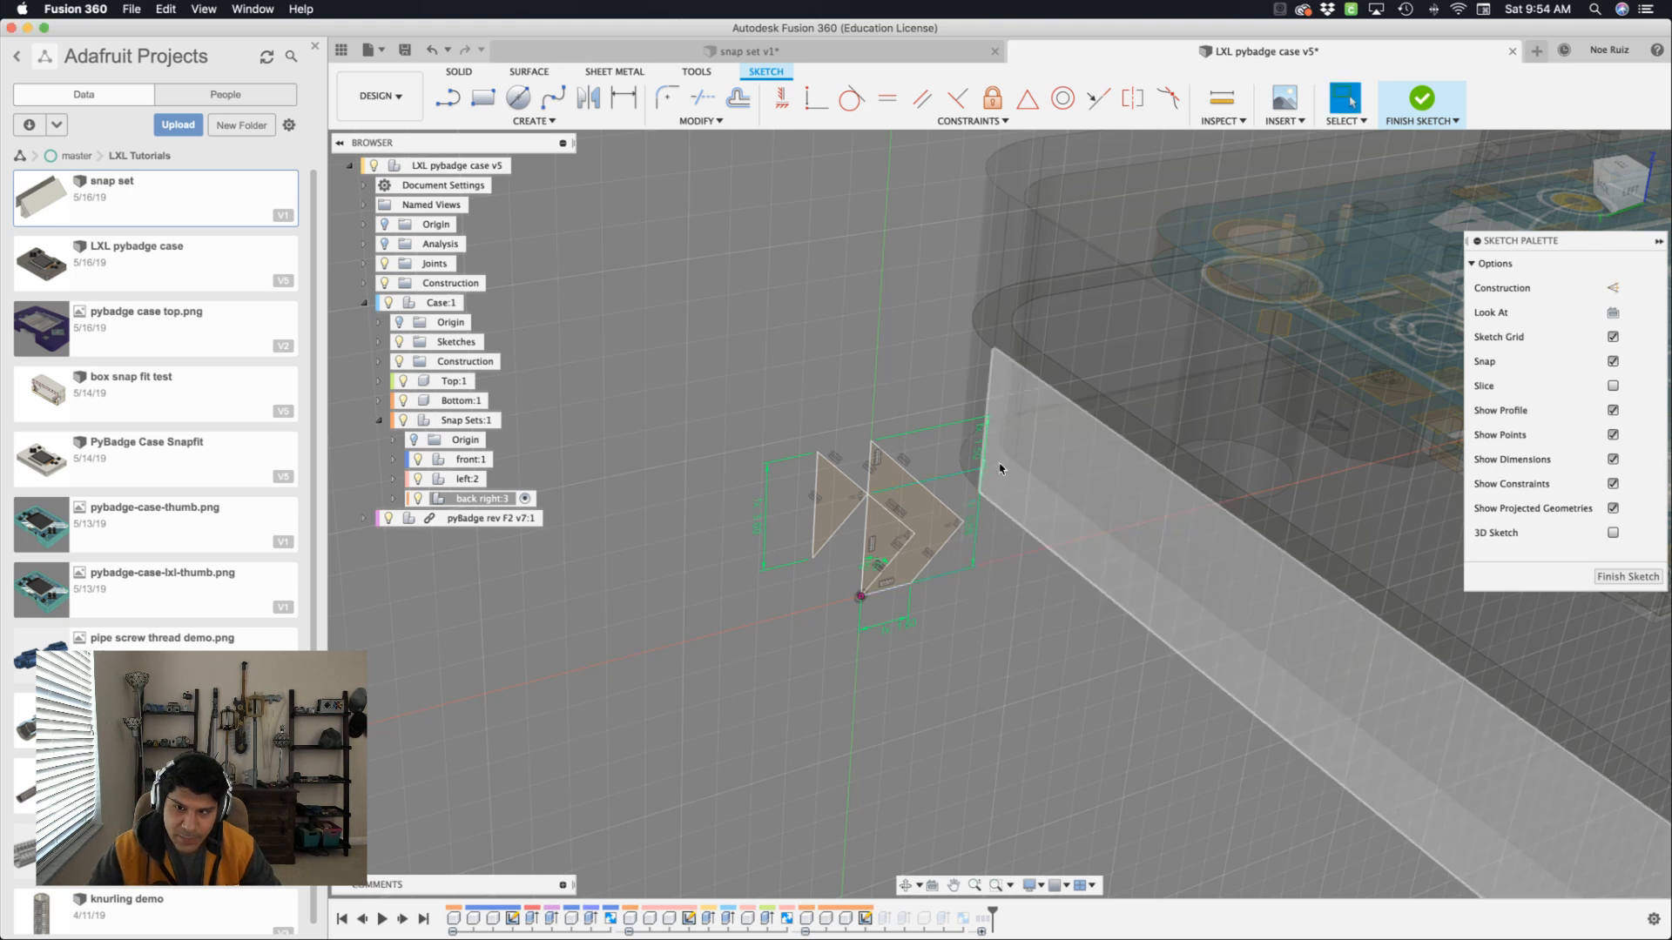
Set the upper height of the back right set's larger profile to the shell user parameter.
left_click(984, 451)
left_click(986, 453)
type("shell_1")
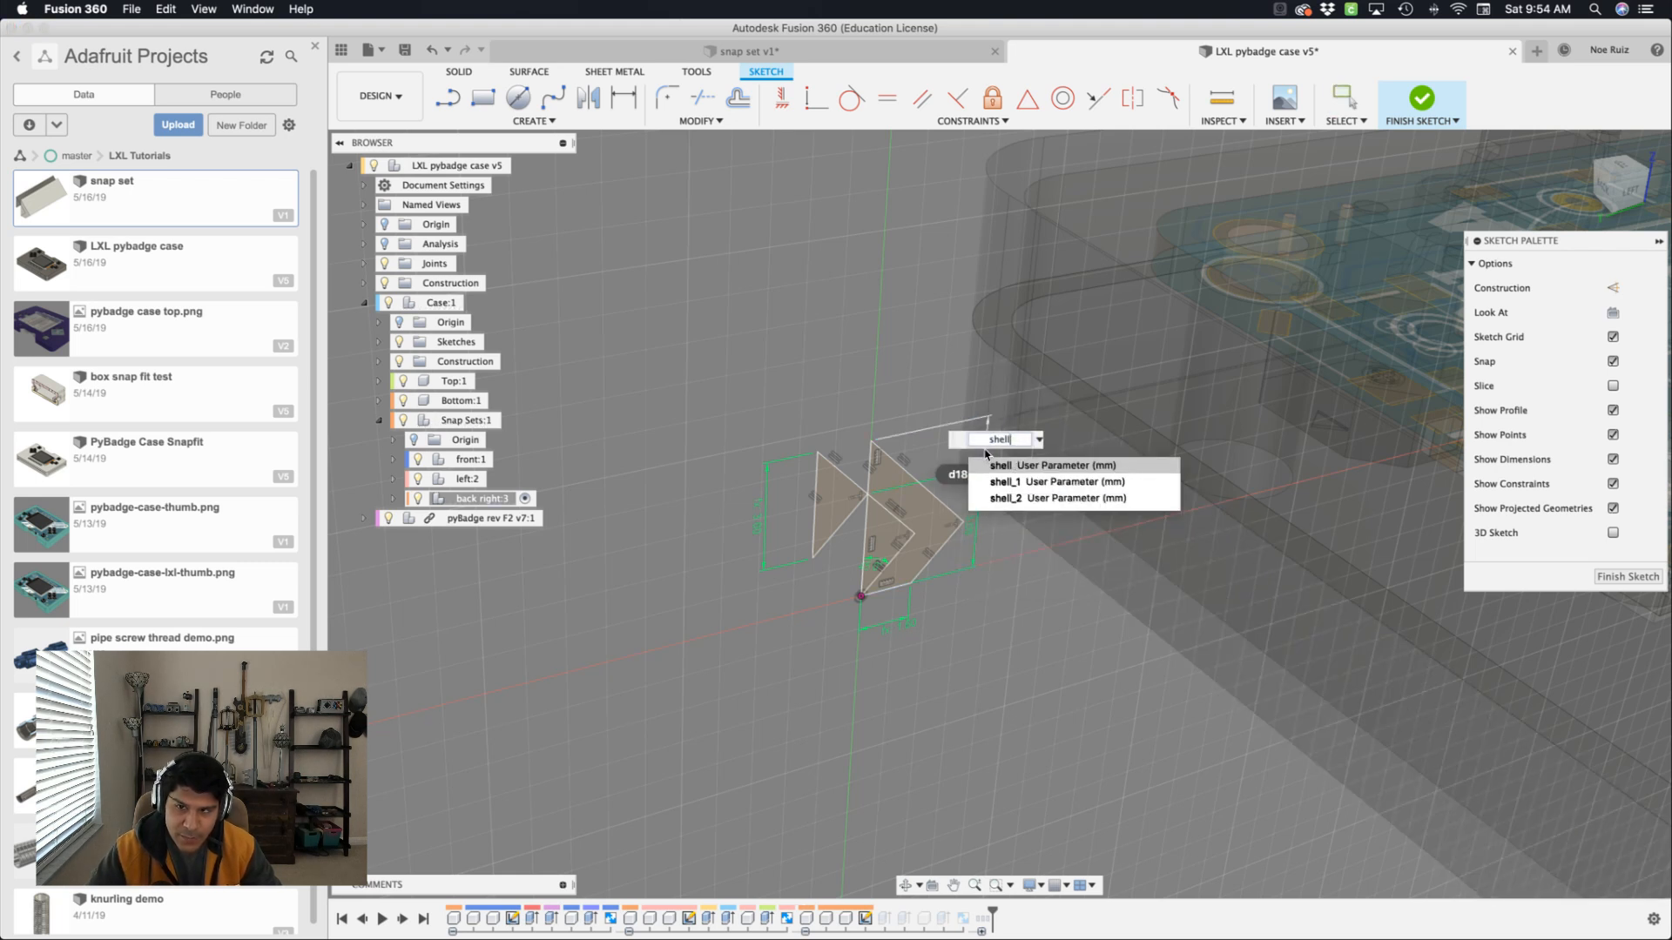
key("Return")
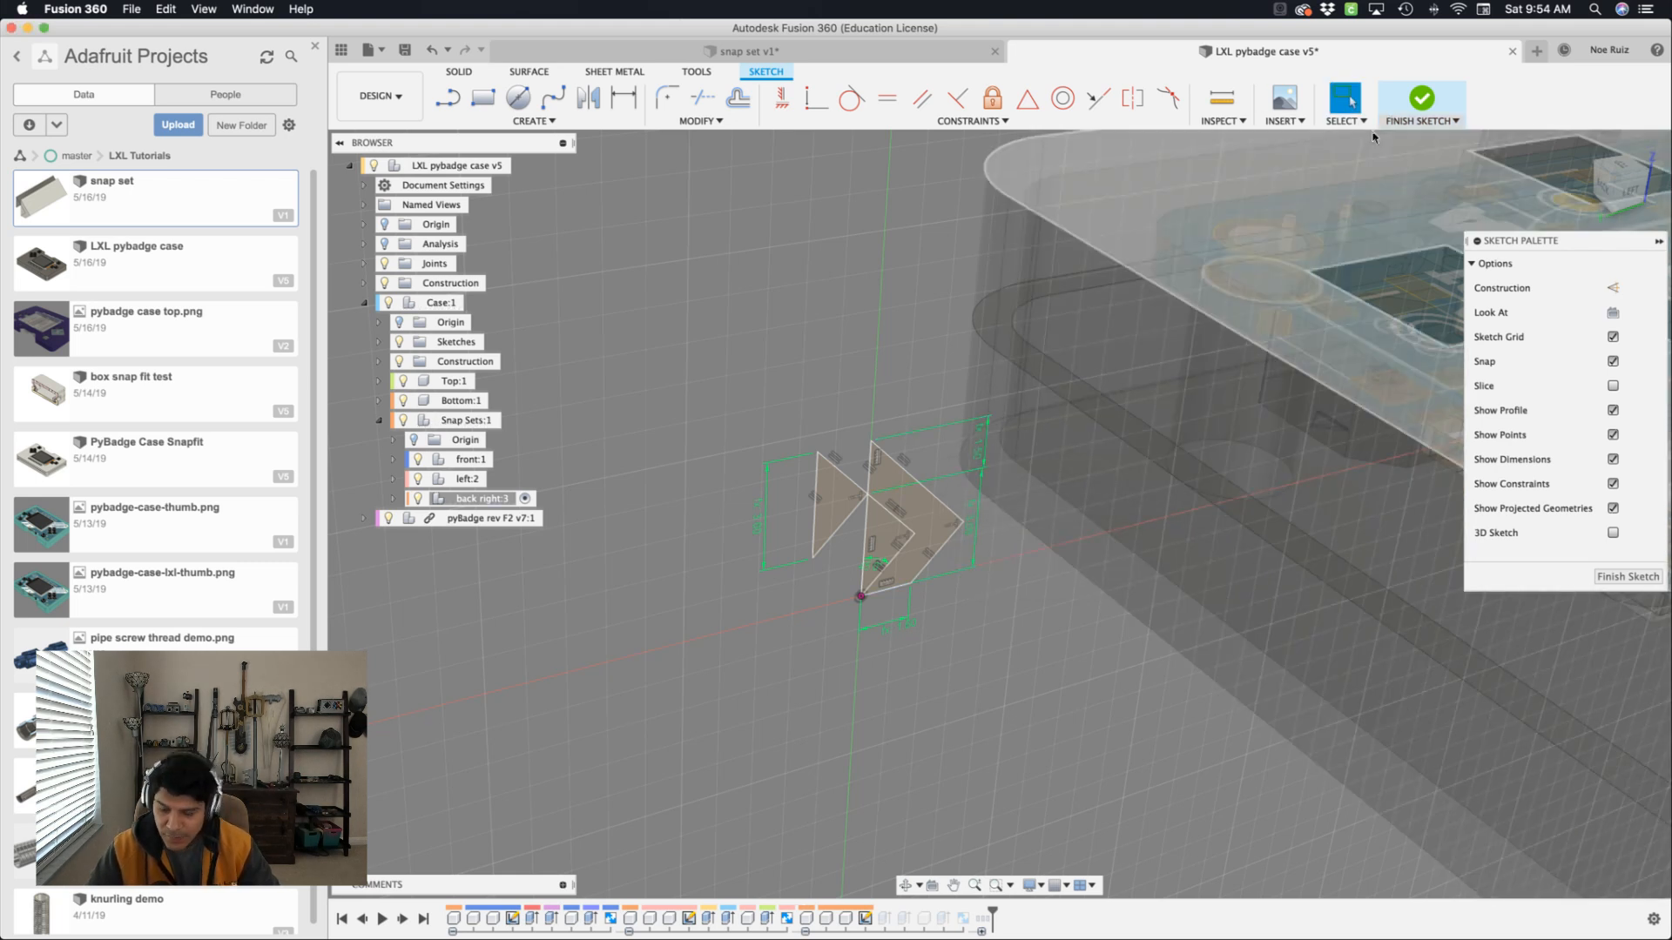
Delete the duplicate user parameters snap_1 and shell_1.
key("shift+p")
scroll(1254, 594, "down", 5)
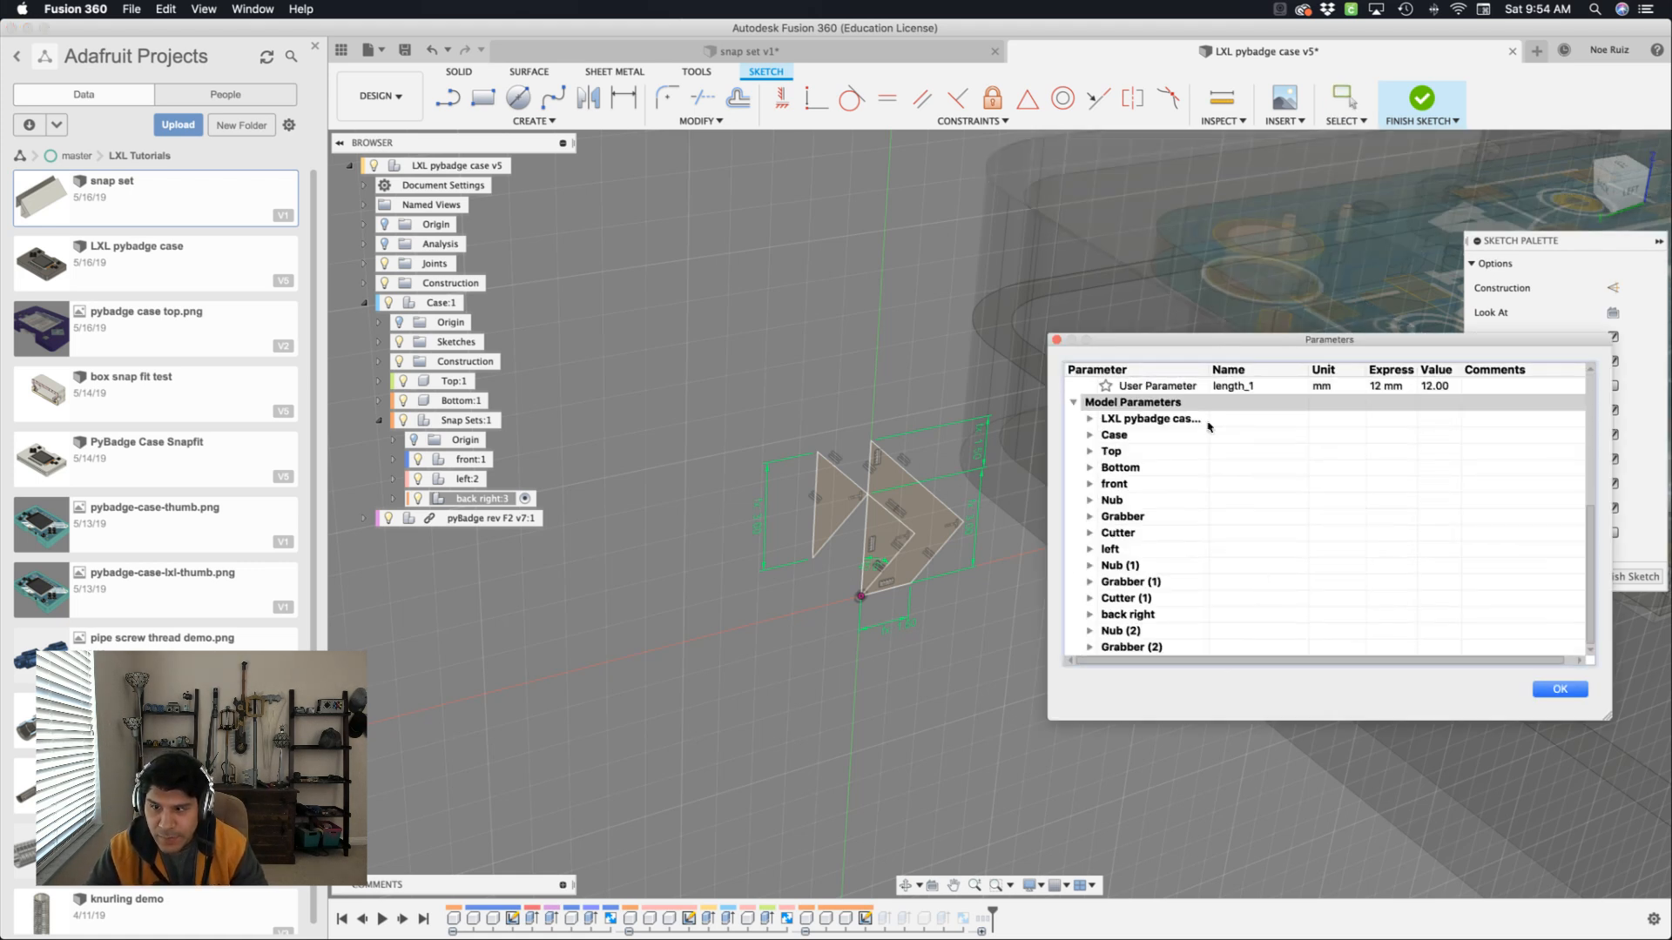
scroll(1209, 428, "up", 4)
scroll(1266, 558, "up", 1)
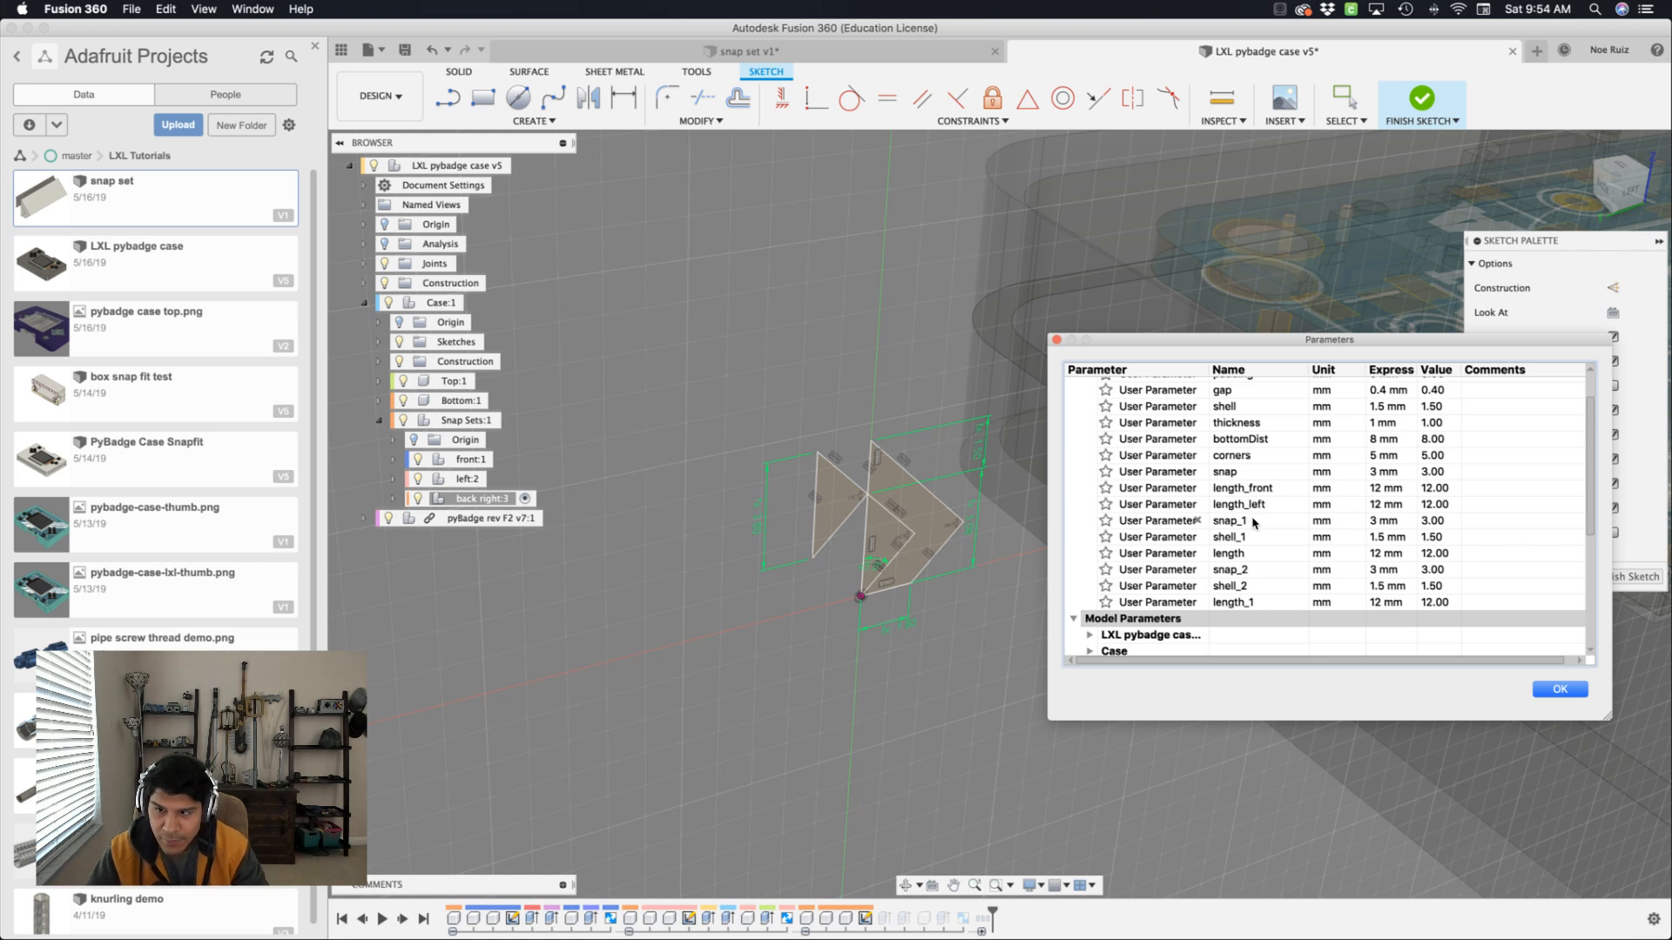
left_click(1197, 519)
left_click(1197, 520)
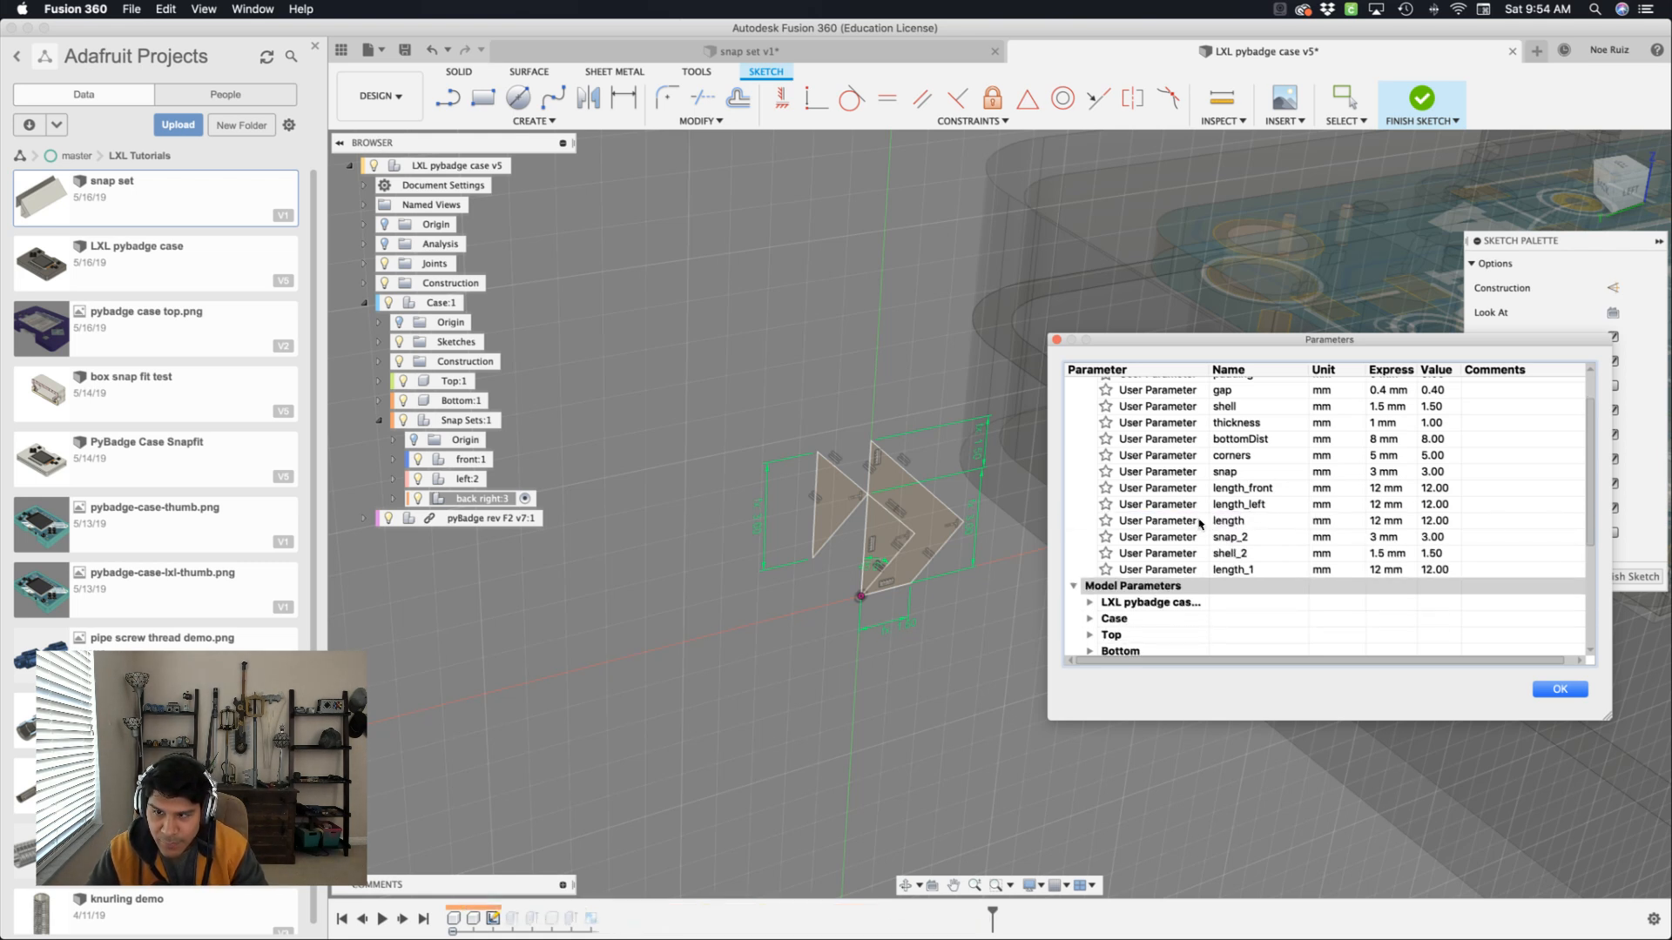
Rename the user parameter length to length_back_right and finish the back right sketch.
double_click(1228, 521)
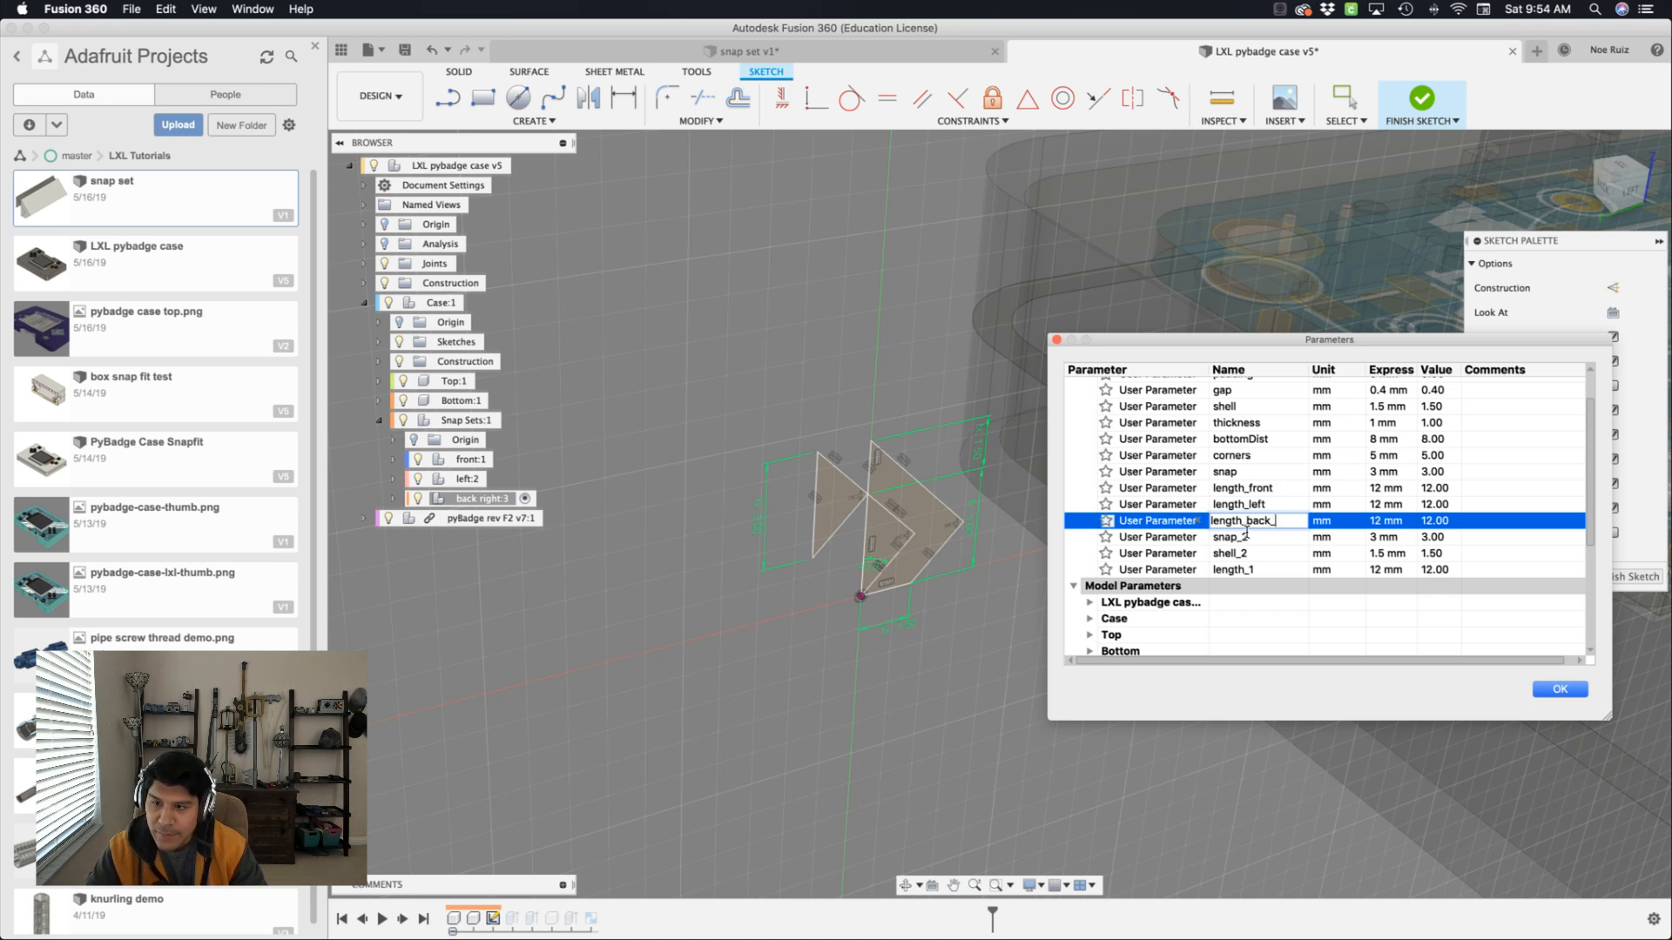
key("Return")
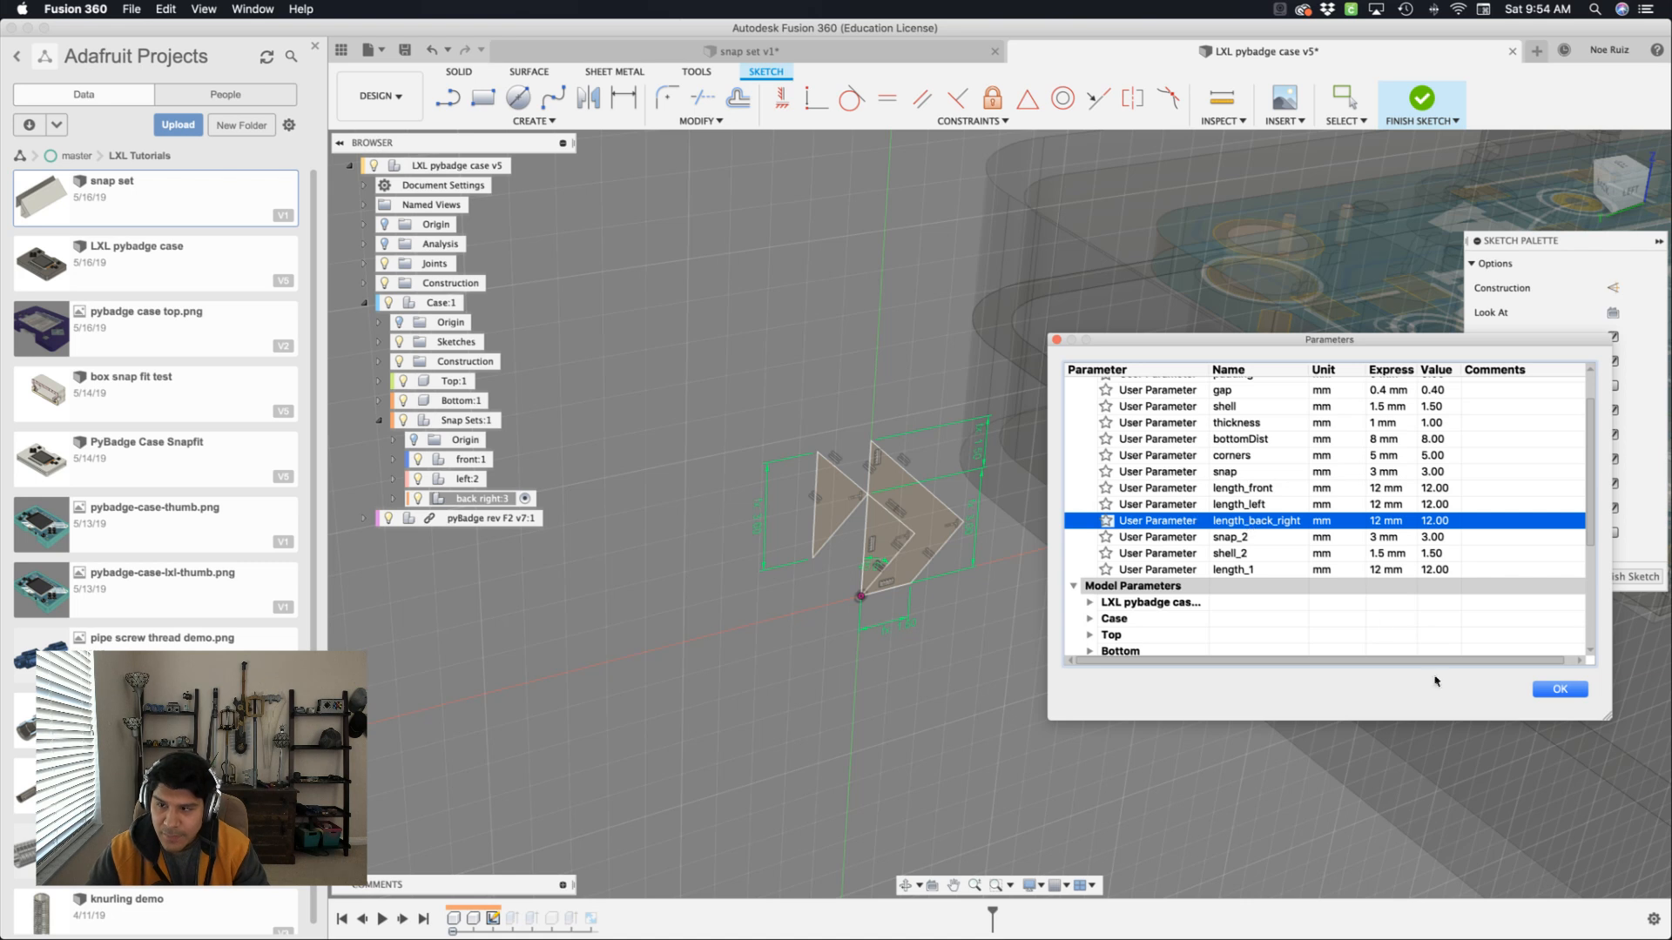
left_click(1559, 688)
left_click(1418, 115)
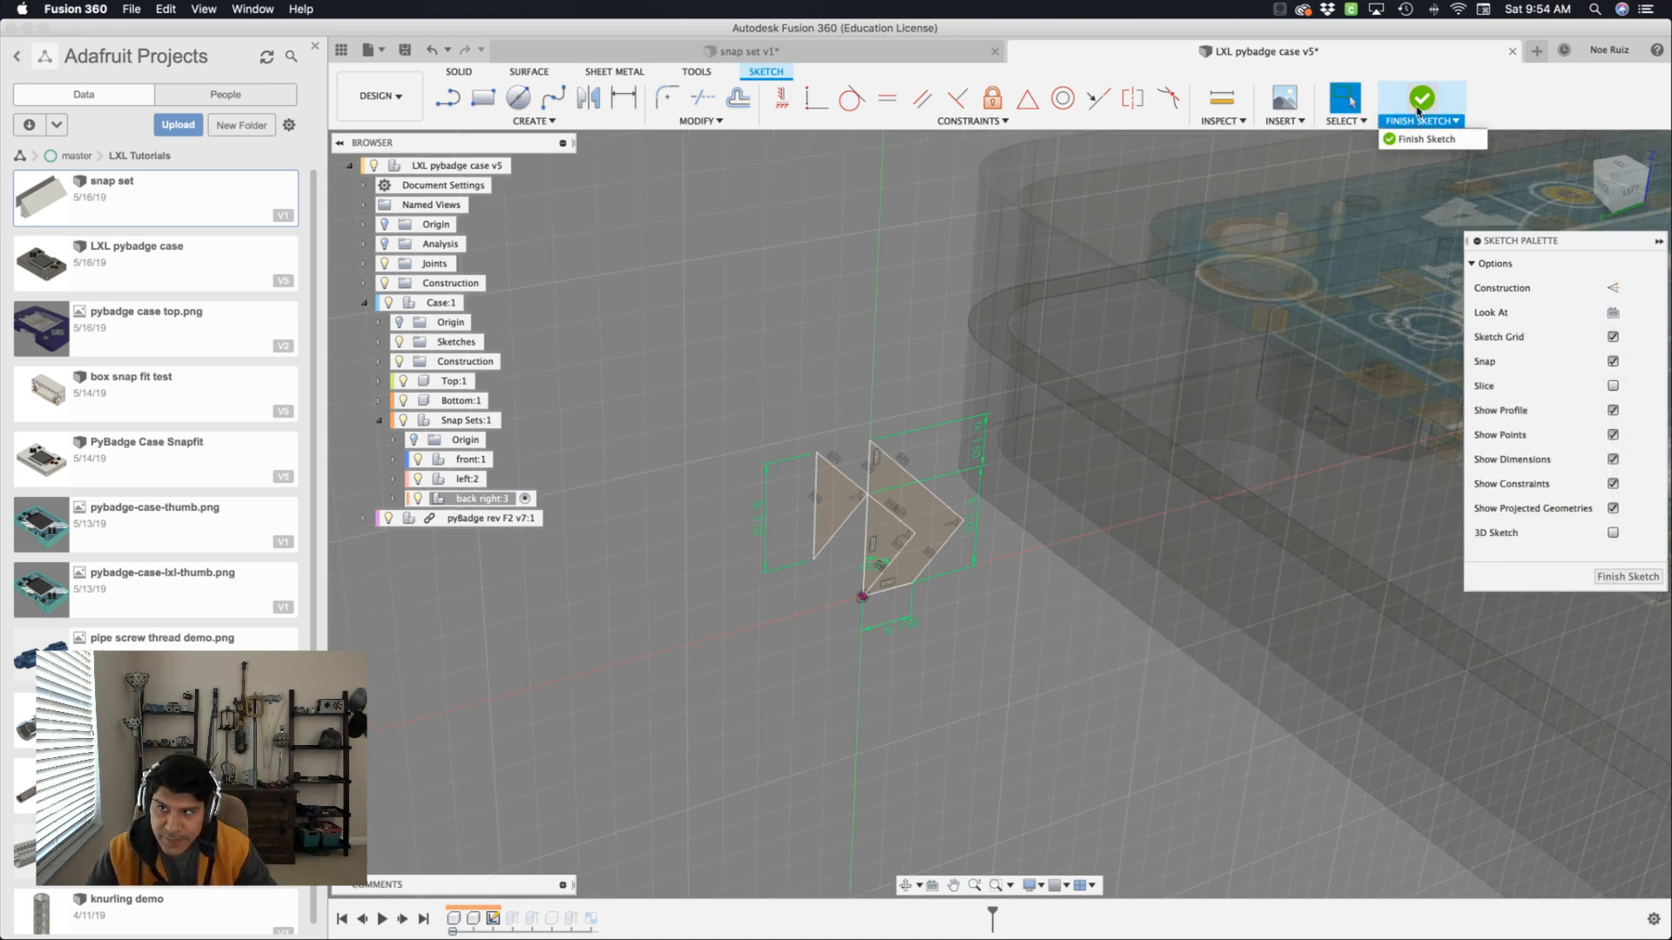
left_click(1417, 112)
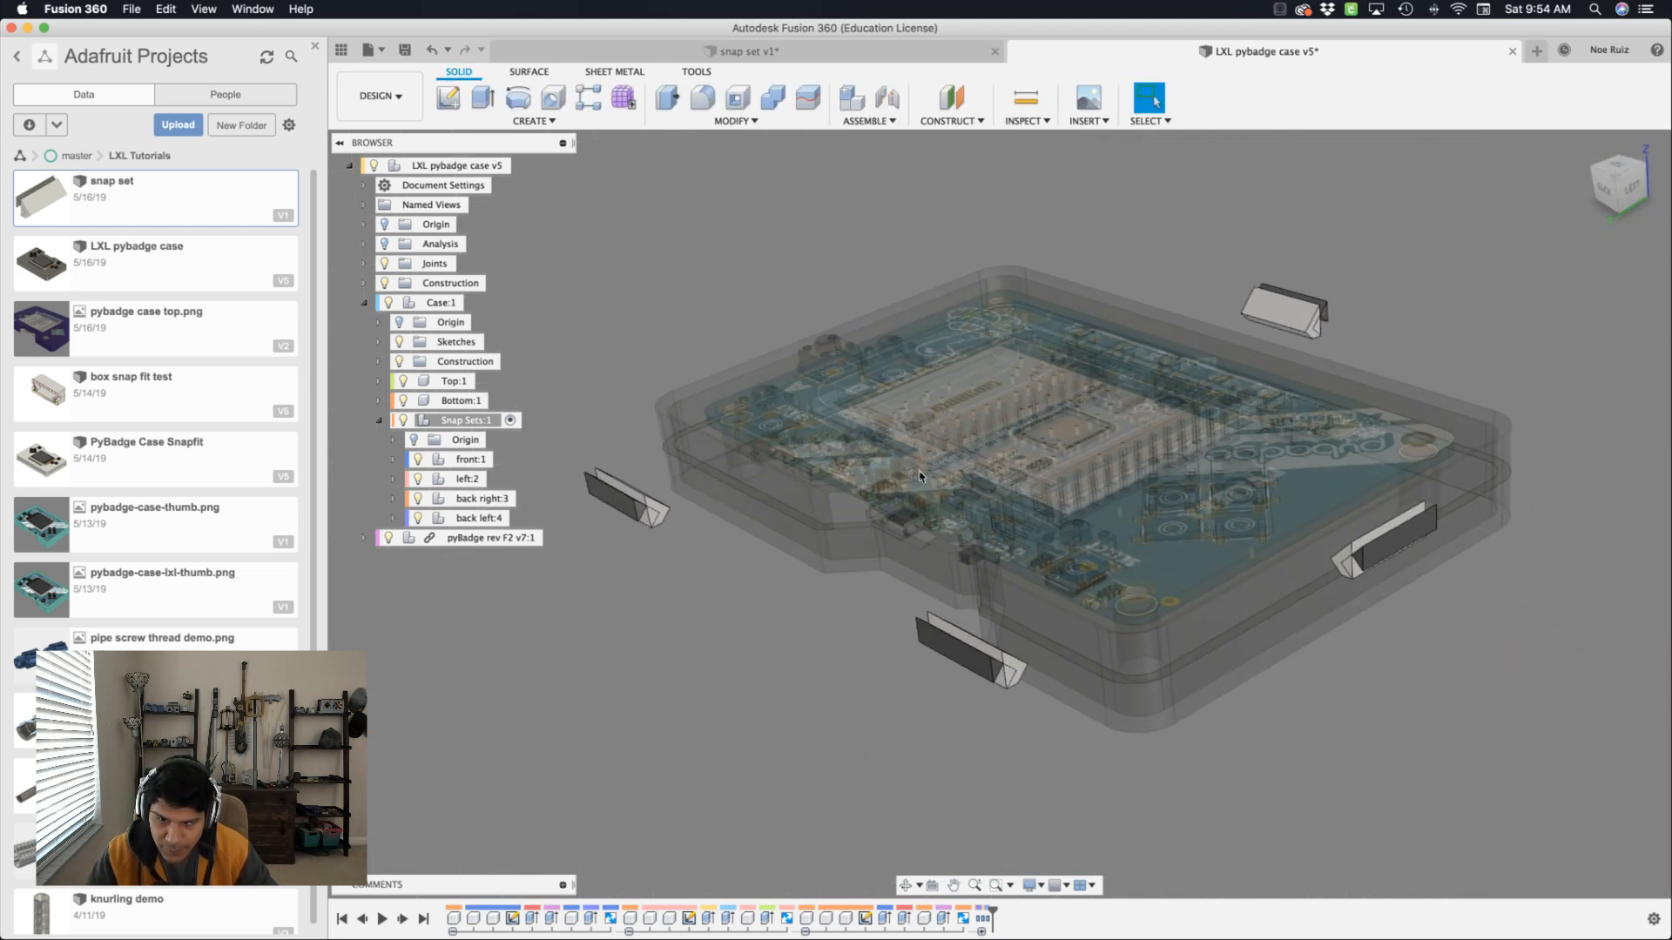
Open the back left set's profile sketch for editing and set the separate triangle's height to the snap user parameter.
left_click(982, 931)
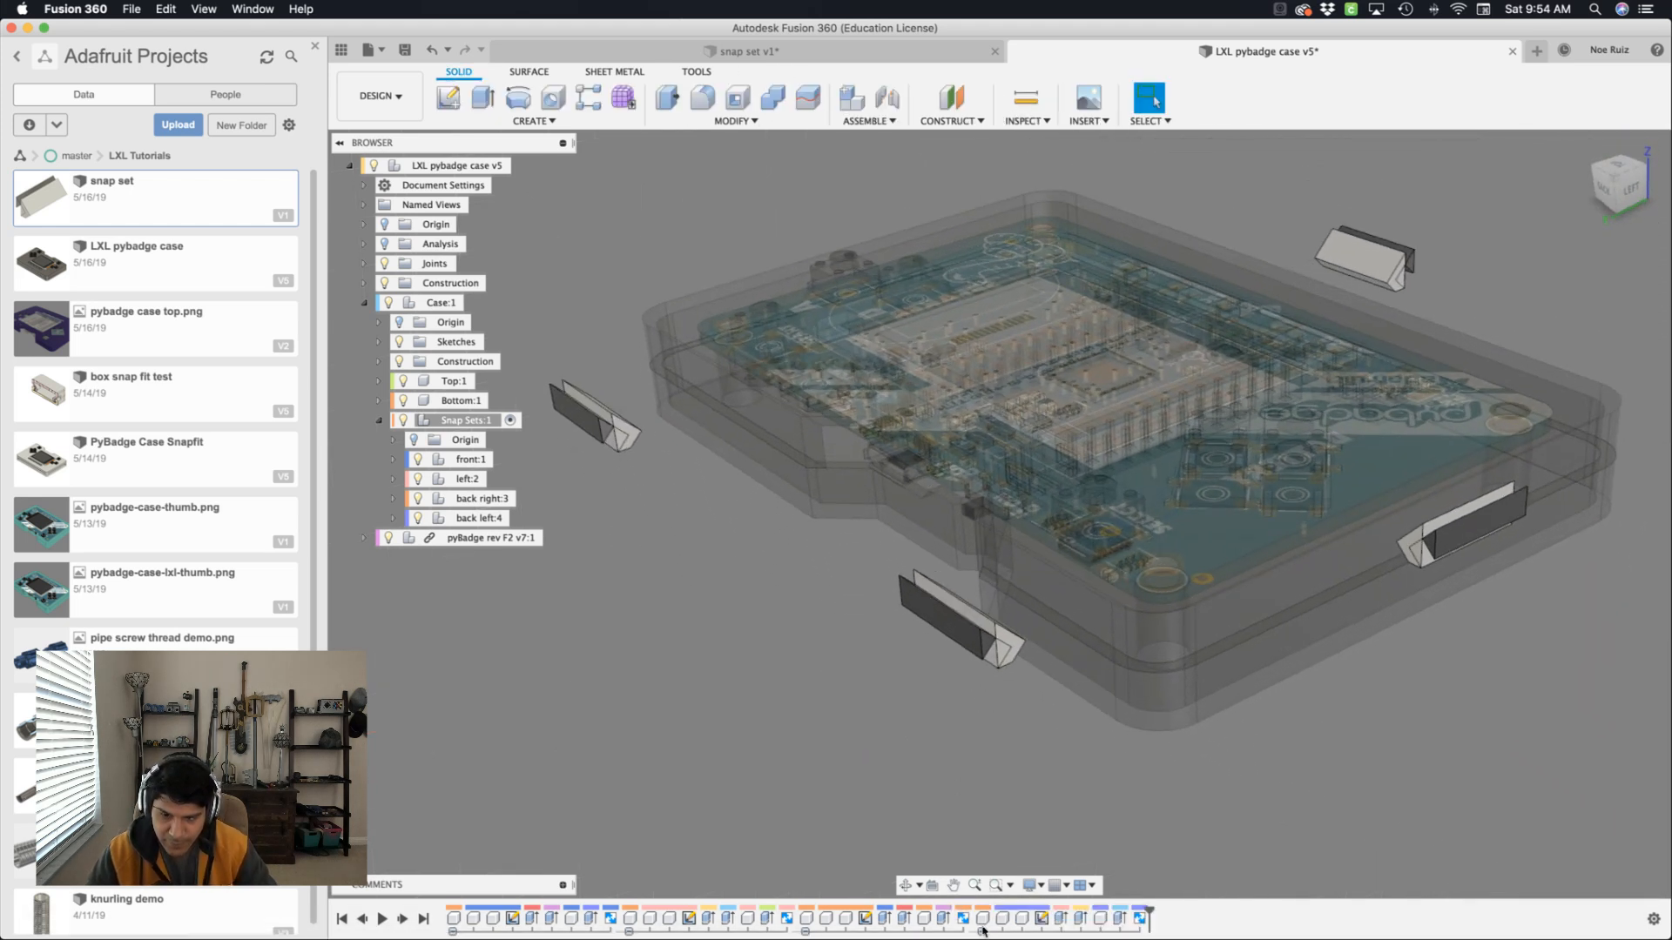
double_click(1042, 918)
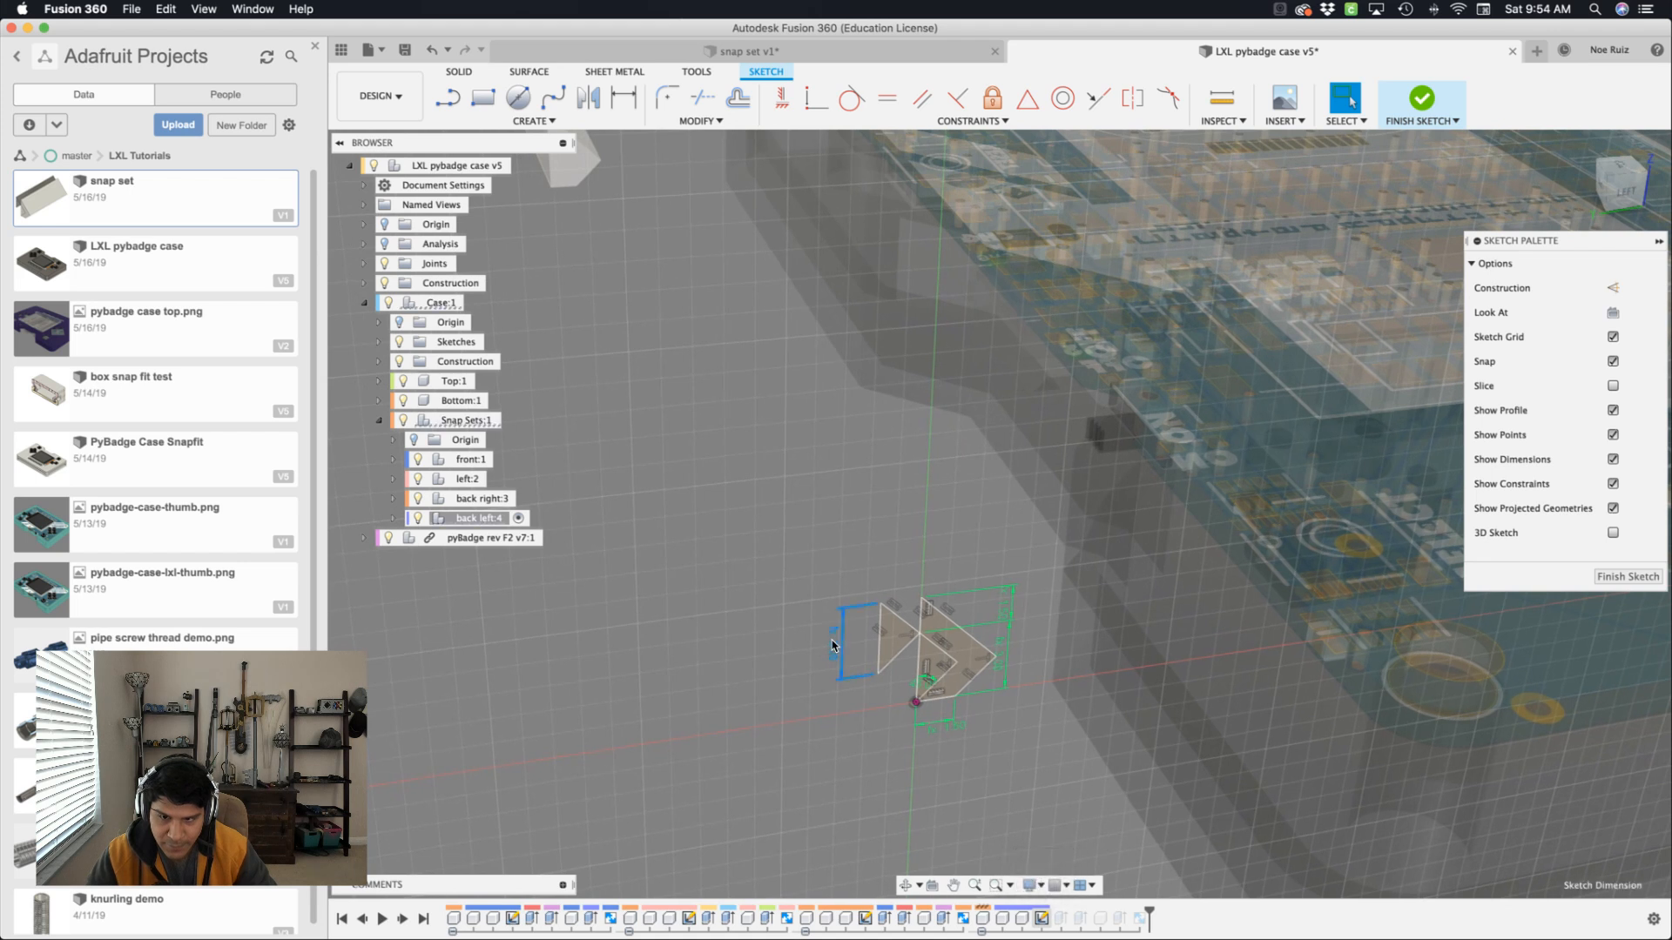
double_click(831, 644)
type("snap")
key("Return")
key("Return")
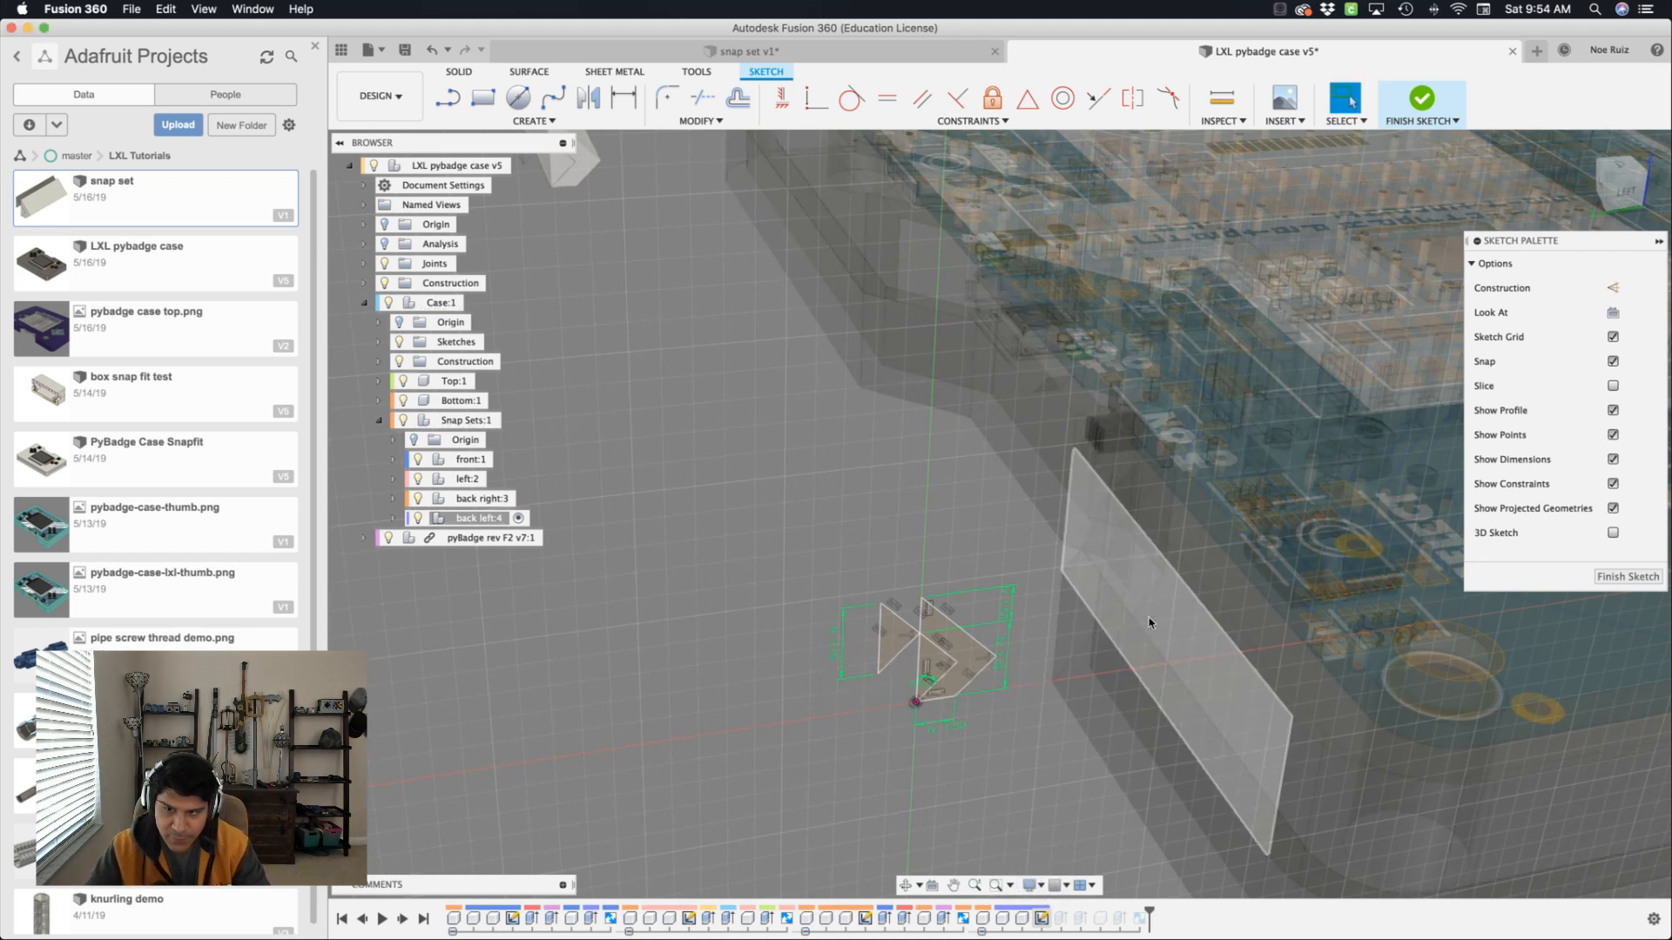
Set the back left larger profile's upper height and bottom width to shell and its lower height to snap, finishing the sketch.
double_click(1009, 607)
type("shell")
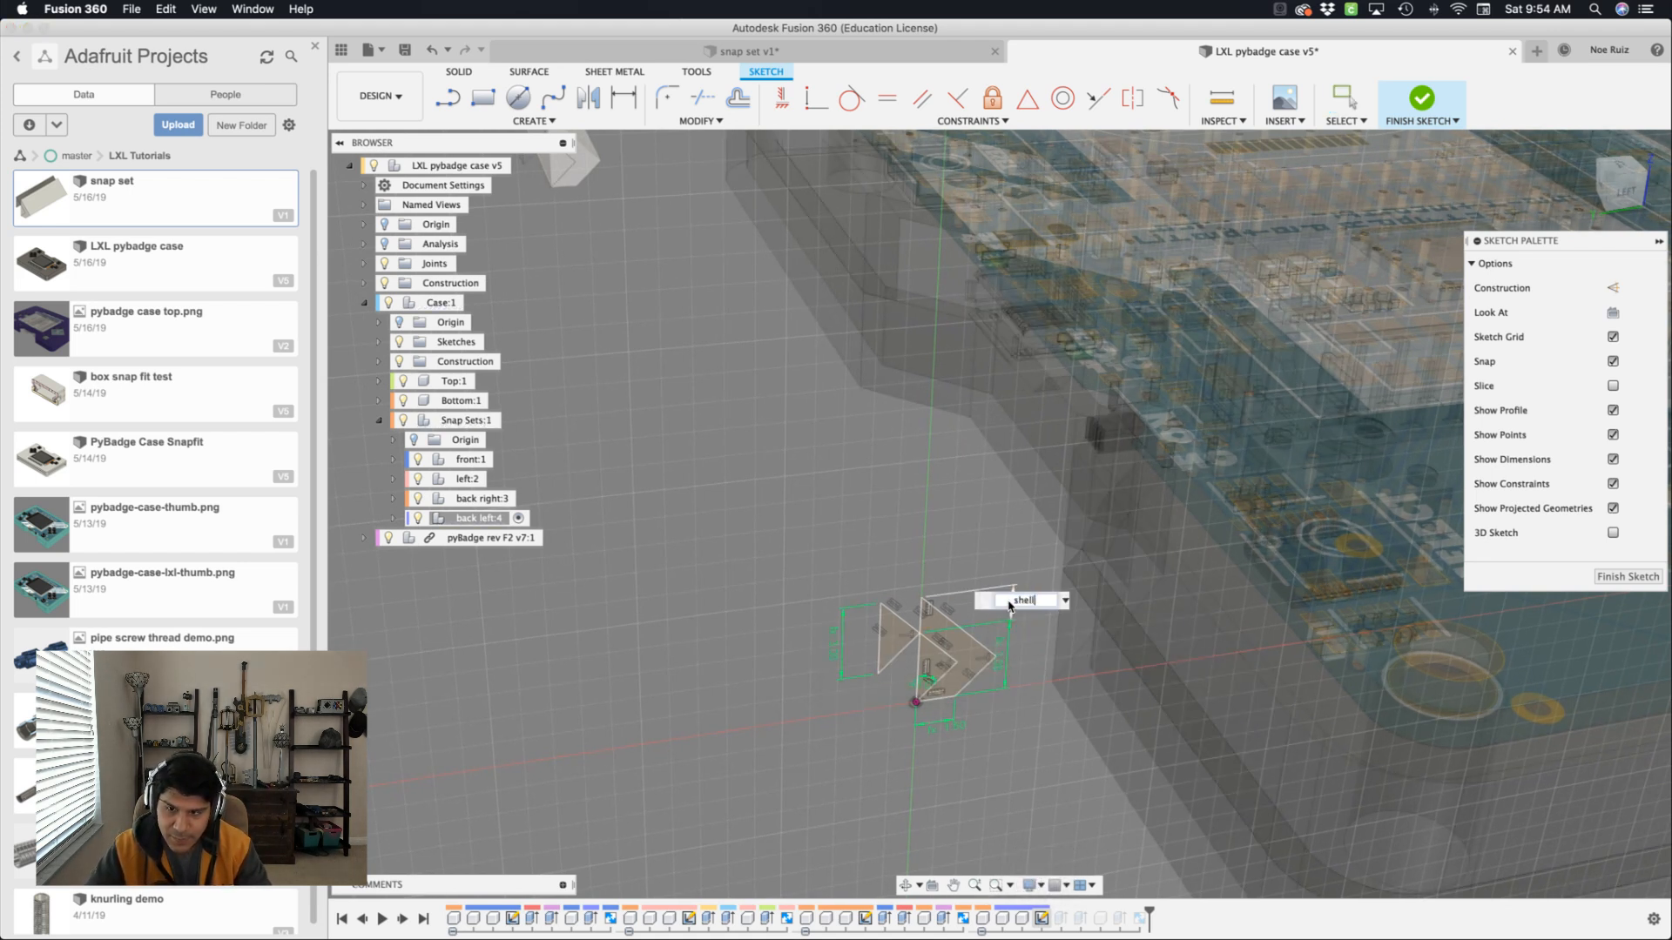
double_click(993, 659)
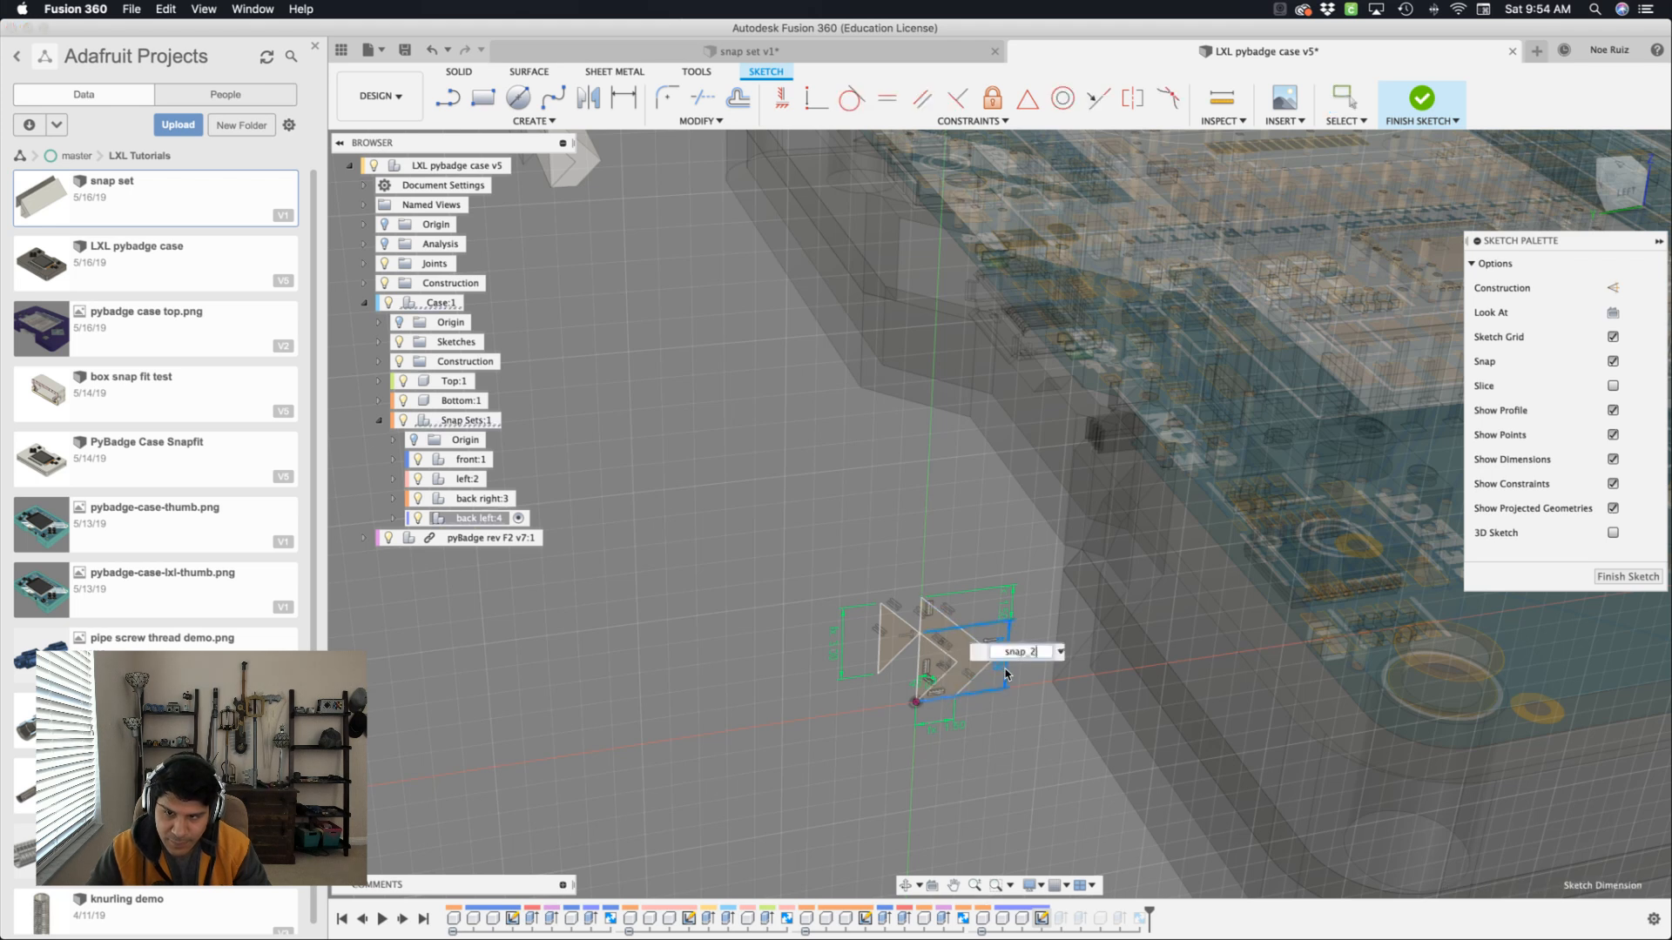
type("snap")
key("Return")
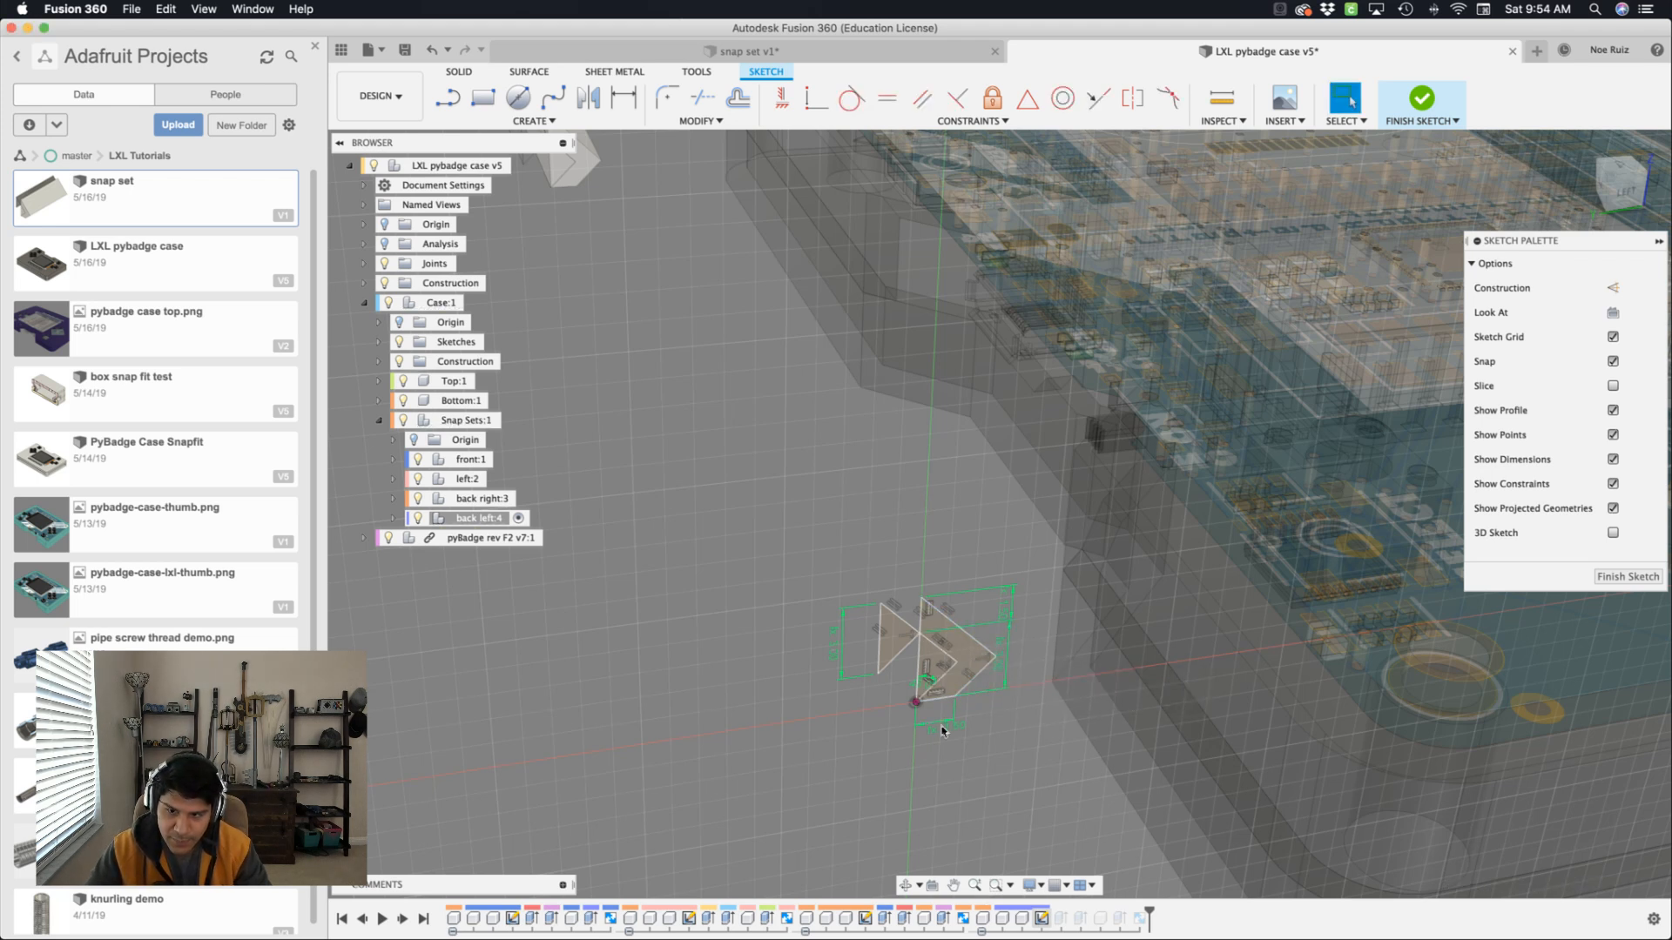
double_click(941, 729)
type("shell")
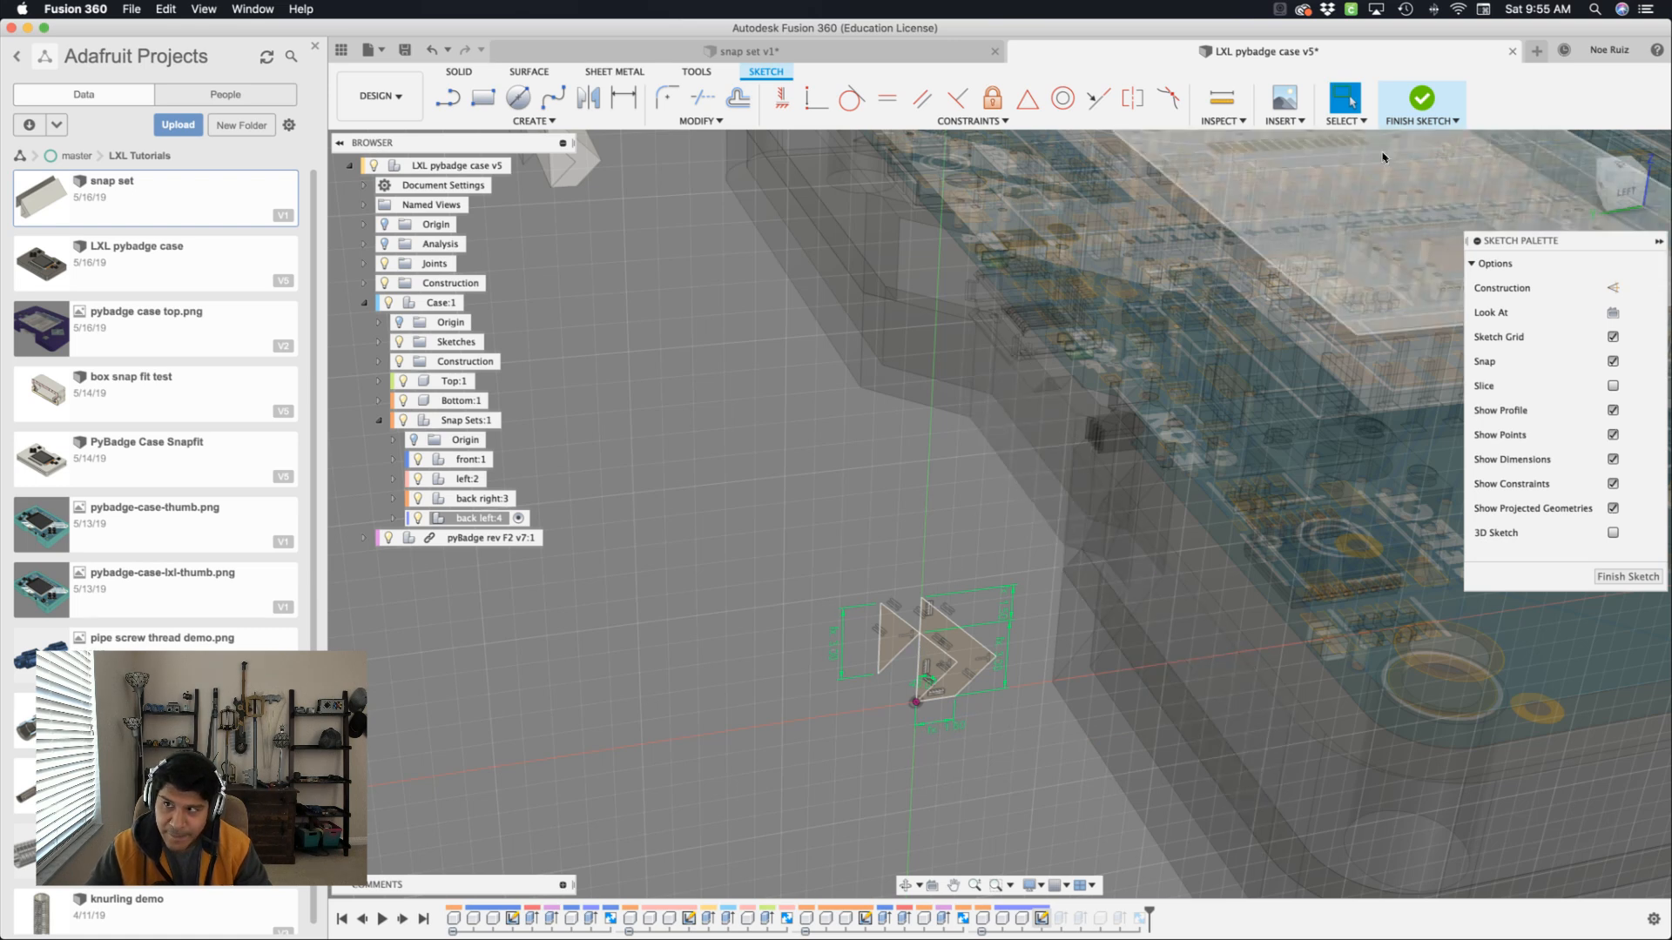
left_click(1419, 105)
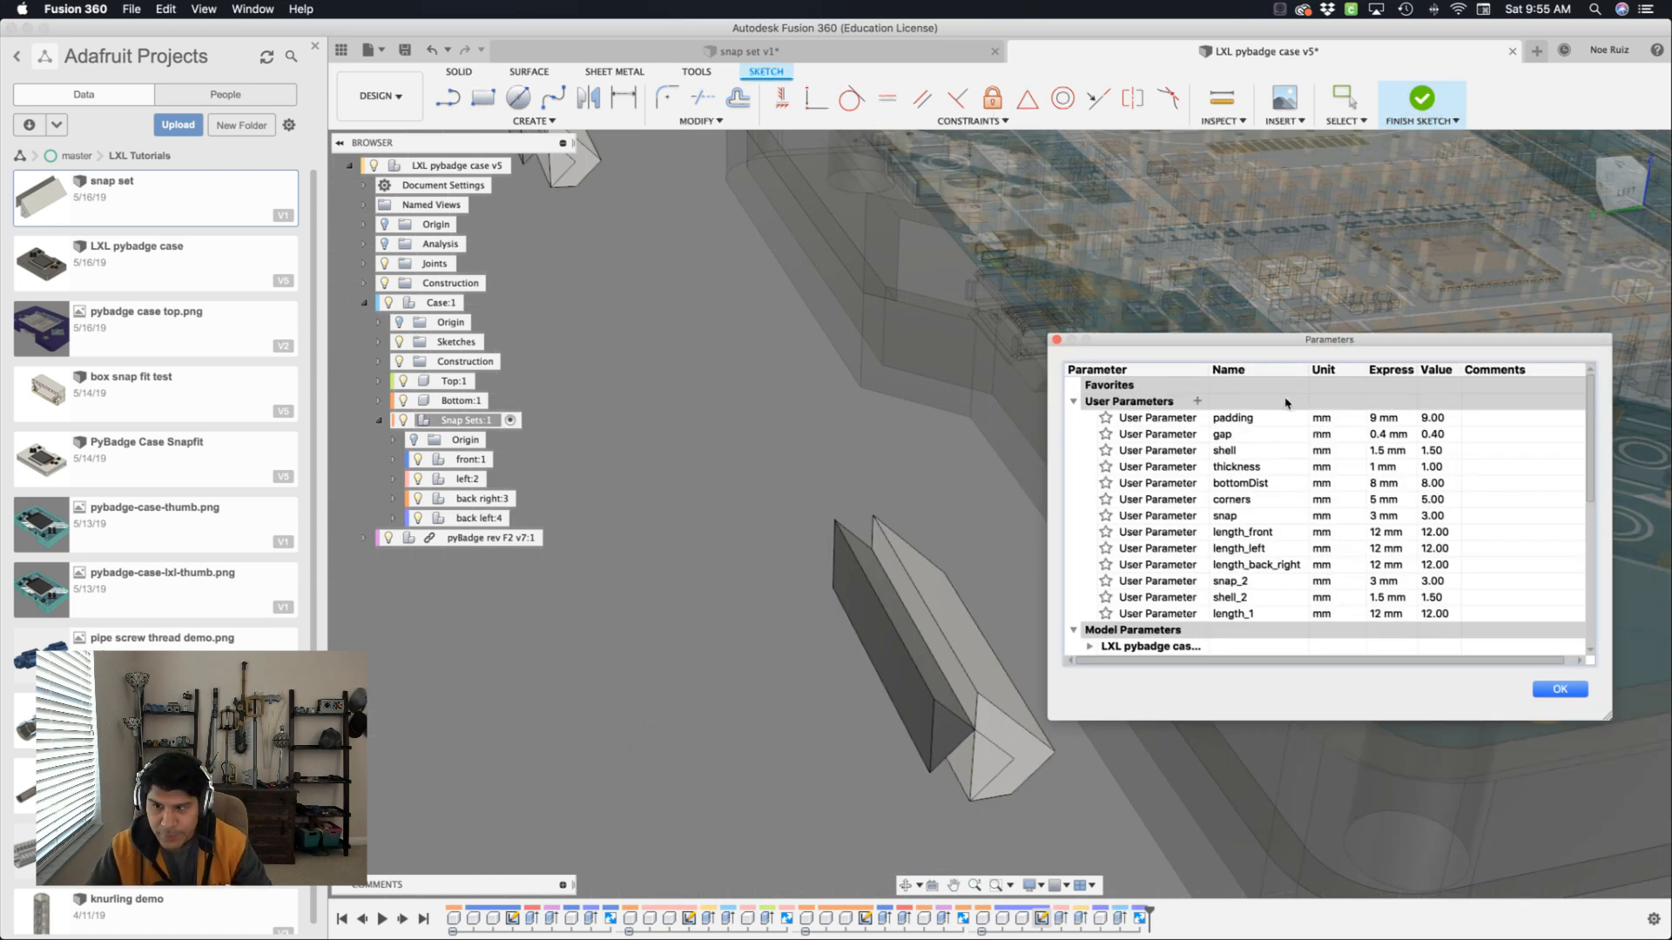
Delete the duplicate user parameters snap_2 and shell_2, and rename length_1 to length_back_left.
left_click(1196, 581)
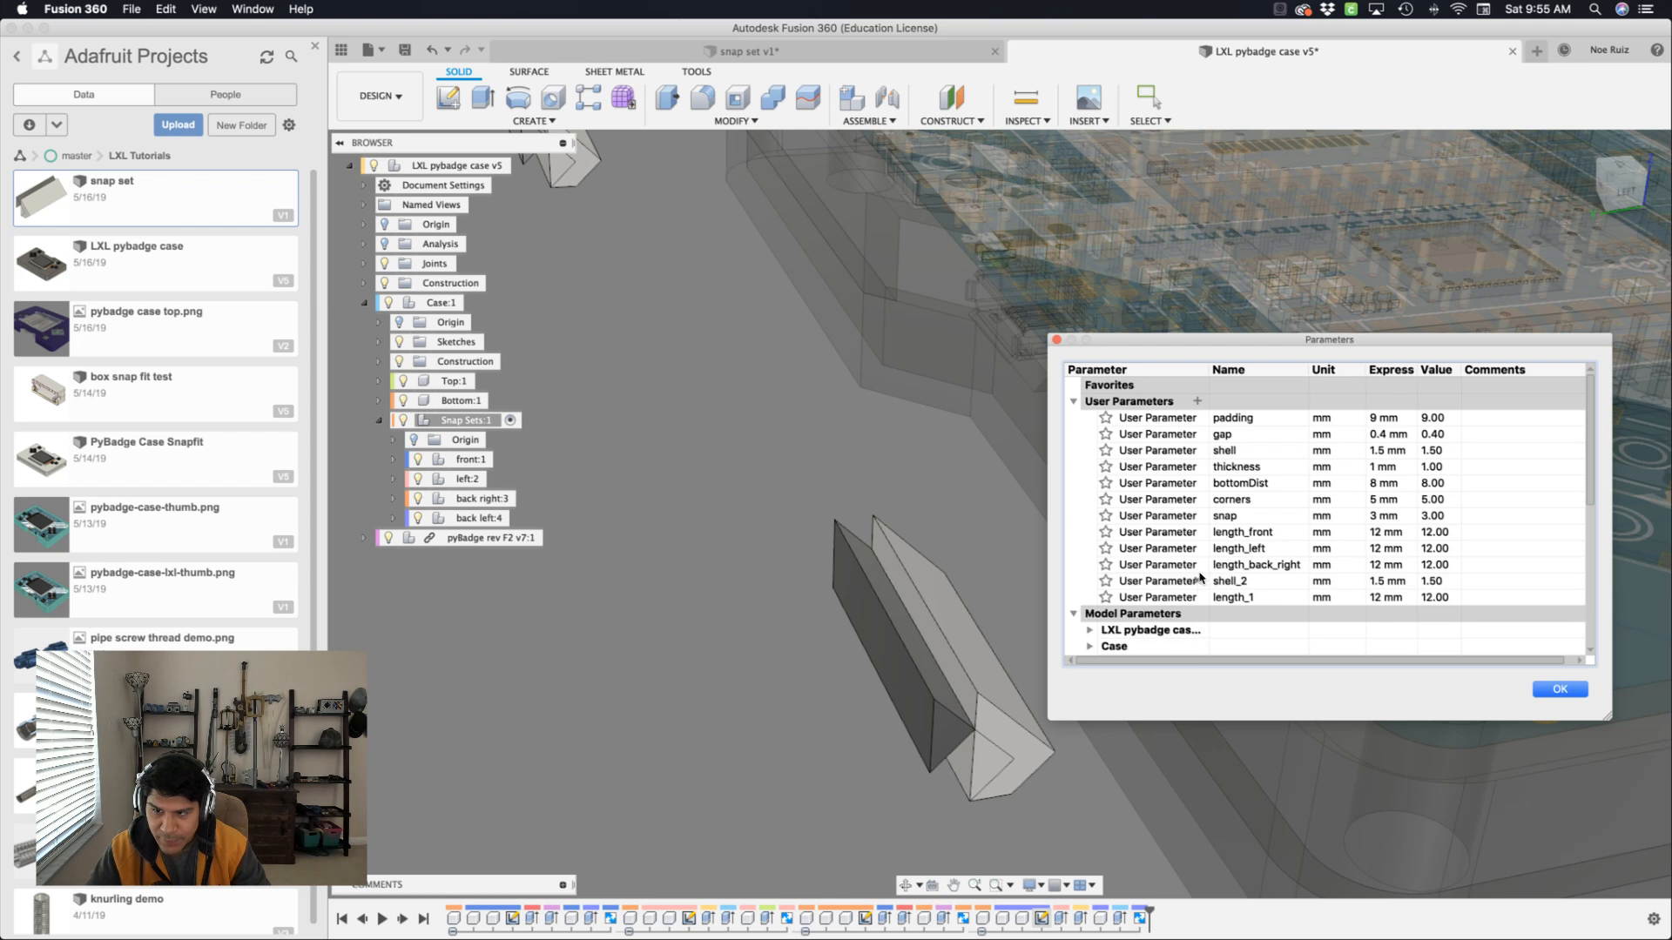
left_click(1199, 580)
double_click(1240, 583)
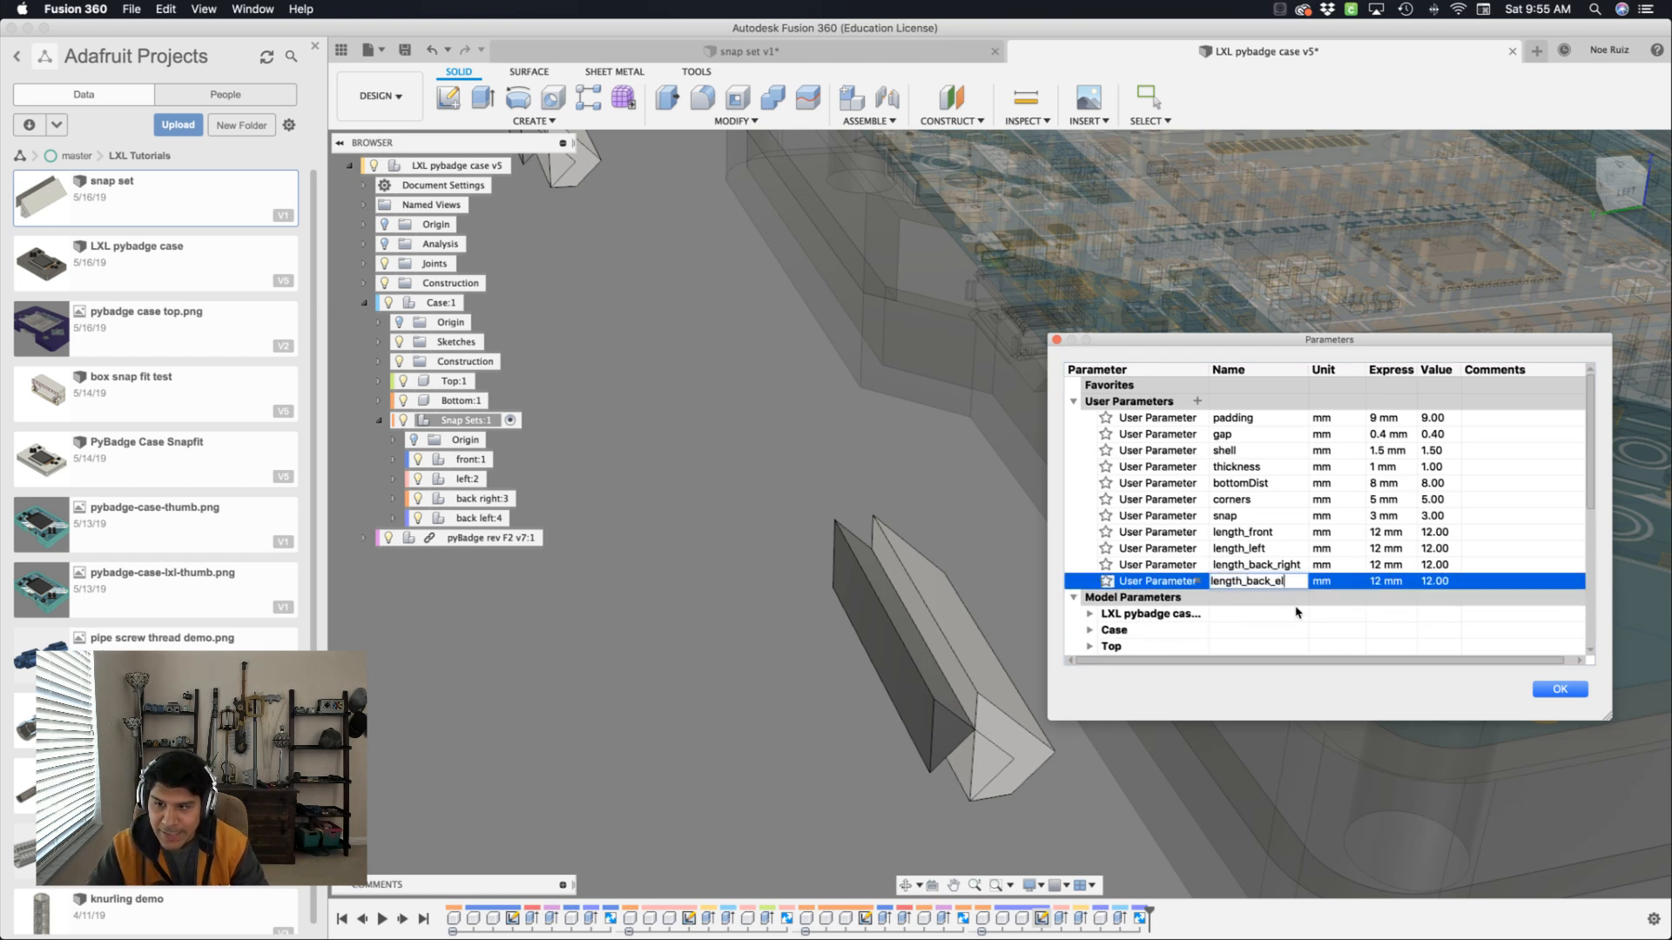
type("length_back_left")
key("Return")
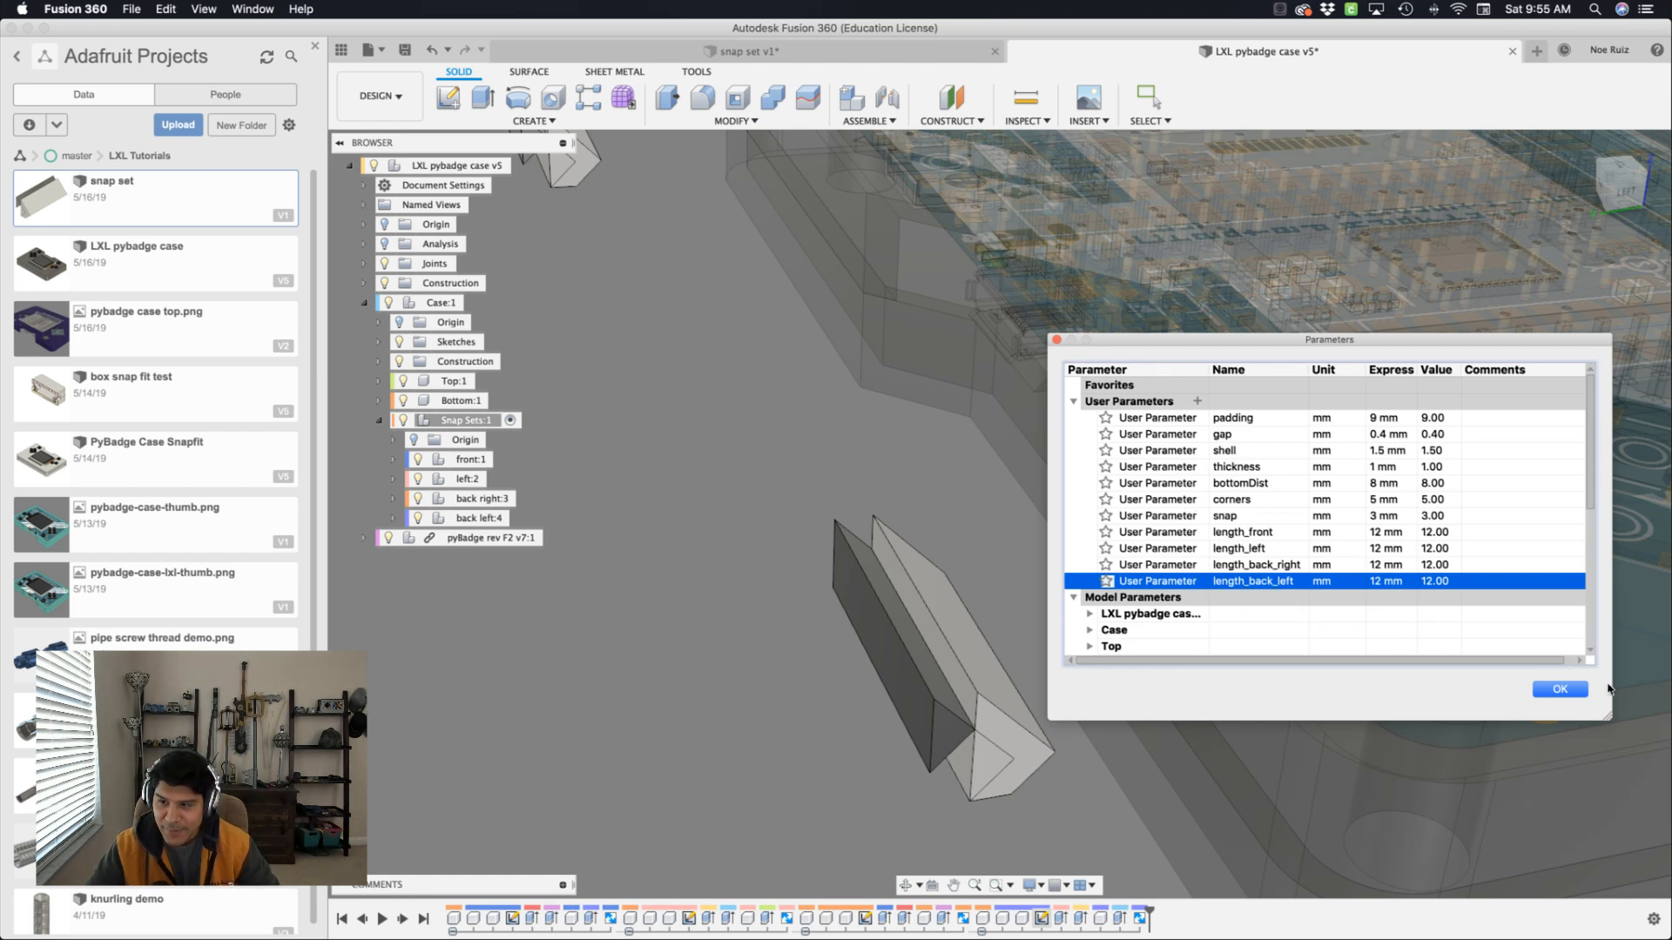
left_click(1559, 689)
Mirror the left snap set component across construction plane Plane2 to the opposite side of the case, and select the mirrored component.
key("F6")
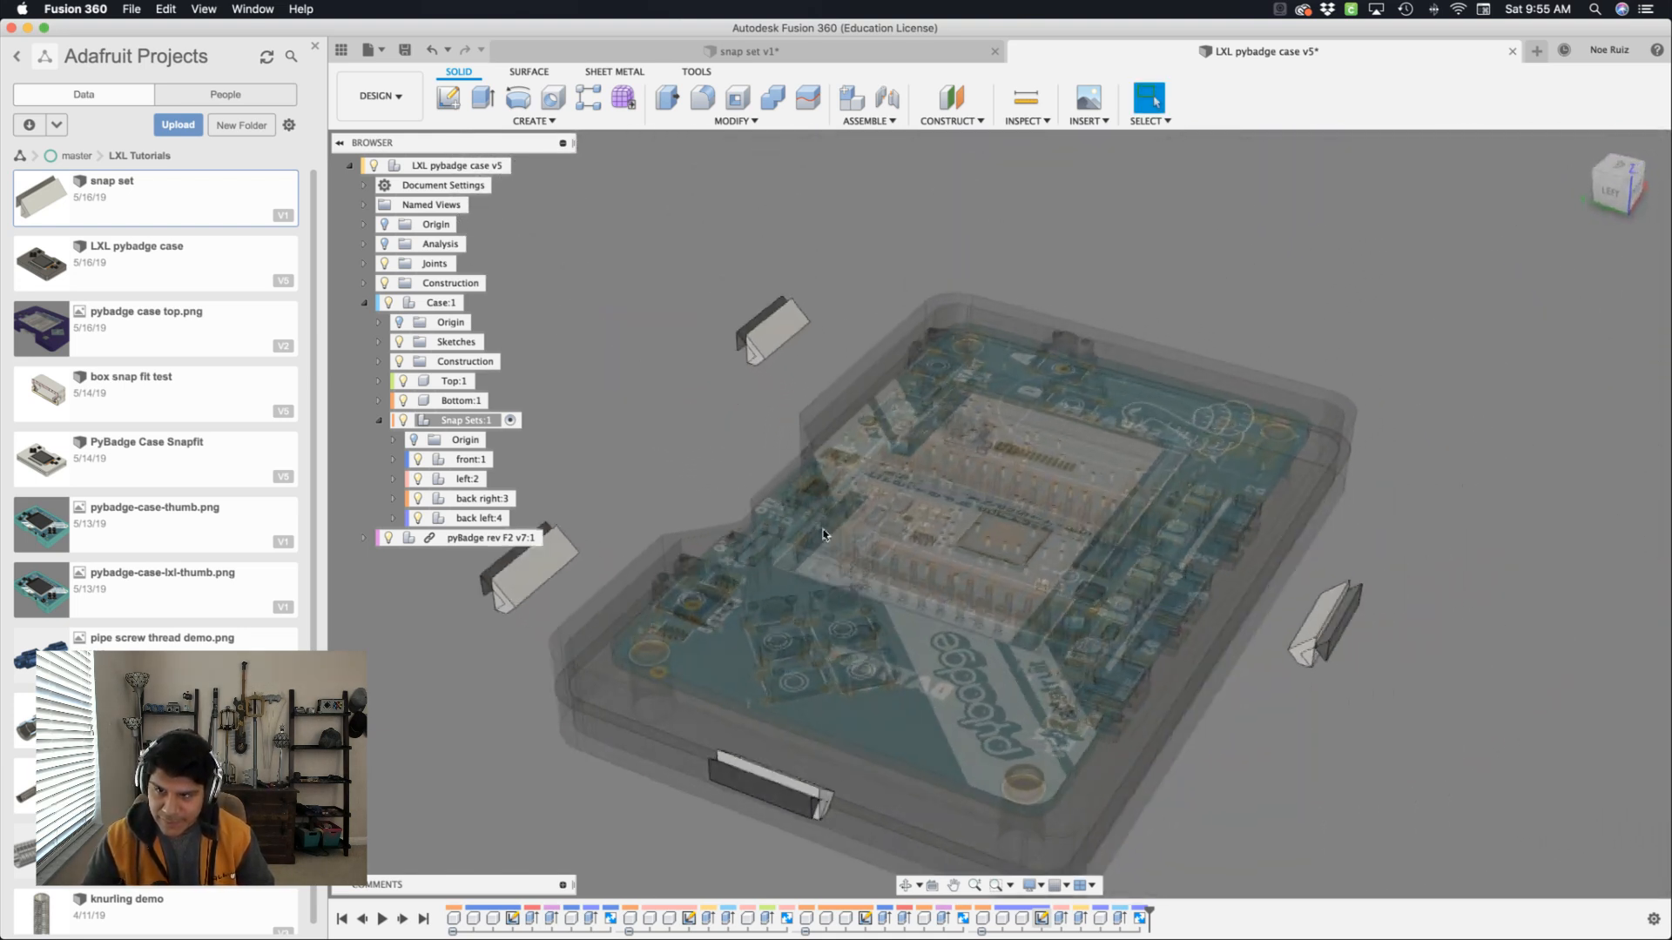
middle_click_drag(823, 534, 1428, 352, "shift")
scroll(777, 469, "down", 3)
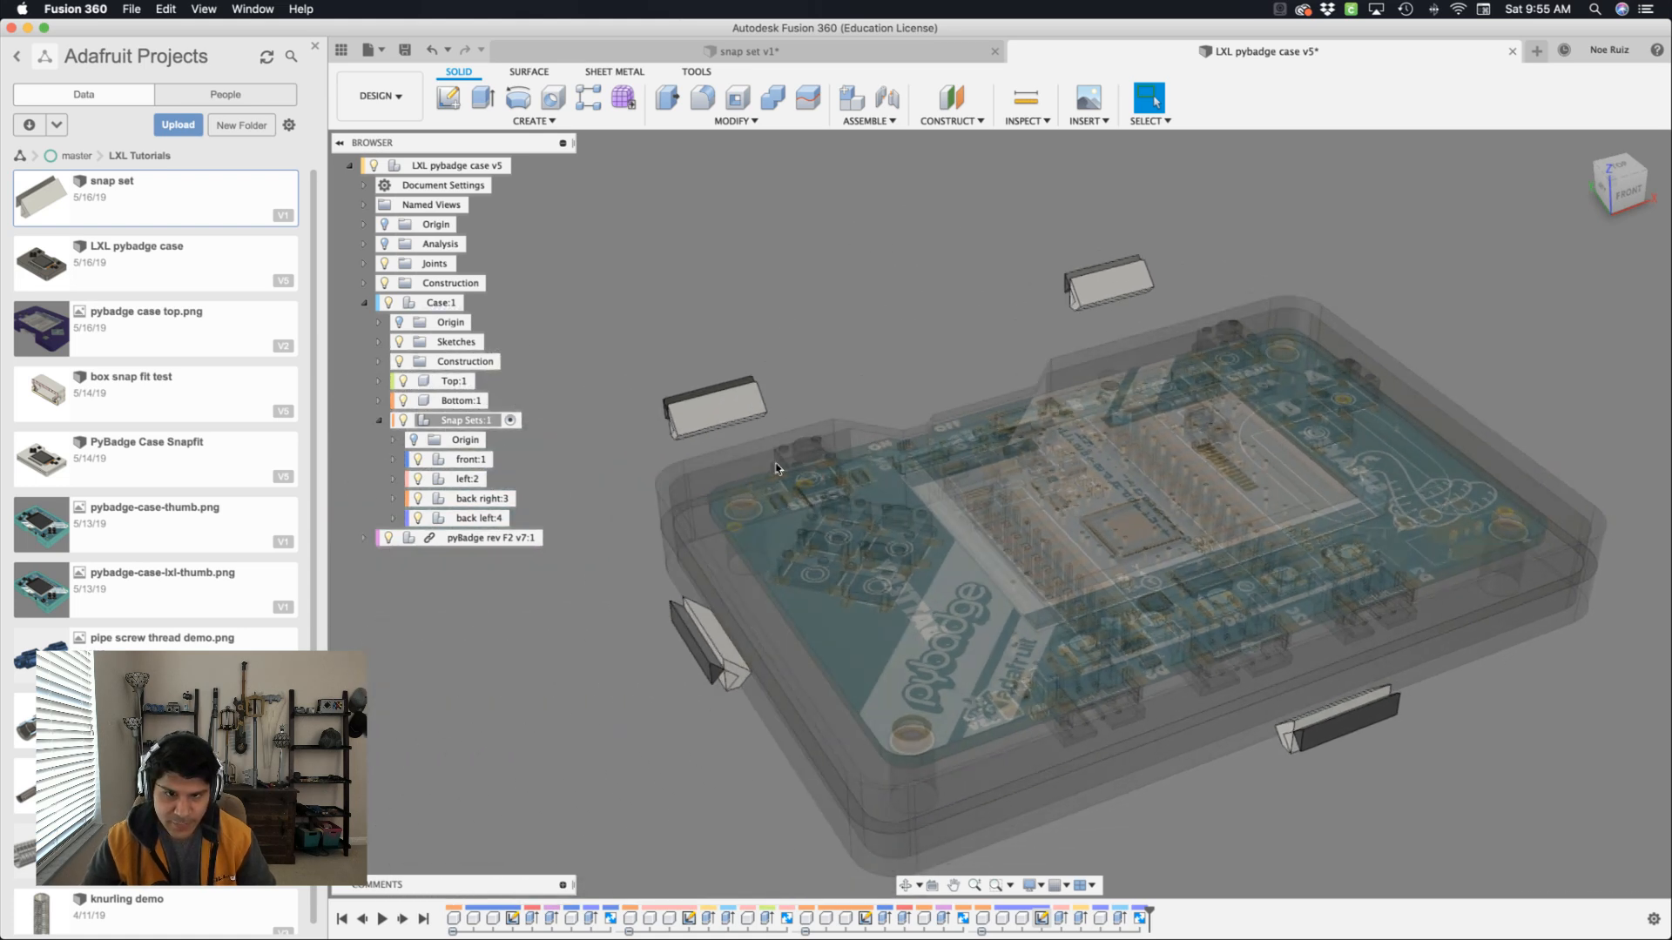
scroll(776, 468, "down", 1)
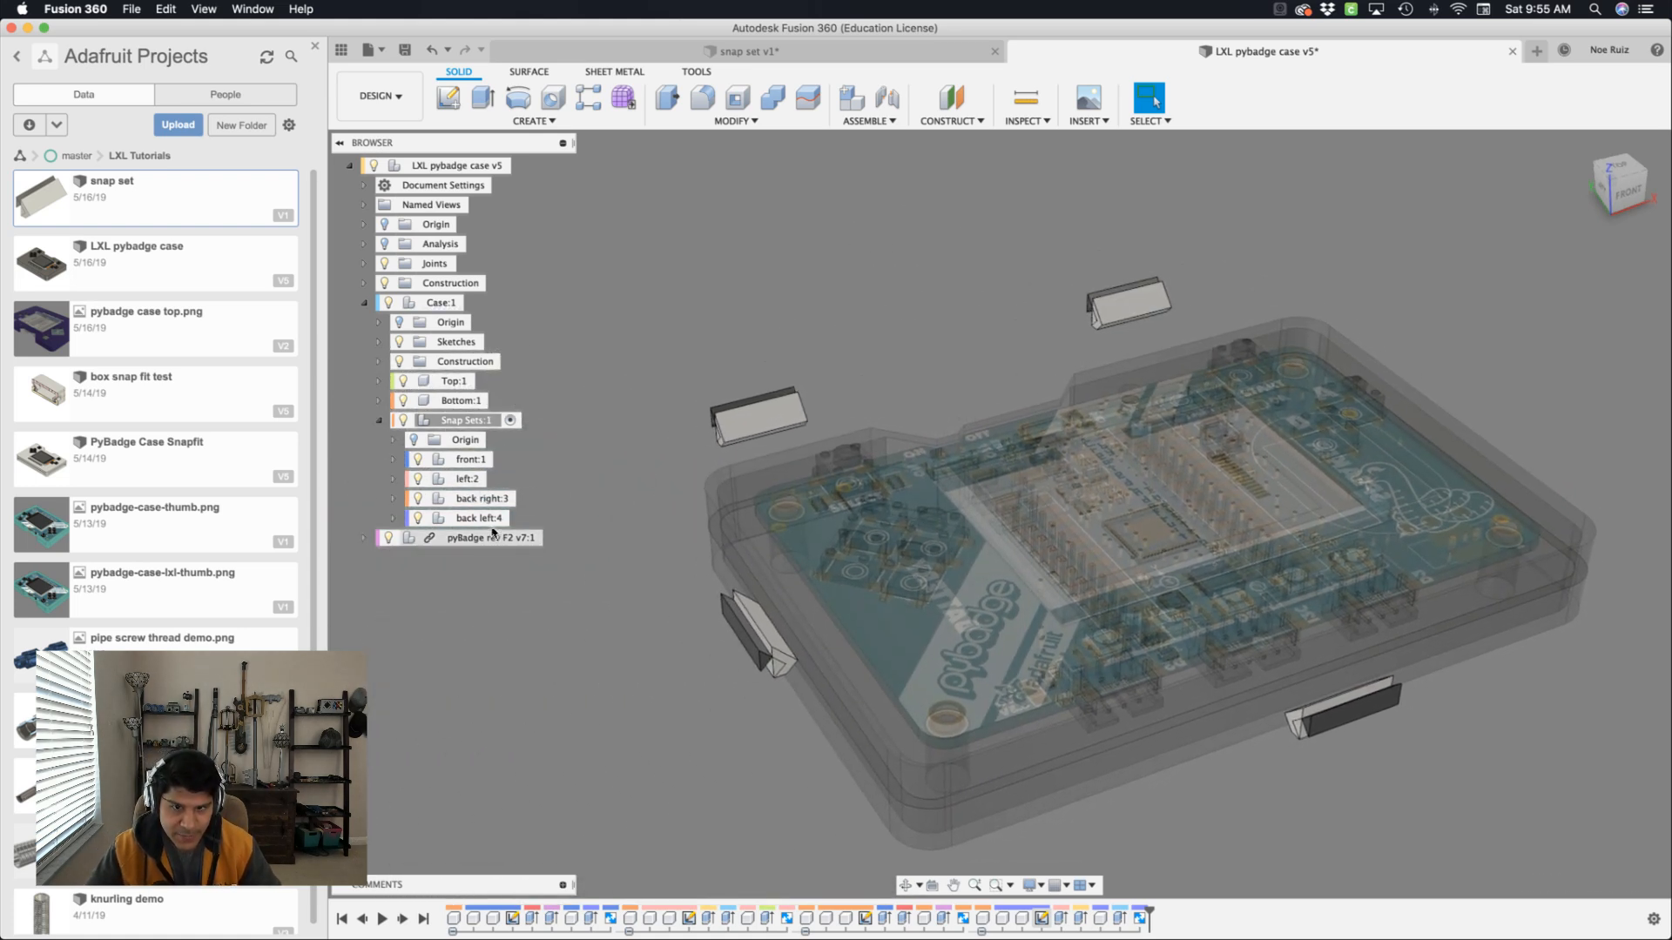
left_click(475, 496)
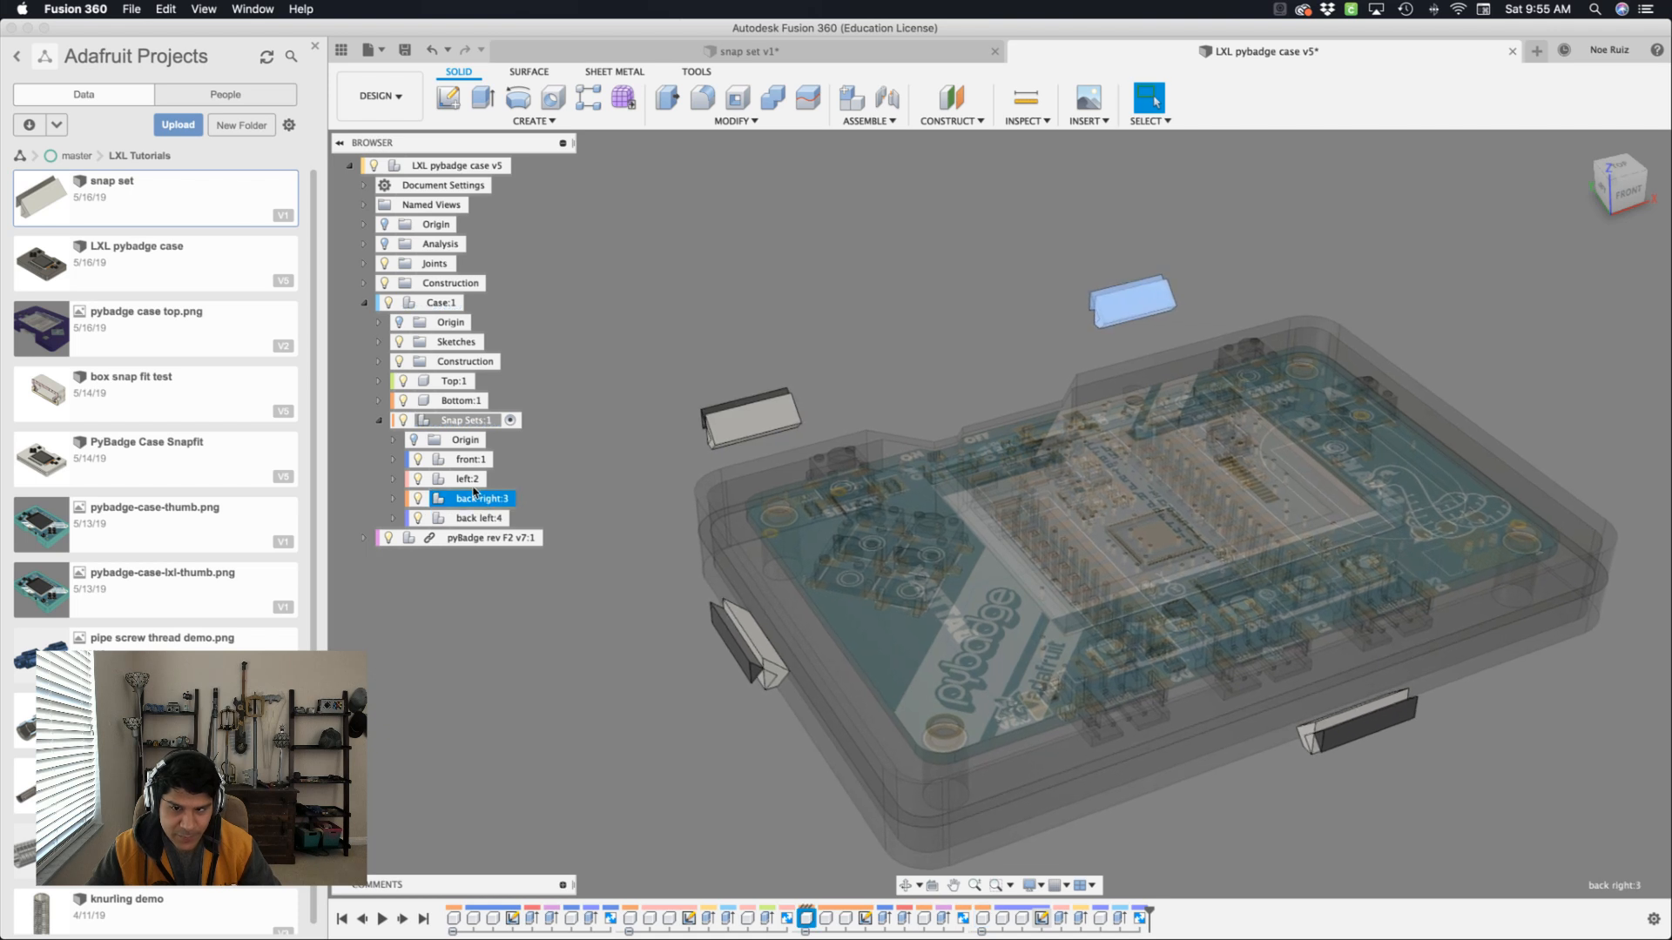
left_click(467, 479)
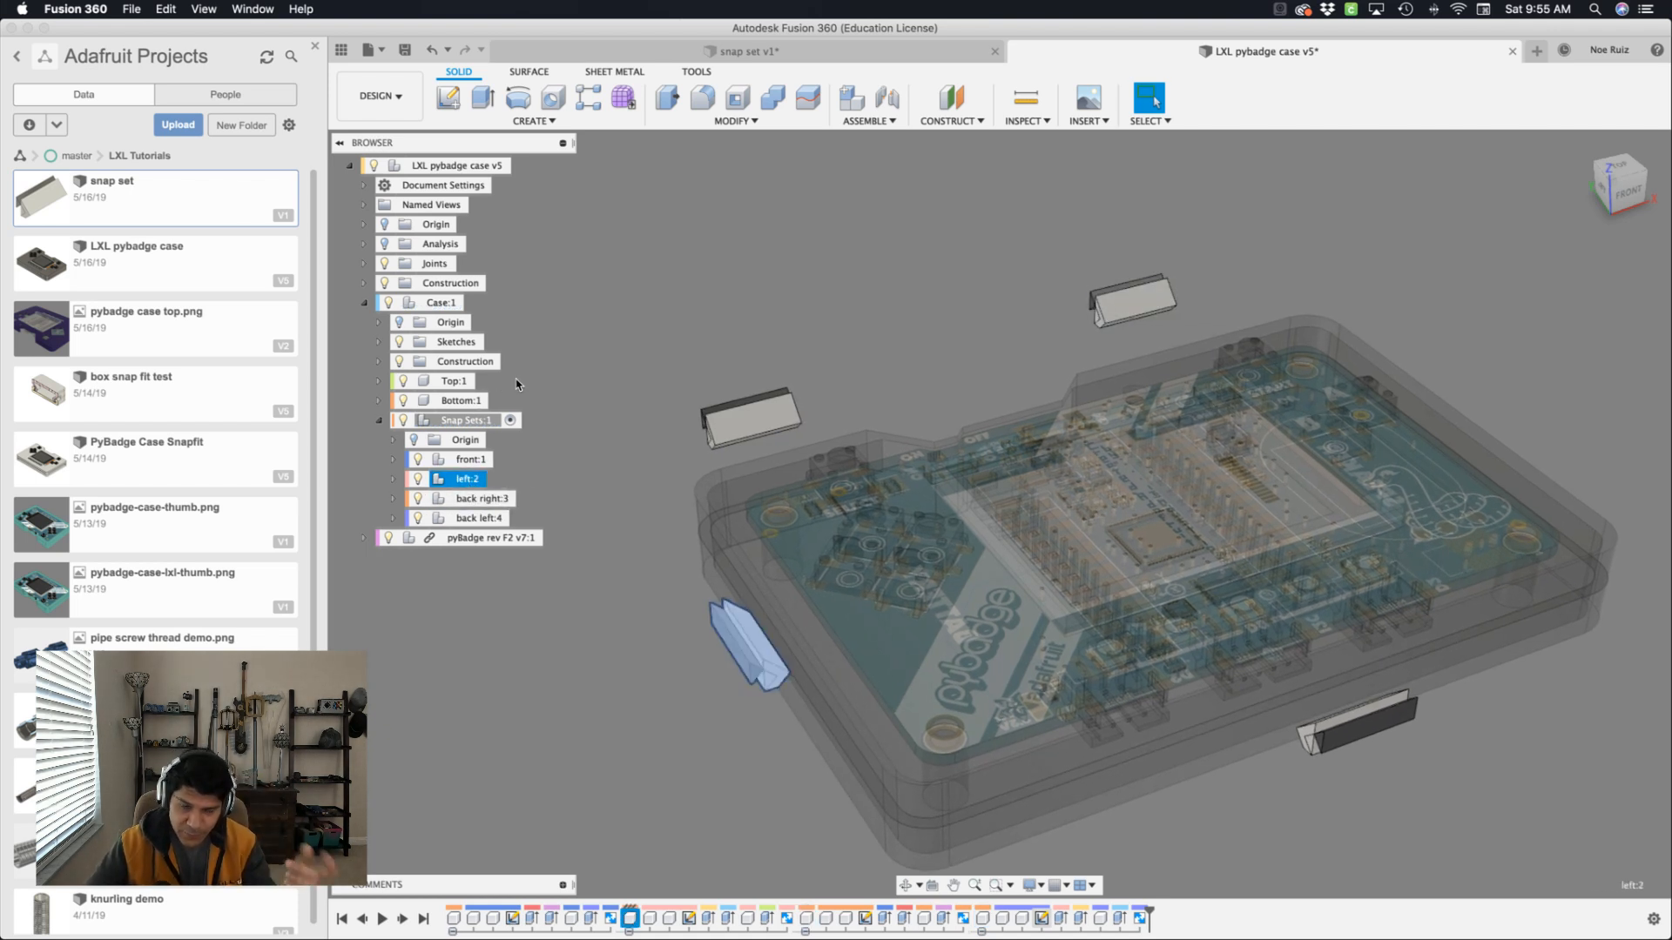
type("smir")
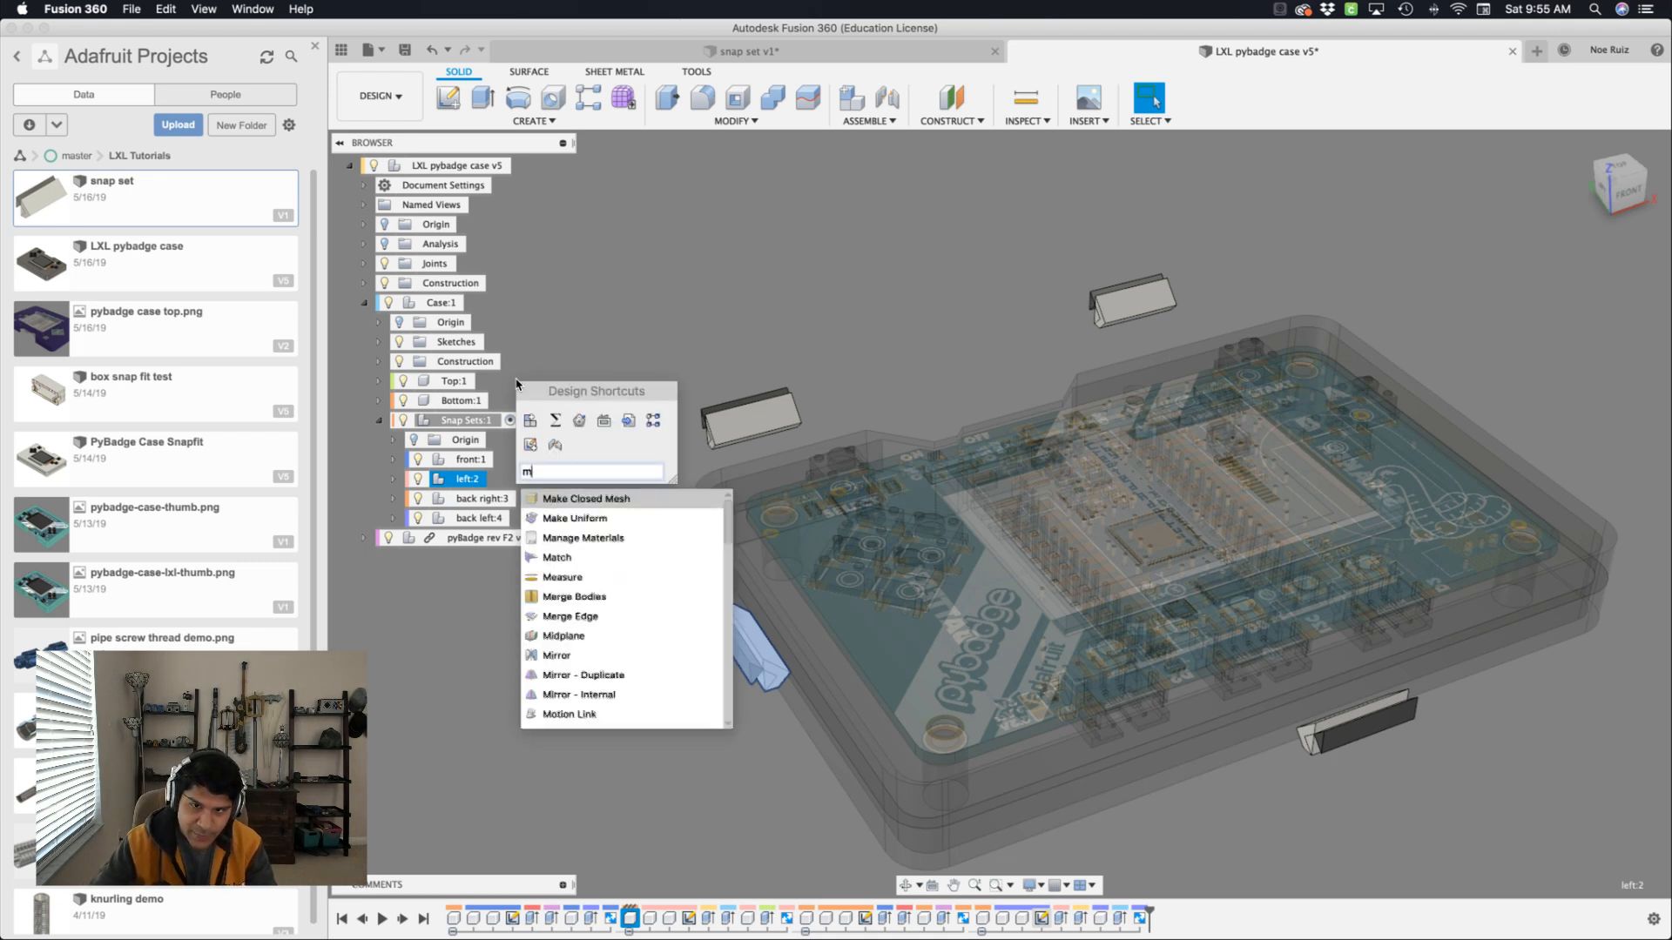
key("Return")
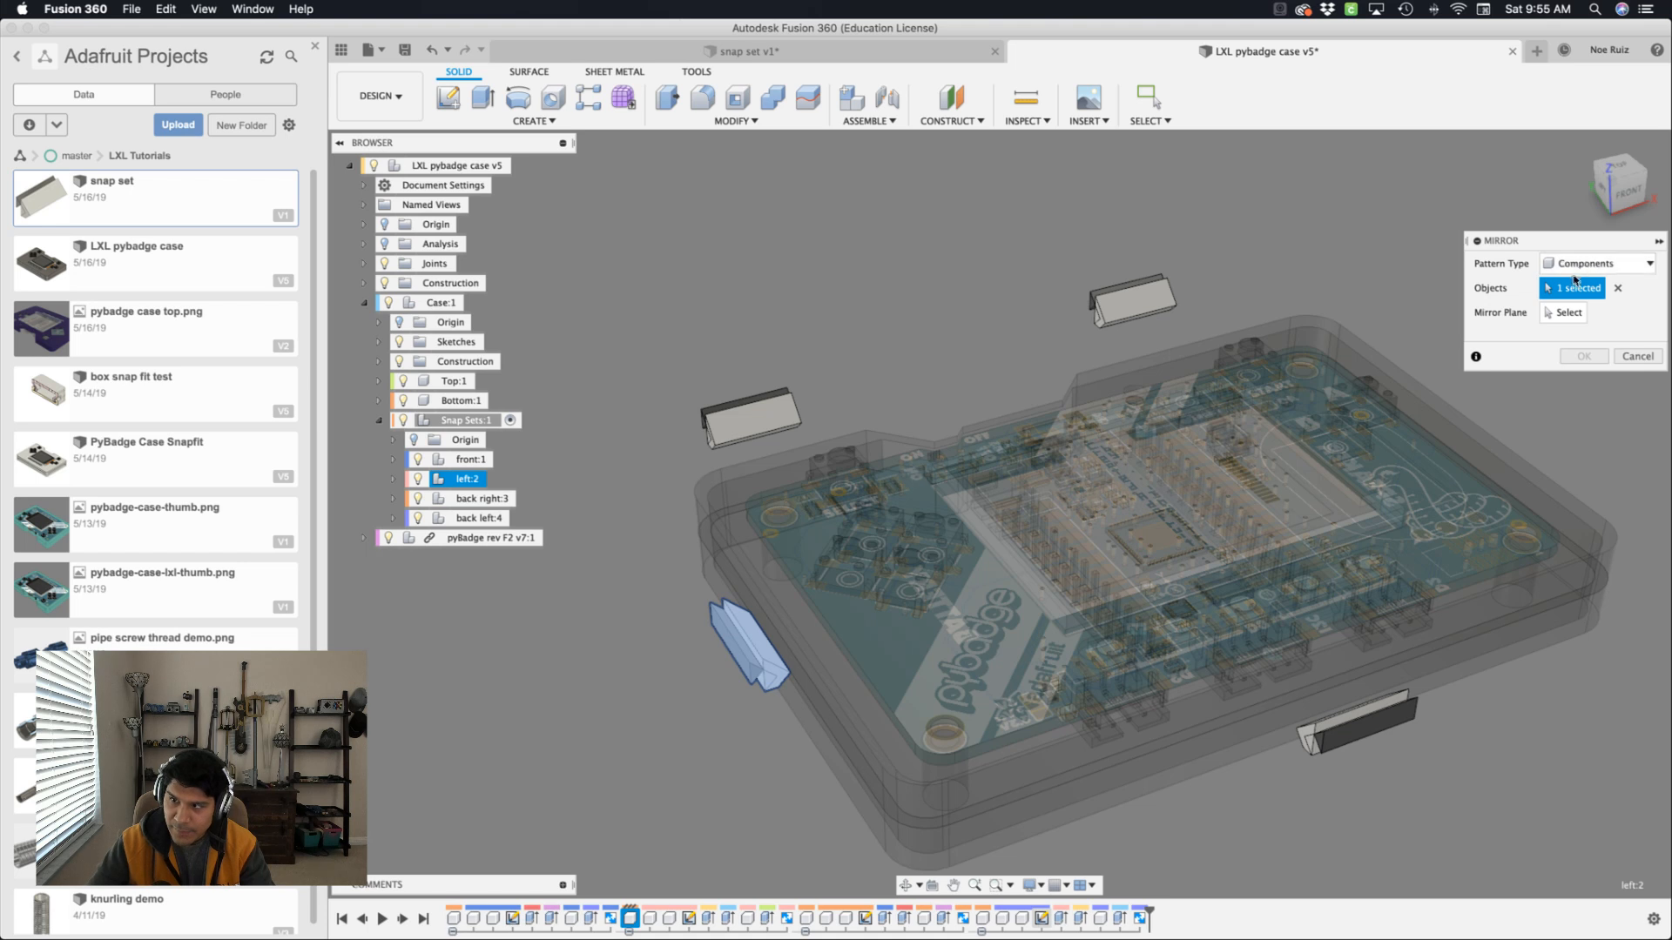
left_click(1567, 311)
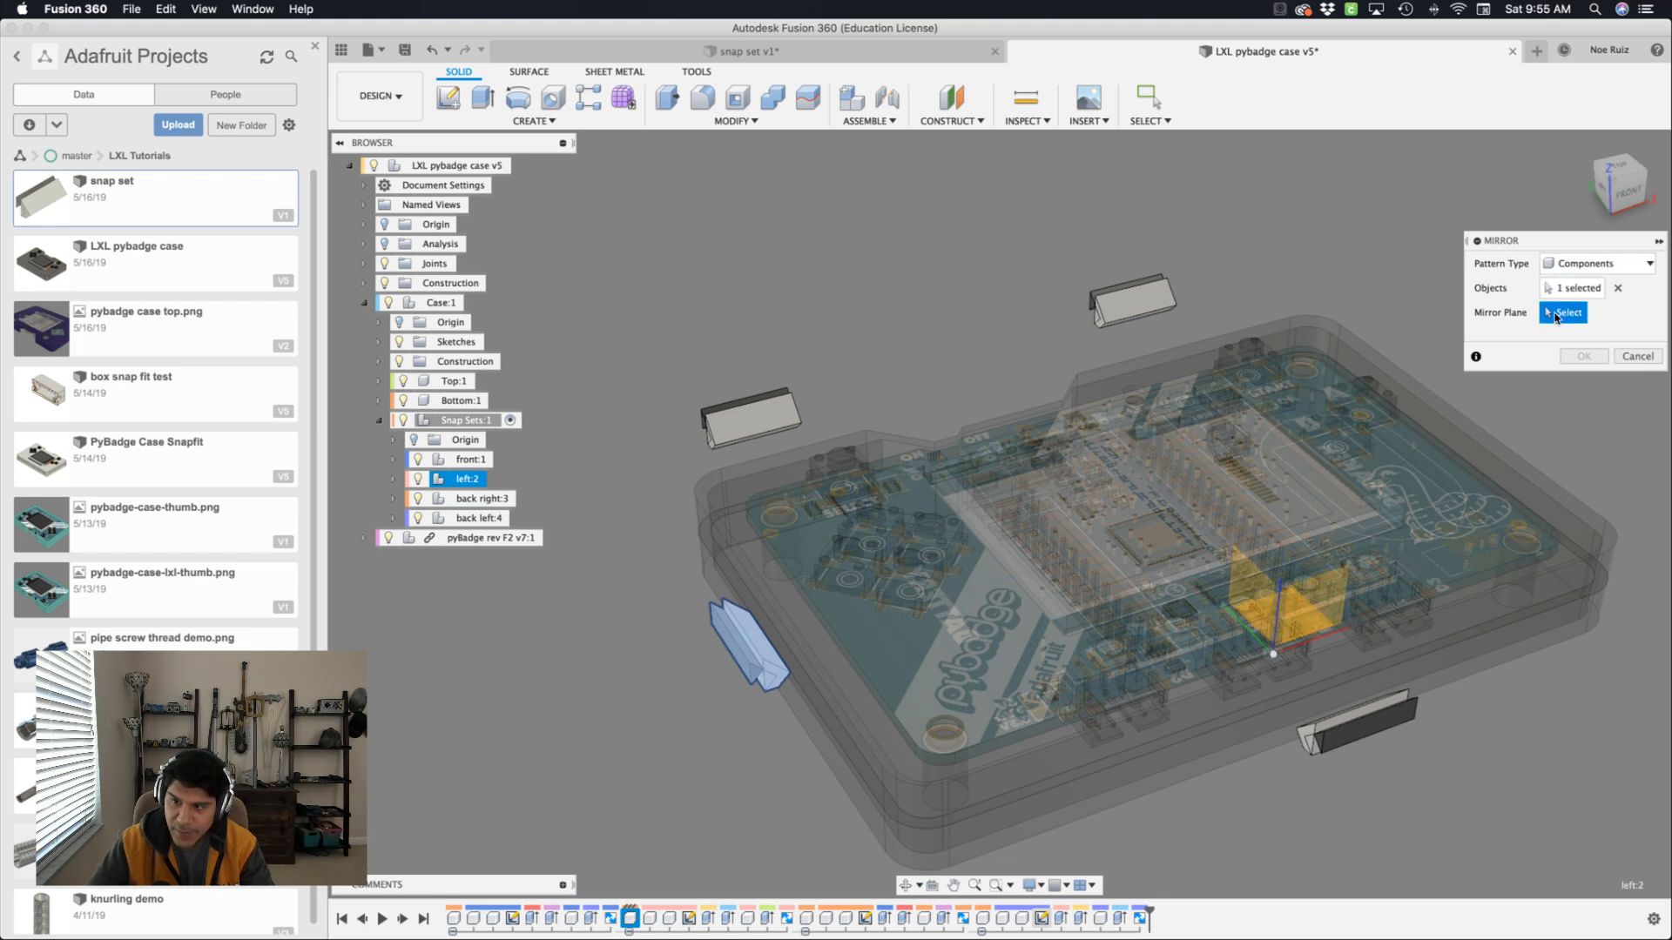
left_click(363, 283)
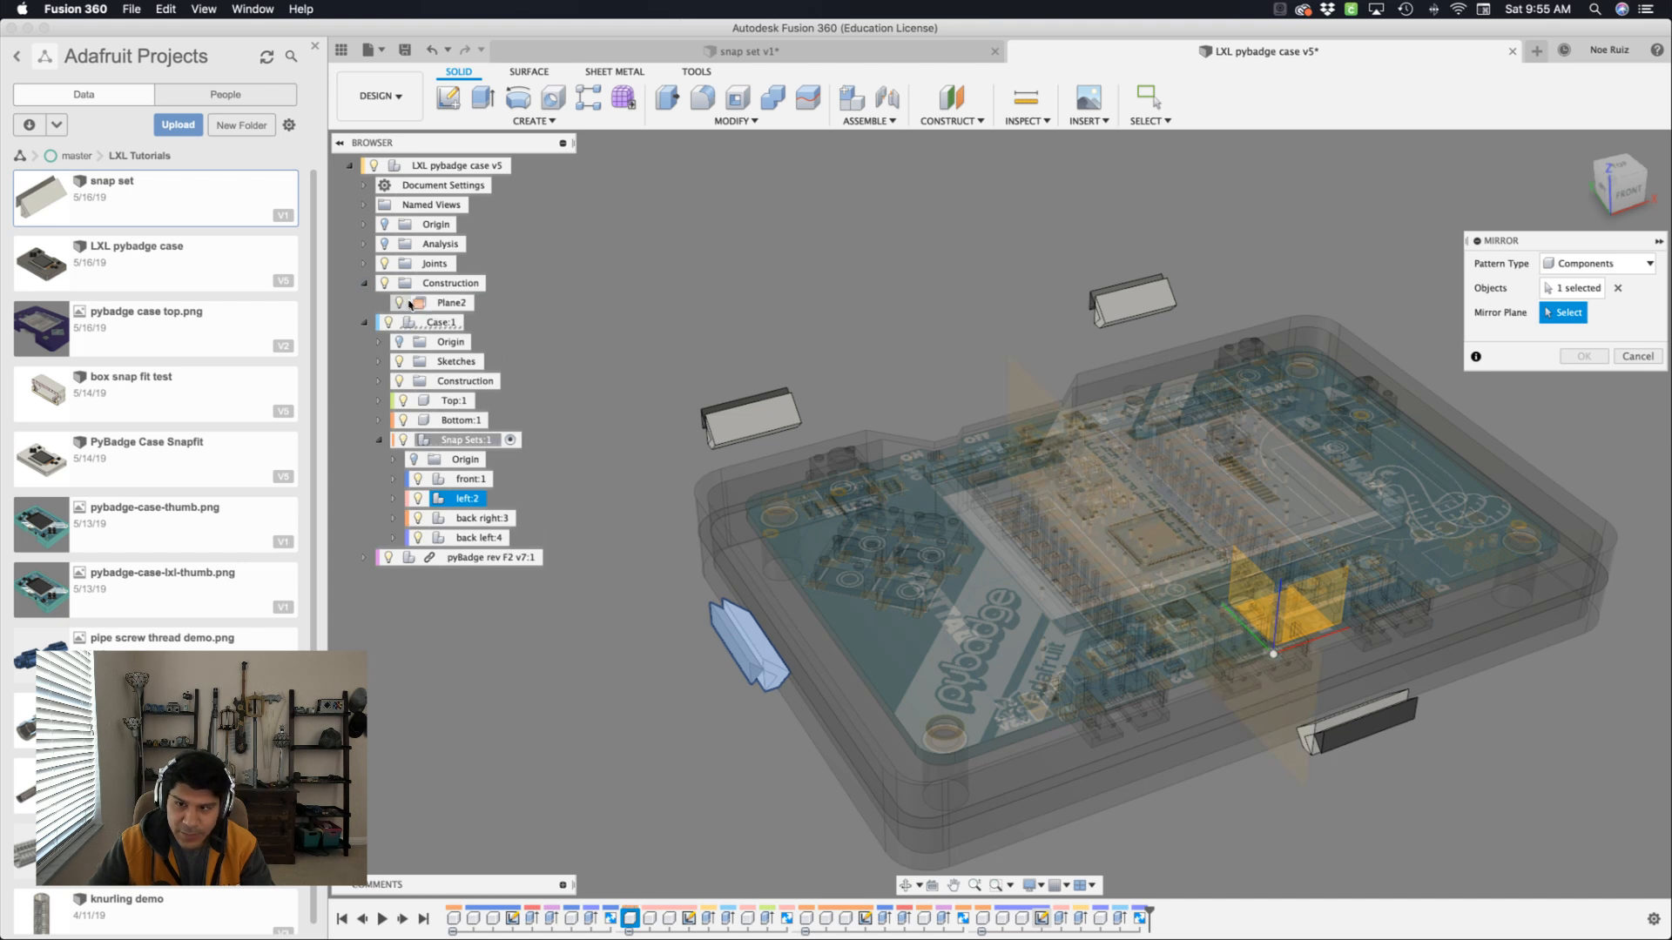
left_click(1035, 393)
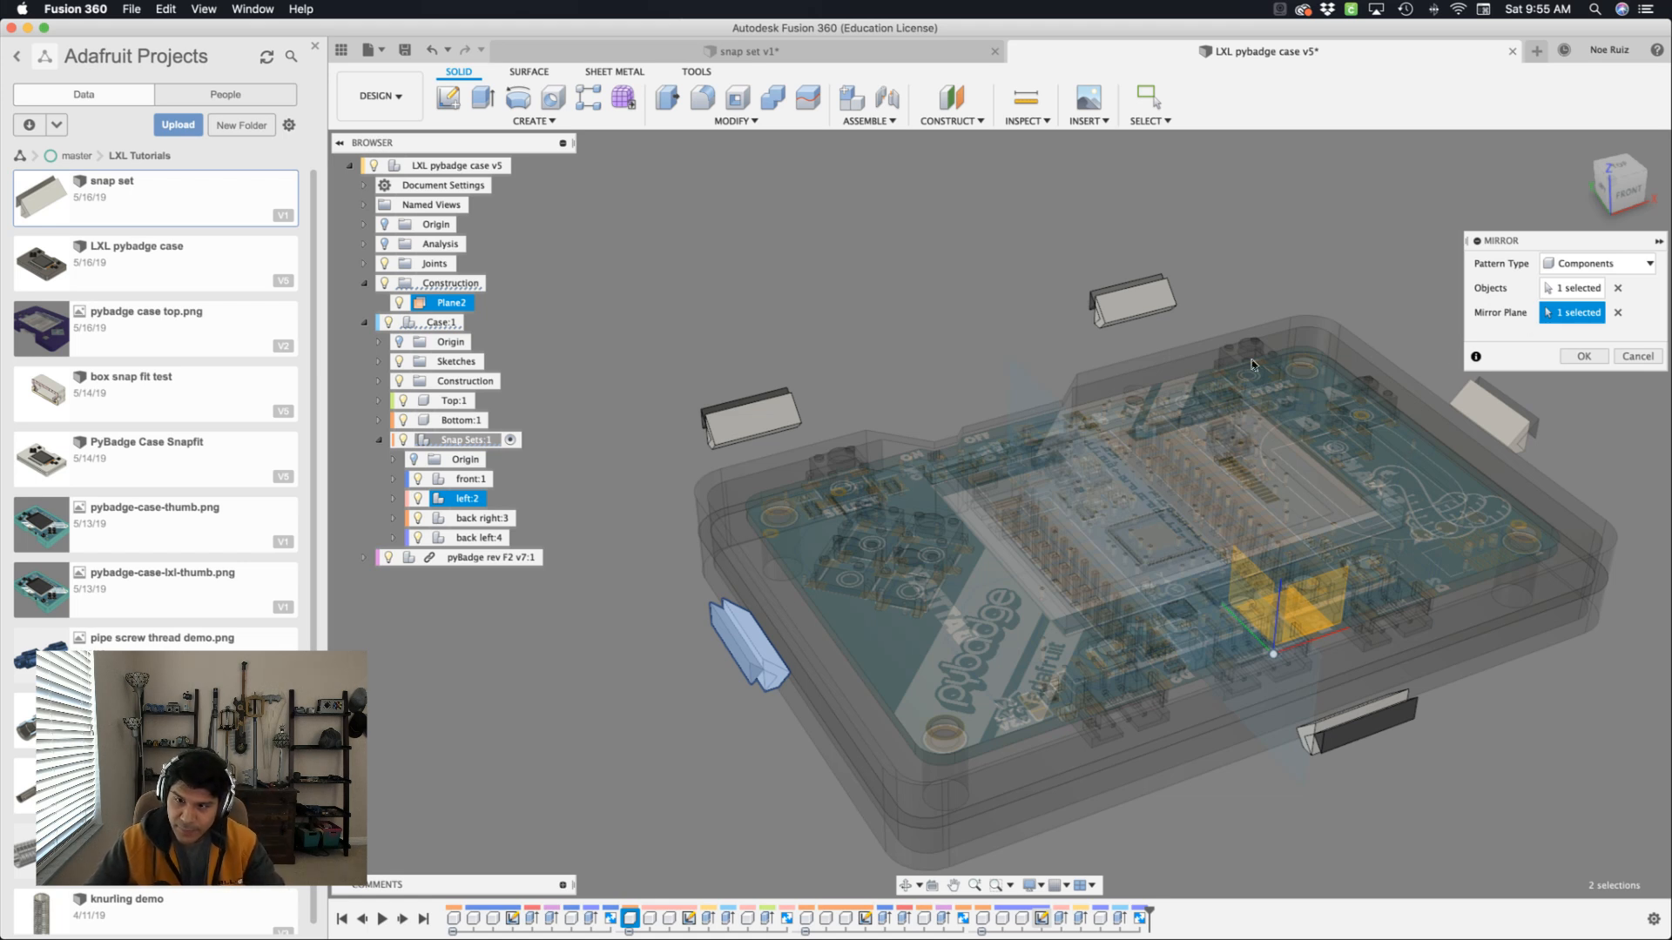
left_click(1584, 356)
middle_click_drag(1584, 356, 1437, 560, "shift")
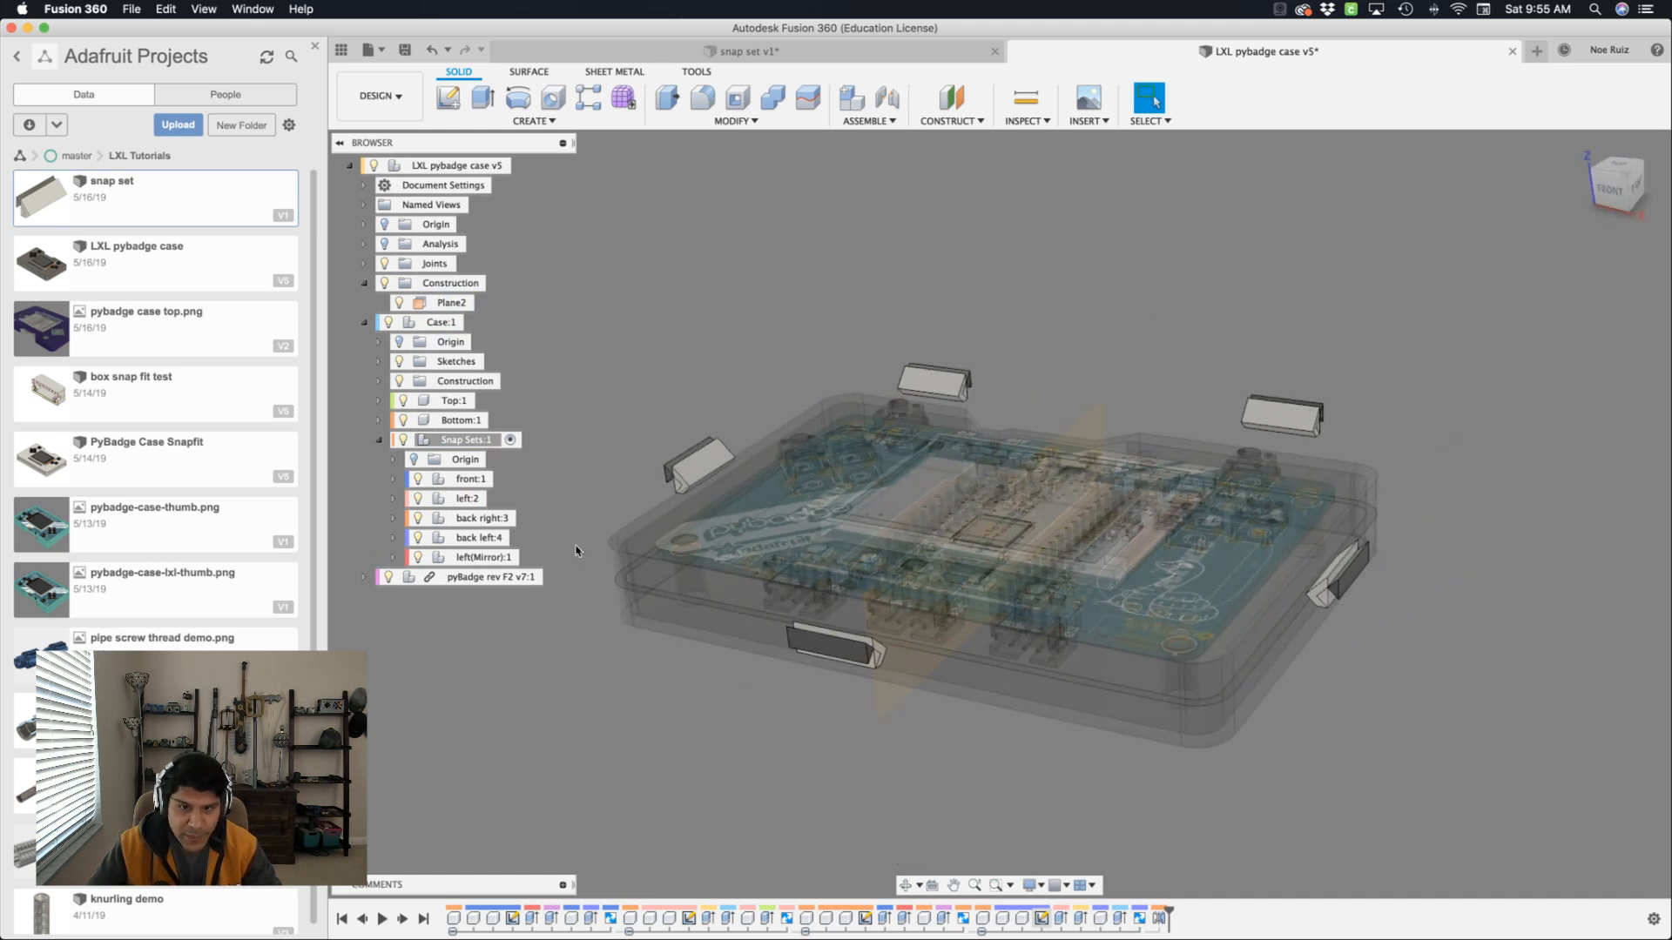
left_click(487, 558)
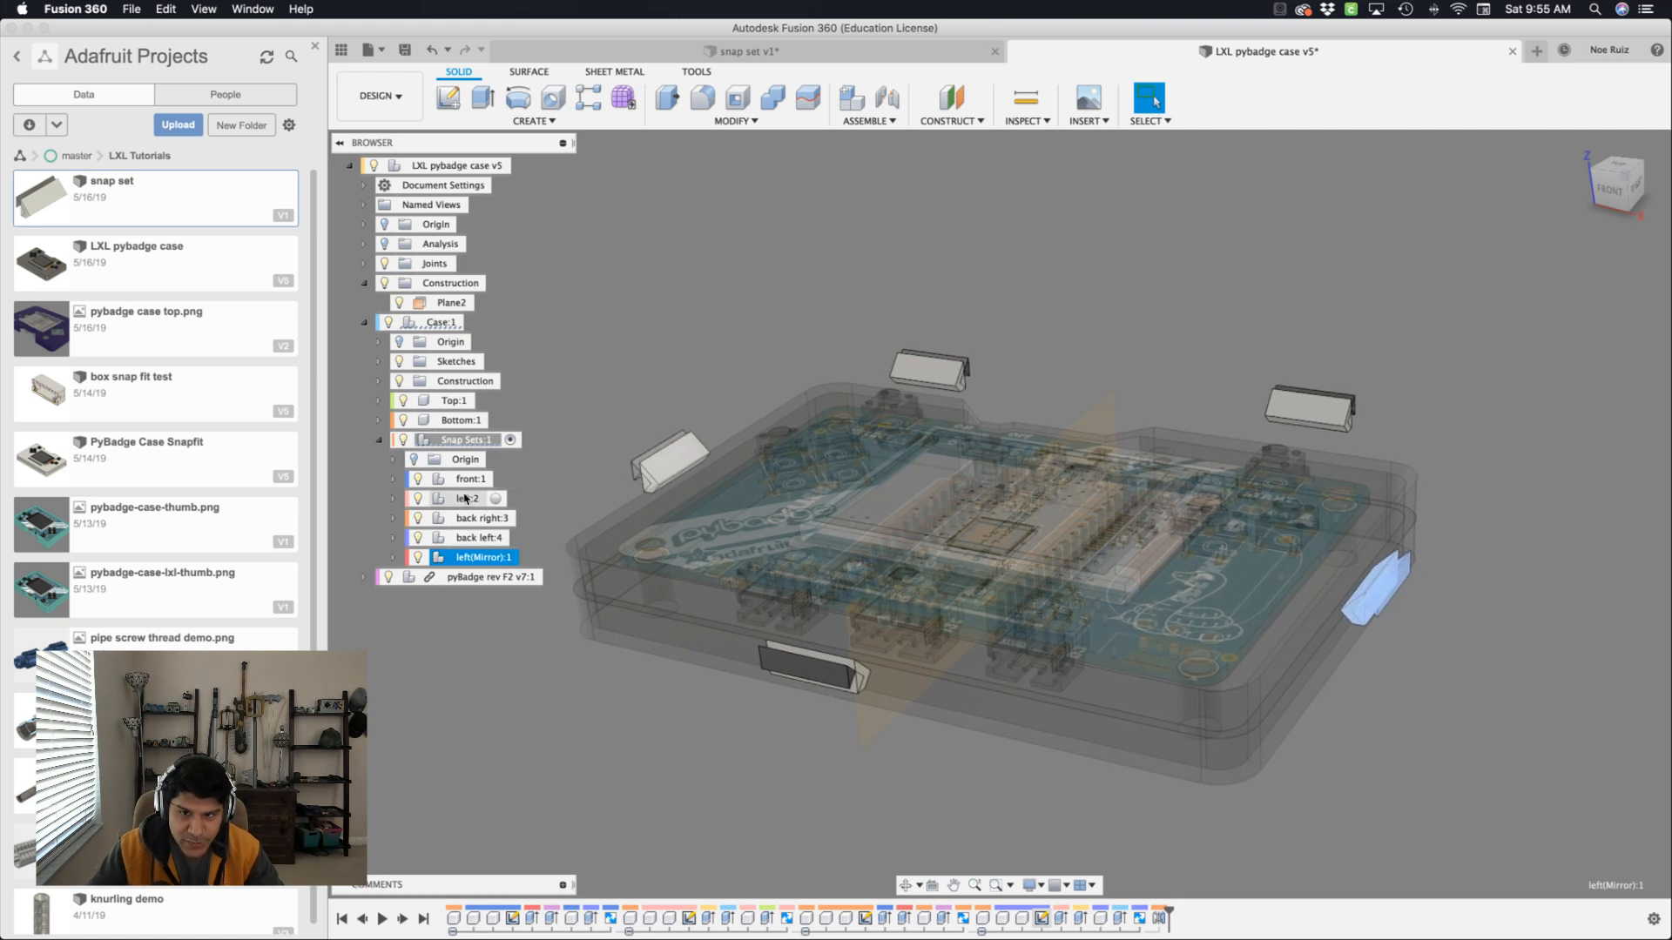
Open the Parameters dialog and close the project data panel, positioning the dialog clear of the case model.
left_click(1359, 749)
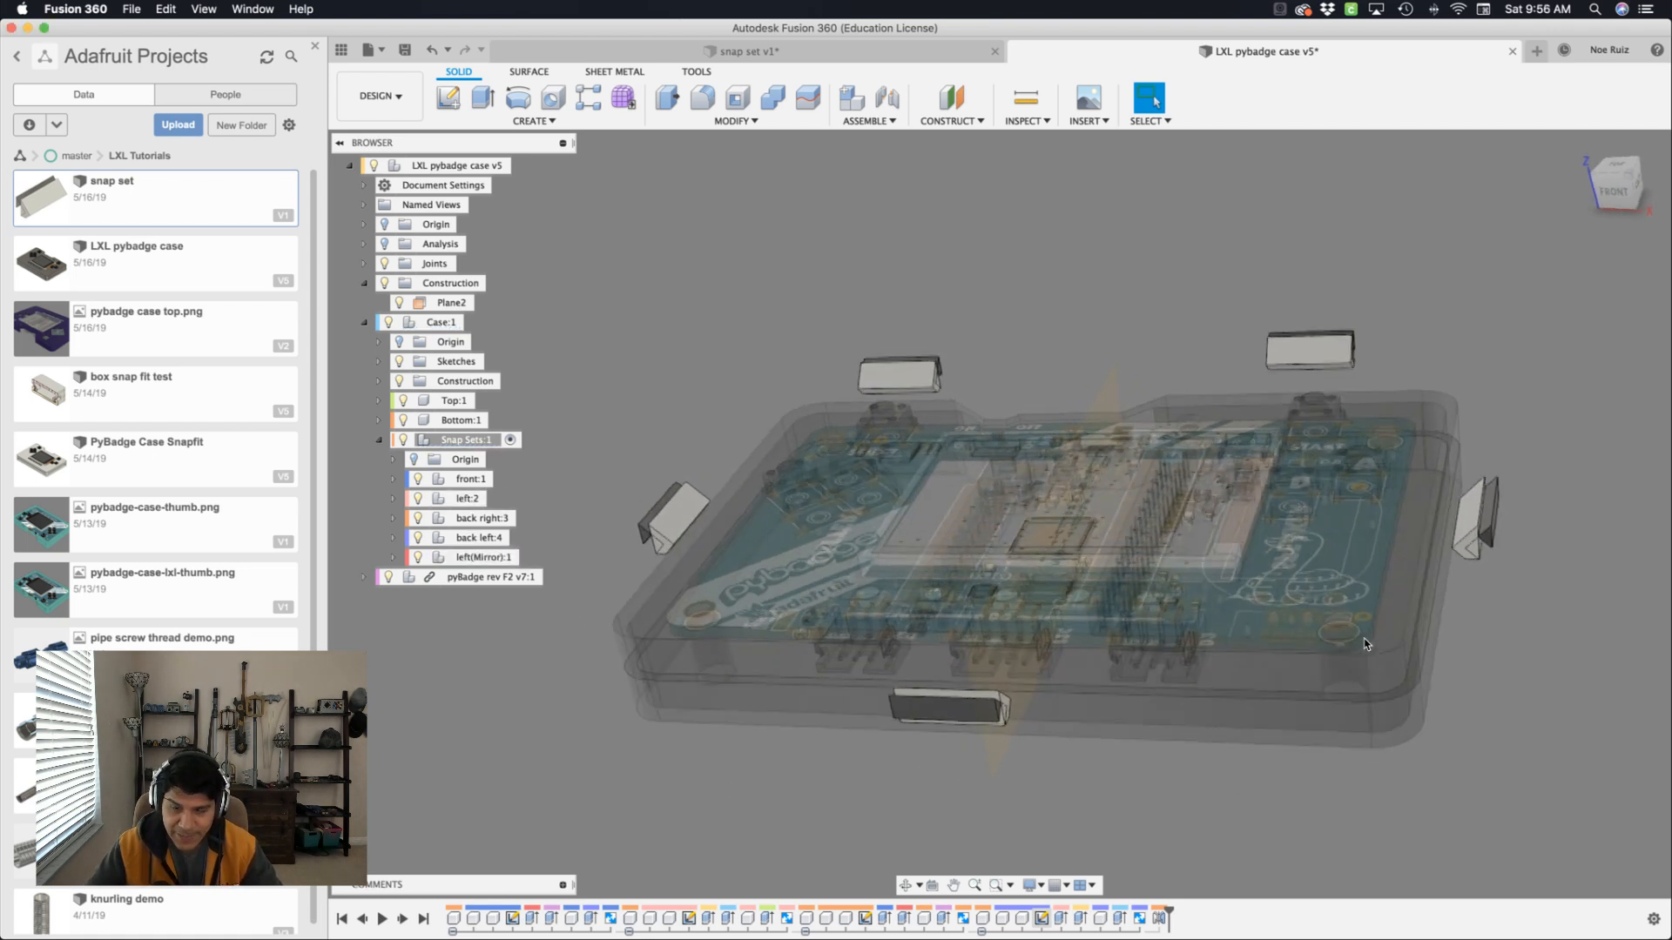
middle_click_drag(1365, 644, 1494, 574, "shift")
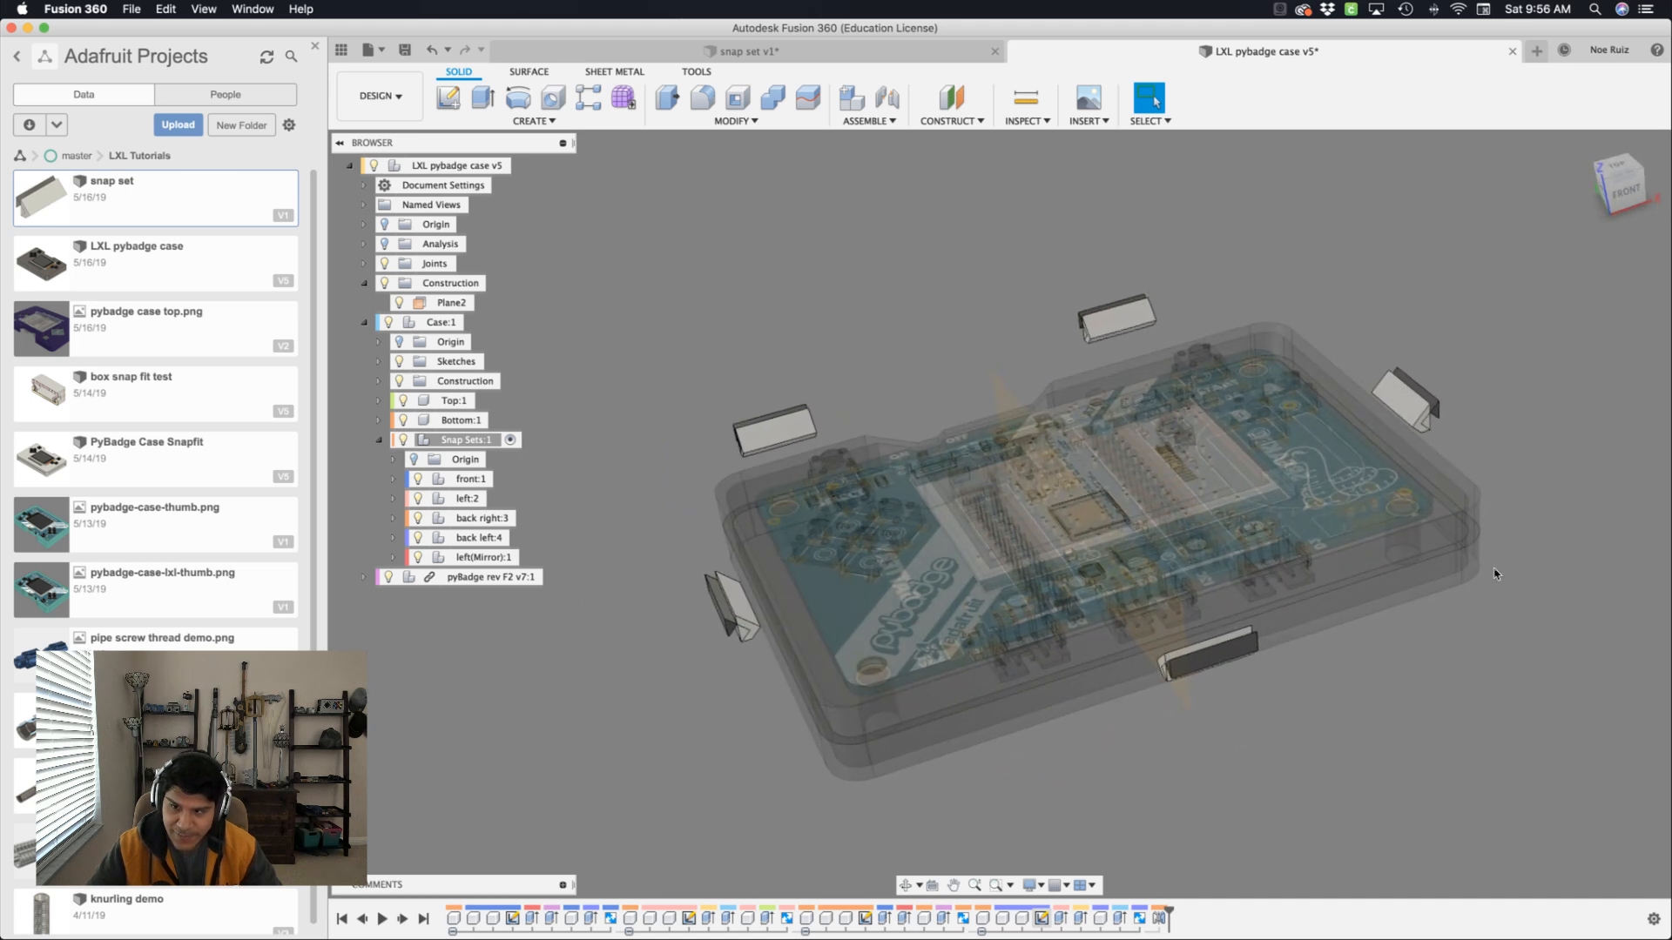
scroll(690, 684, "up", 3)
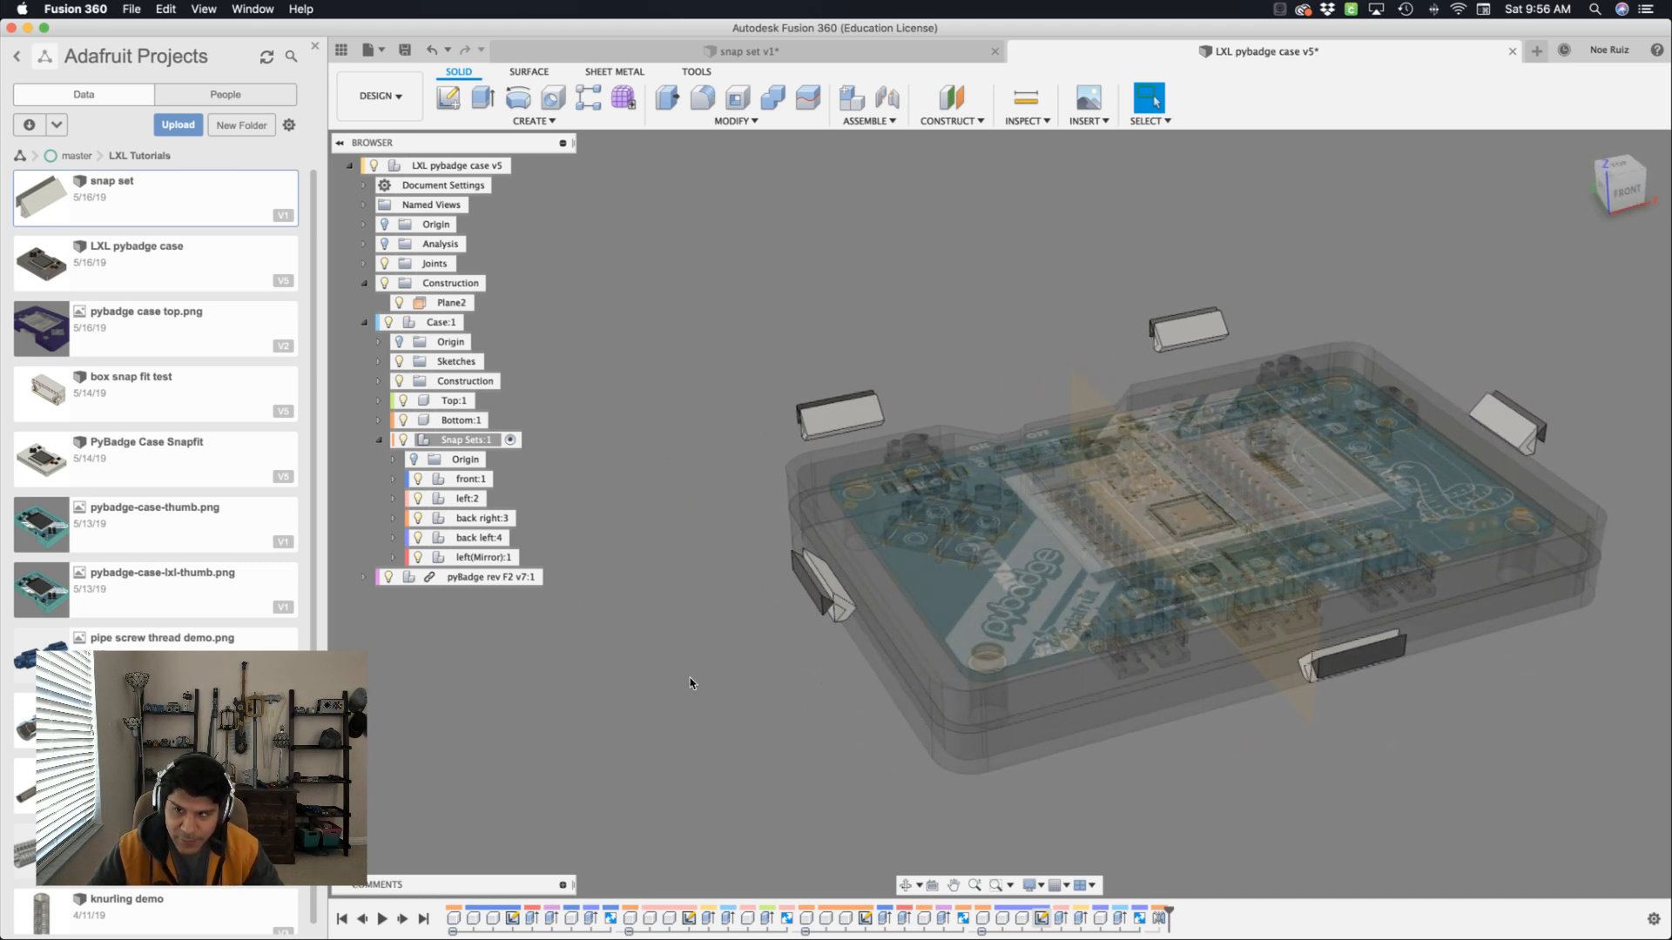
scroll(691, 684, "up", 4)
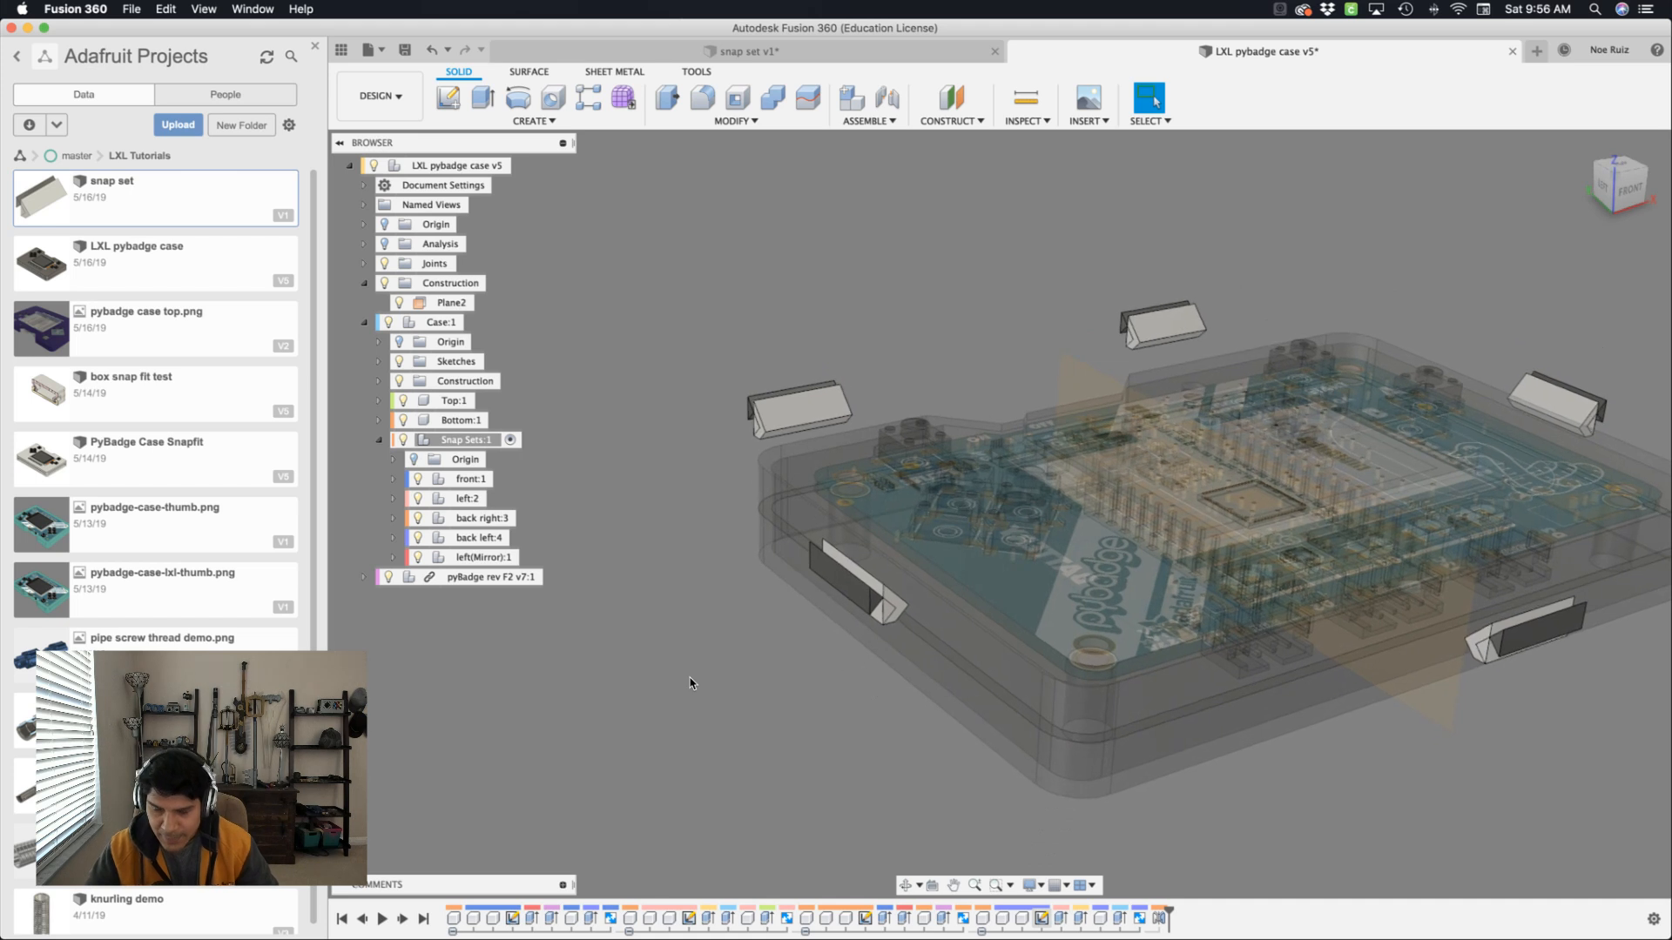
key("p")
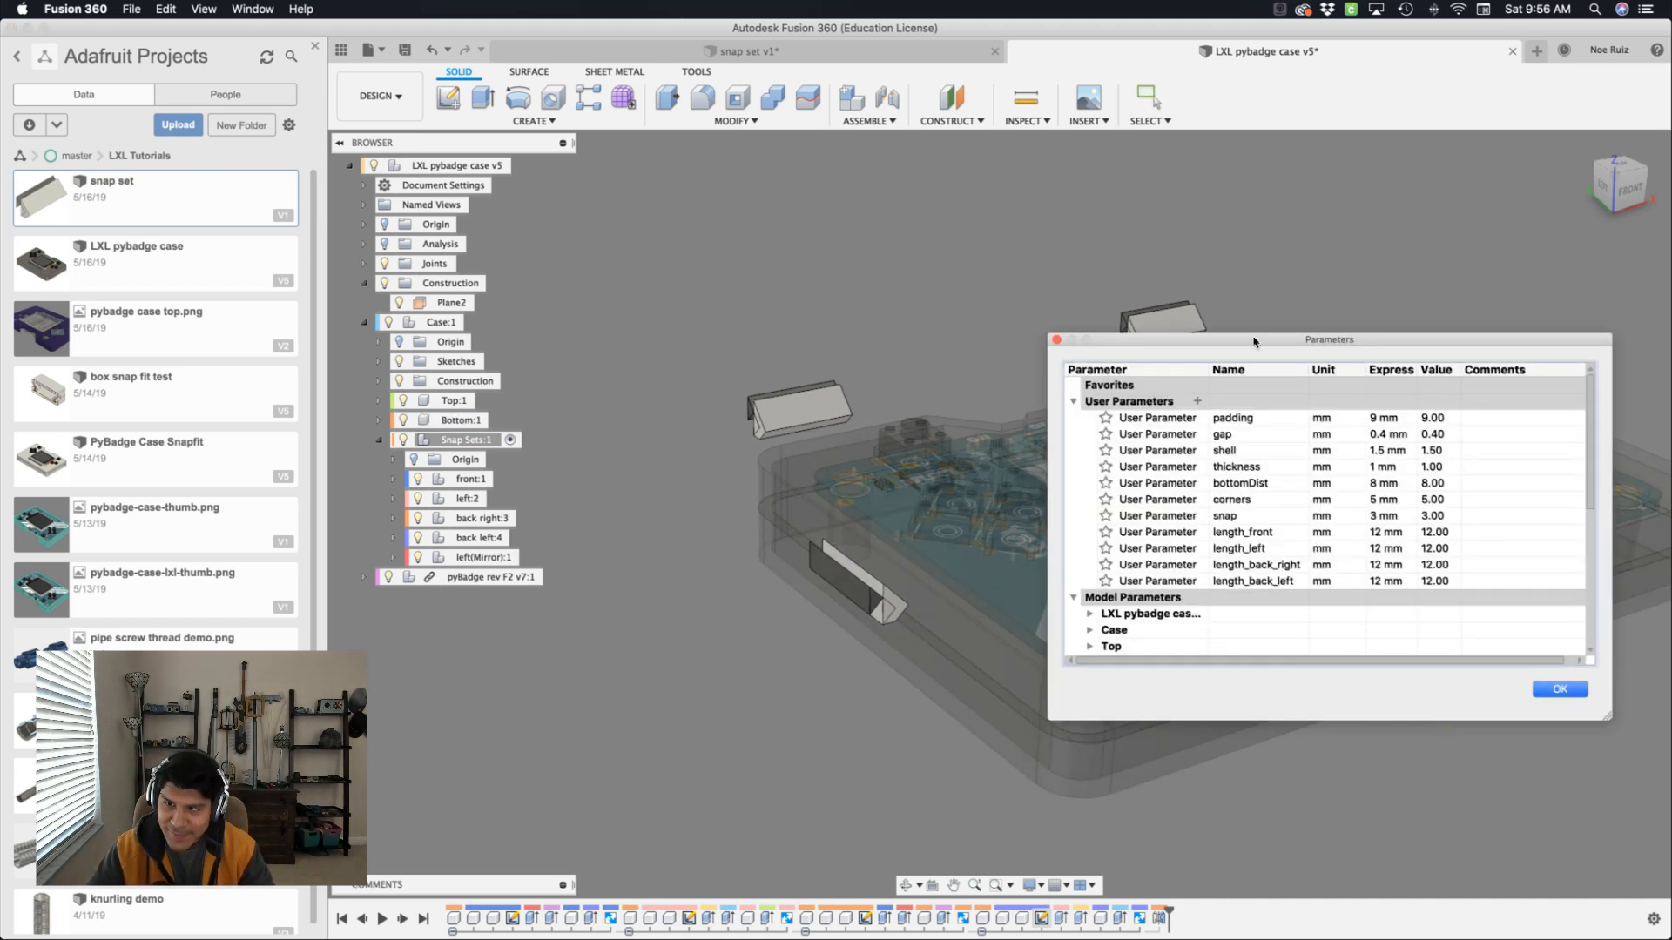
left_click(316, 48)
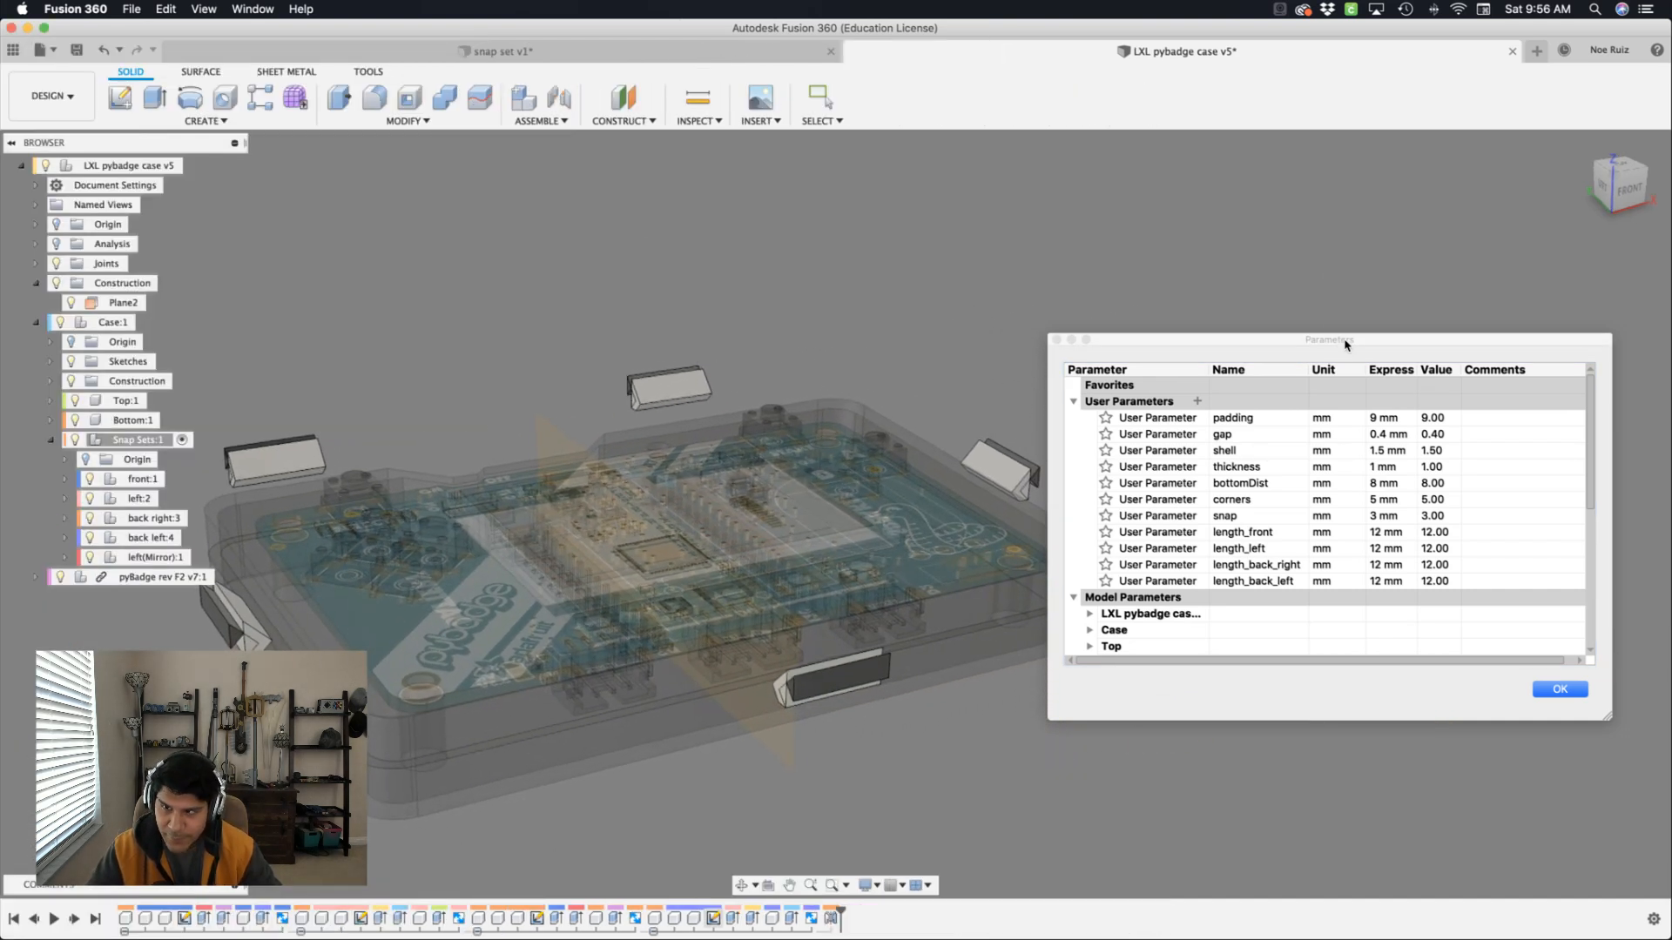
left_click_drag(1345, 344, 1434, 338)
Hide the top-level Construction folder containing Plane2.
left_click(754, 705)
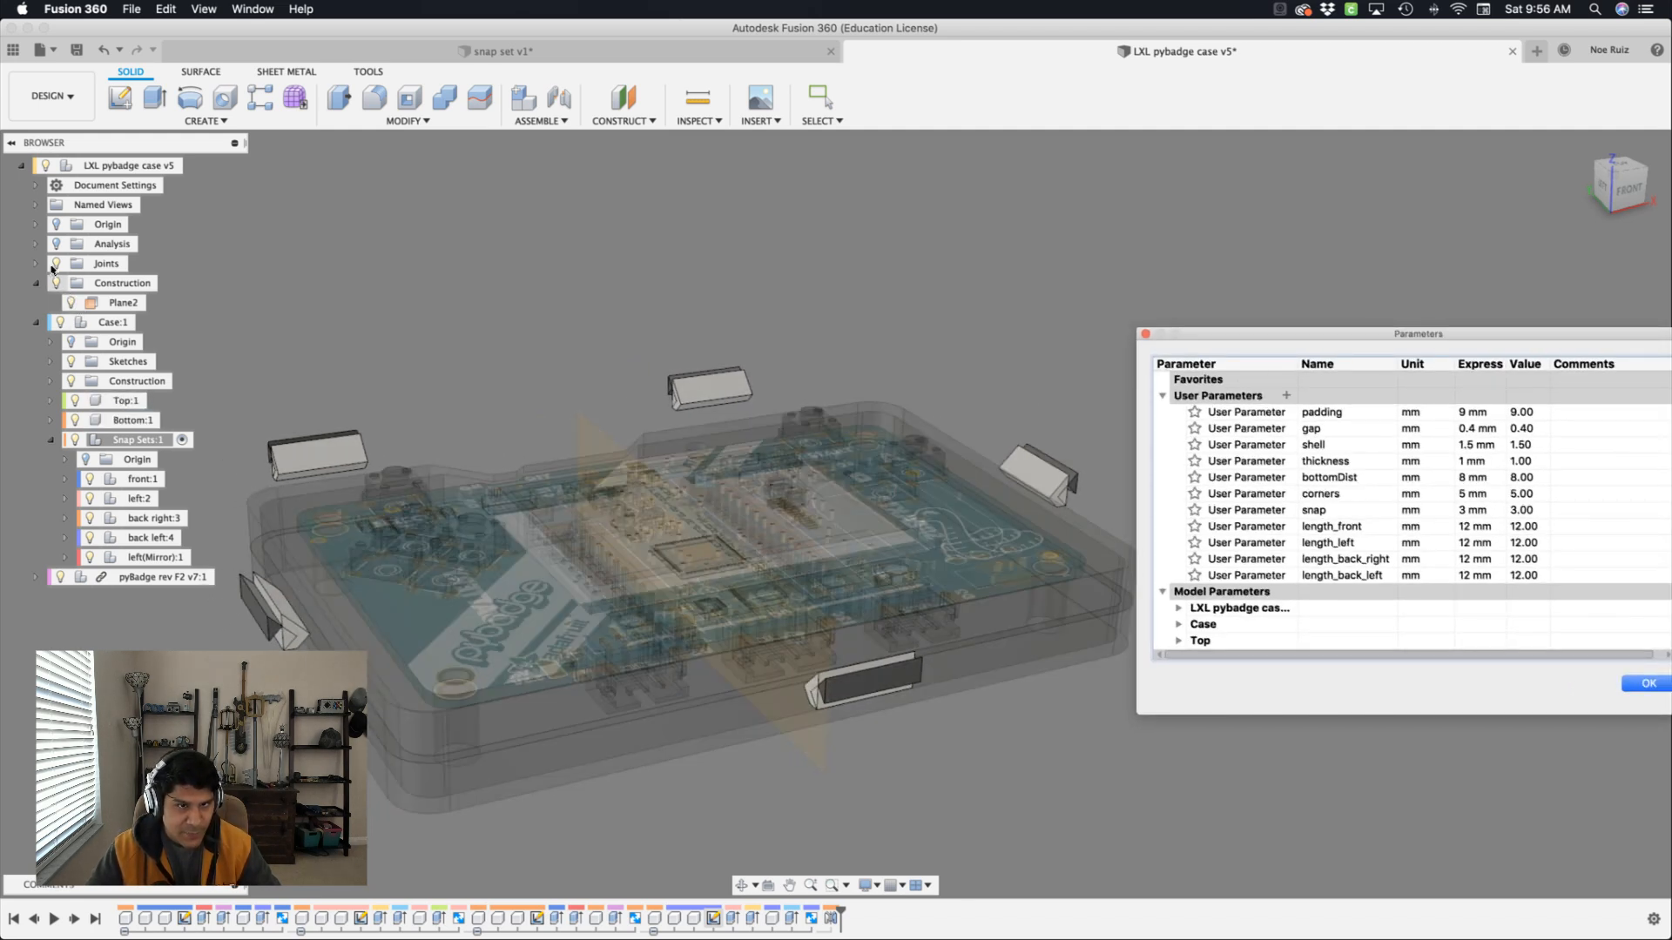
left_click(51, 267)
left_click(58, 284)
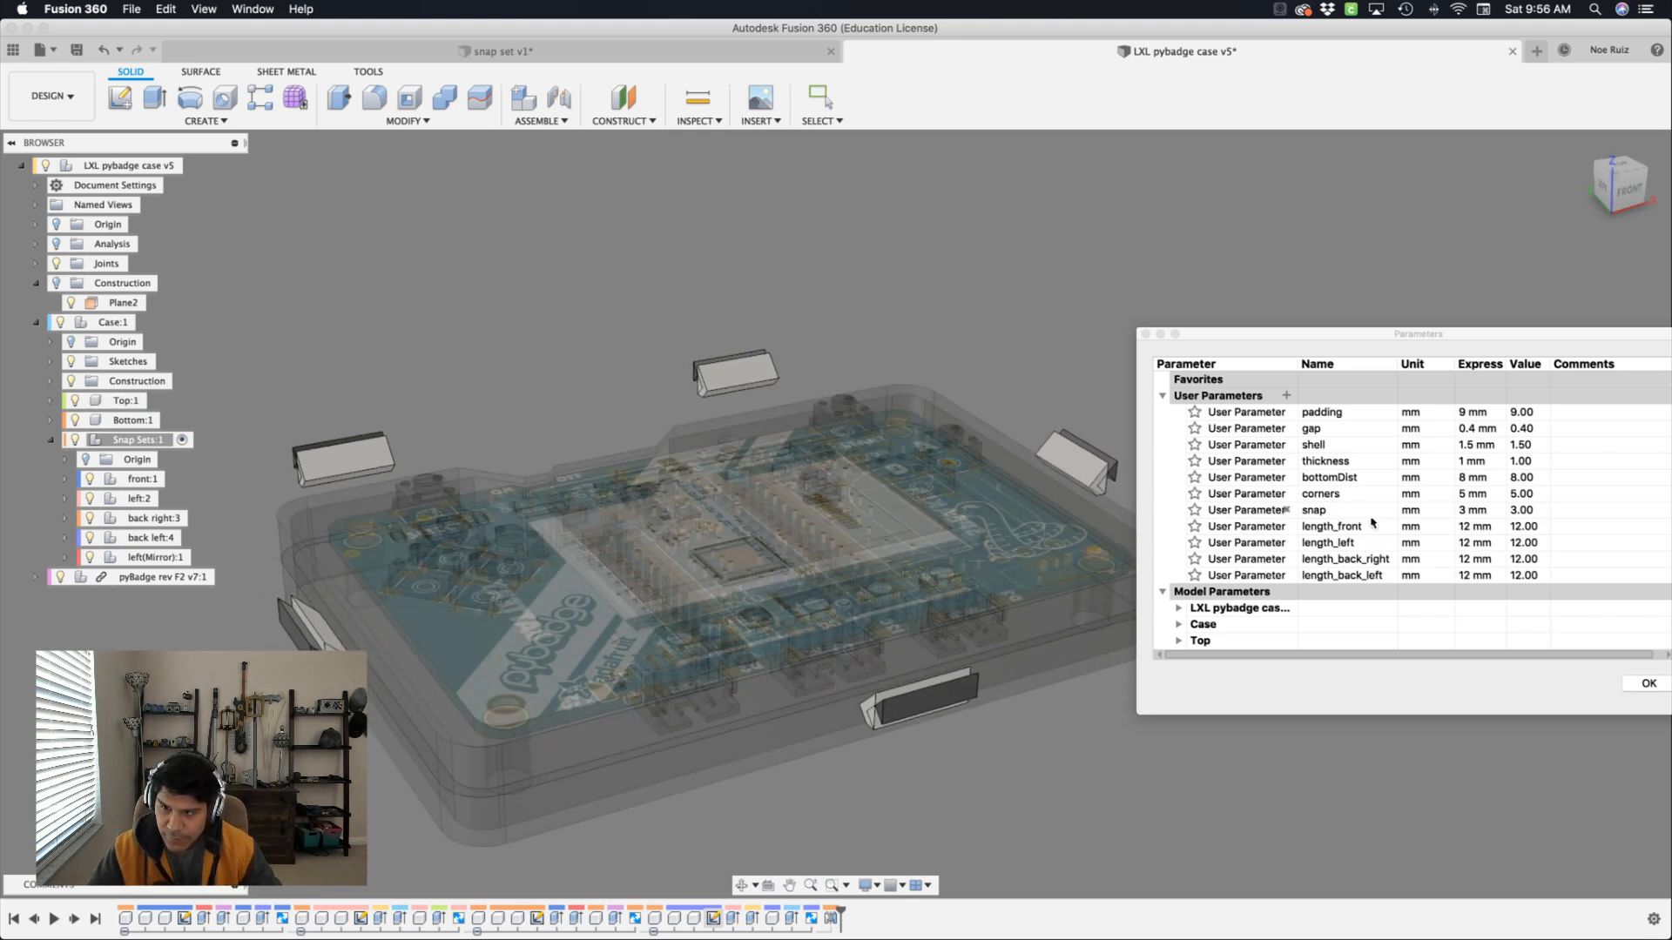
Set the user parameter length_front to 80 mm and length_left to 50 mm.
left_click(1469, 529)
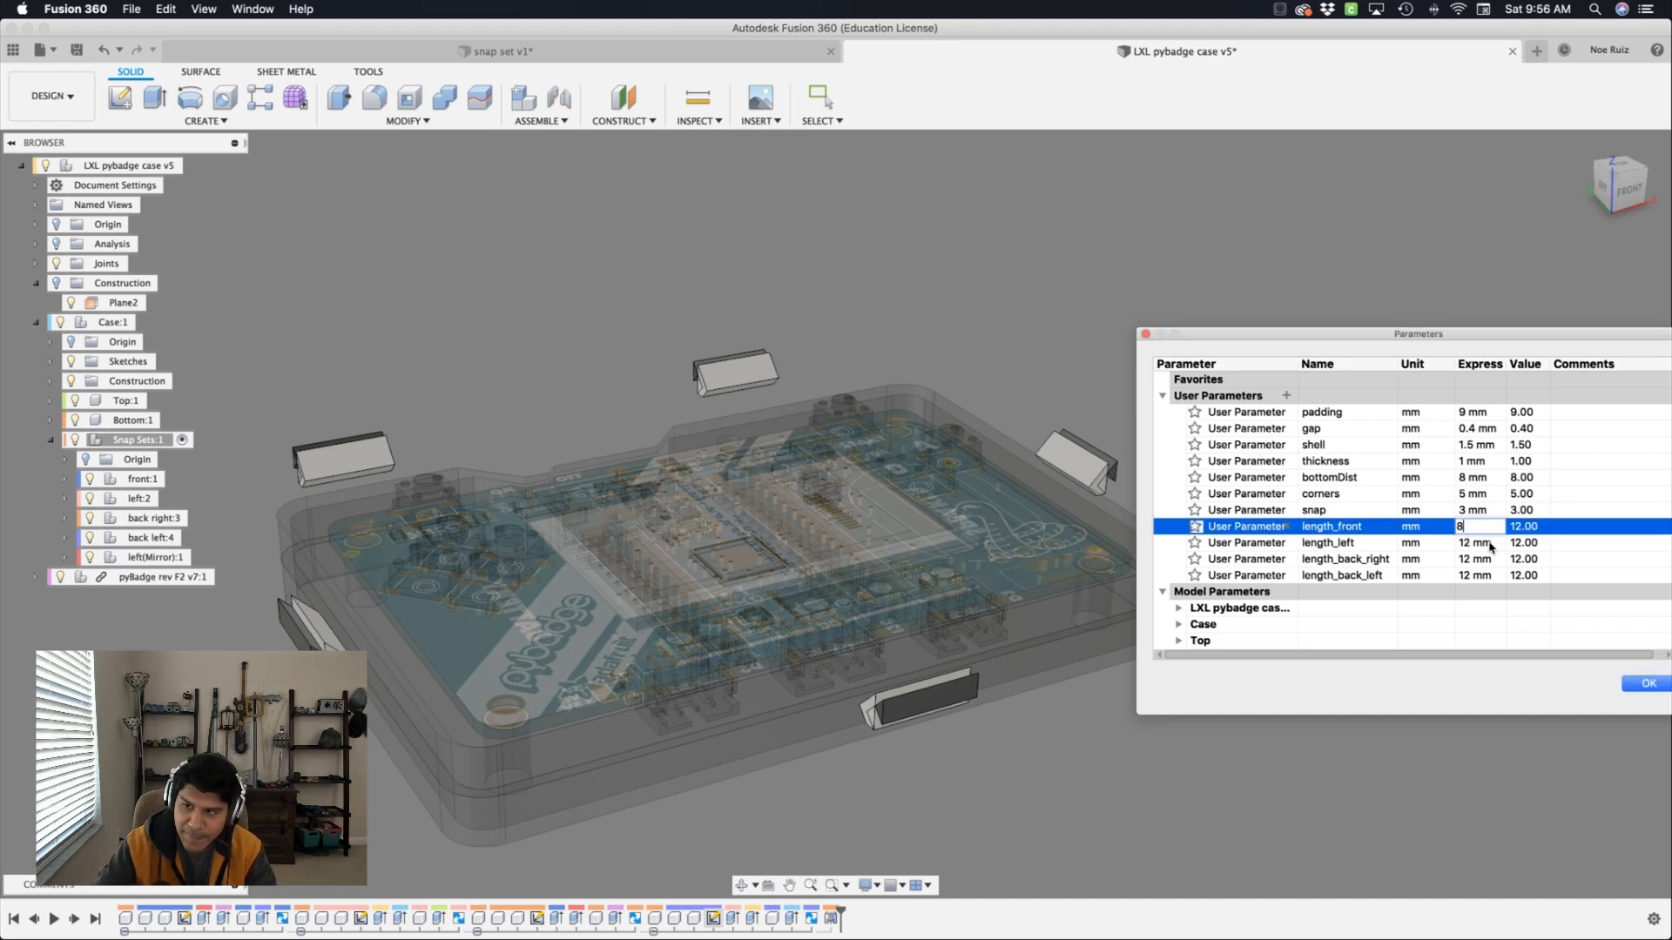
key("Return")
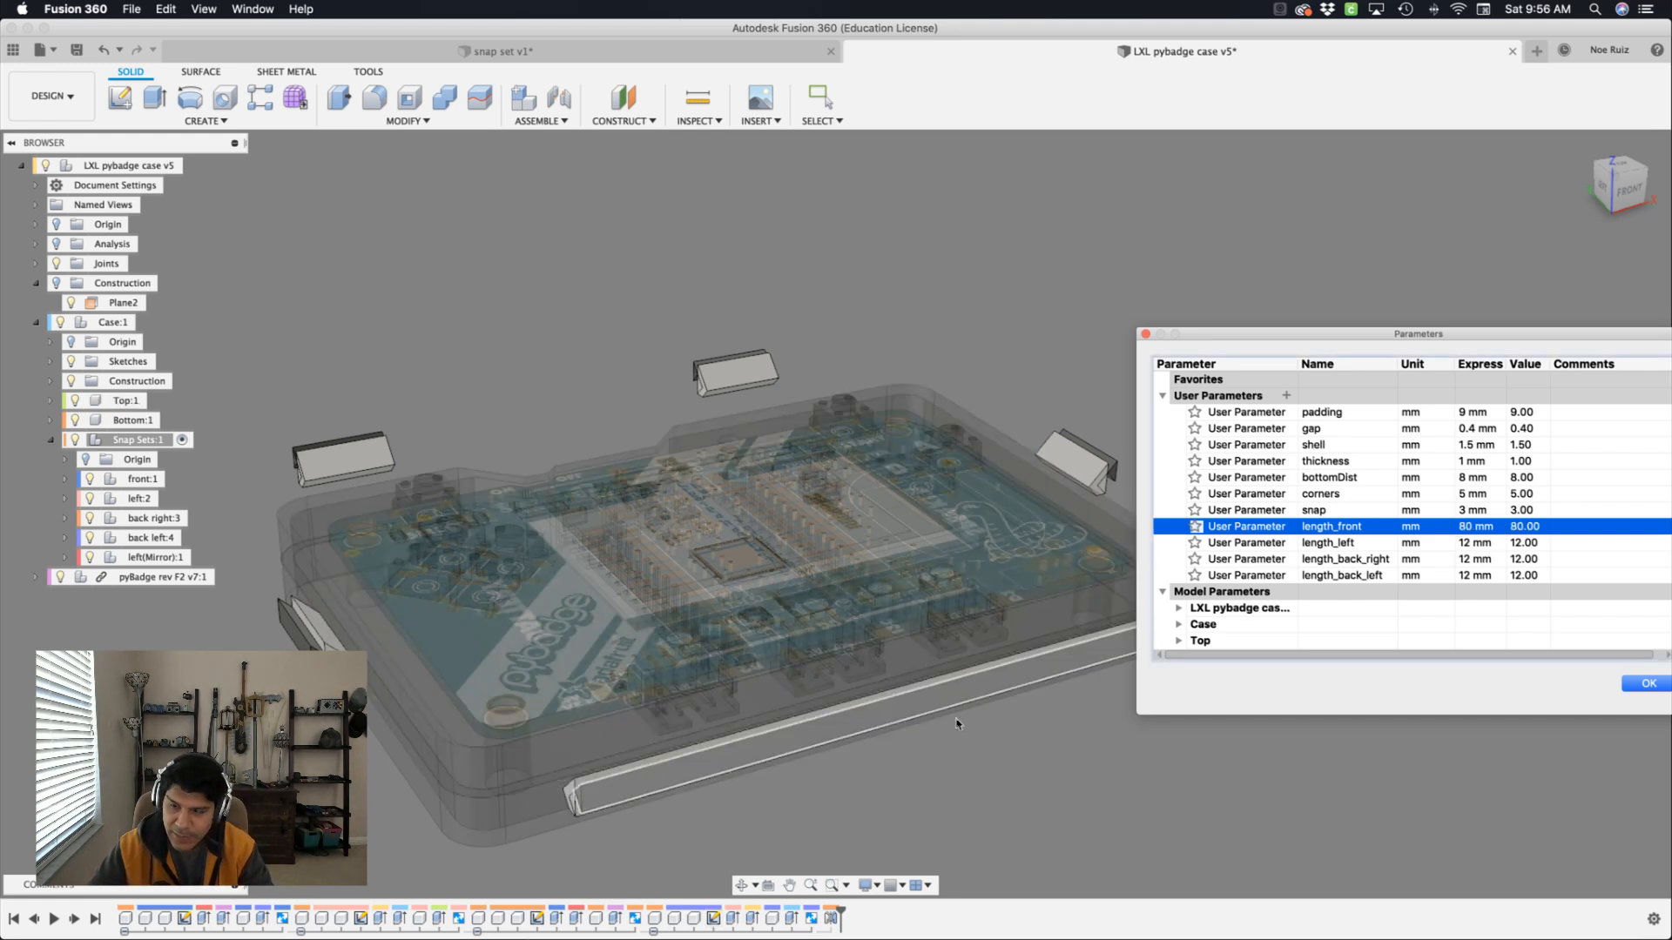
left_click(1471, 543)
key("Return")
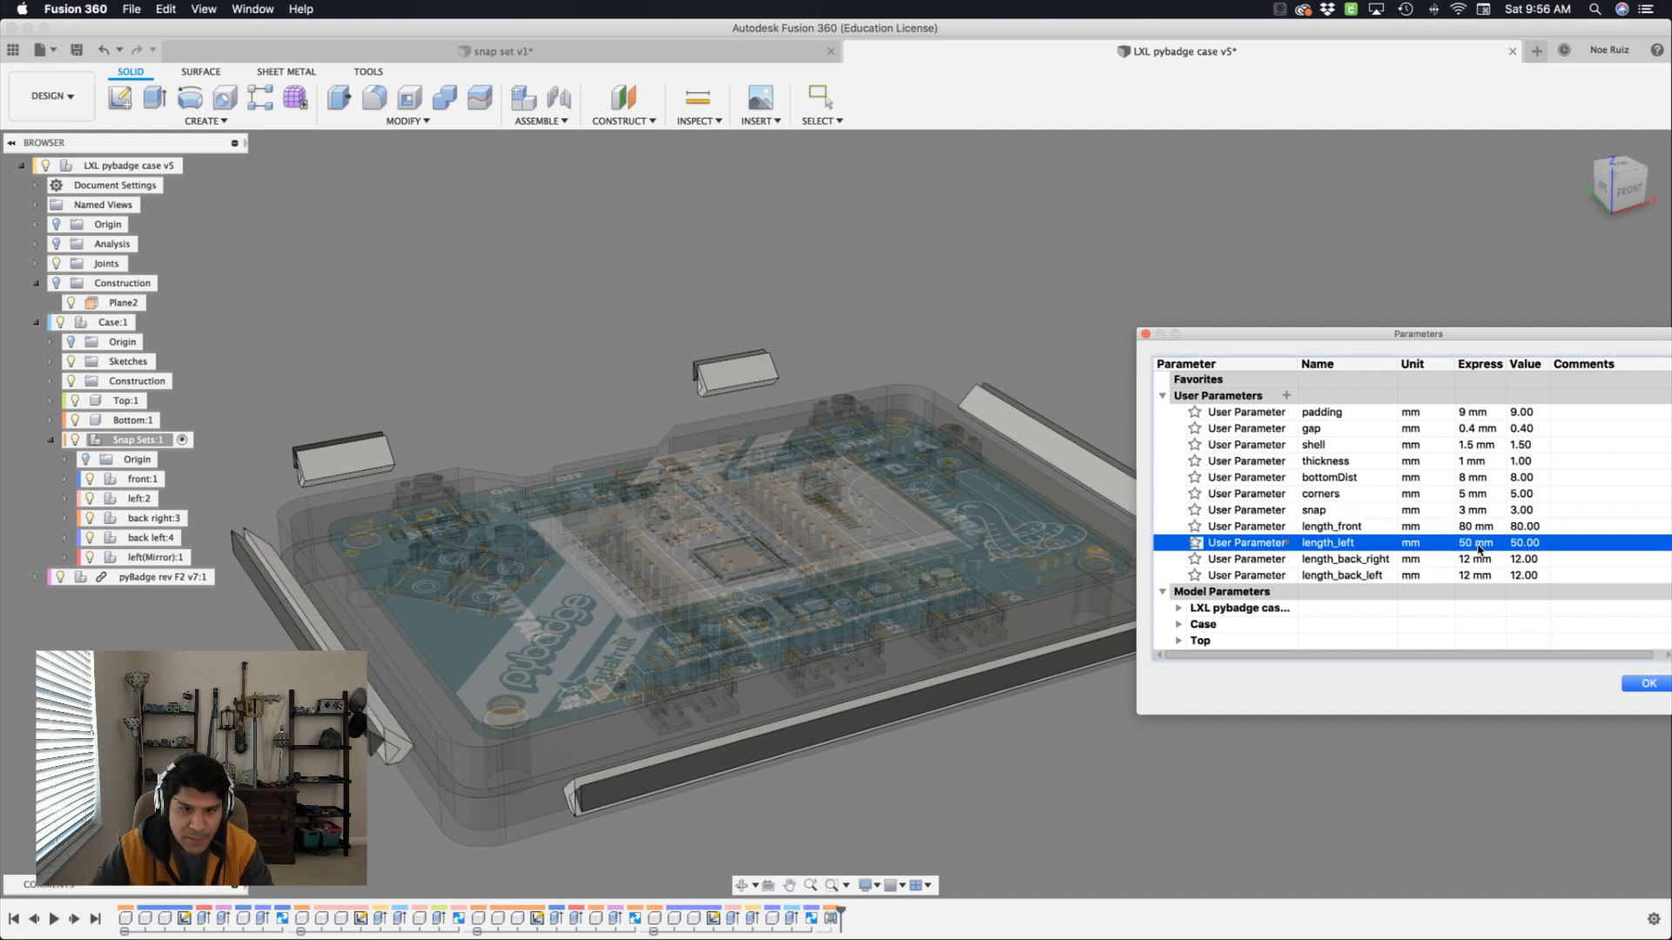
Set the user parameter length_back_left to 14 mm and length_back_right to 24 mm, and accept the parameters.
middle_click_drag(870, 569, 825, 704, "shift")
scroll(825, 704, "up", 5)
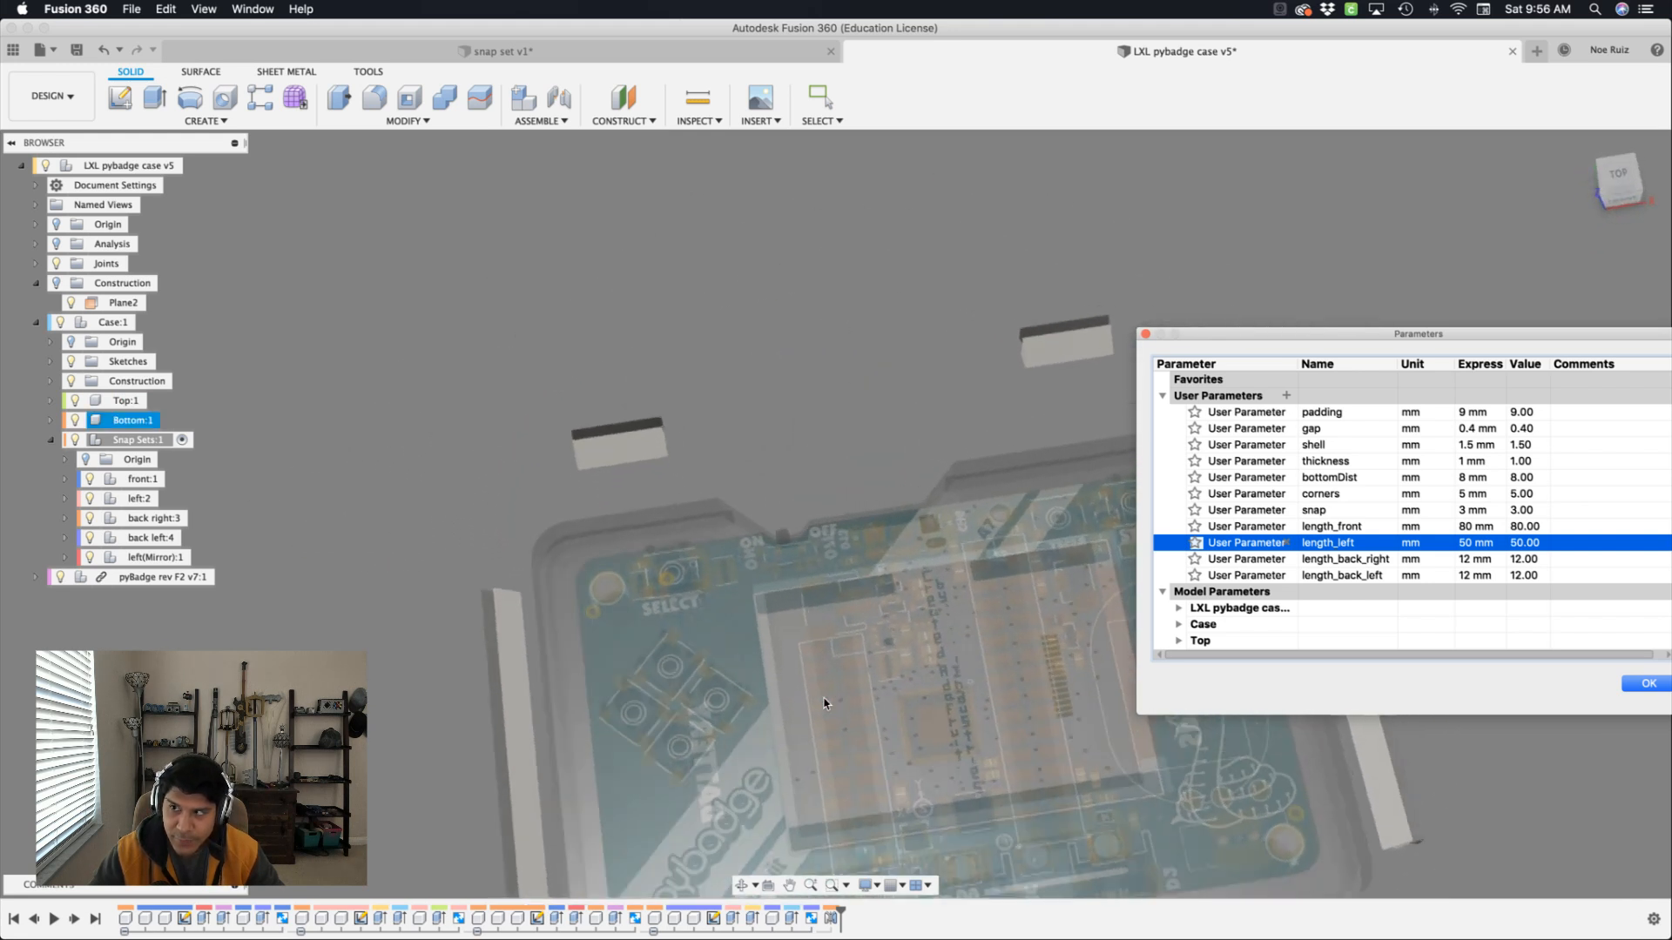
scroll(825, 704, "right", 3)
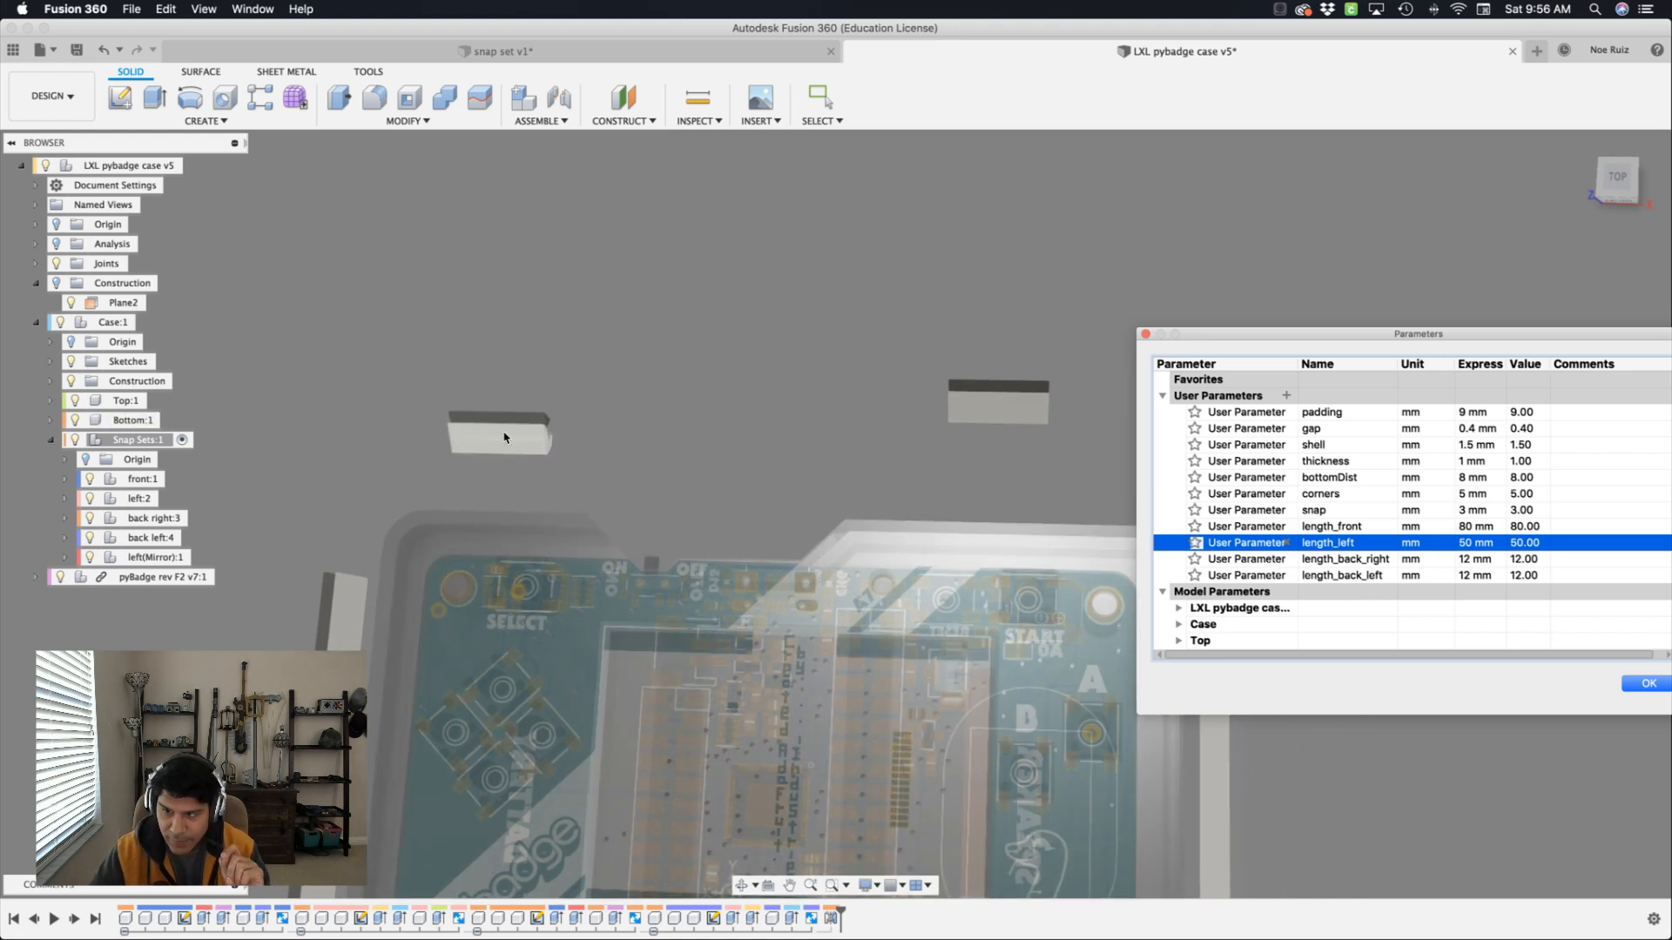
double_click(1462, 575)
type("14")
key("Return")
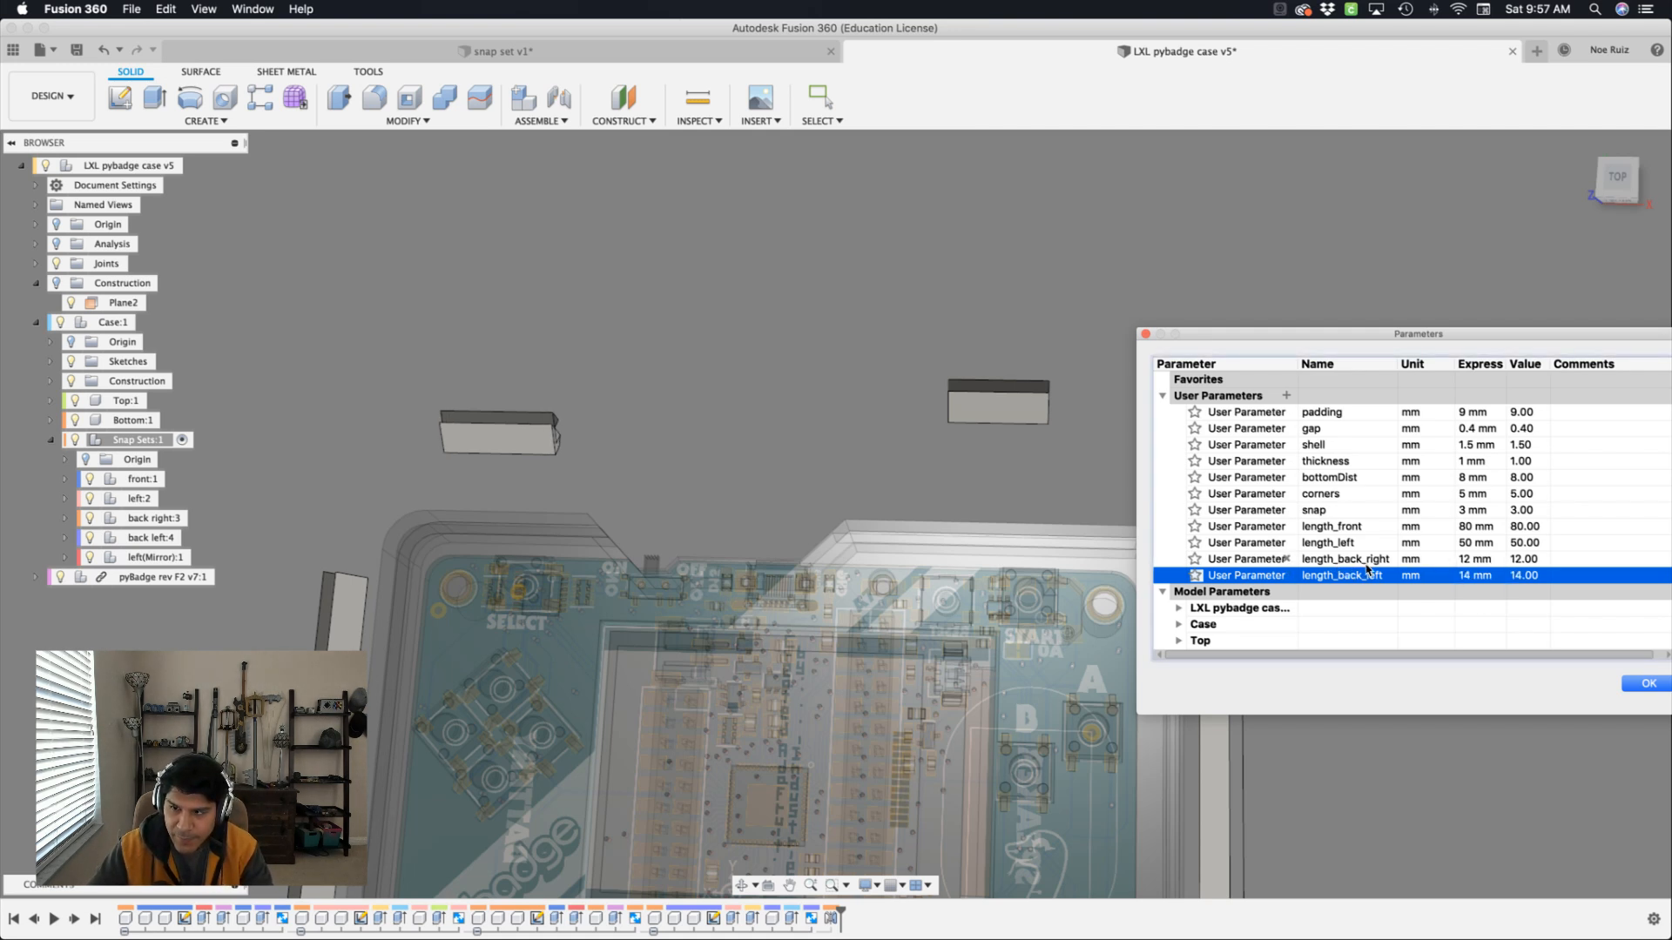
double_click(1468, 559)
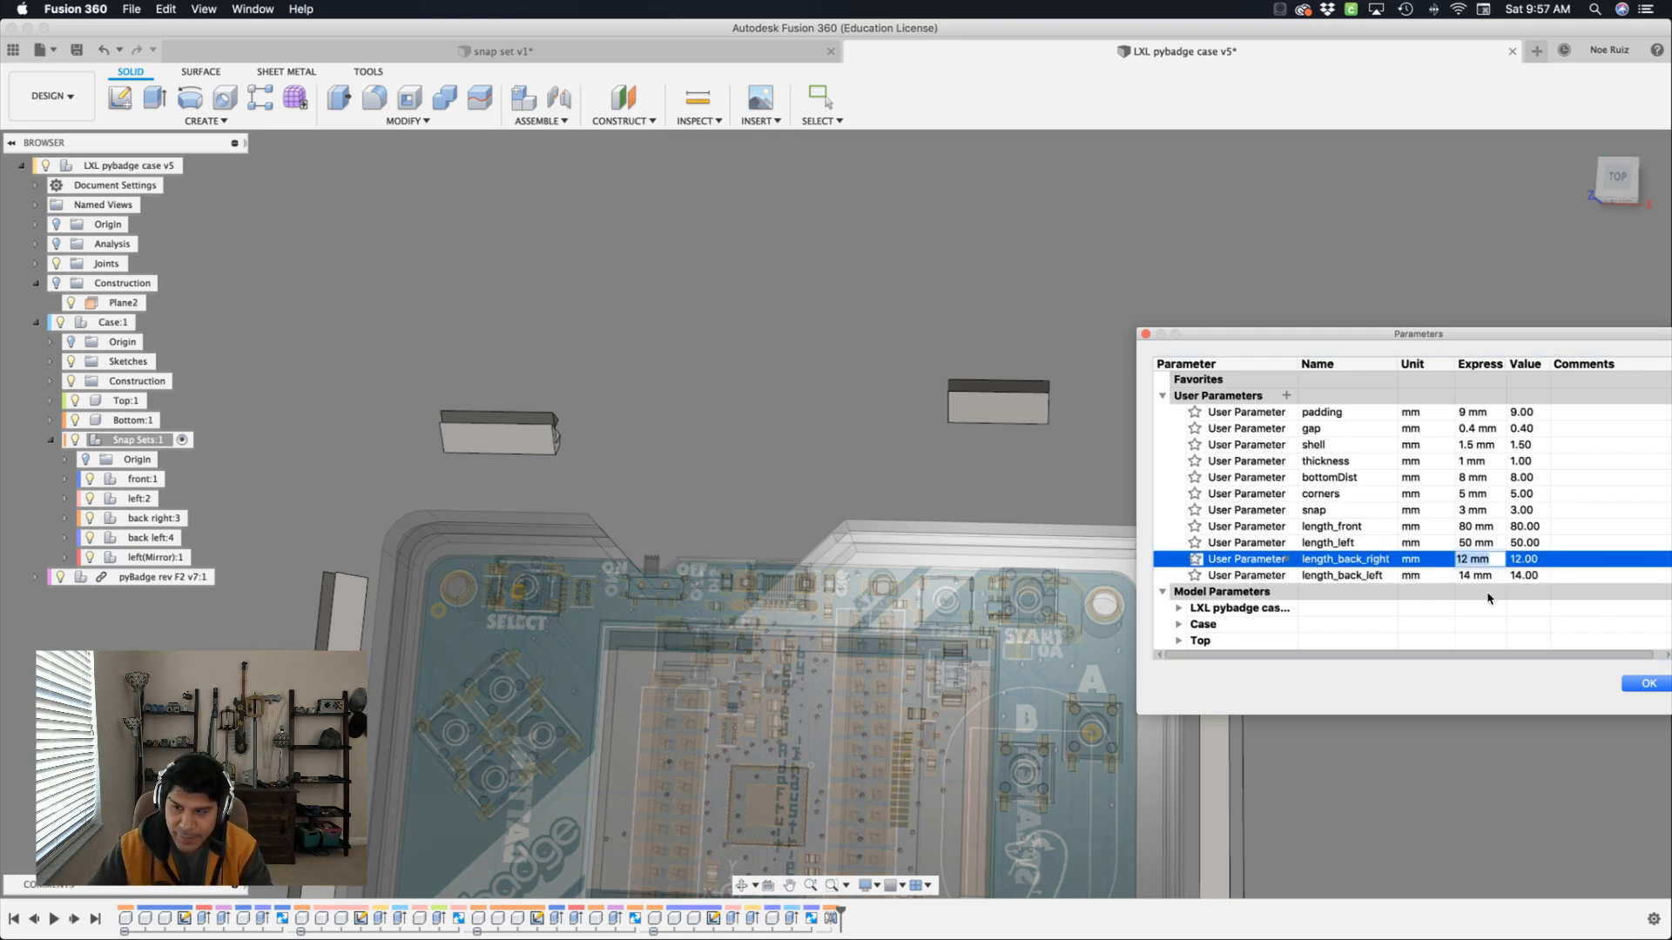
type("24")
key("Return")
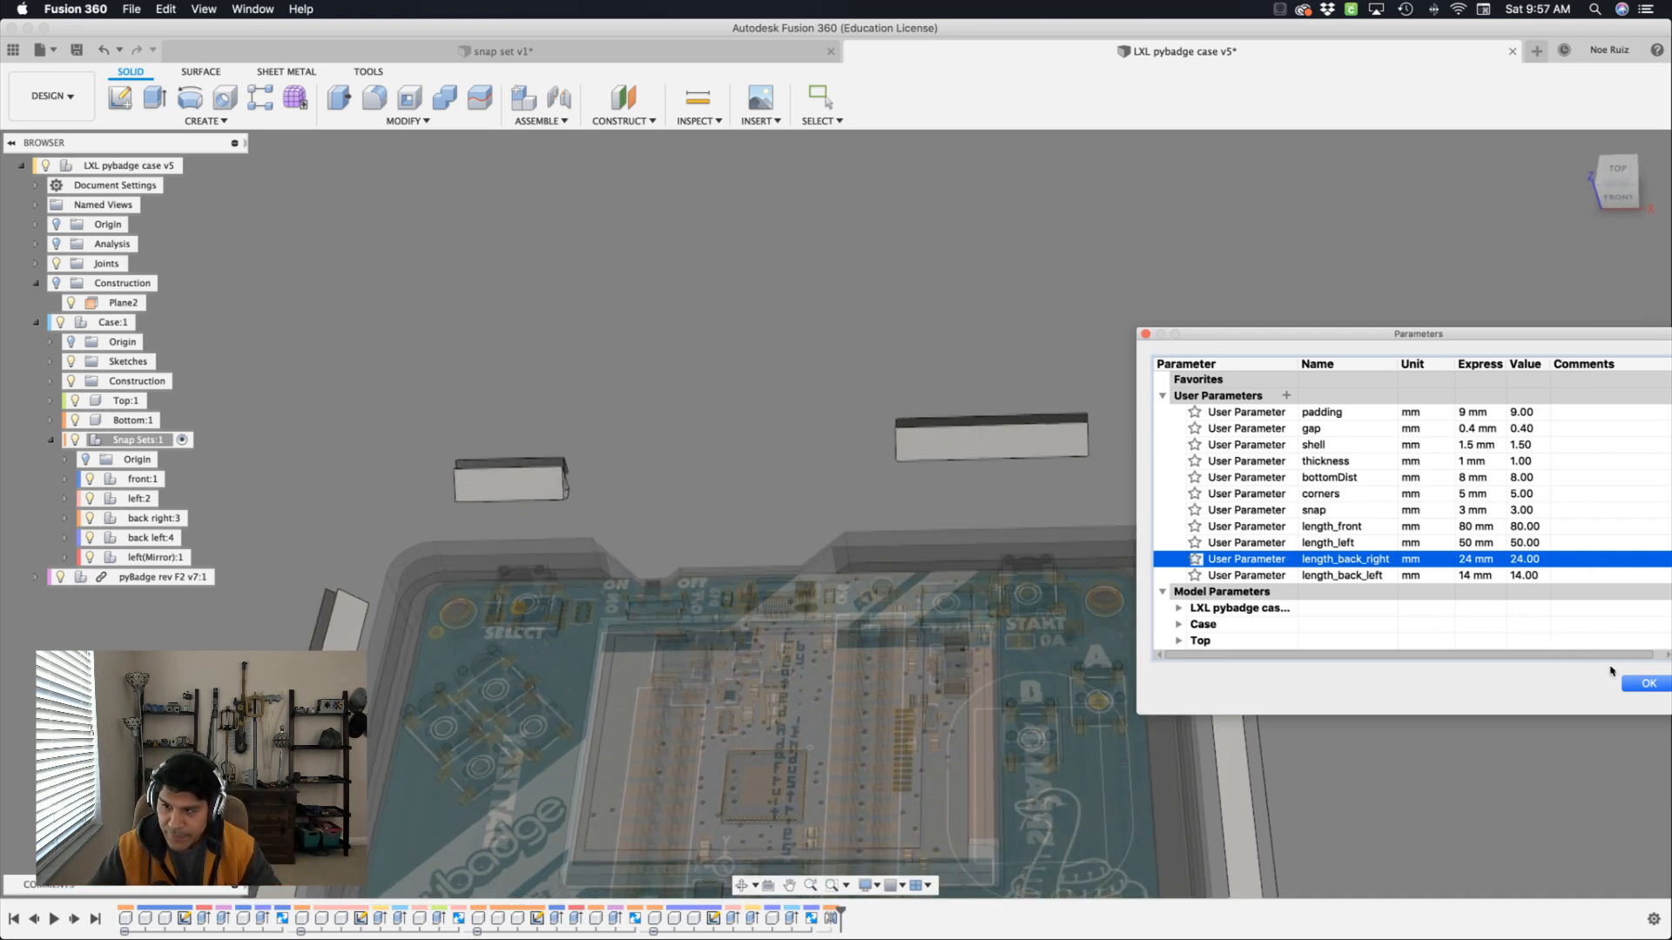
left_click(1640, 682)
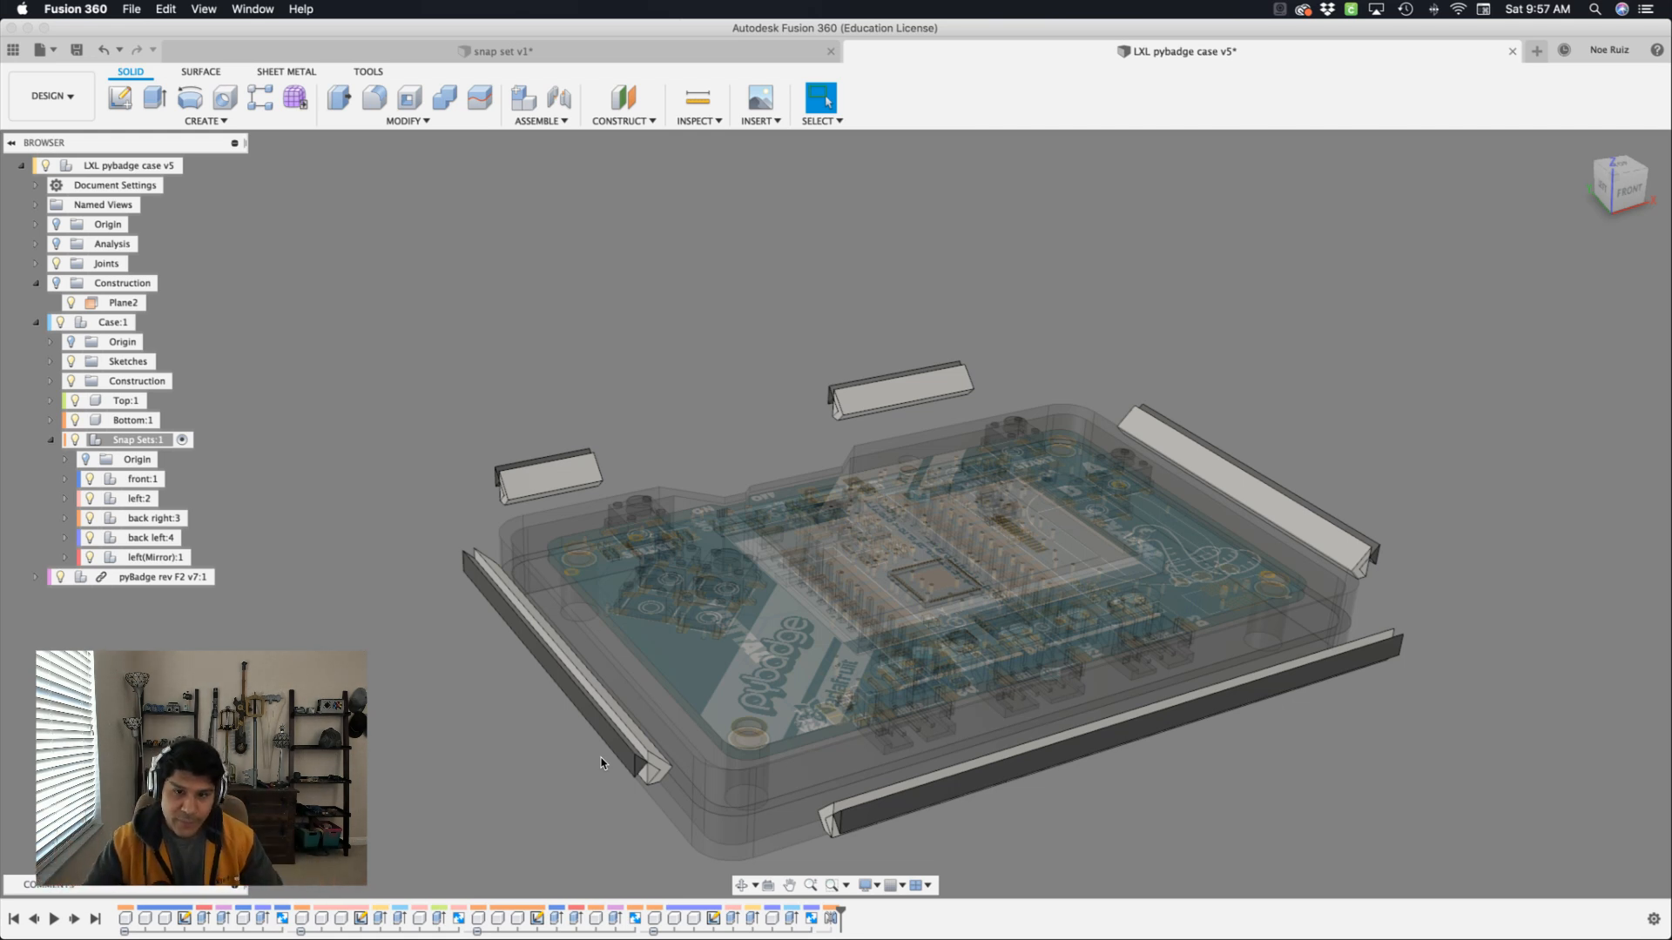
Hide the case's Top body and the pyBadge board component, leaving the bottom case and snap sets shown.
left_click(78, 401)
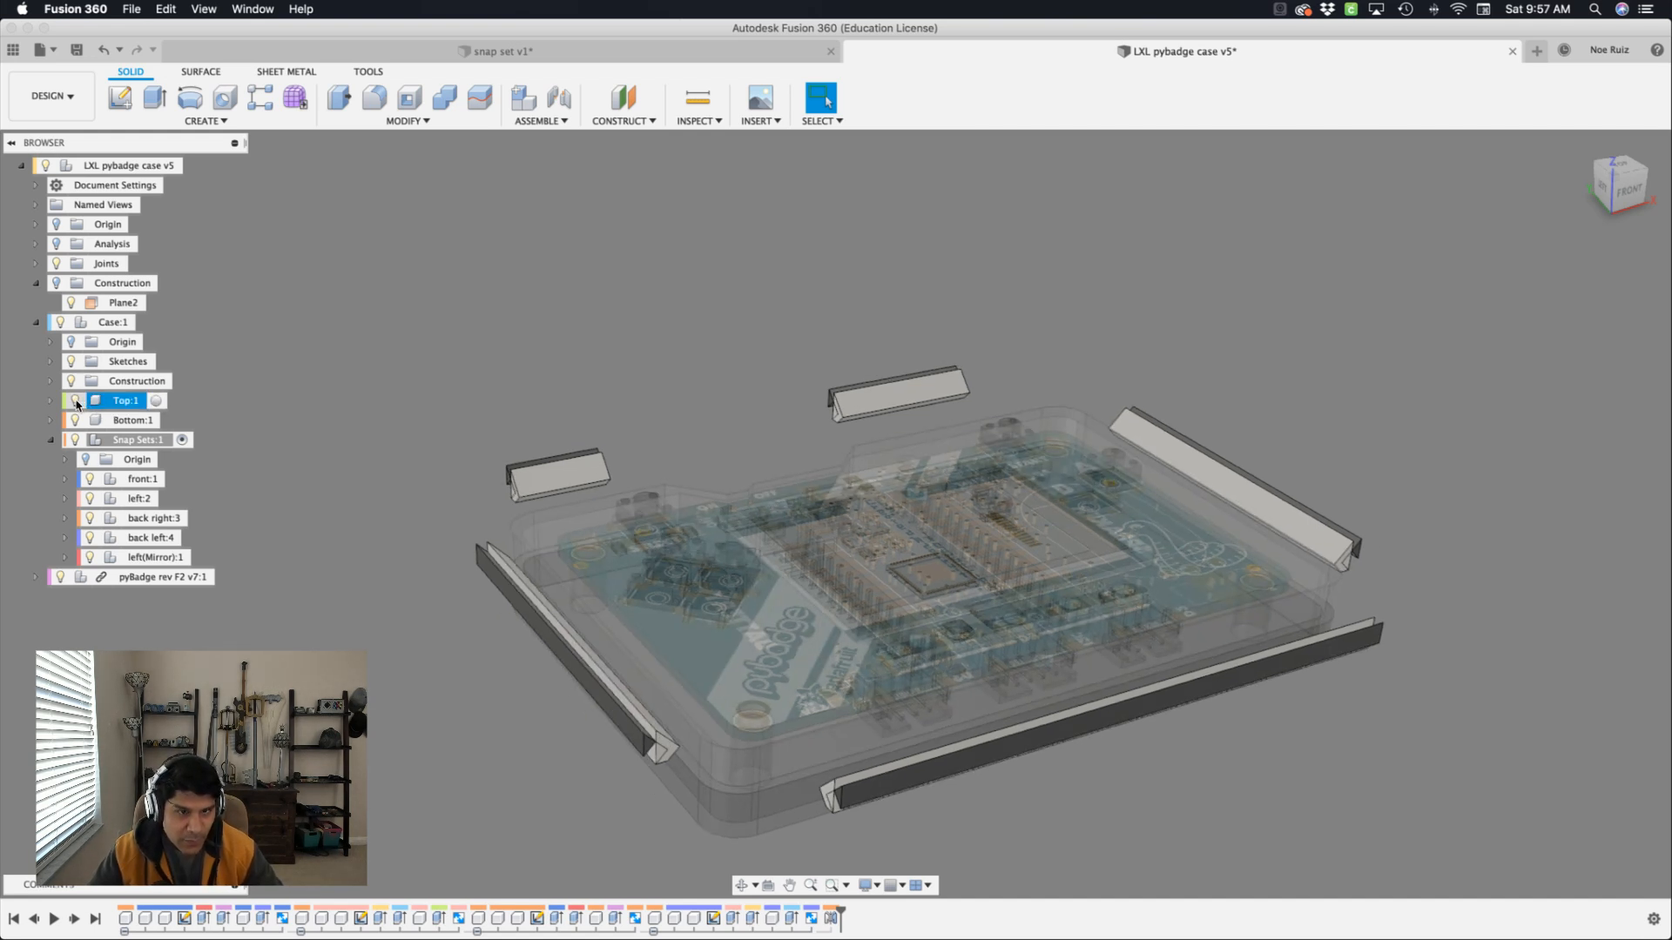
left_click(77, 402)
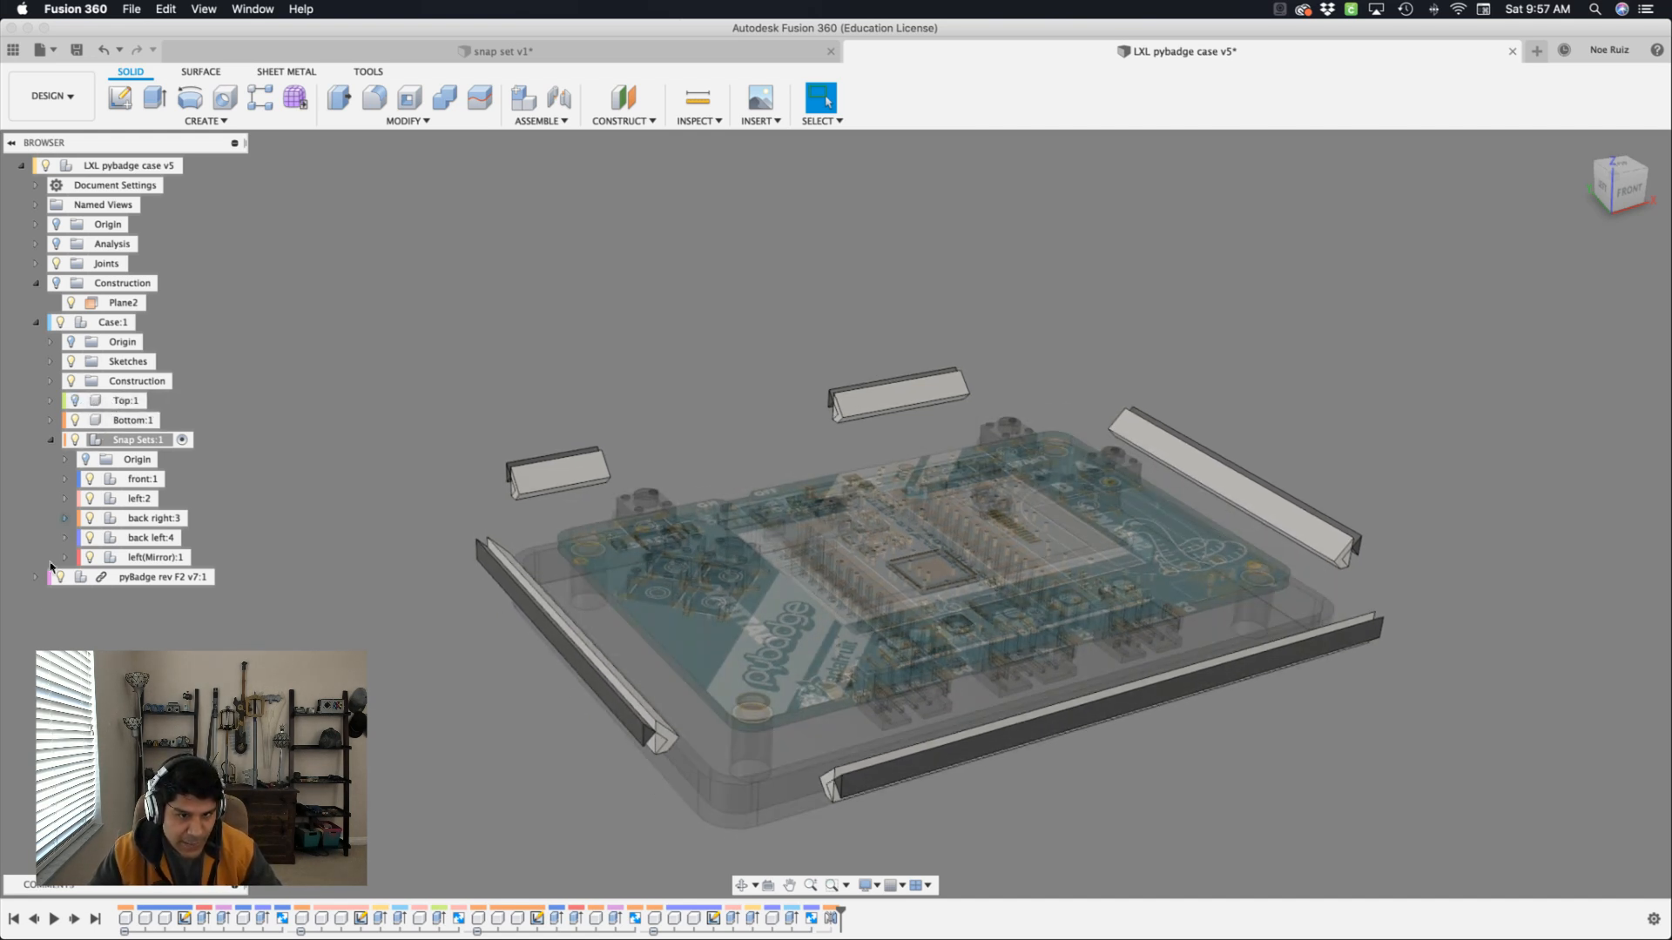
left_click(60, 576)
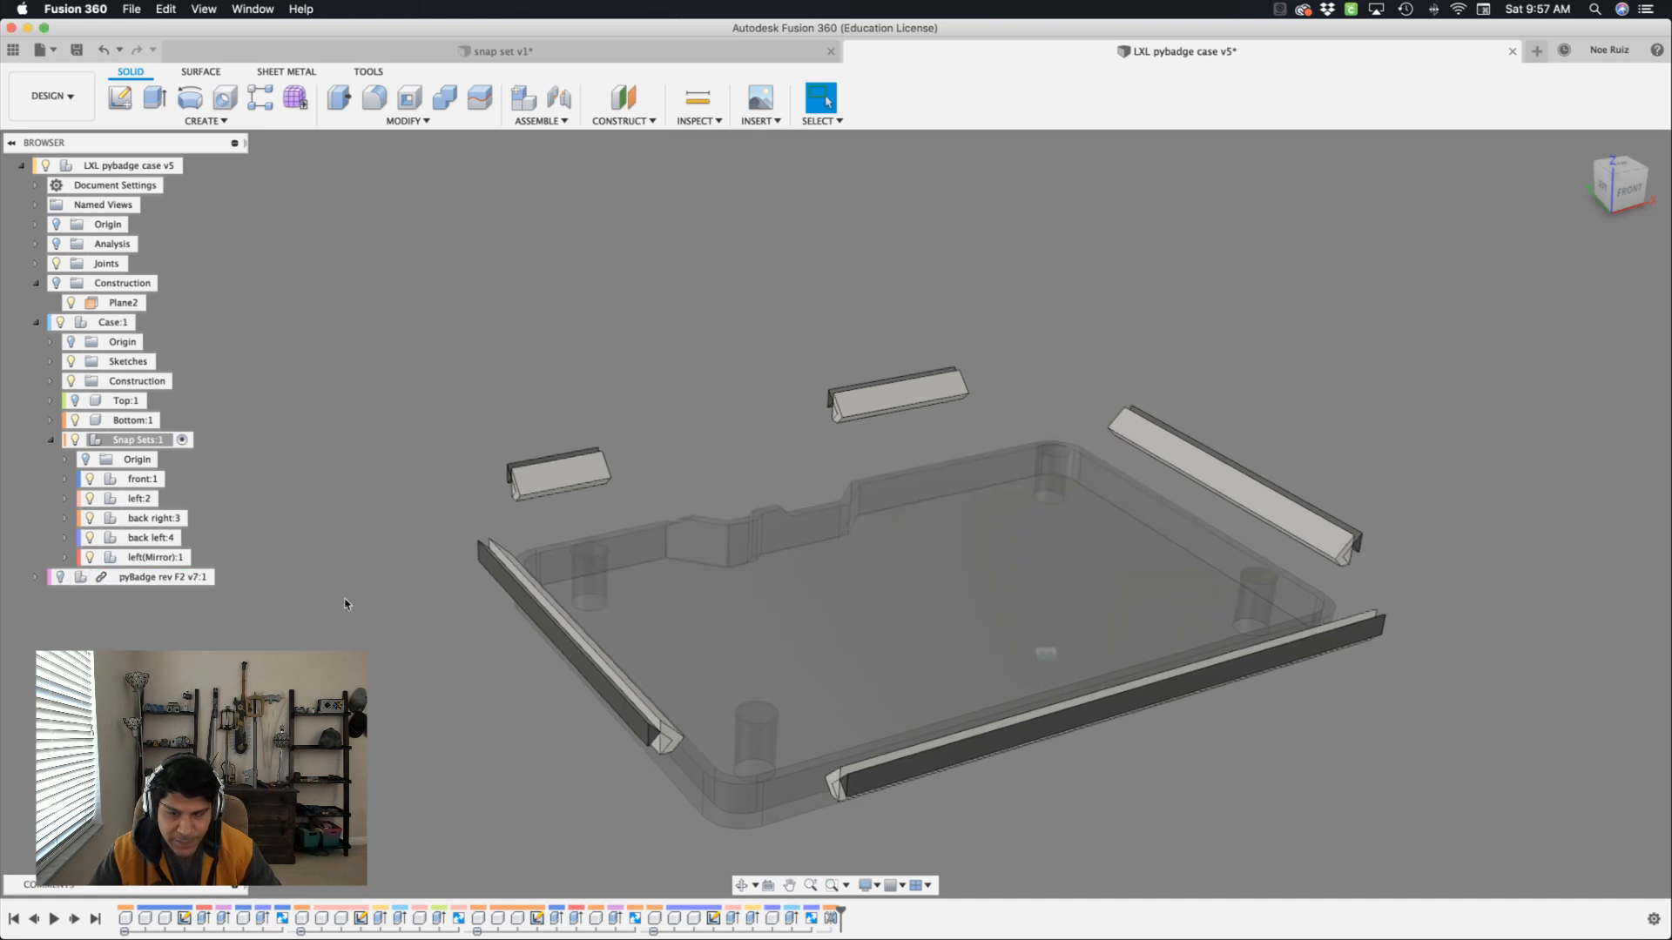
Activate the Case component in place of the Snap Sets component.
scroll(779, 586, "up", 5)
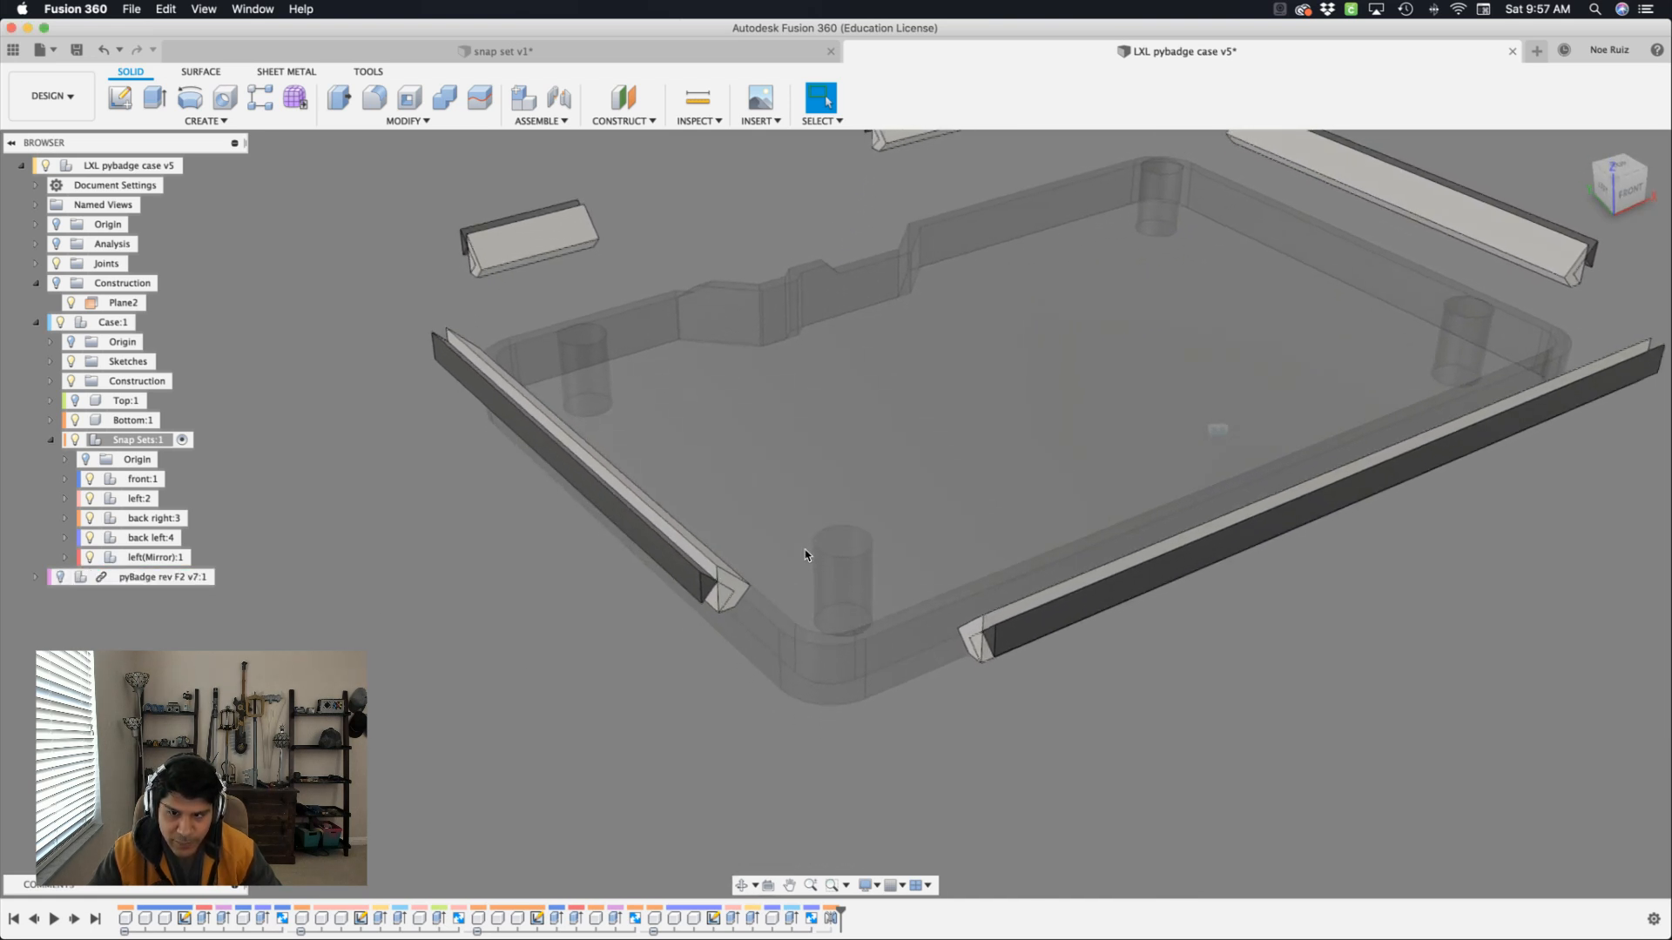
scroll(582, 638, "down", 4)
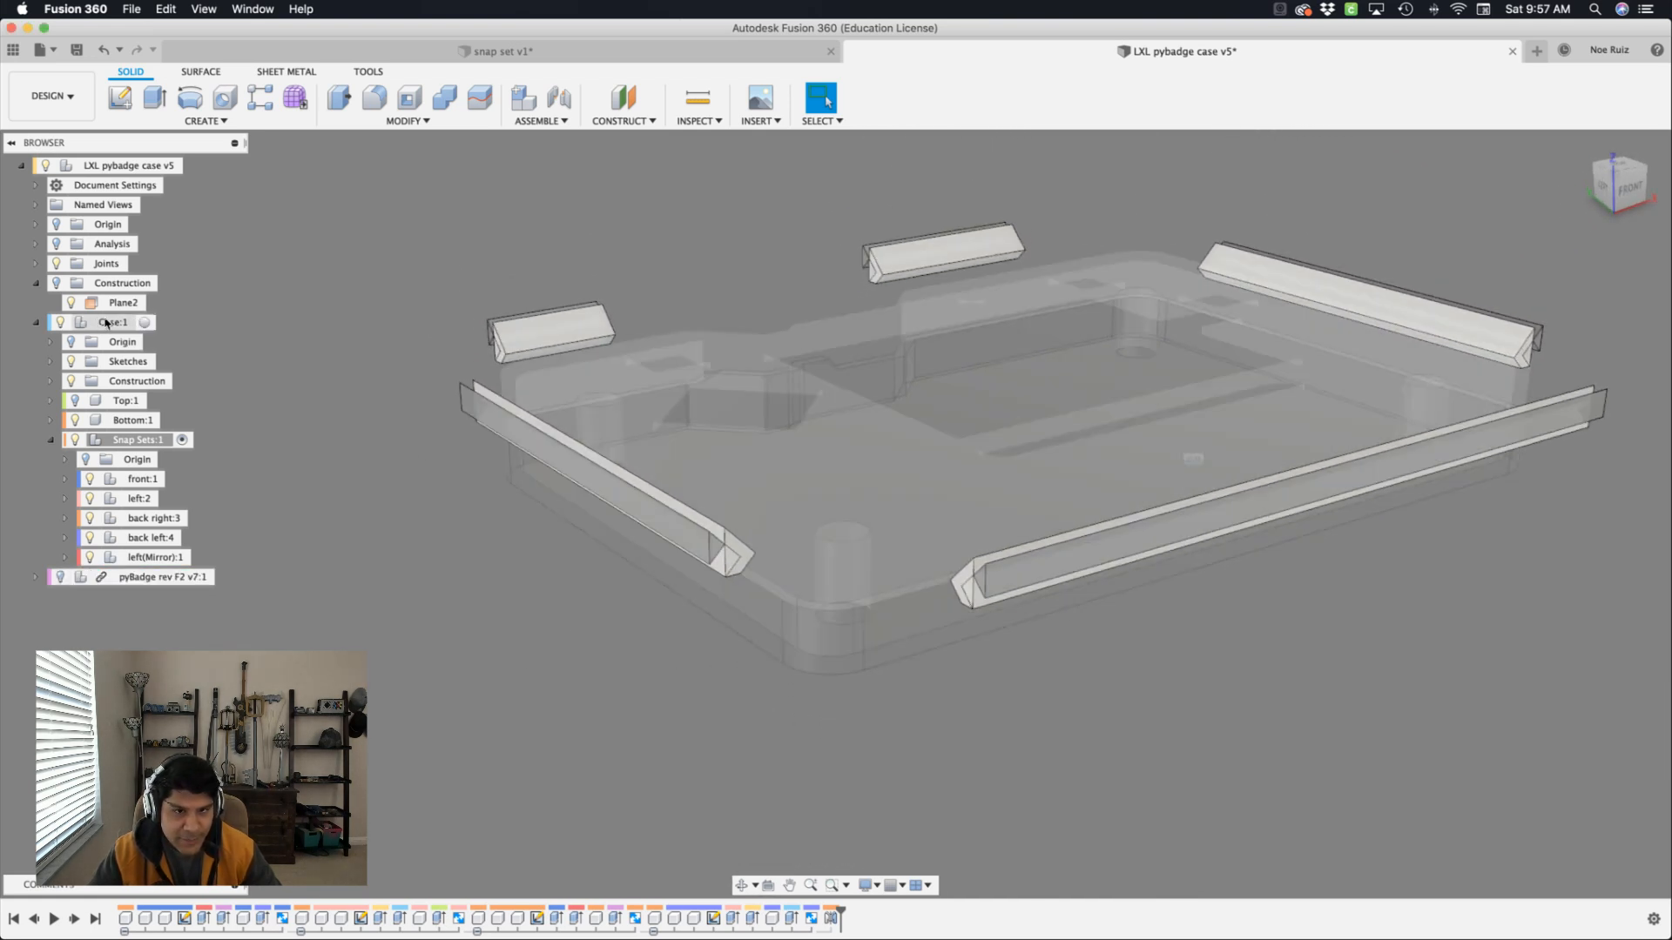
left_click(146, 323)
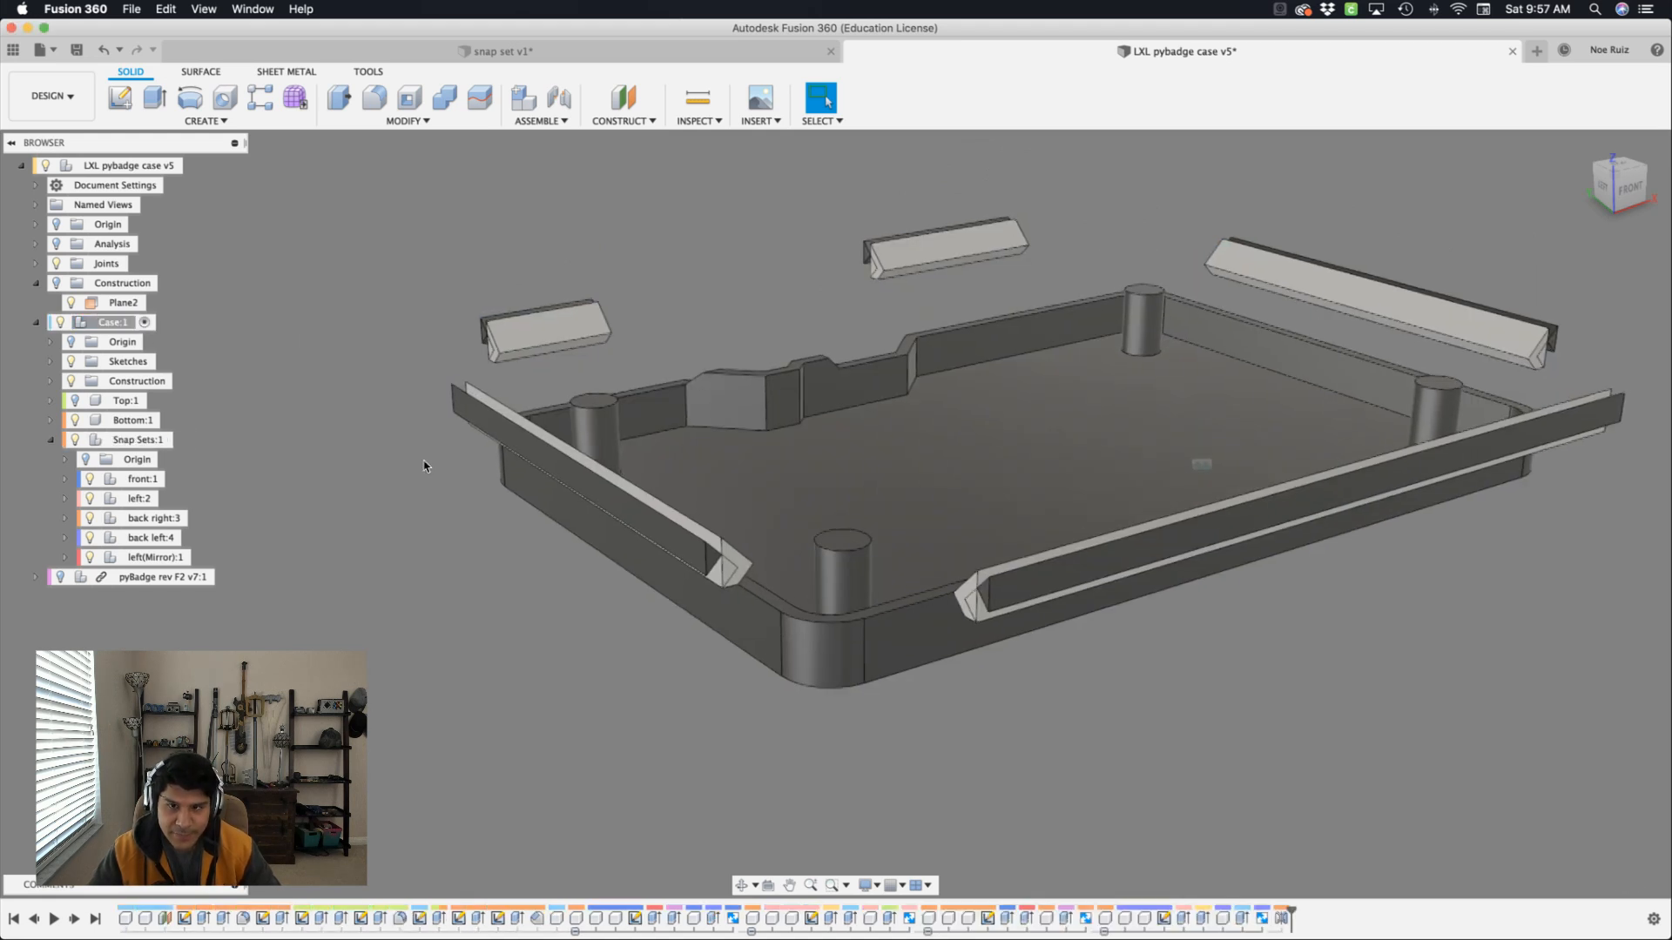
scroll(424, 466, "up", 3)
scroll(424, 466, "down", 3)
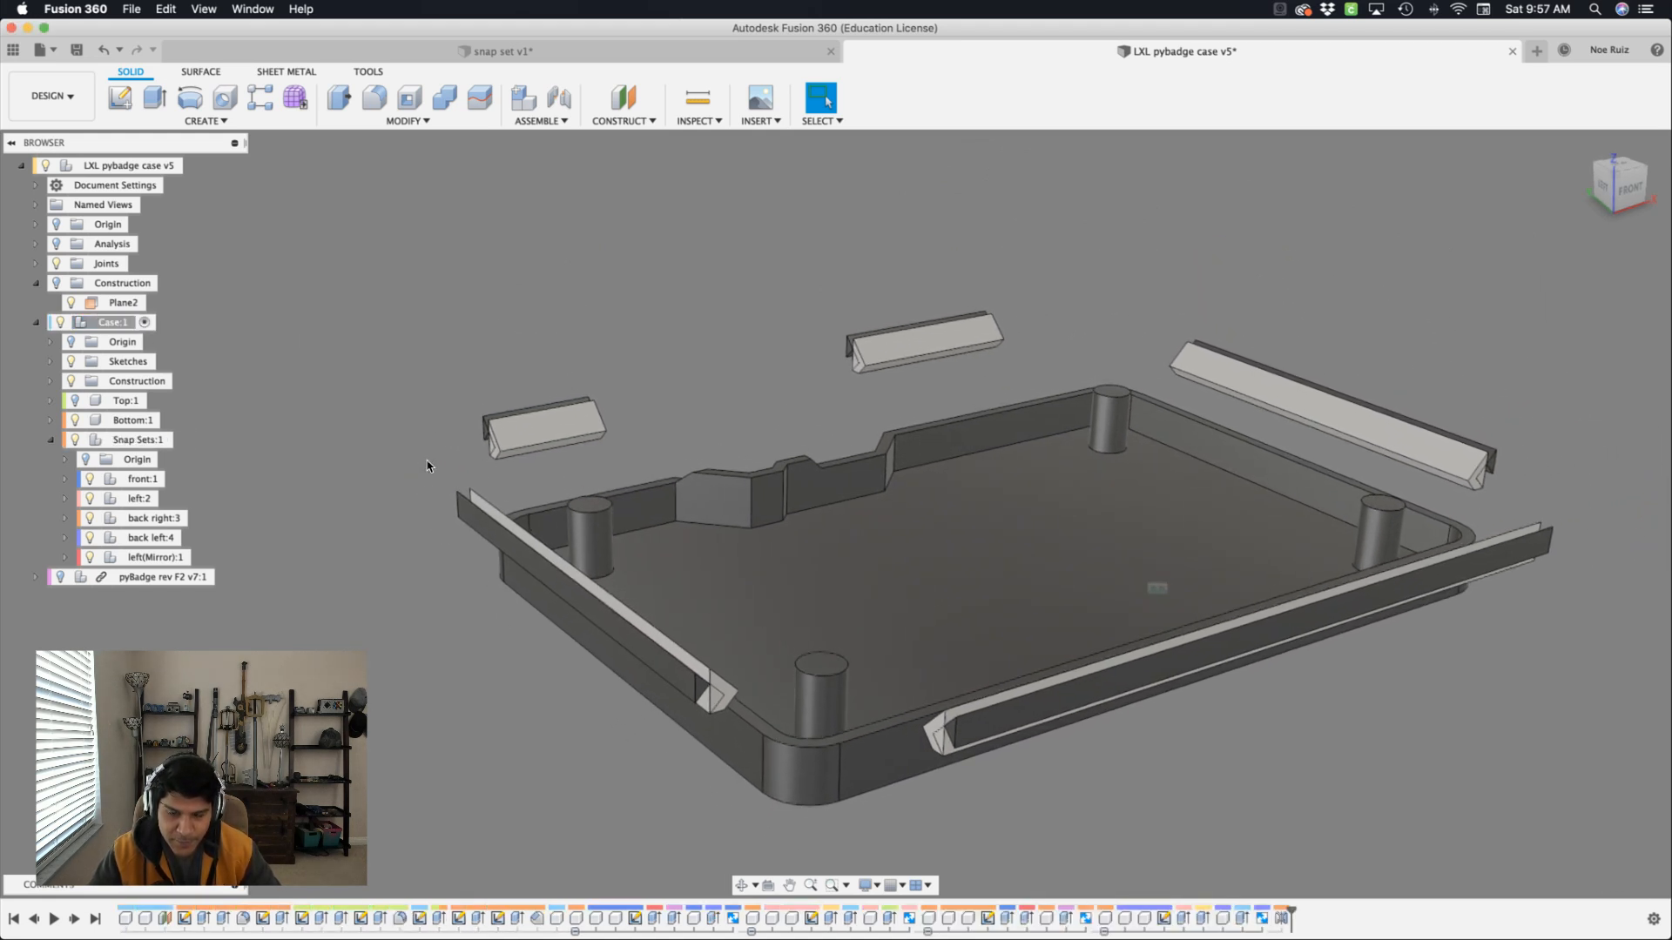
Start a rigid joint using the upper-edge midpoint of the left snap set's lower outer face as the first component's origin.
middle_click_drag(427, 466, 734, 642, "shift")
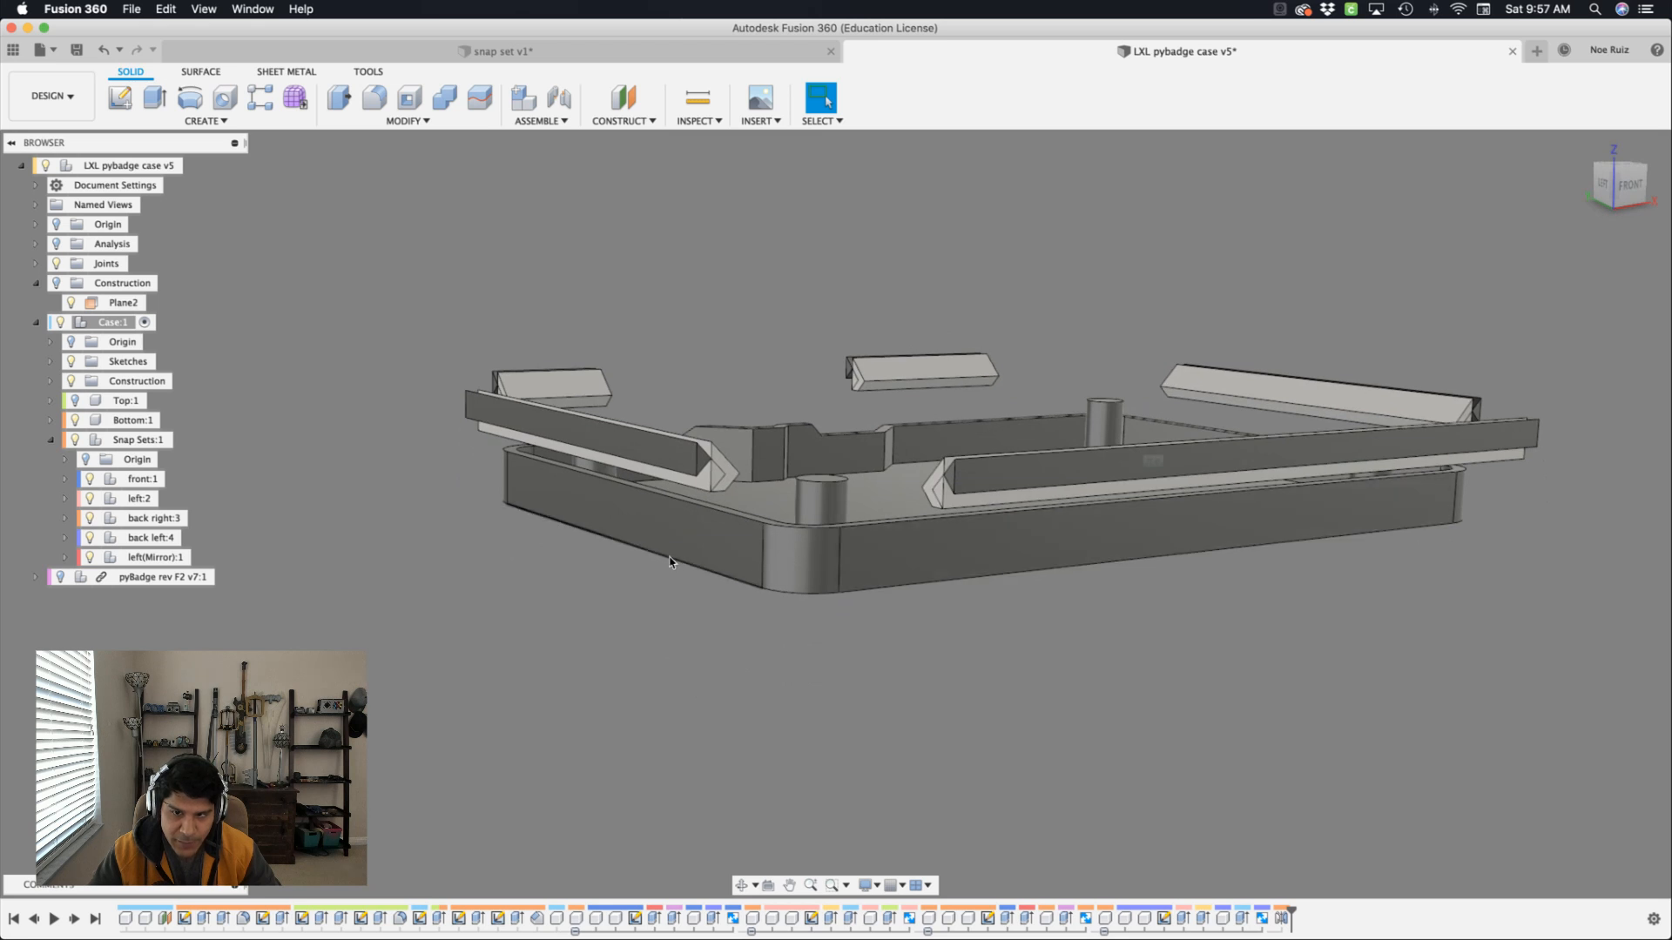
scroll(653, 526, "up", 5)
scroll(641, 533, "up", 5)
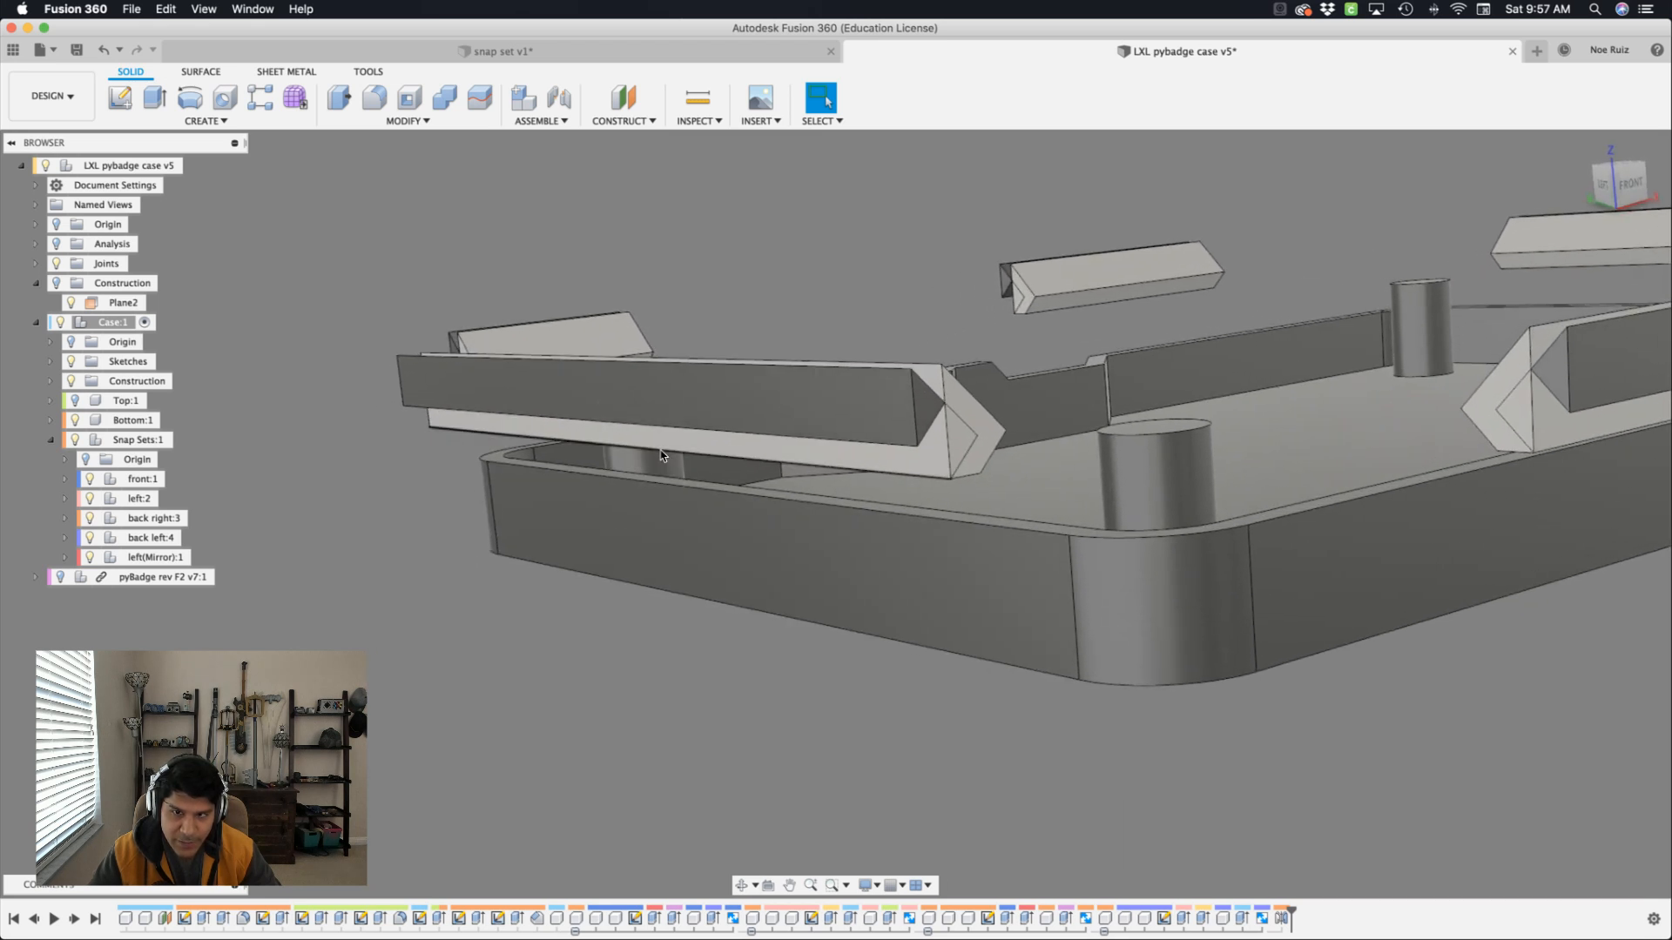
middle_click_drag(622, 525, 689, 415, "shift")
scroll(689, 416, "up", 1)
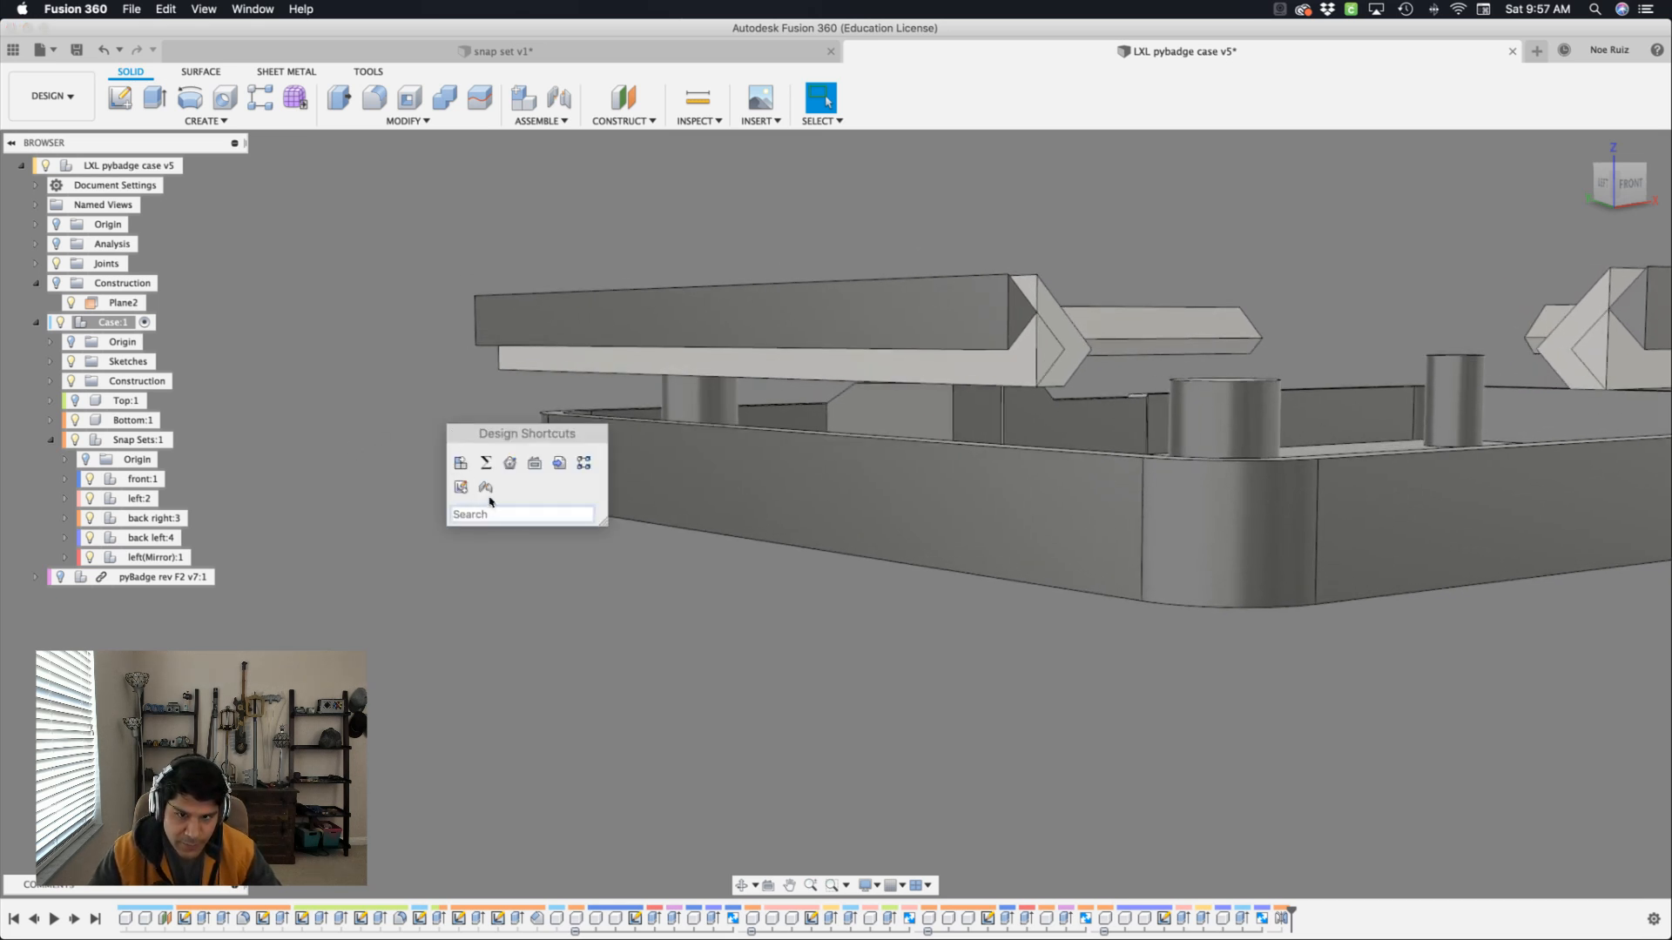
left_click(488, 493)
scroll(488, 473, "up", 4)
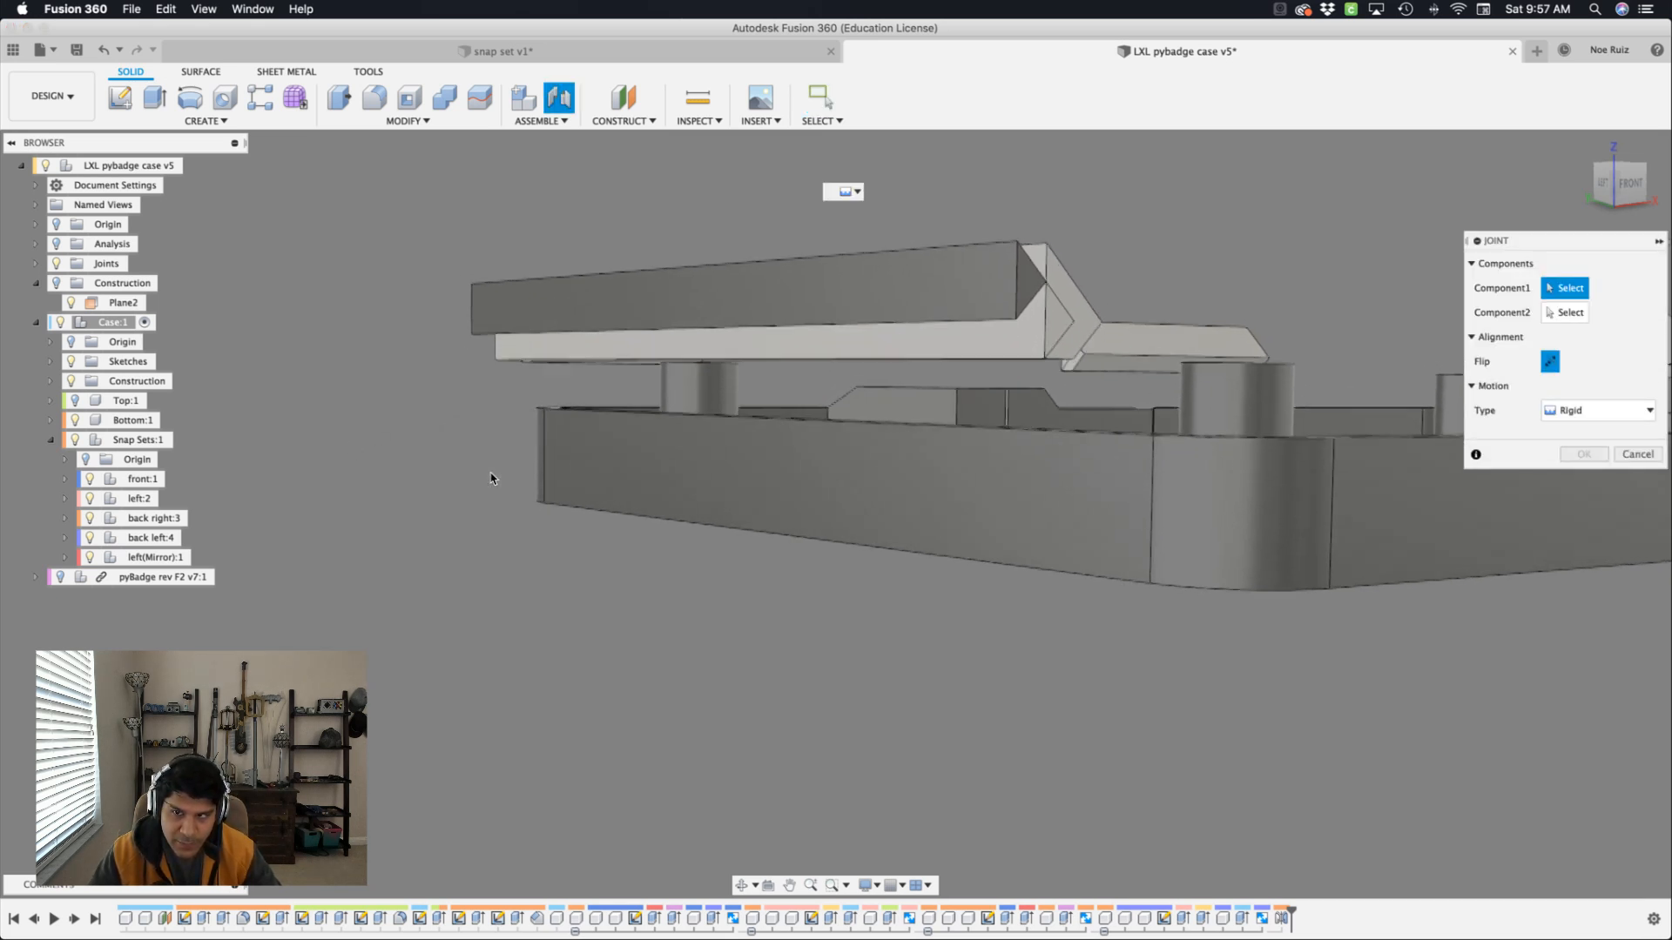
scroll(490, 477, "up", 5)
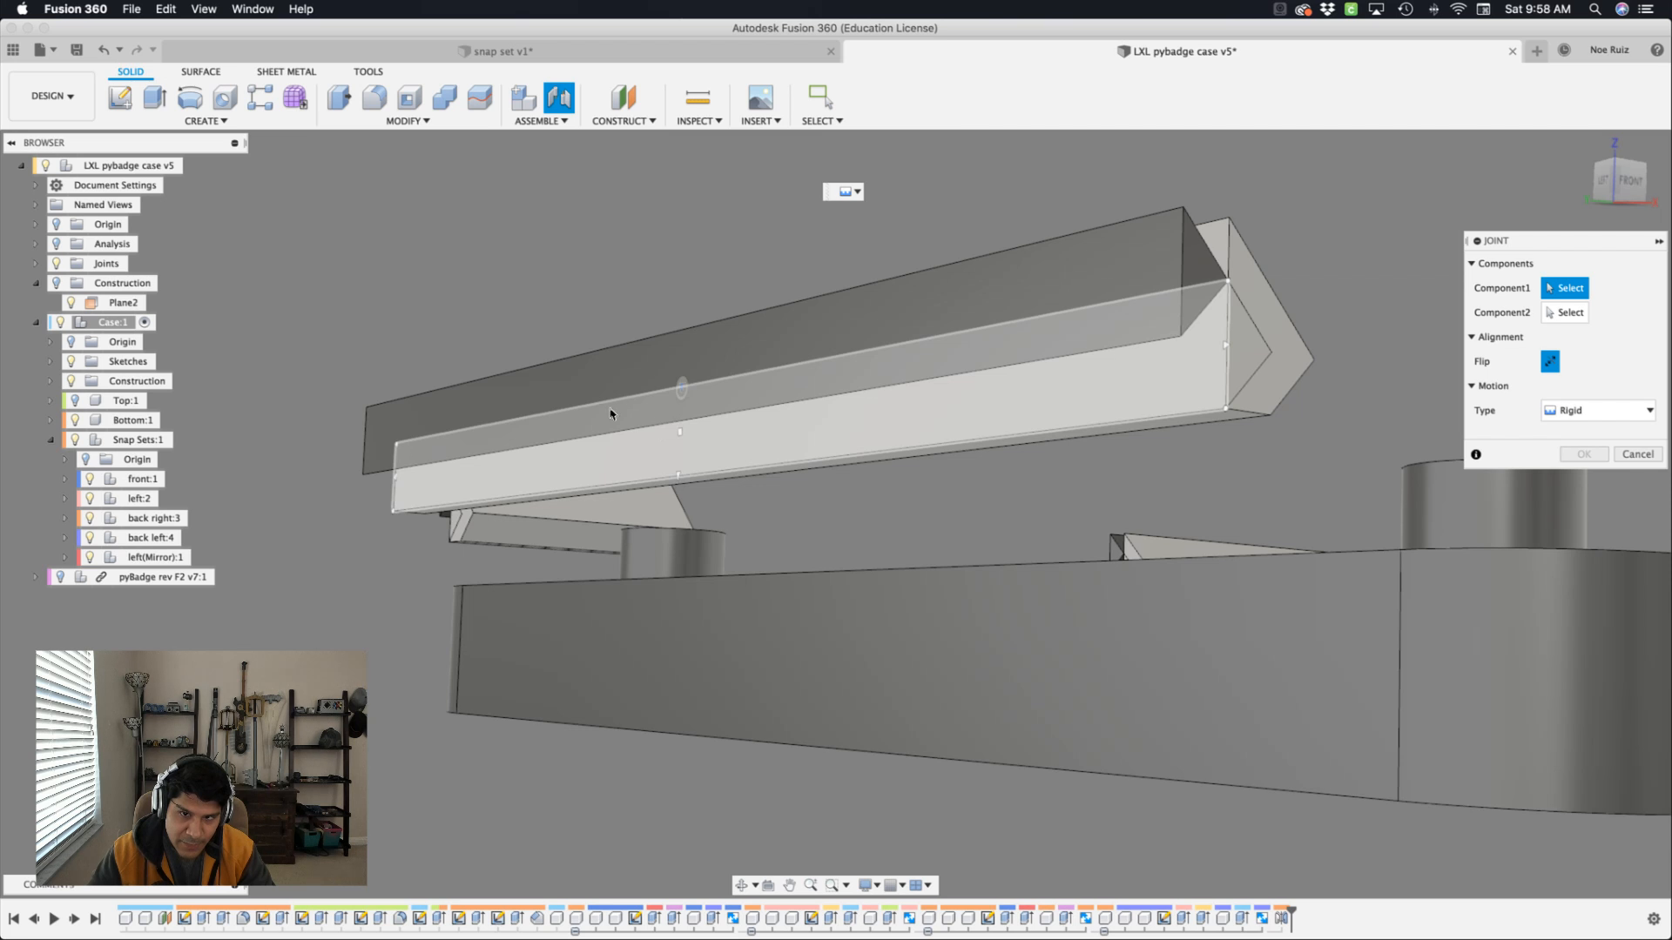
left_click(685, 394)
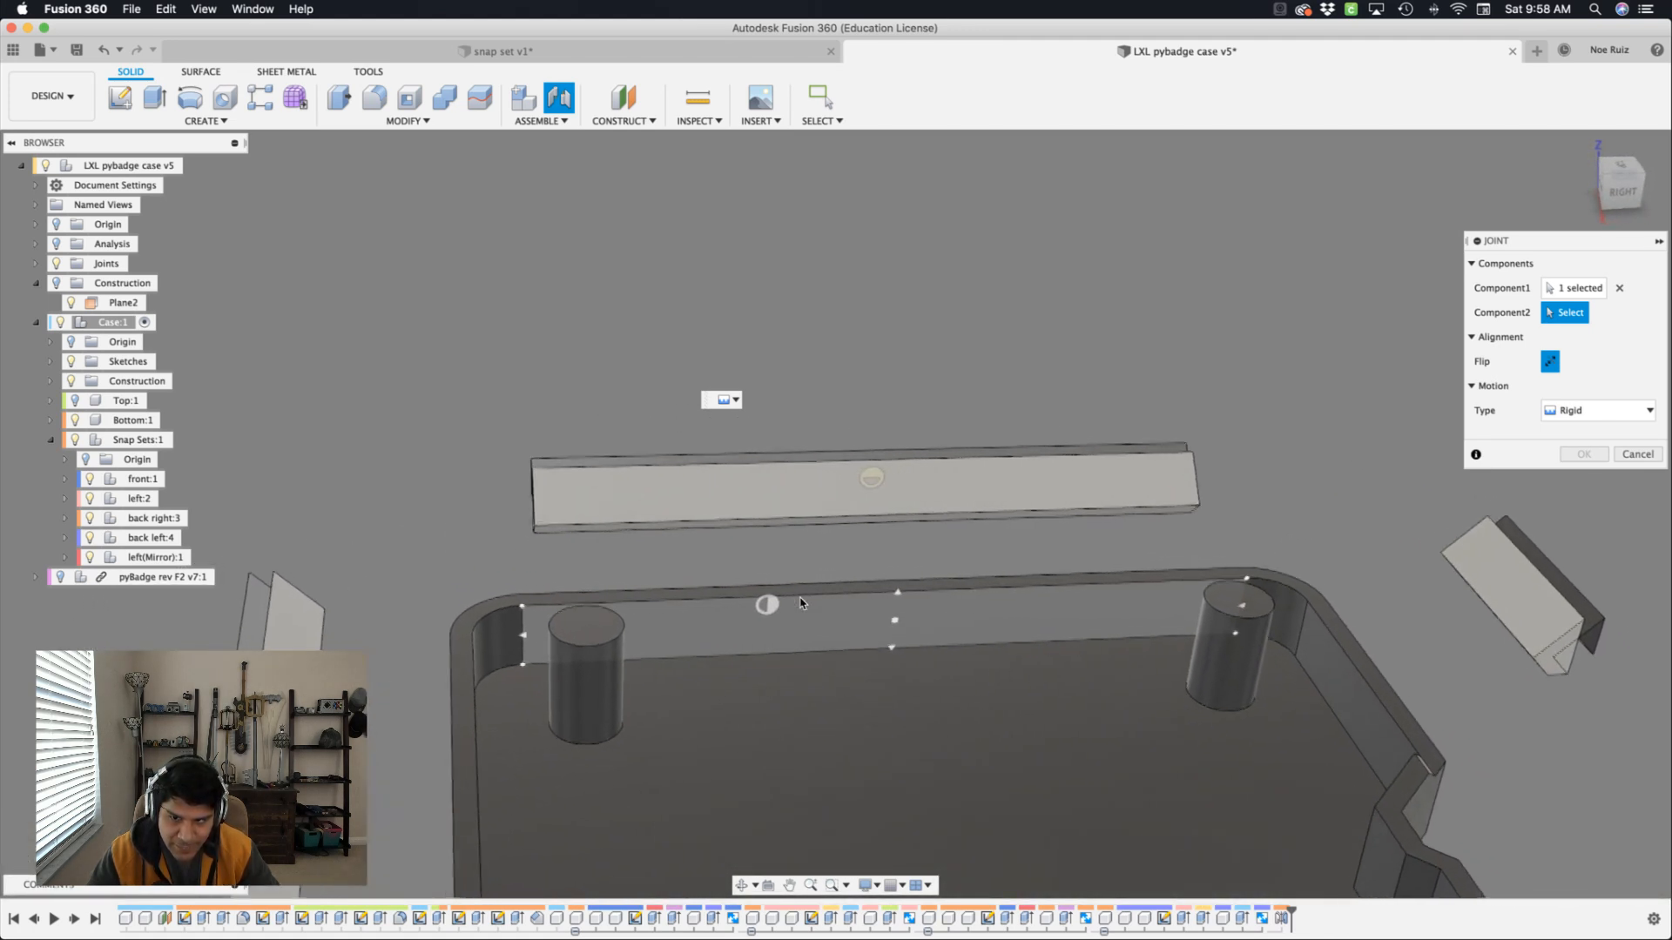
Join the left snap set to the upper-edge midpoint of the bottom case's inner left wall with zero offsets and accept the joint.
scroll(801, 602, "up", 5)
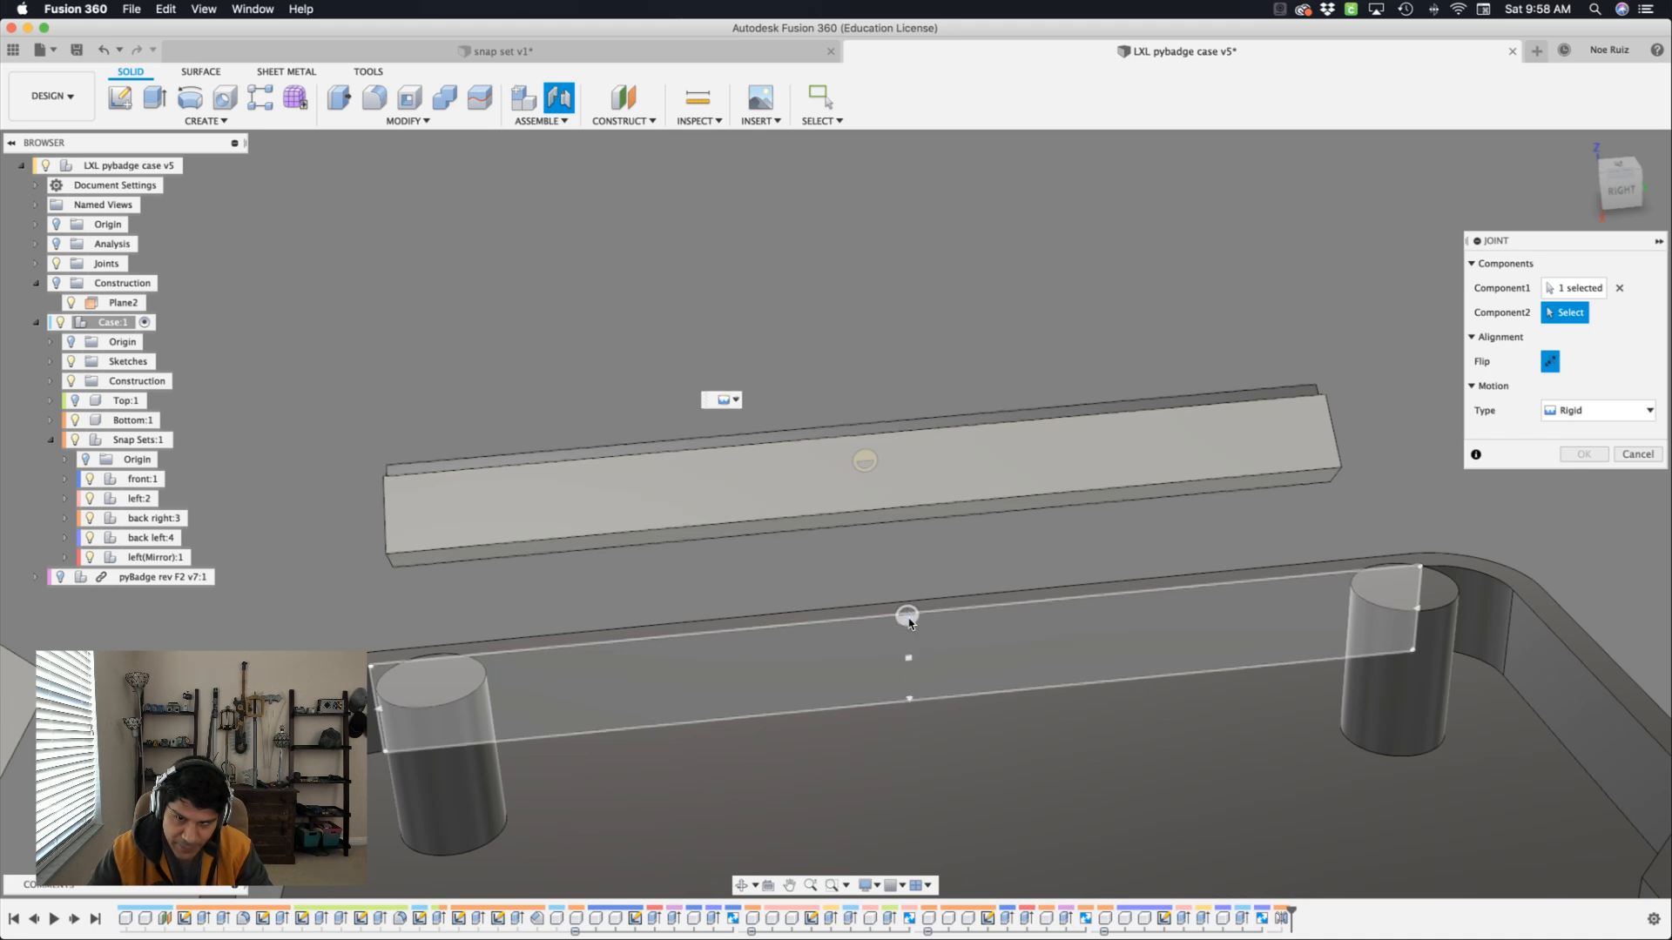
left_click(909, 619)
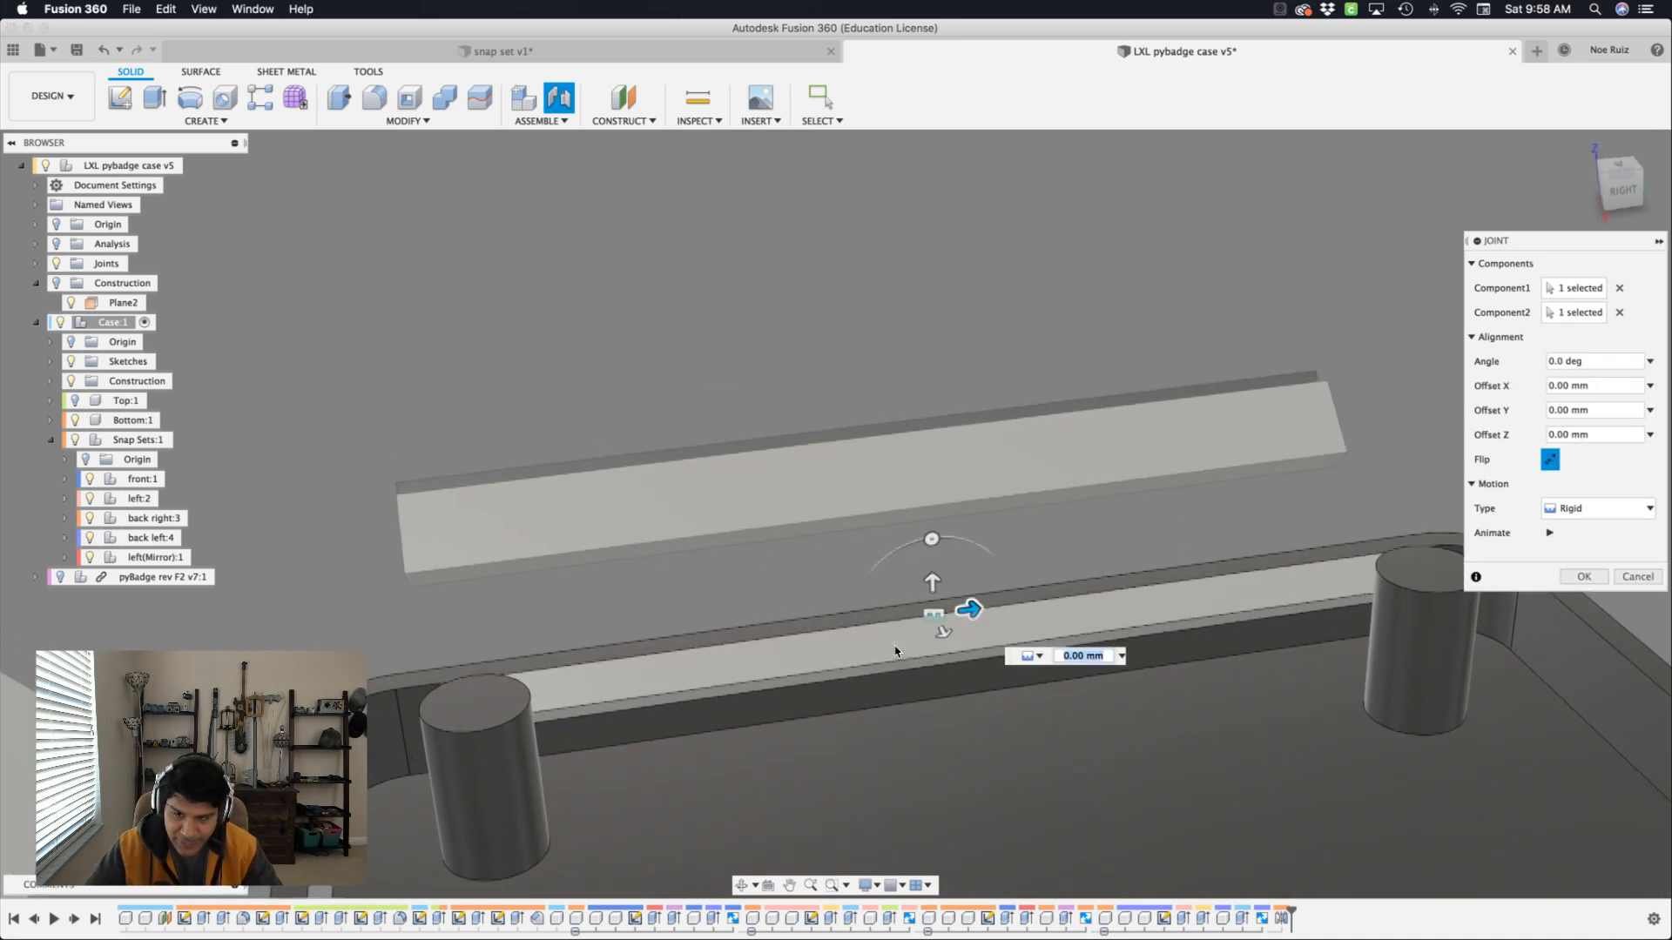
middle_click_drag(897, 651, 908, 644, "shift")
scroll(908, 644, "down", 4)
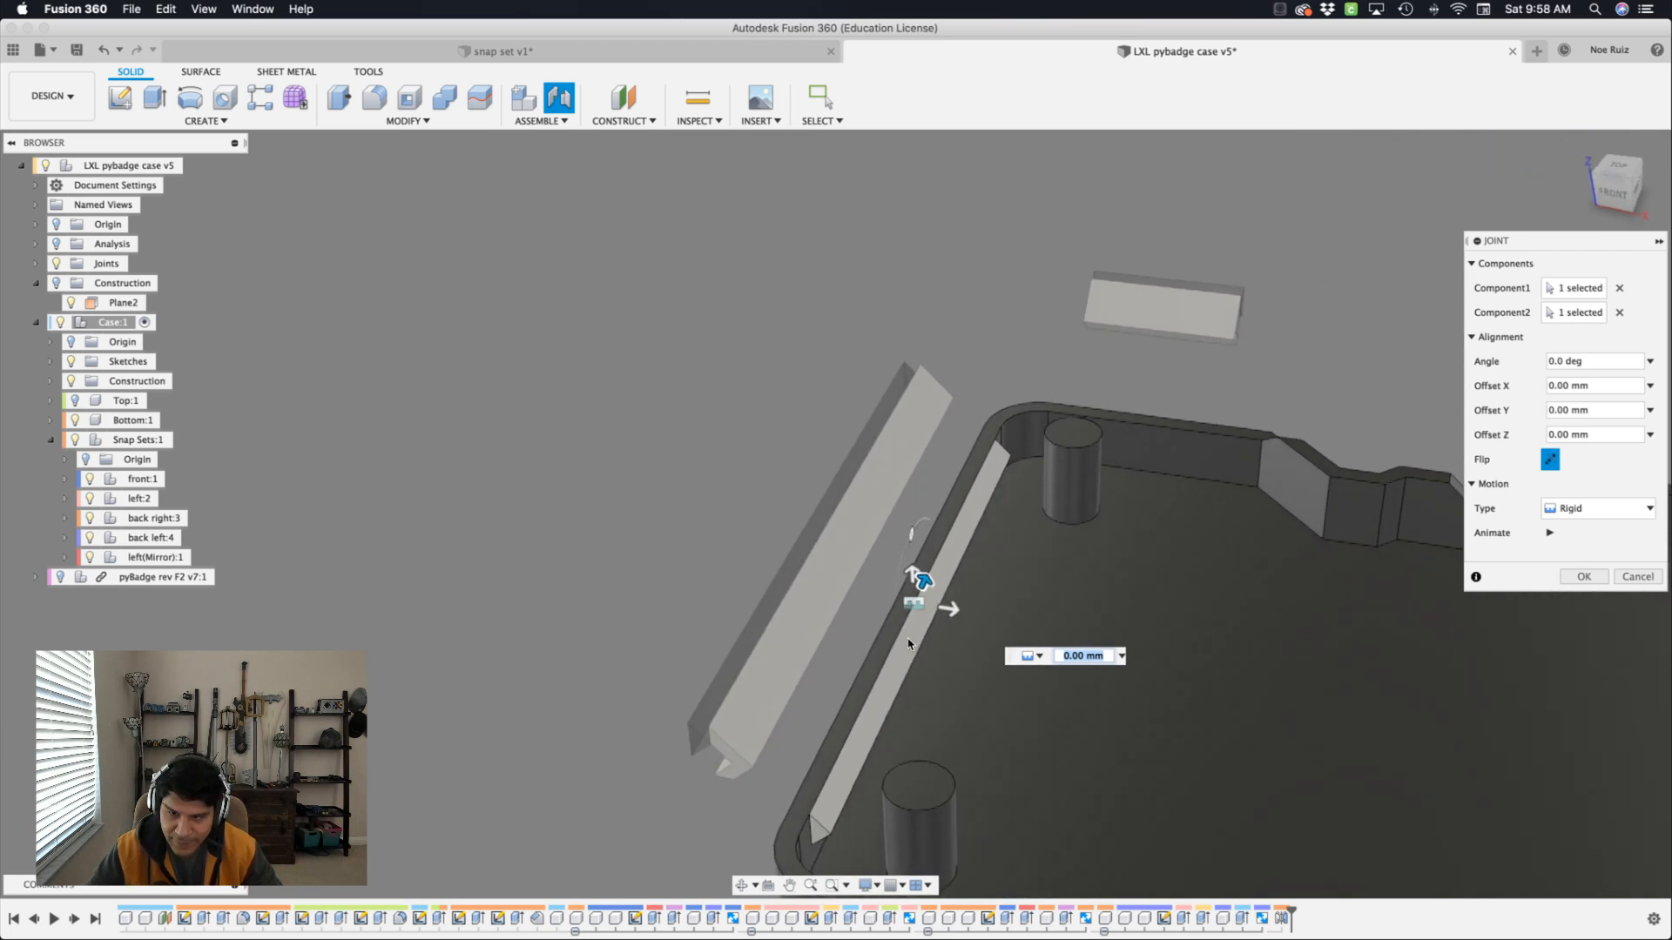
scroll(908, 643, "down", 5, "shift")
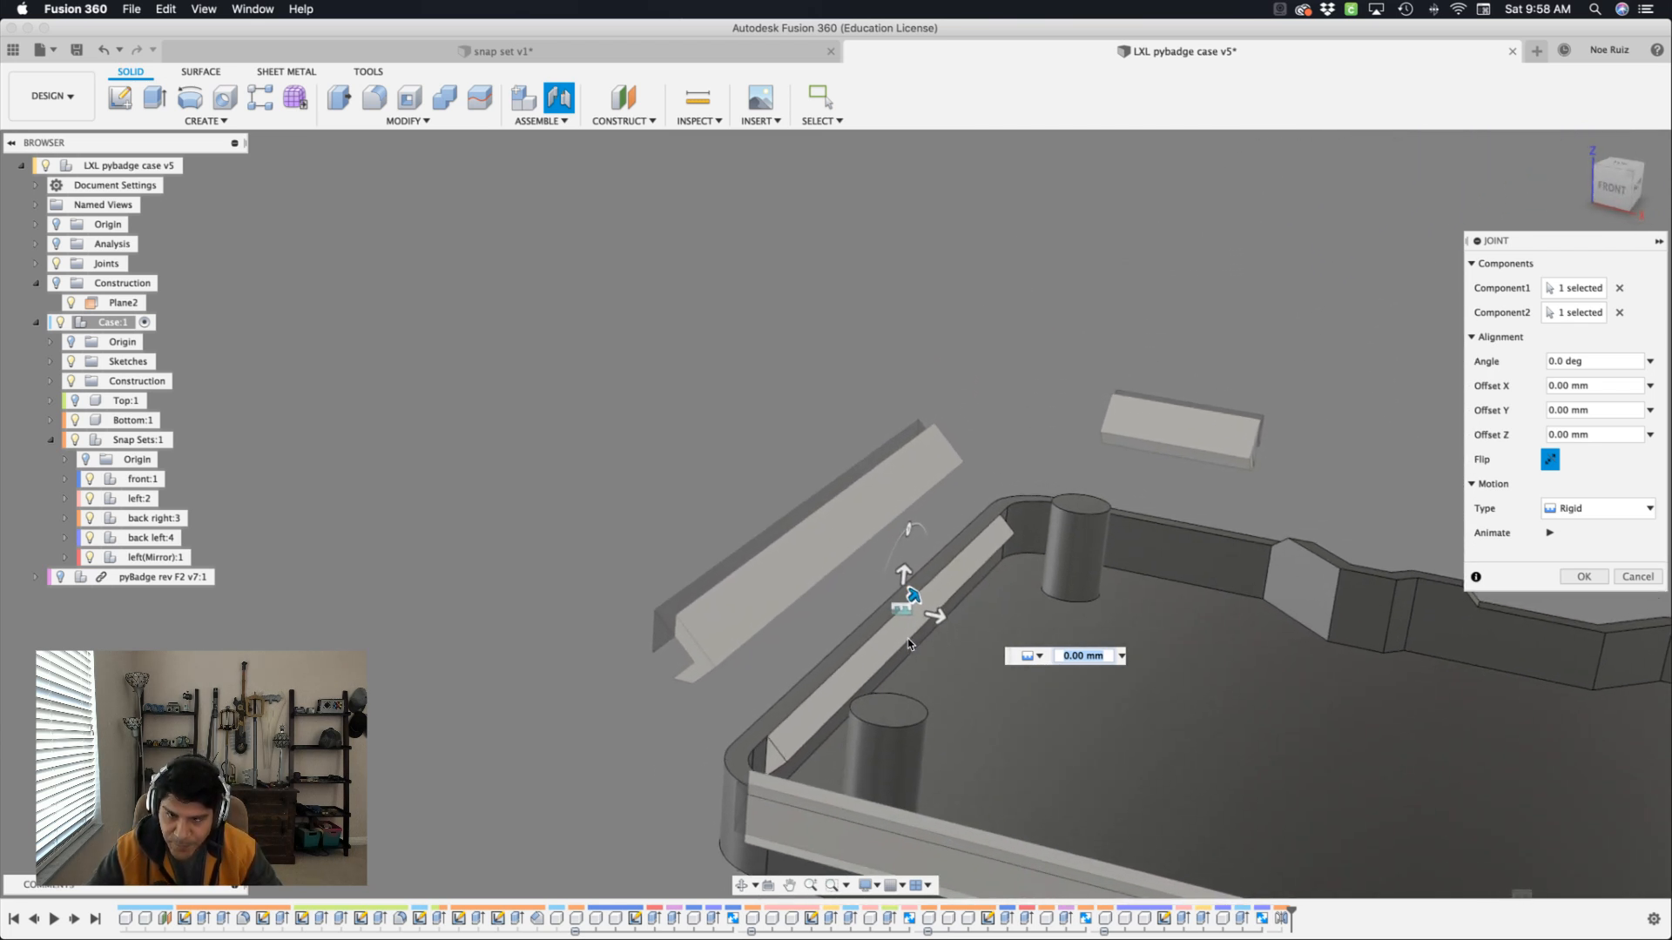
scroll(909, 643, "down", 2, "shift")
key("Return")
scroll(794, 719, "down", 3, "shift")
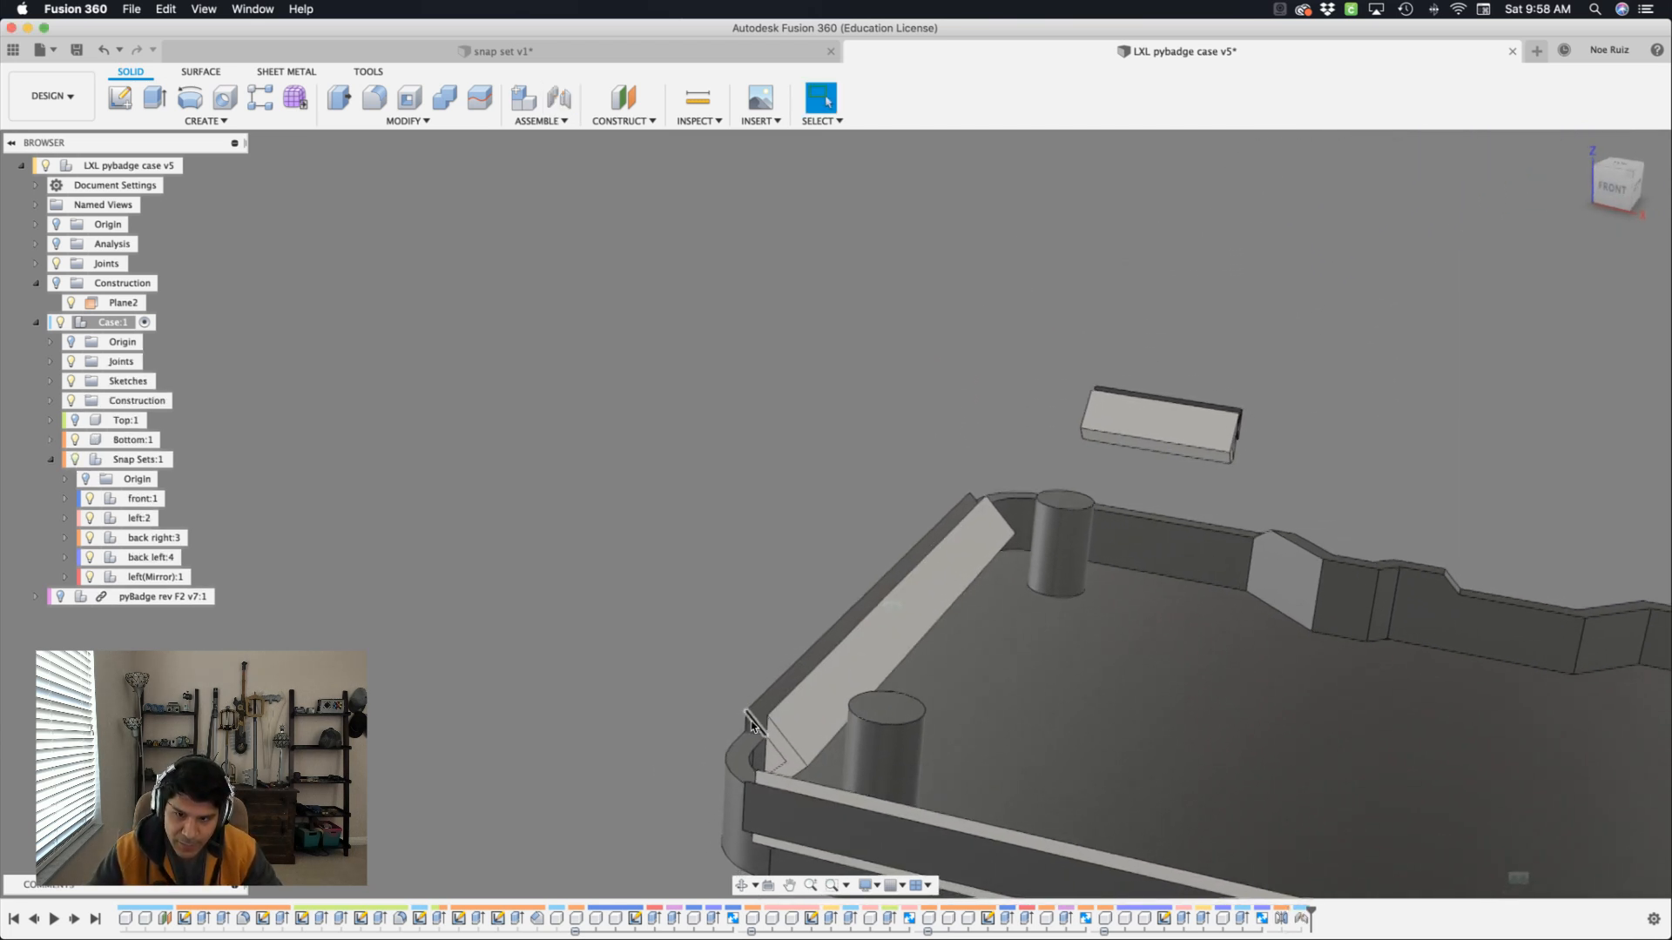
Rigidly join the front snap set's lower outer face to the bottom case's inner front wall, matching upper-edge midpoints.
scroll(794, 719, "down", 8, "shift")
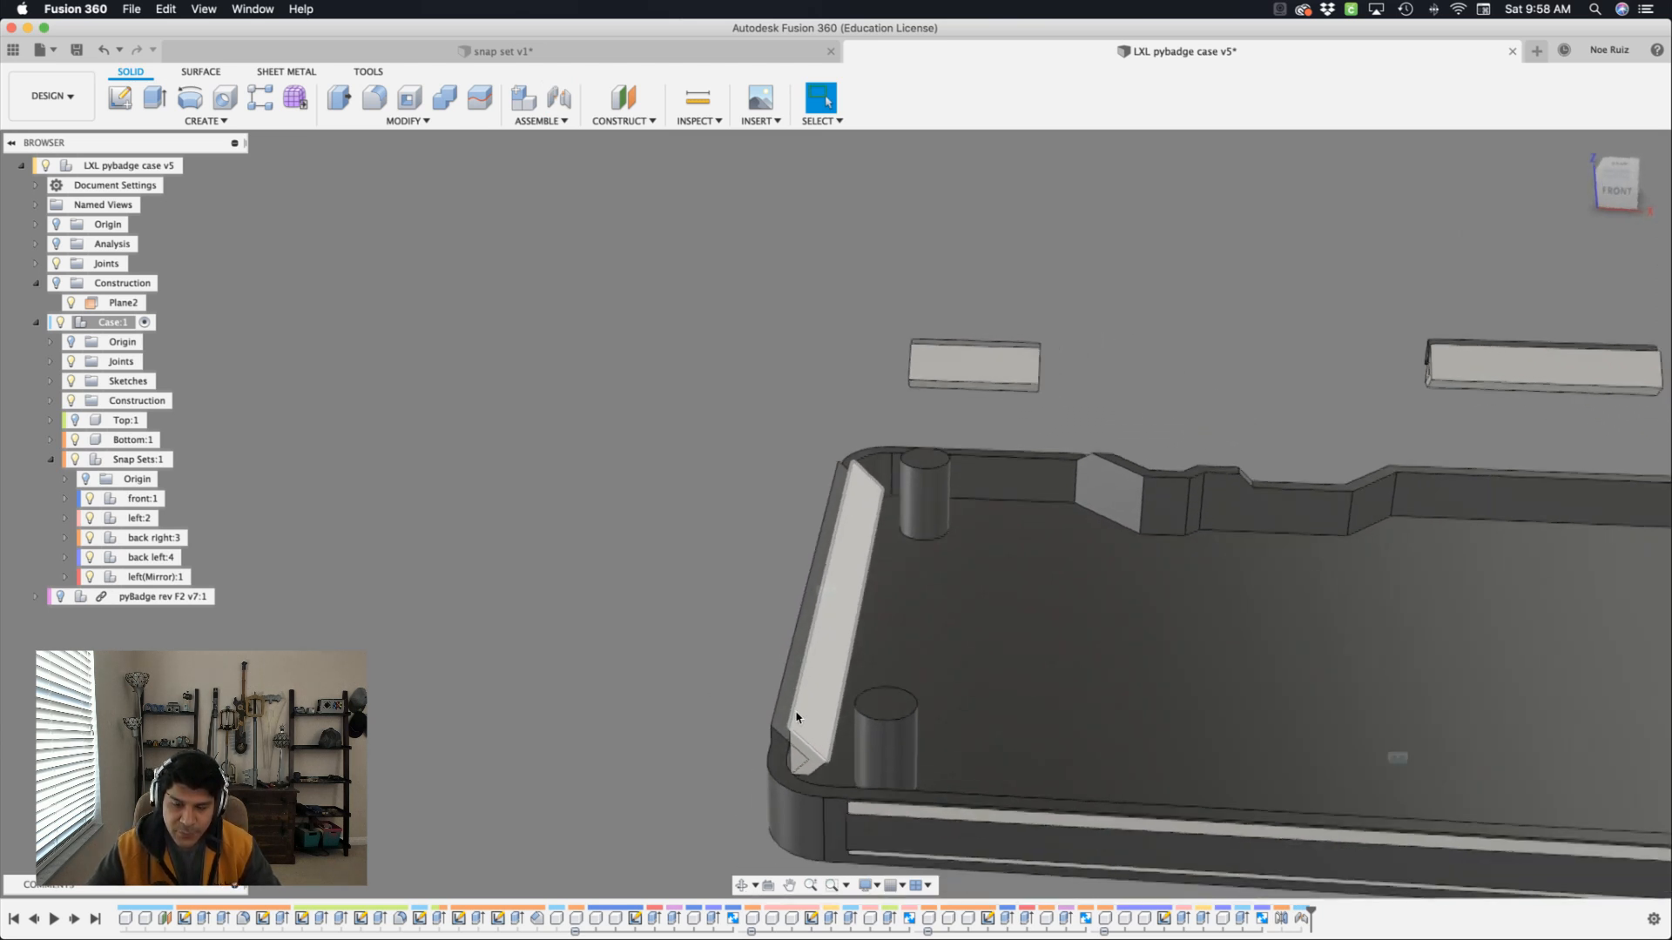
scroll(796, 717, "down", 8, "shift")
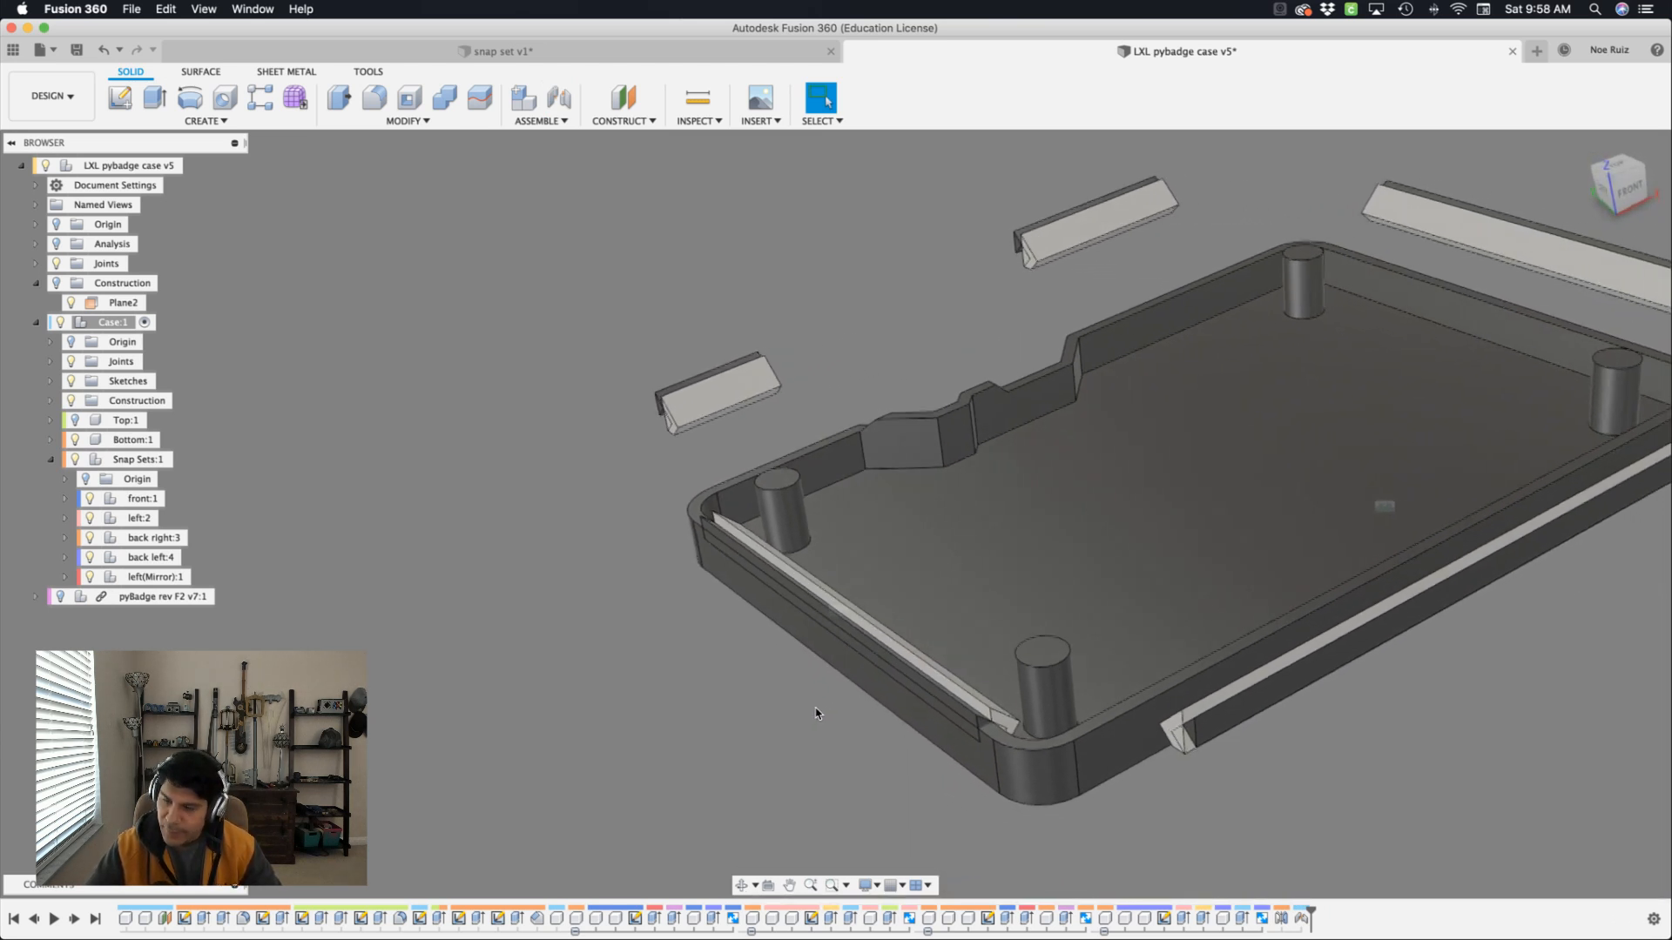
scroll(817, 714, "down", 6, "shift")
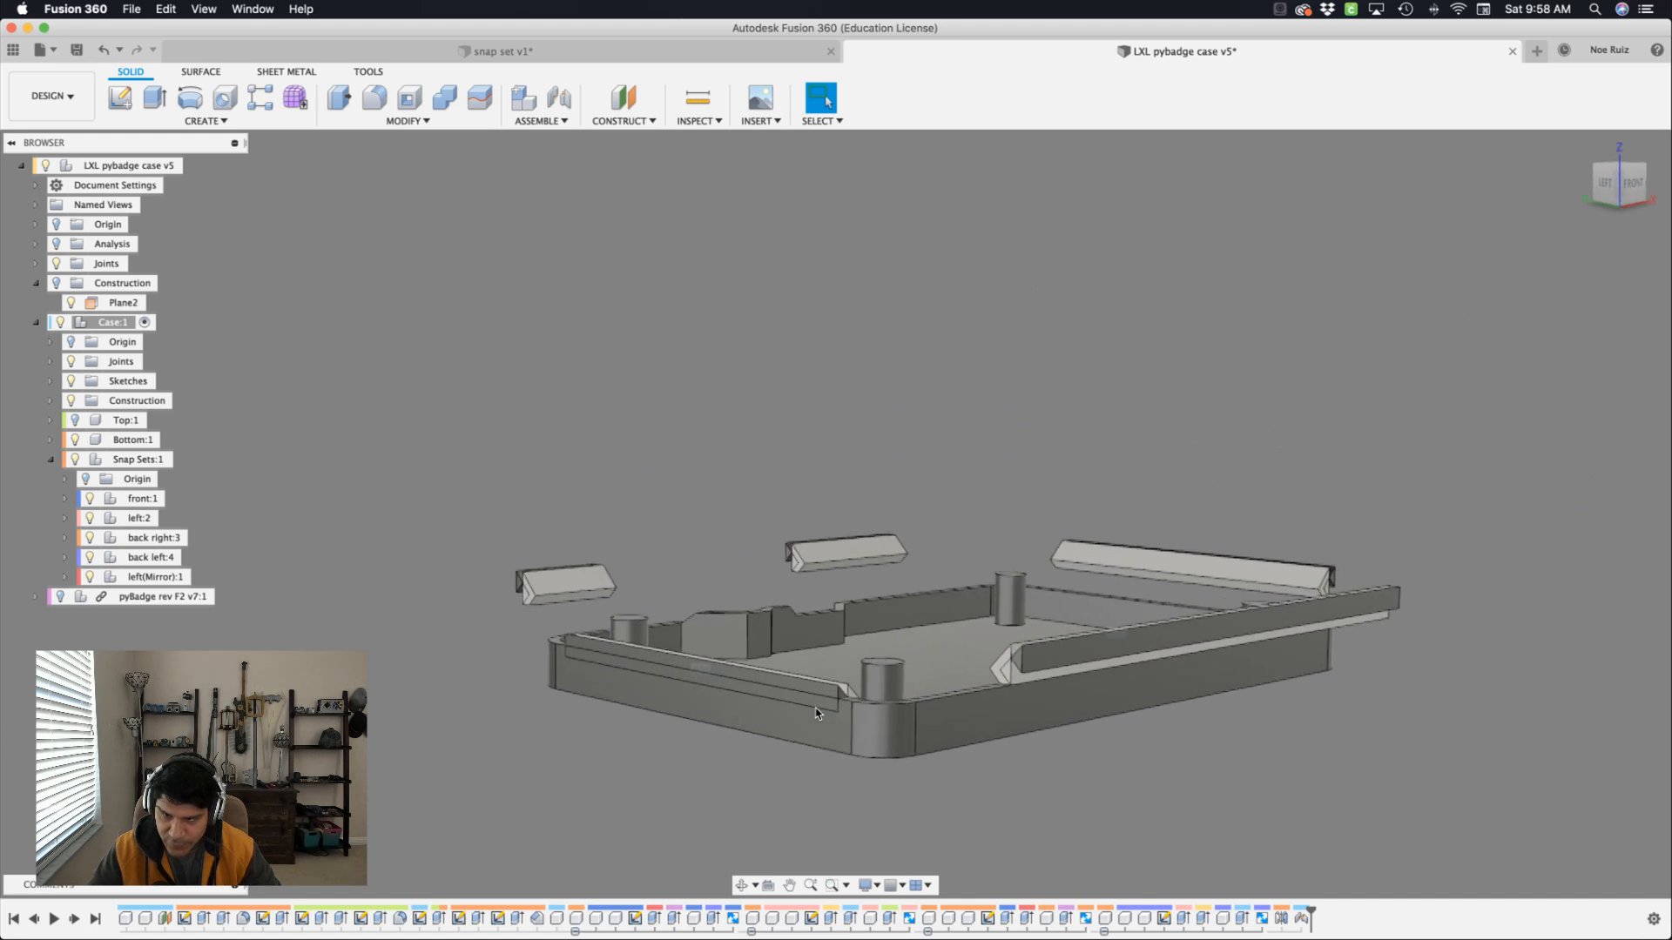
scroll(817, 713, "up", 5)
scroll(816, 713, "down", 6, "shift")
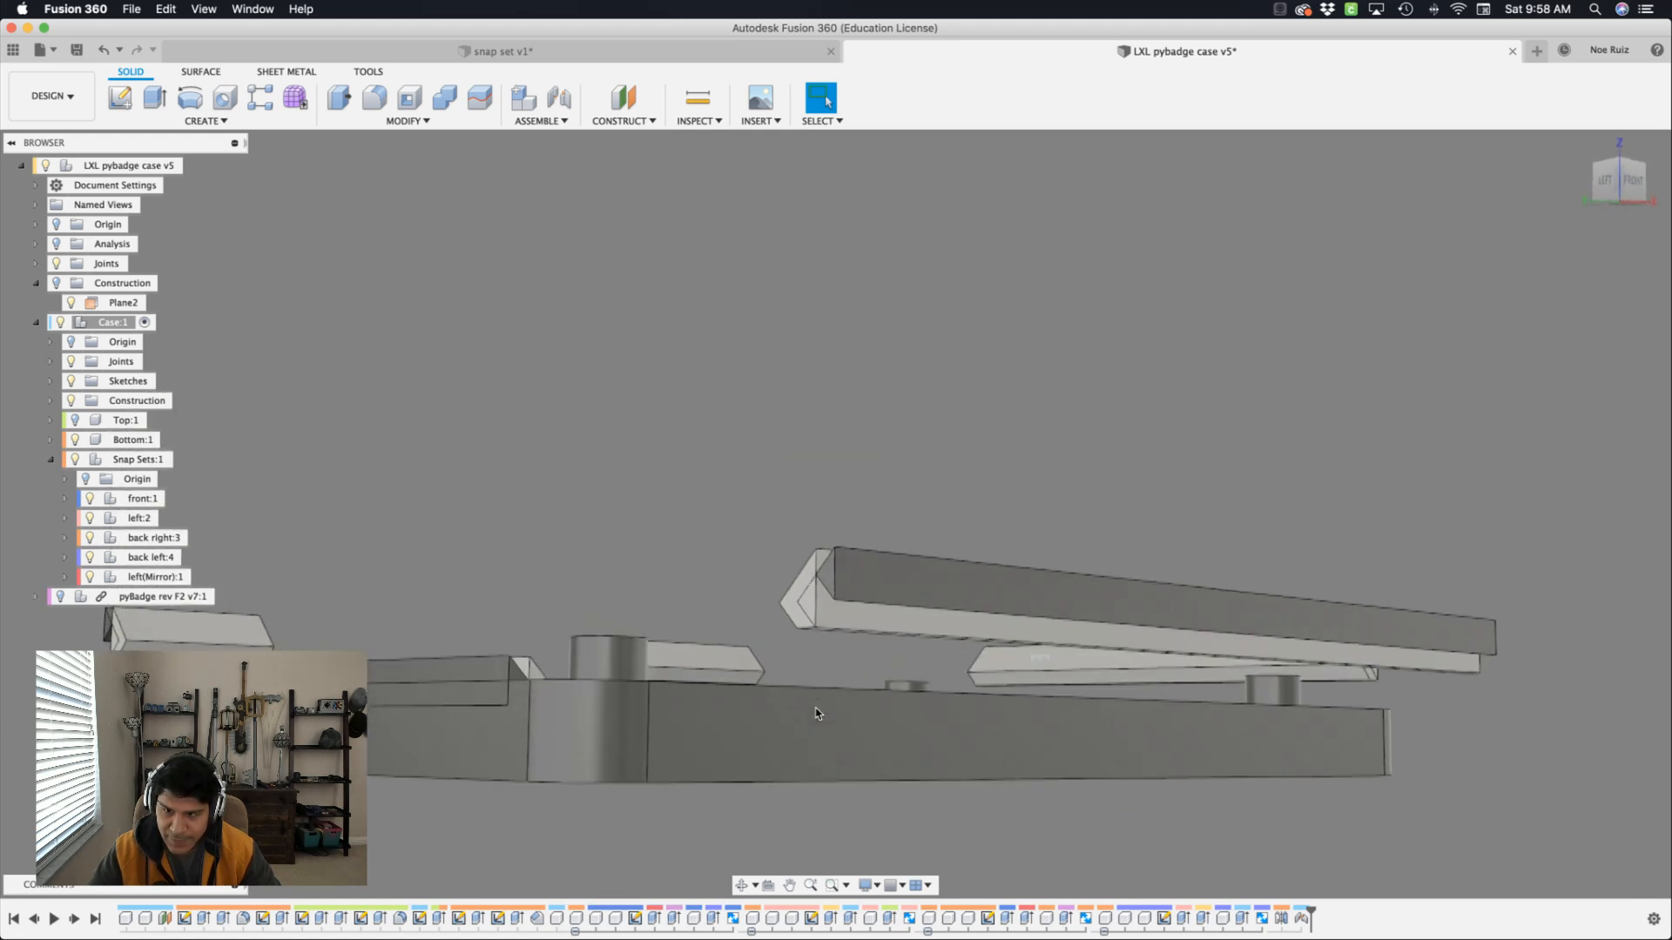
scroll(827, 713, "up", 4)
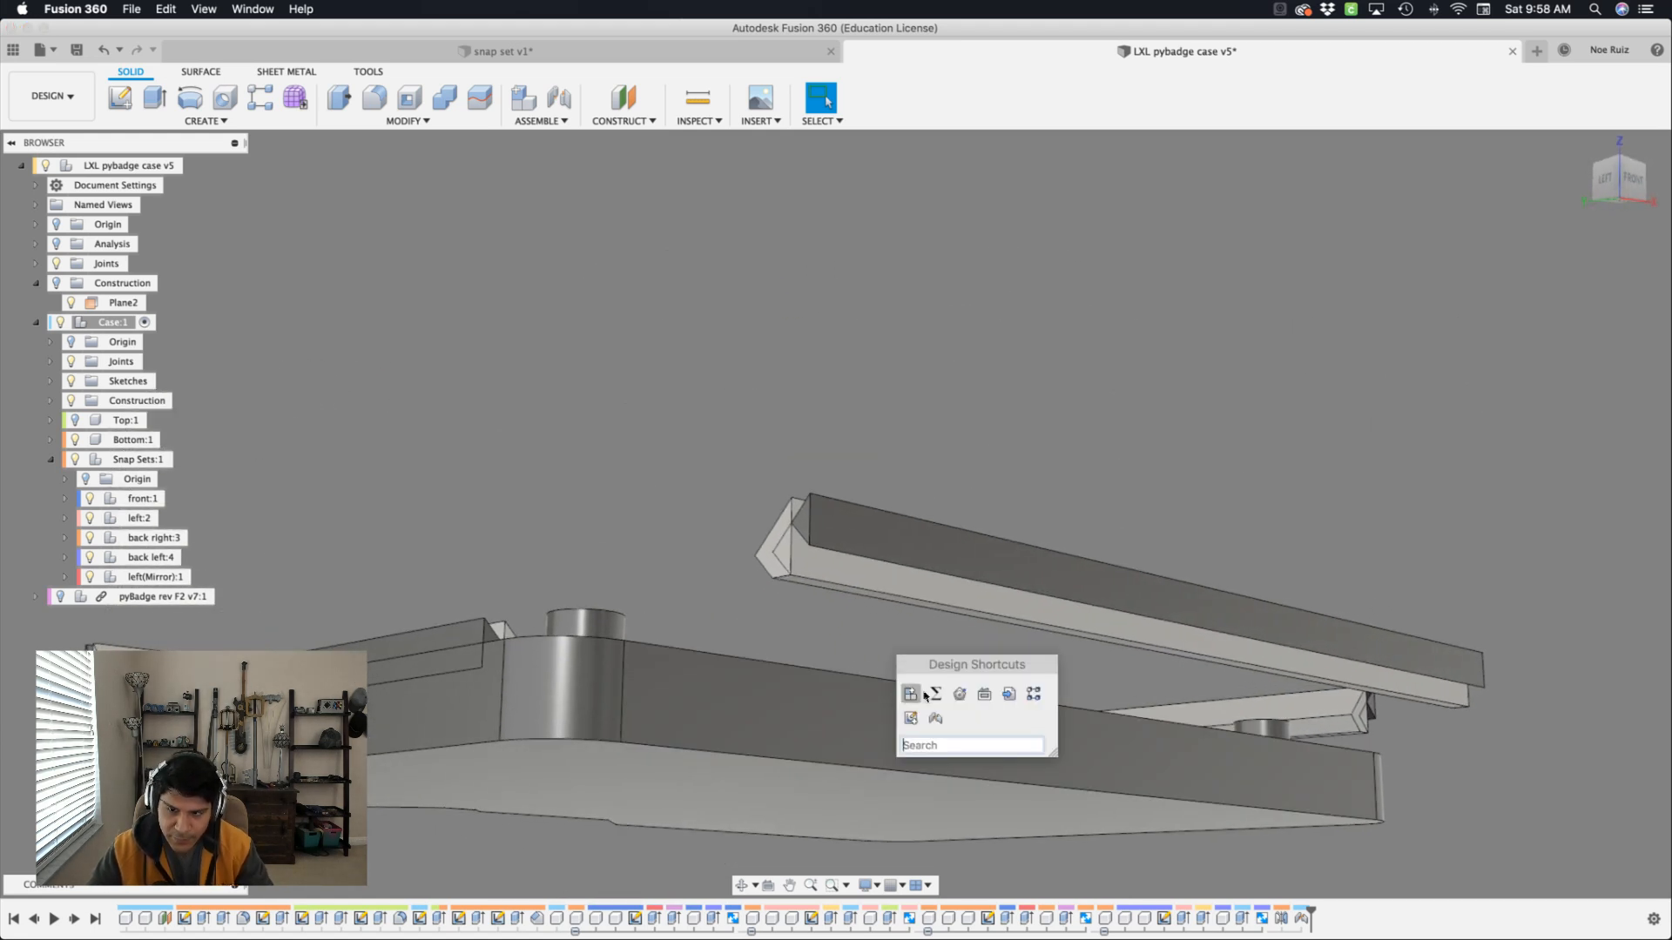
left_click(933, 717)
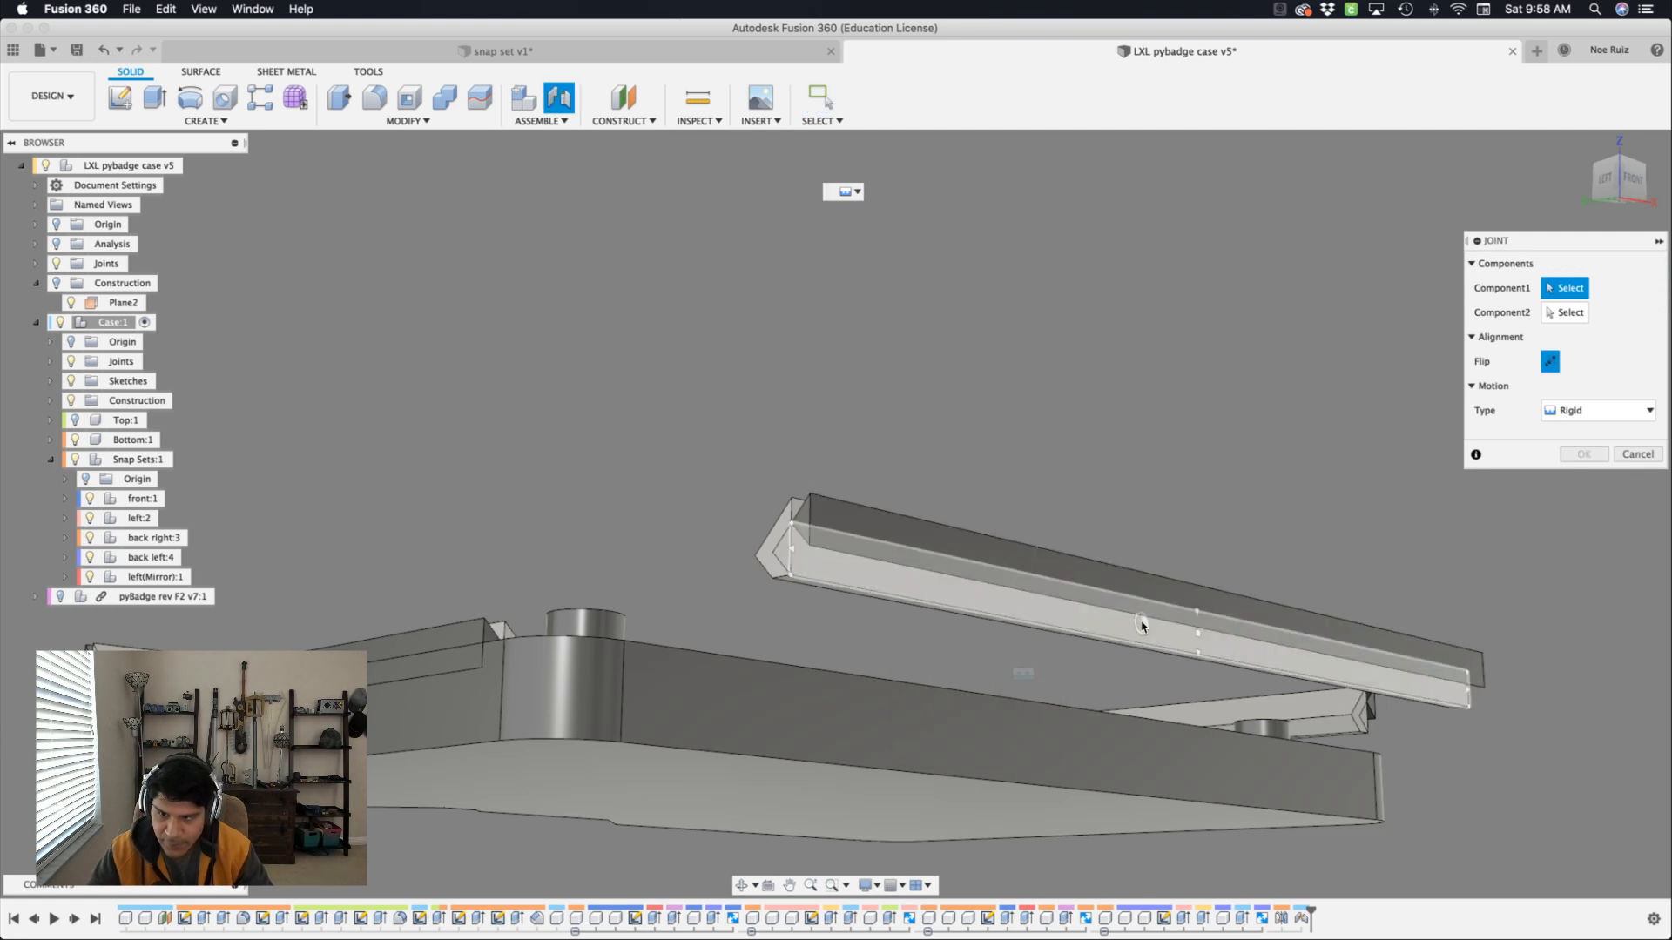
left_click(1205, 623)
middle_click_drag(1205, 623, 1038, 655, "shift")
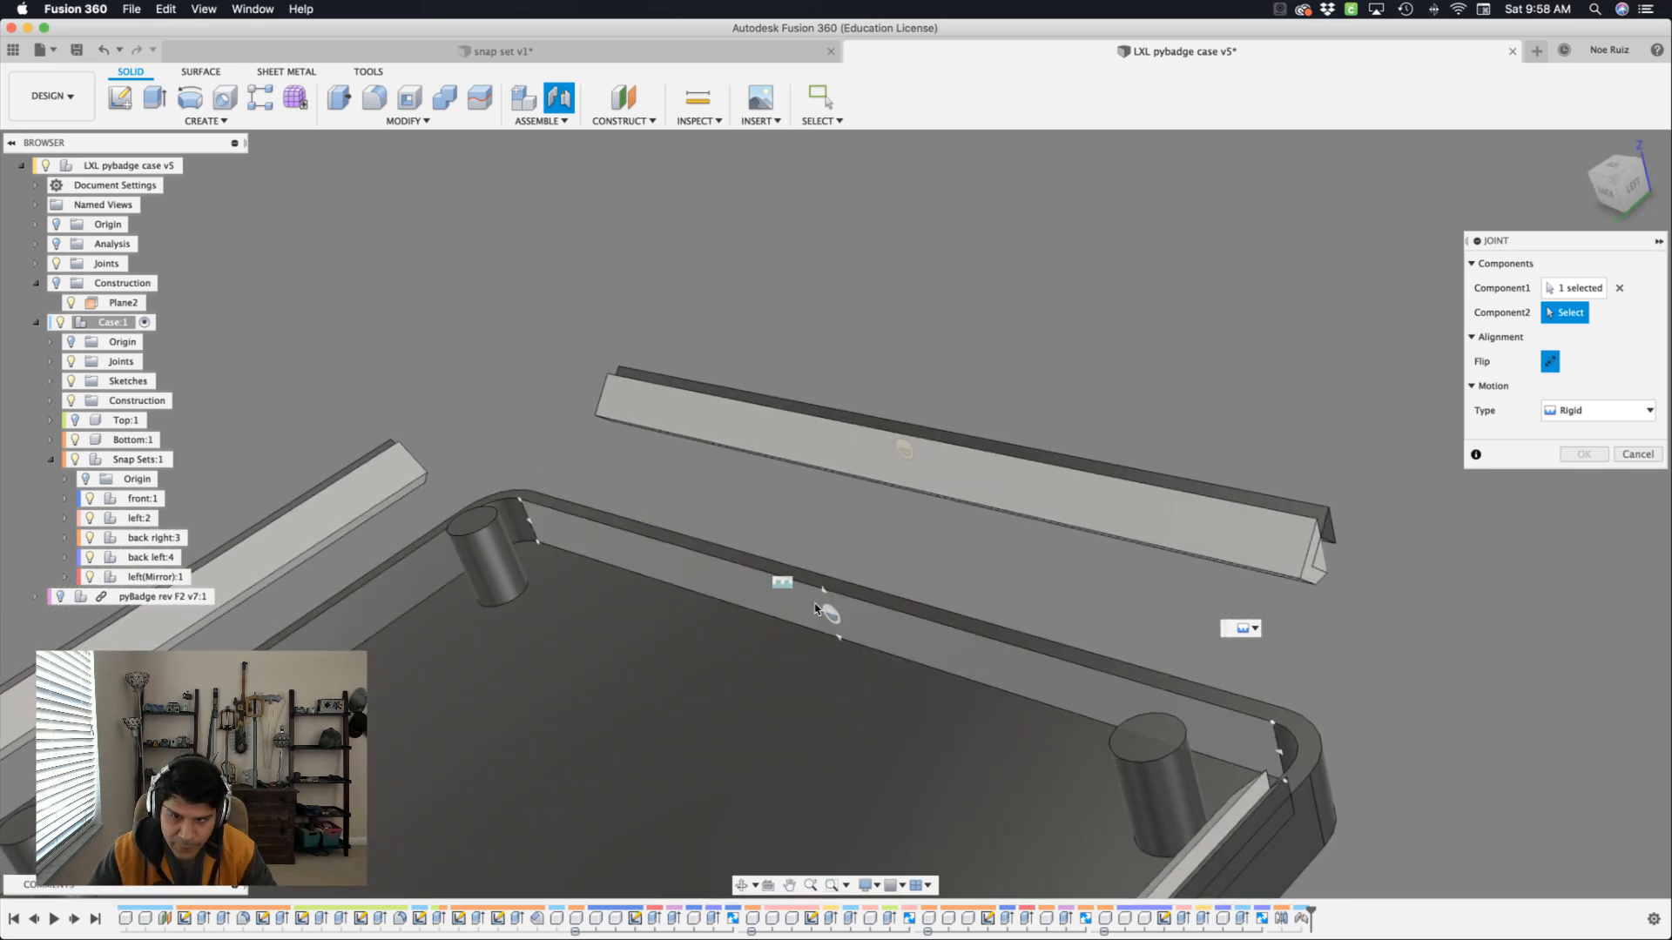
left_click(819, 595)
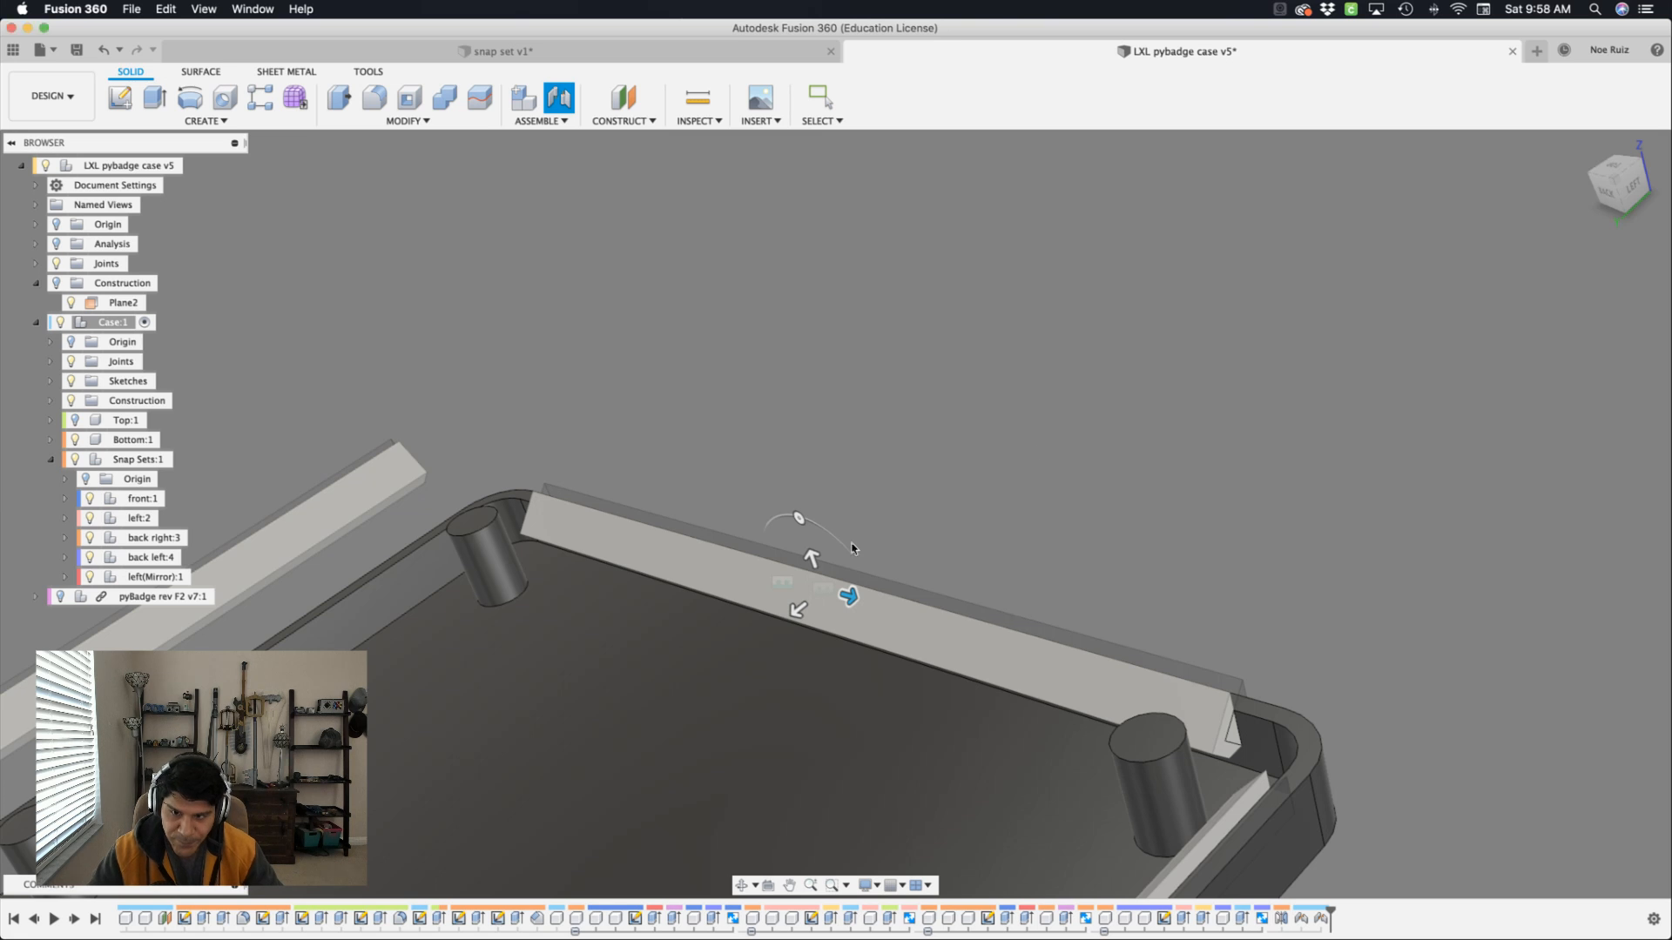
key("Return")
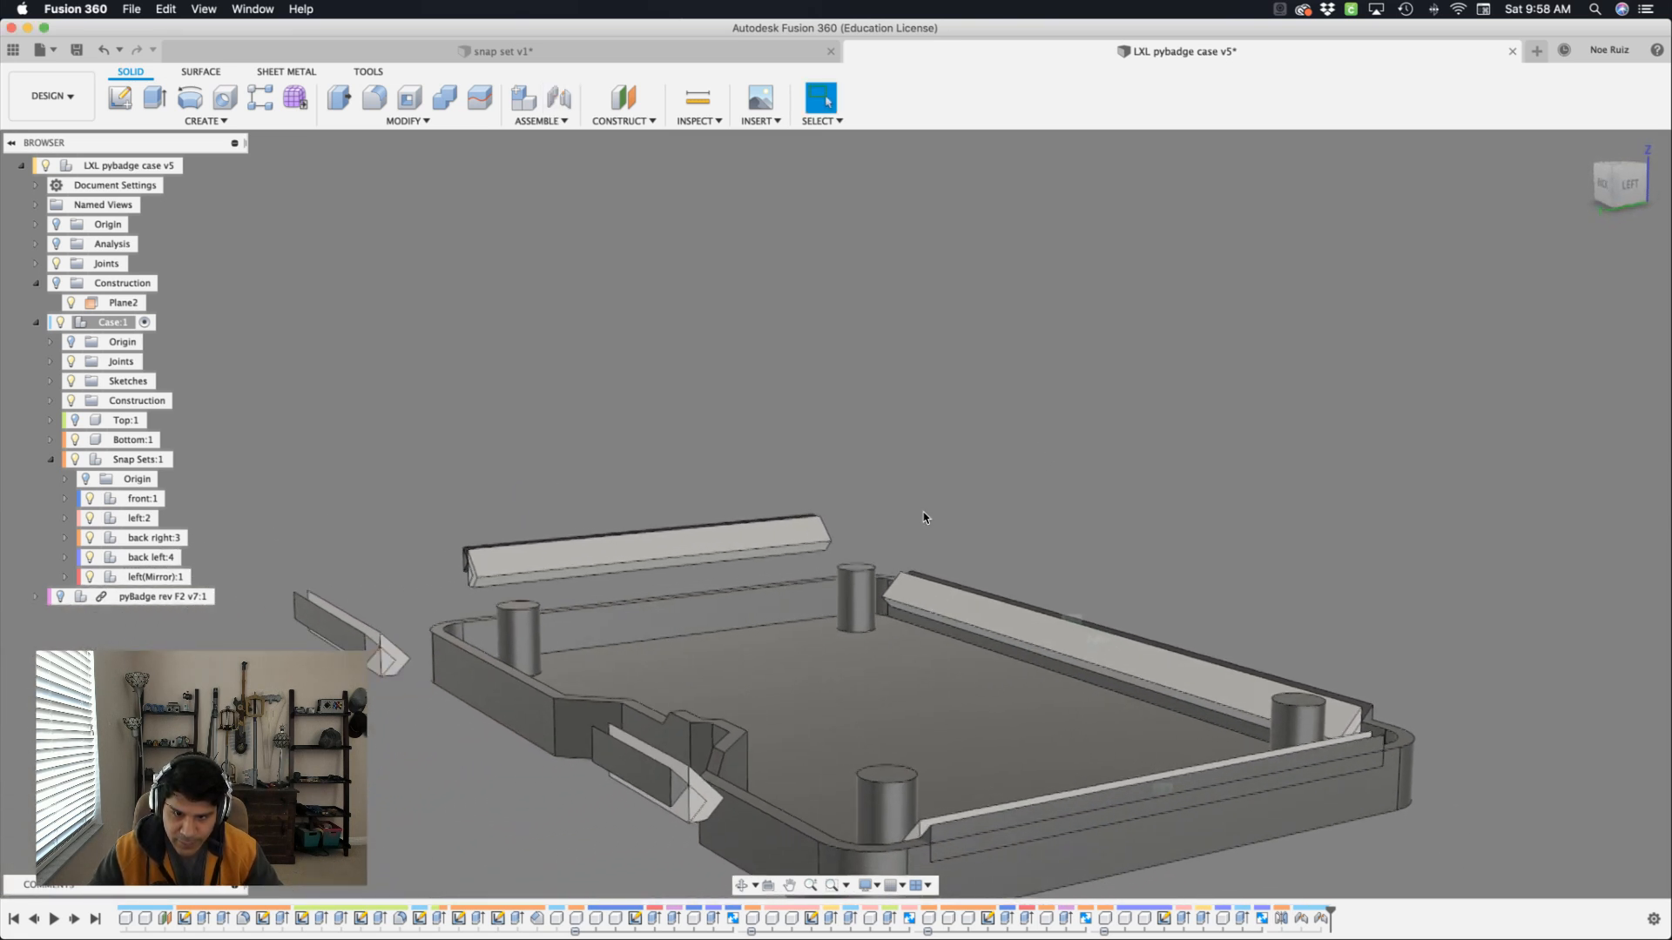
Rigidly join the back left snap set's lower outer face to the inner back wall's left section at upper-edge midpoints, with zero offsets.
scroll(925, 518, "down", 10, "shift")
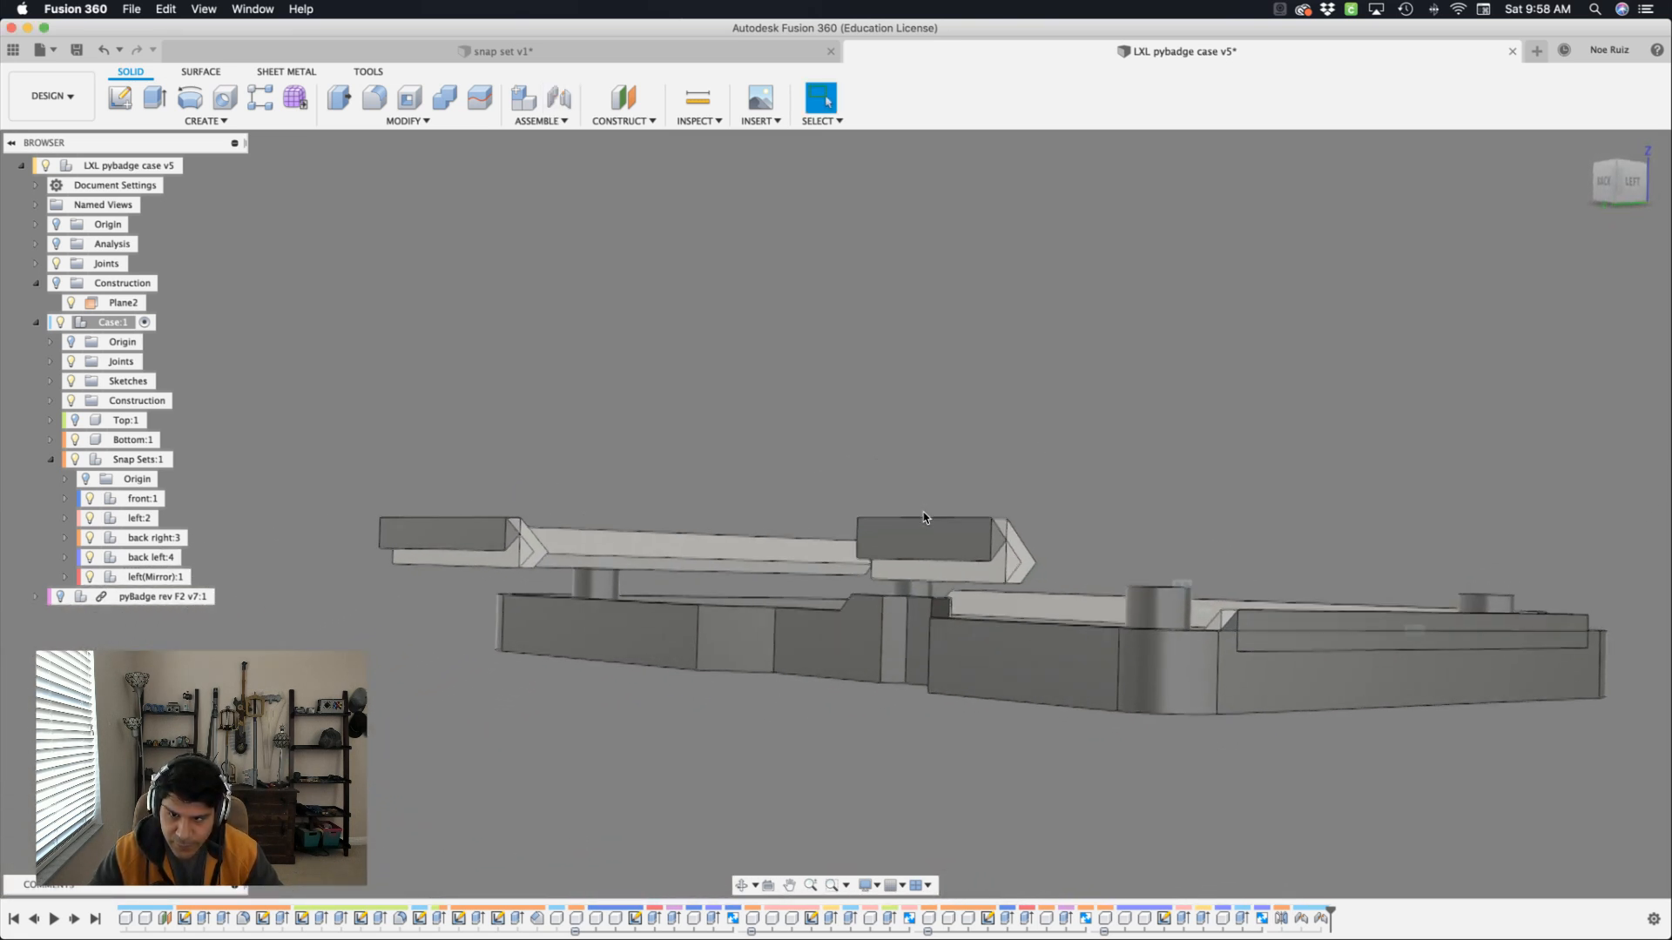
scroll(925, 518, "up", 3)
key("s")
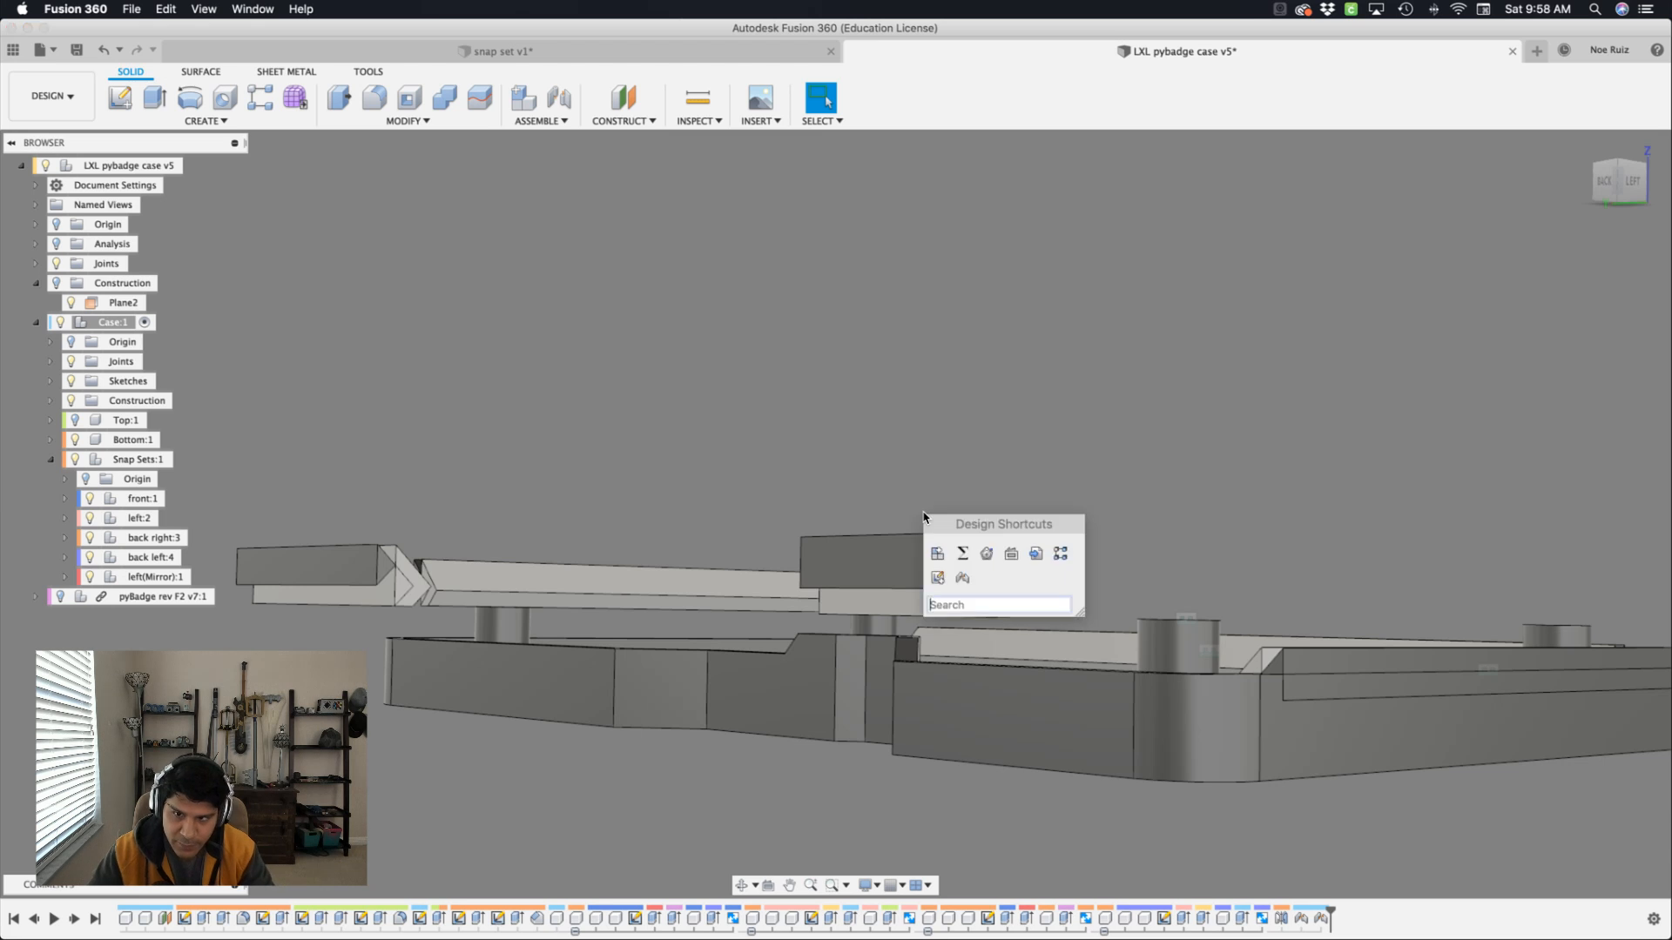
left_click(961, 575)
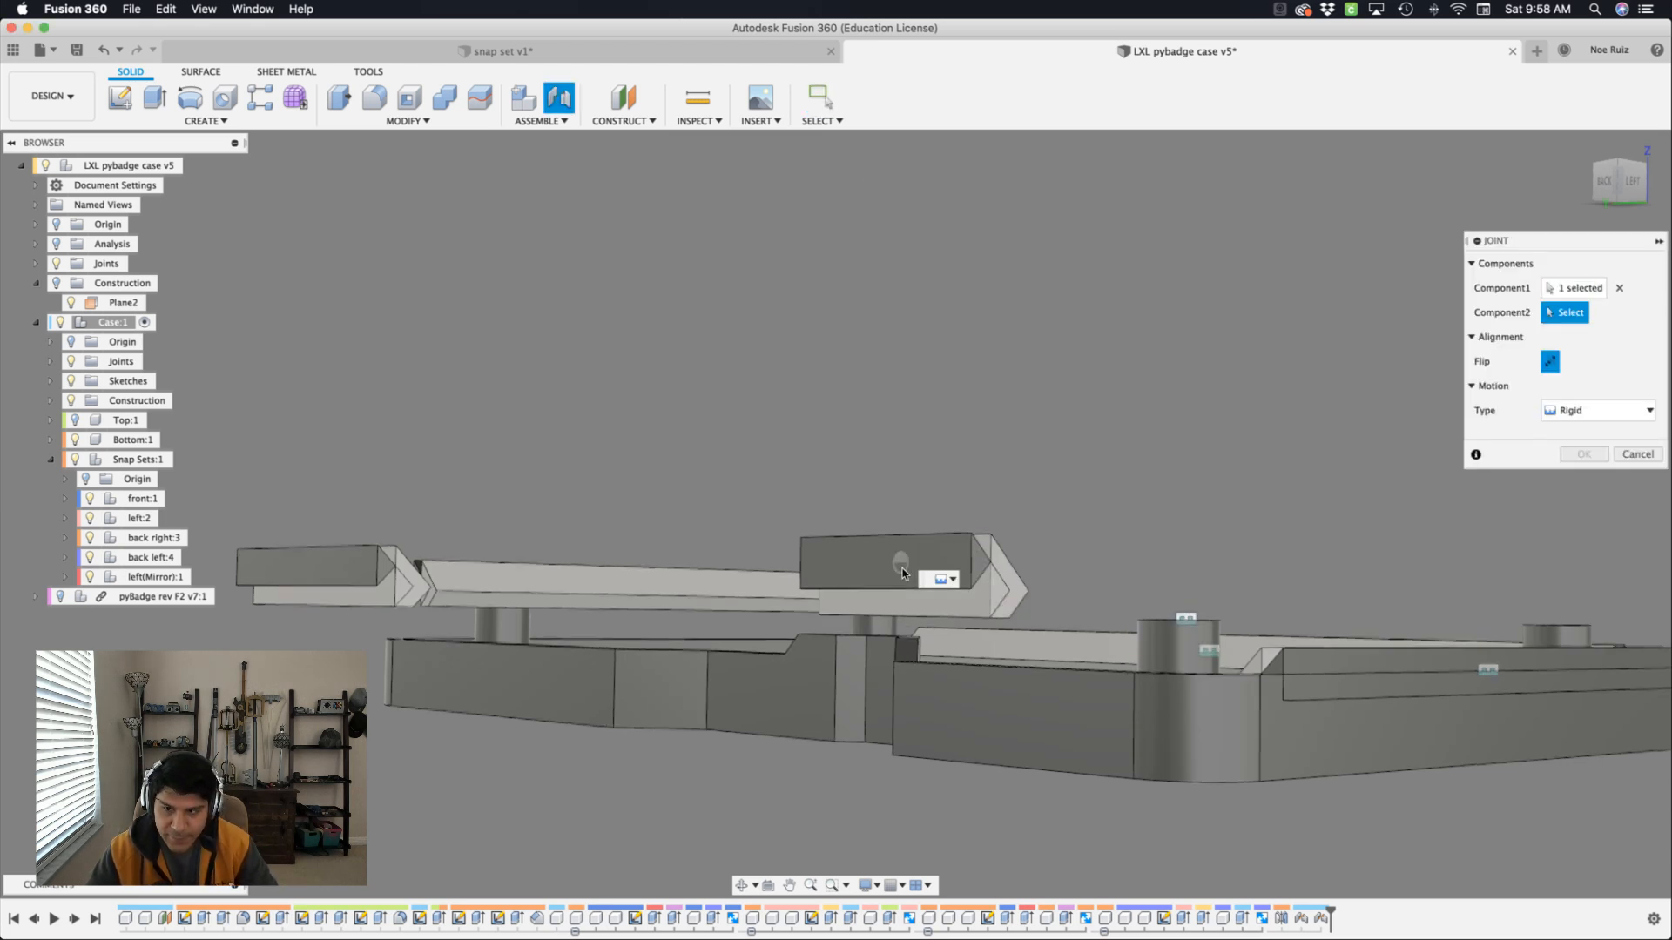
middle_click_drag(903, 573, 546, 638, "shift")
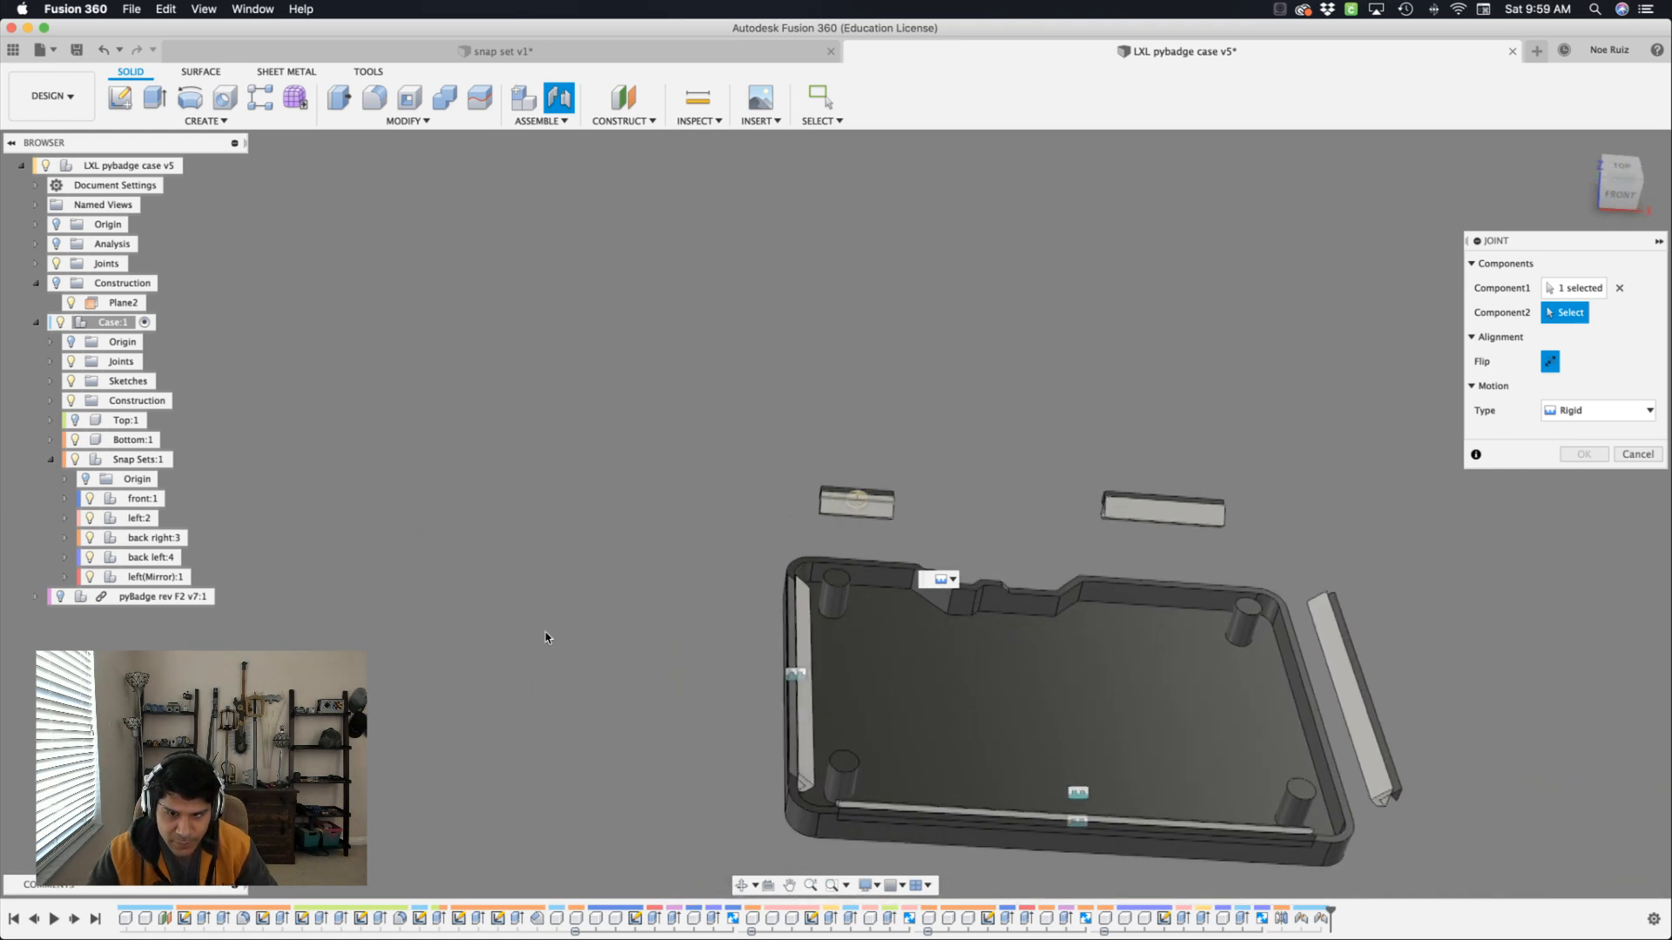
scroll(601, 634, "up", 5)
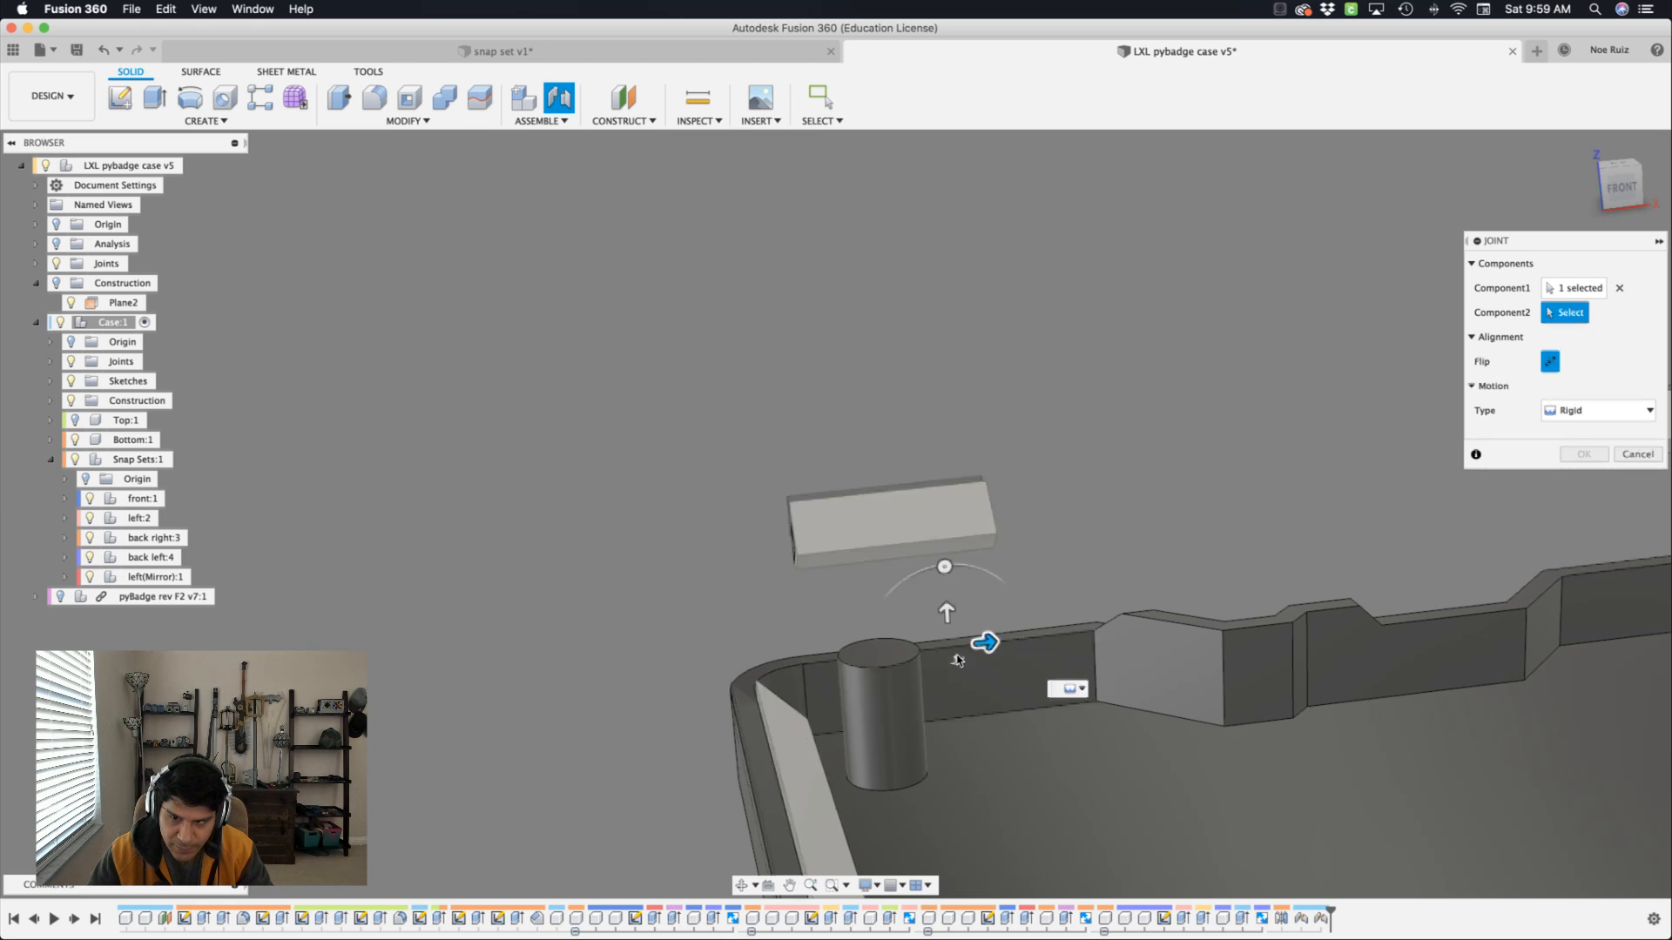
left_click(958, 660)
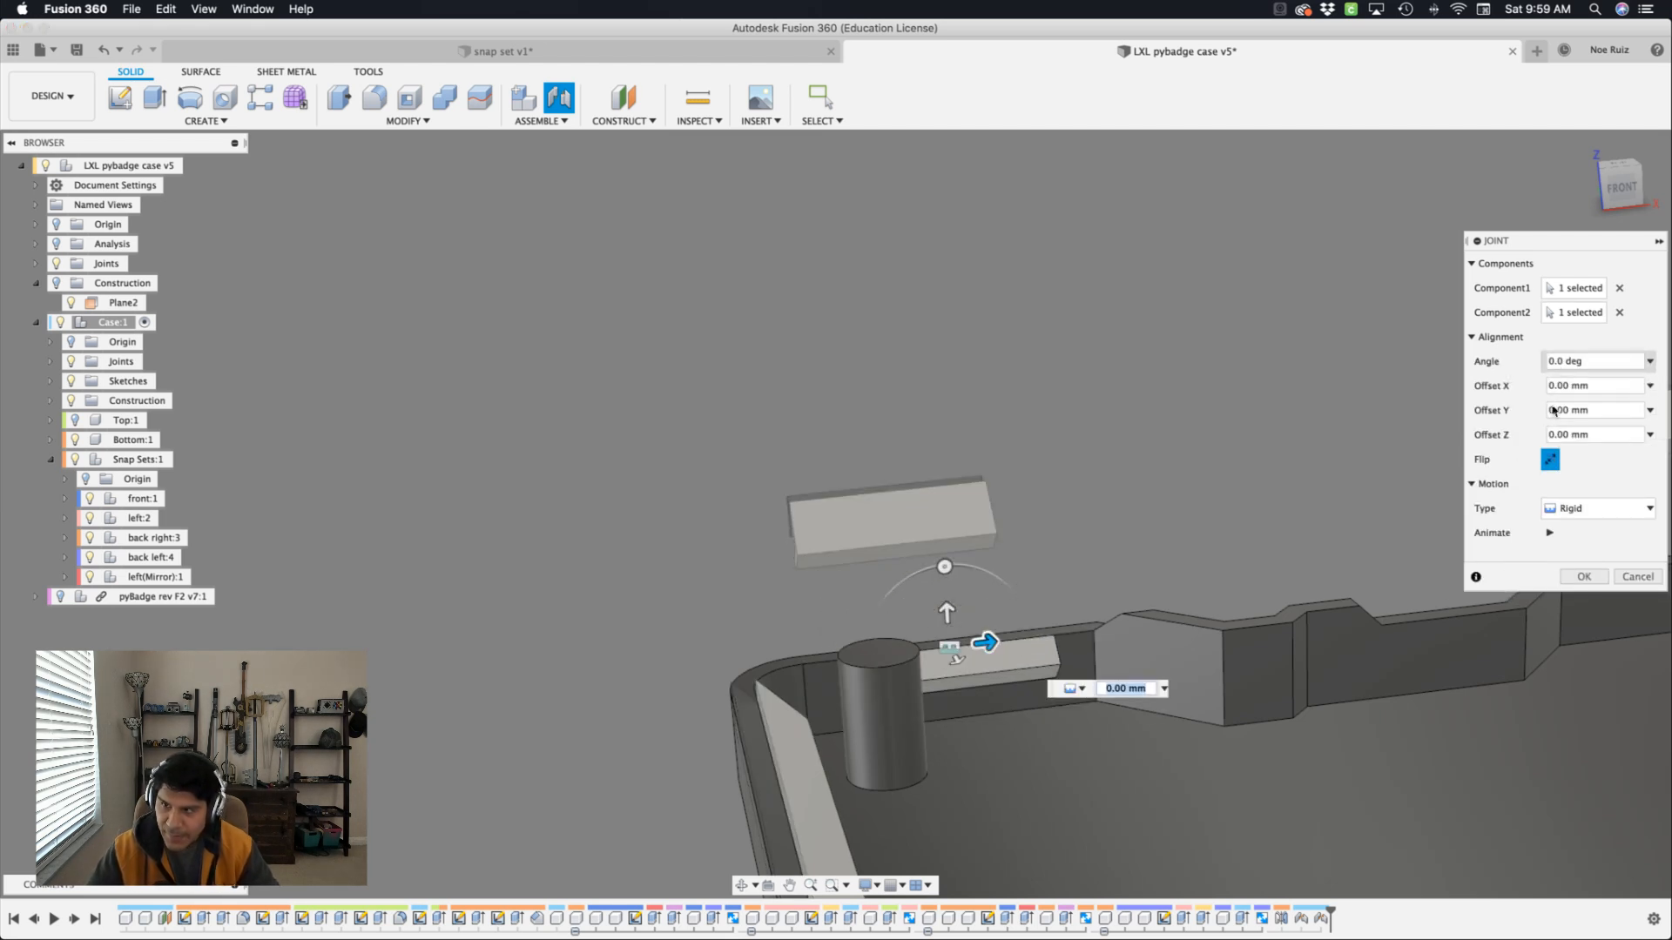
middle_click_drag(979, 668, 909, 661)
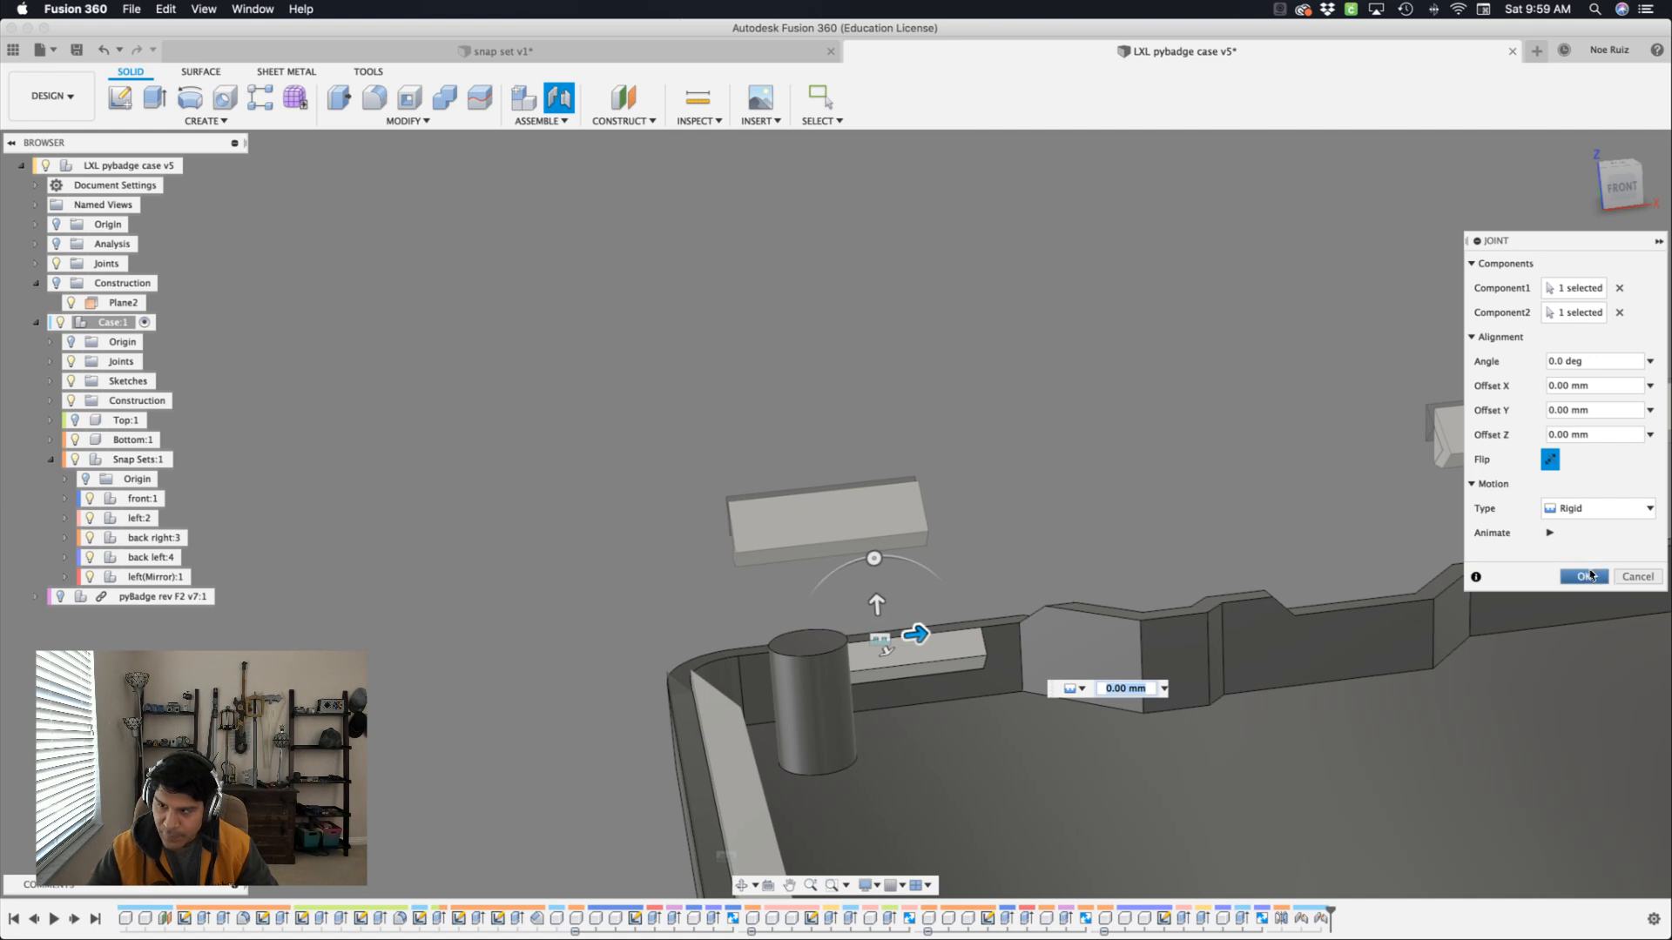
left_click(1590, 575)
Rigidly join the back right snap set's lower outer face to the inner back wall's right section at upper-edge midpoints, with zero offsets.
middle_click_drag(1590, 574, 1228, 513, "shift")
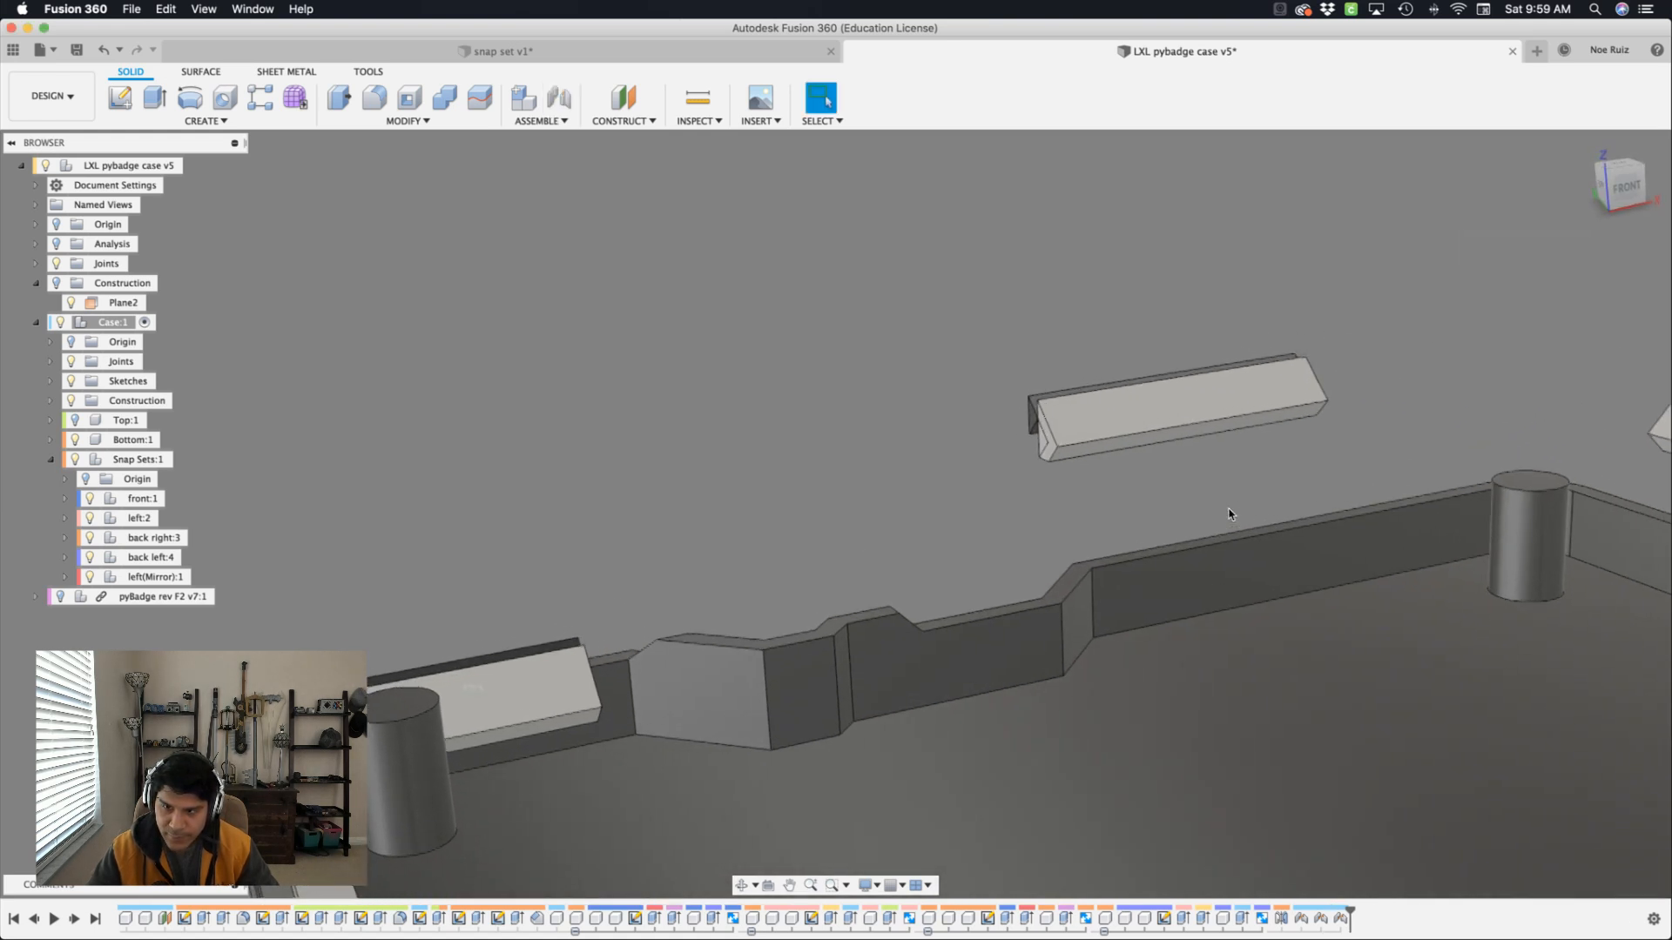
scroll(1226, 511, "down", 5)
scroll(1225, 511, "left", 10, "shift")
scroll(1225, 511, "up", 4)
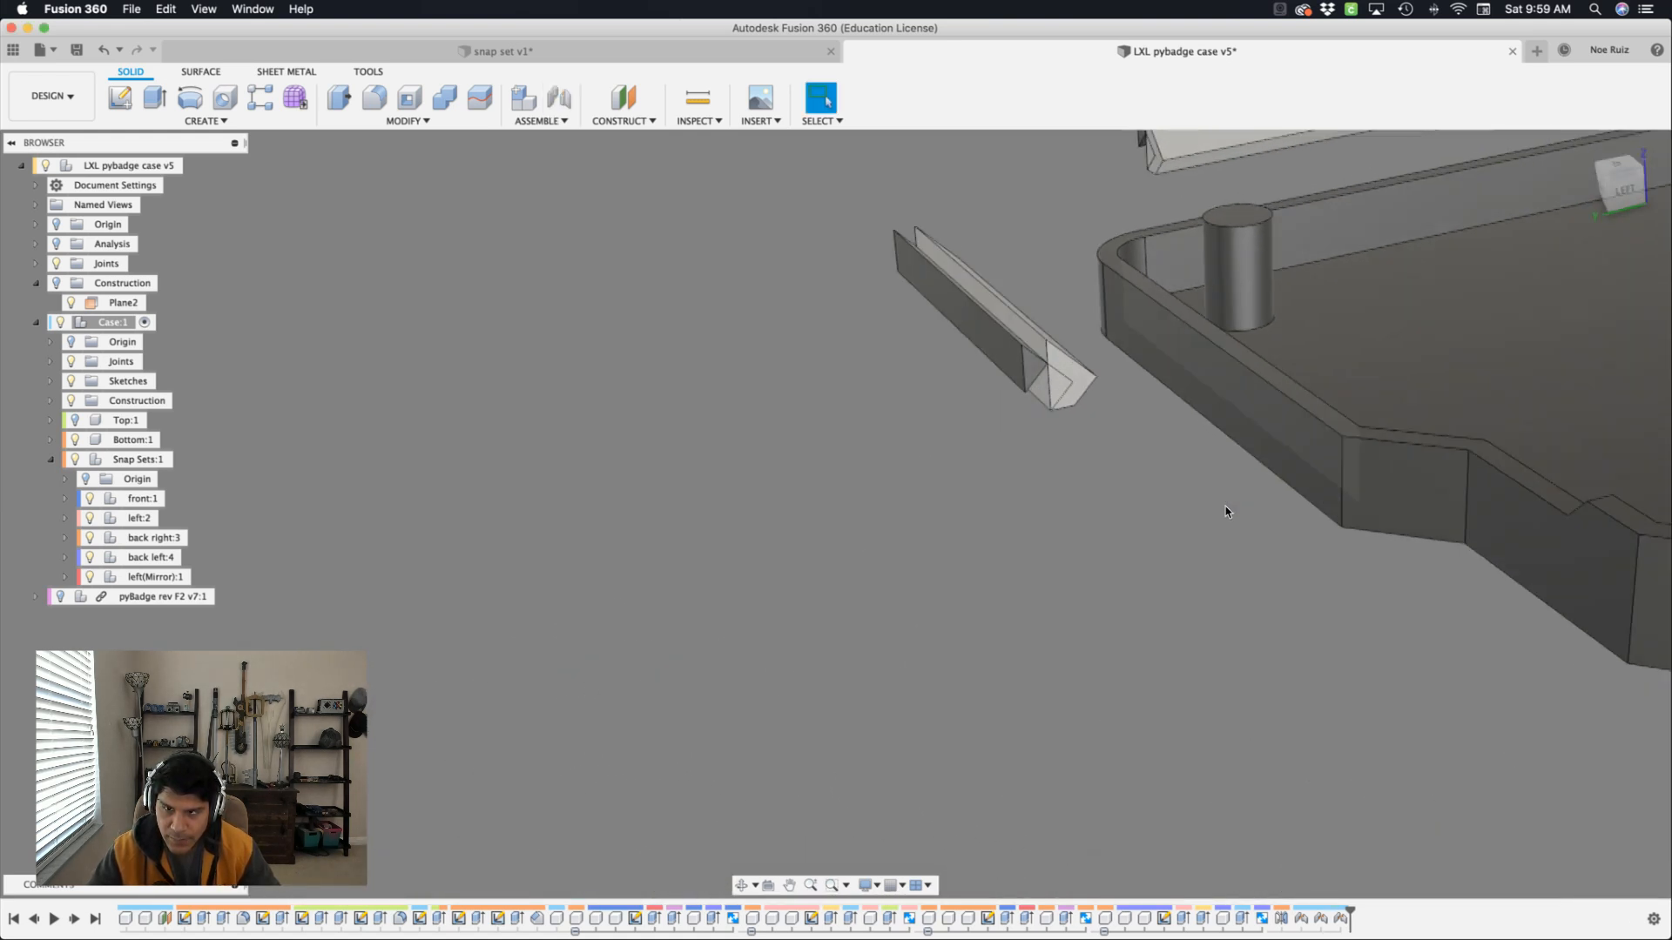
scroll(1225, 511, "up", 10, "shift")
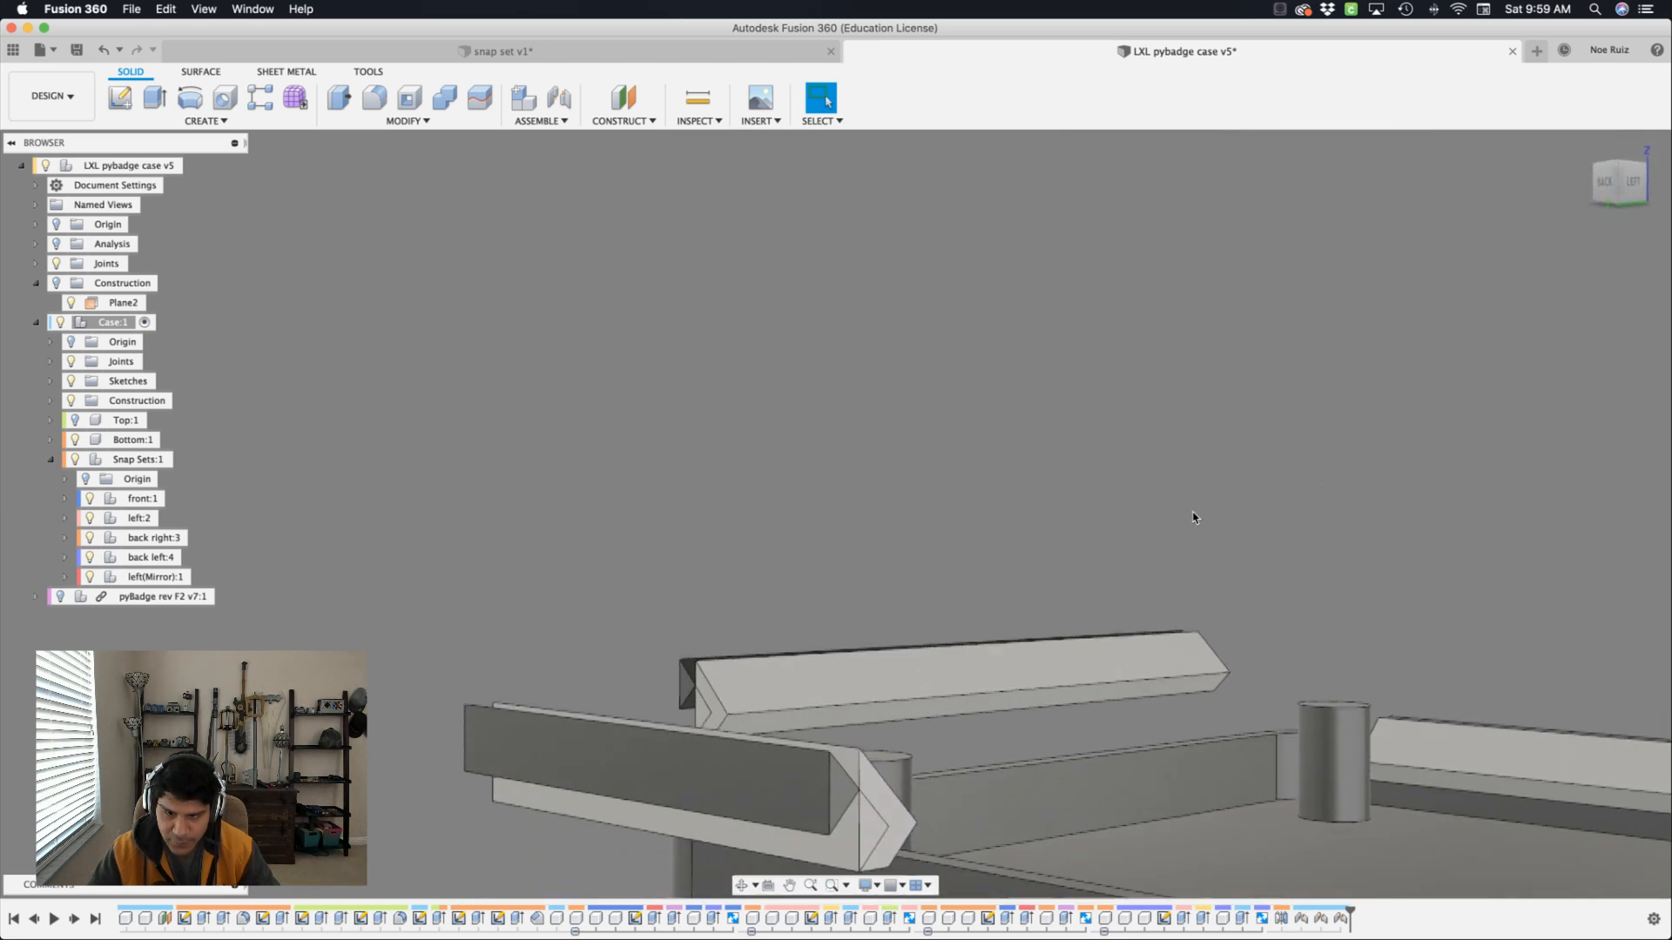
scroll(1193, 517, "up", 8, "shift")
key("s")
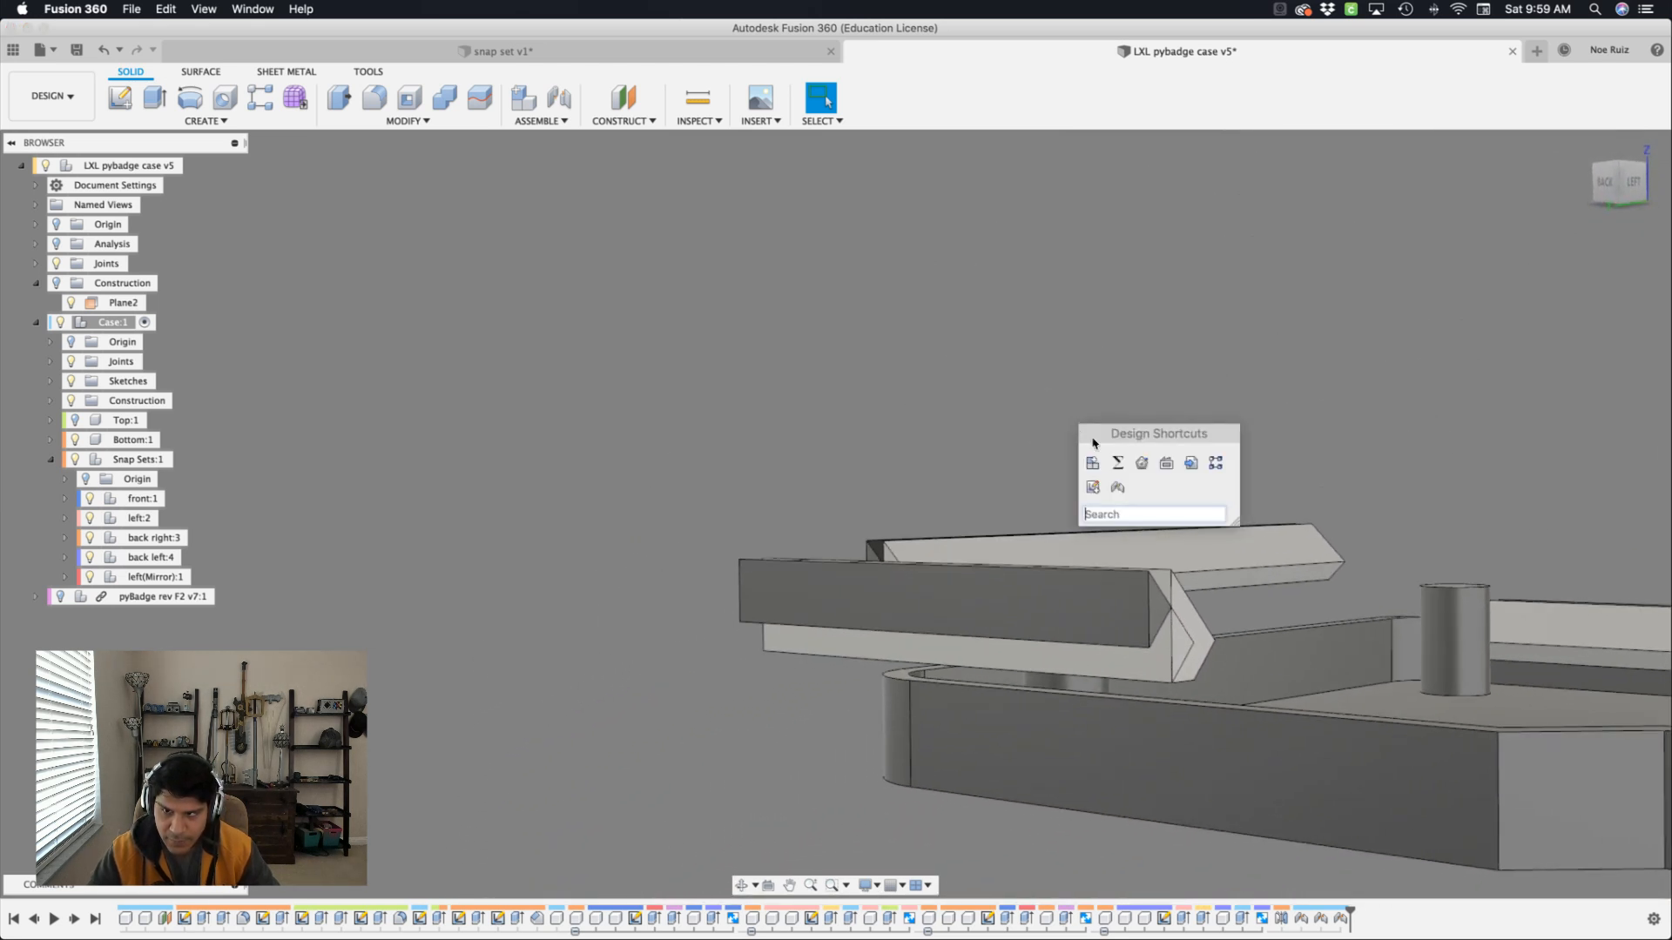
left_click(1117, 488)
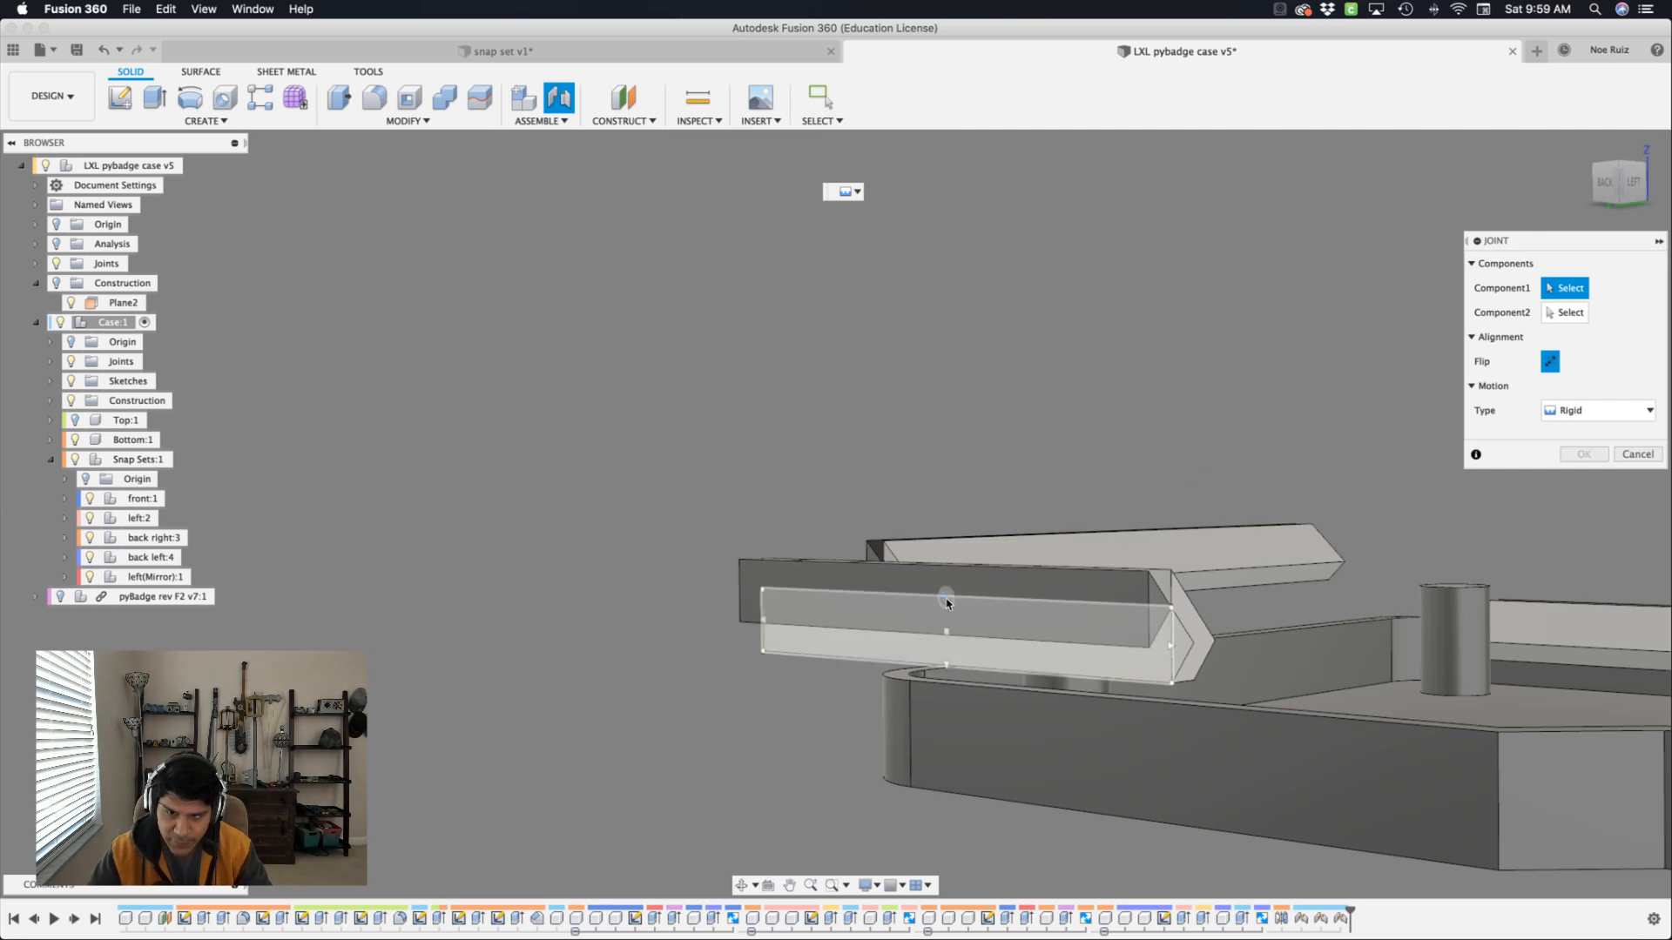
scroll(947, 602, "up", 10, "shift")
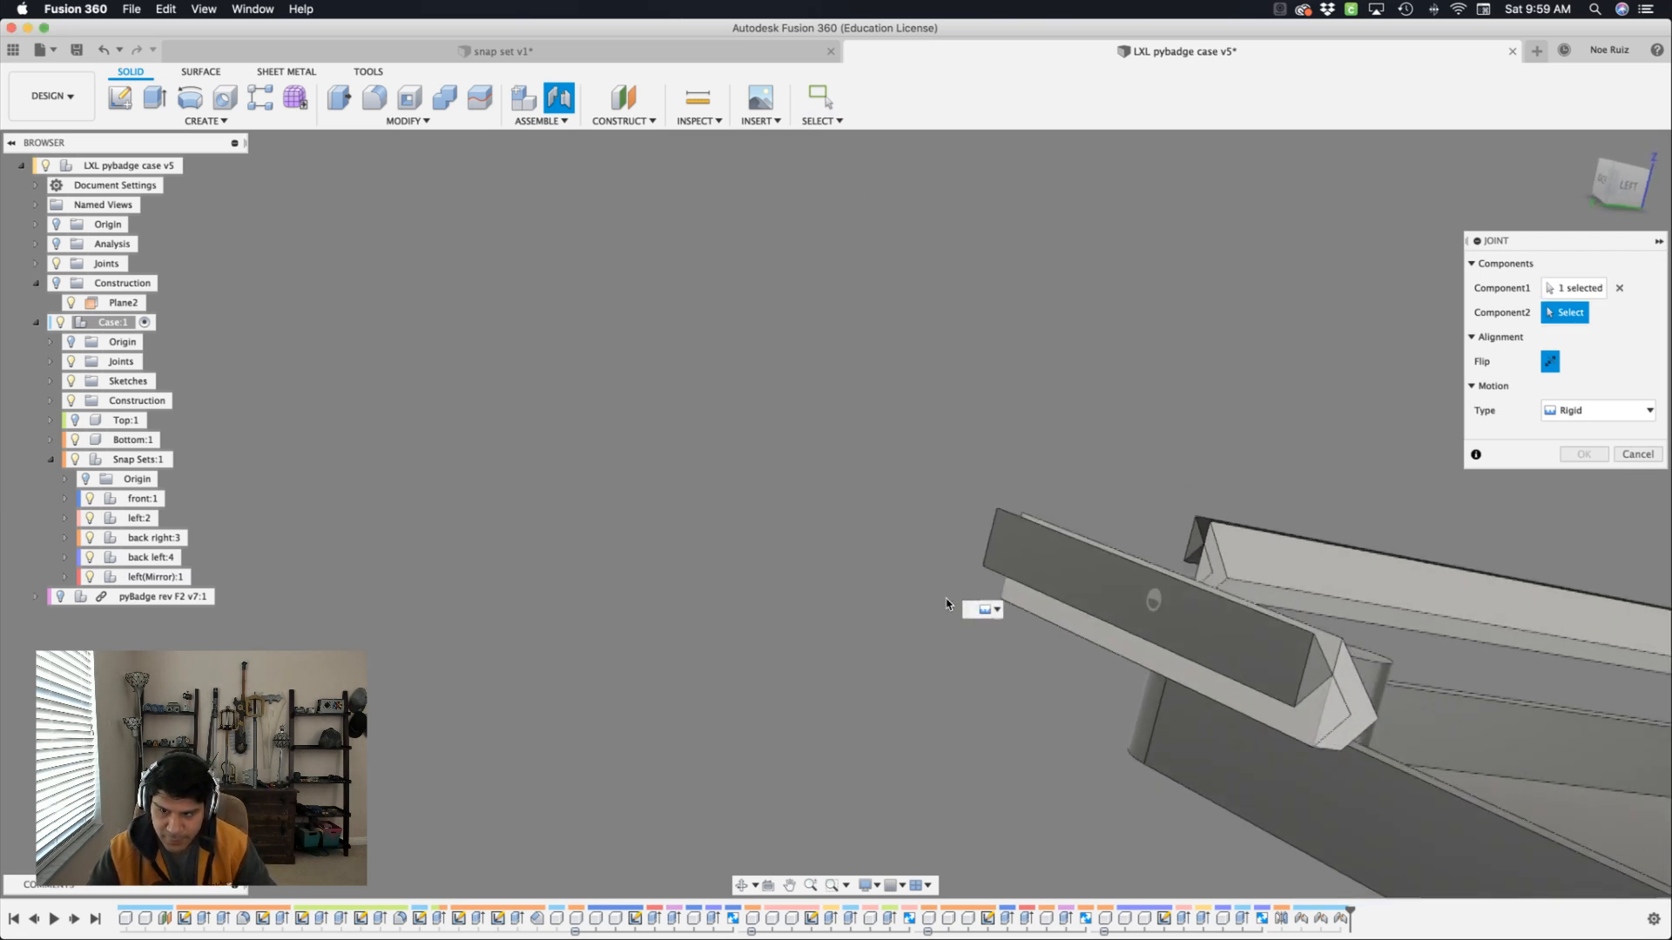
scroll(948, 603, "up", 5, "shift")
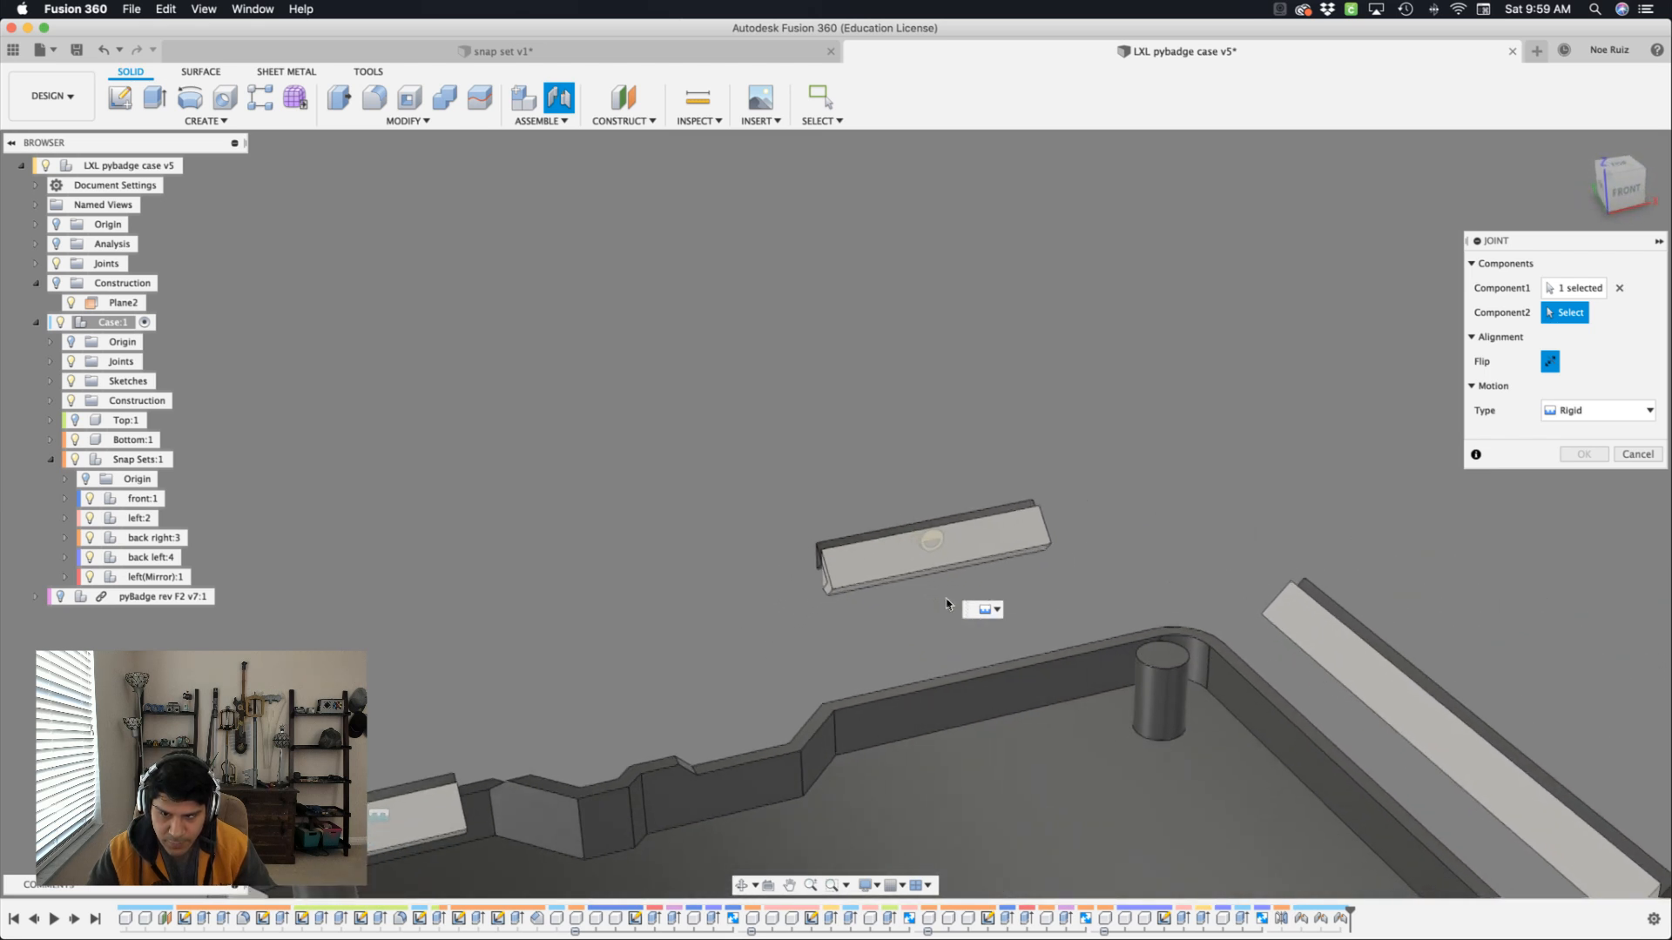
left_click(980, 688)
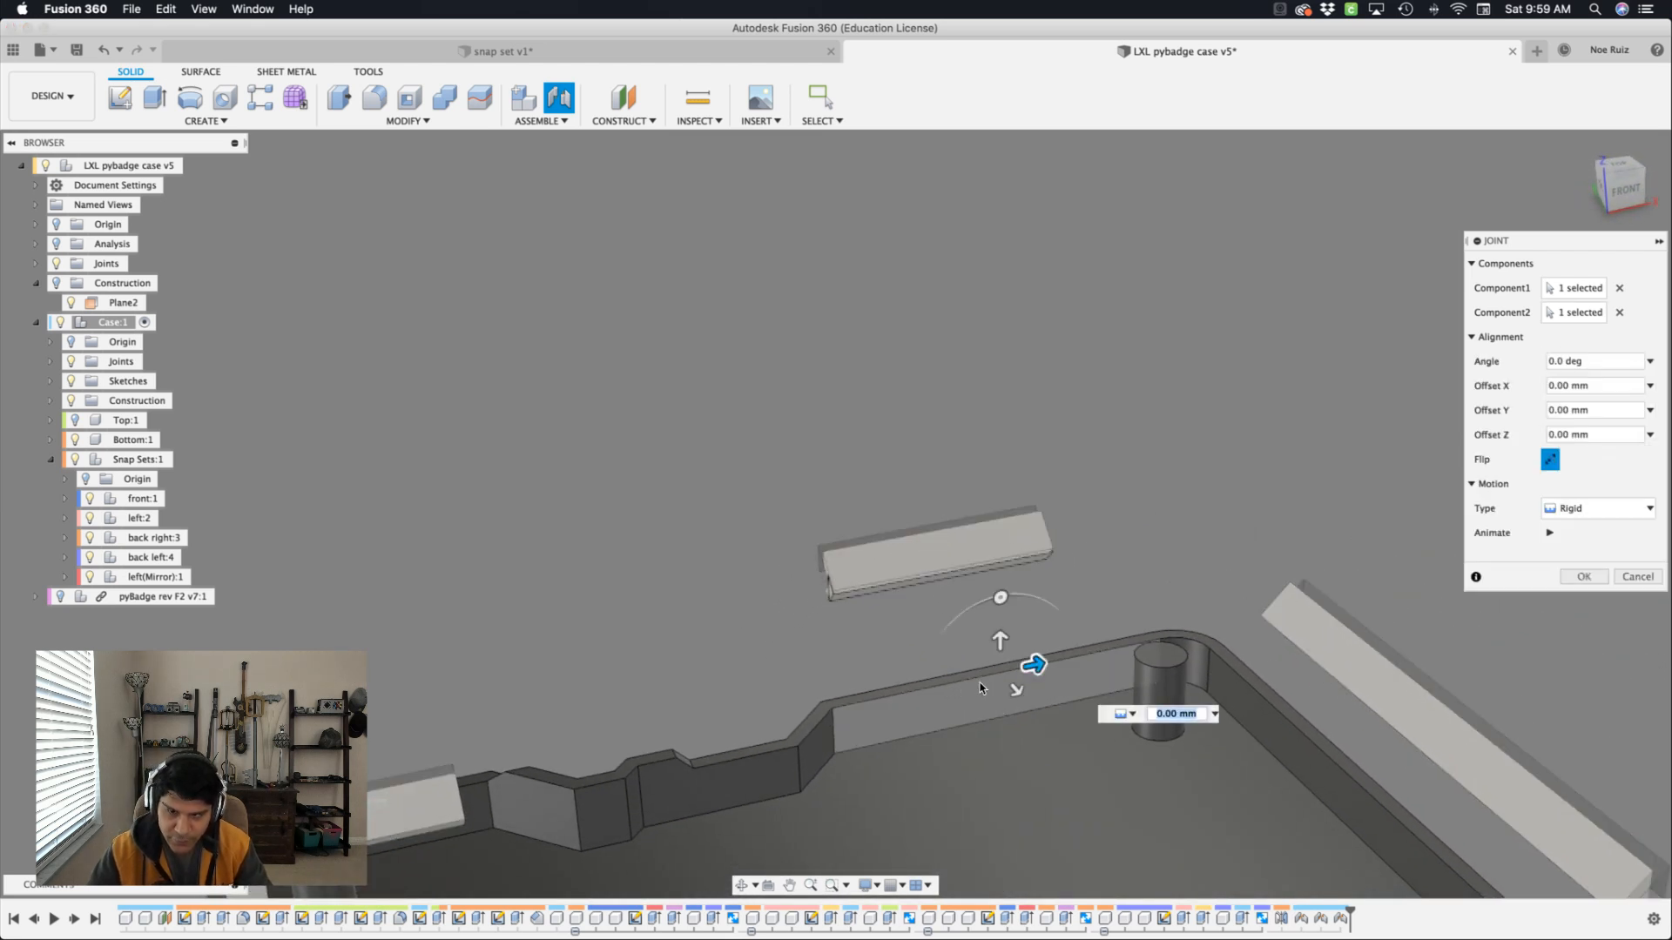
key("Return")
scroll(981, 688, "down", 5)
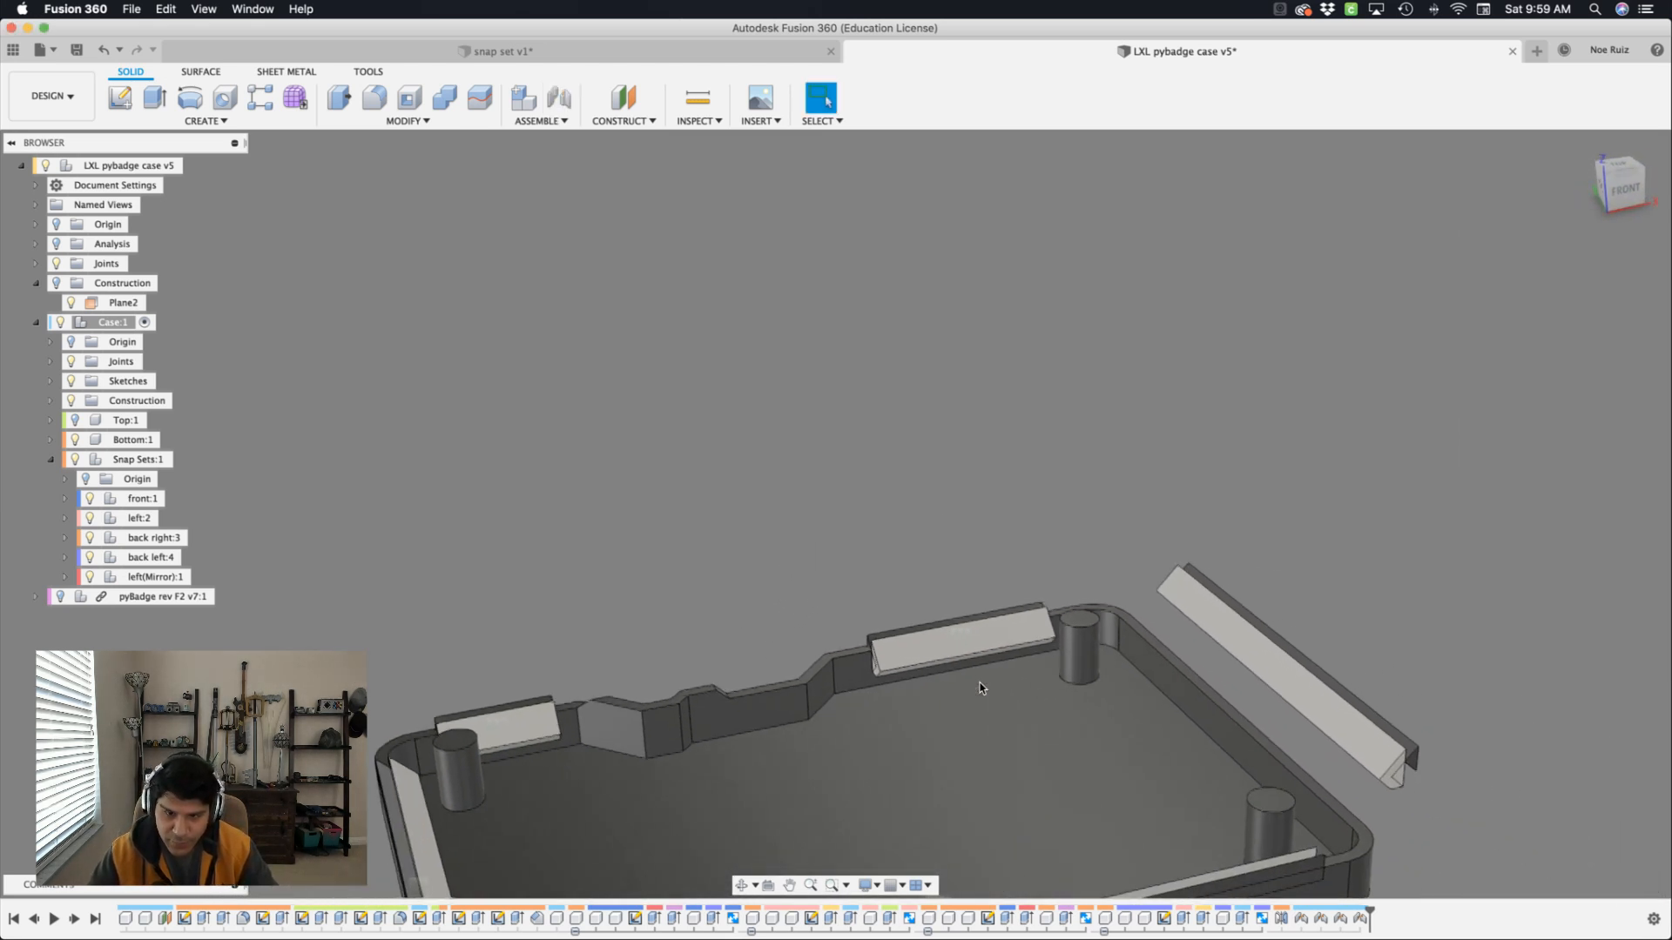
Rigidly join the mirrored snap set's upper outer face to the upper-edge midpoint of the bottom case's inner right wall with zero offsets.
scroll(981, 688, "right", 10, "shift")
scroll(980, 688, "right", 10, "shift")
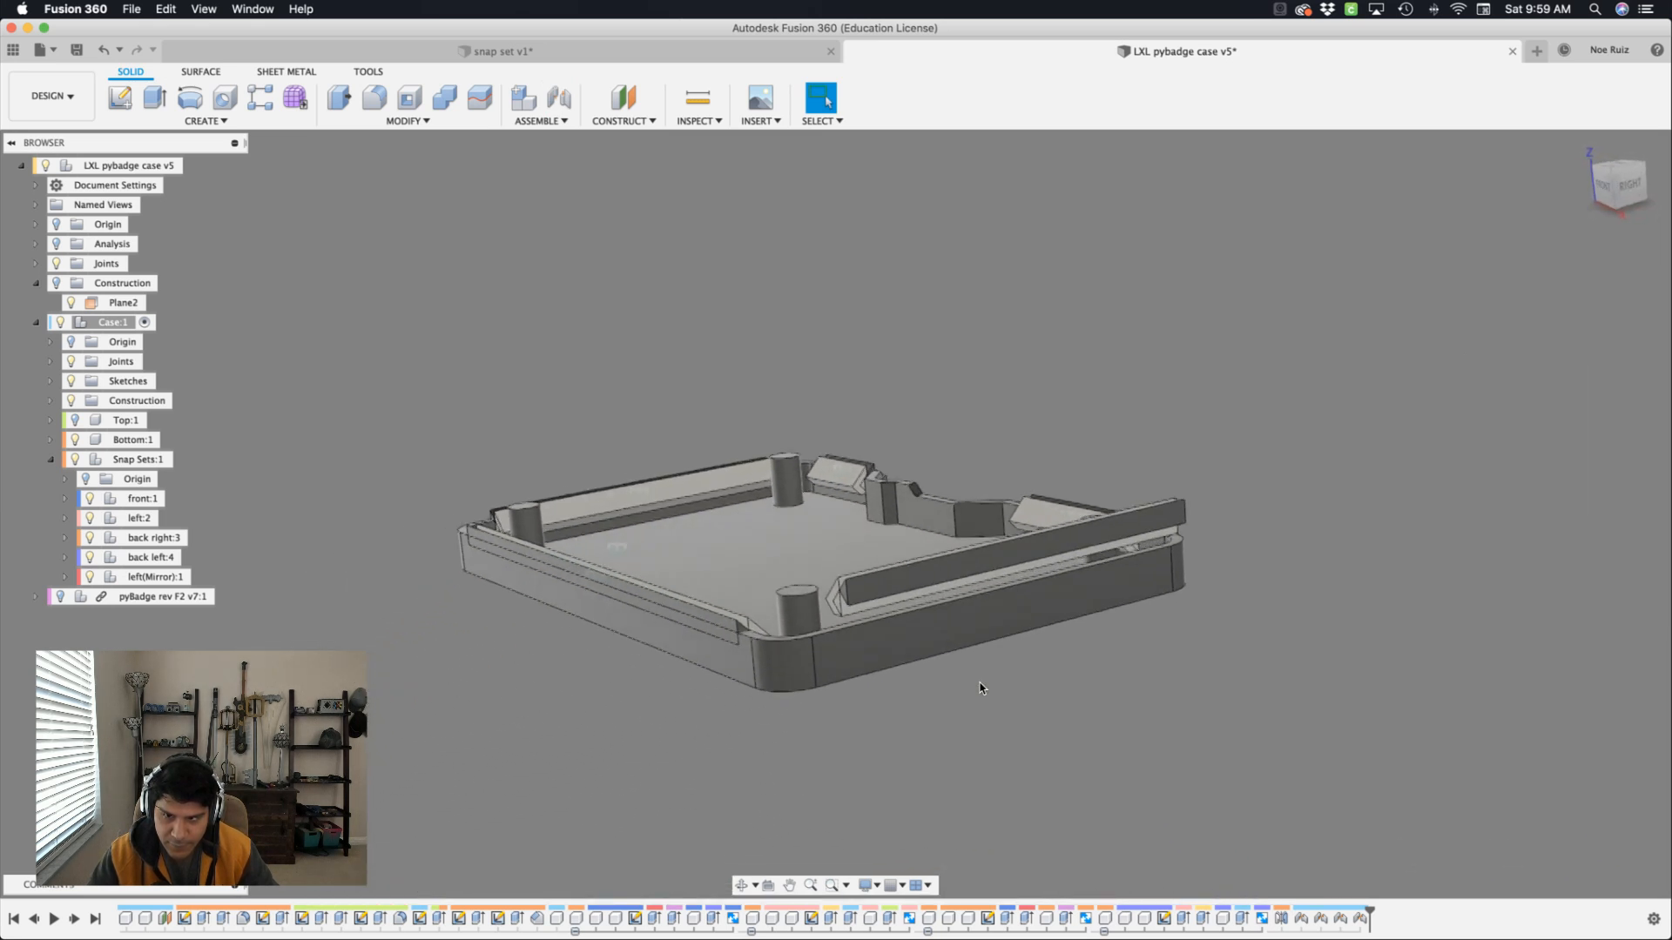
scroll(980, 688, "right", 5, "shift")
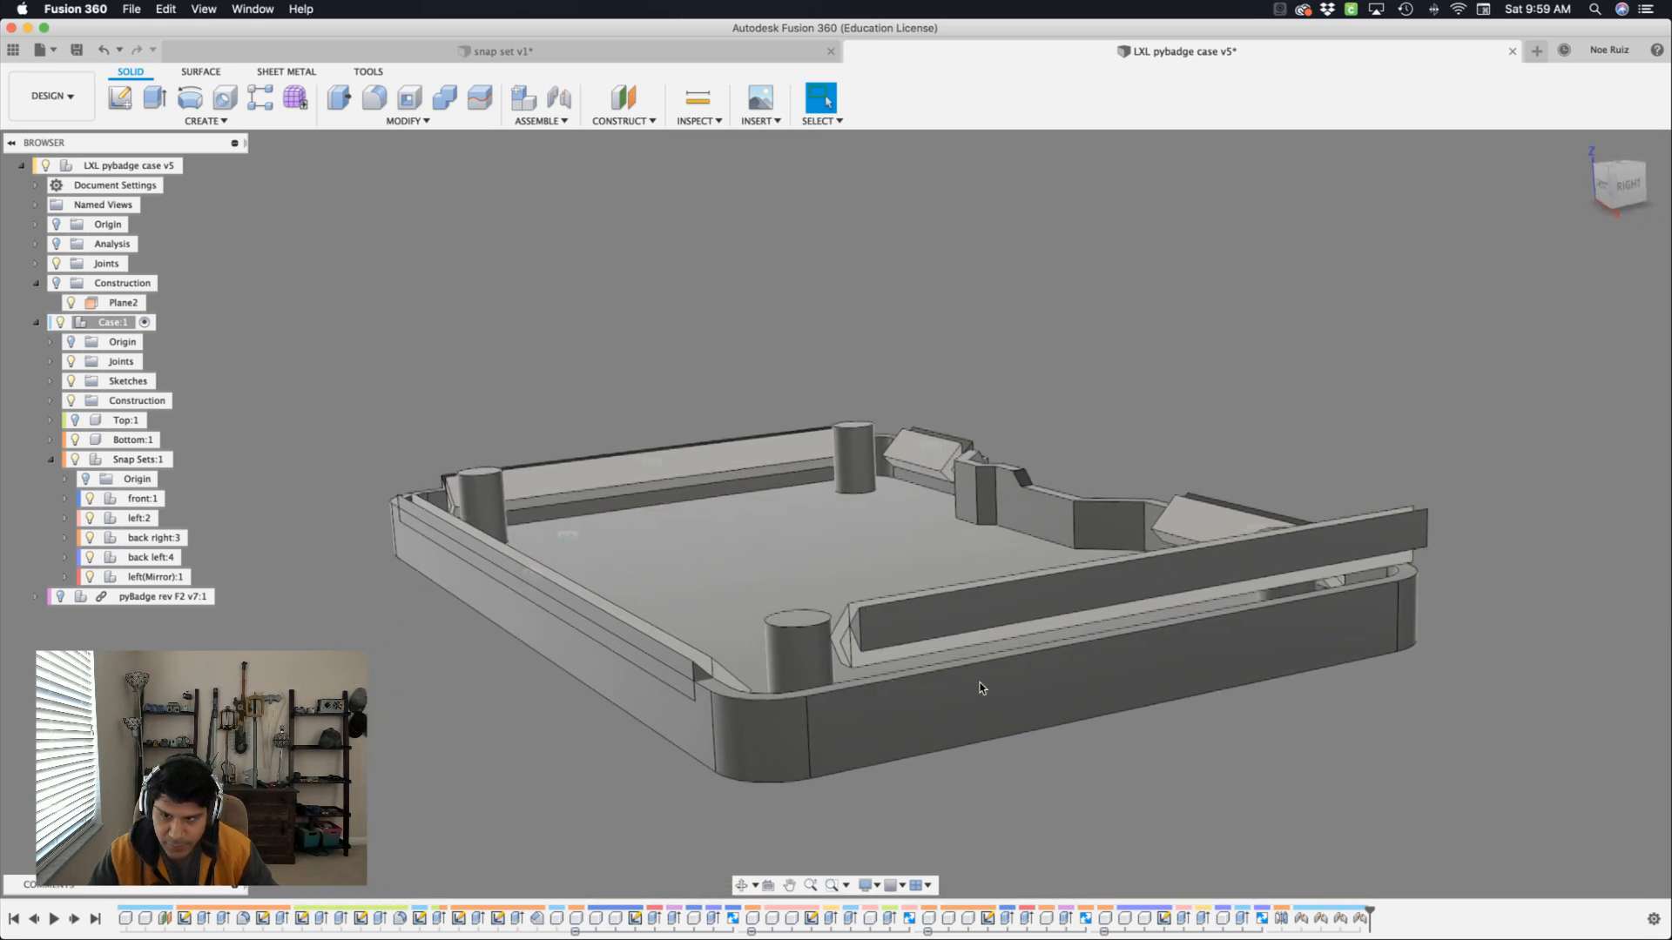
key("s")
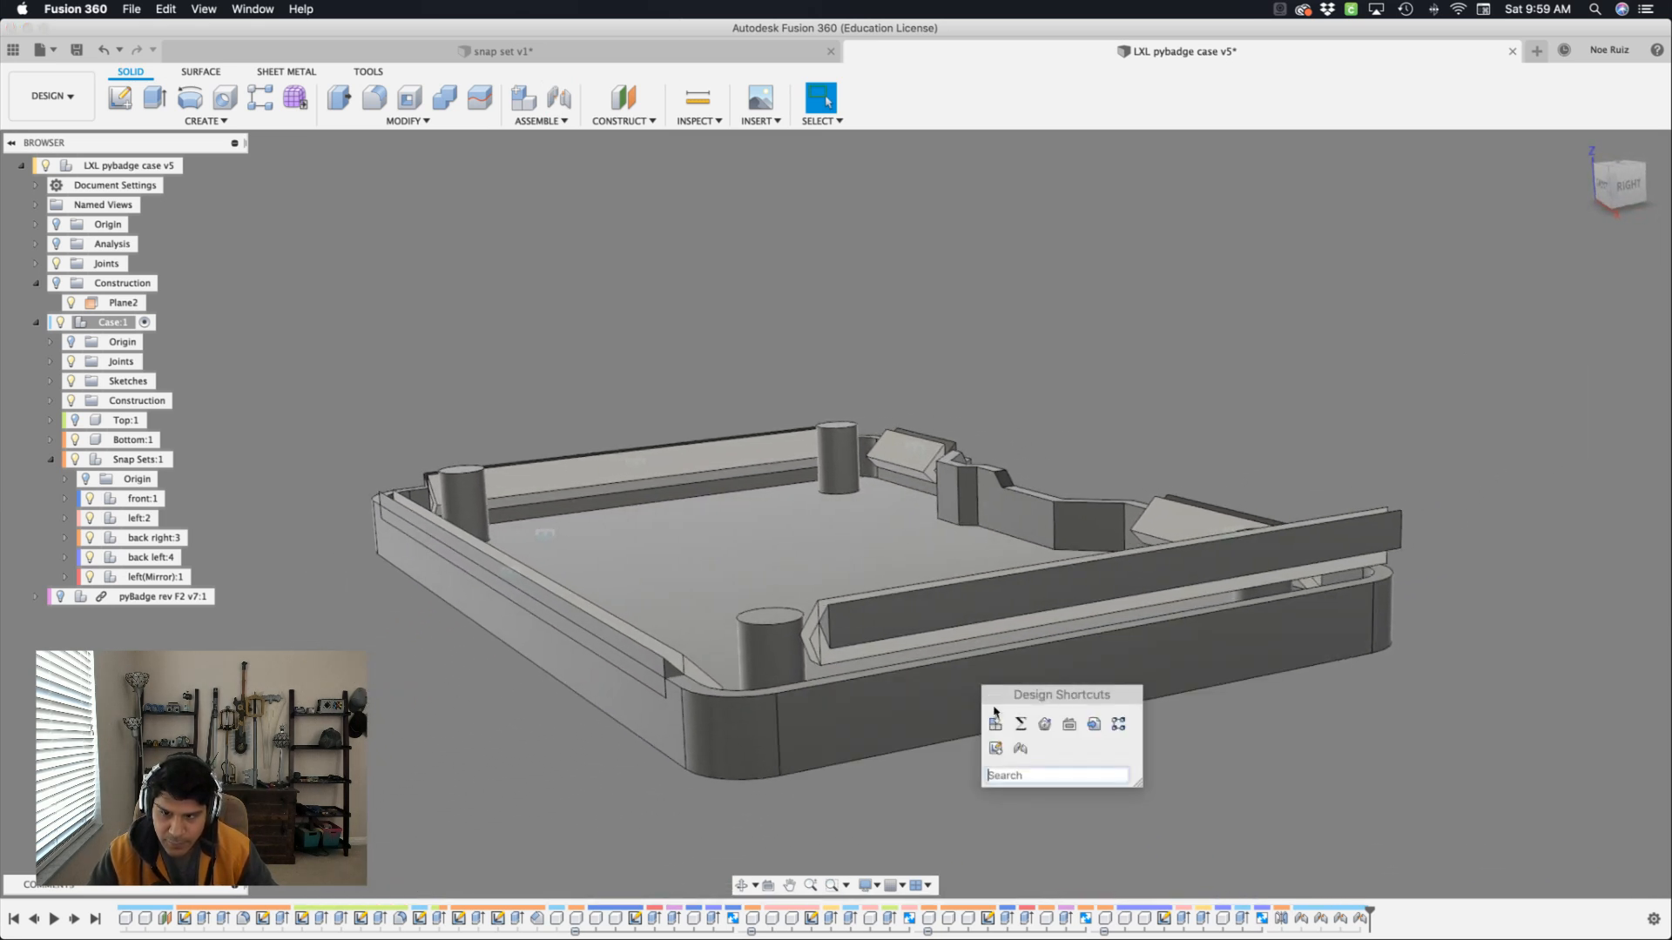
left_click(1019, 745)
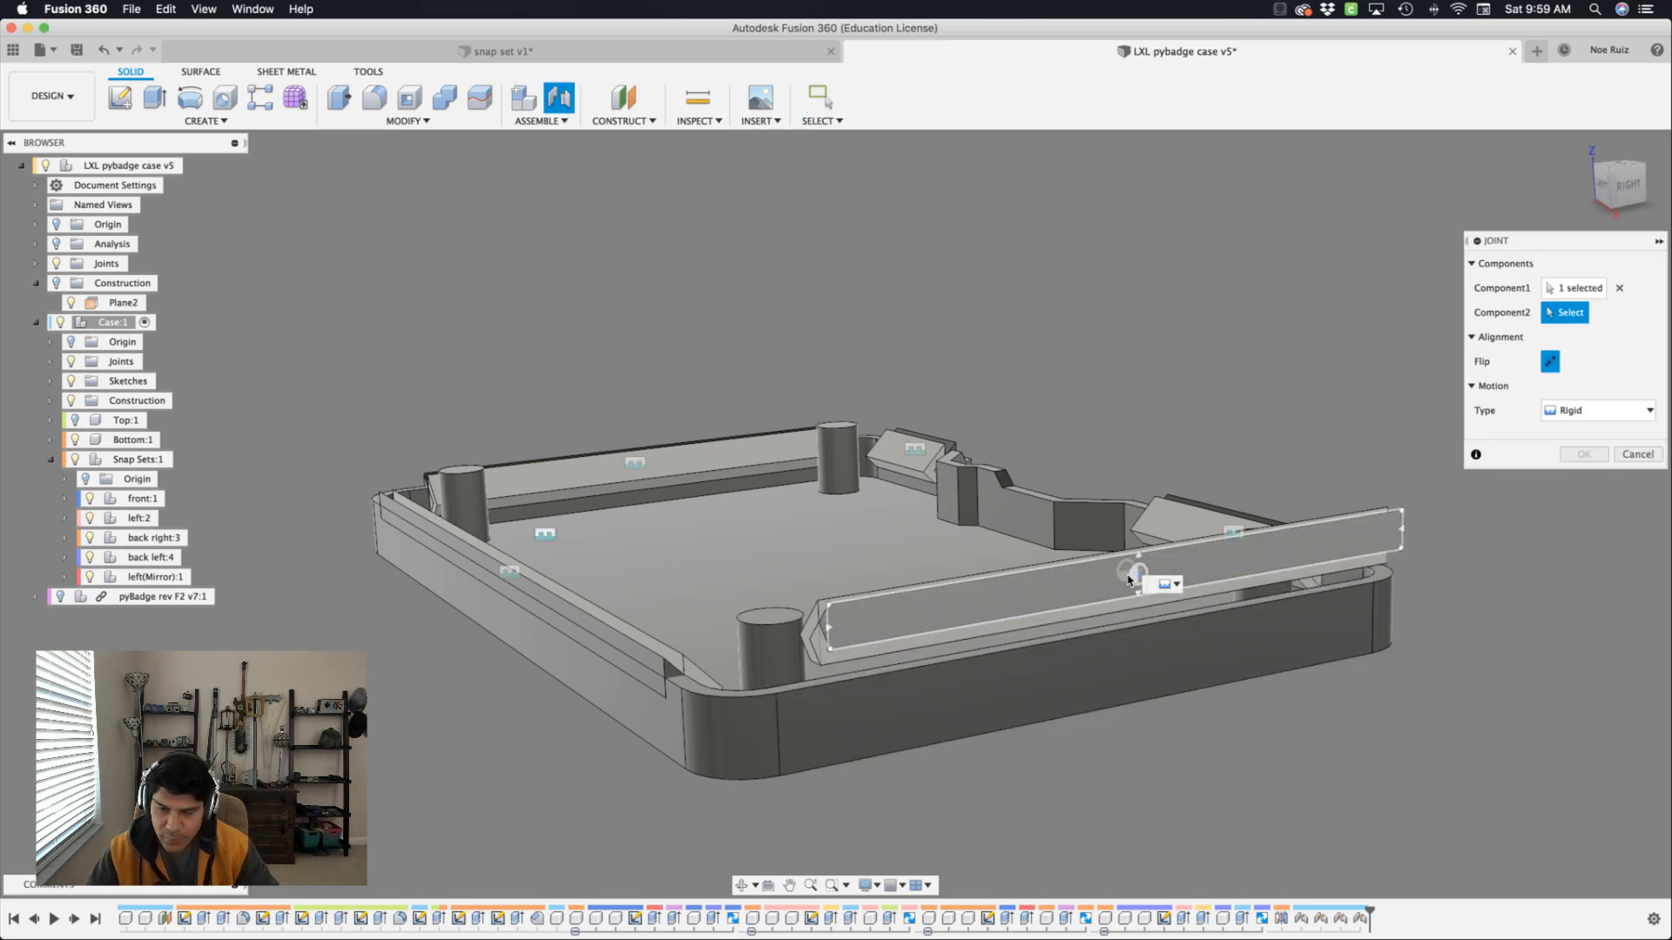
scroll(1128, 581, "down", 5, "shift")
scroll(1128, 581, "up", 3)
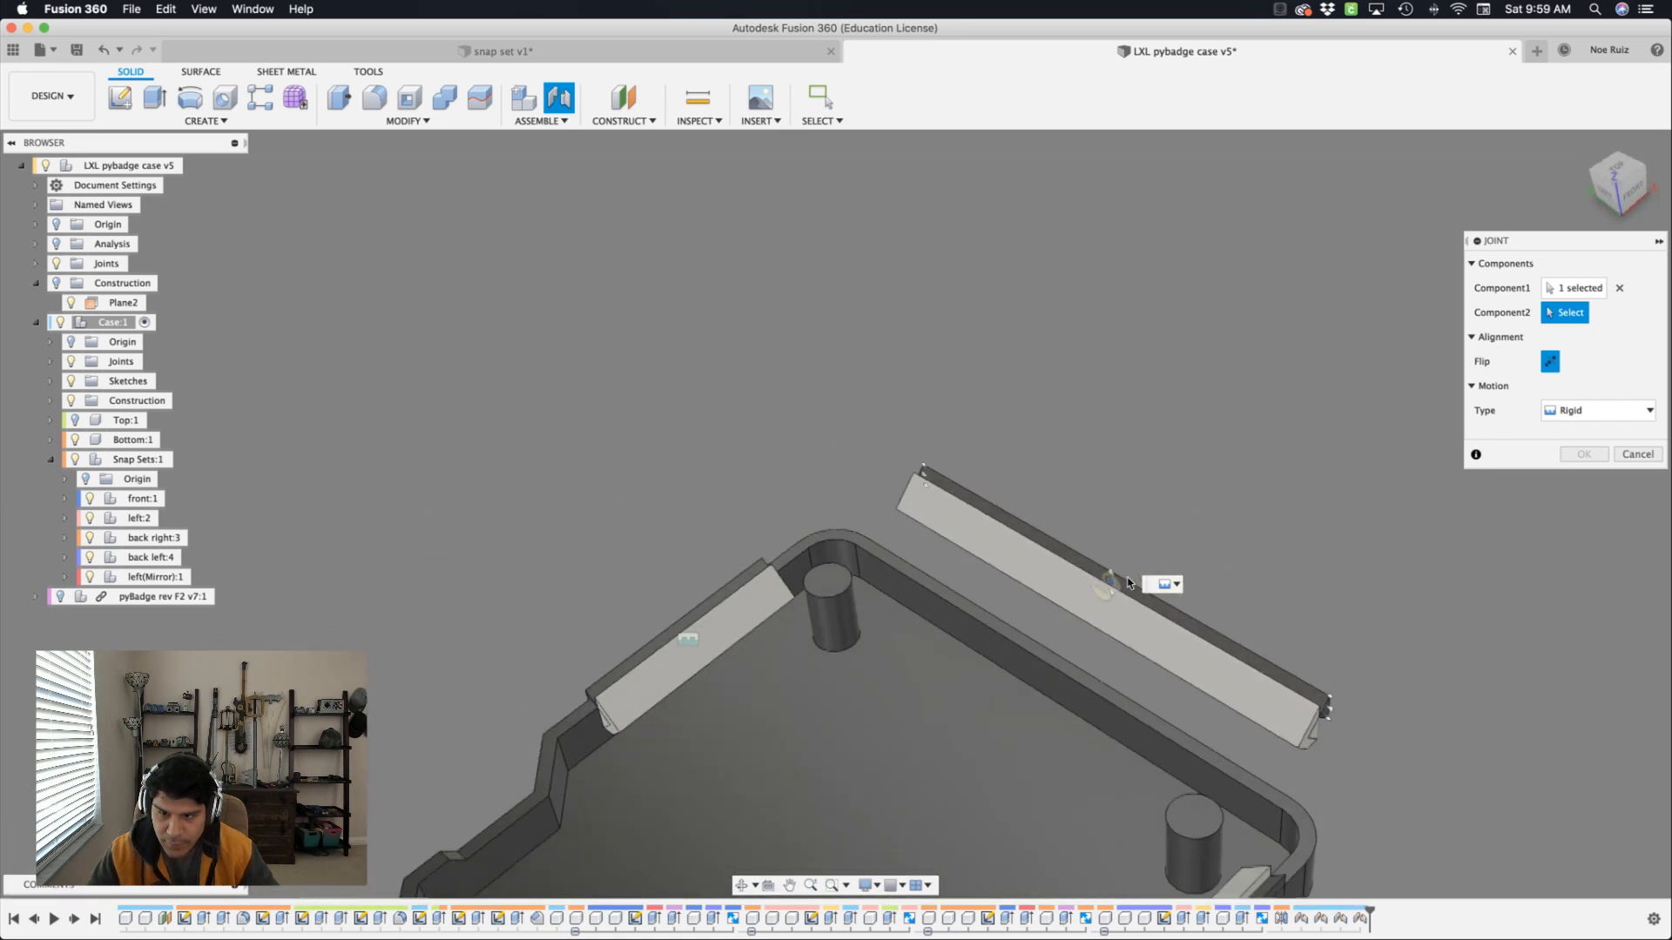
scroll(1129, 581, "left", 5, "shift")
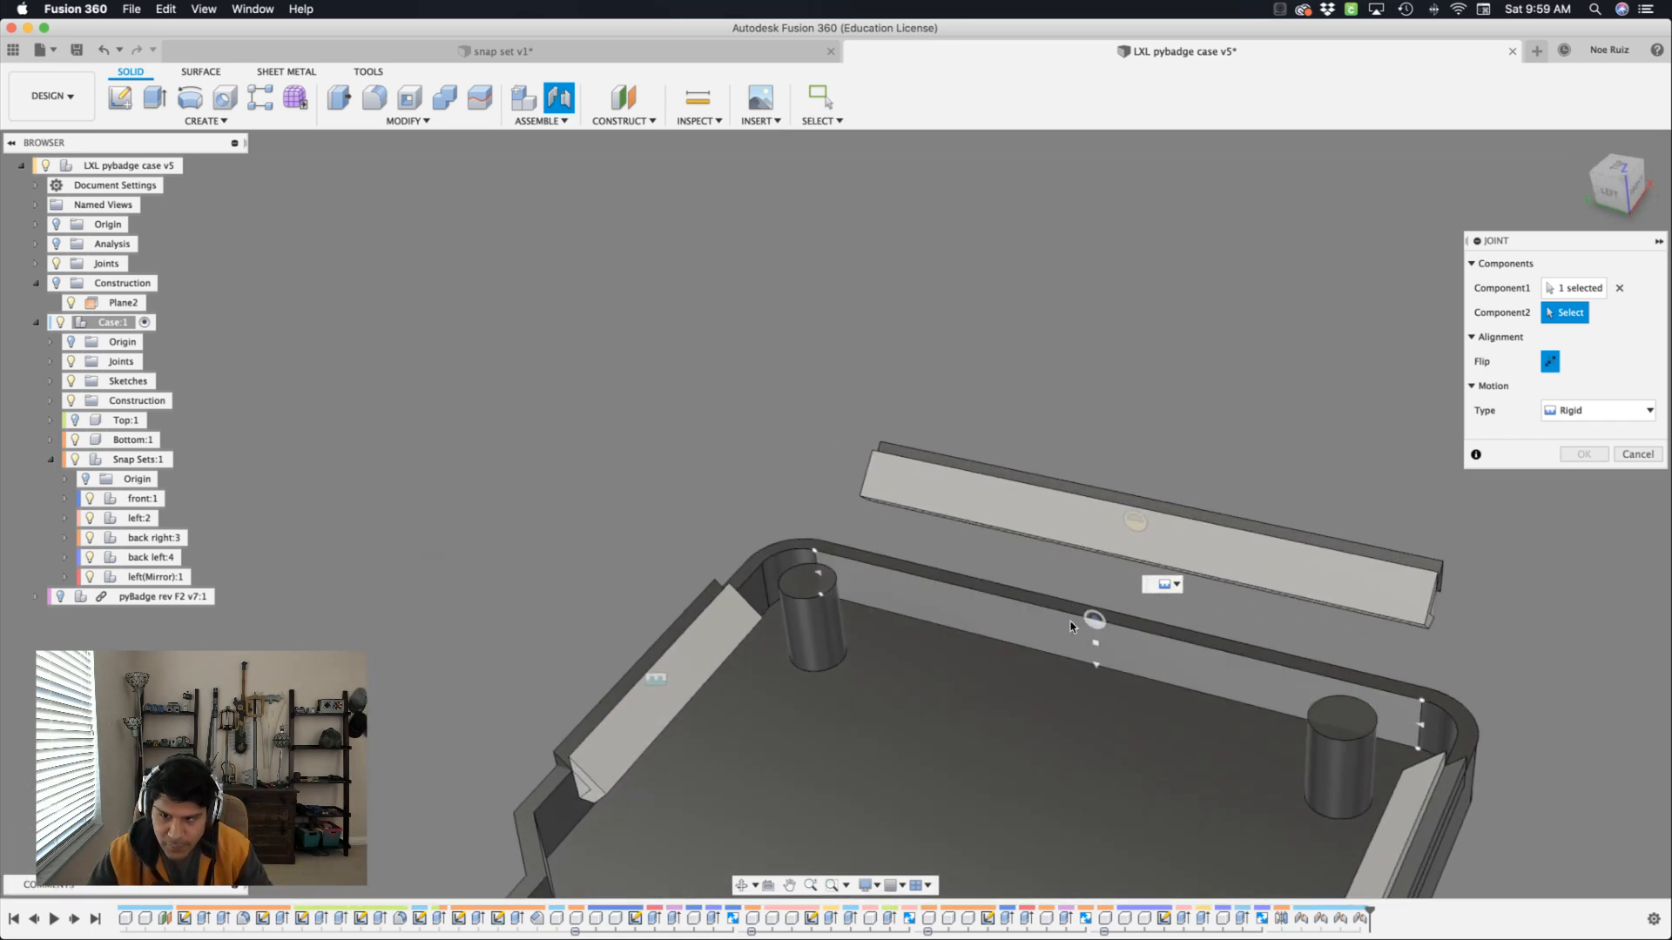
left_click(1079, 624)
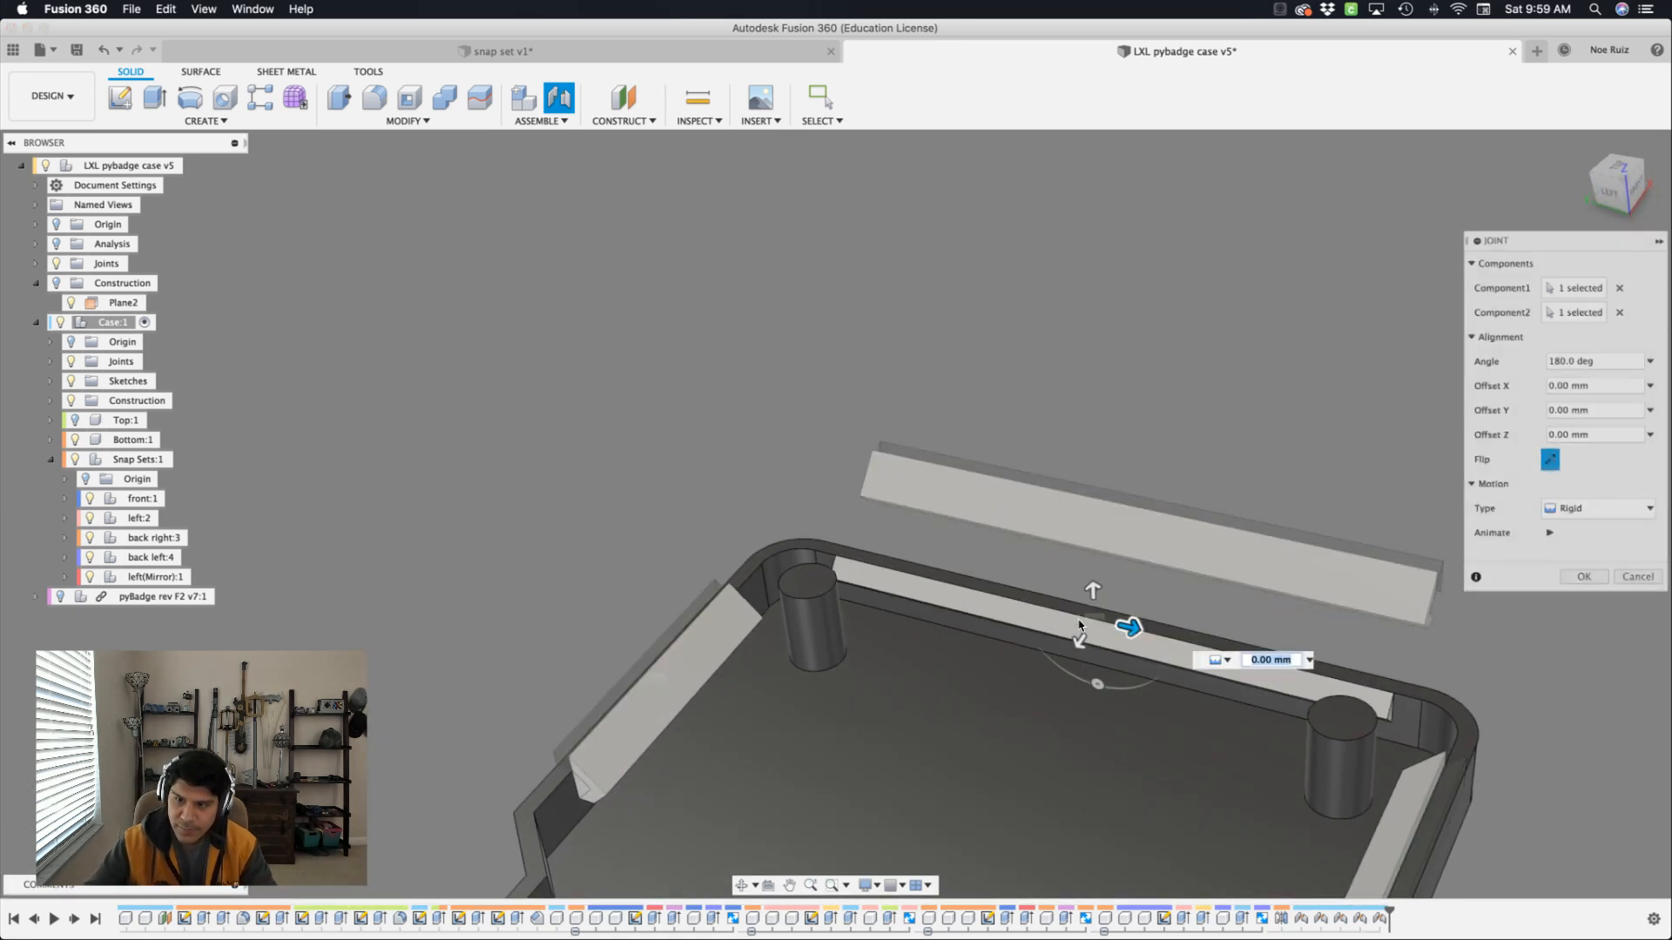
key("Return")
scroll(1079, 625, "up", 3, "shift")
scroll(1080, 625, "down", 3)
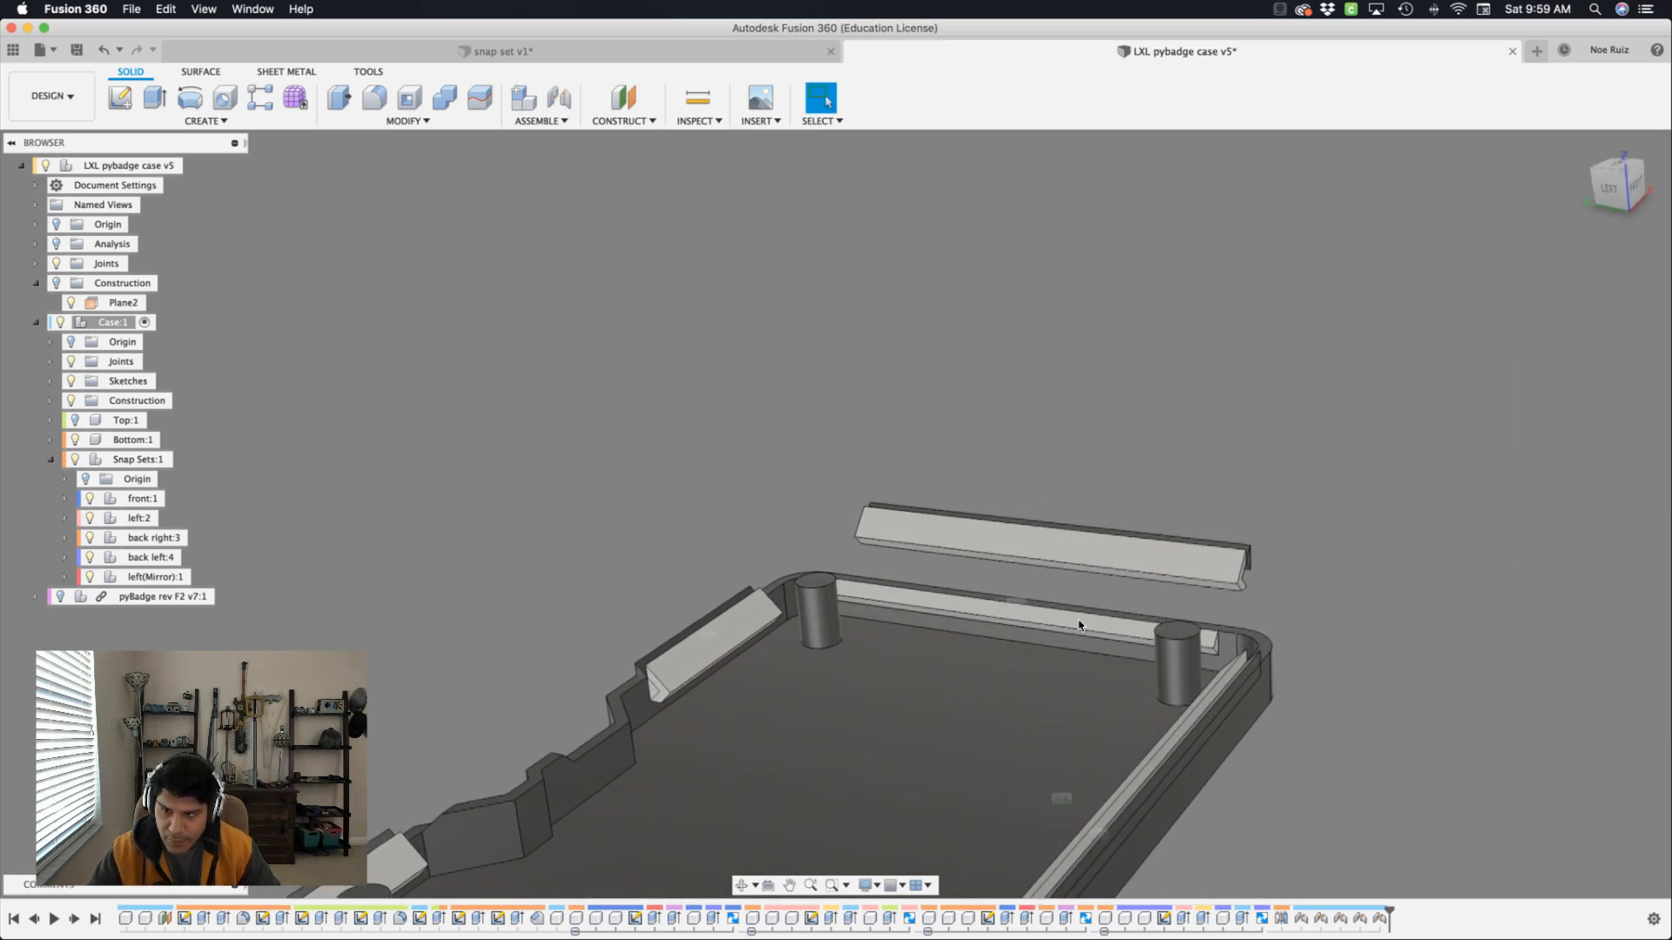
scroll(1080, 625, "right", 8, "shift")
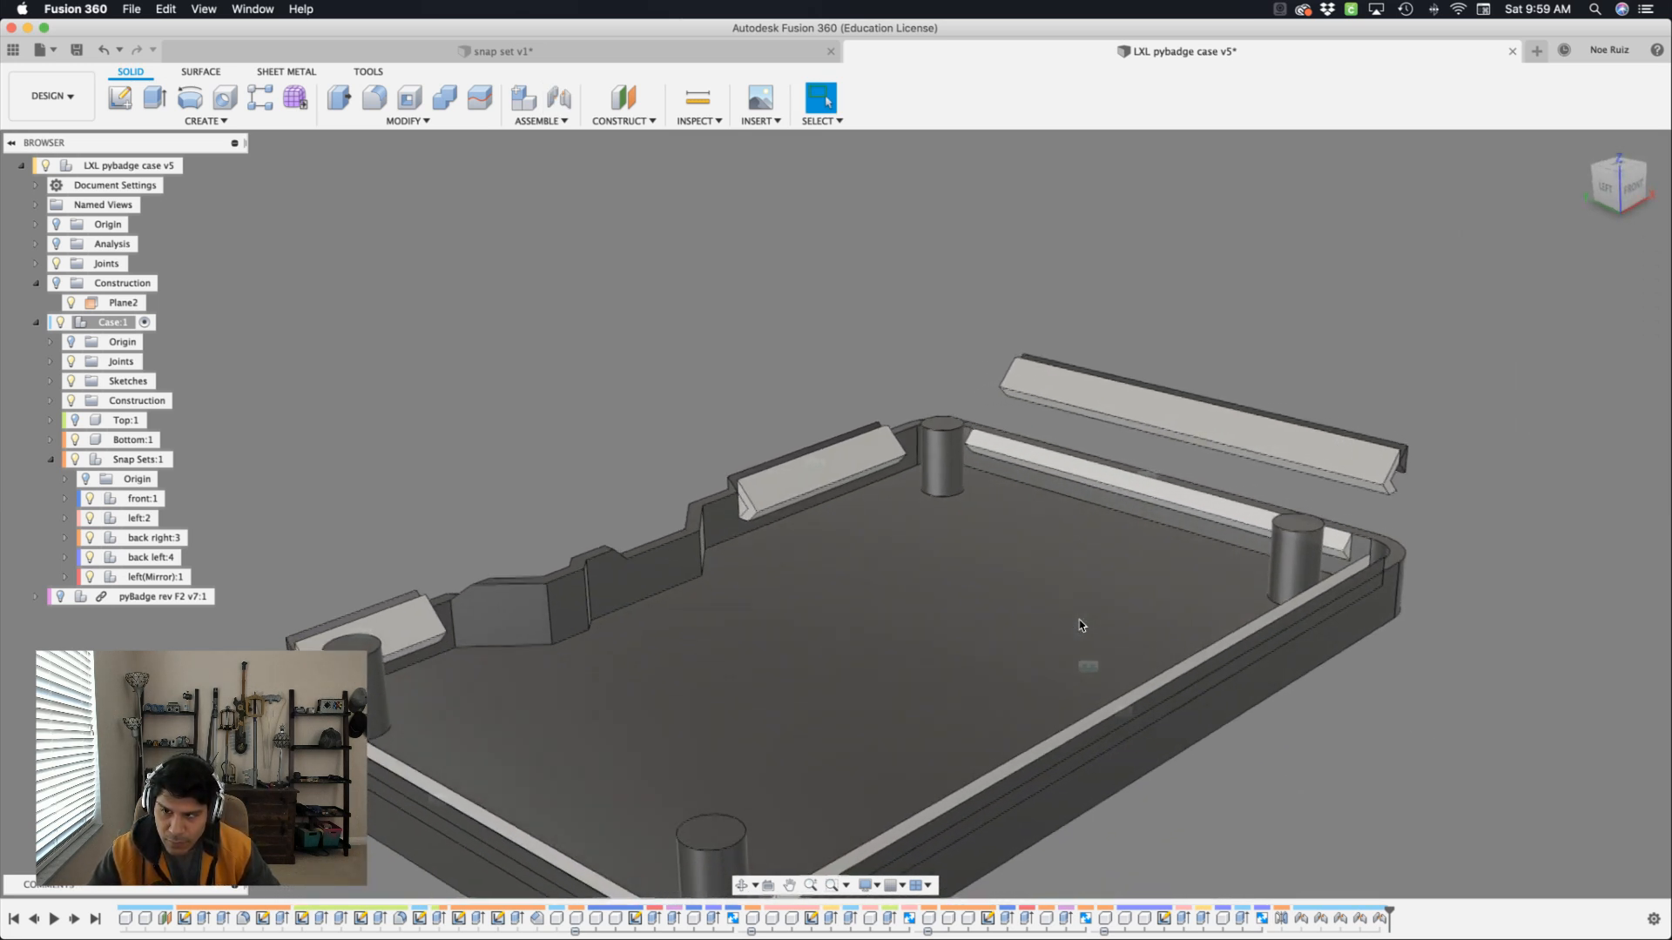
scroll(1080, 625, "right", 8, "shift")
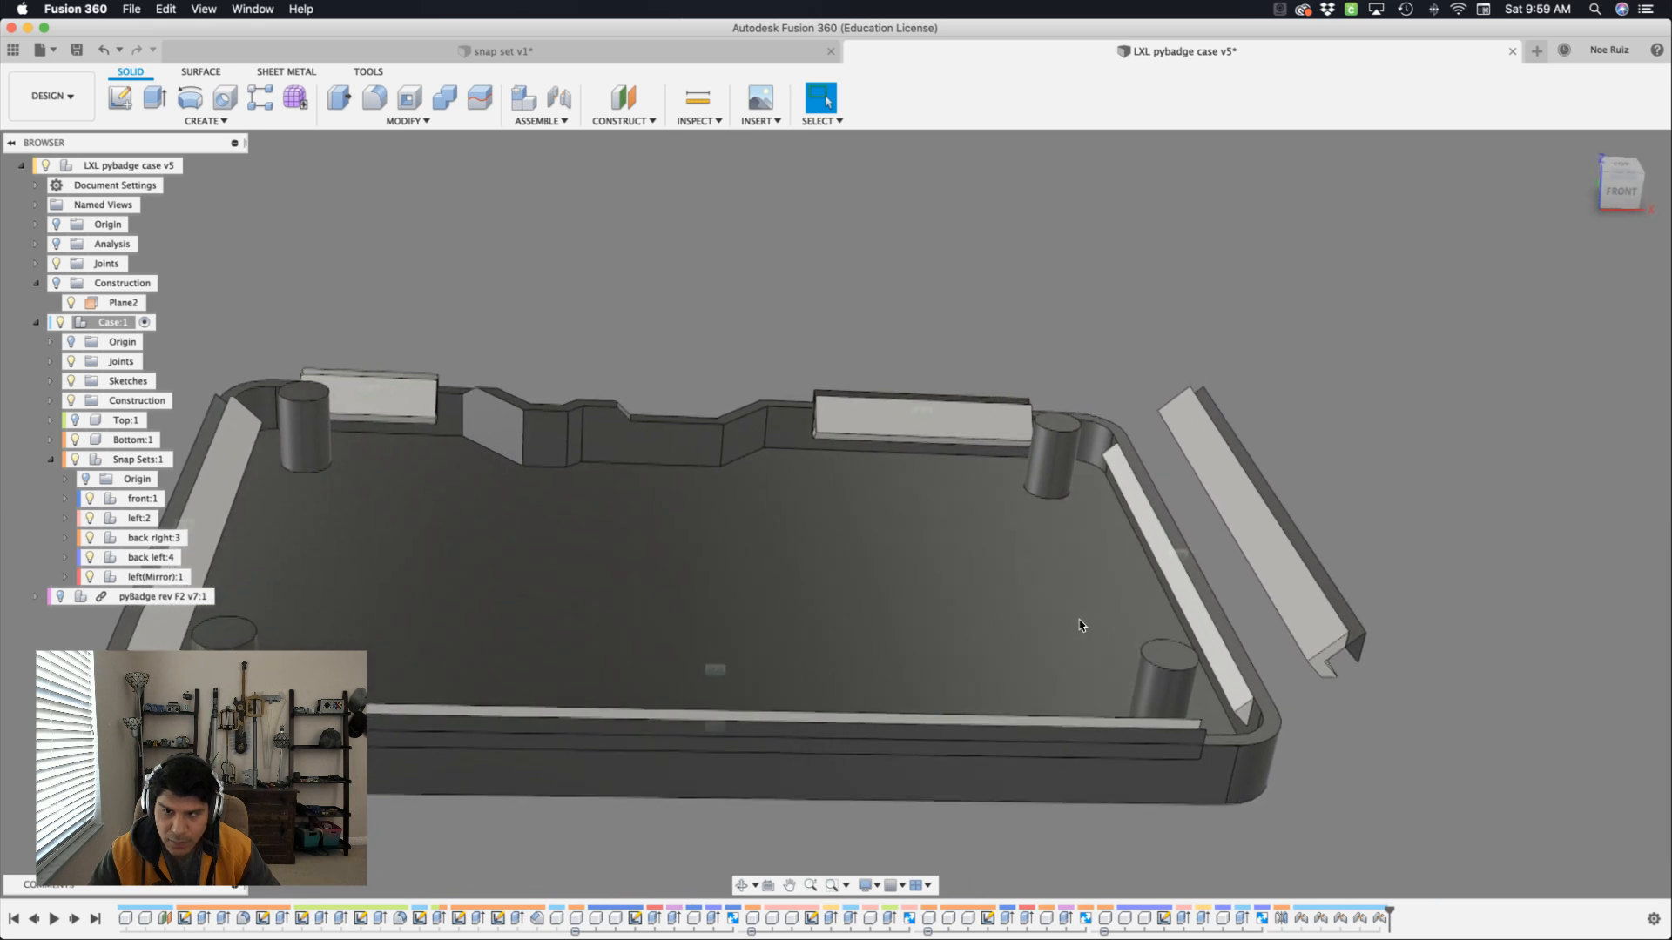
Remove the mirrored snap set's joint to the right wall and delete the mirror feature that created the set.
scroll(1080, 625, "left", 3)
scroll(1079, 625, "right", 1, "shift")
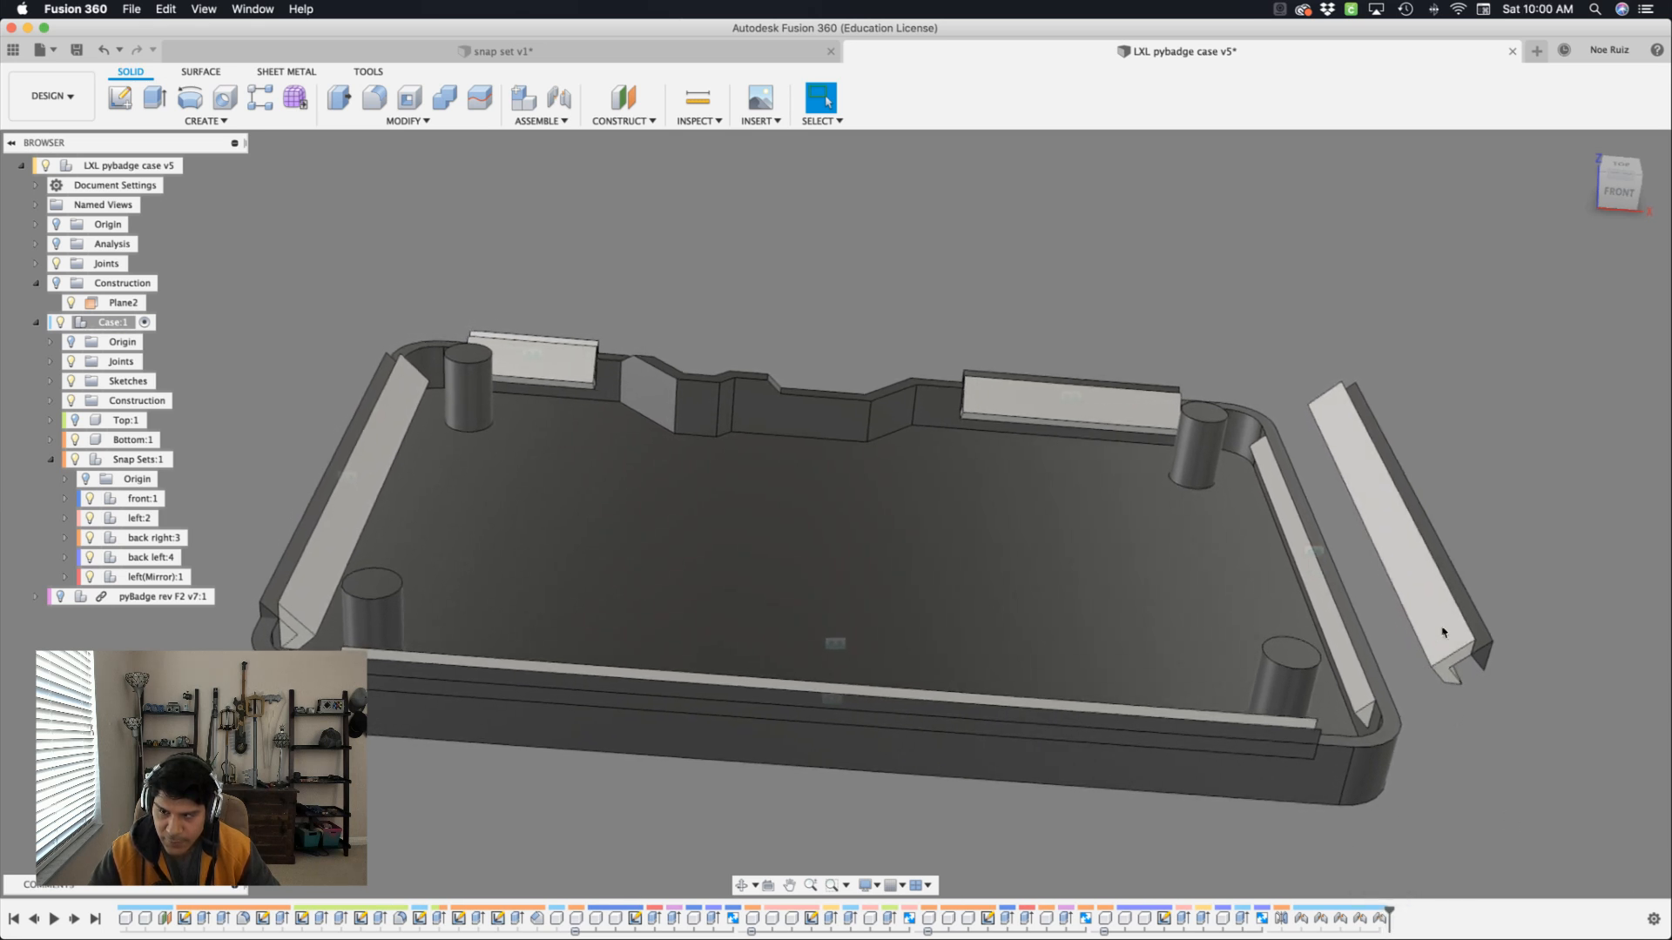
left_click_drag(1443, 633, 1423, 640)
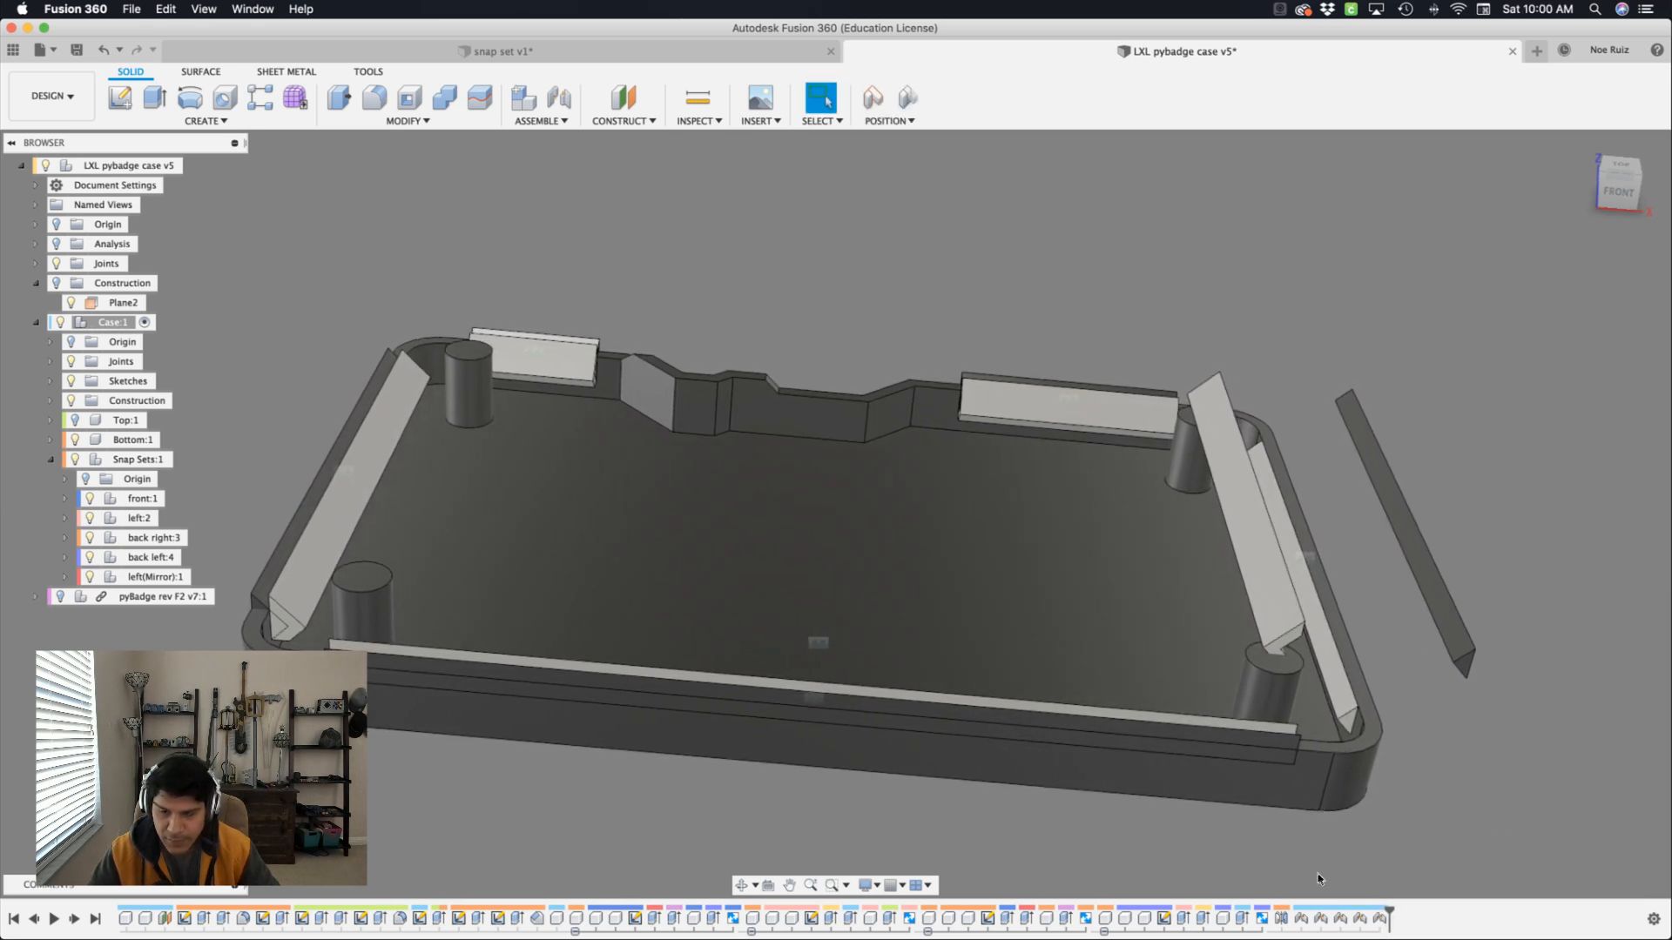
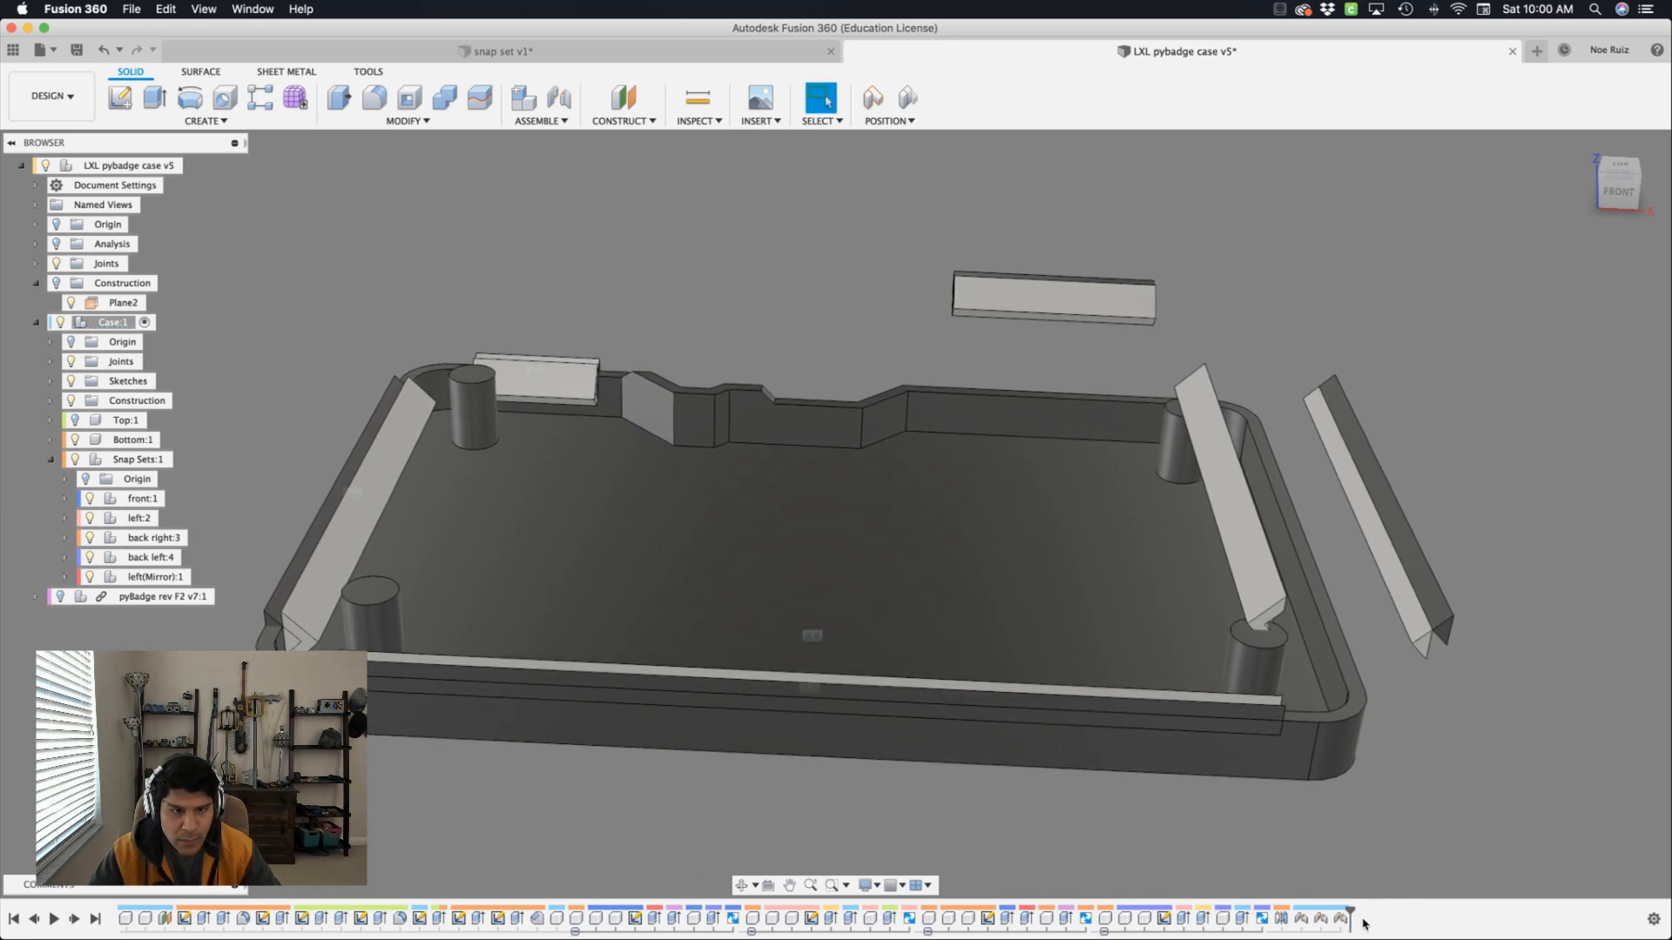
left_click_drag(1363, 923, 1364, 924)
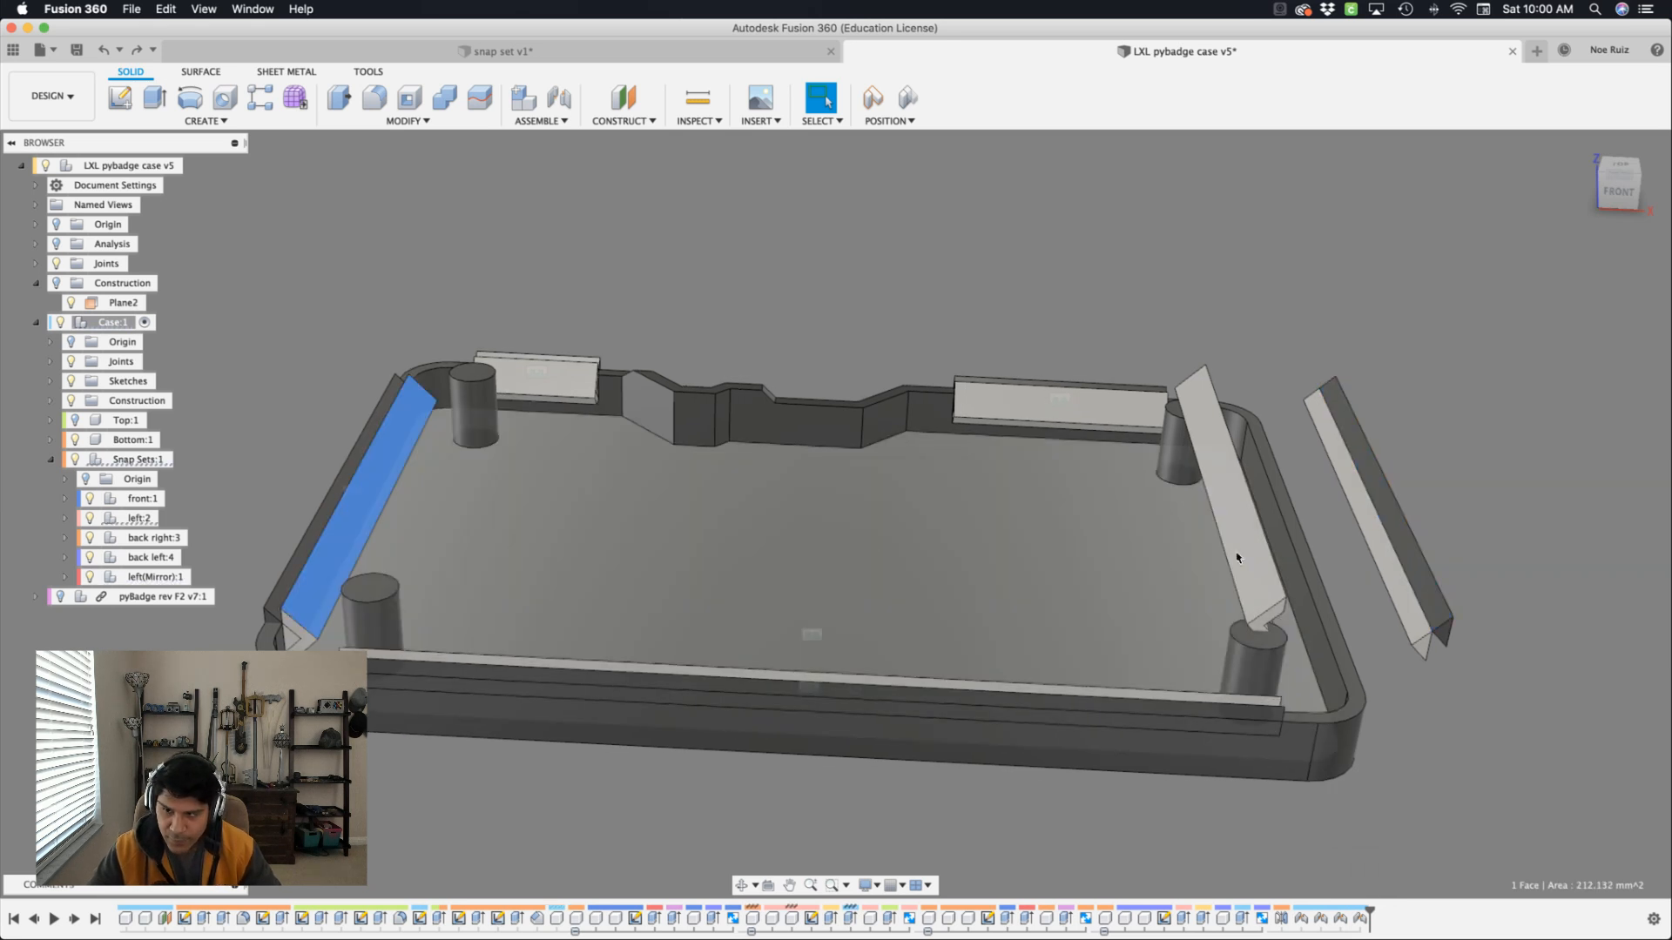
left_click(1243, 556)
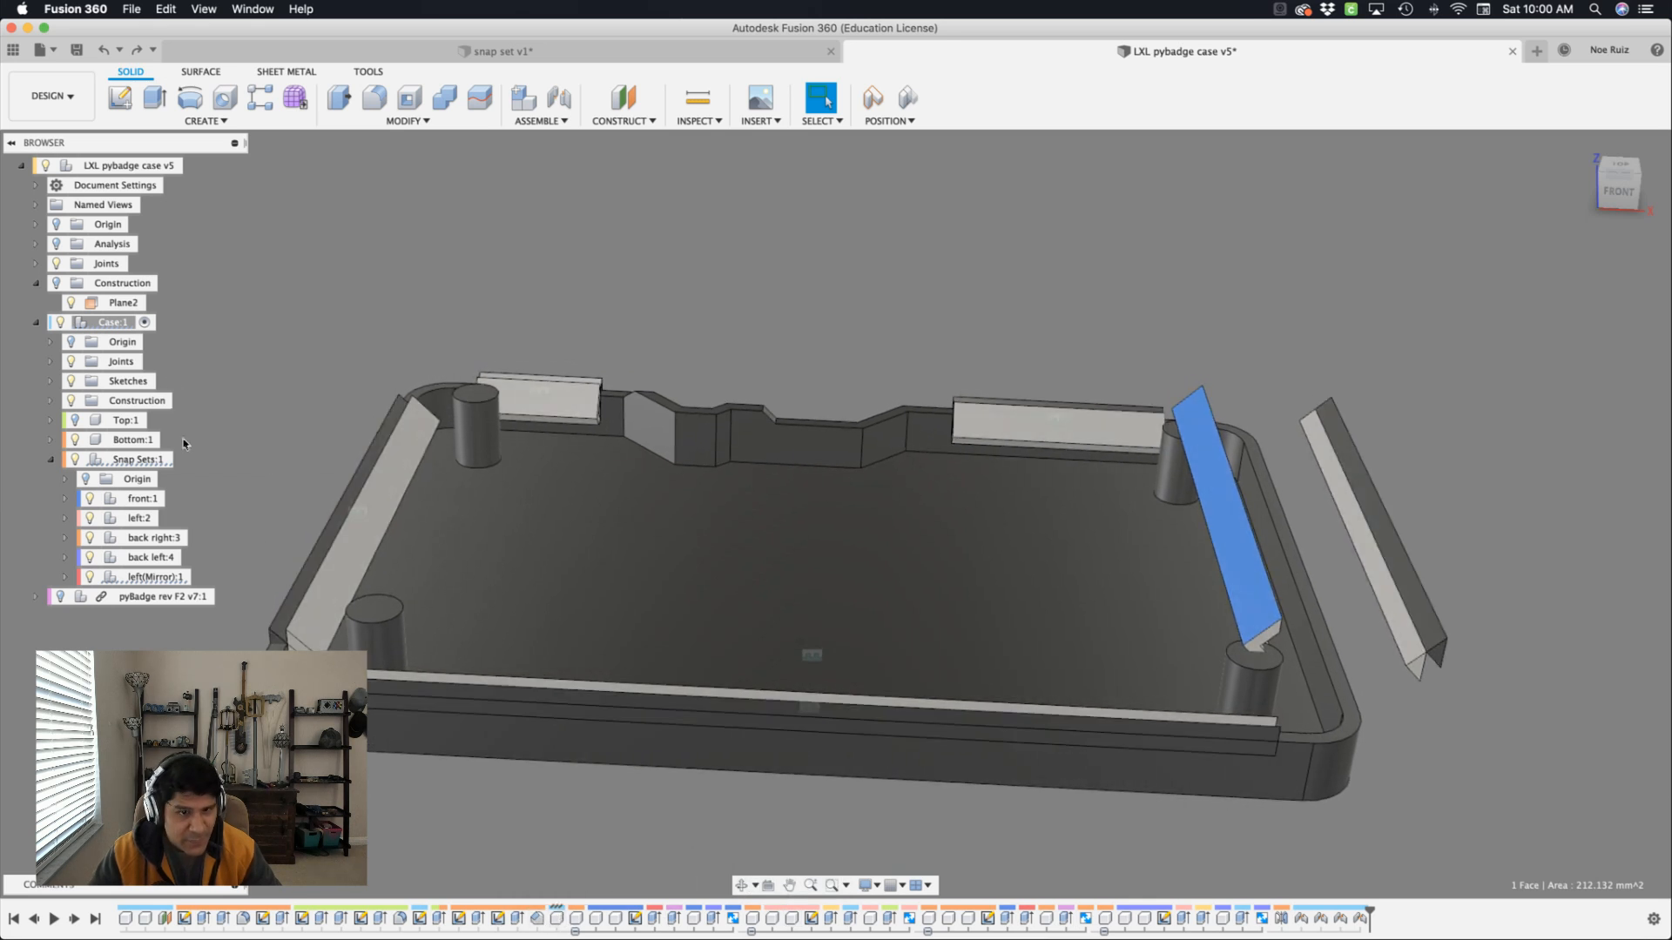
left_click(1280, 925)
key("Delete")
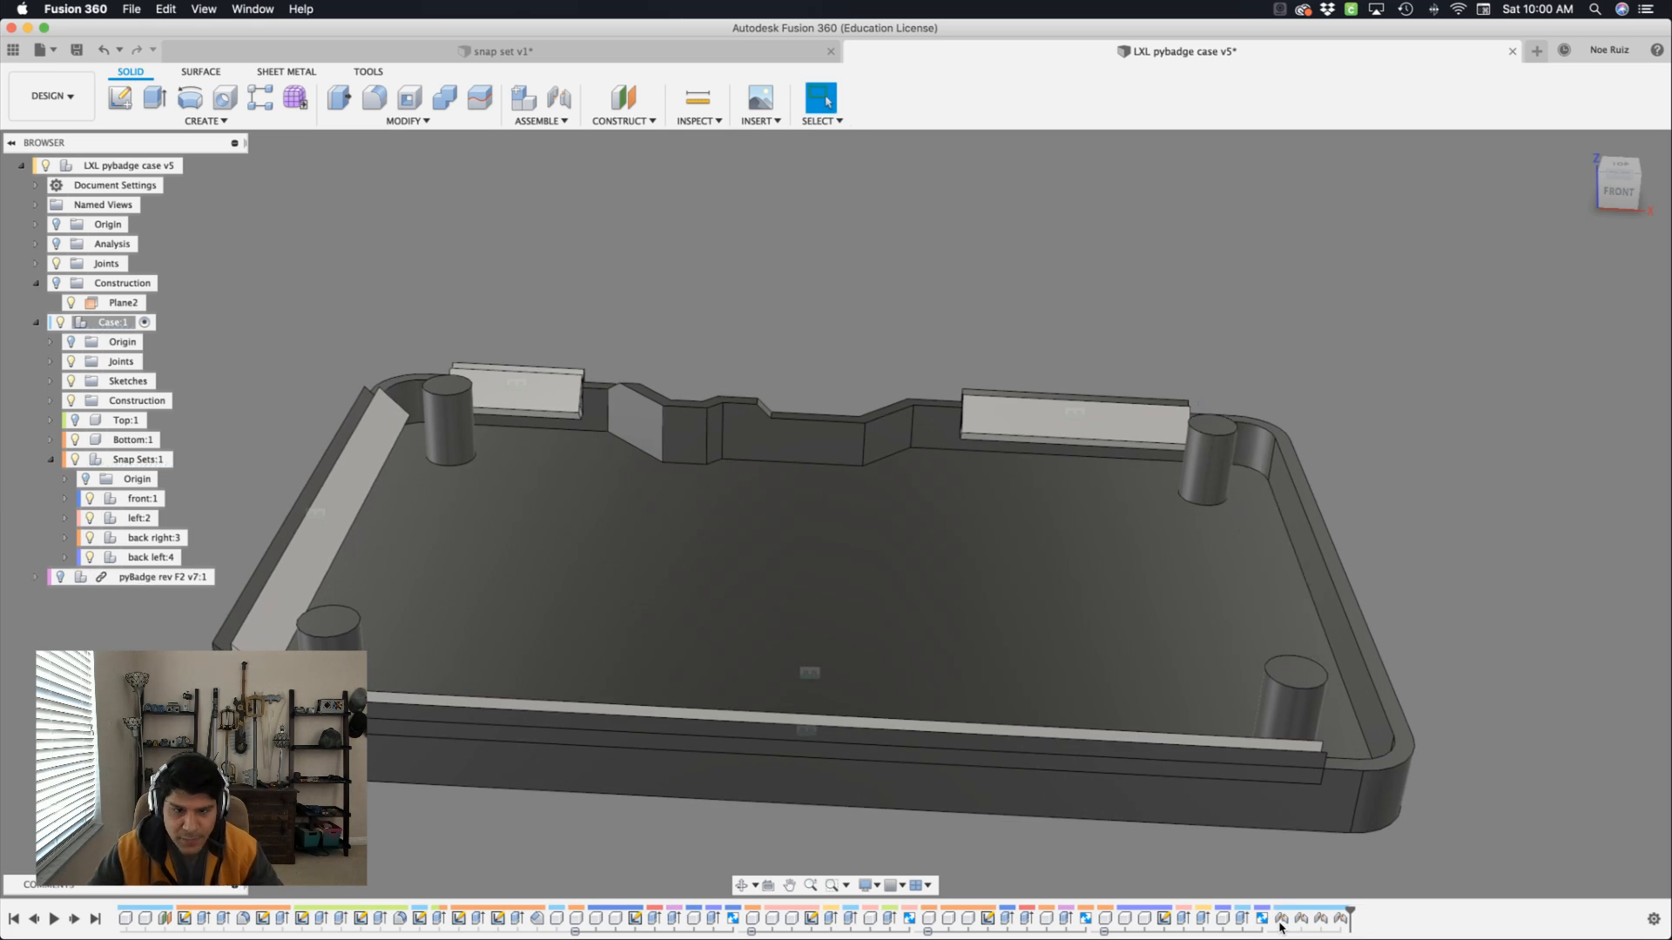
Mirror the left snap set as a component across construction plane Plane2 to the case's right wall.
middle_click_drag(1358, 854, 283, 491, "shift")
type("s")
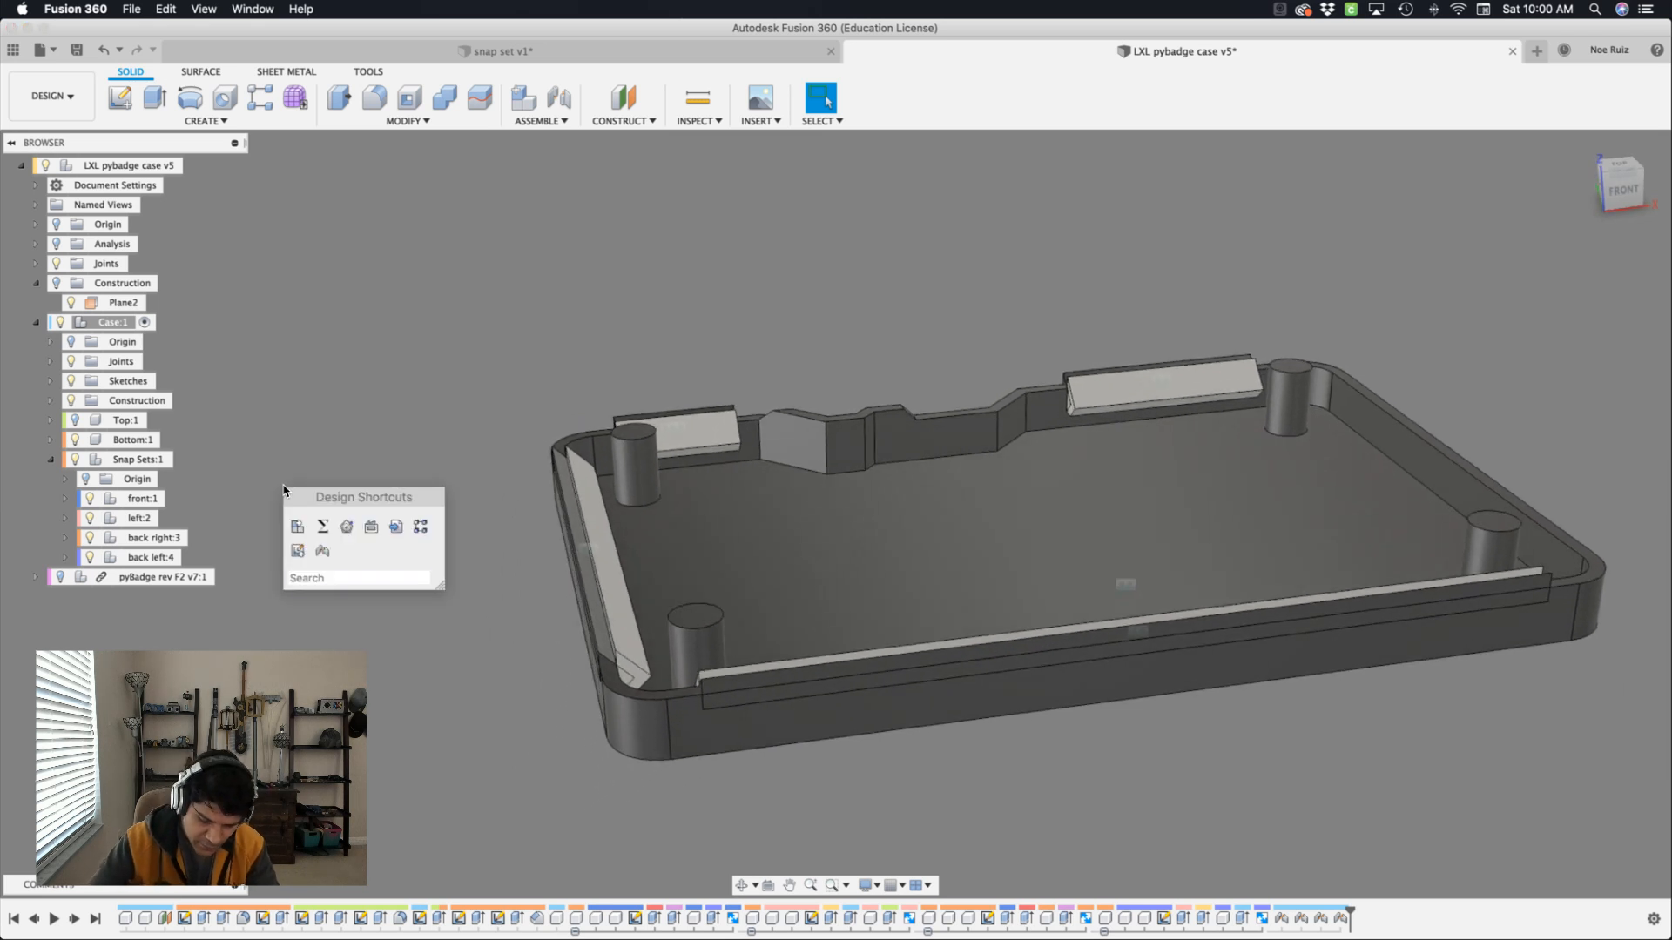
type("mir")
key("Return")
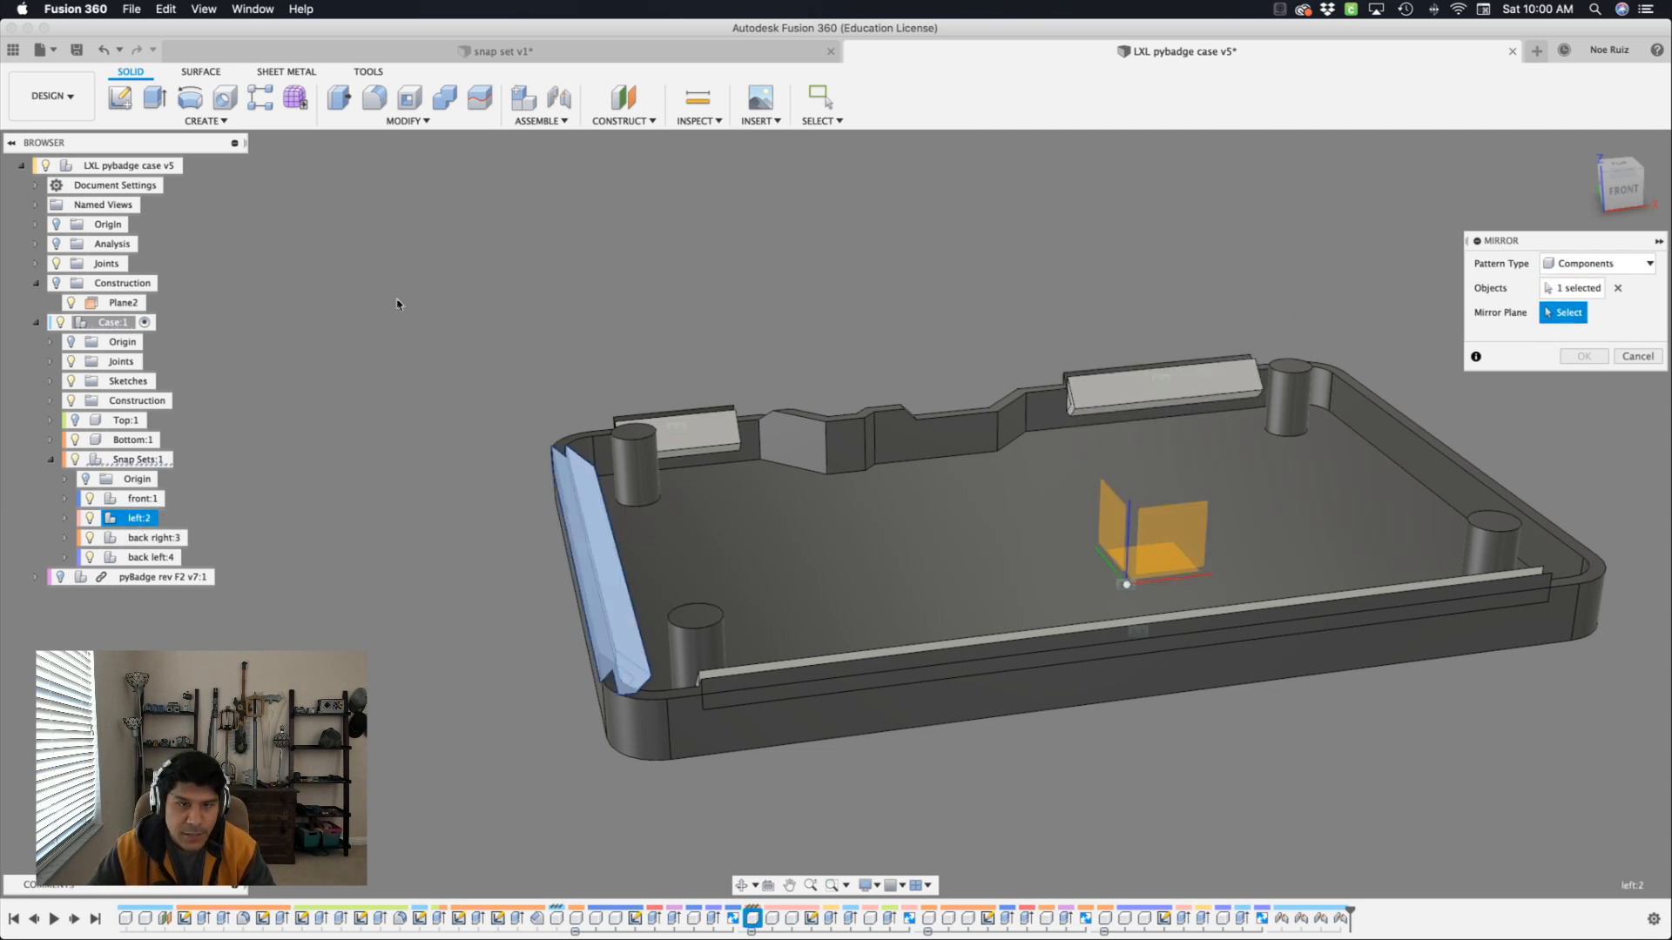
left_click(1003, 456)
key("Return")
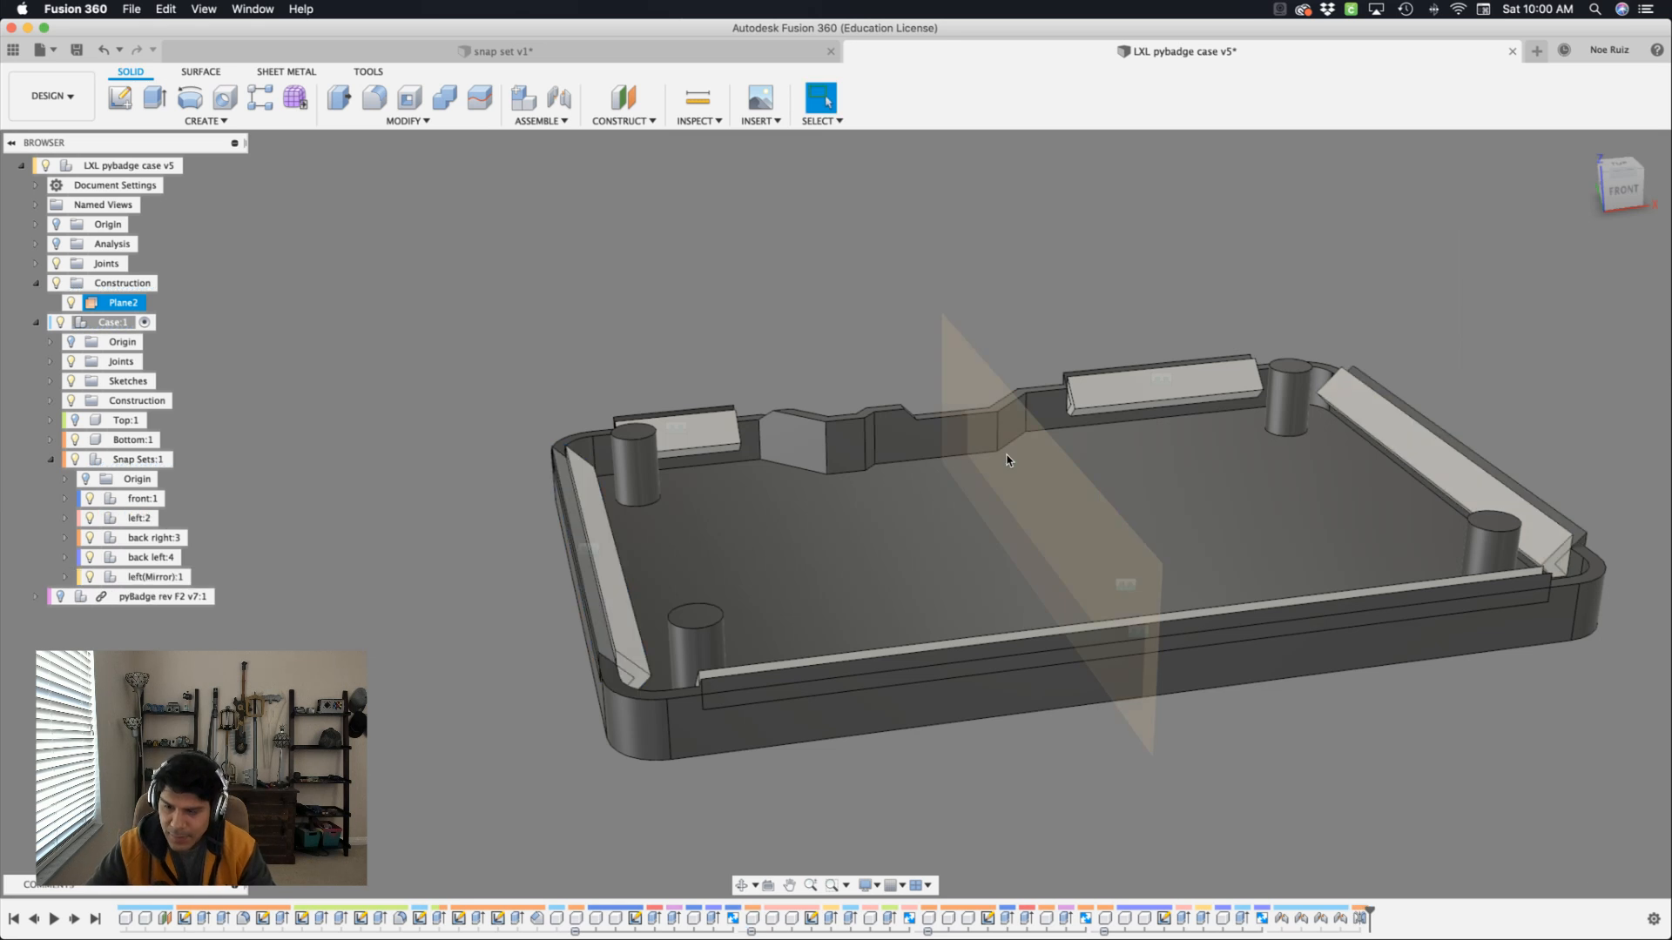
Inspect the mirrored snap set's fit on the right wall and hide construction plane Plane2.
middle_click_drag(1008, 460, 1432, 566, "shift")
scroll(1432, 566, "up", 5)
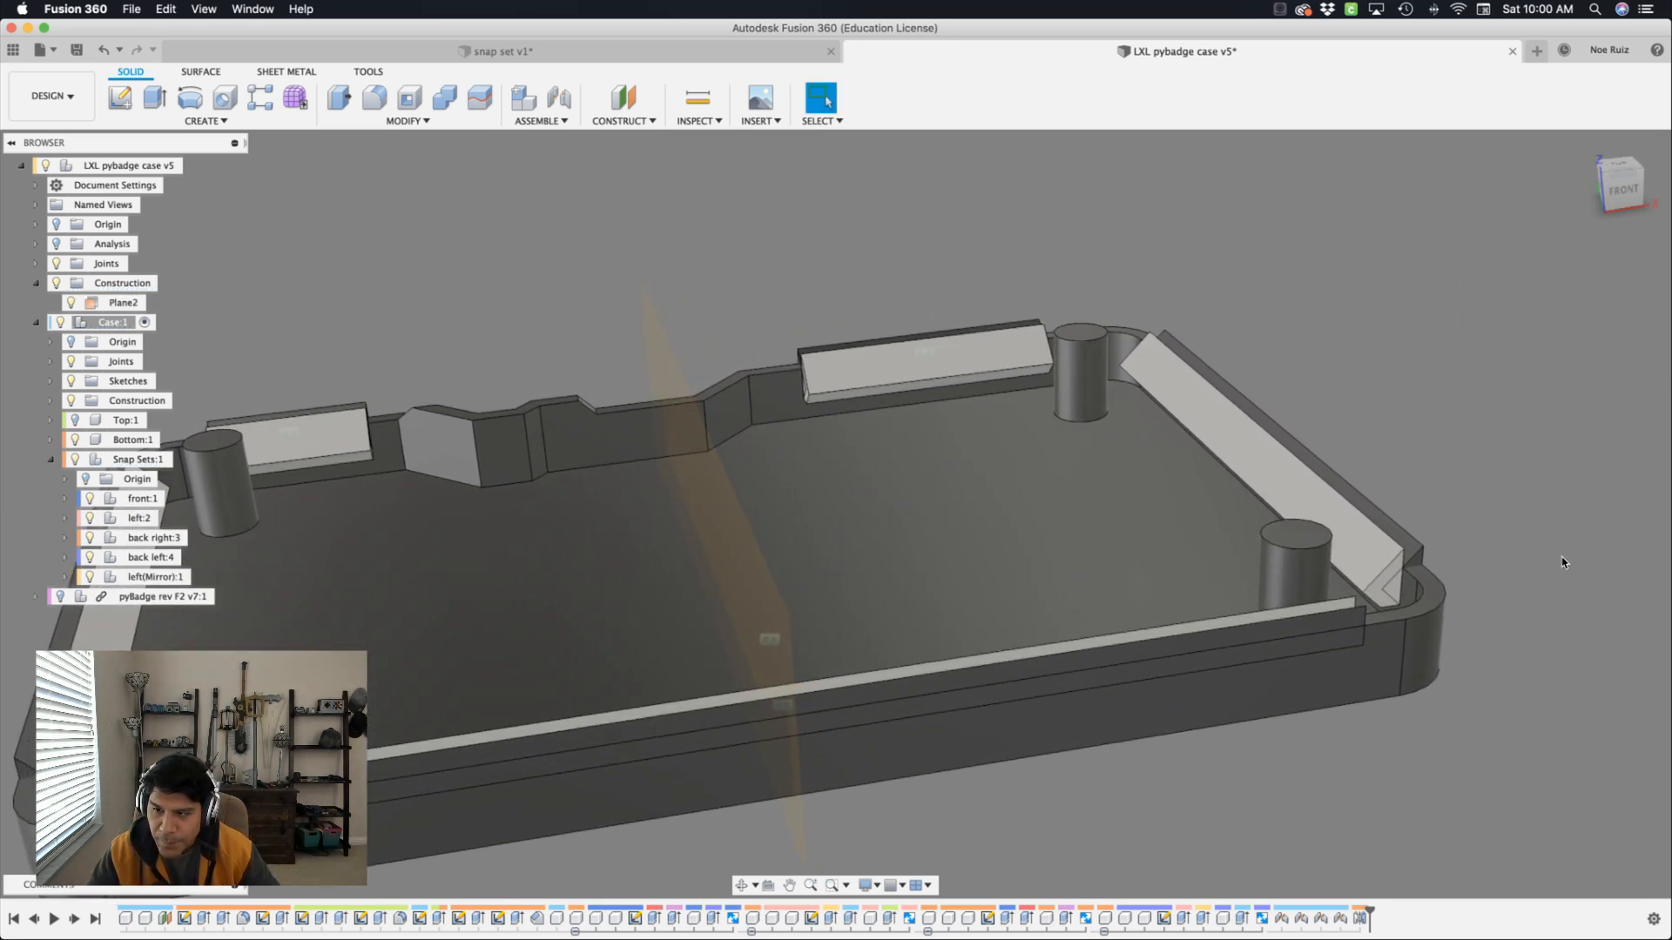
scroll(1512, 559, "down", 3)
middle_click_drag(1513, 559, 1152, 473, "shift")
scroll(1169, 517, "up", 3)
left_click(1153, 473)
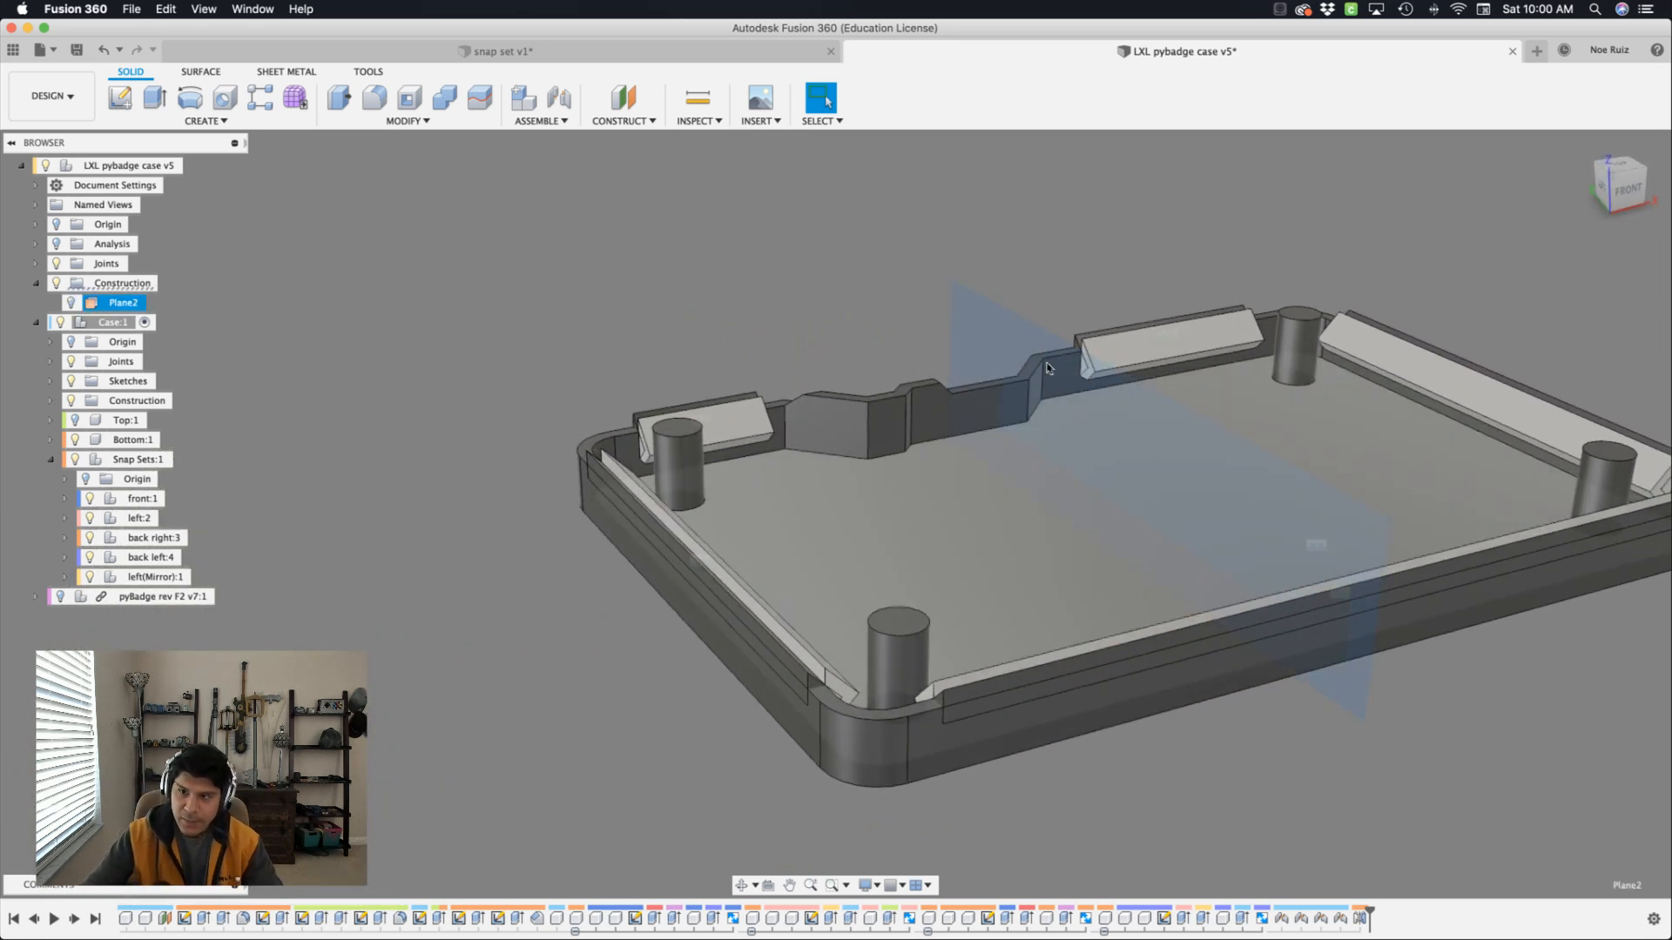
key("v")
Start a Combine with the bottom case as target body and the back left snap set's body as the first tool body.
middle_click_drag(881, 269, 878, 274, "shift")
scroll(877, 274, "down", 2)
scroll(878, 274, "up", 3)
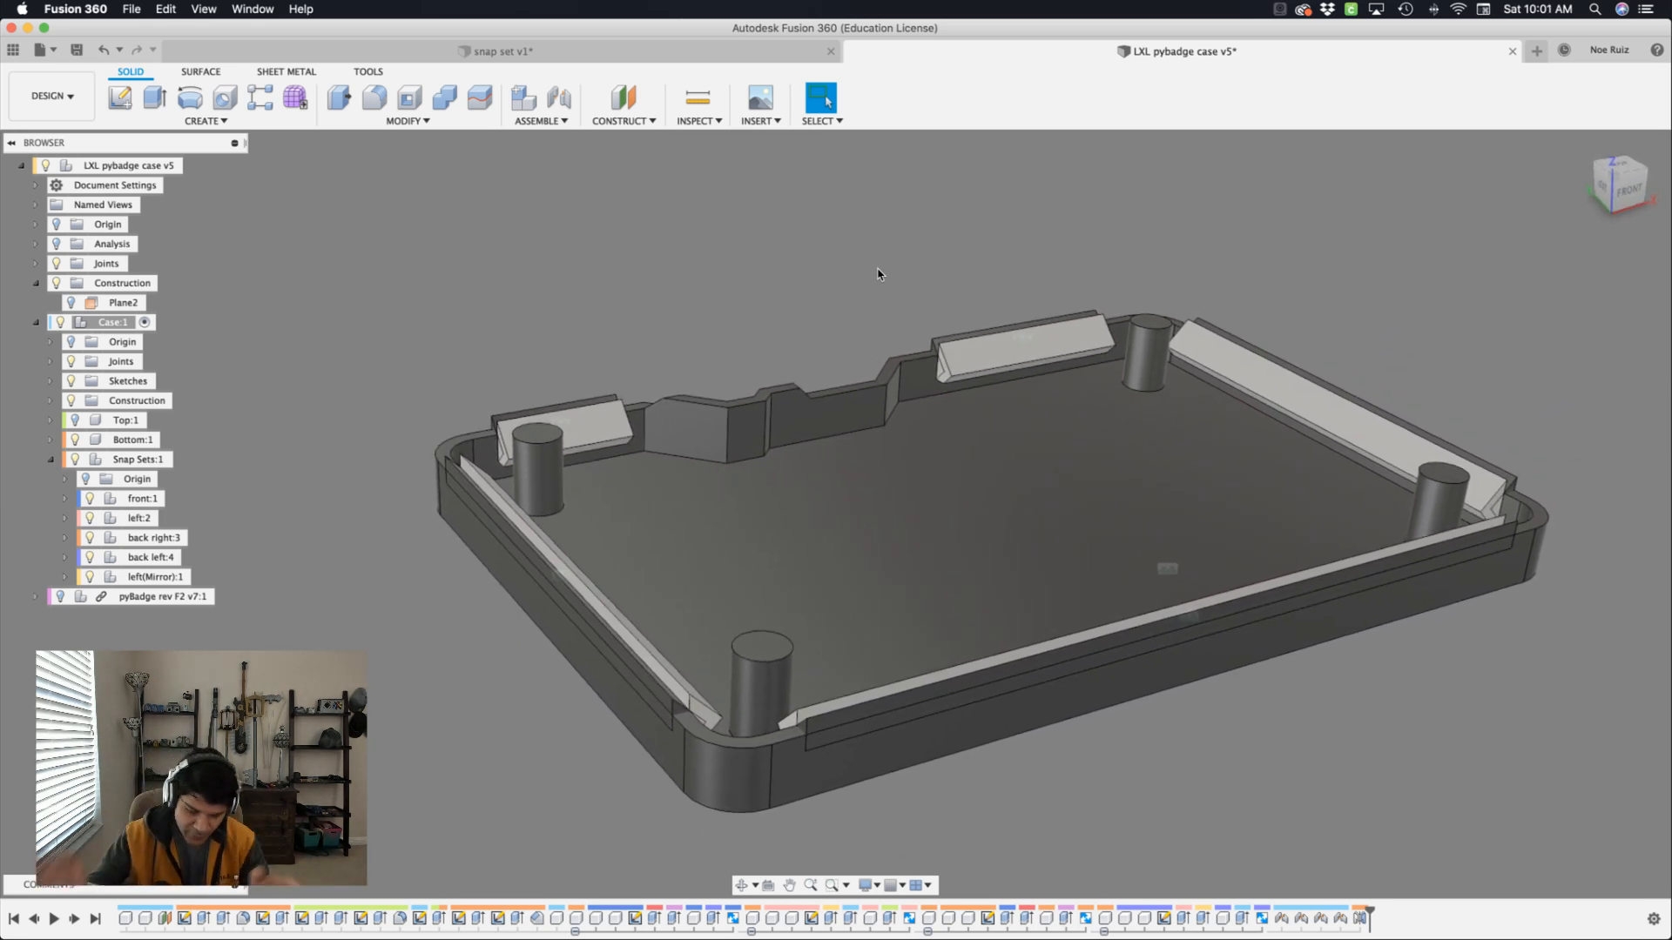
type("scomb")
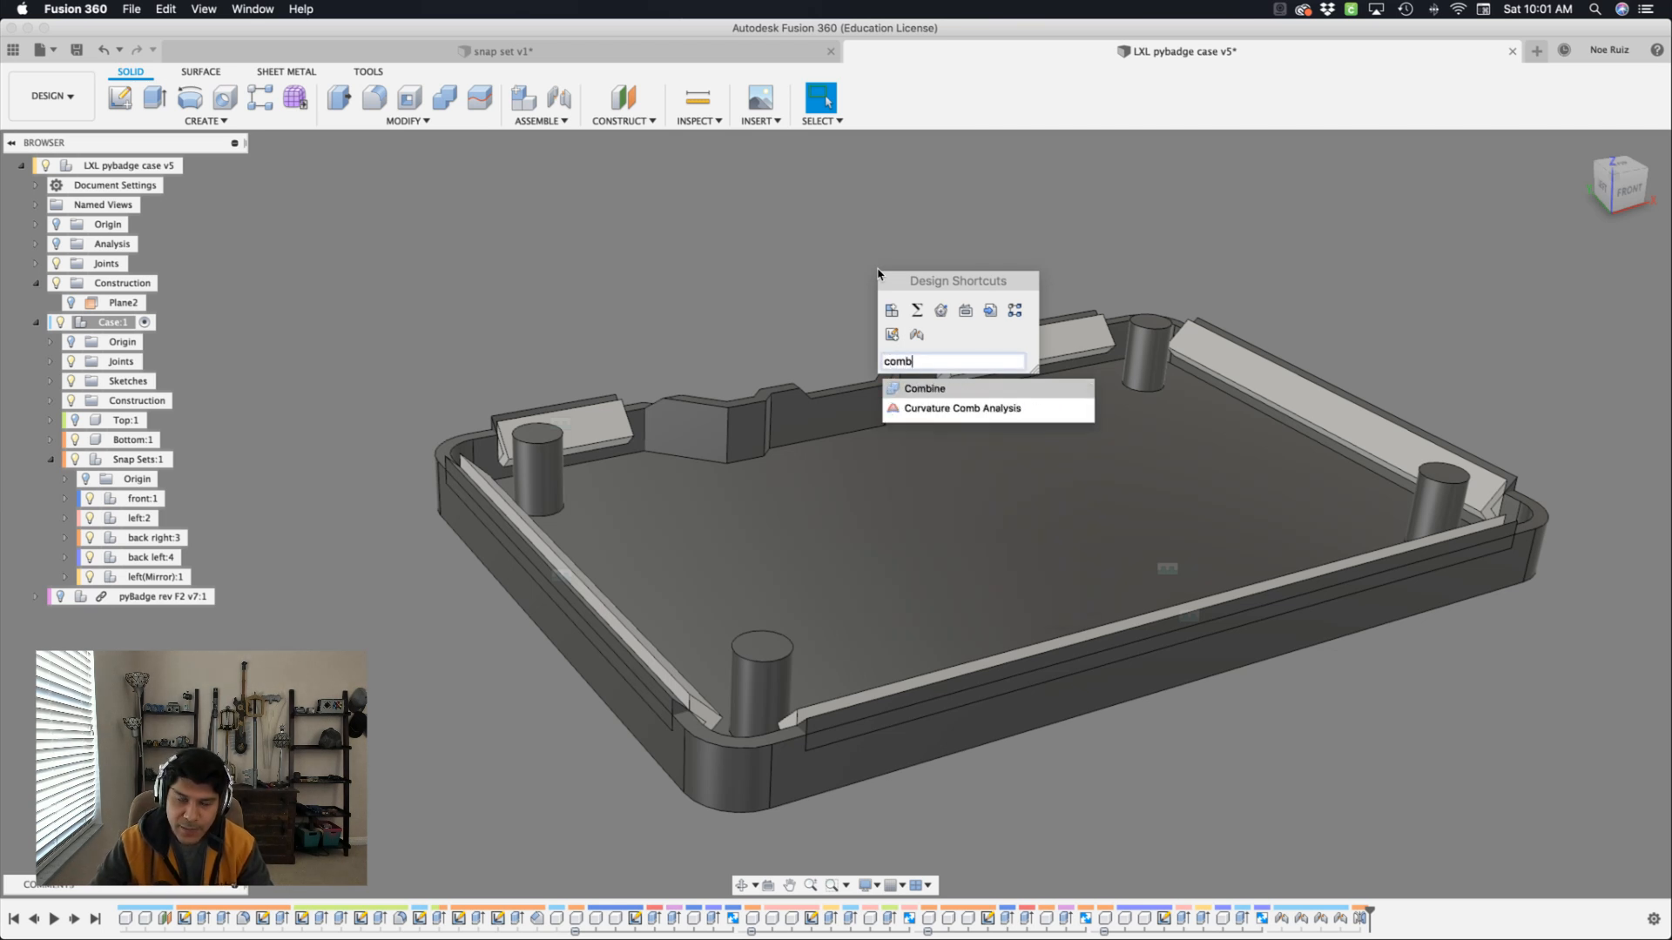
key("Return")
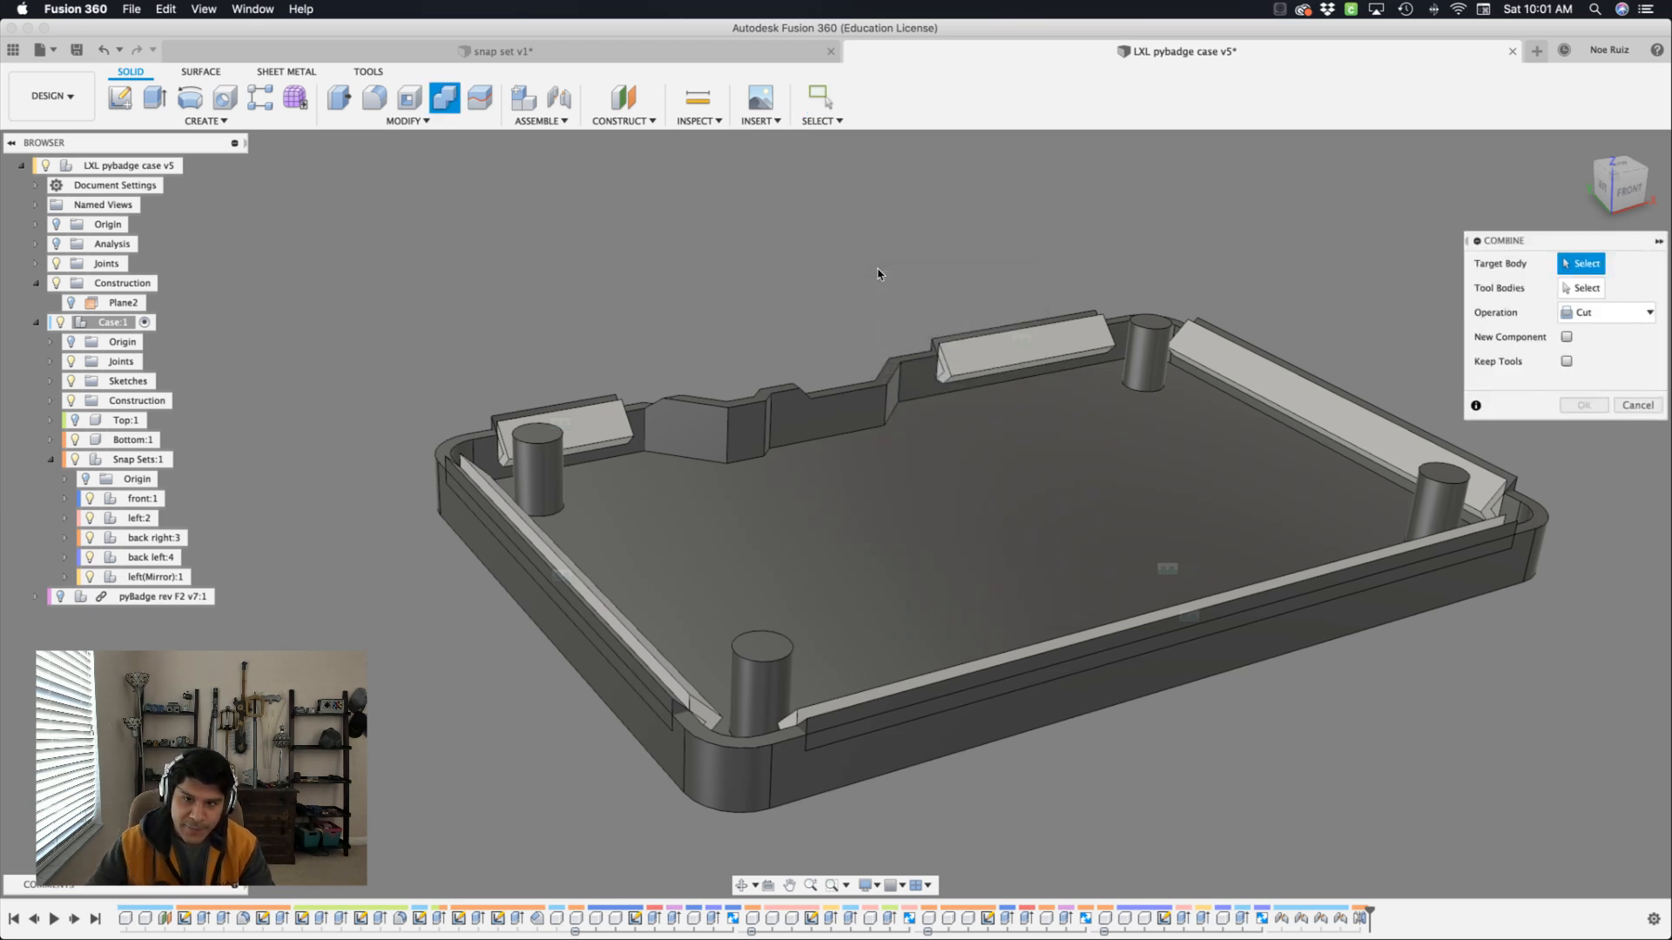
left_click(754, 742)
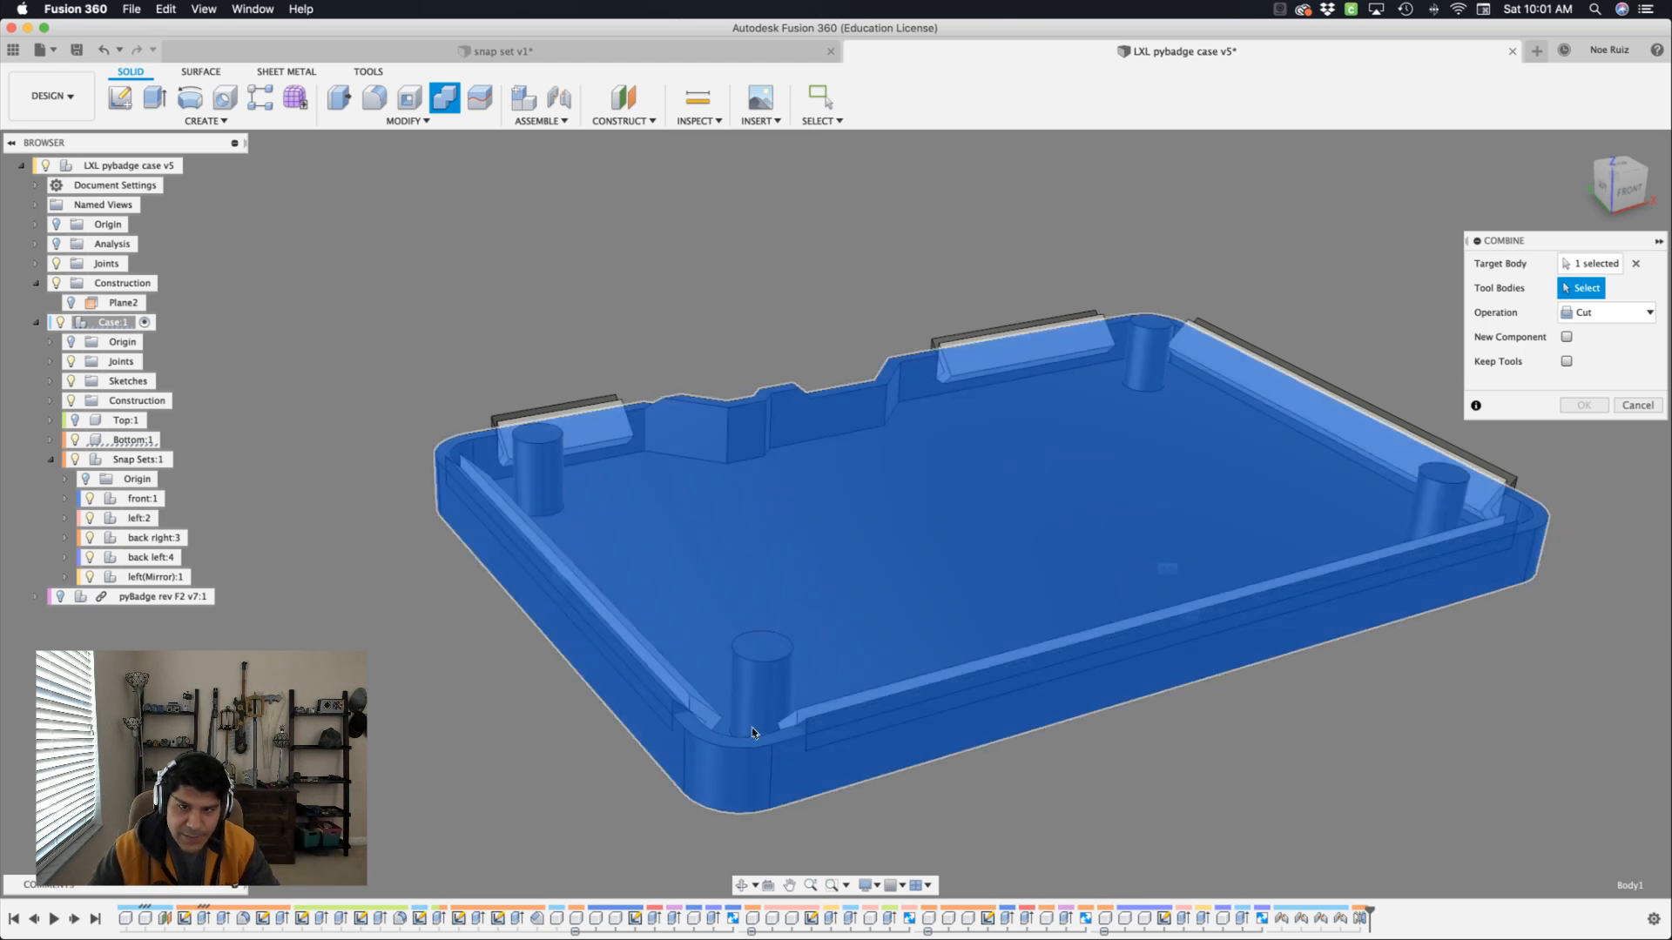
scroll(542, 519, "up", 10)
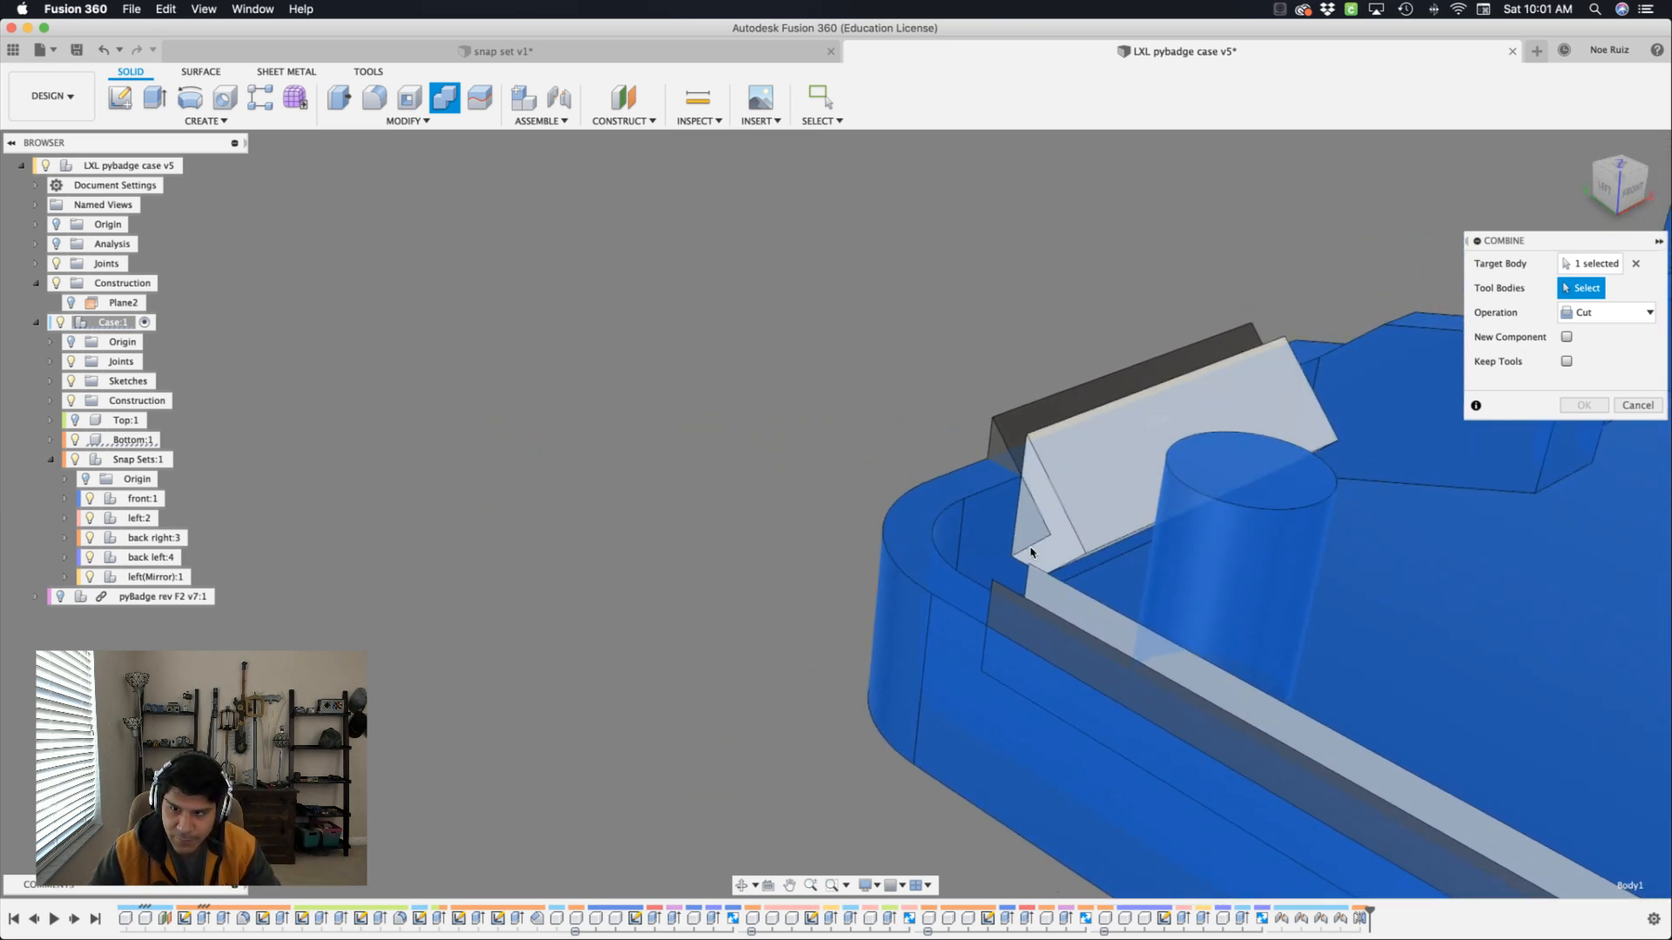
left_click(1027, 525)
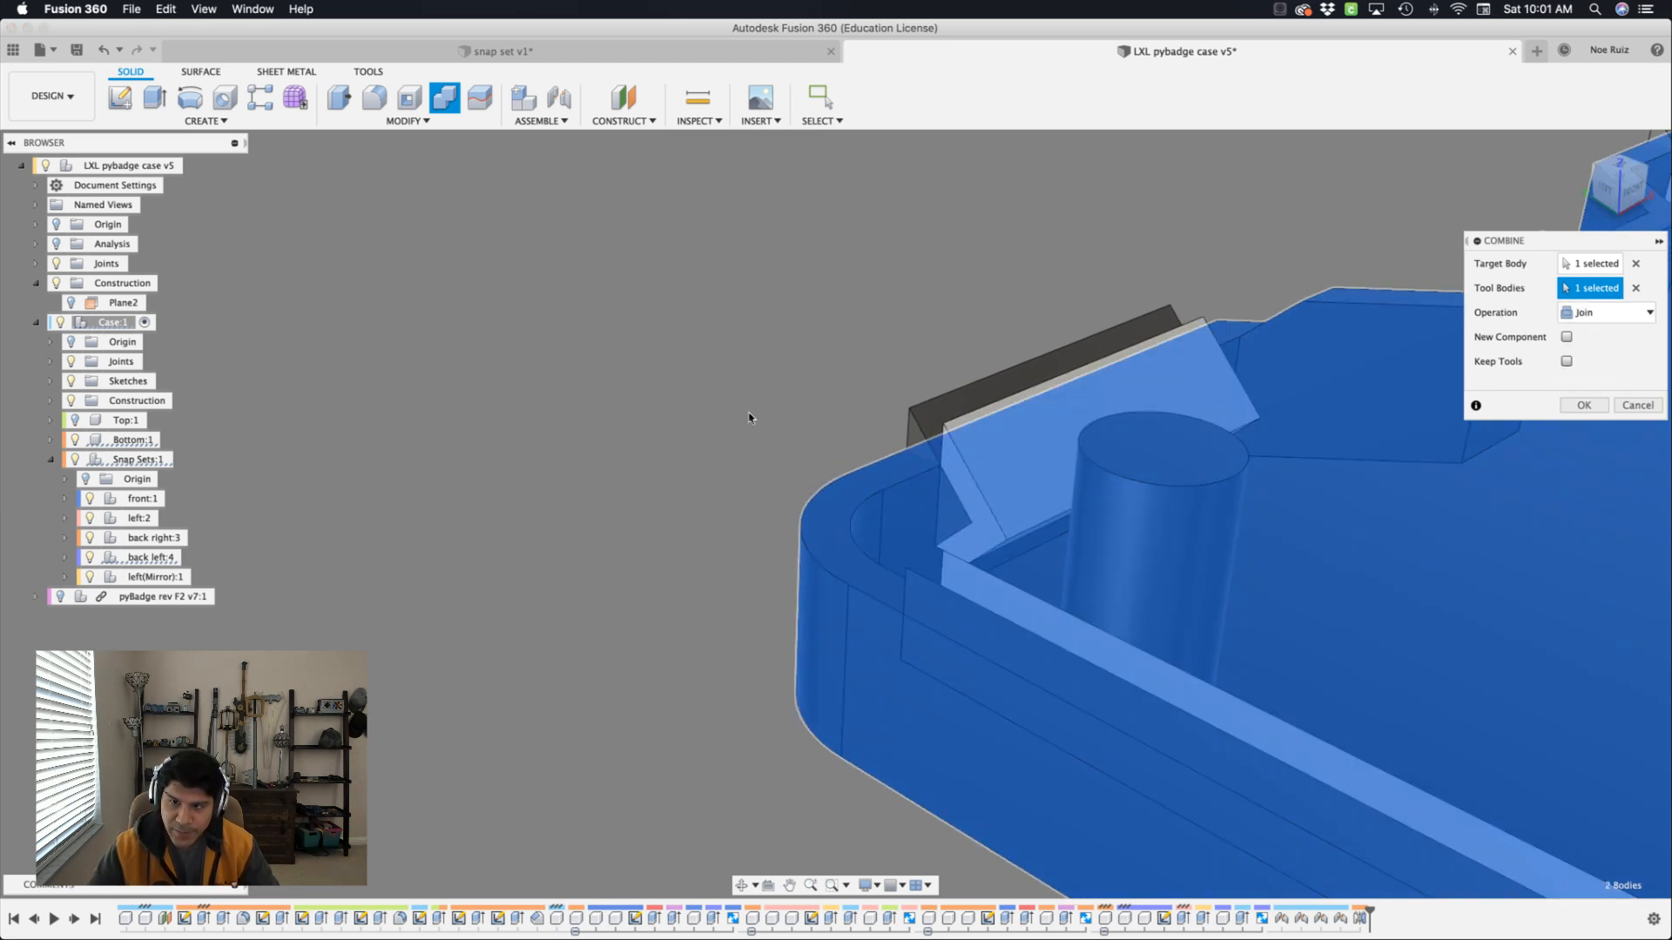
Add the matching bodies of the other four snap sets as tools and join all five to the bottom case.
middle_click_drag(750, 416, 994, 453, "shift")
scroll(1328, 451, "up", 3)
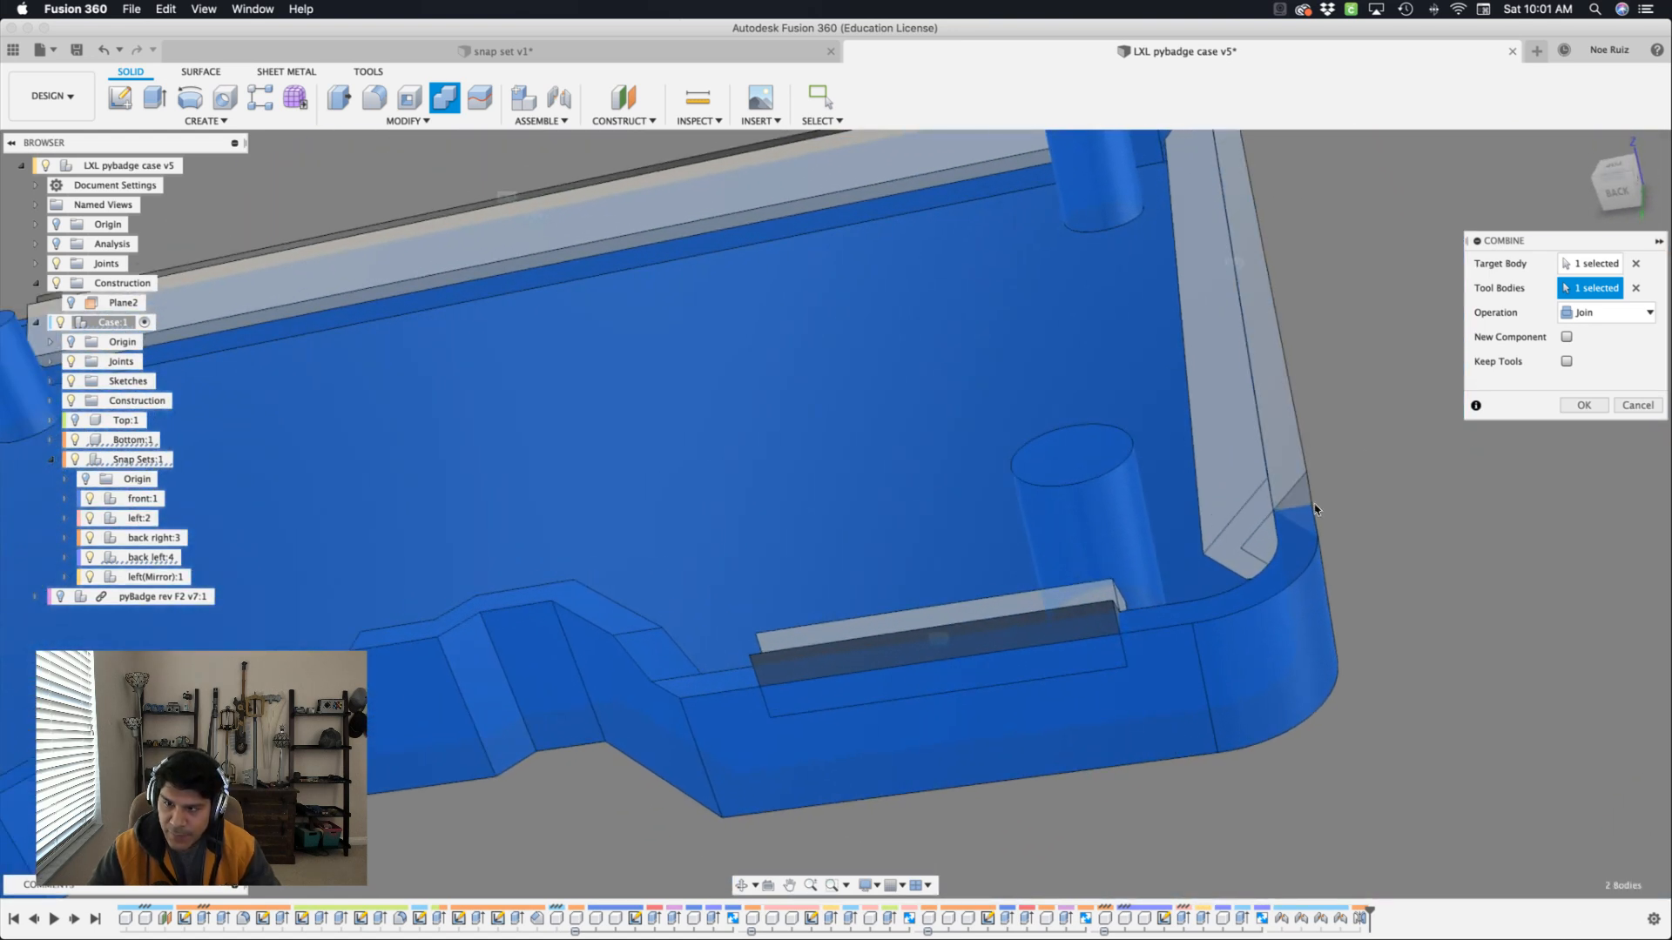
left_click(1254, 547)
middle_click_drag(1338, 558, 1169, 596, "shift")
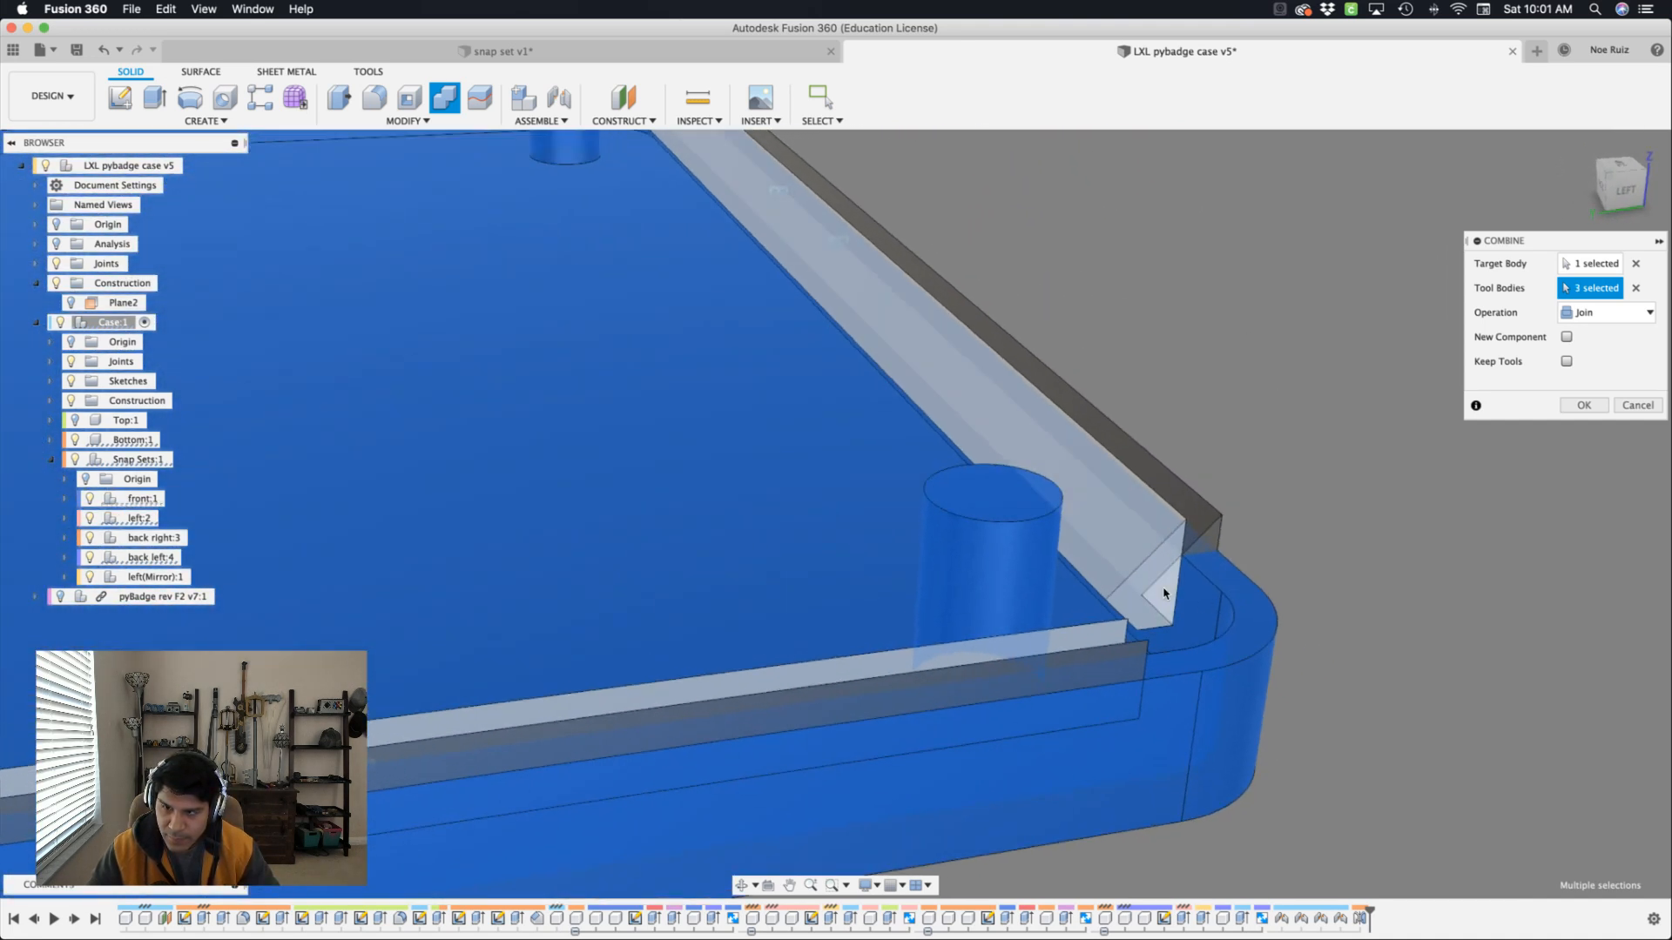
middle_click_drag(1280, 474, 1235, 686, "shift")
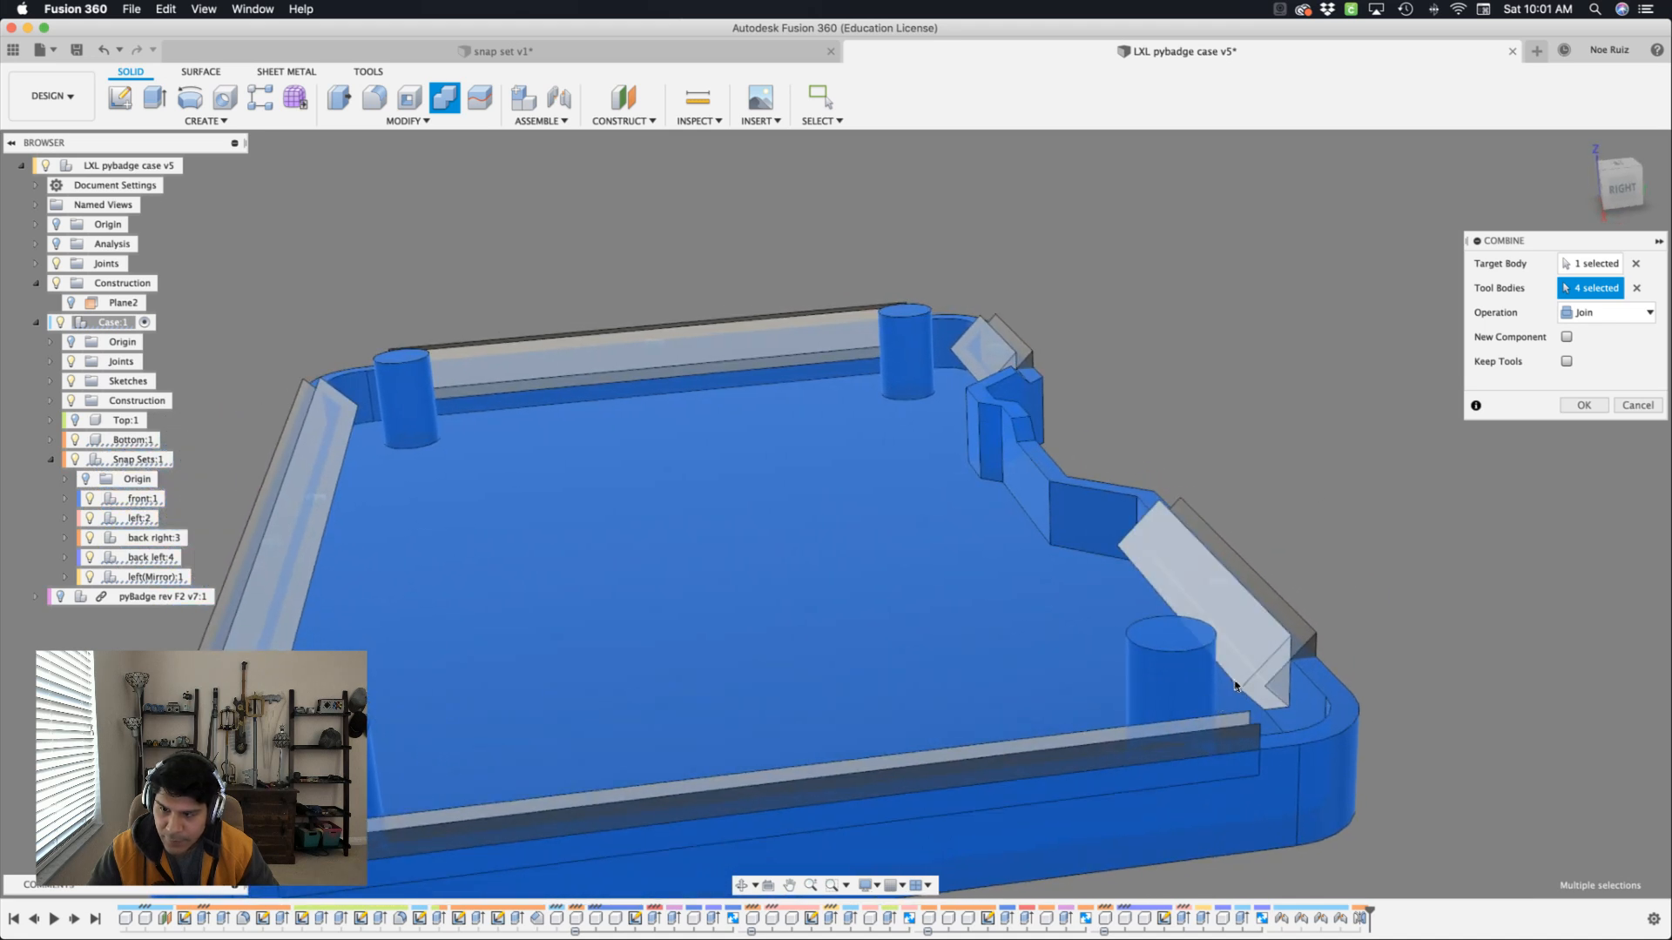
left_click(1277, 688)
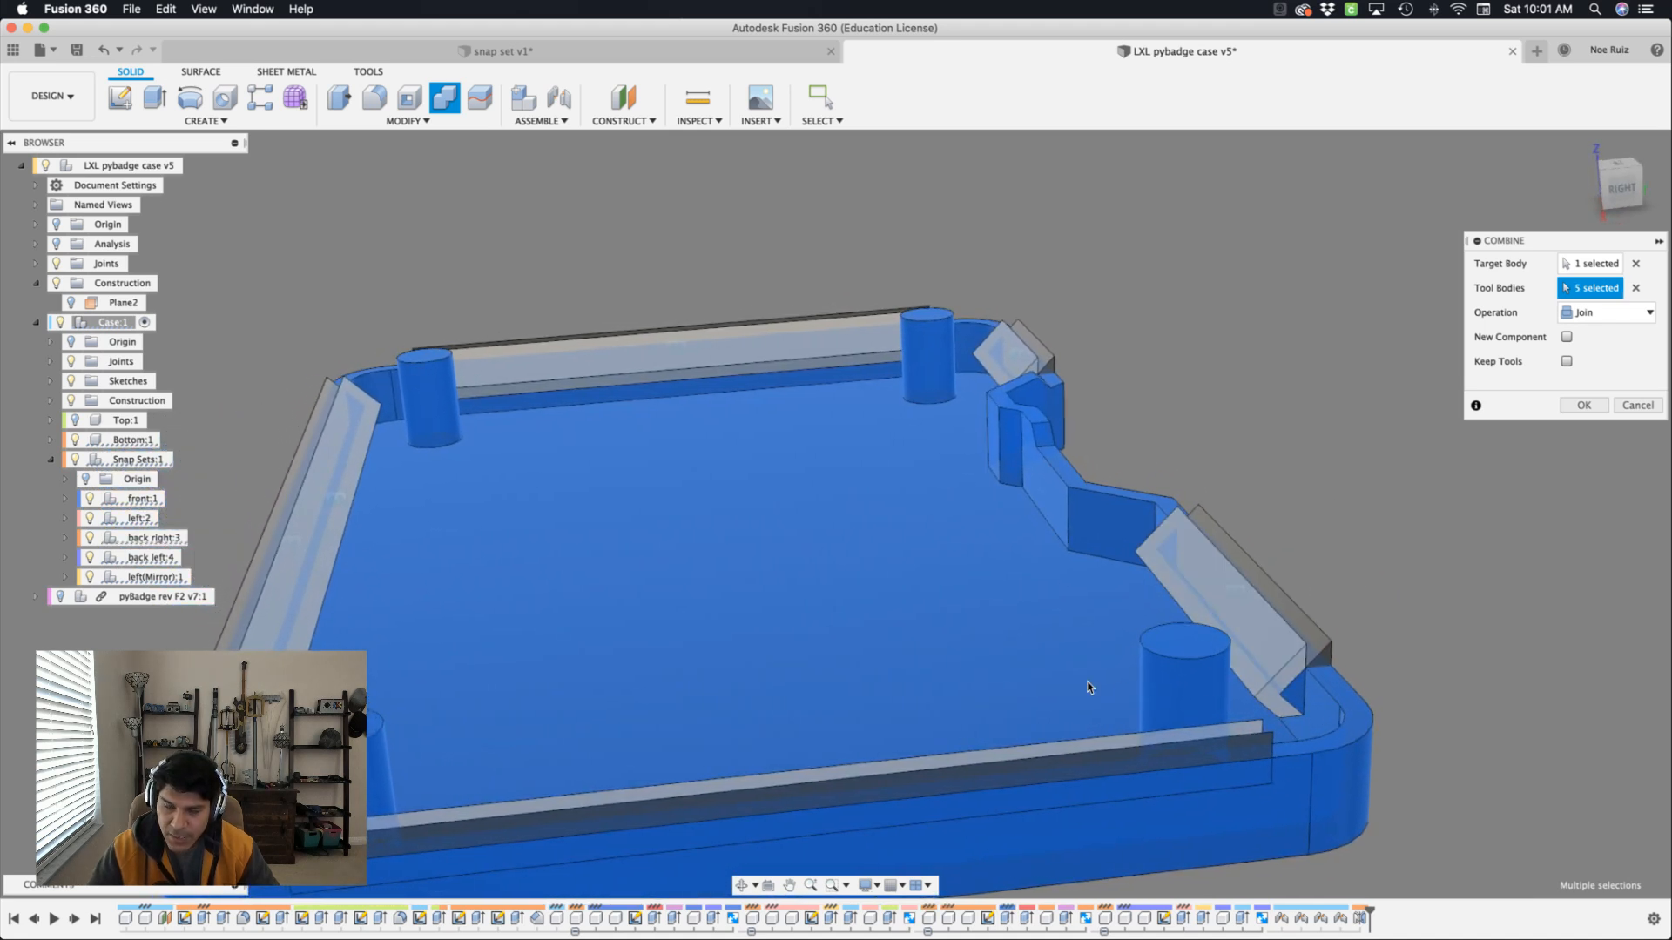
scroll(879, 494, "down", 6)
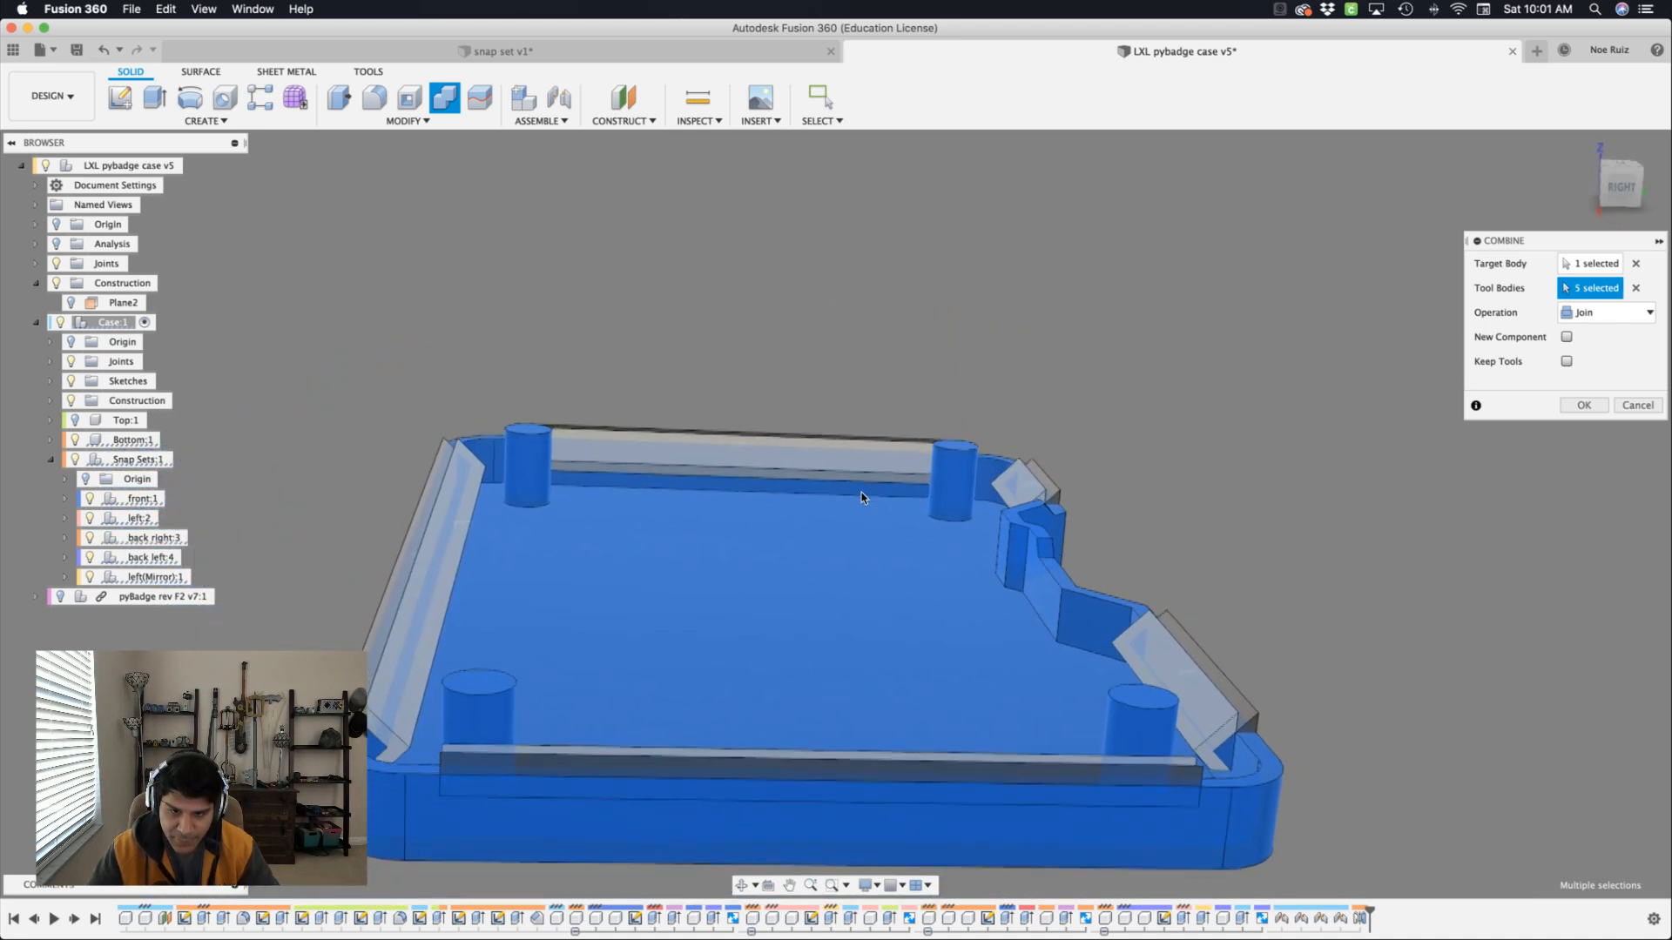
middle_click_drag(819, 506, 434, 573, "shift")
key("Return")
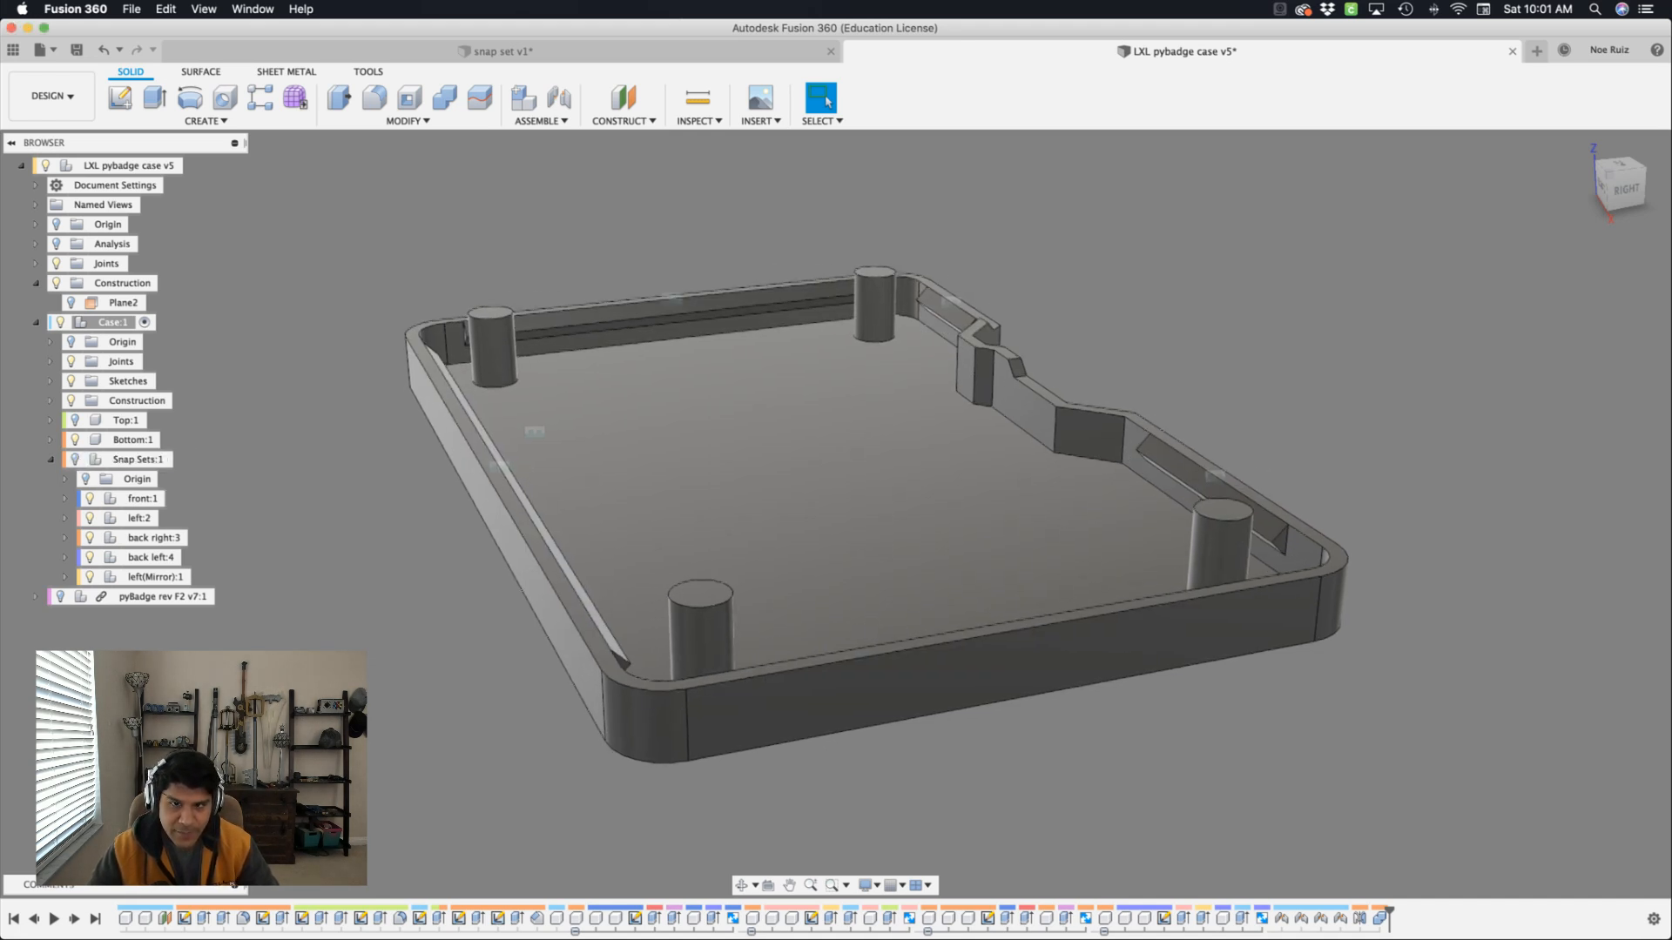
Hide the bottom case, and show the top case together with the snap sets.
middle_click_drag(749, 487, 1142, 579, "shift")
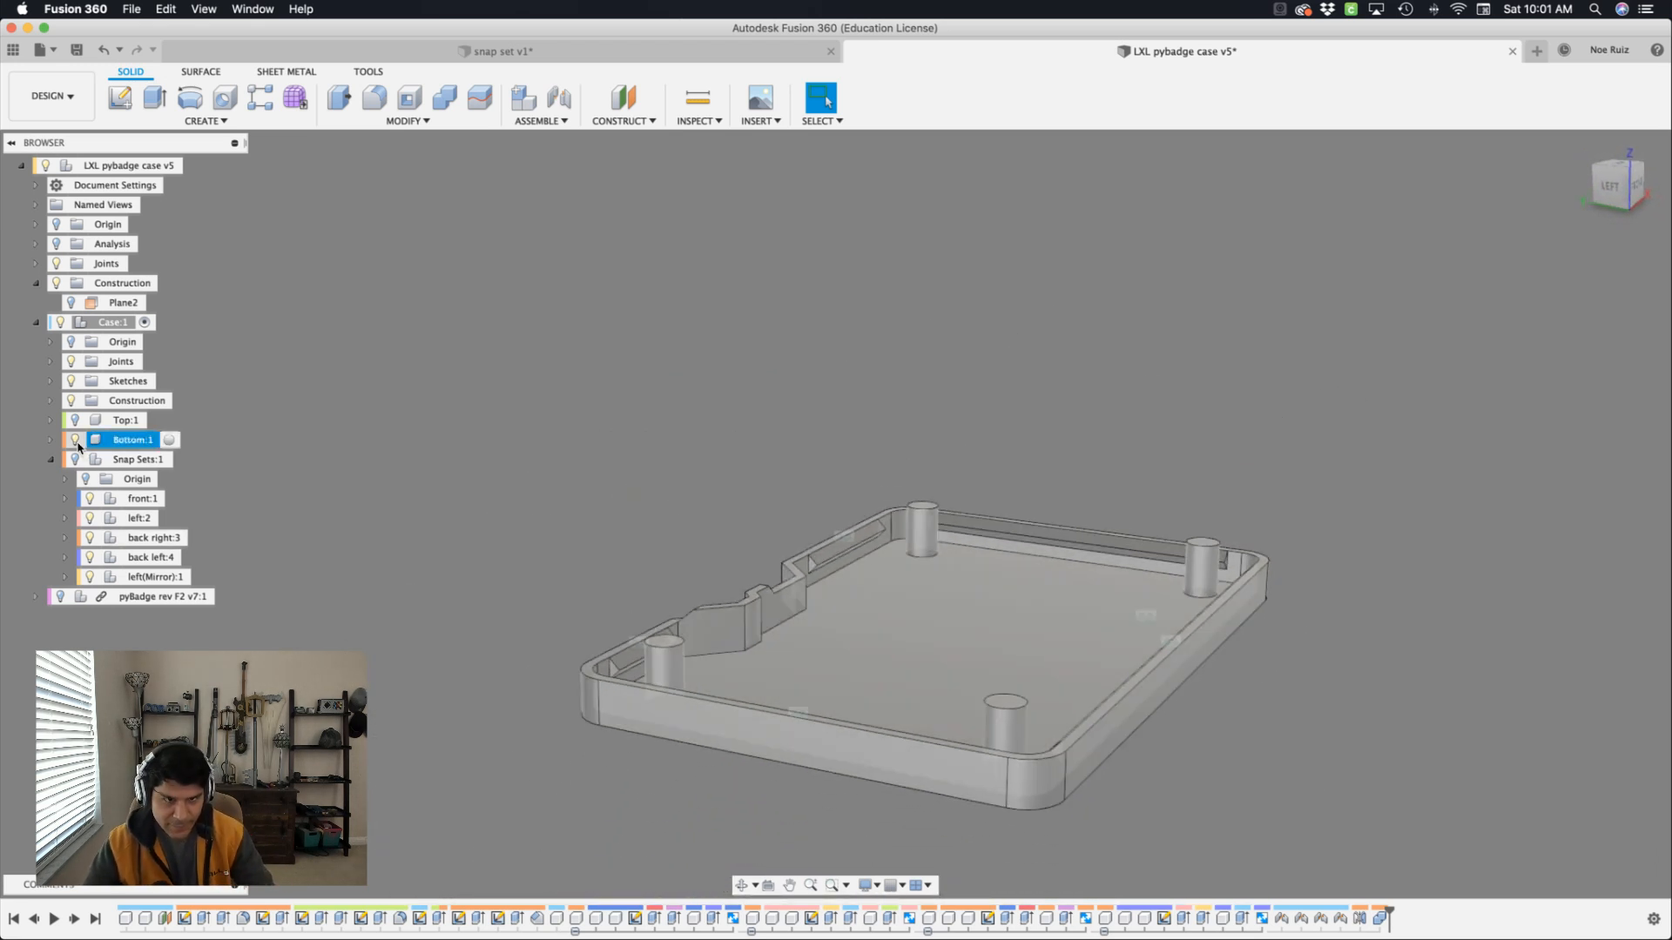
left_click(75, 439)
left_click(75, 420)
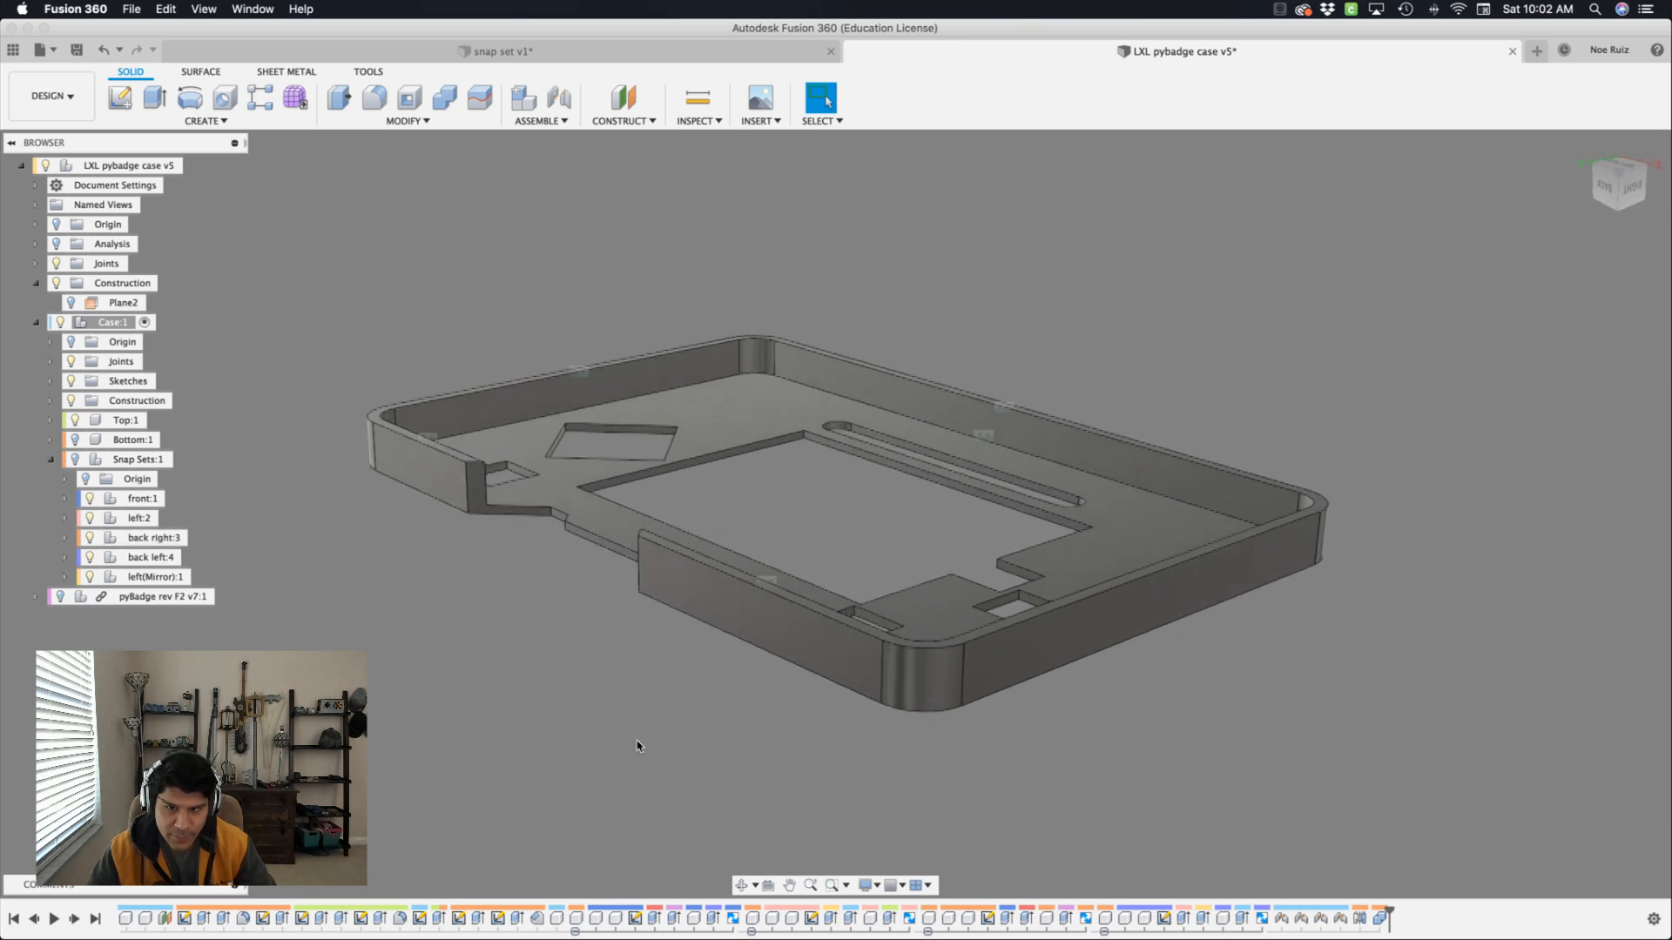
left_click(83, 479)
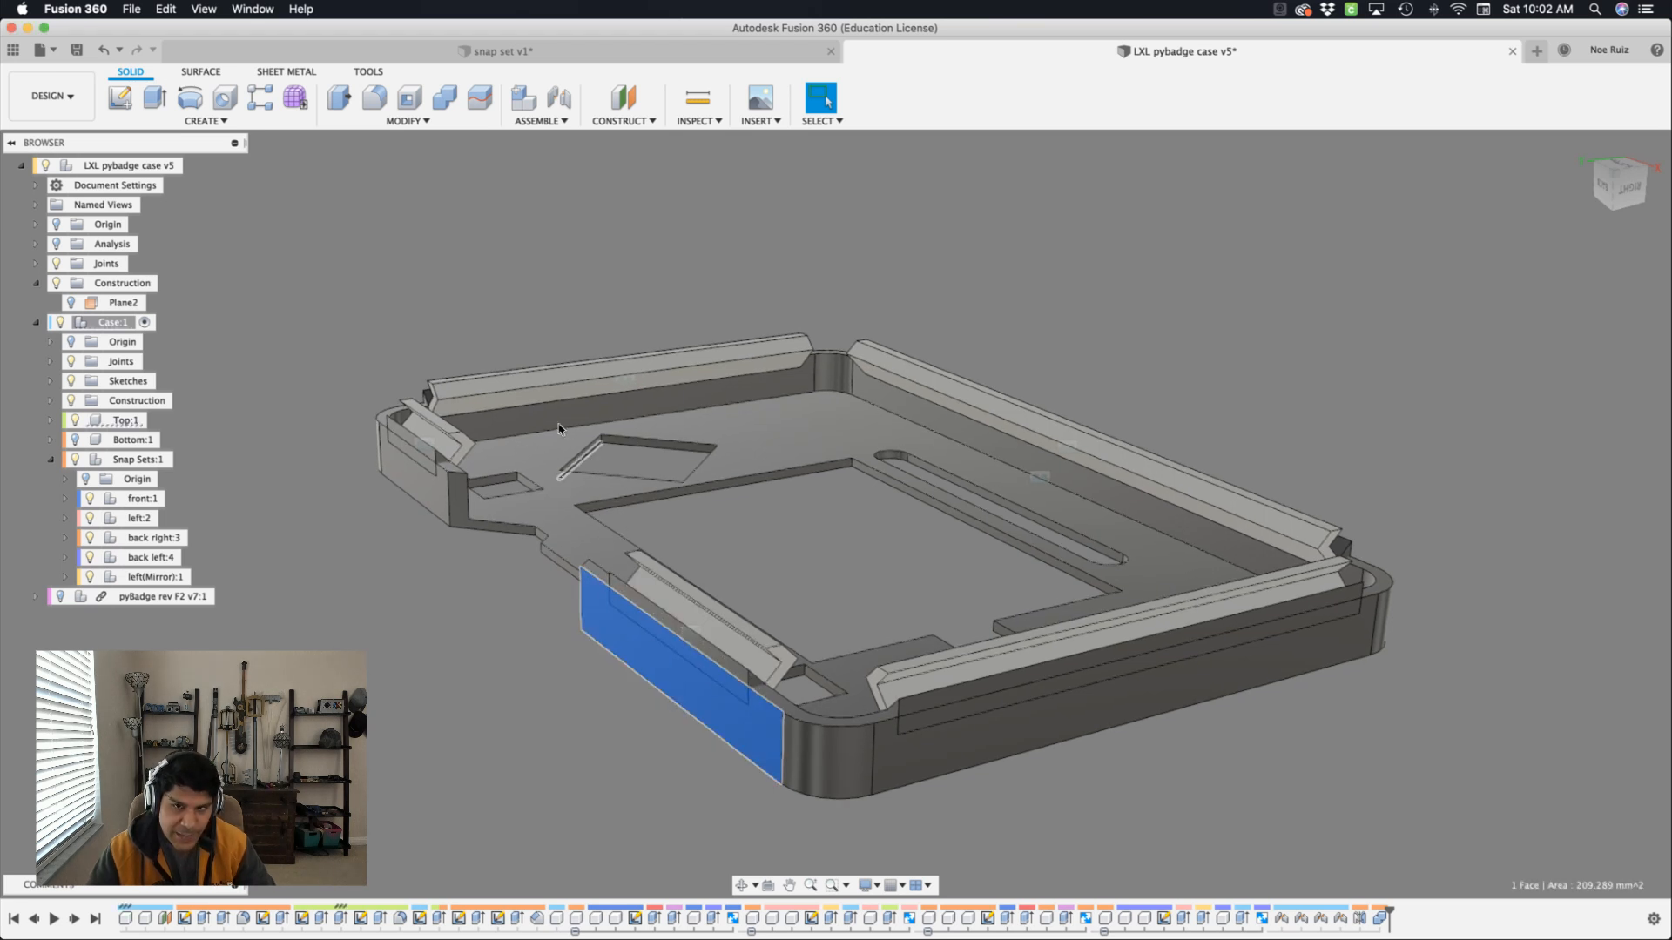
left_click(455, 719)
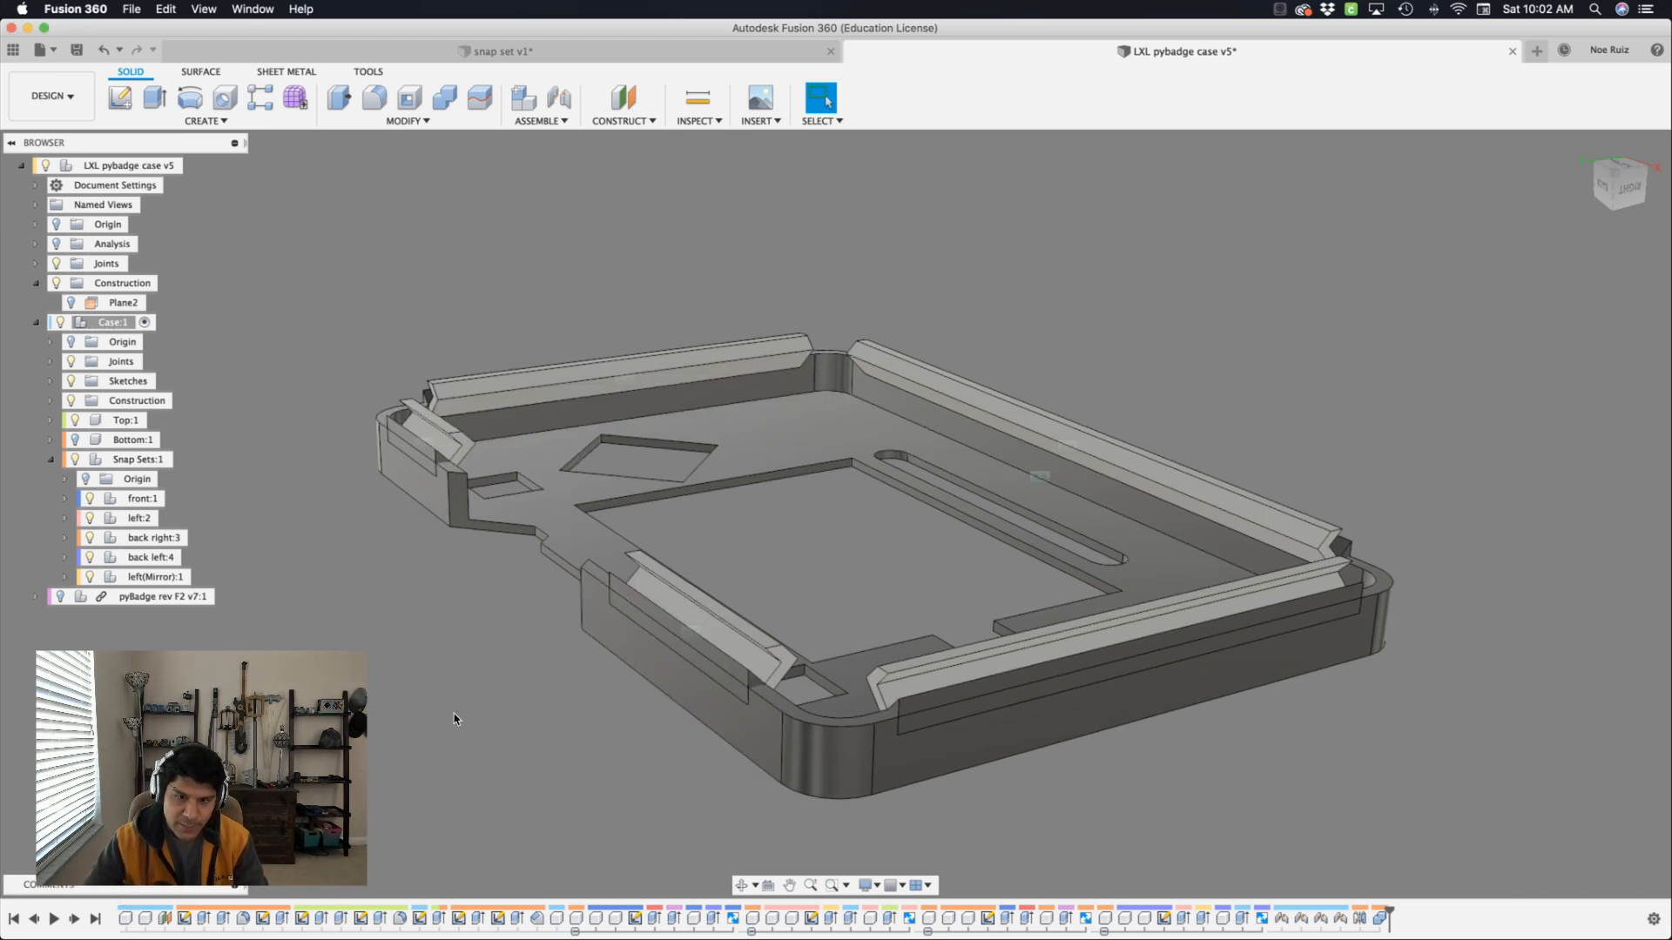
Combine the top case as target body with the matching bodies of all five snap sets as tools, using Join.
key("s")
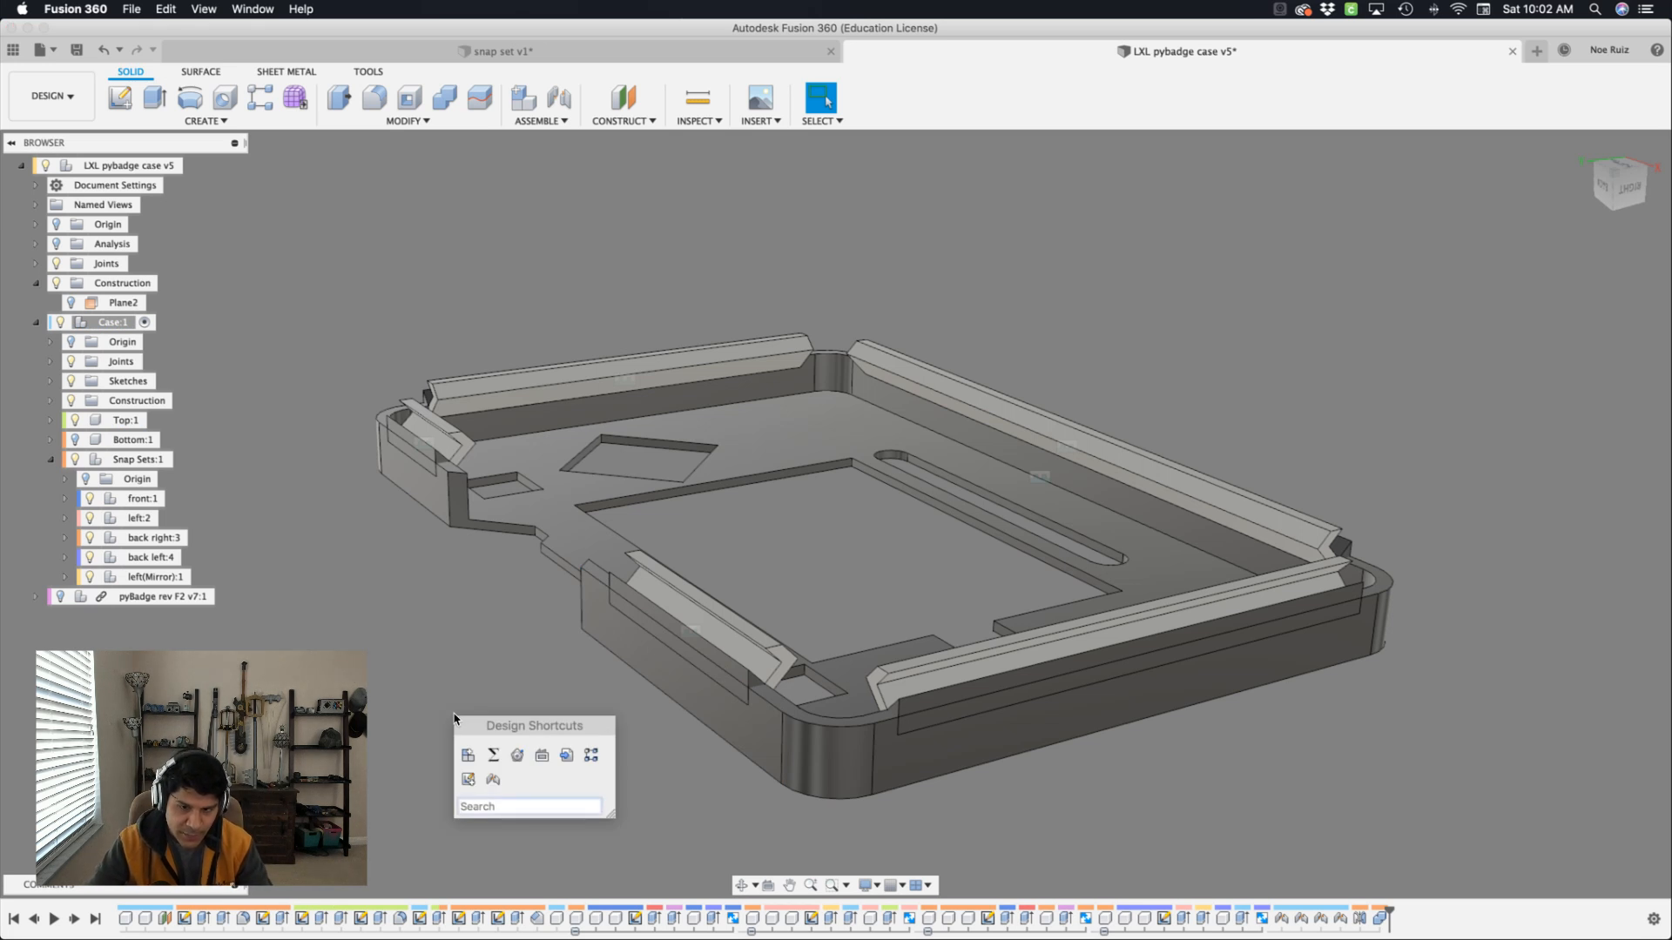
type("com")
key("Return")
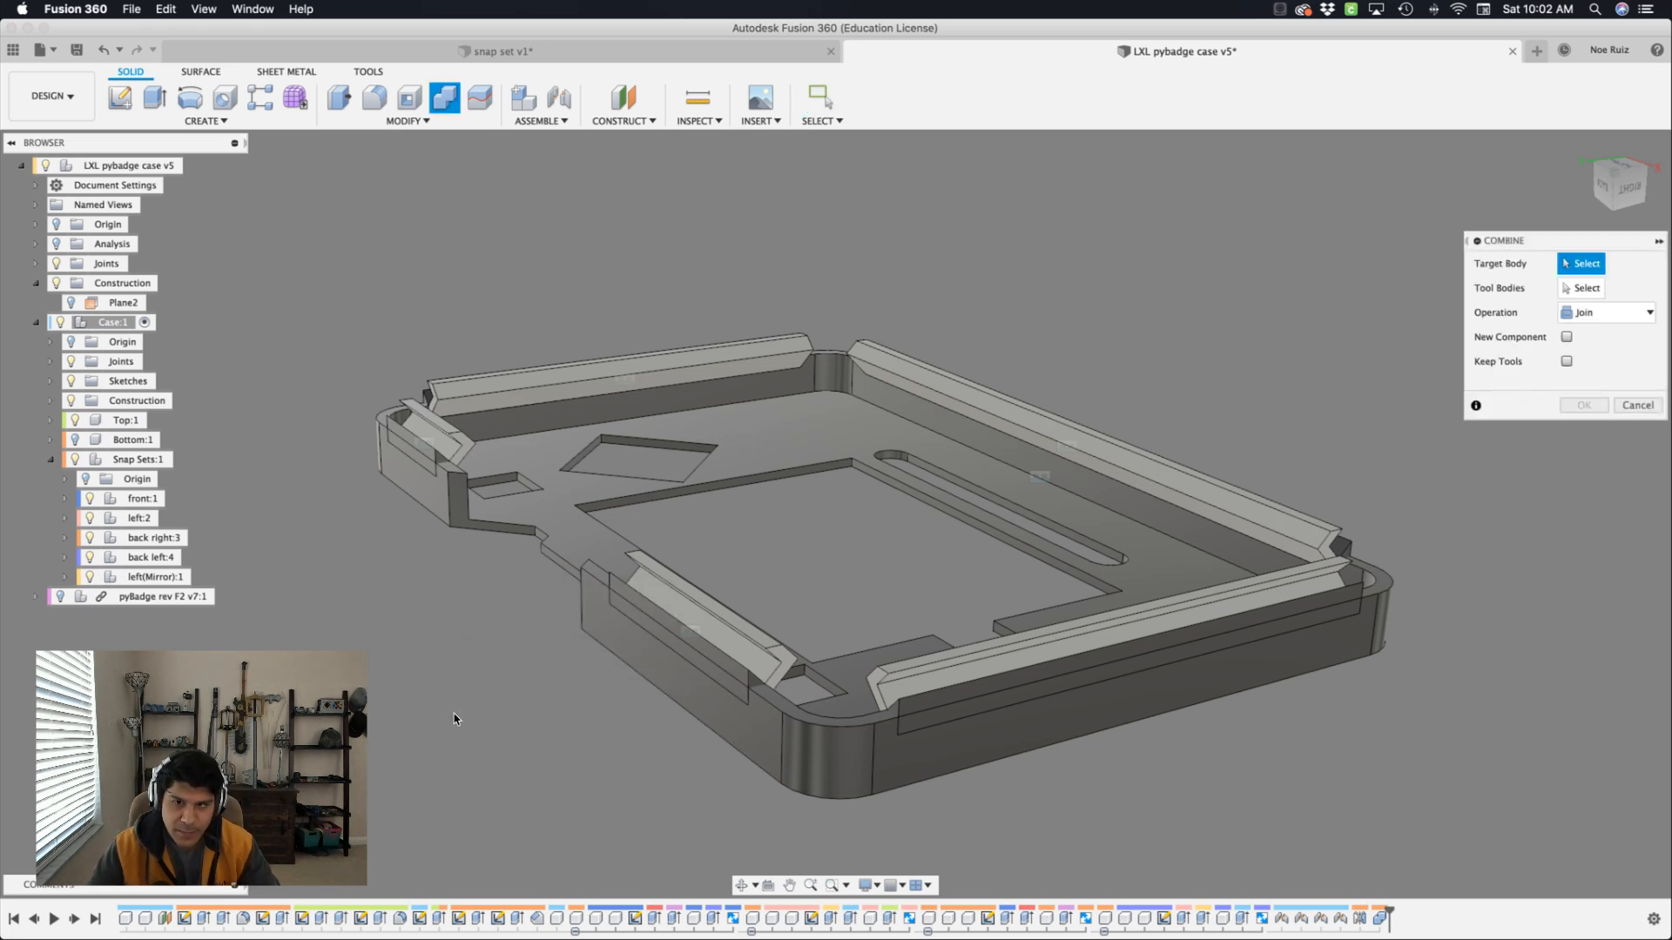
left_click(774, 421)
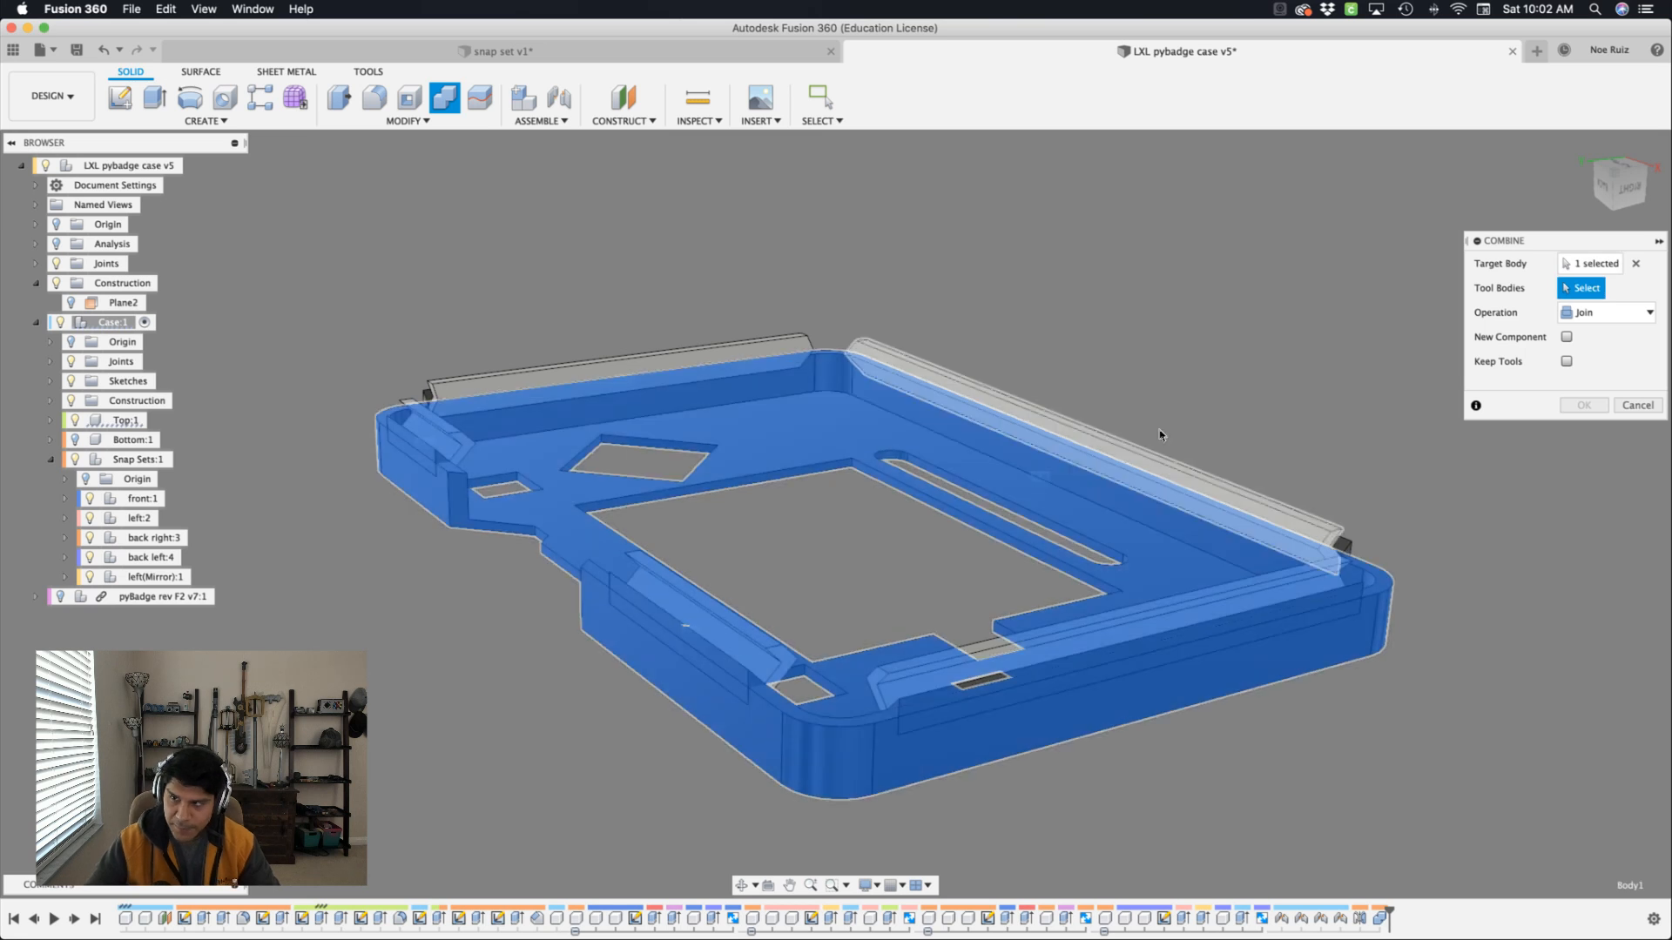
left_click(1247, 533)
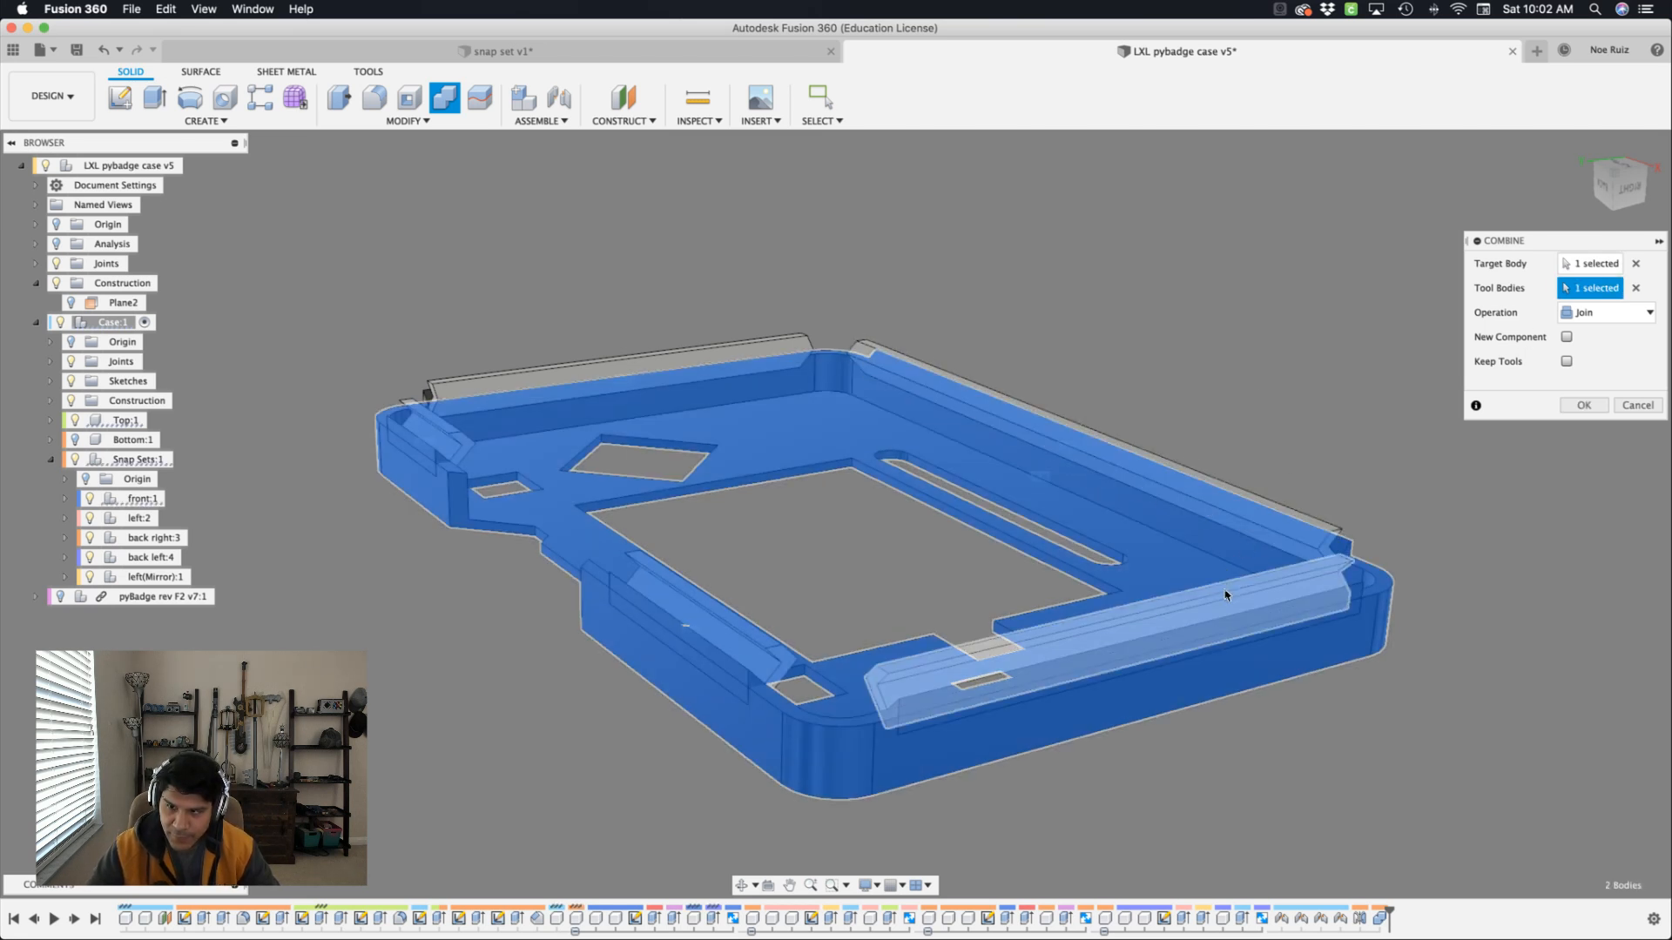
left_click(1225, 592)
left_click(720, 617)
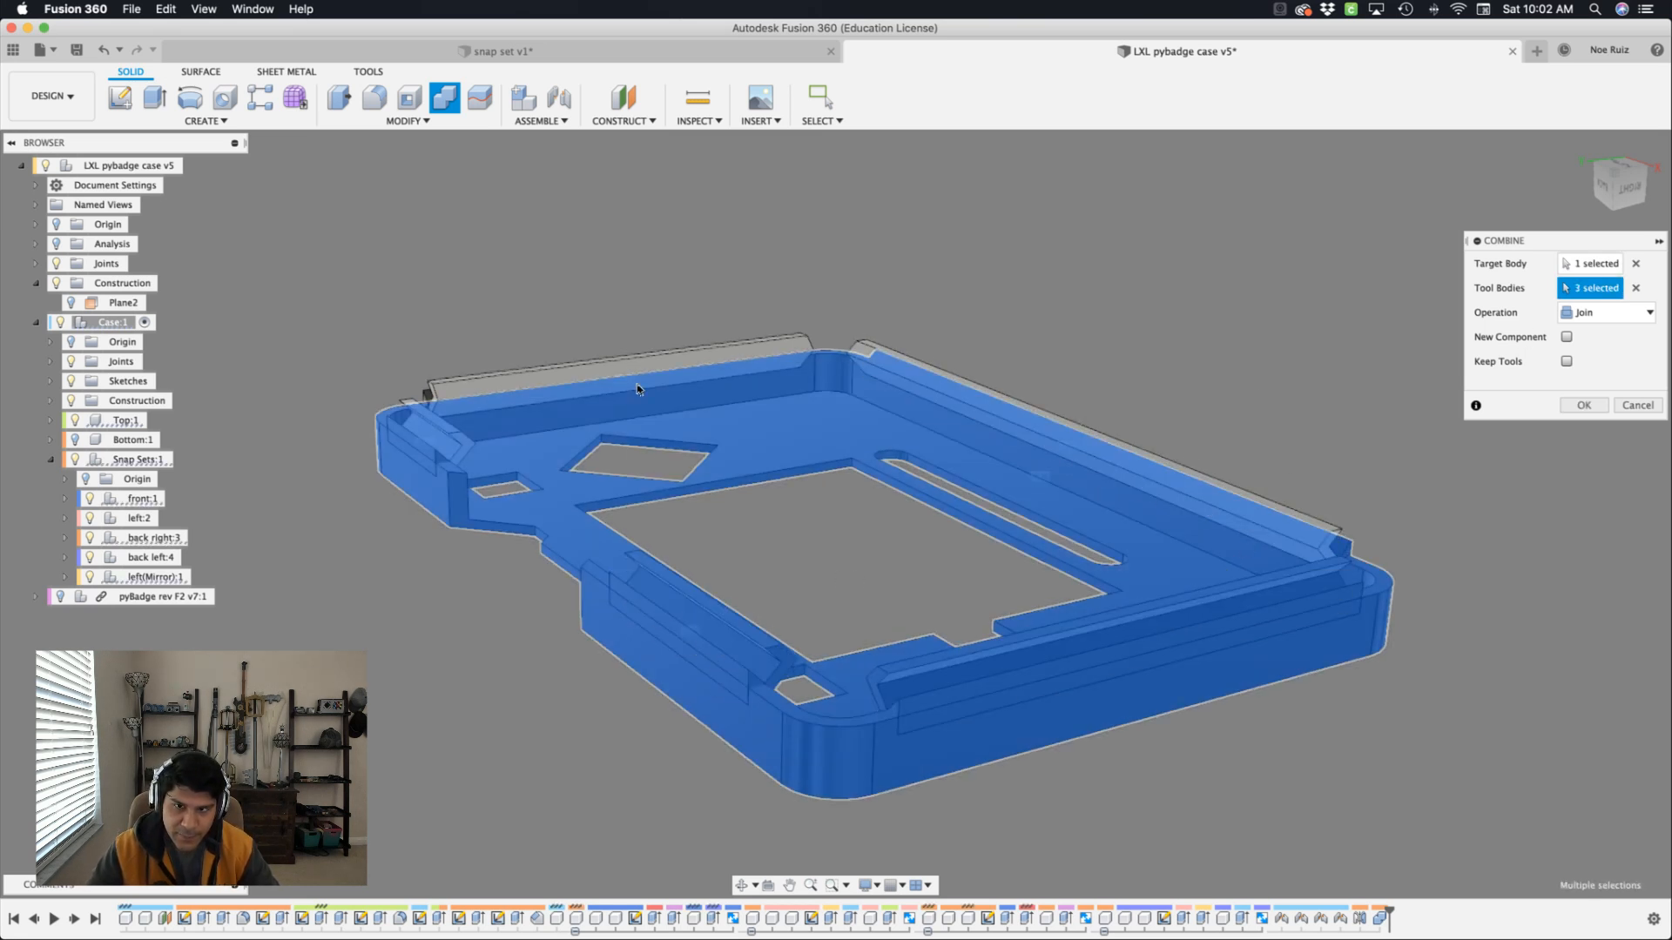
left_click(640, 375)
left_click(870, 373)
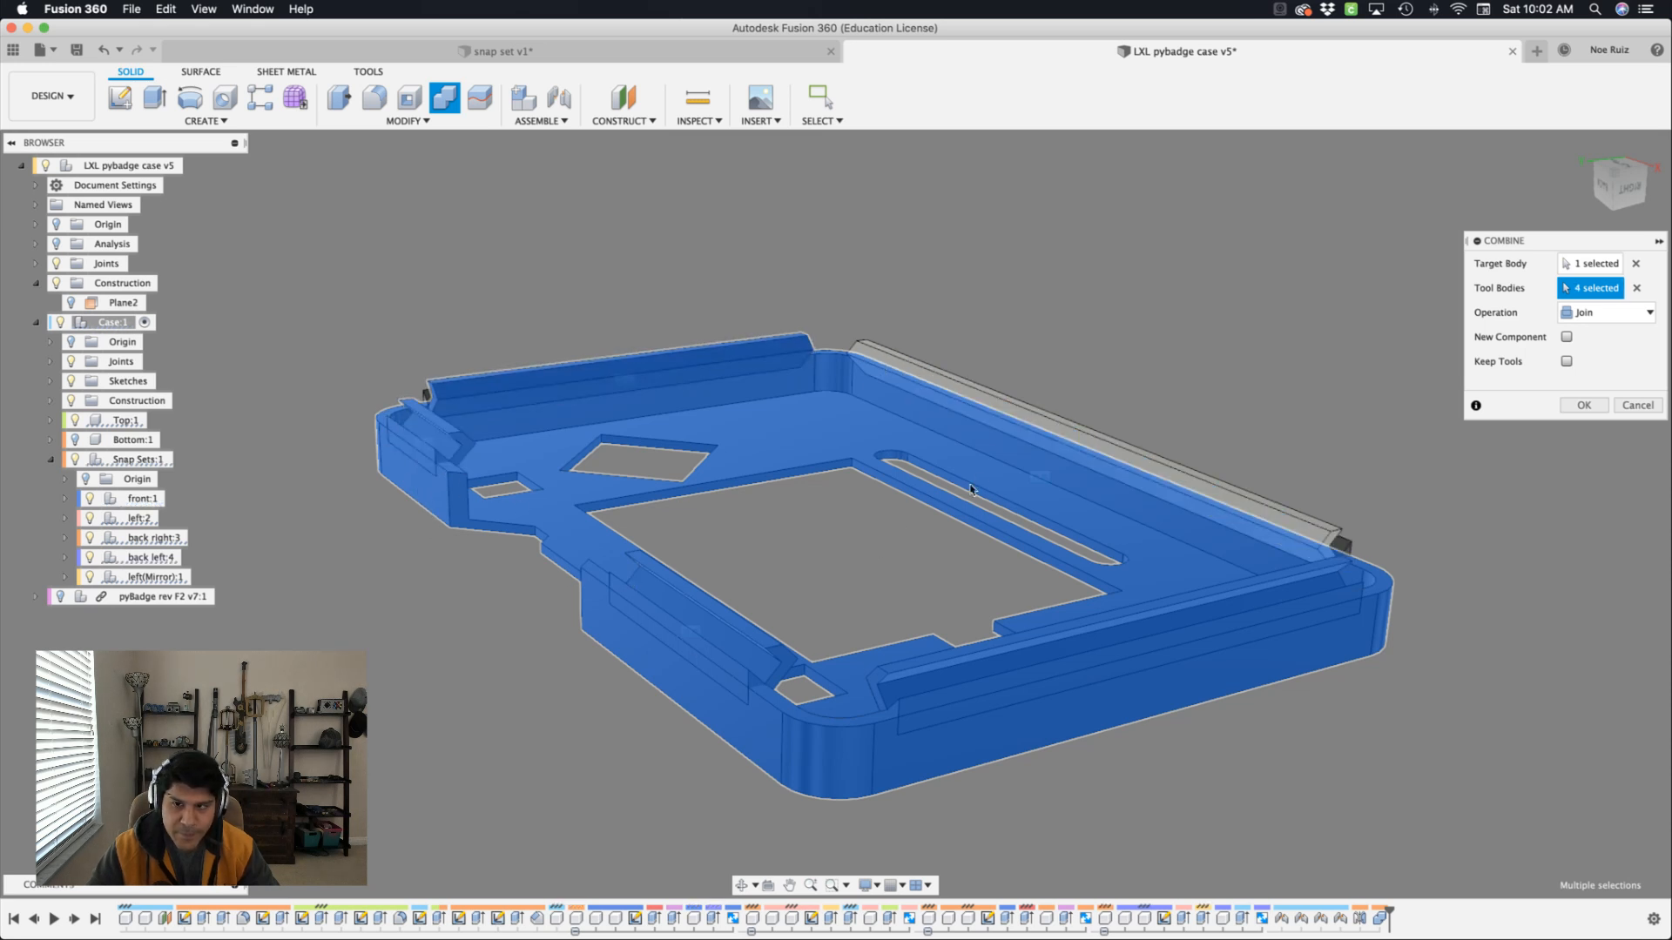
left_click(860, 364)
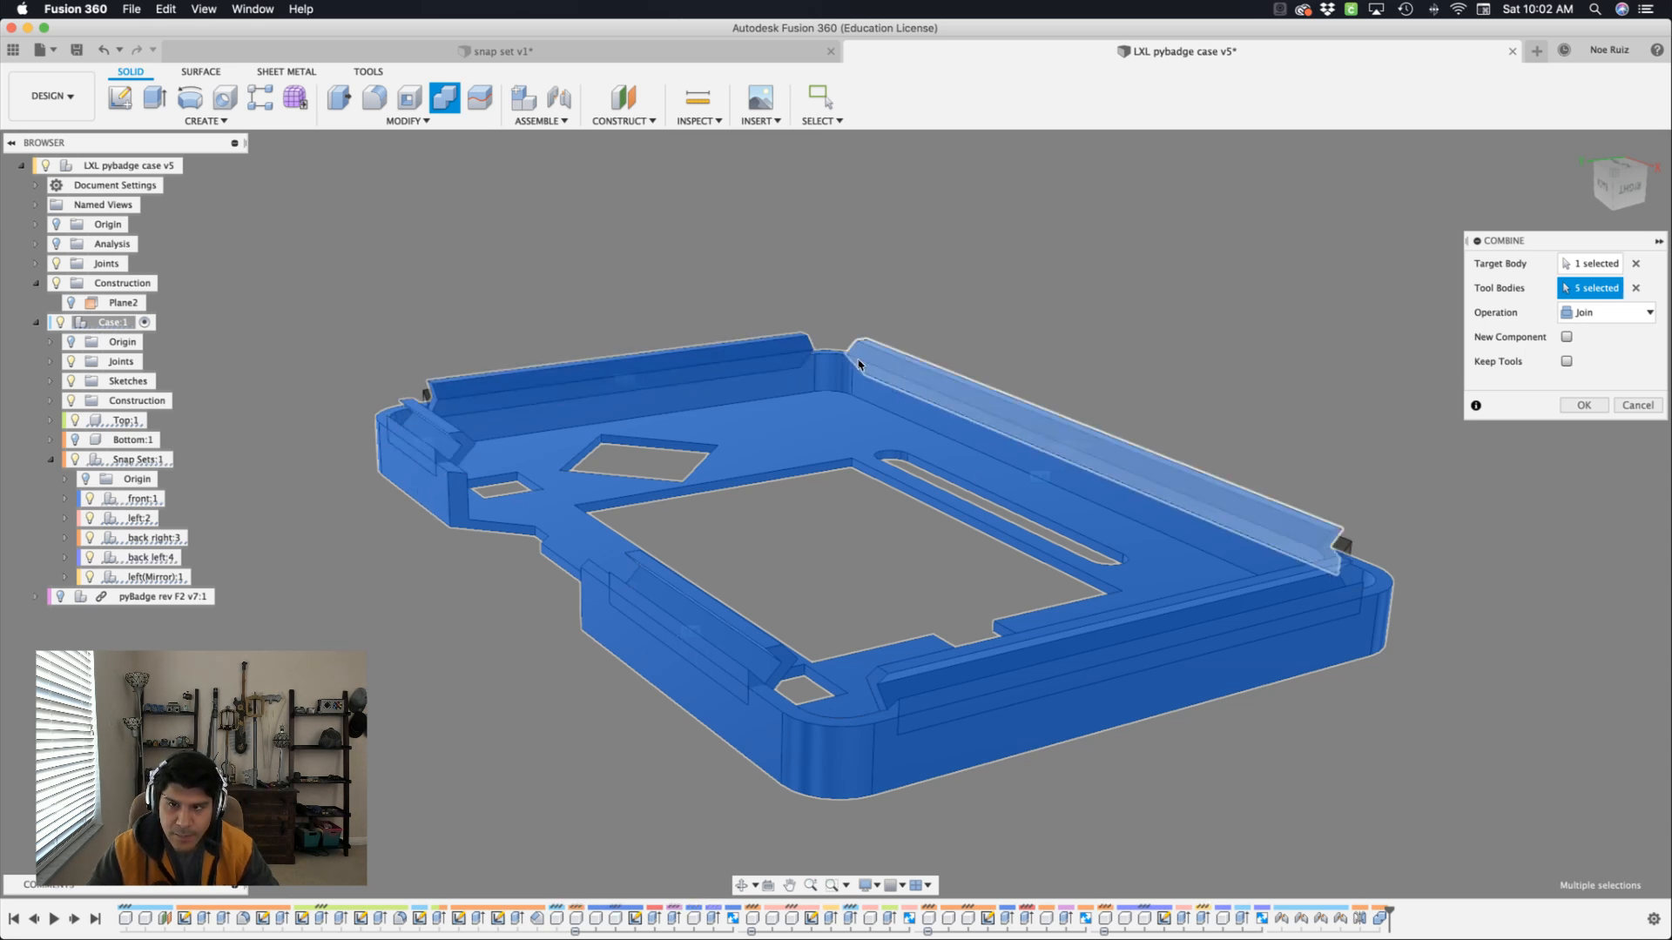
middle_click_drag(859, 364, 1172, 426, "shift")
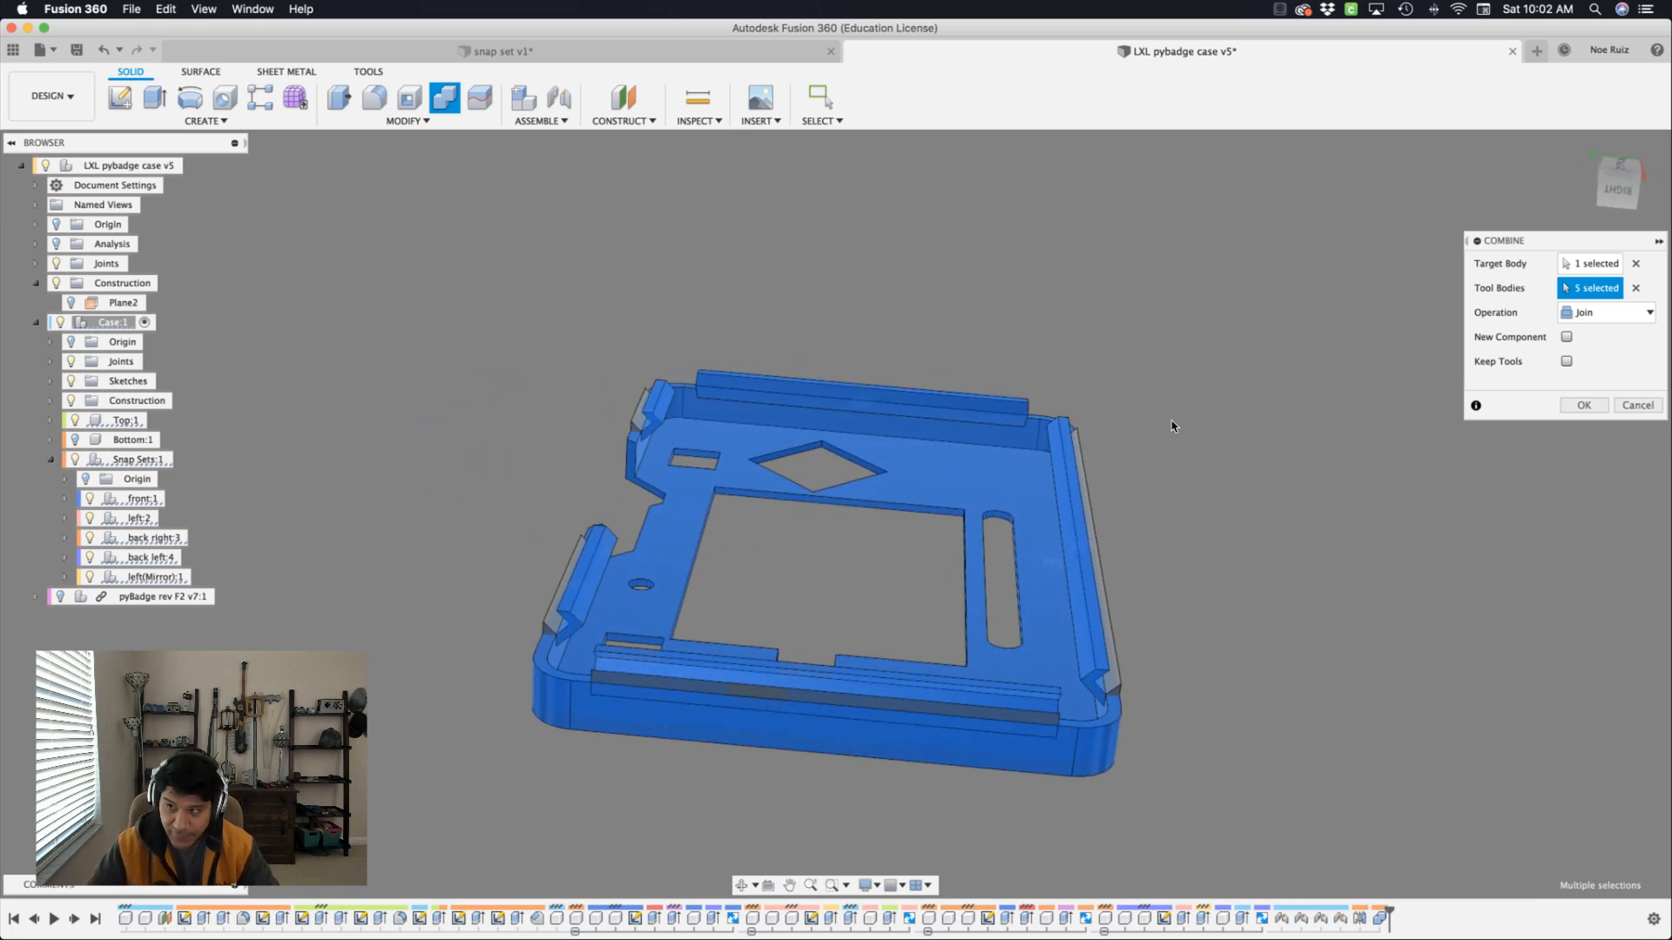
key("Return")
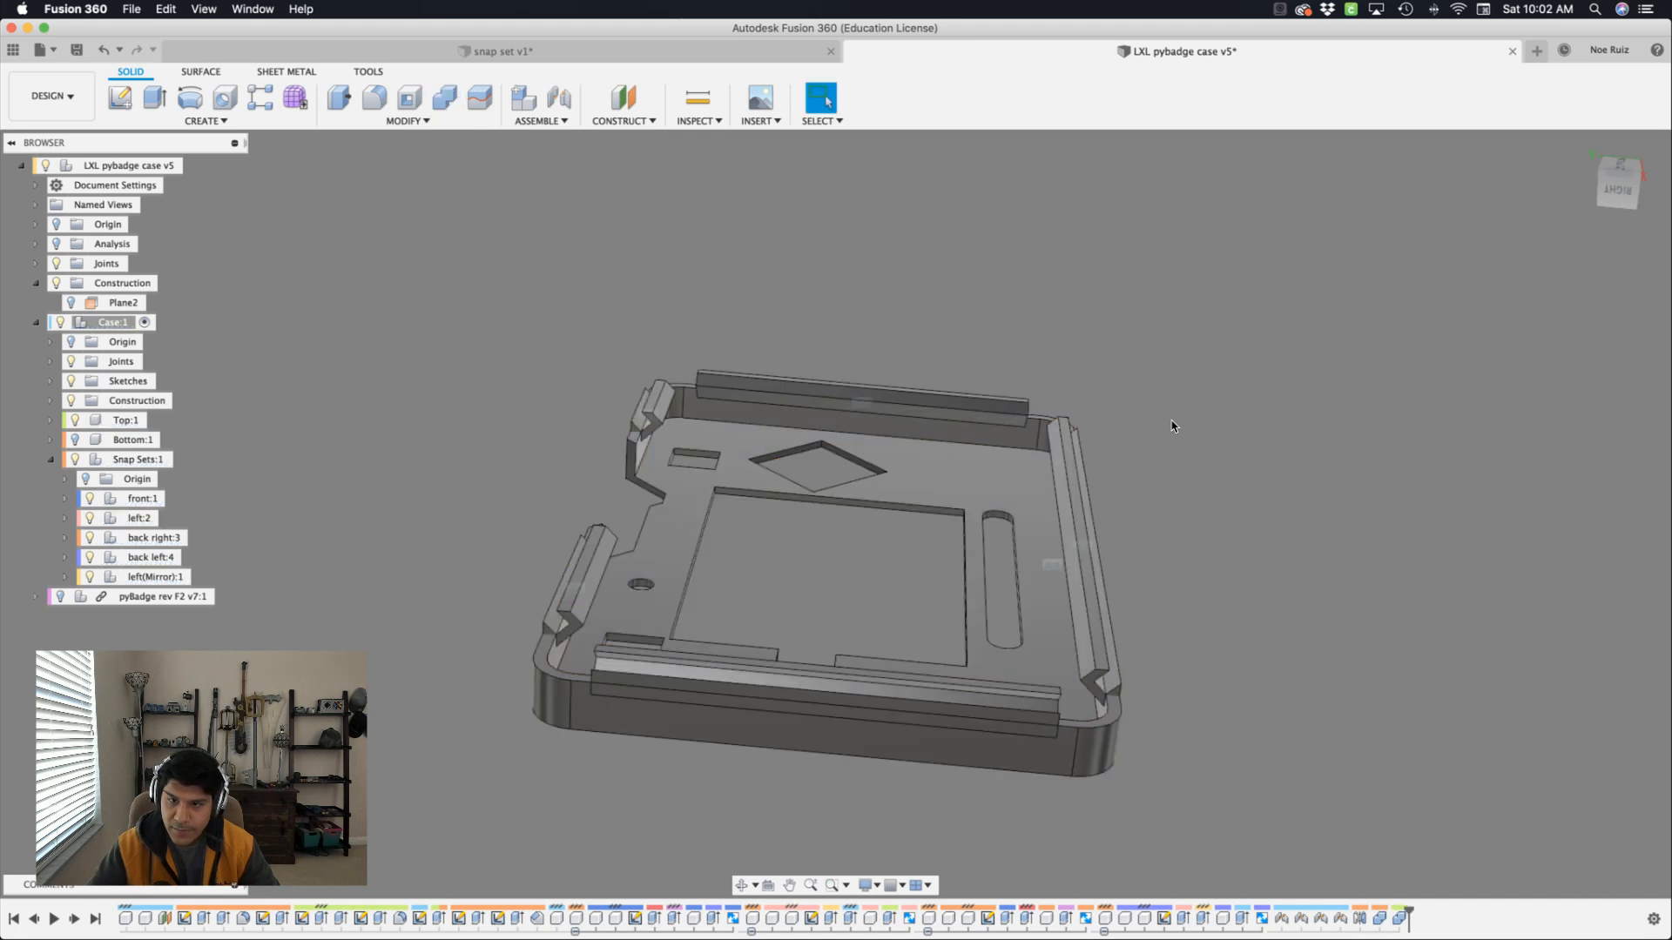
Hide the snap sets and show the bottom case together with the top case.
middle_click_drag(1173, 427, 210, 426, "shift")
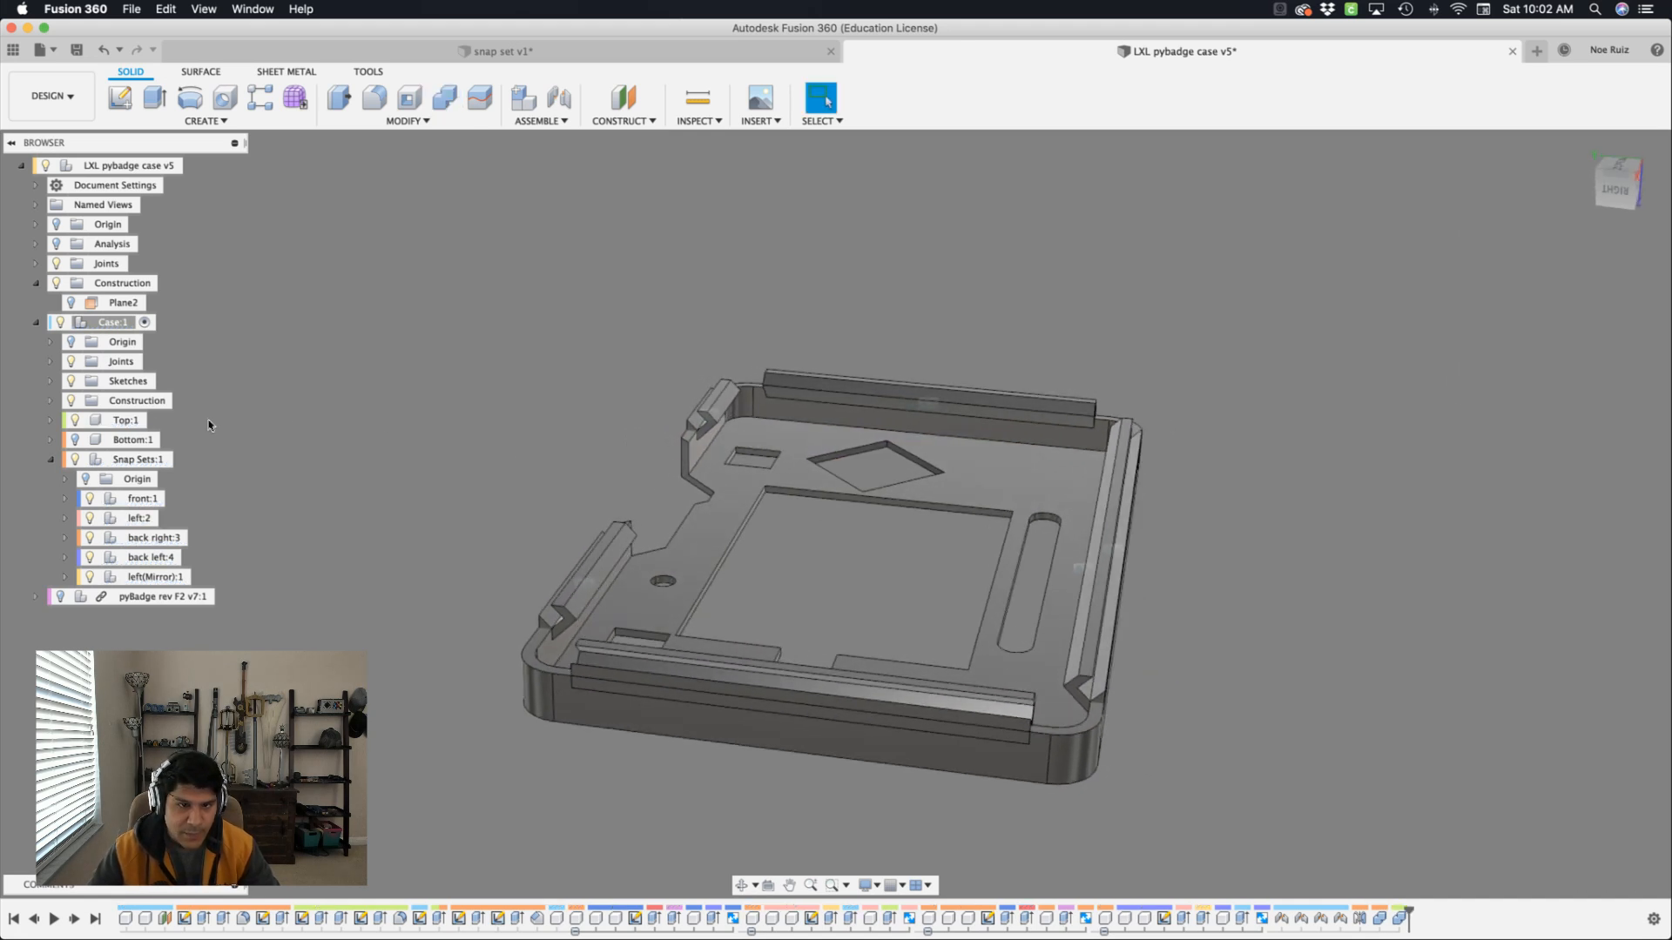
left_click(76, 459)
middle_click_drag(166, 480, 341, 497, "shift")
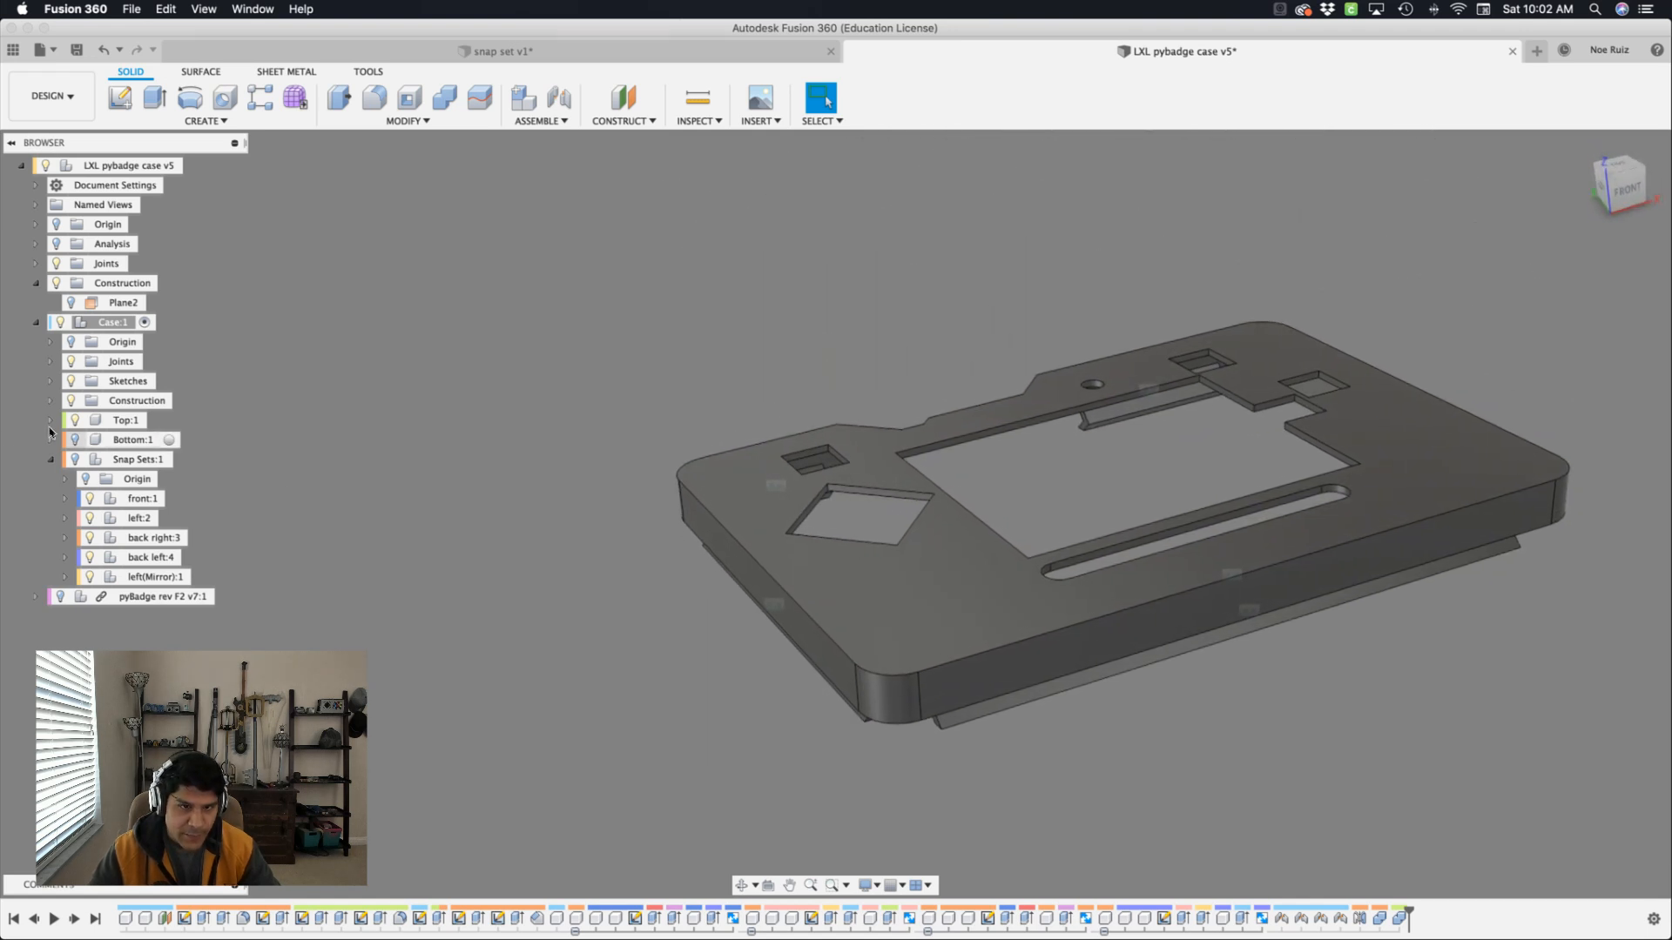
left_click(75, 440)
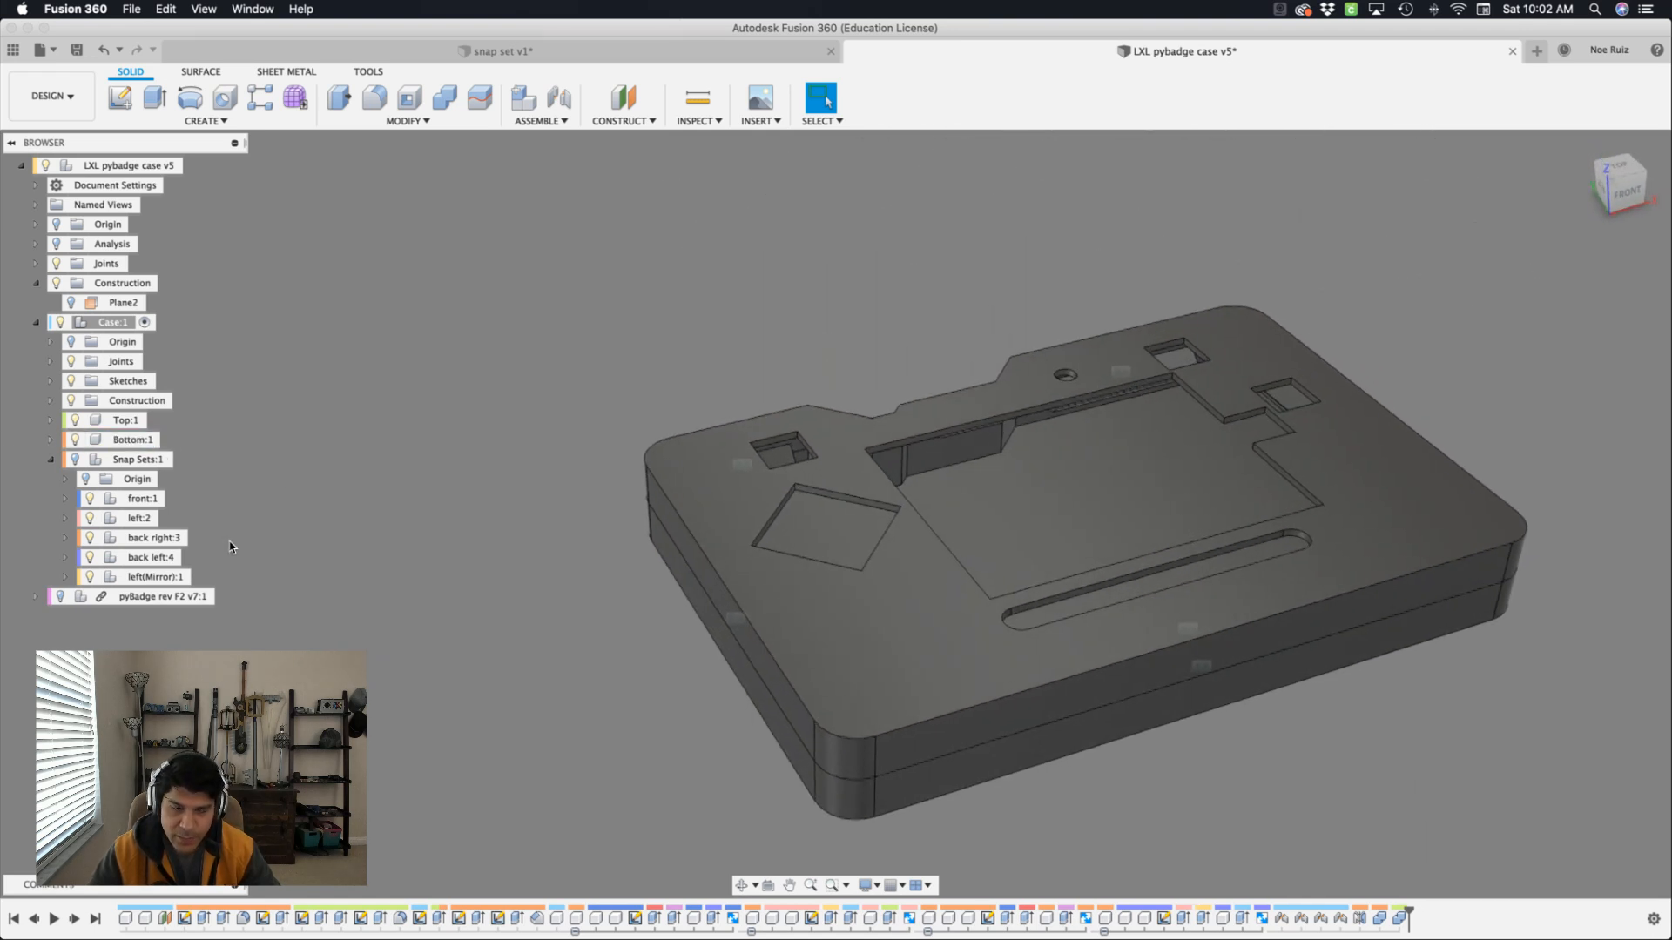
Show the snap sets again and inspect where they overlap the side walls of the closed case.
left_click(76, 460)
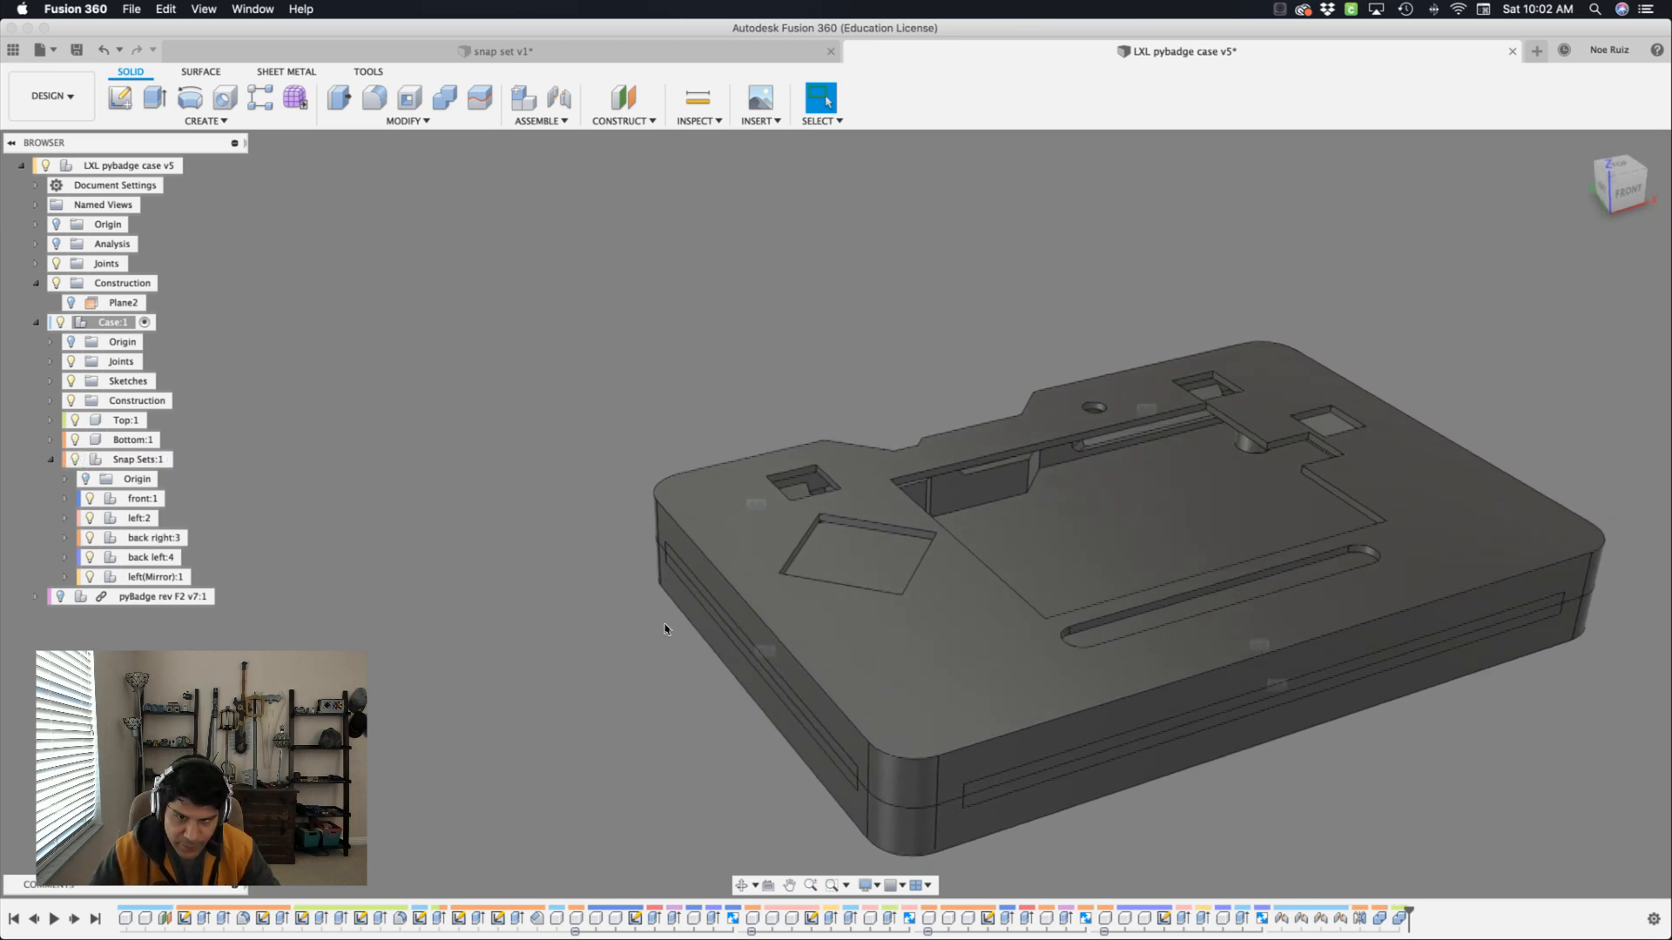
scroll(688, 600, "up", 5)
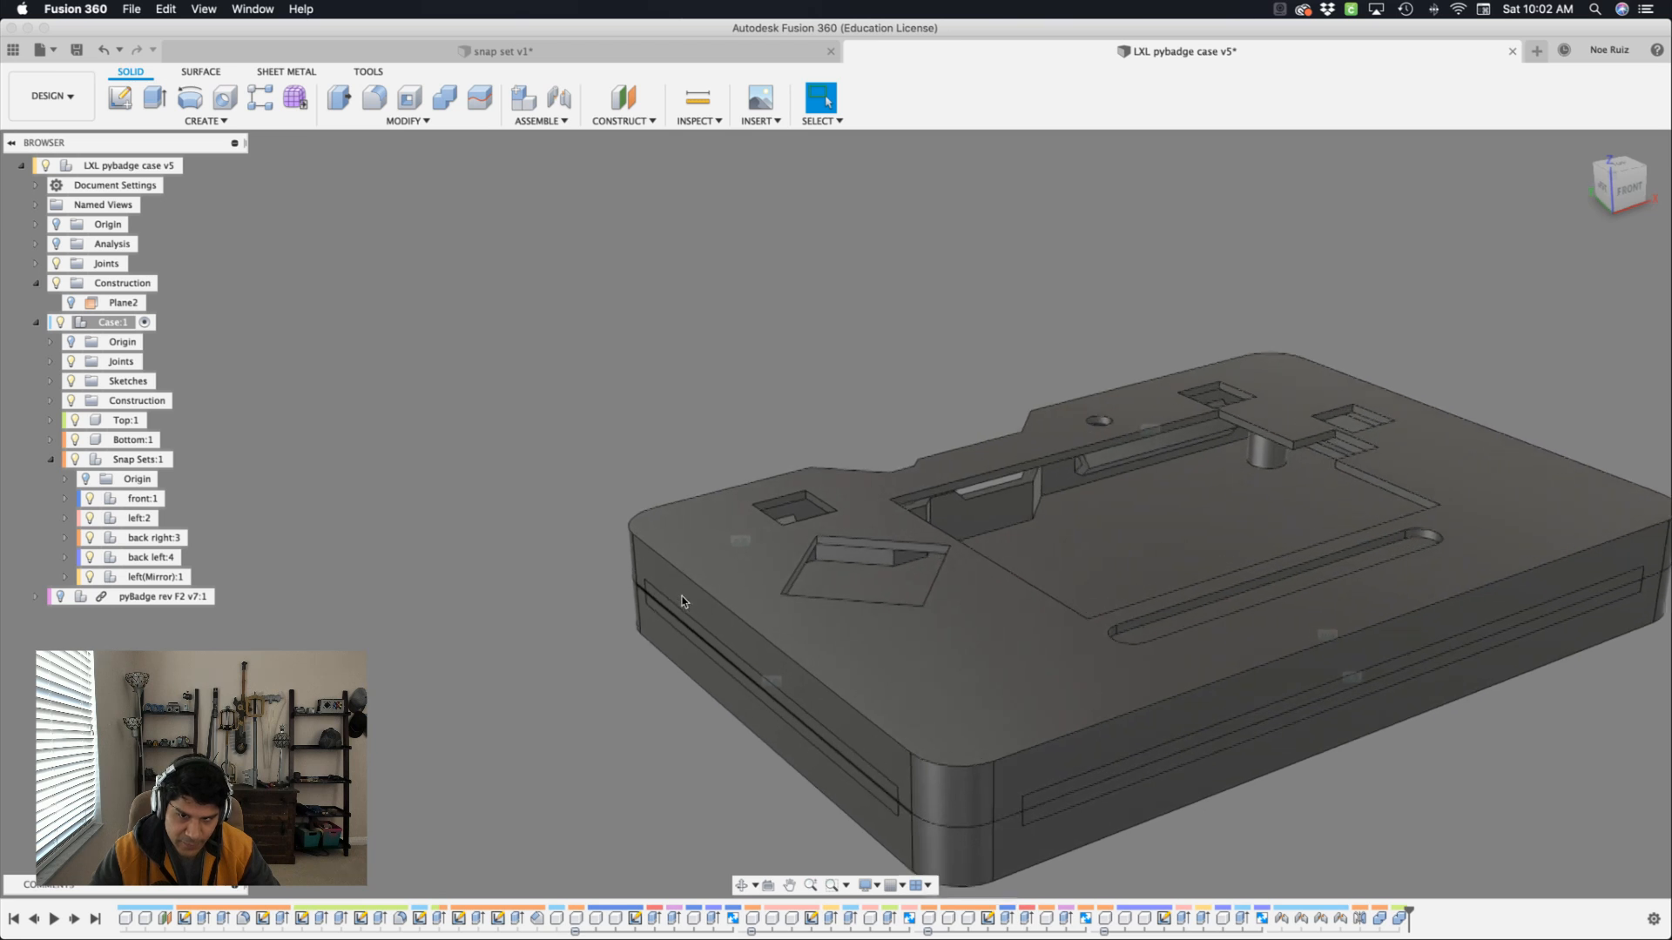
scroll(649, 624, "down", 2)
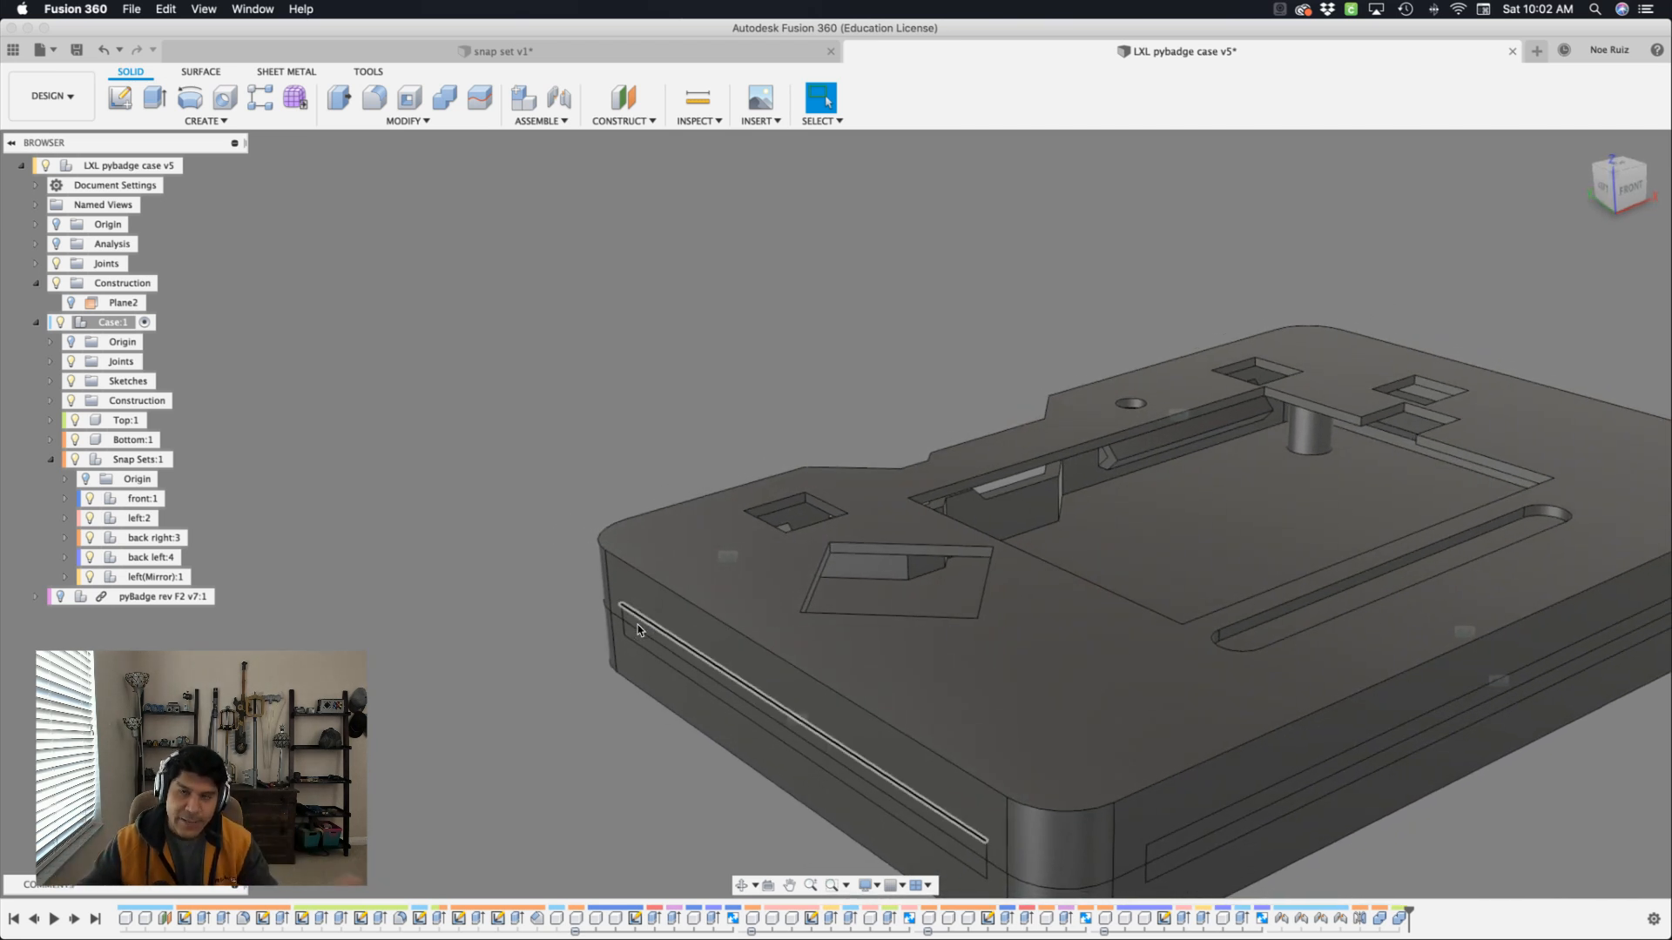
scroll(637, 624, "down", 3)
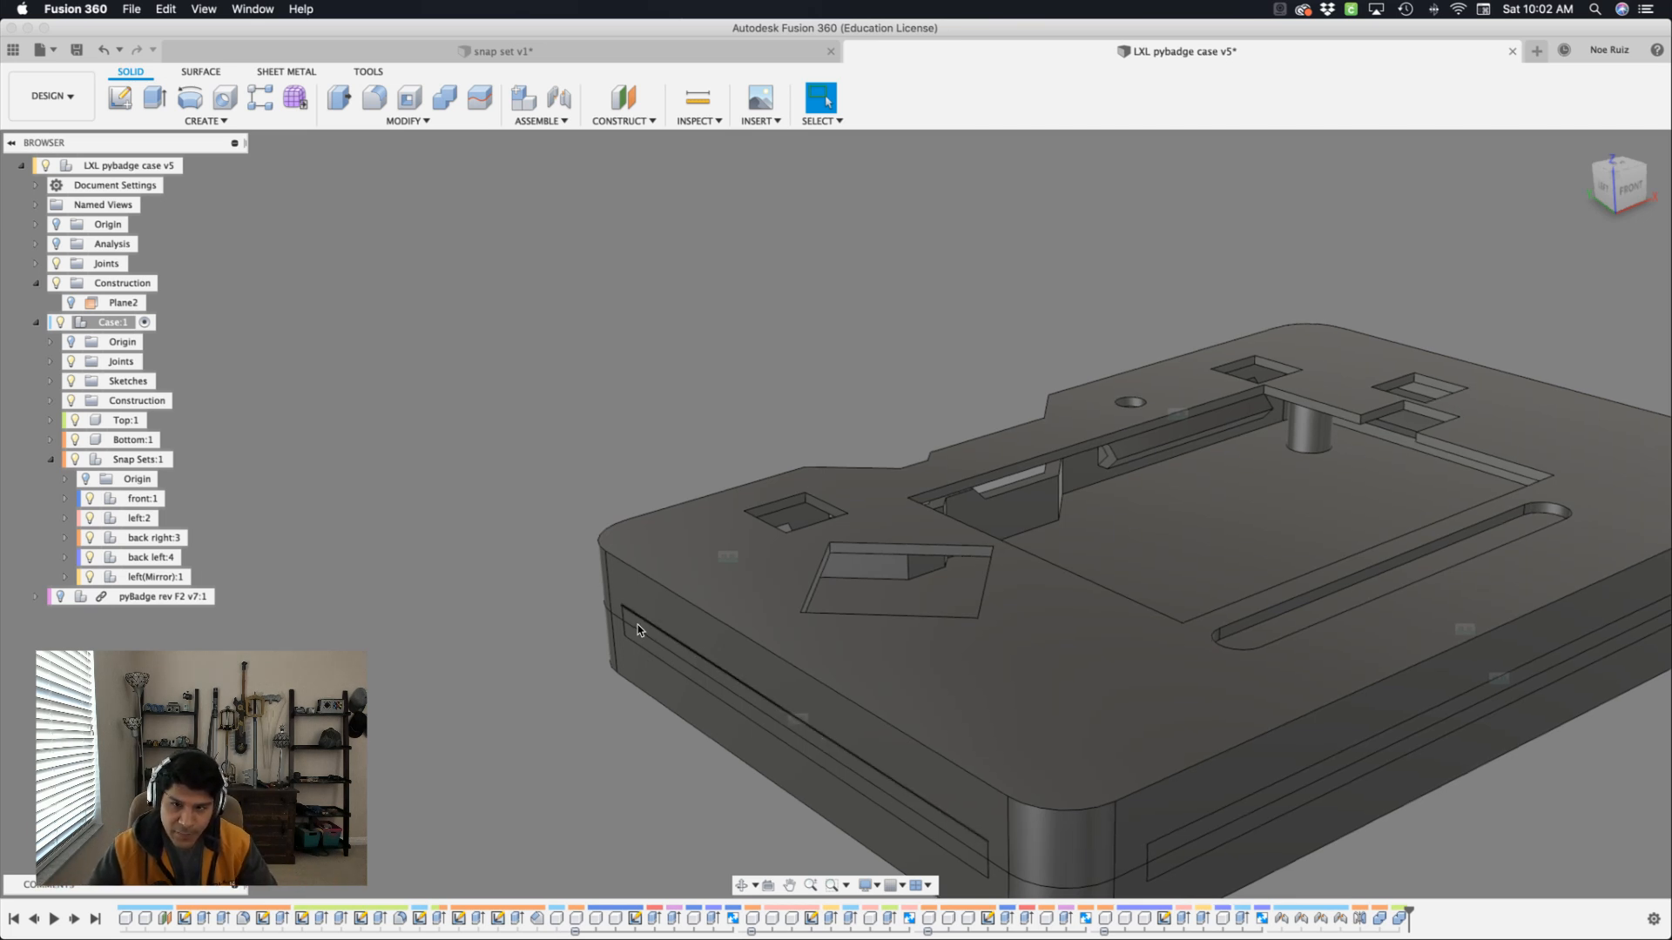
scroll(634, 609, "down", 3)
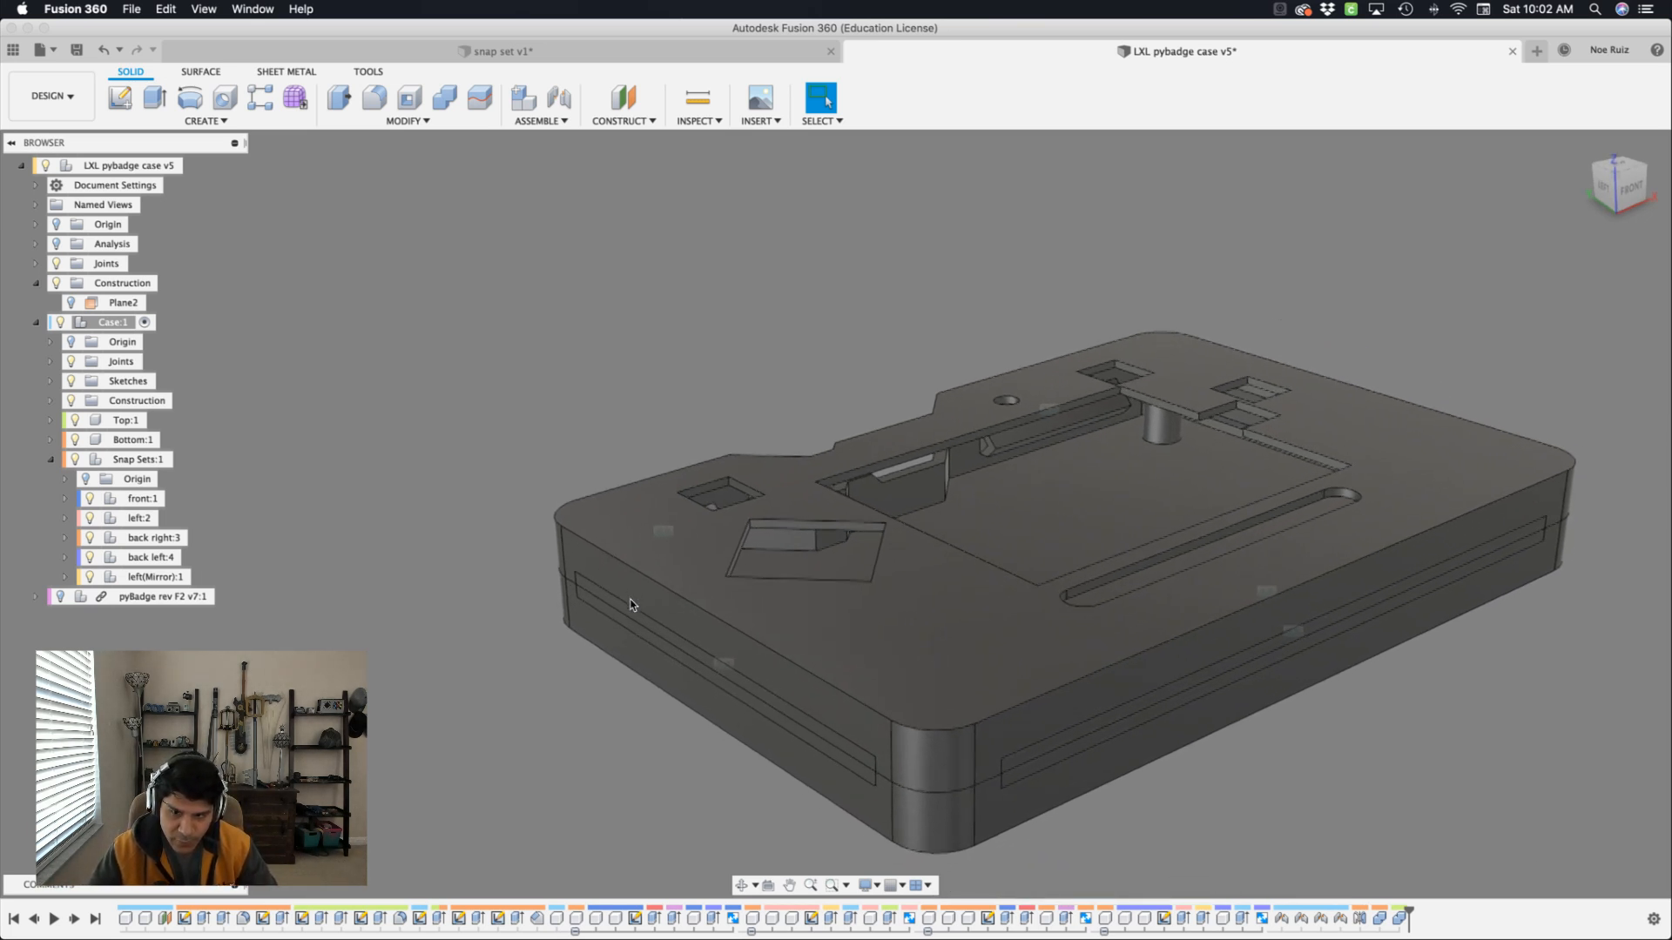
scroll(645, 606, "up", 1)
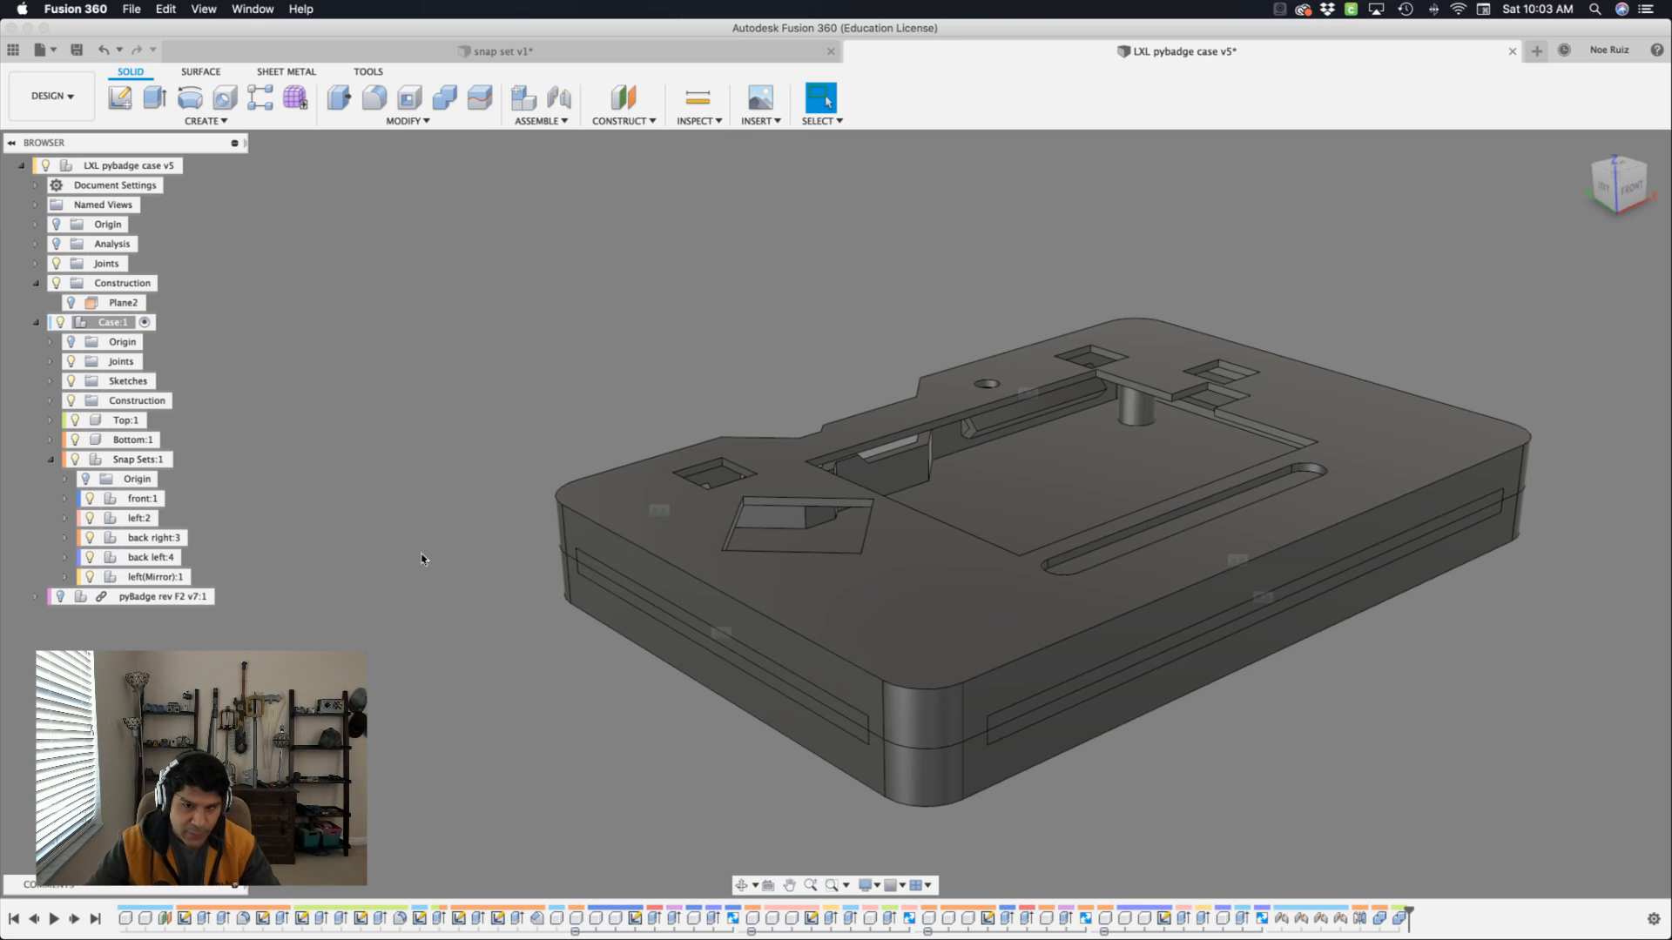
scroll(462, 533, "up", 2)
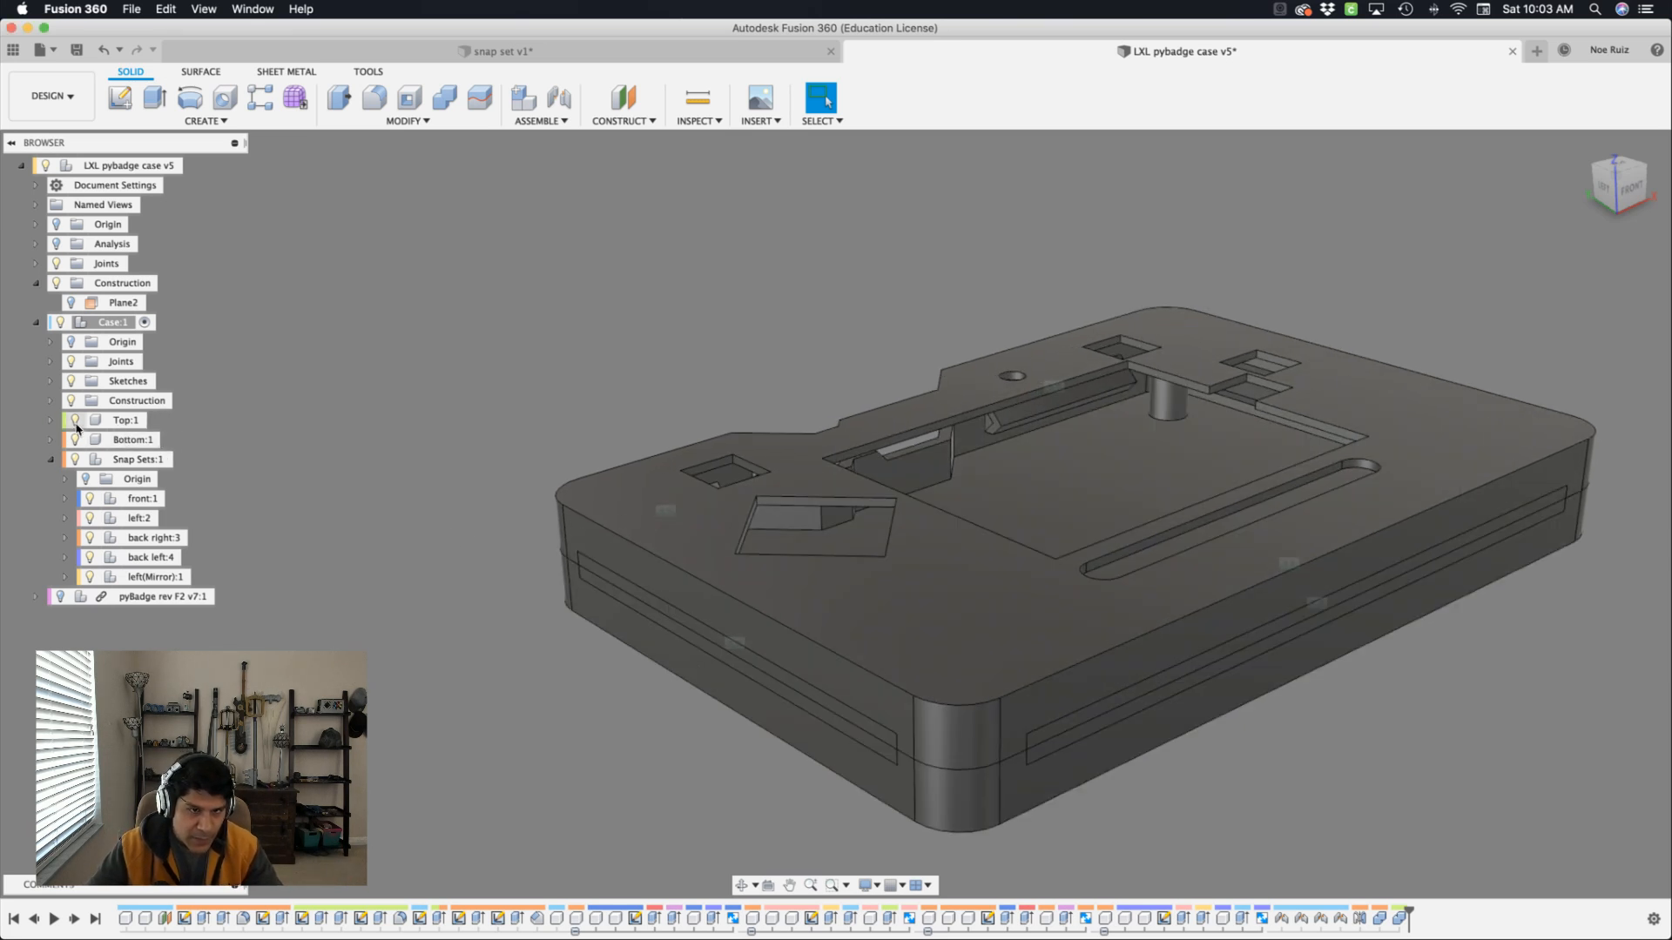
Hide the top case and start a Combine with the bottom case as target and the remaining bodies of the five snap sets as tools.
left_click(76, 424)
scroll(527, 645, "up", 2)
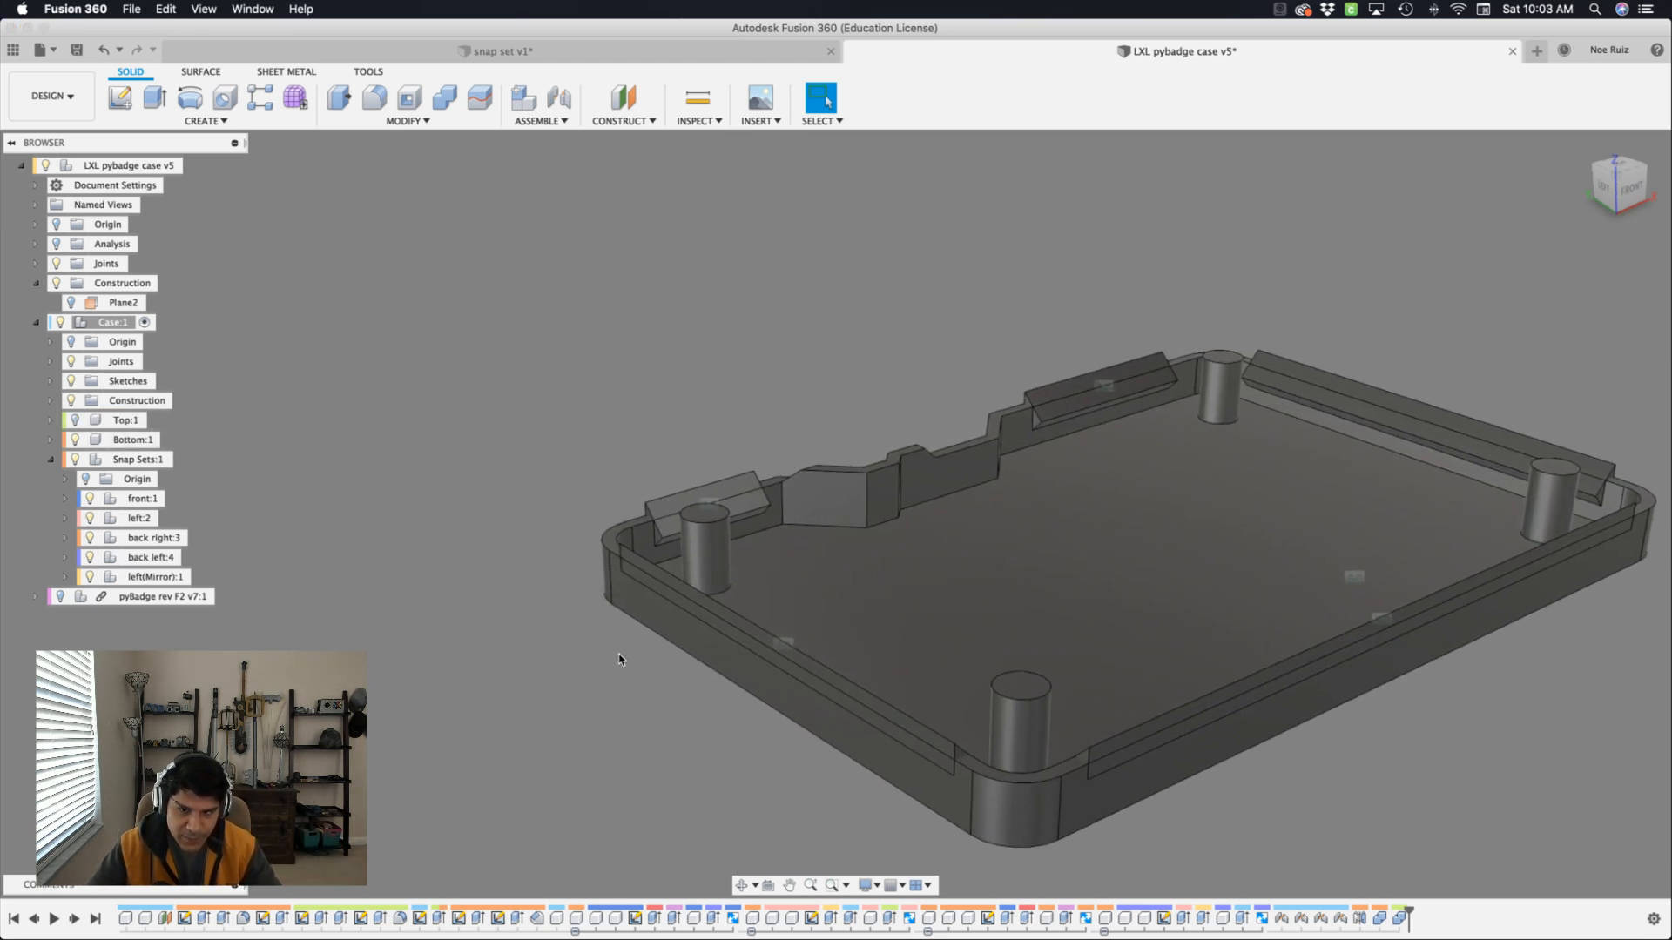
type("s")
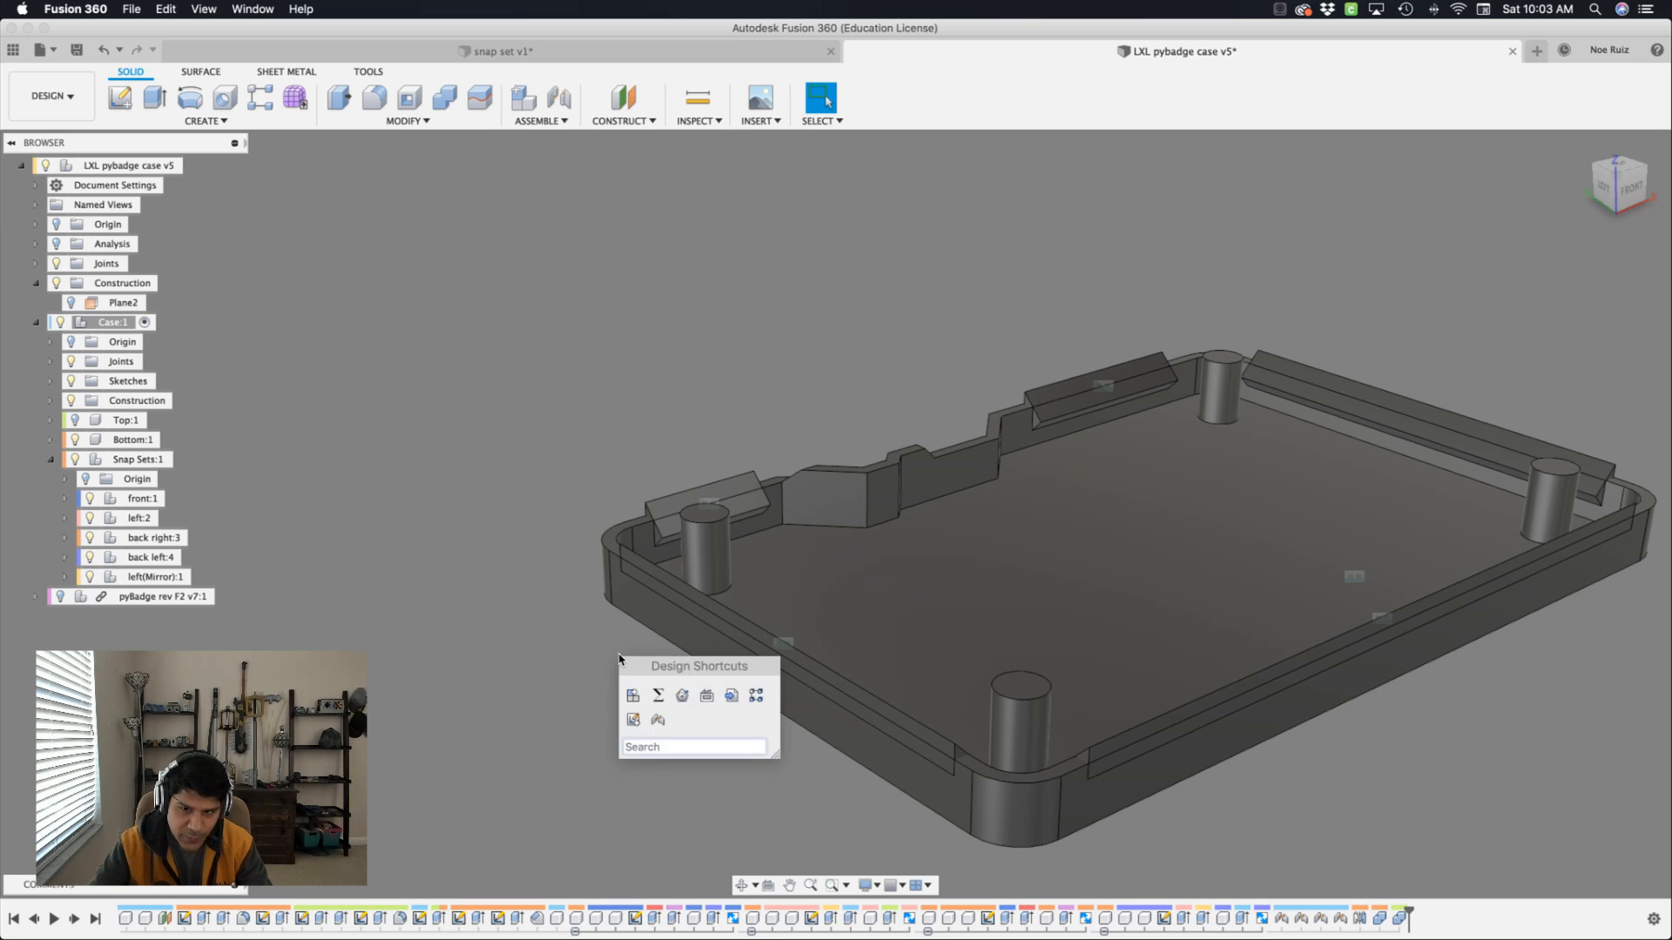
type("com")
key("Return")
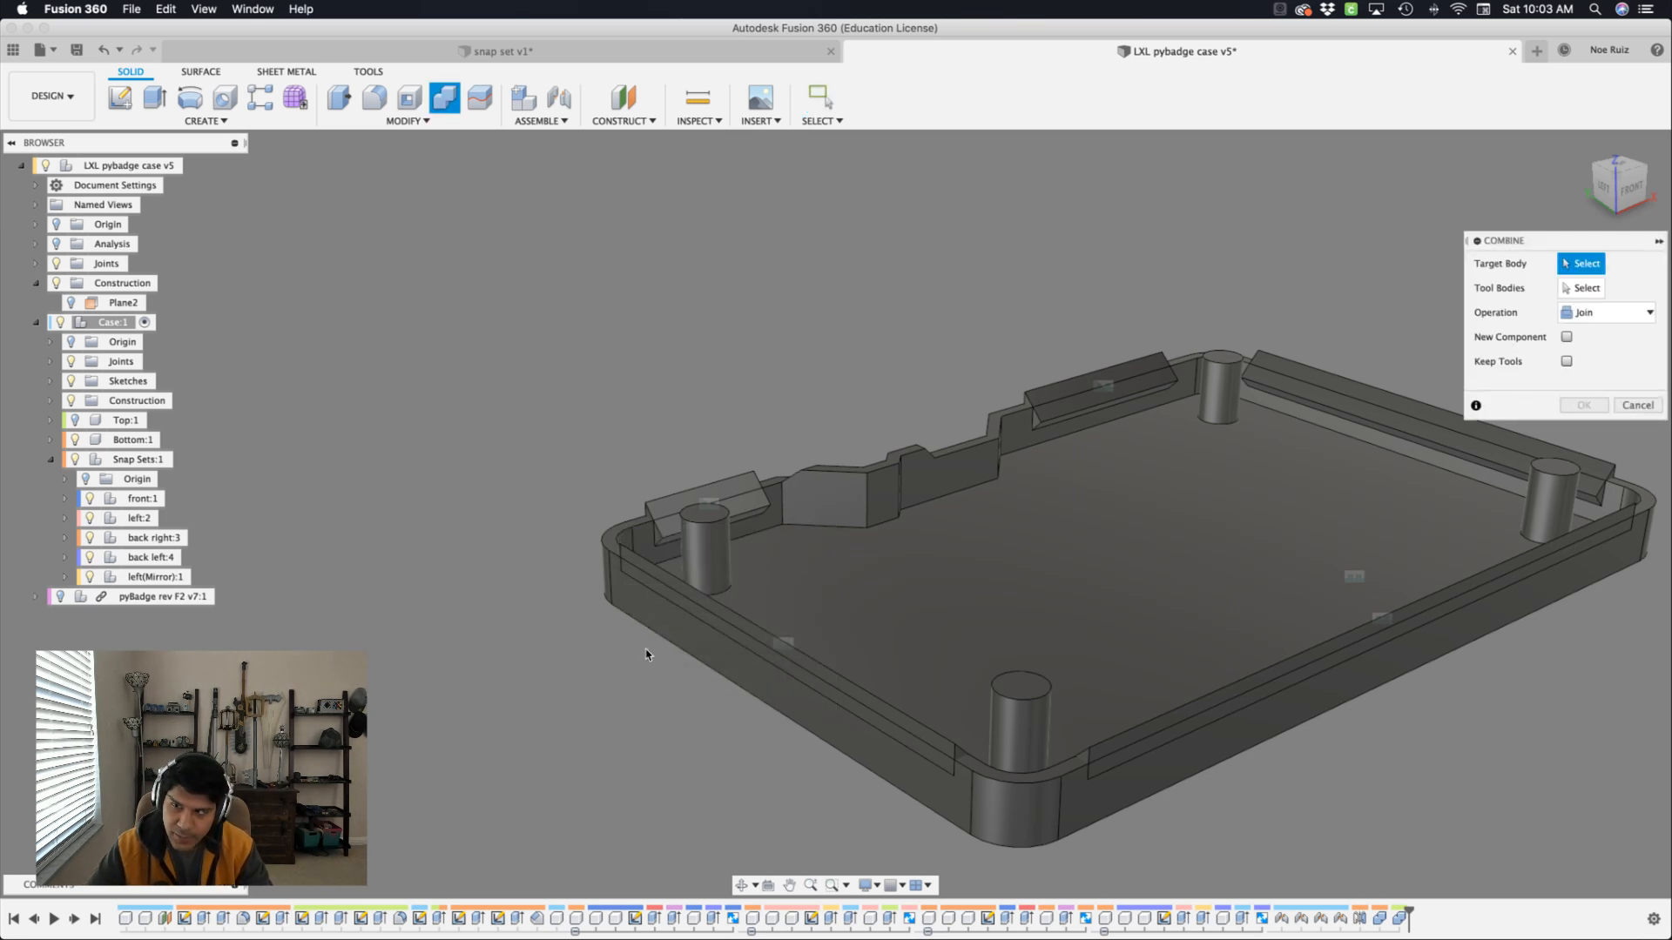
left_click(963, 499)
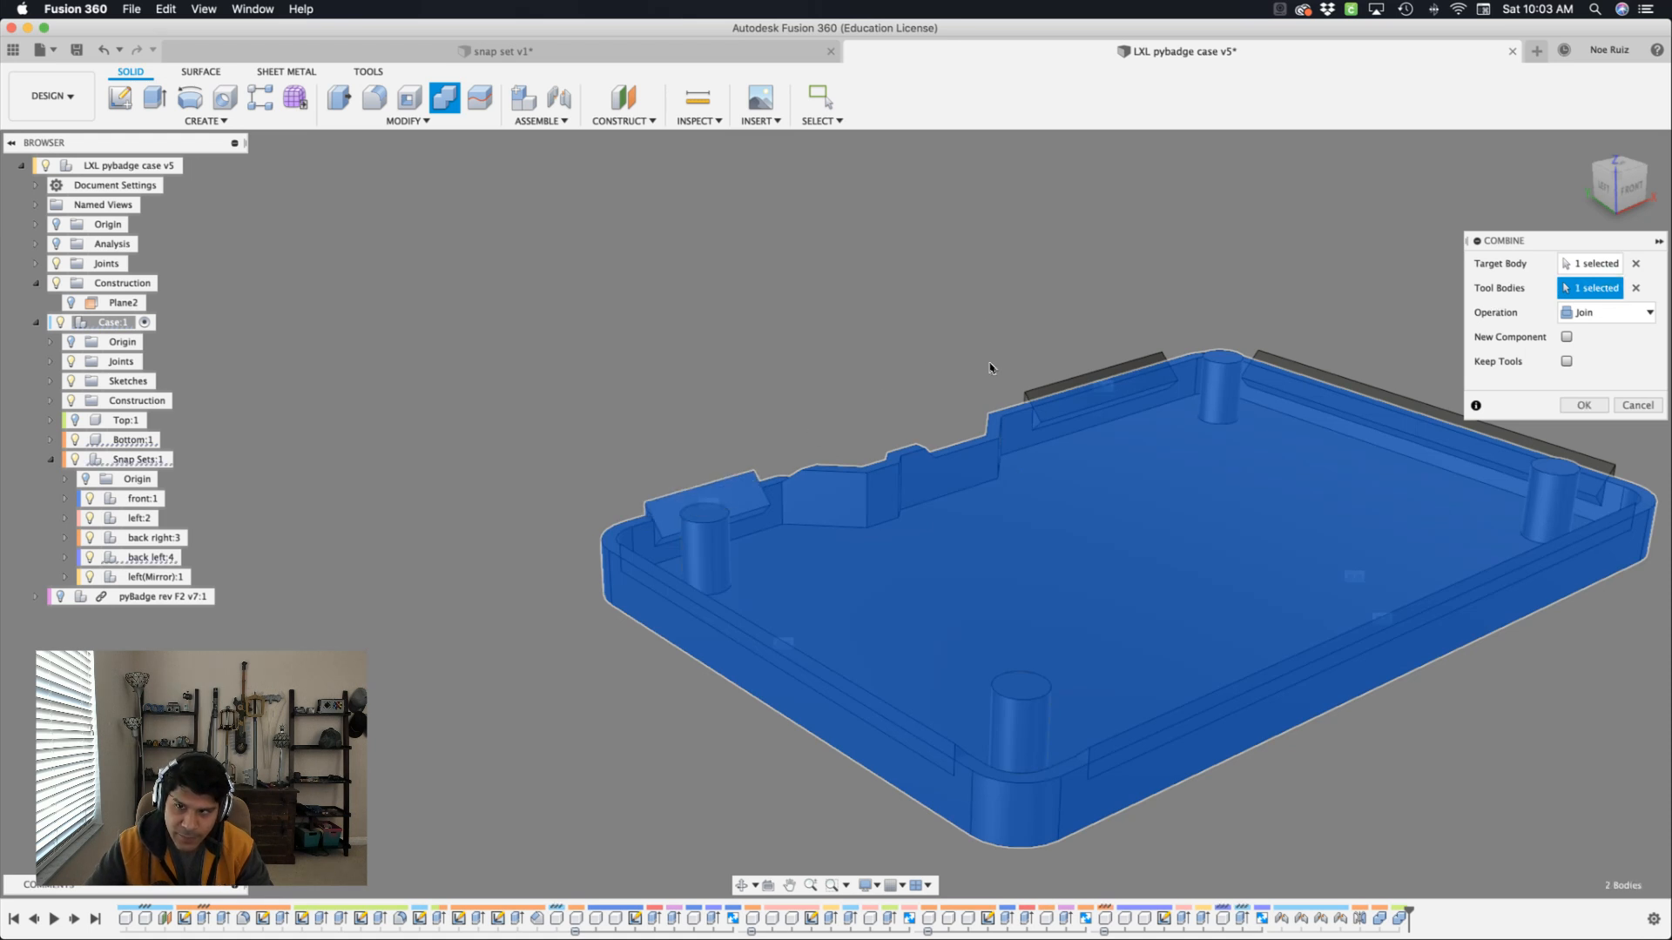
left_click(1330, 359)
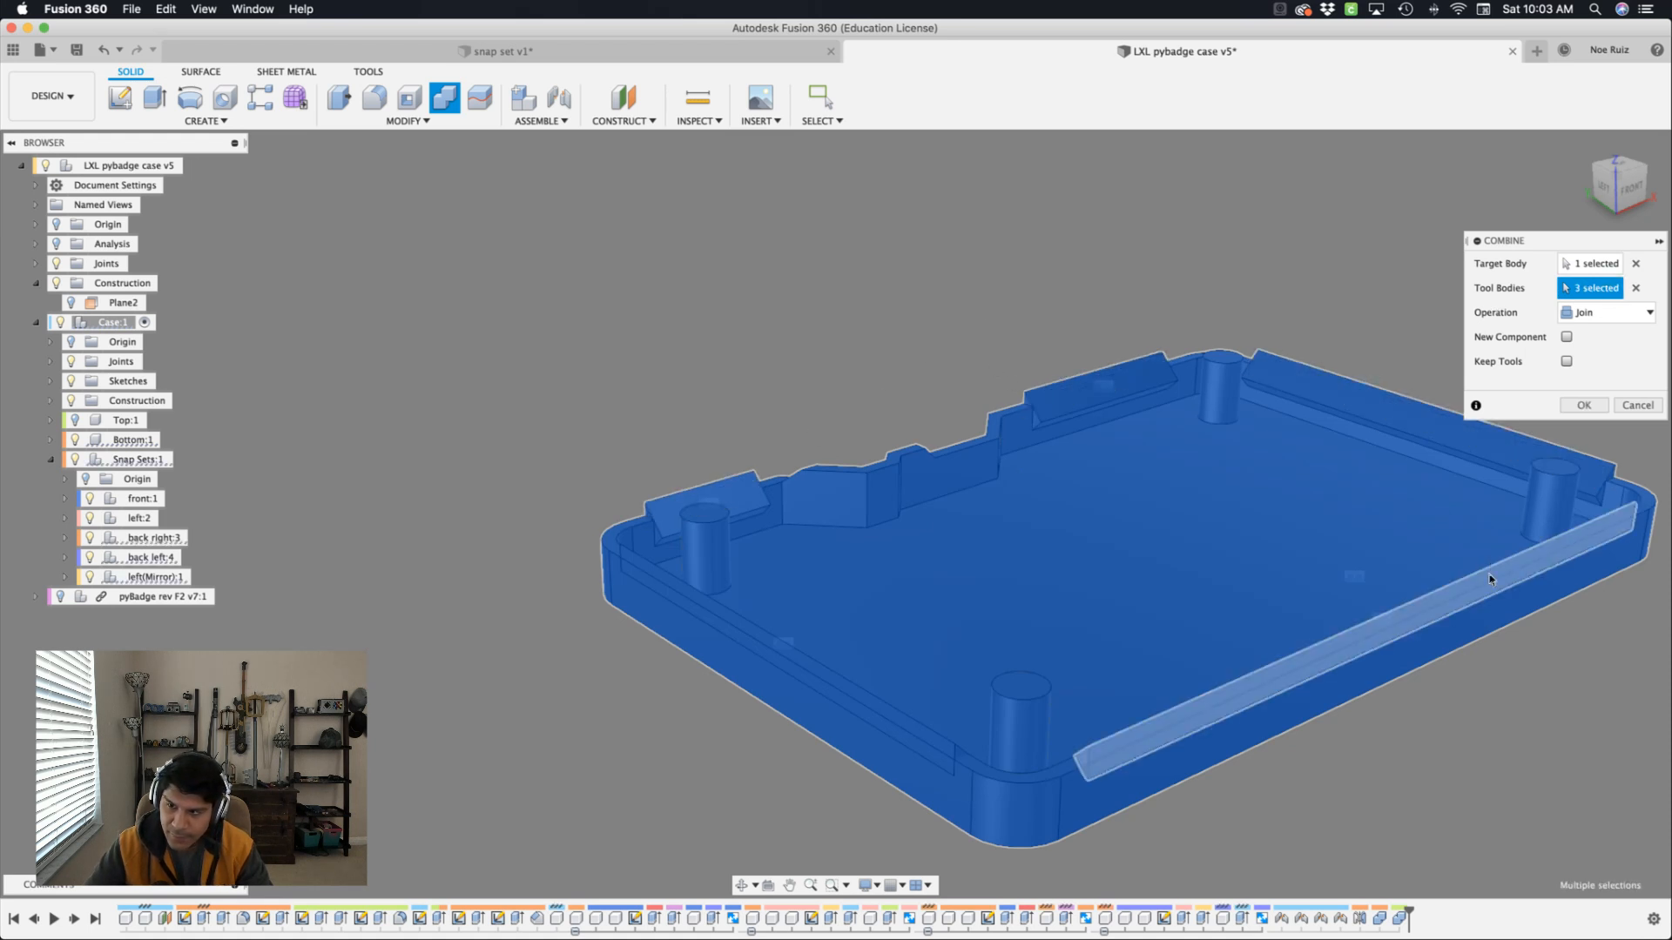
left_click(1393, 636)
left_click(896, 718)
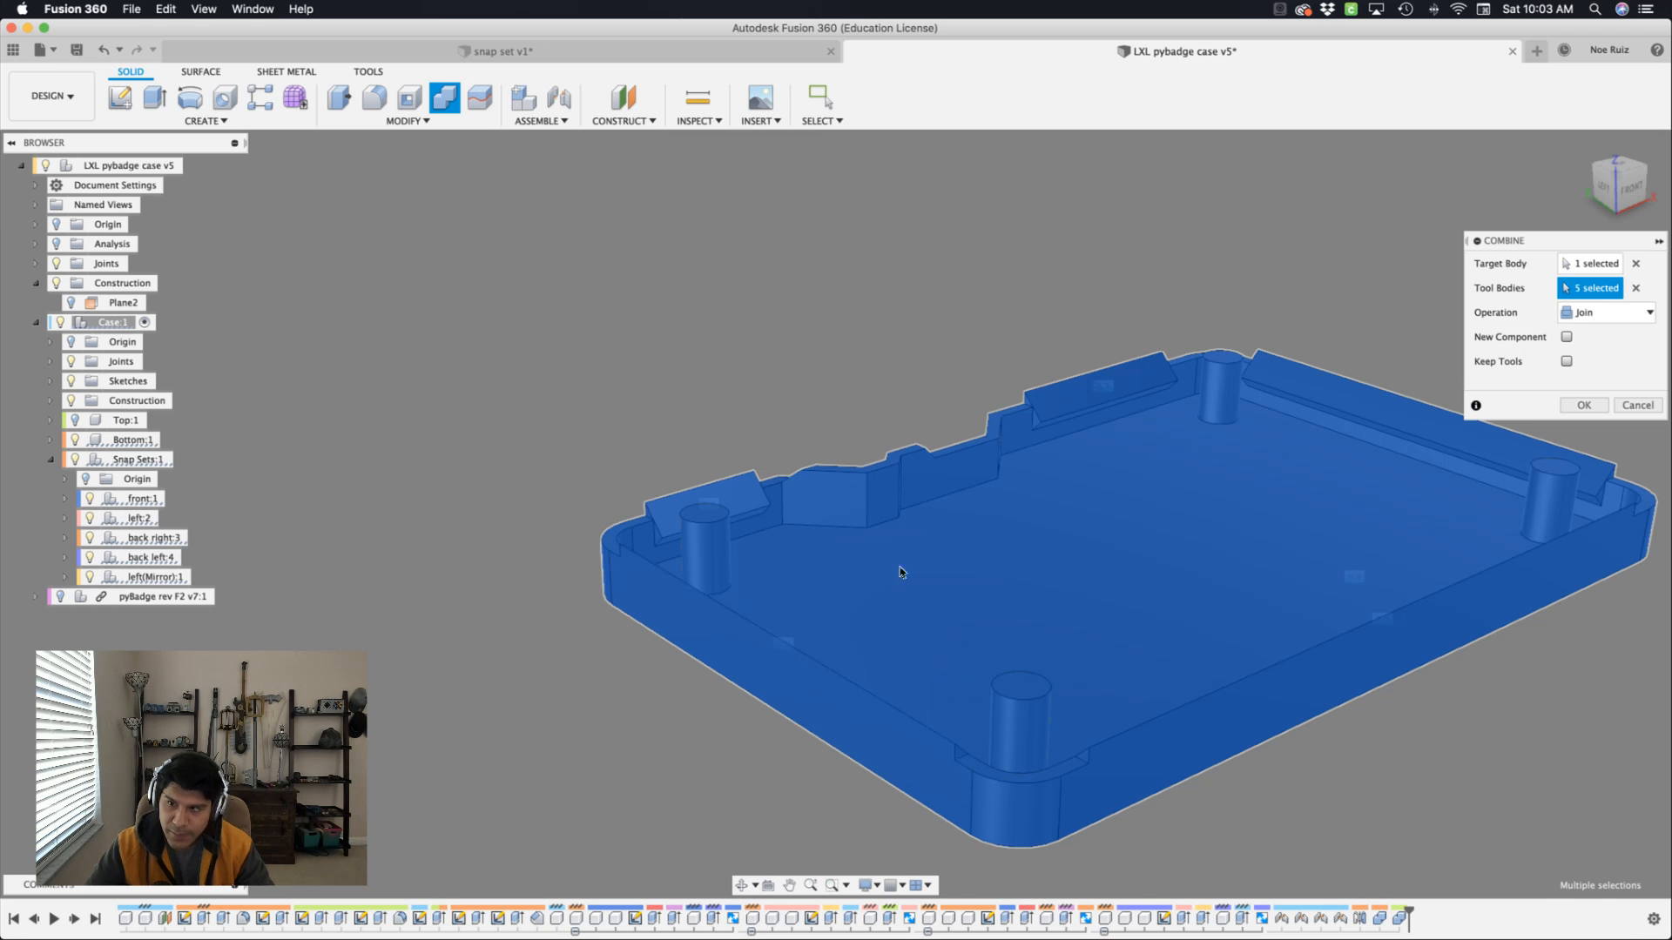
Set the combine operation to Cut with Keep Tools enabled, and cut the snap set bodies from the bottom case.
scroll(867, 493, "down", 1)
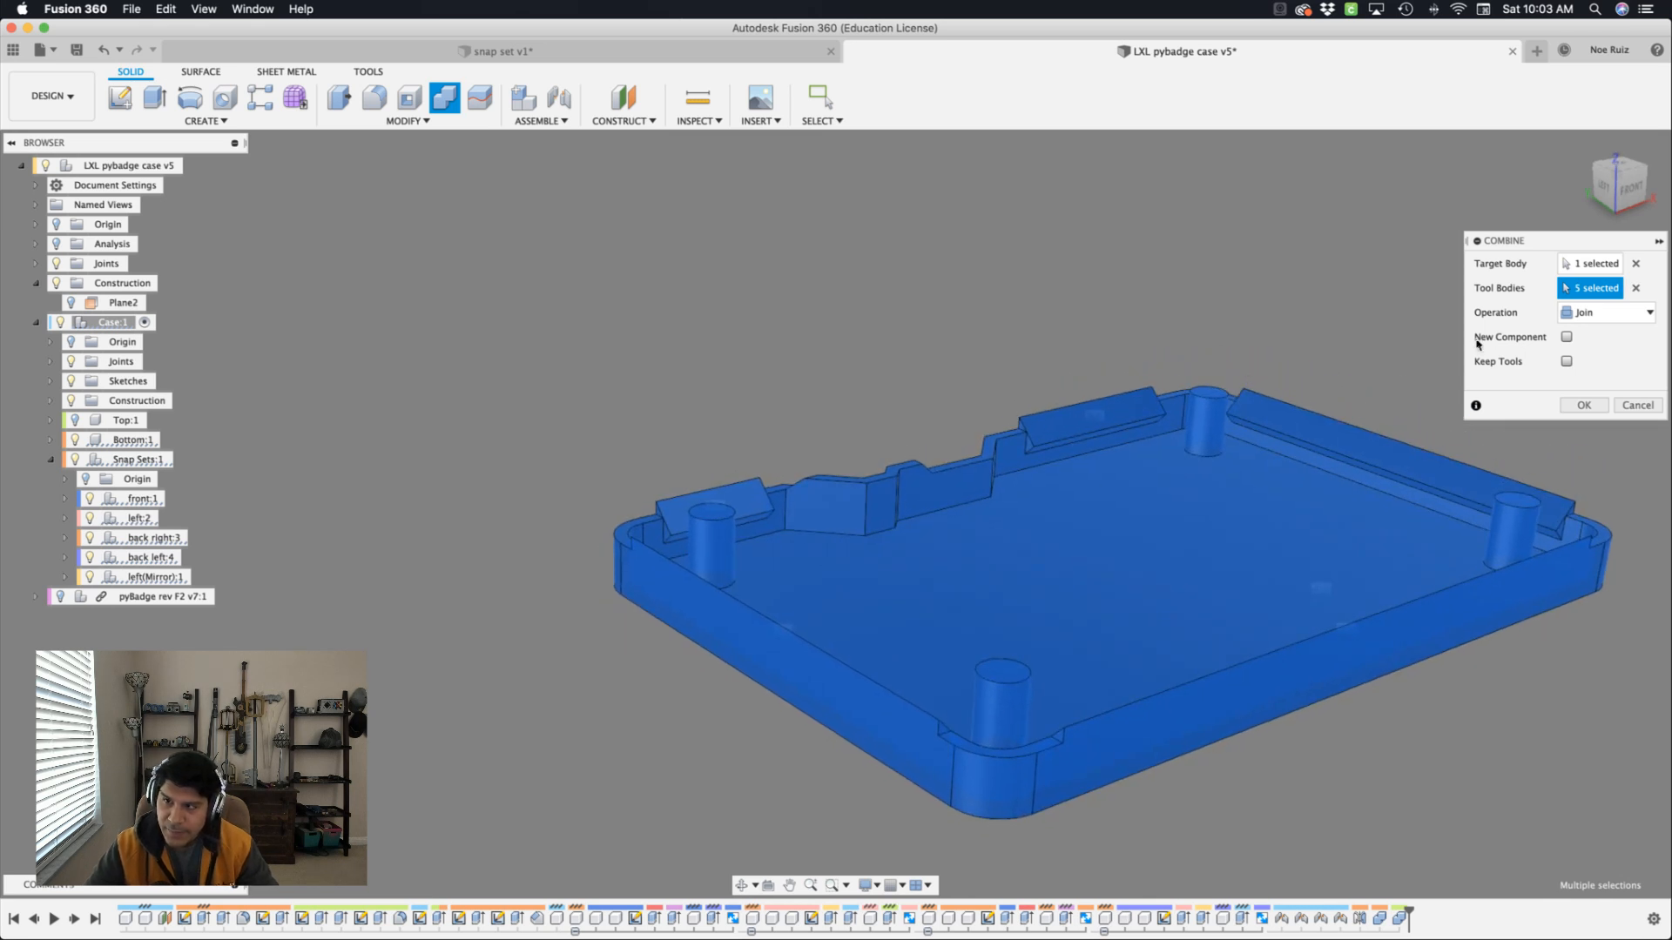
left_click(1567, 313)
left_click(1580, 341)
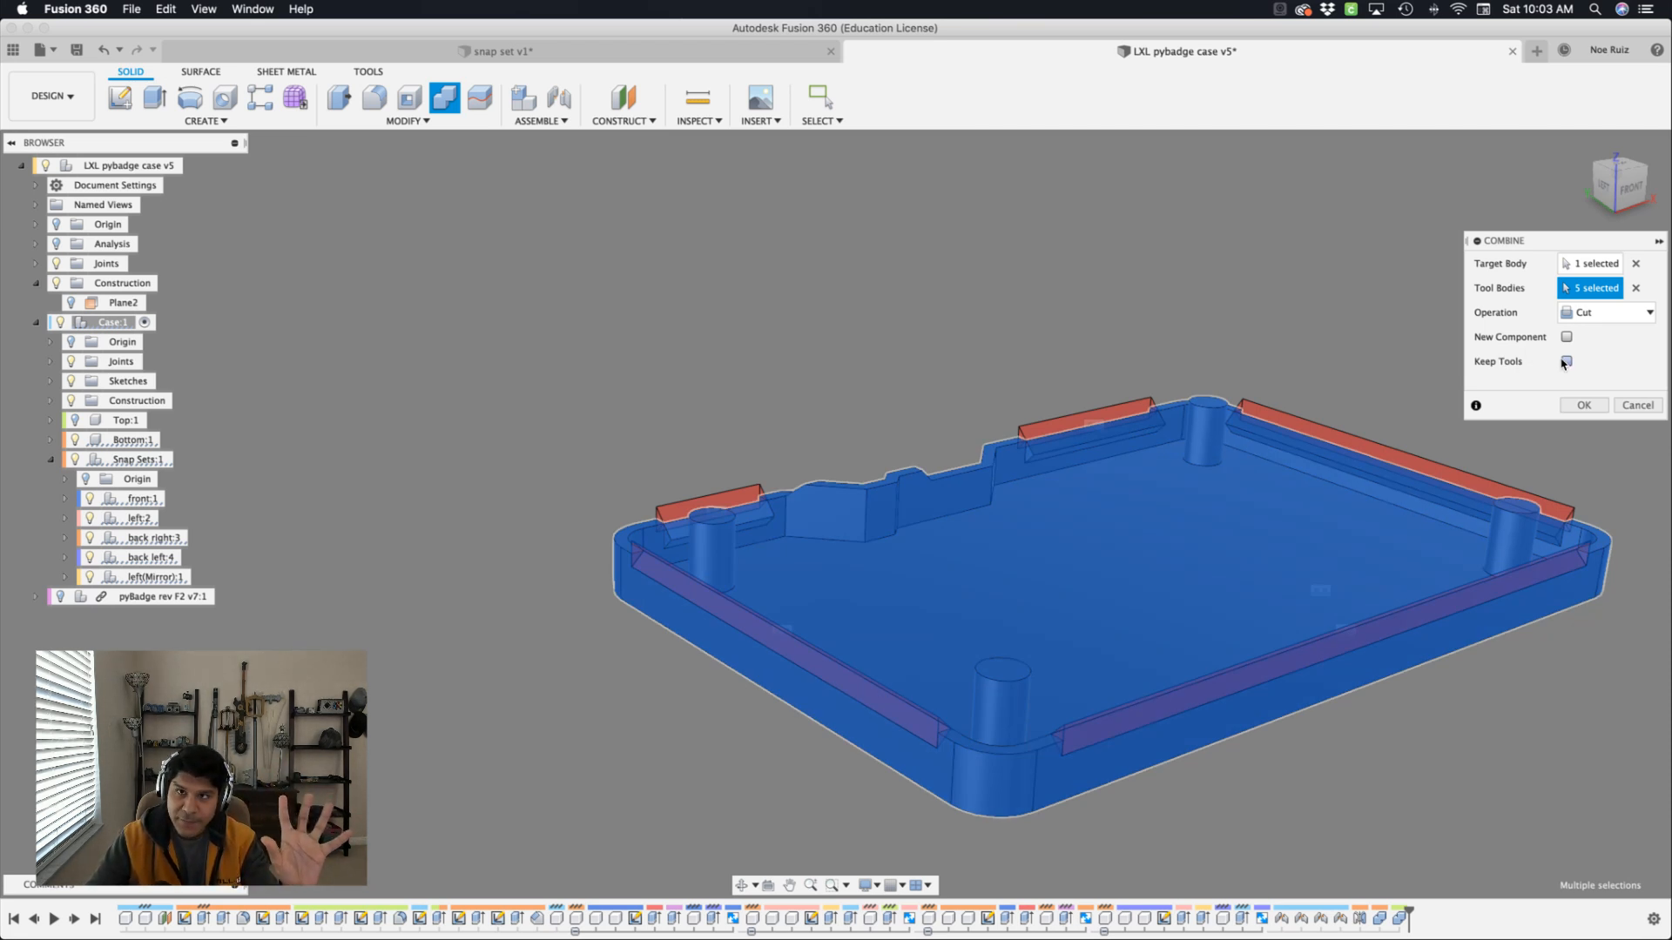
left_click(1581, 406)
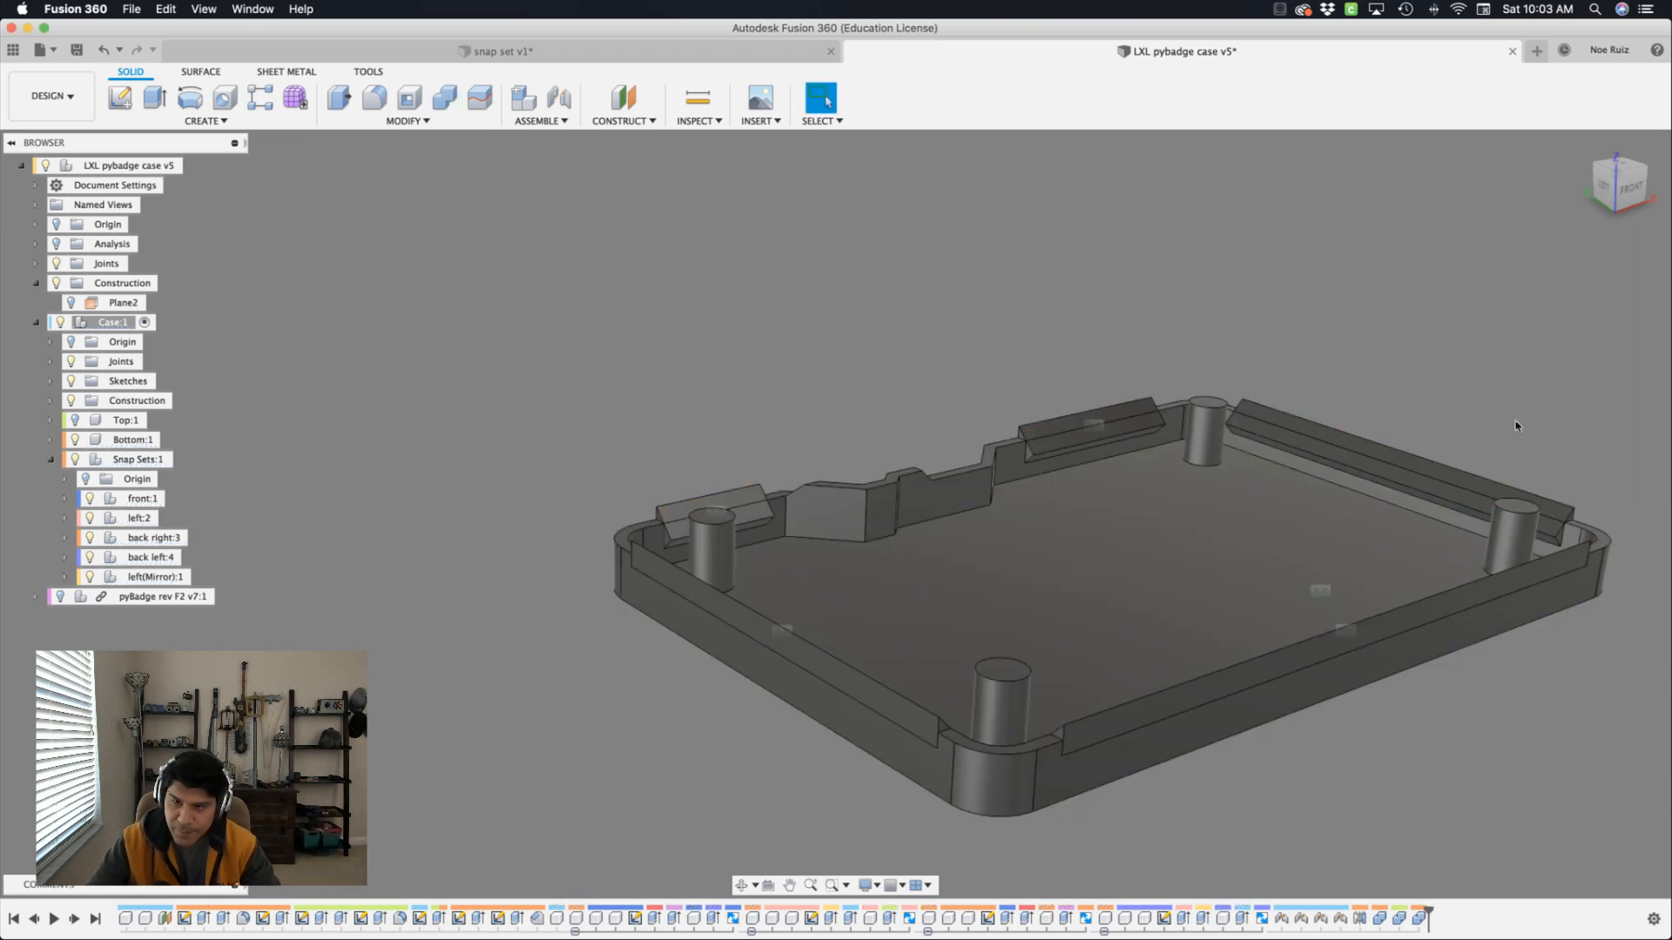
Hide the snap sets and inspect the cuts along the bottom case's walls.
left_click(76, 459)
scroll(578, 540, "up", 10)
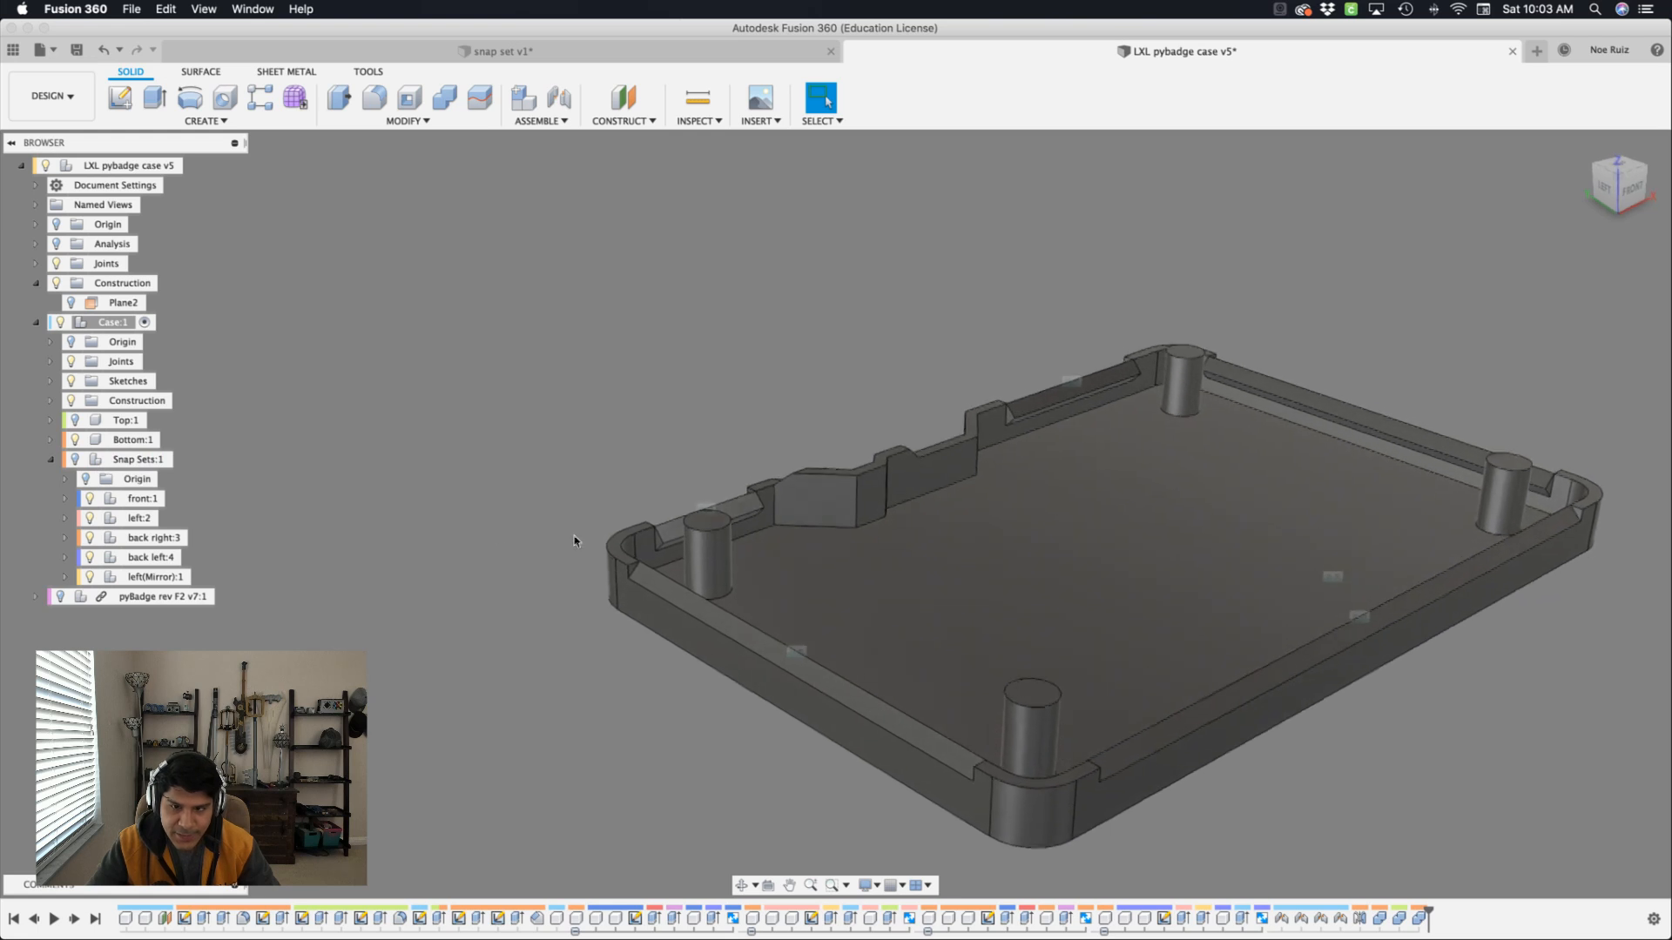
middle_click_drag(578, 540, 585, 446, "shift")
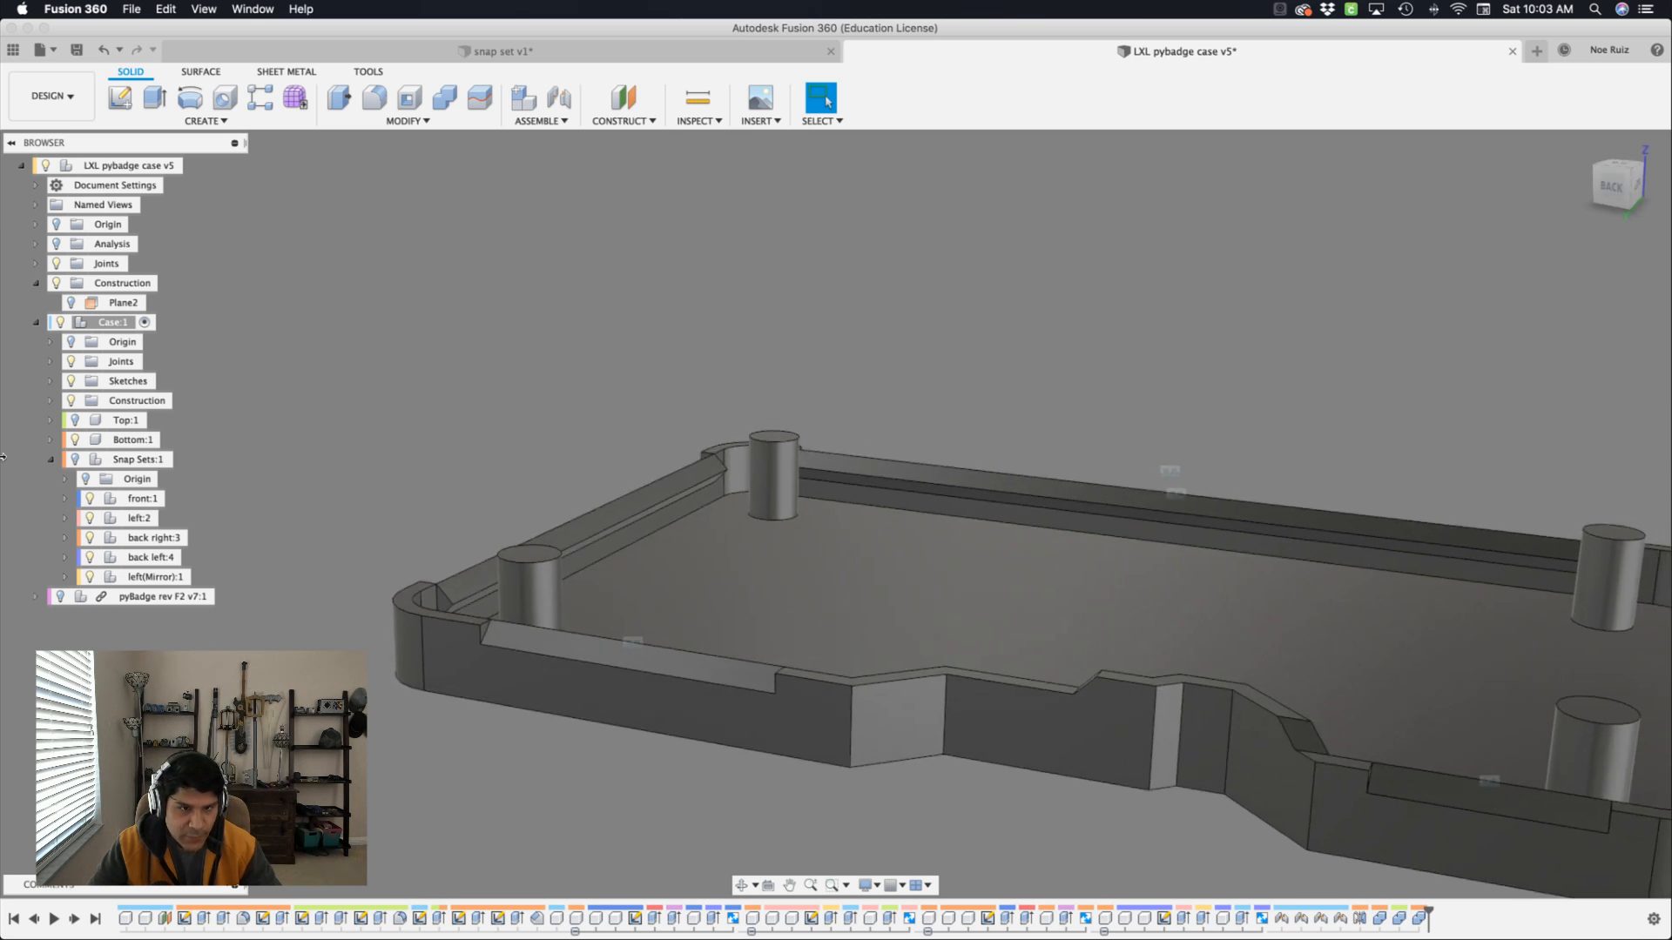
Hide the bottom case, and show the top case and the snap sets.
left_click(75, 439)
left_click(75, 421)
middle_click_drag(373, 549, 375, 556, "shift")
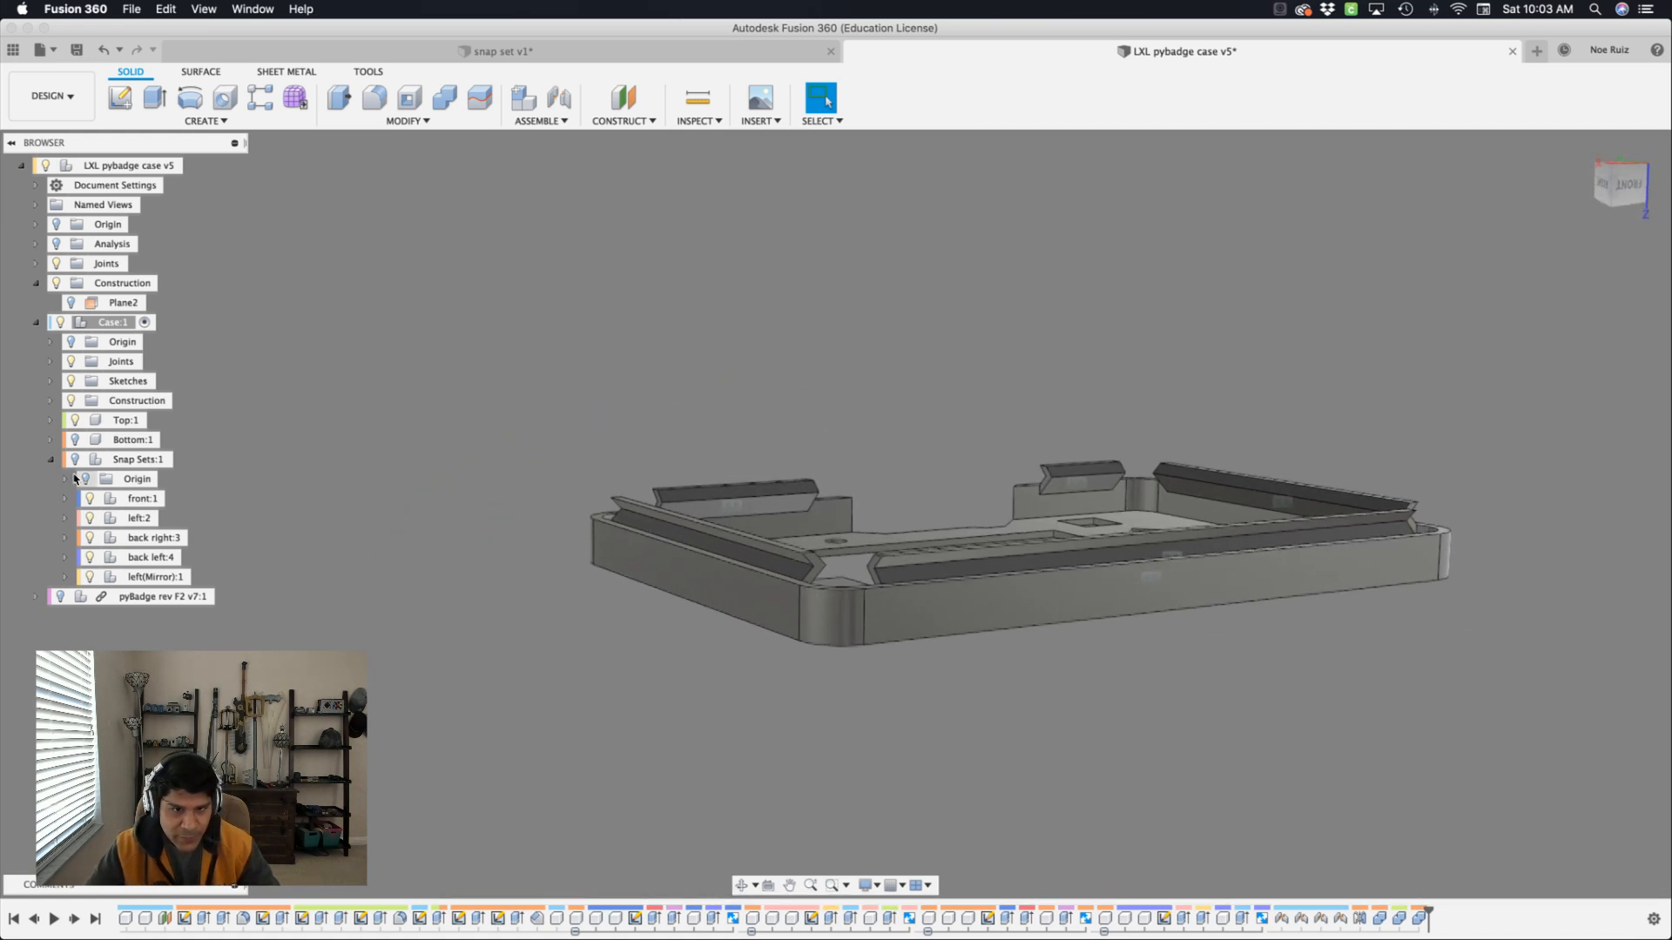
middle_click_drag(262, 561, 677, 534, "shift")
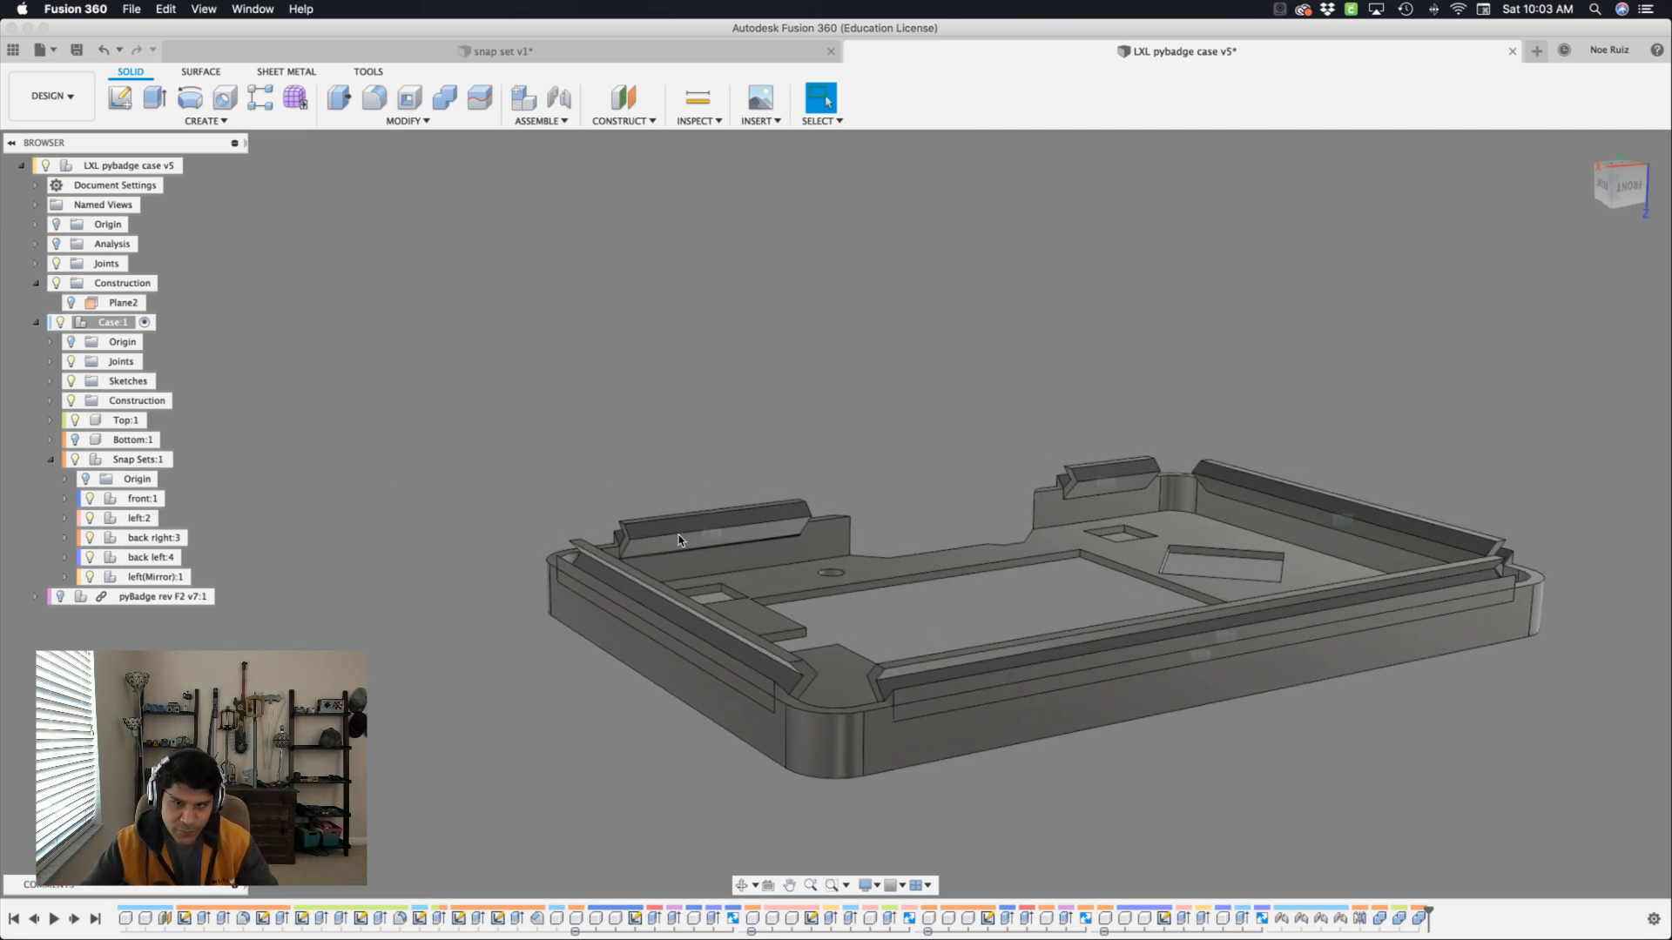
Combine the top case as target with the five snap set bodies as tools, using Cut with Keep Tools disabled.
type("s")
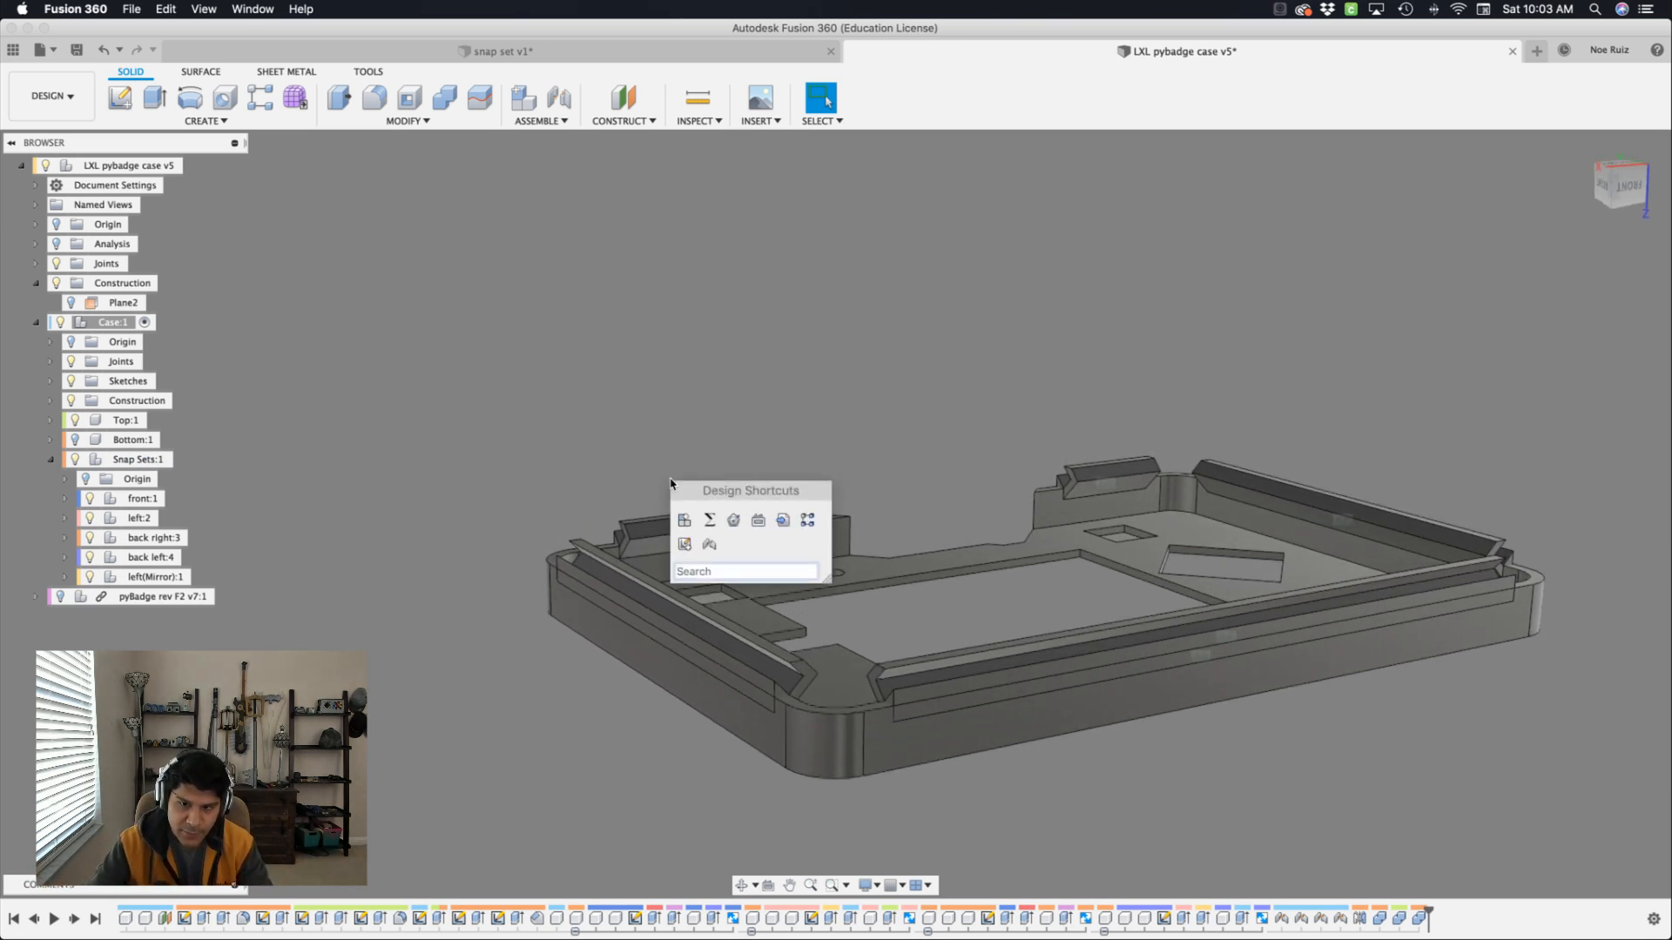
type("com")
key("Return")
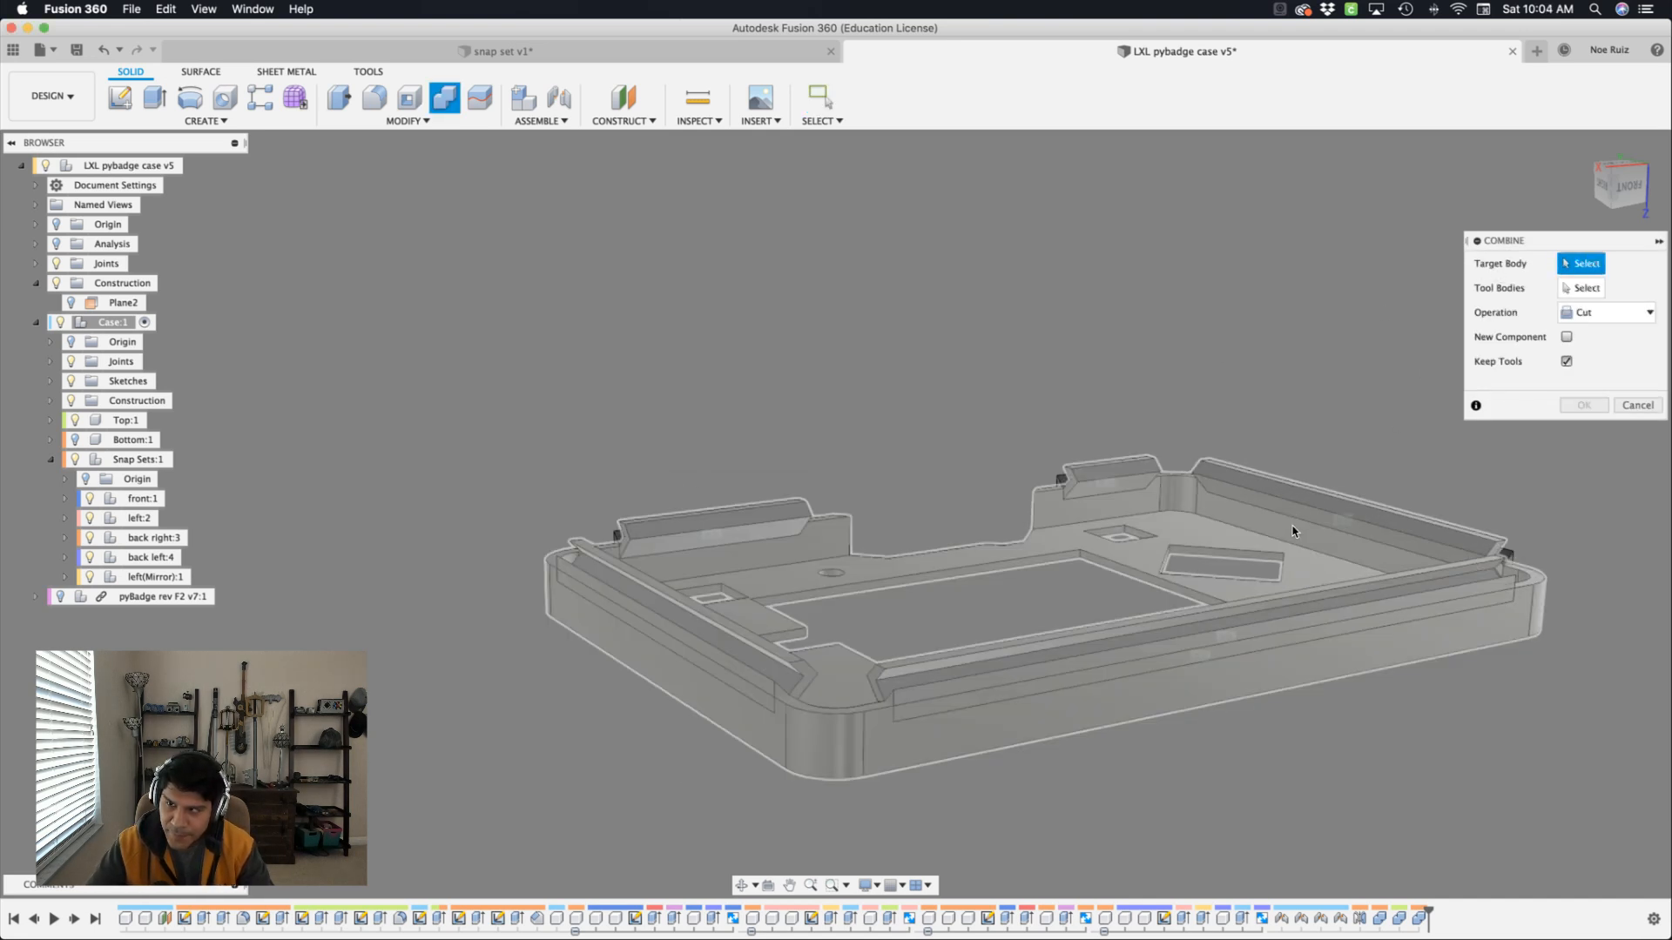
left_click(1293, 531)
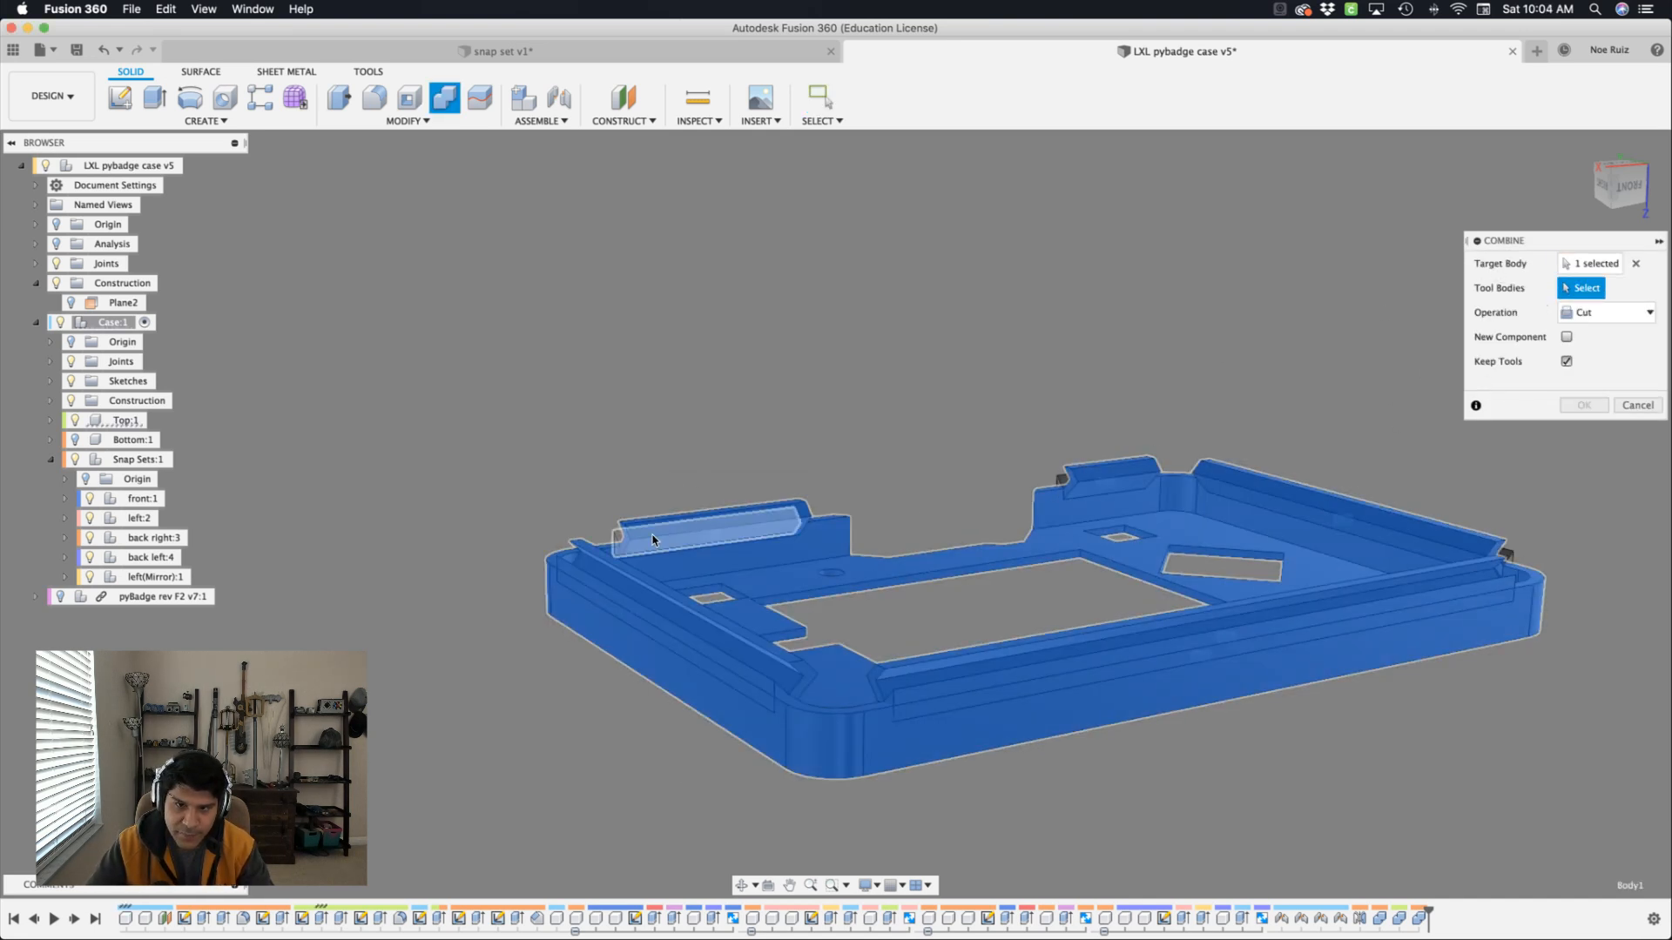
left_click(627, 609)
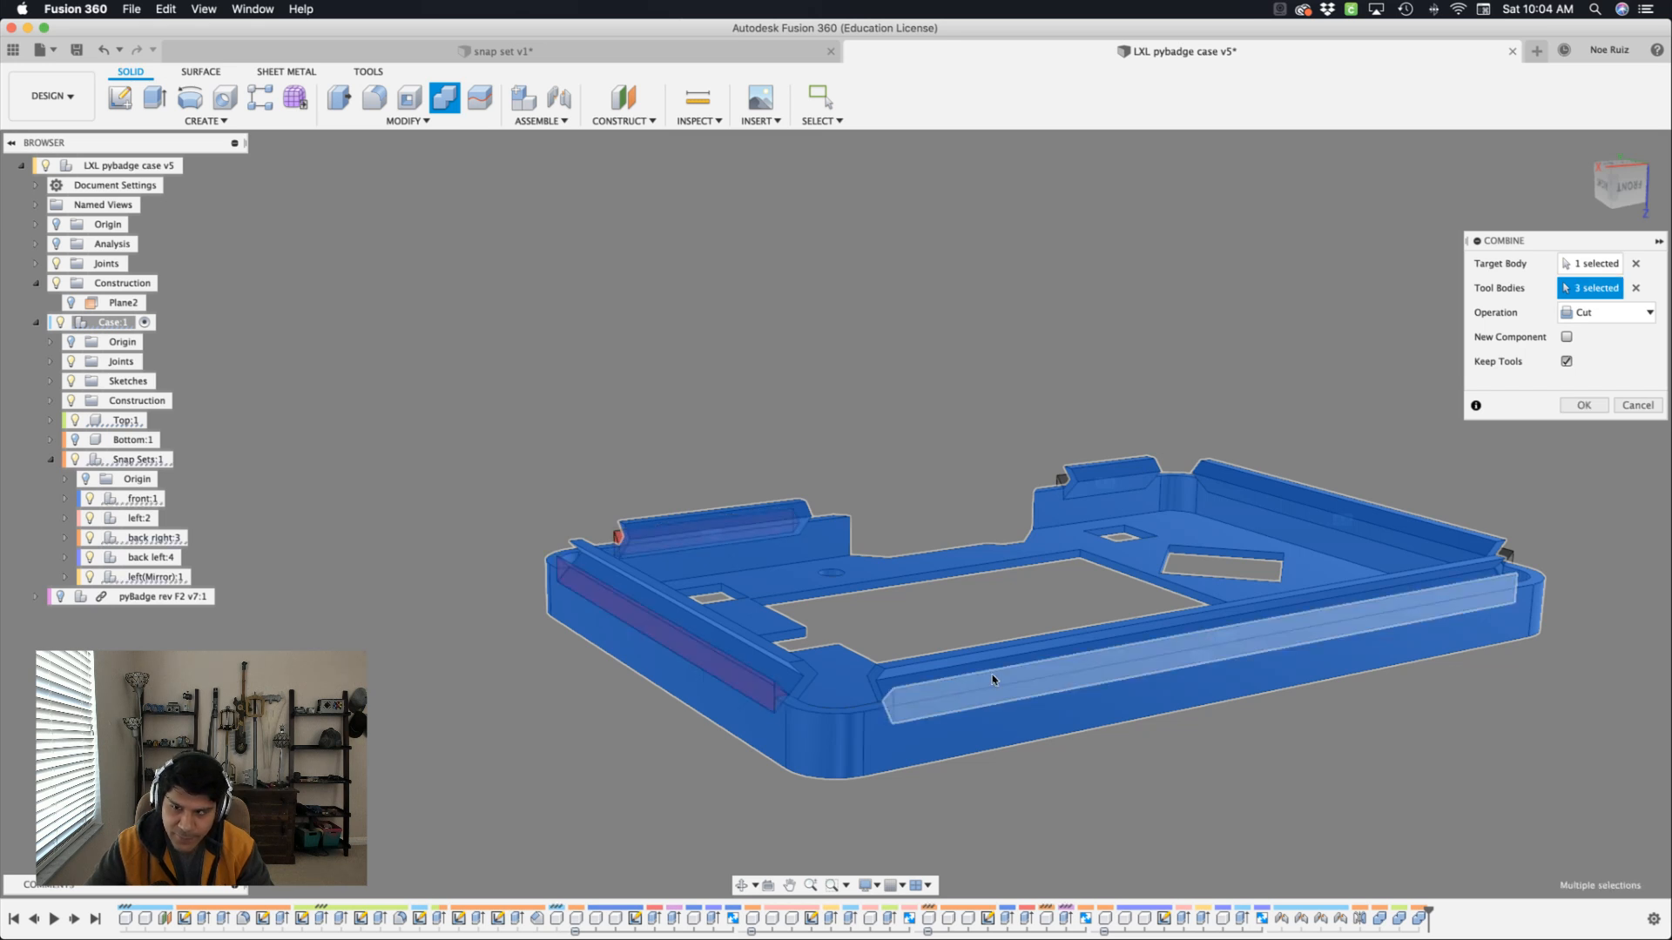
left_click(964, 696)
left_click(1508, 561)
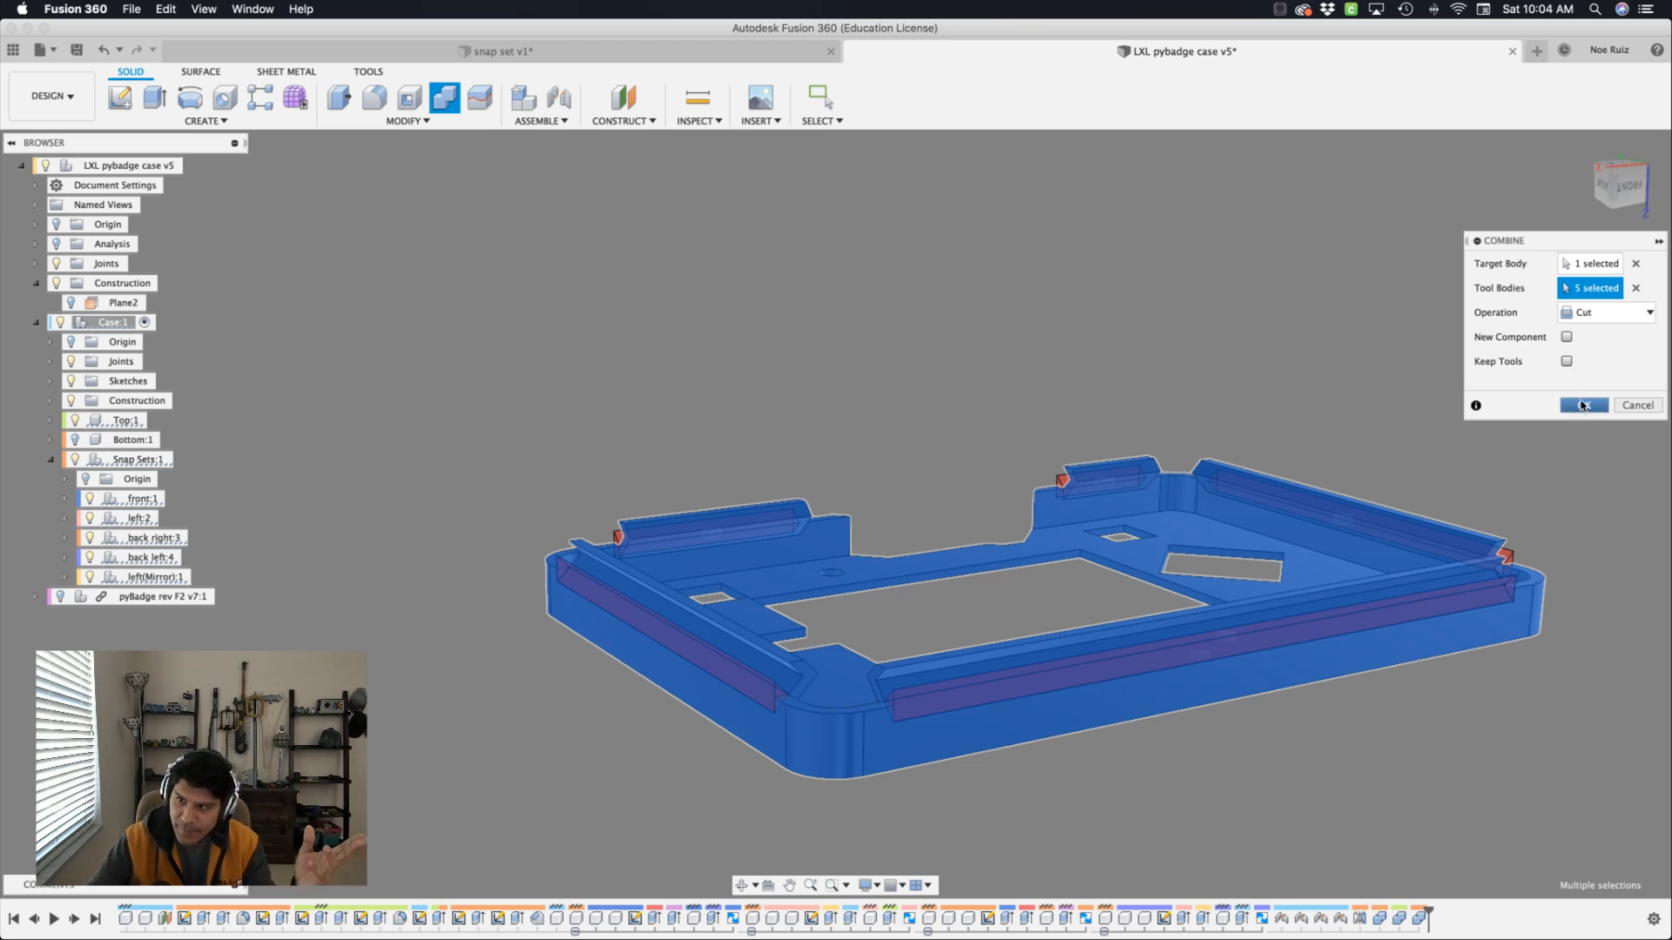
key("Return")
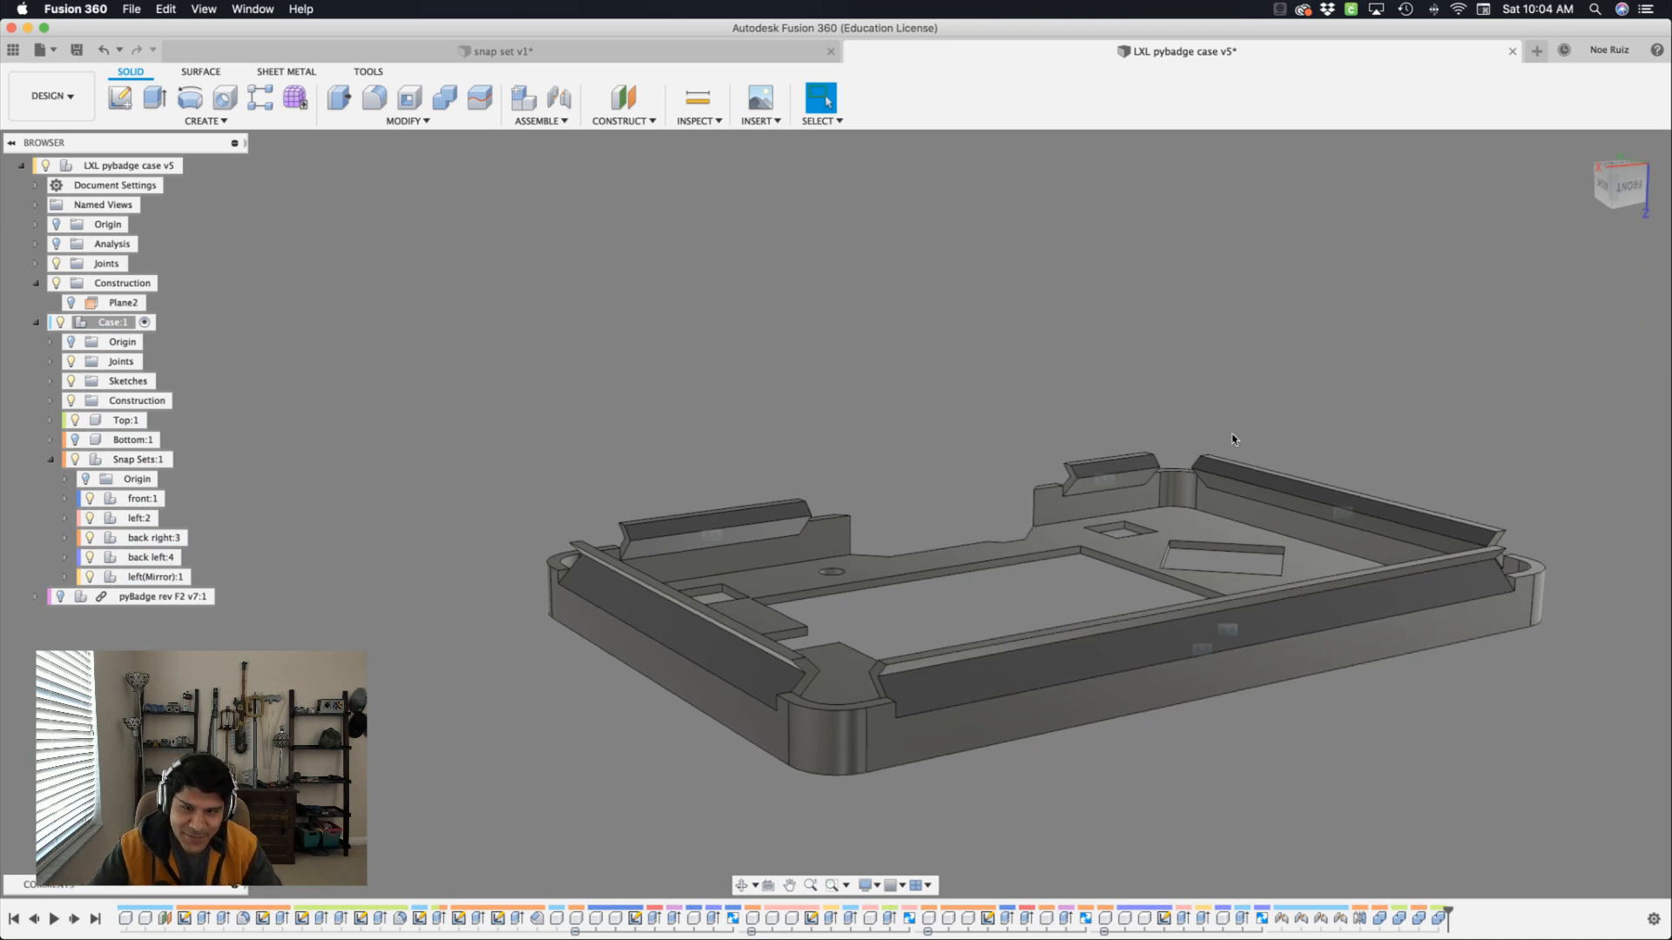
Show the bottom case and the pyBadge board, and activate the top-level LXL pybadge case component.
scroll(658, 612, "up", 3)
scroll(659, 612, "down", 5)
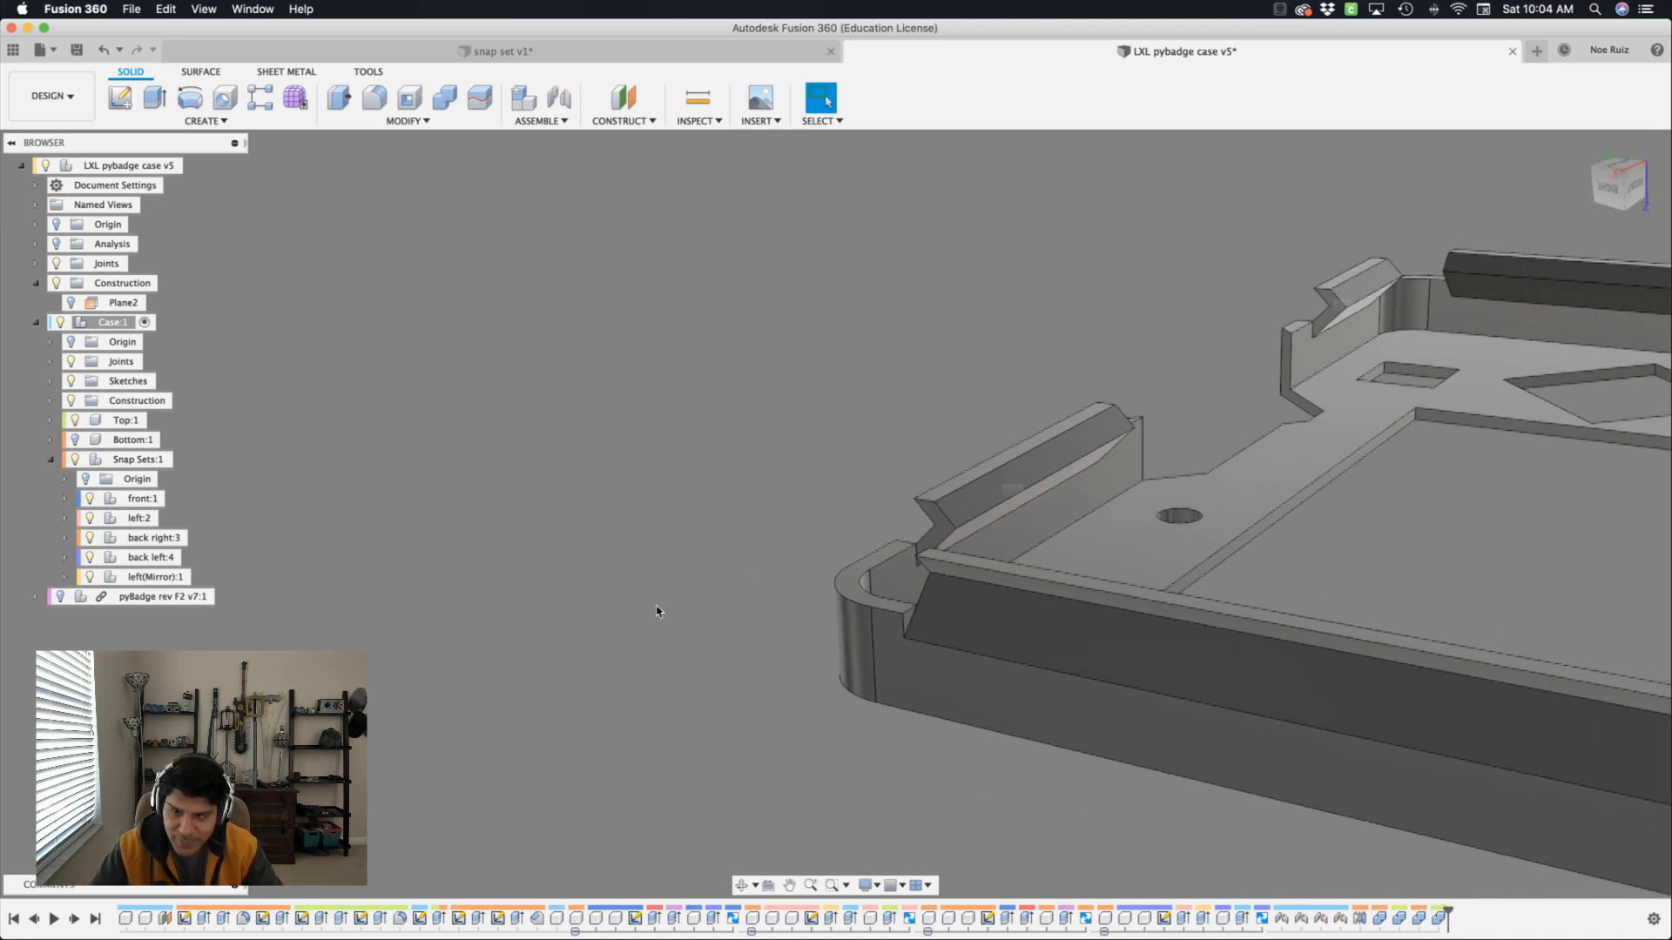
scroll(658, 612, "left", 4, "shift")
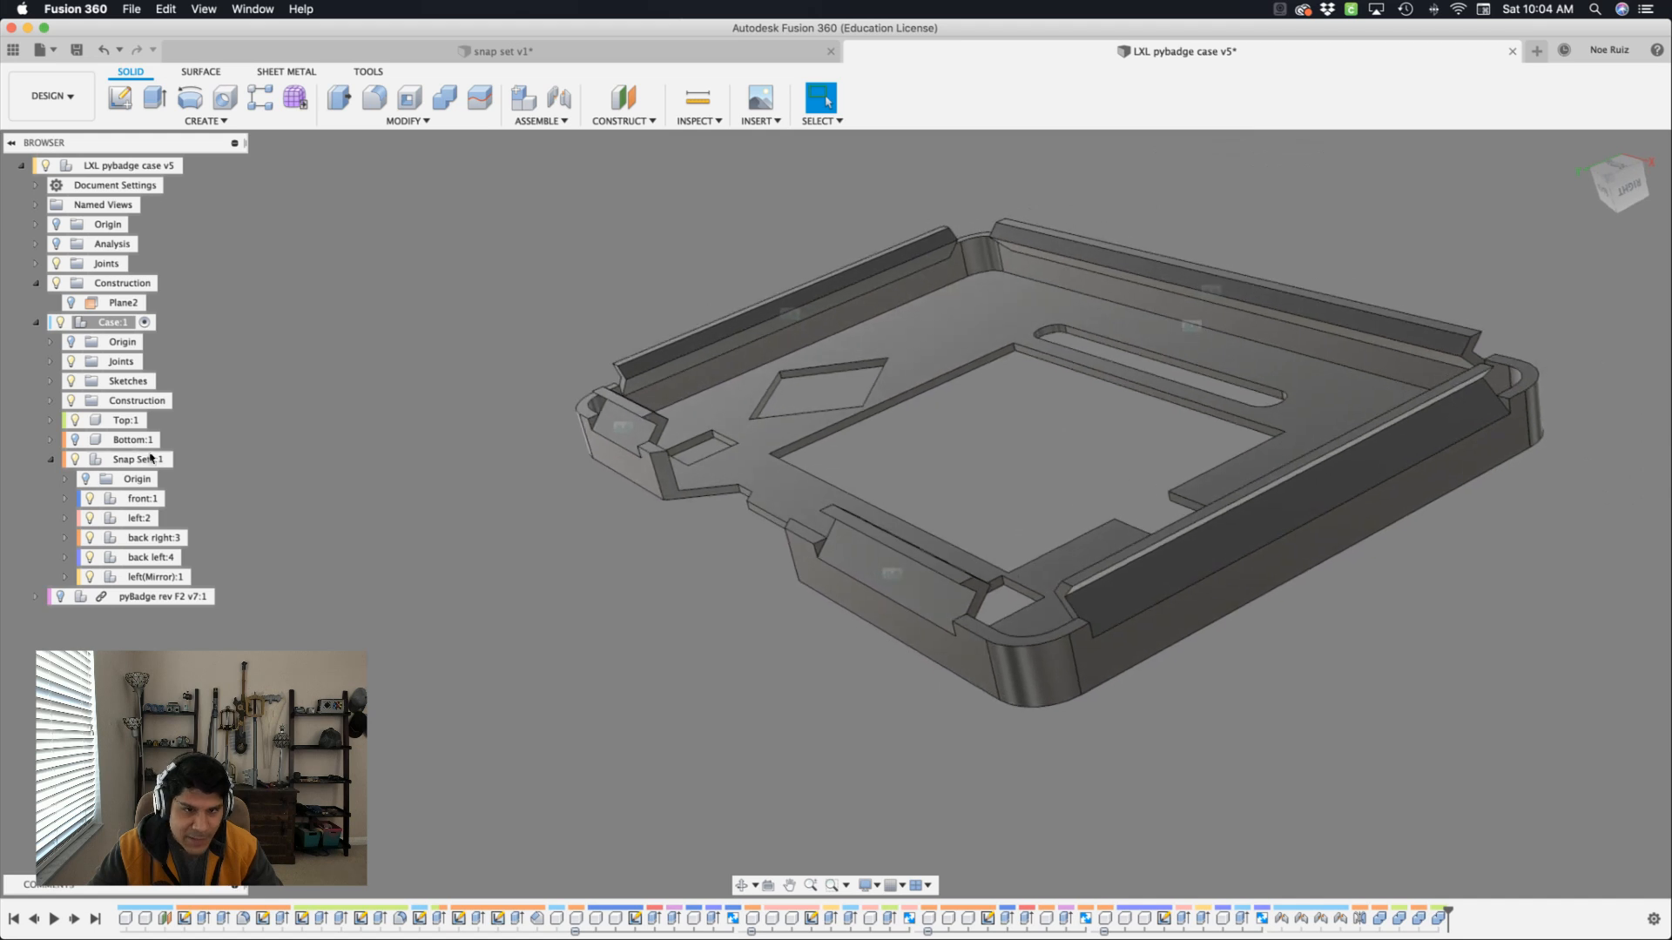
left_click(76, 441)
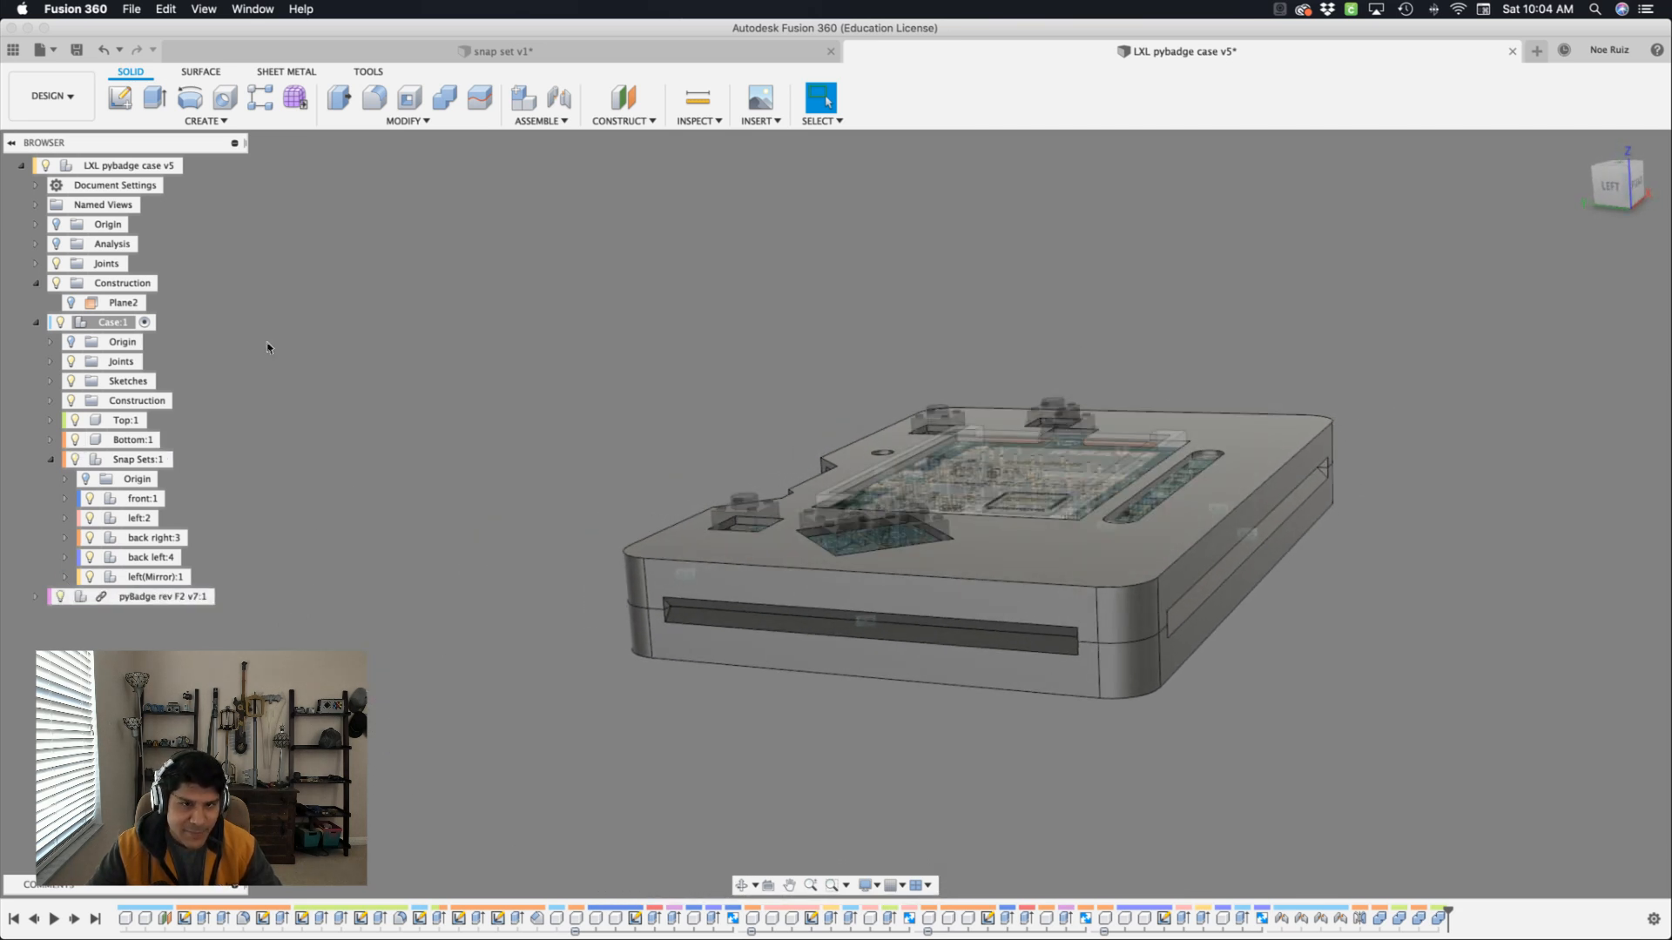
left_click(178, 166)
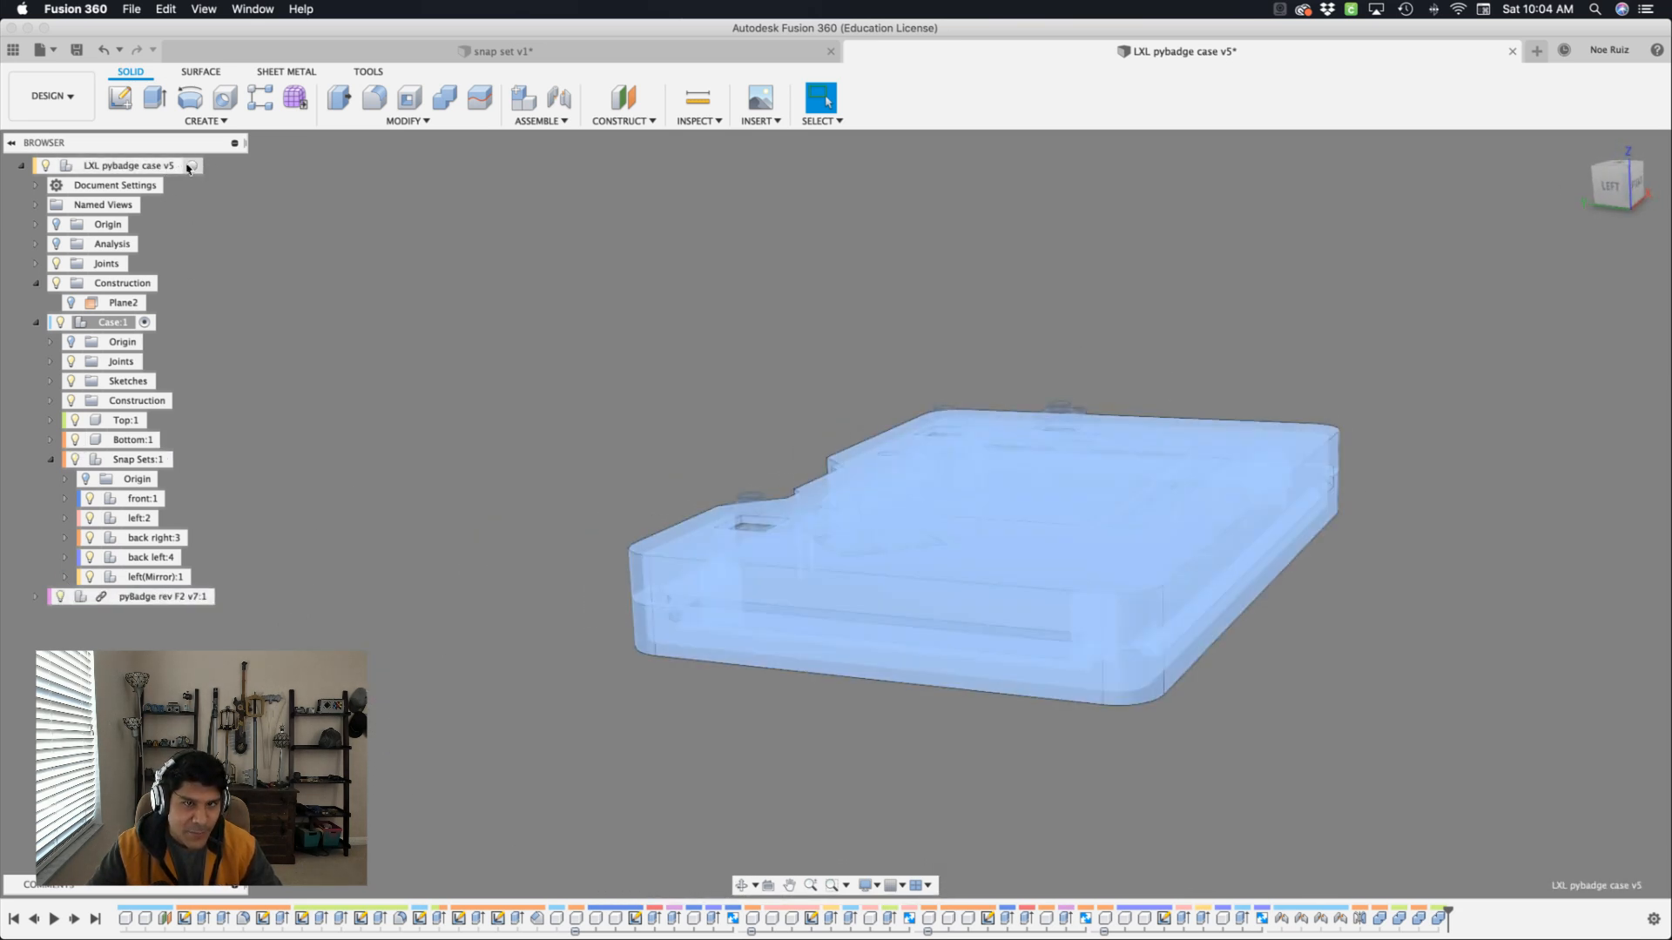
key("Escape")
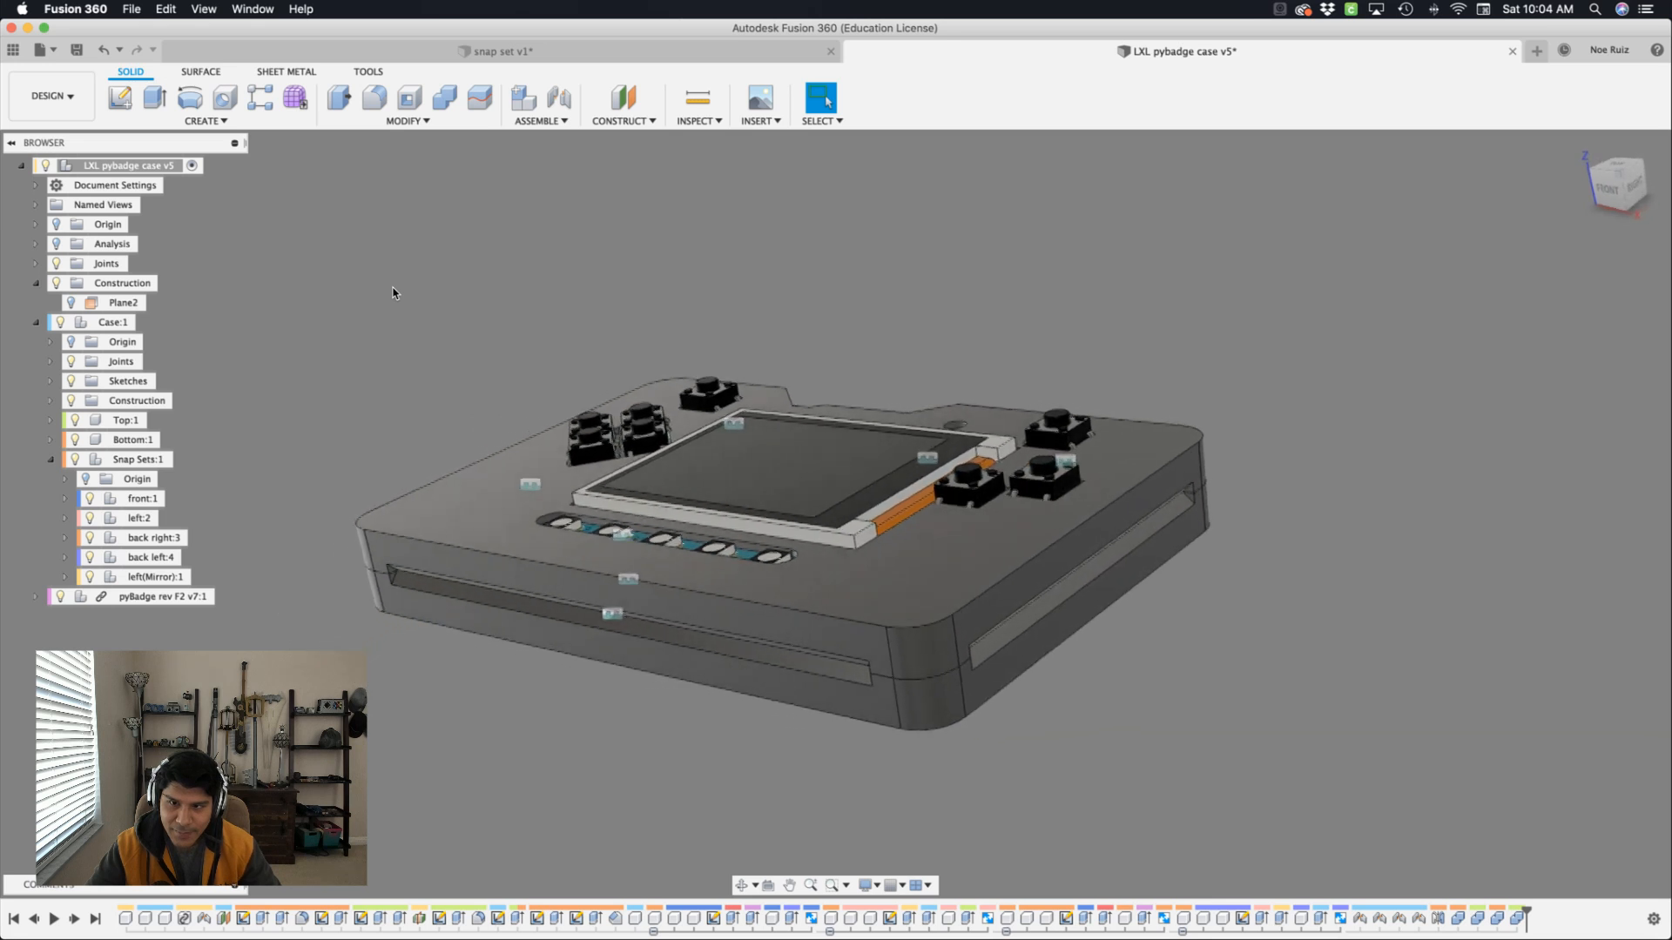
Apply the design's purple ABS (White) appearance to the top and bottom case bodies.
key("a")
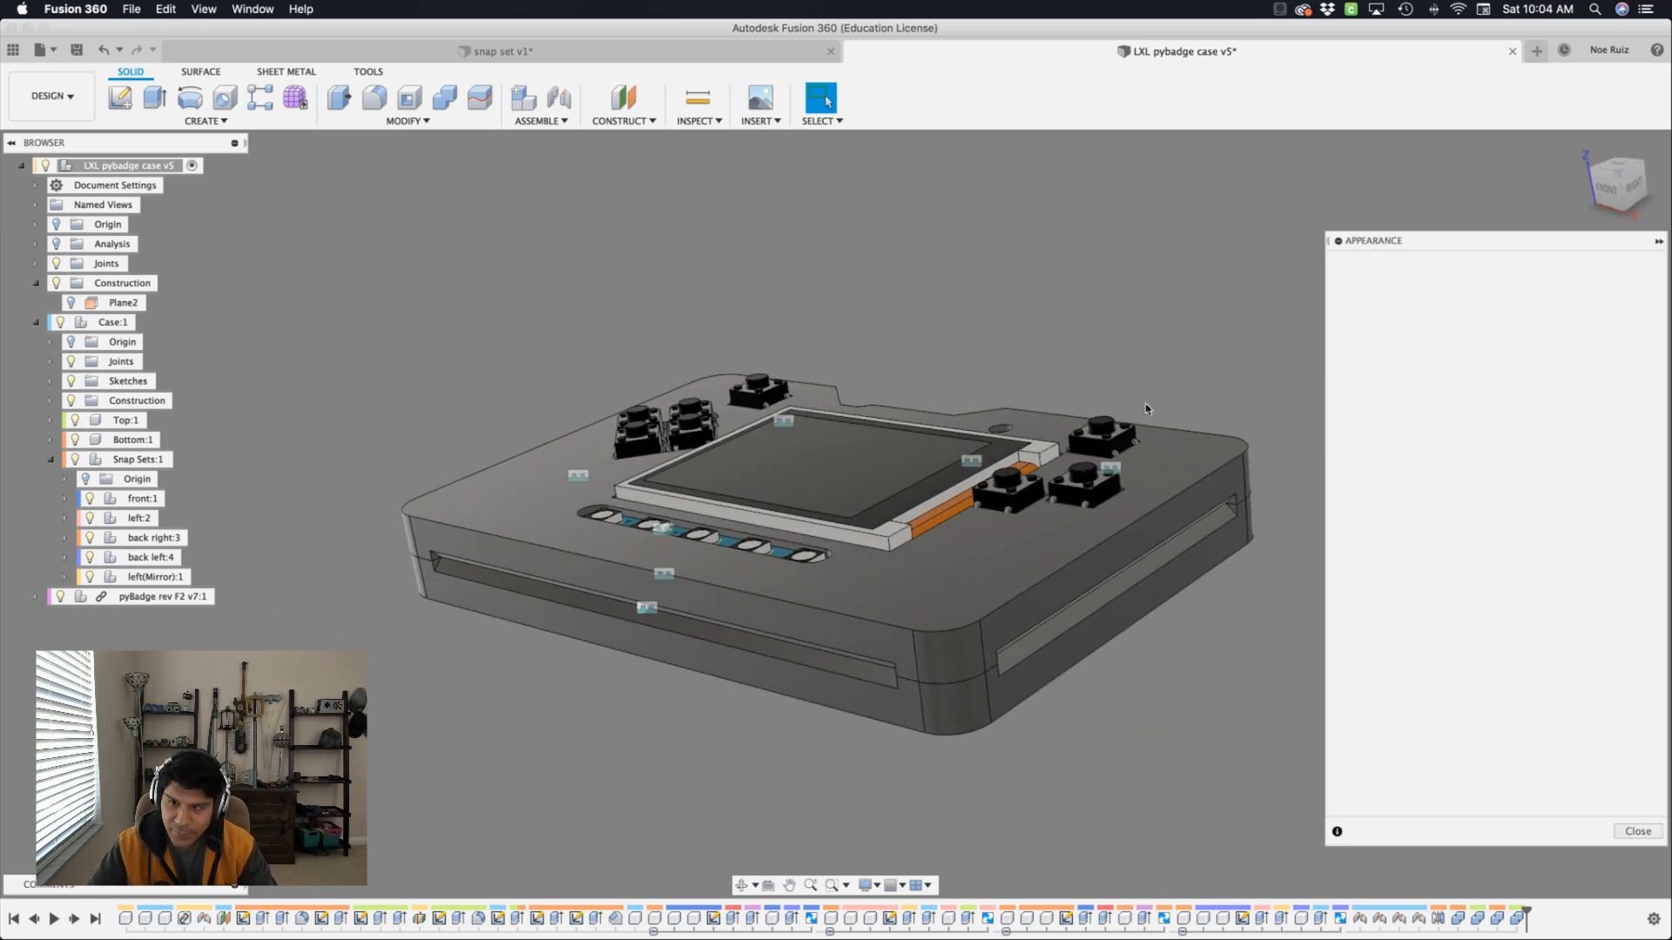
left_click_drag(1401, 394, 1183, 474)
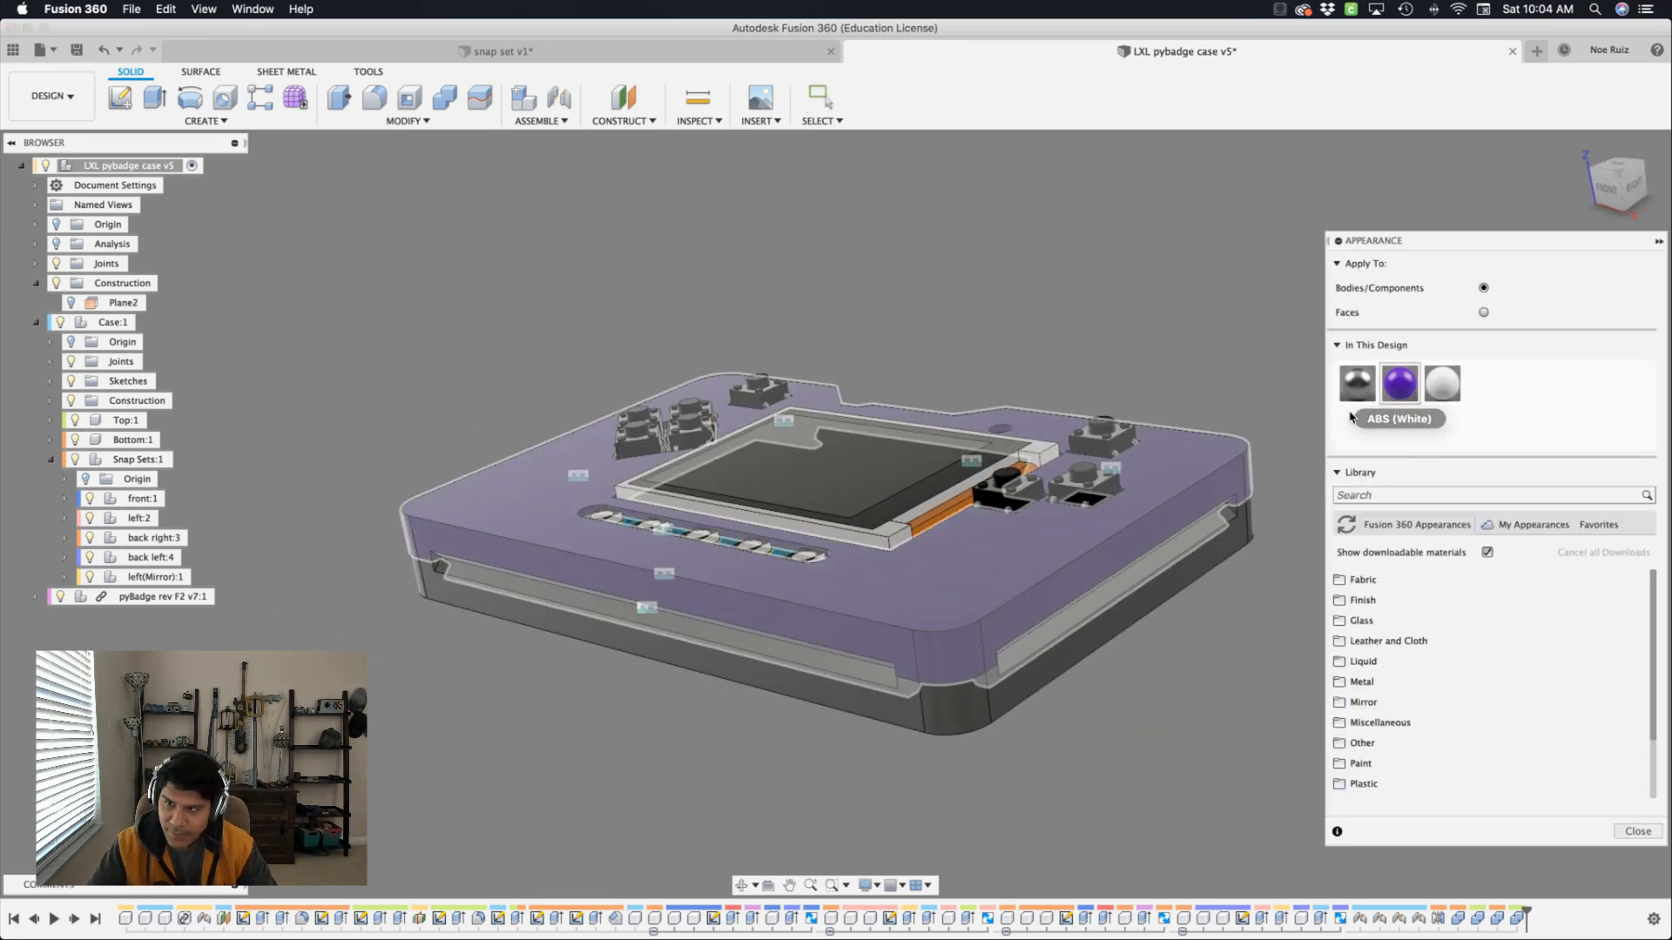
left_click_drag(1314, 527, 1254, 567)
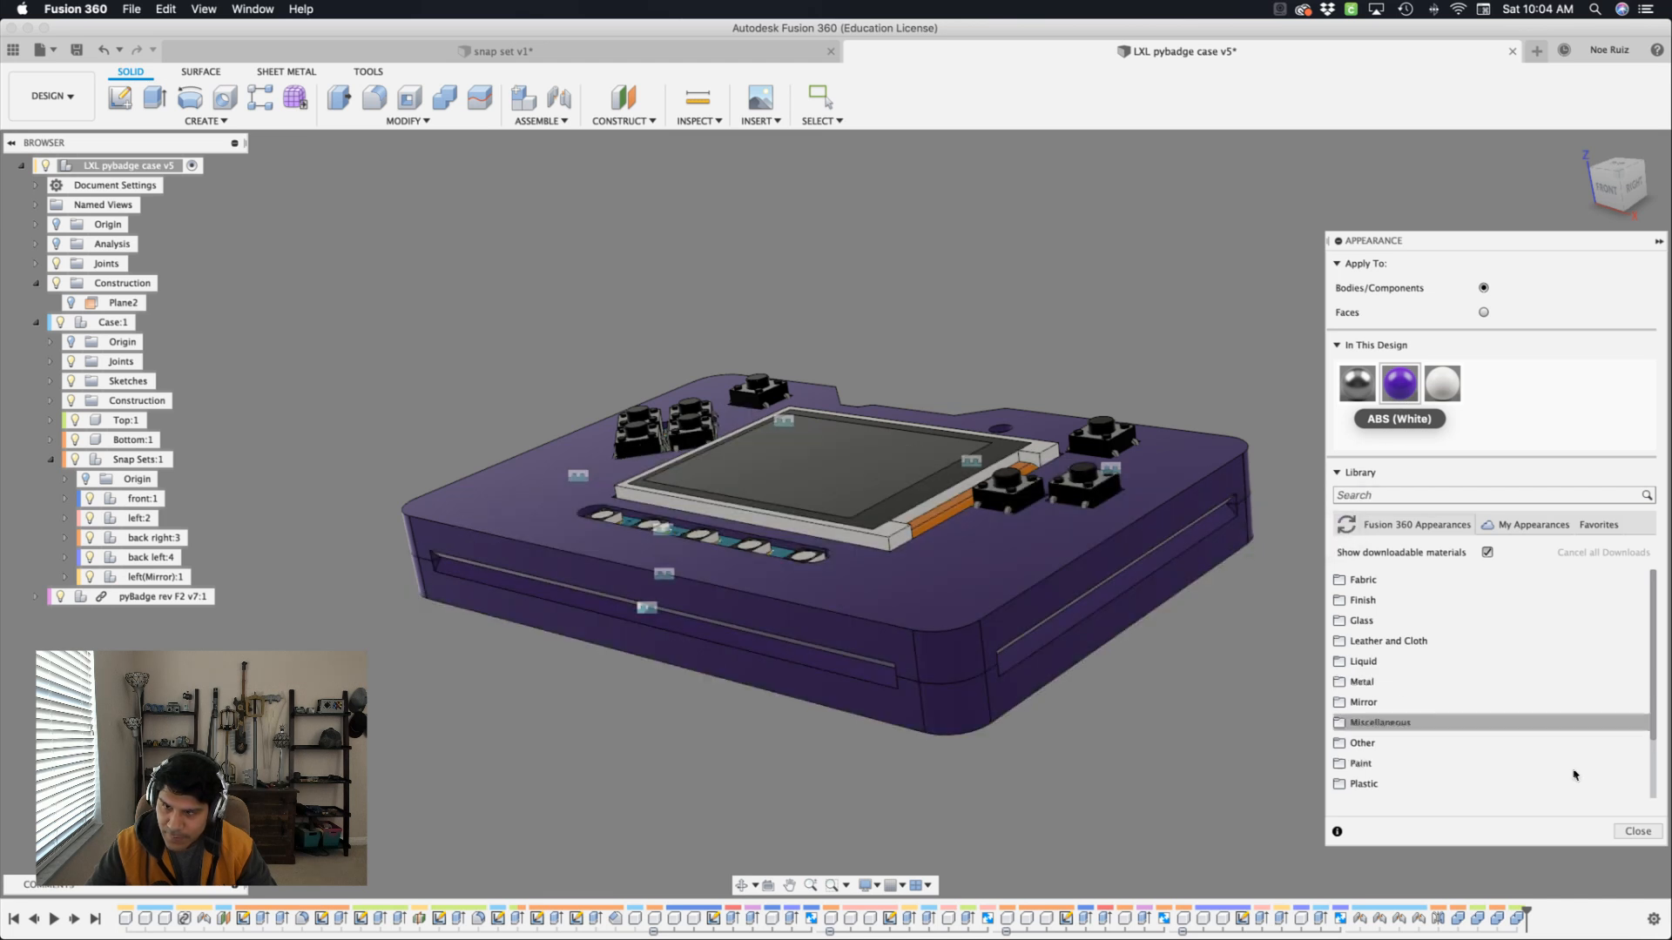
left_click(1637, 830)
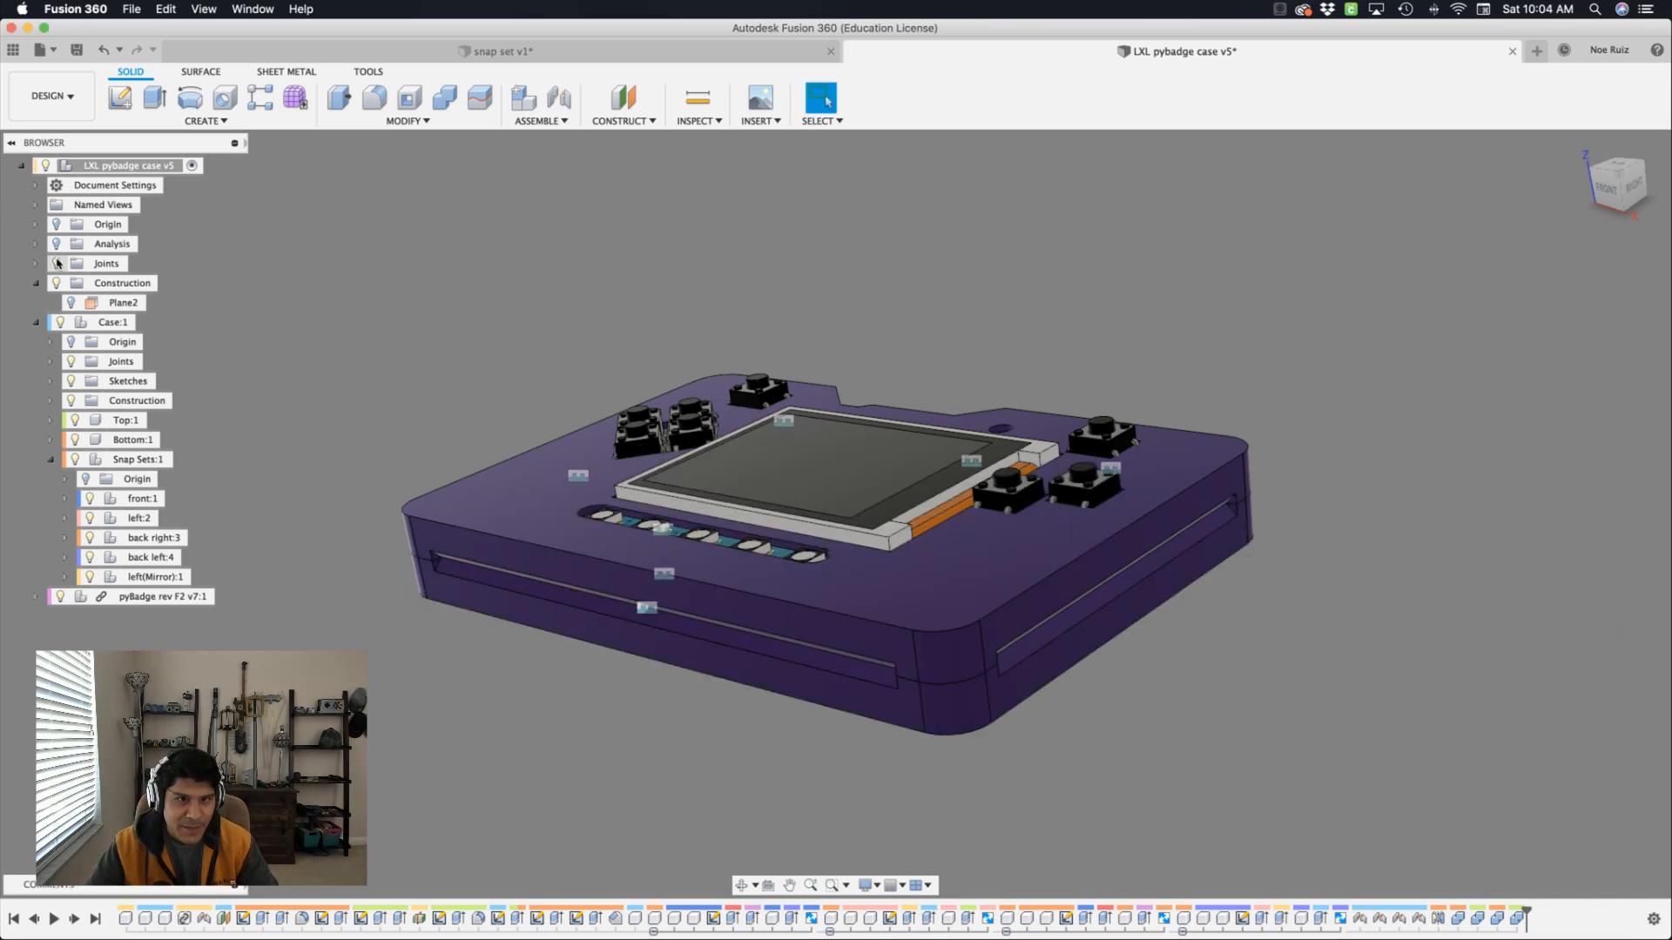
Hide the pyBadge board, and review the user parameters alongside the case's section view.
left_click(36, 284)
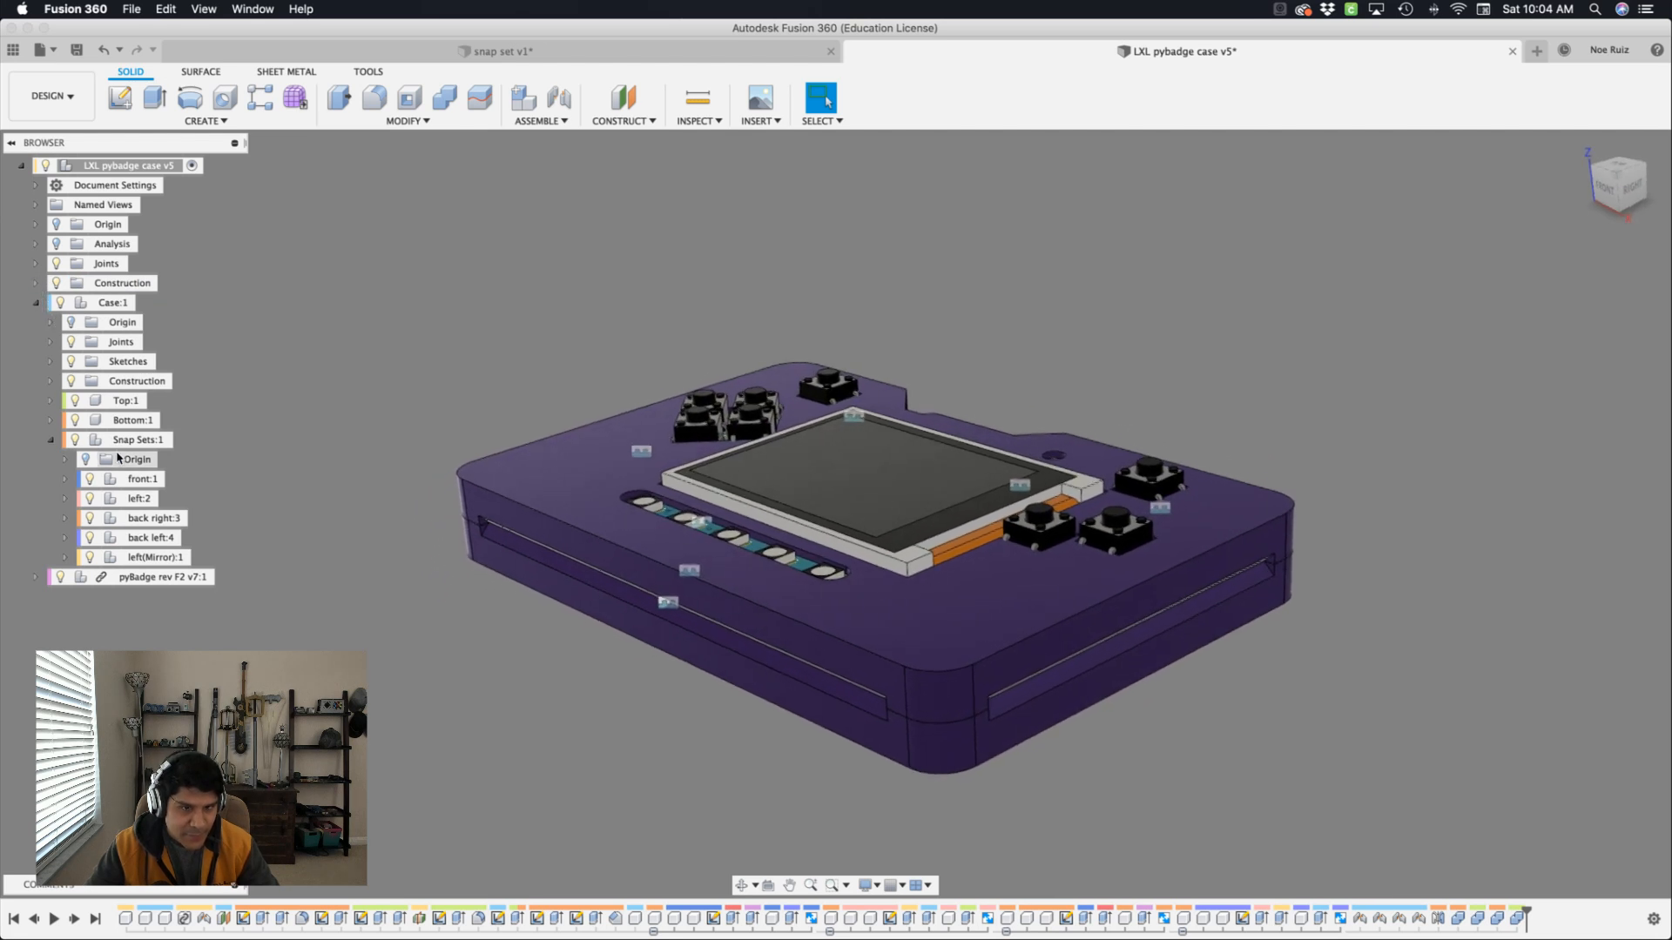
left_click(49, 439)
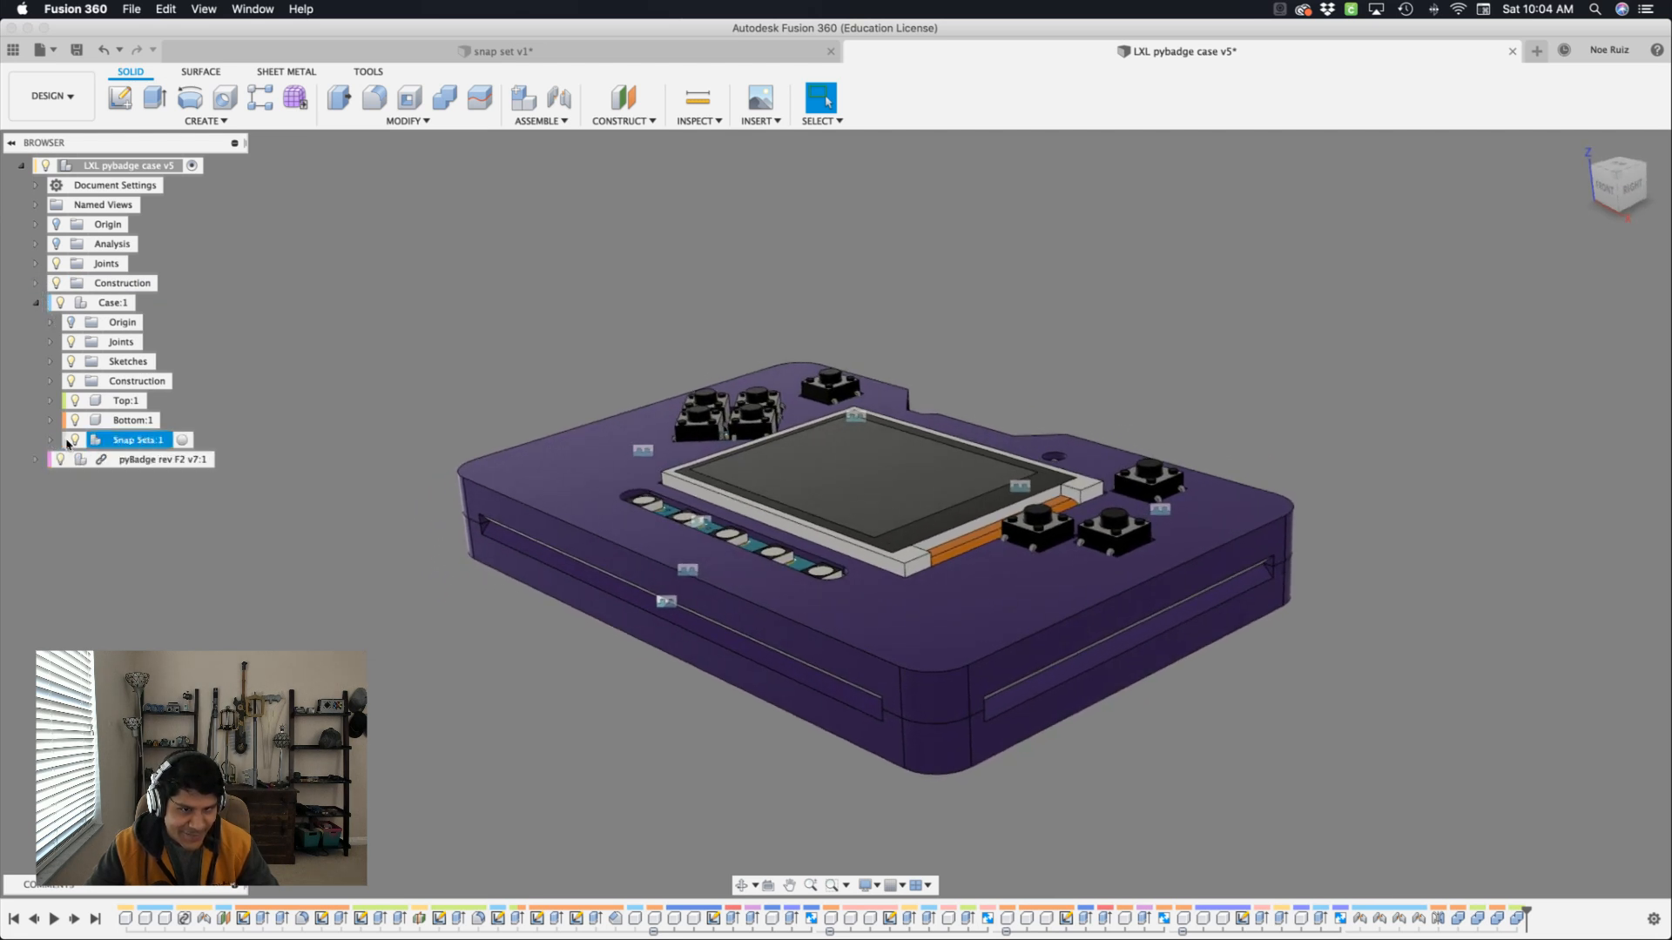
left_click(62, 459)
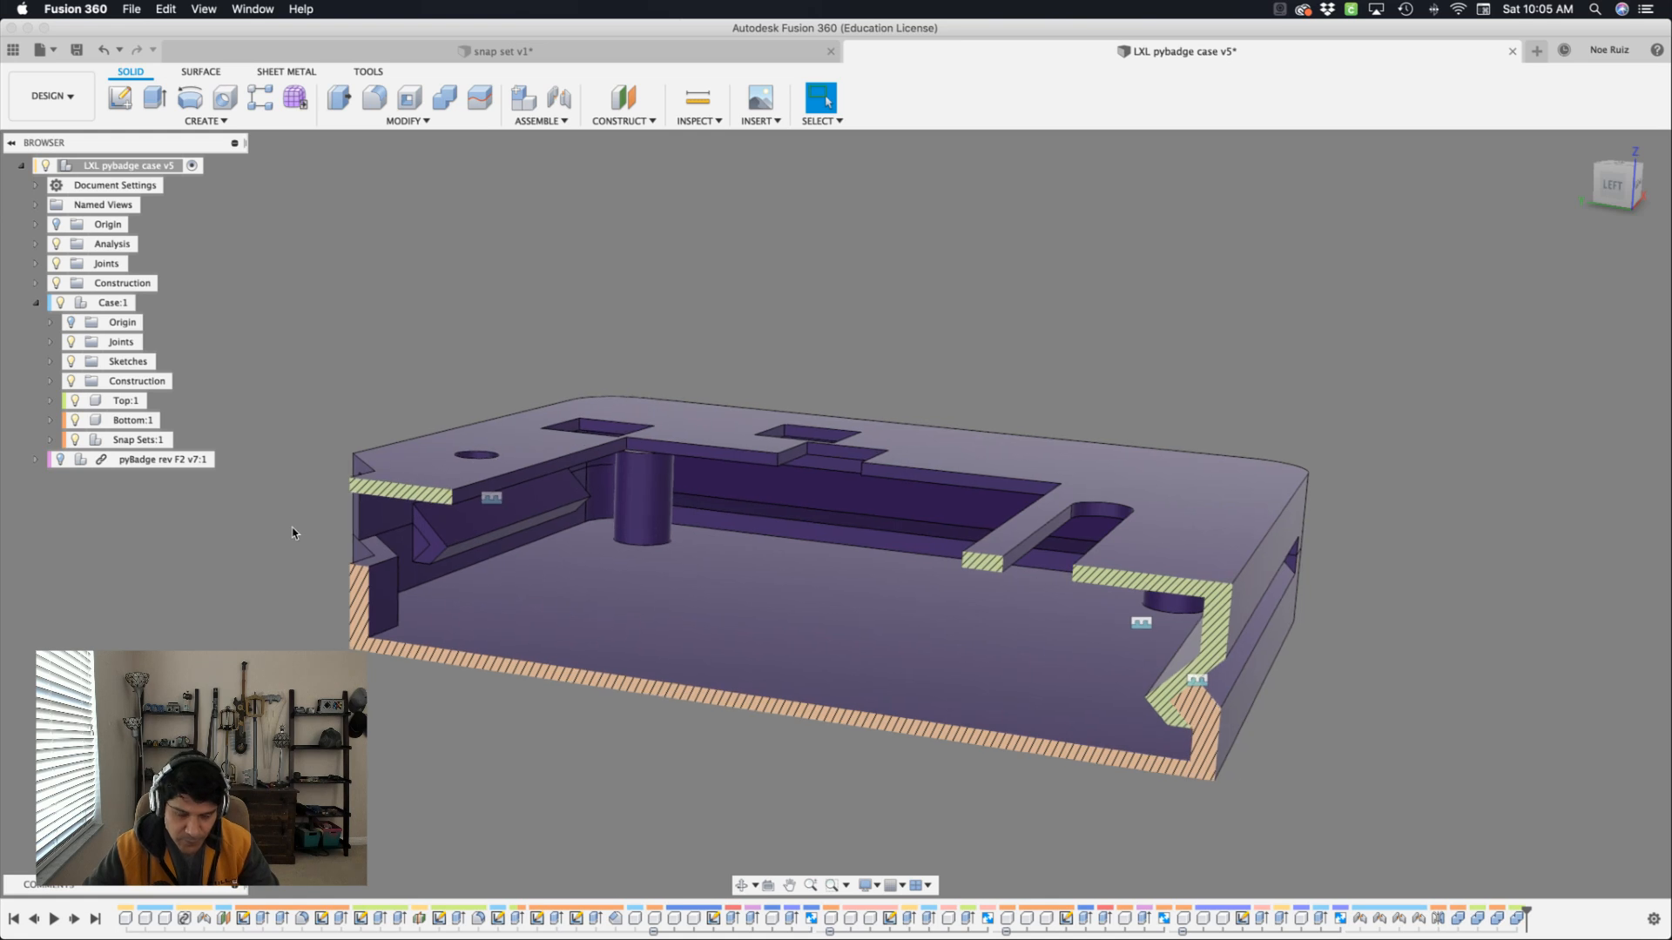
key("shift+p")
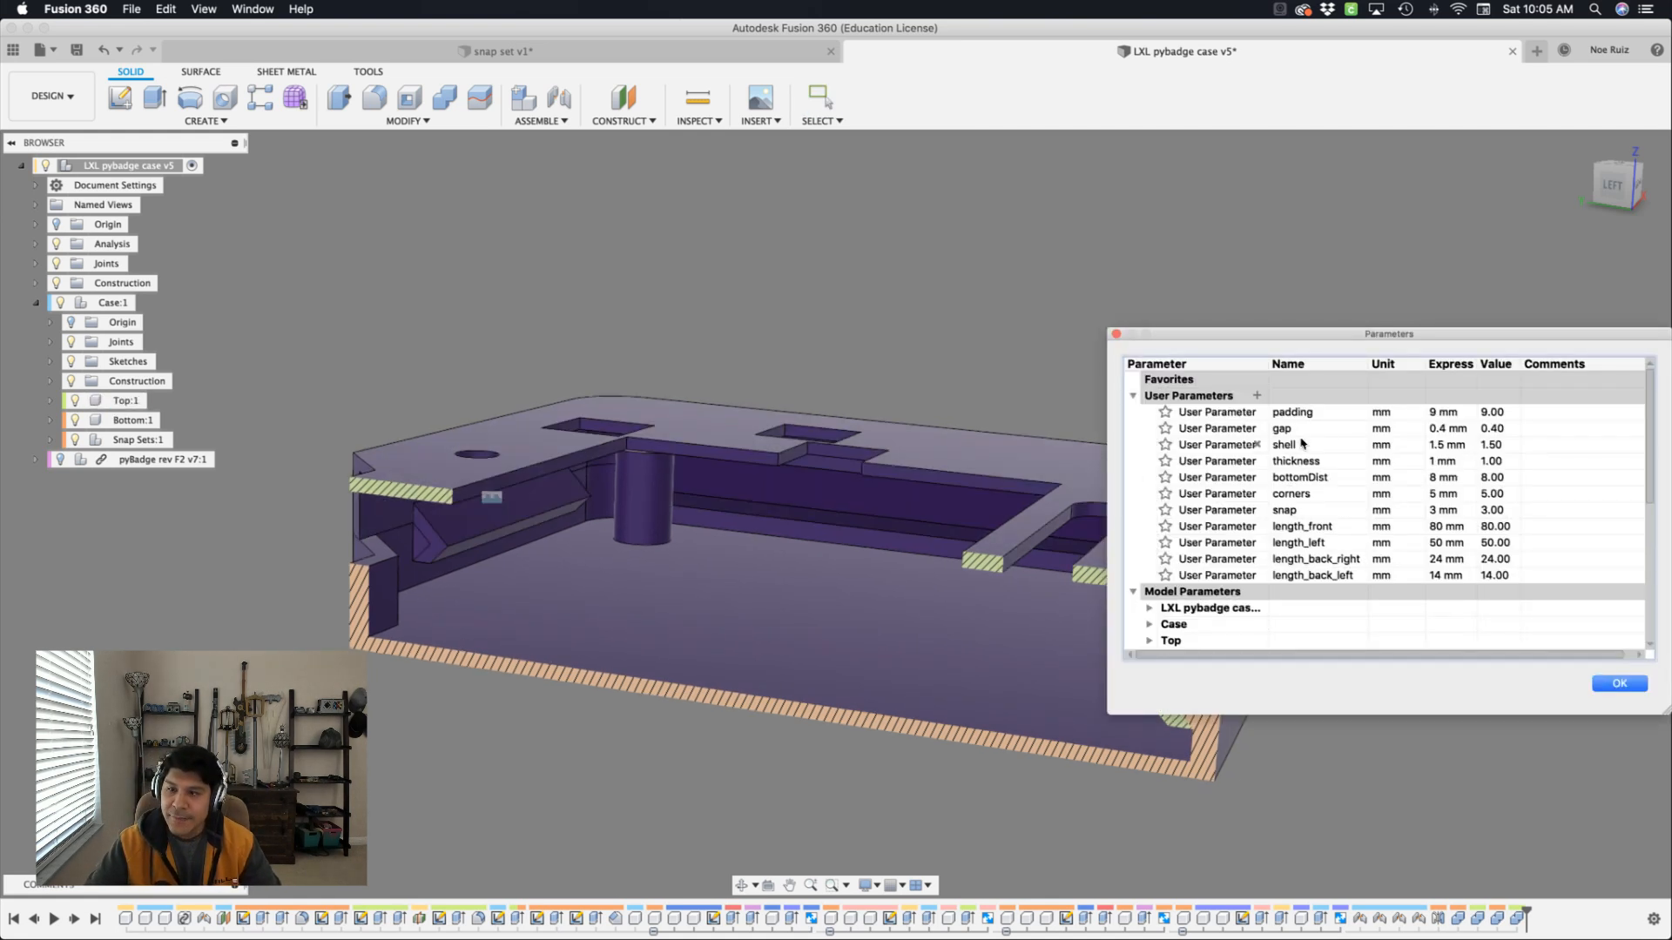
left_click(1619, 684)
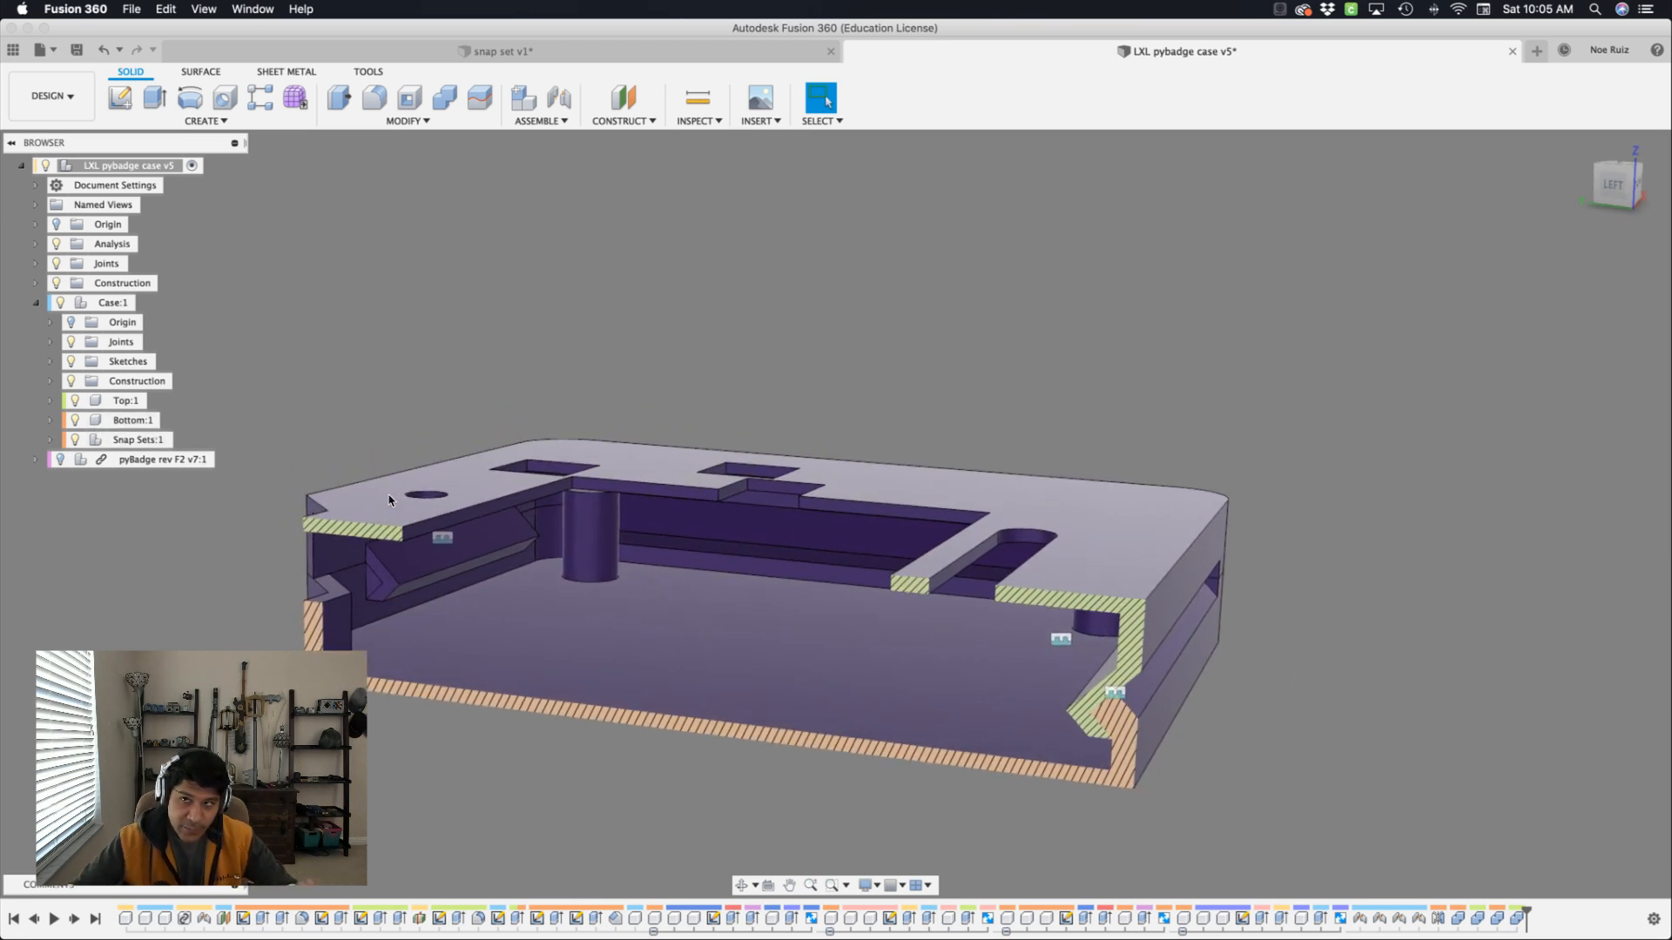
Hide the bottom case and turn off the section analysis so that the whole top case is displayed.
left_click(76, 420)
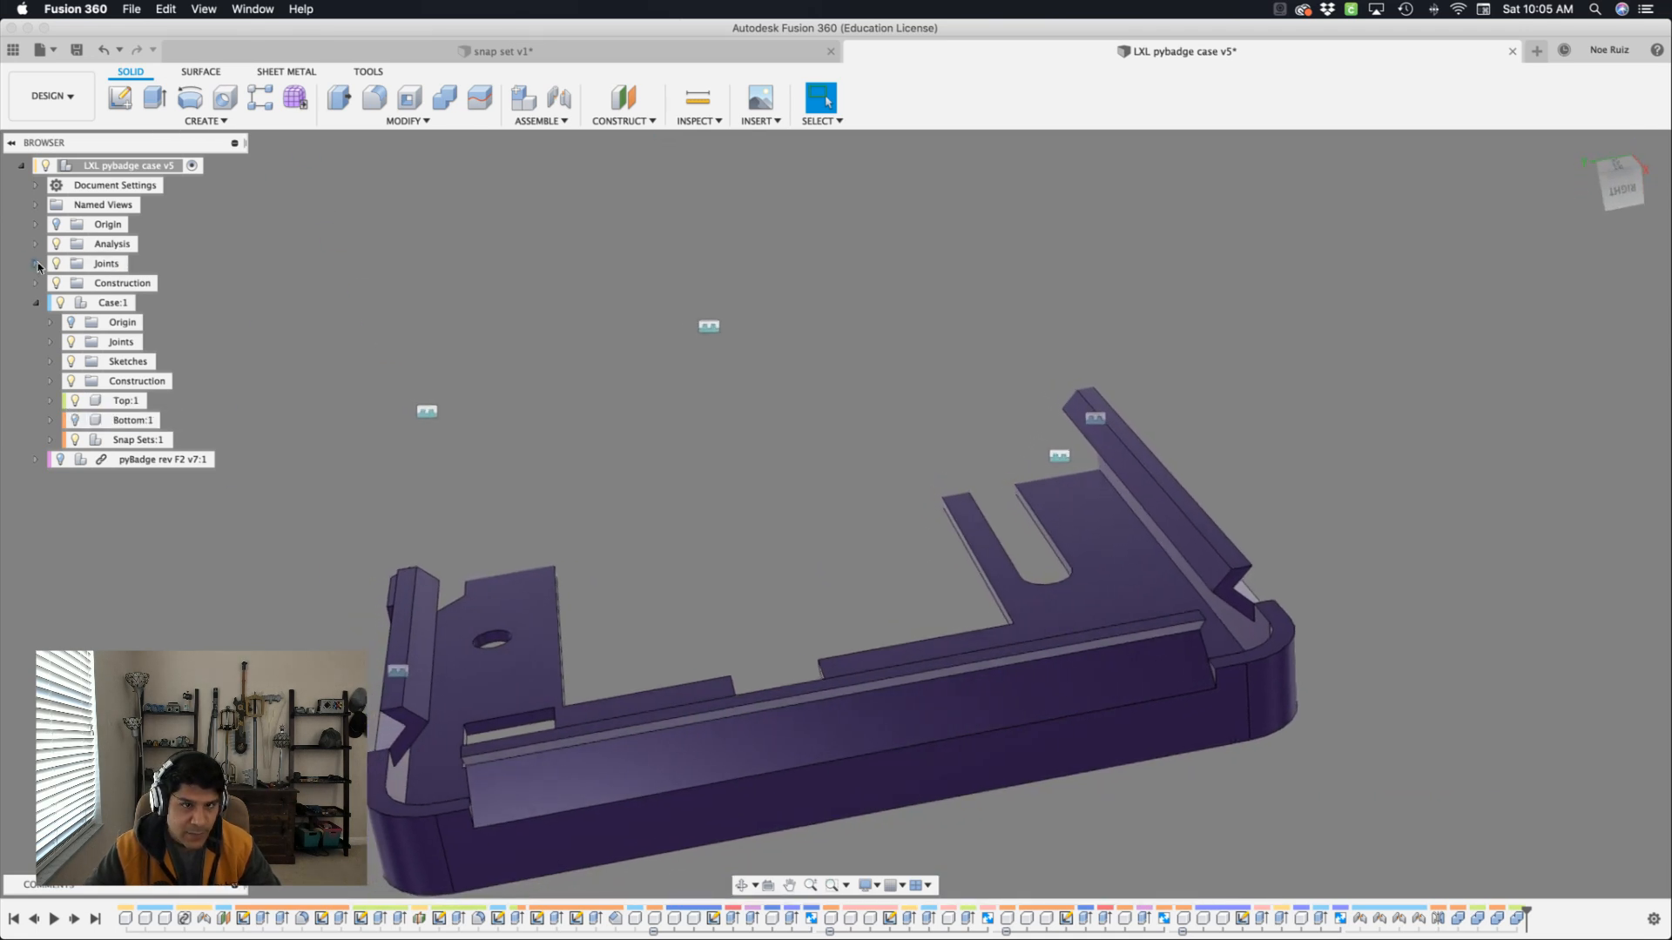
left_click(59, 263)
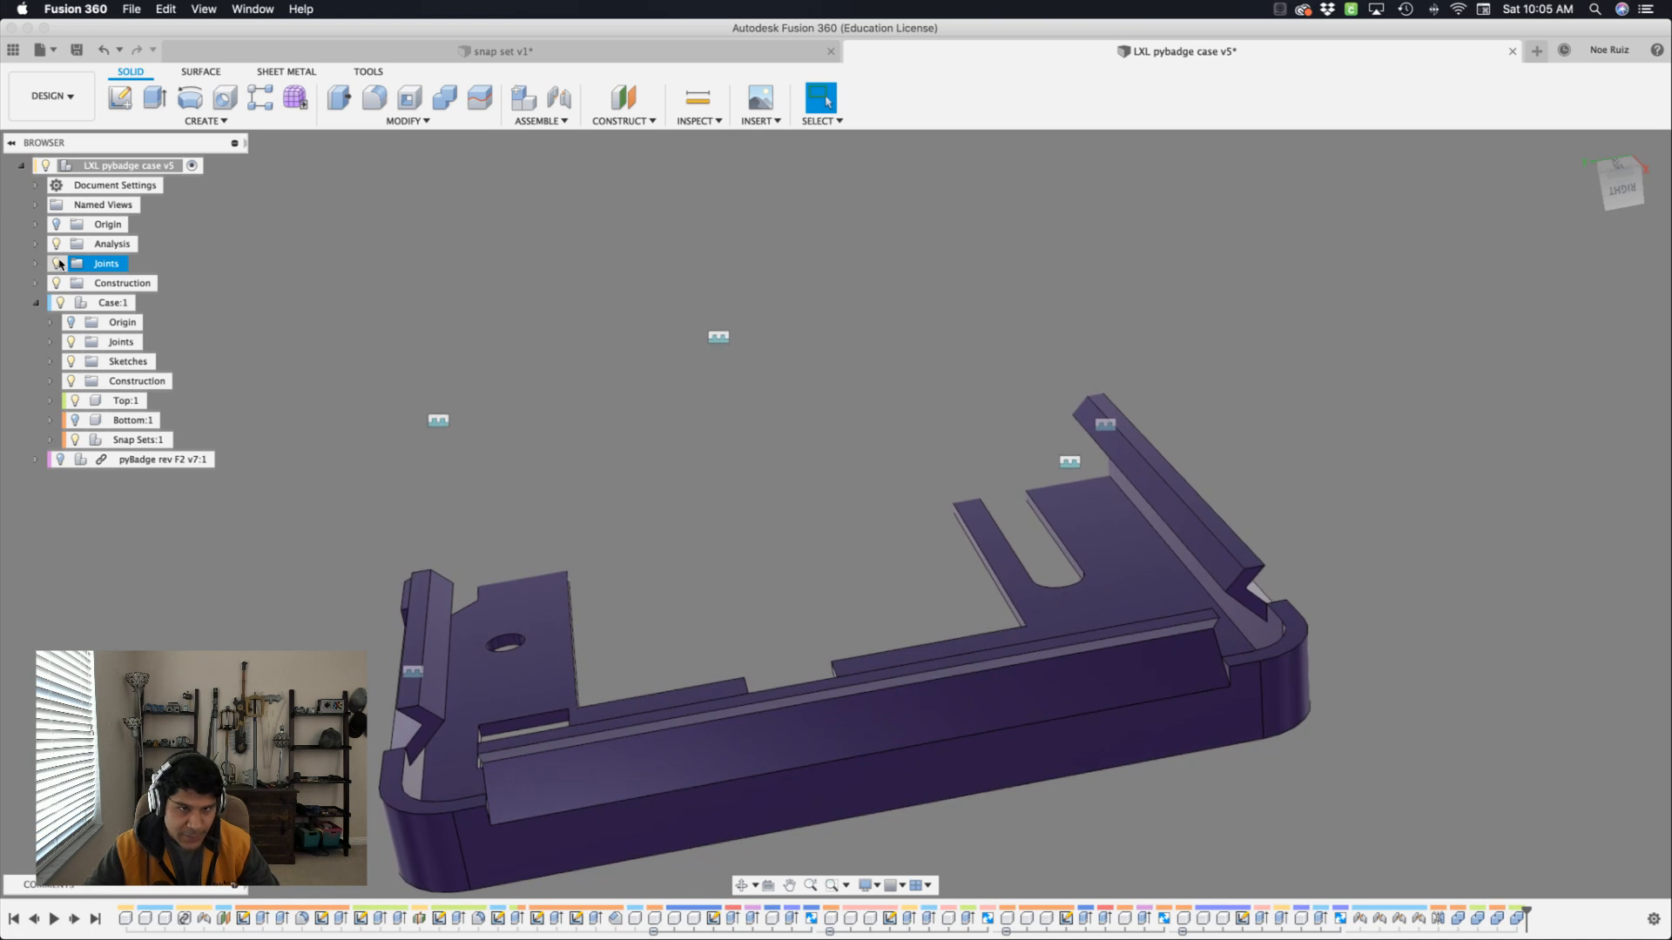
left_click(59, 262)
left_click(57, 244)
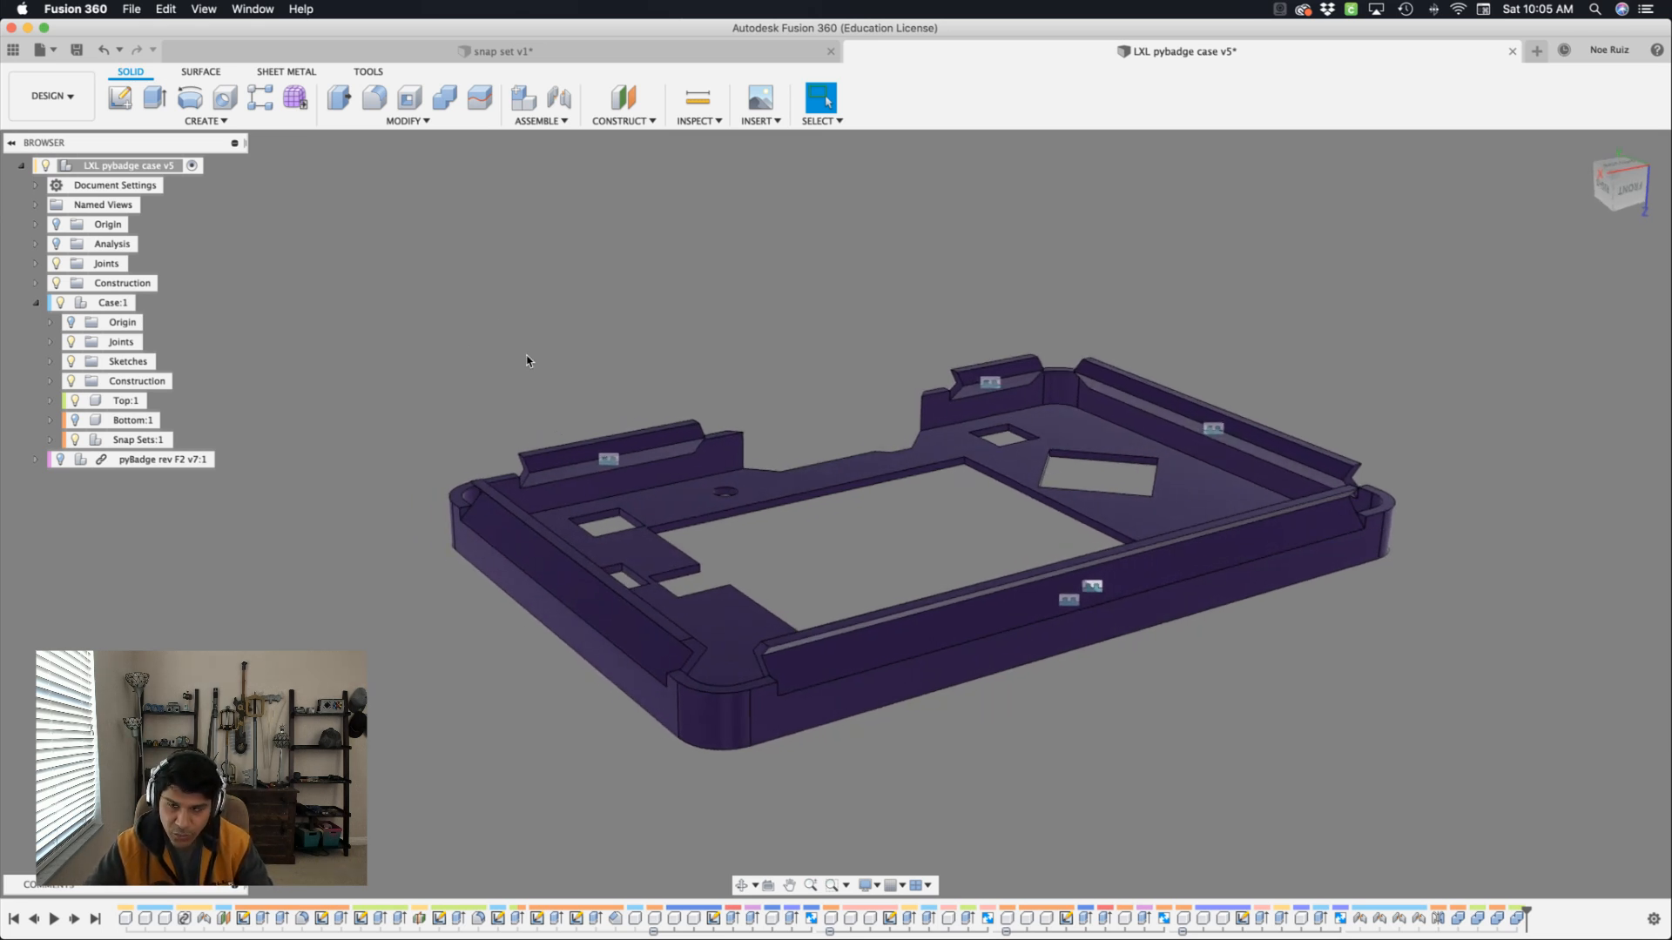
Start a Press Pull on the two inner sloped faces of the top case's longer back snap, with the offset distance set to gap.
key("q")
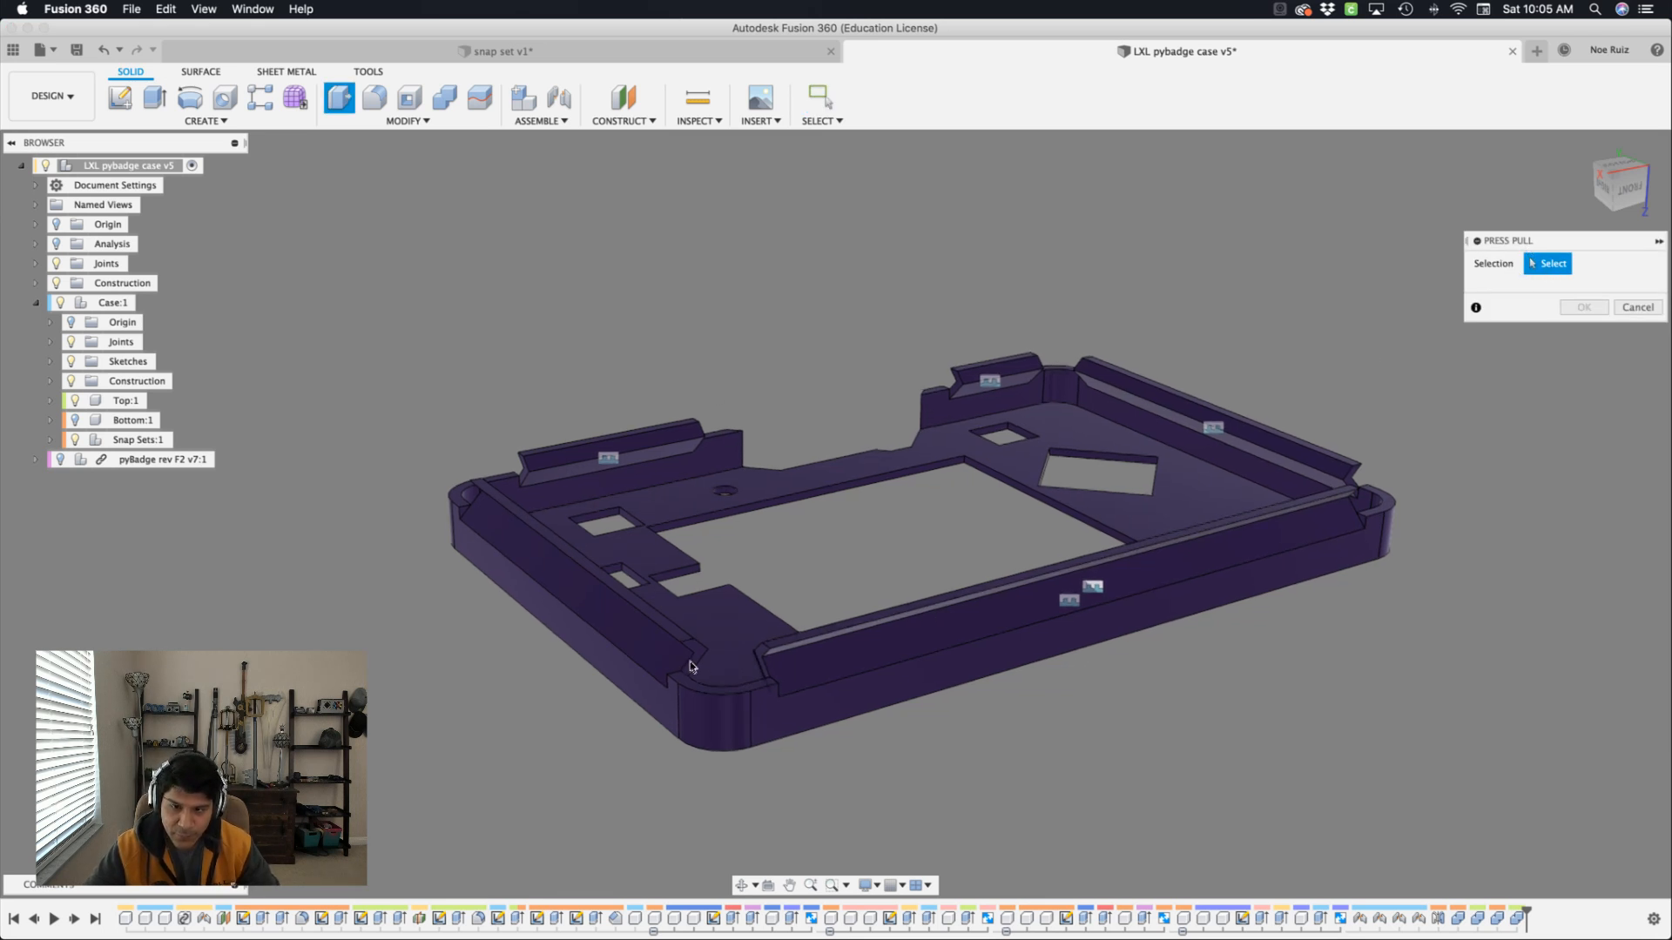
scroll(728, 665, "up", 3)
scroll(657, 469, "up", 3)
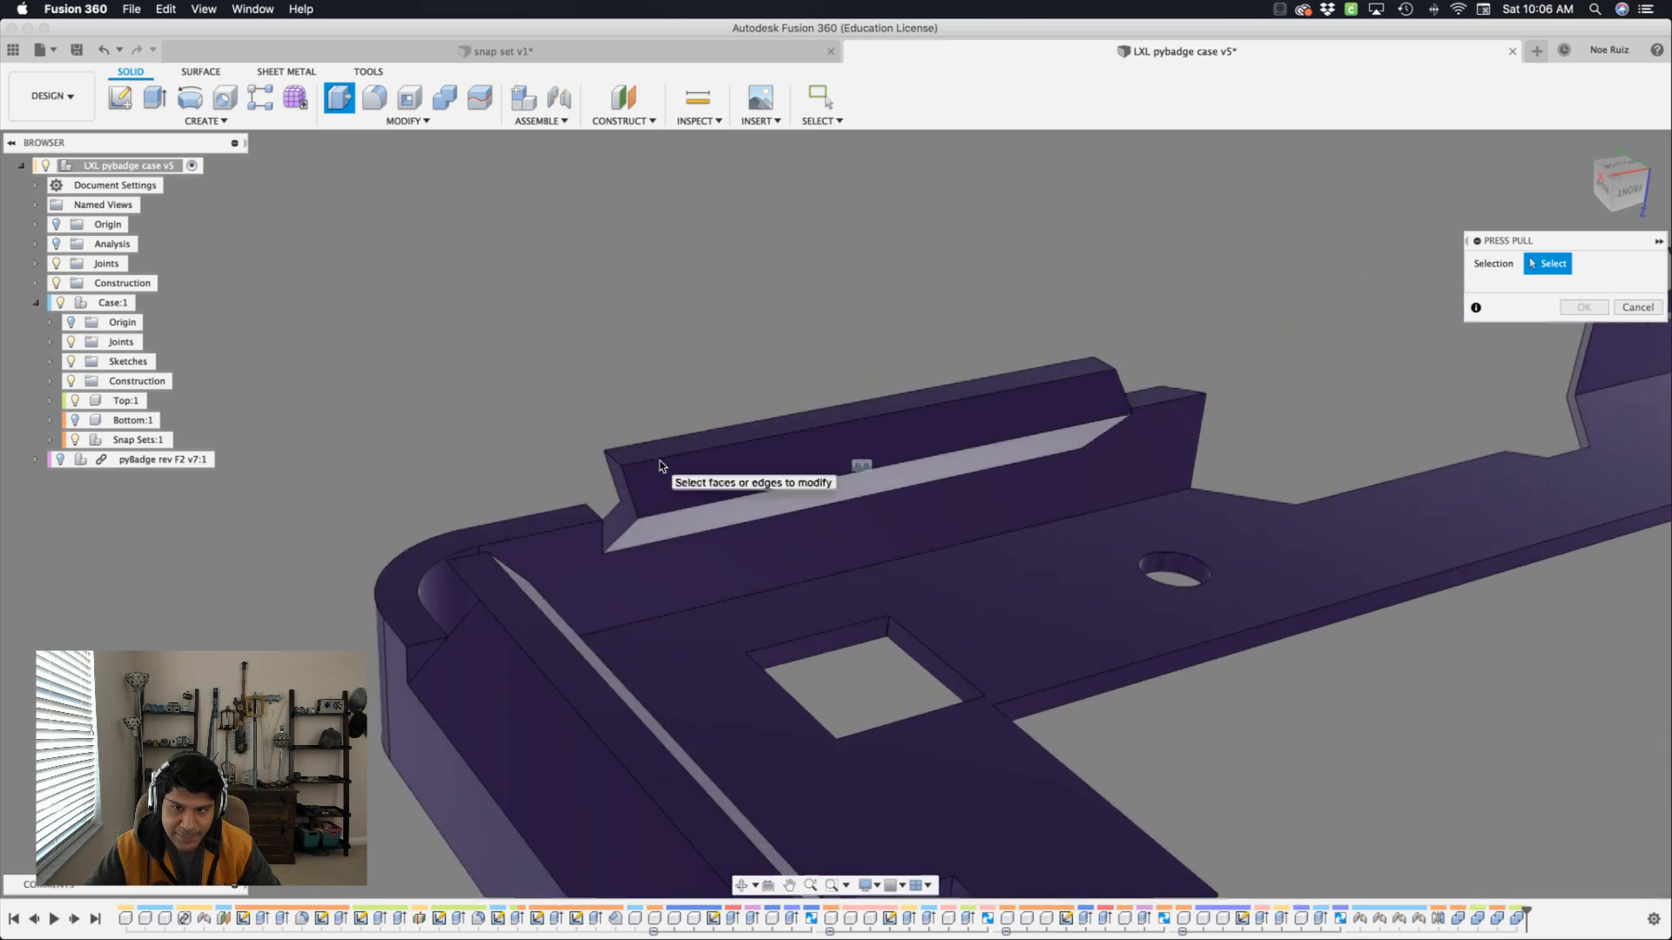
left_click(666, 492)
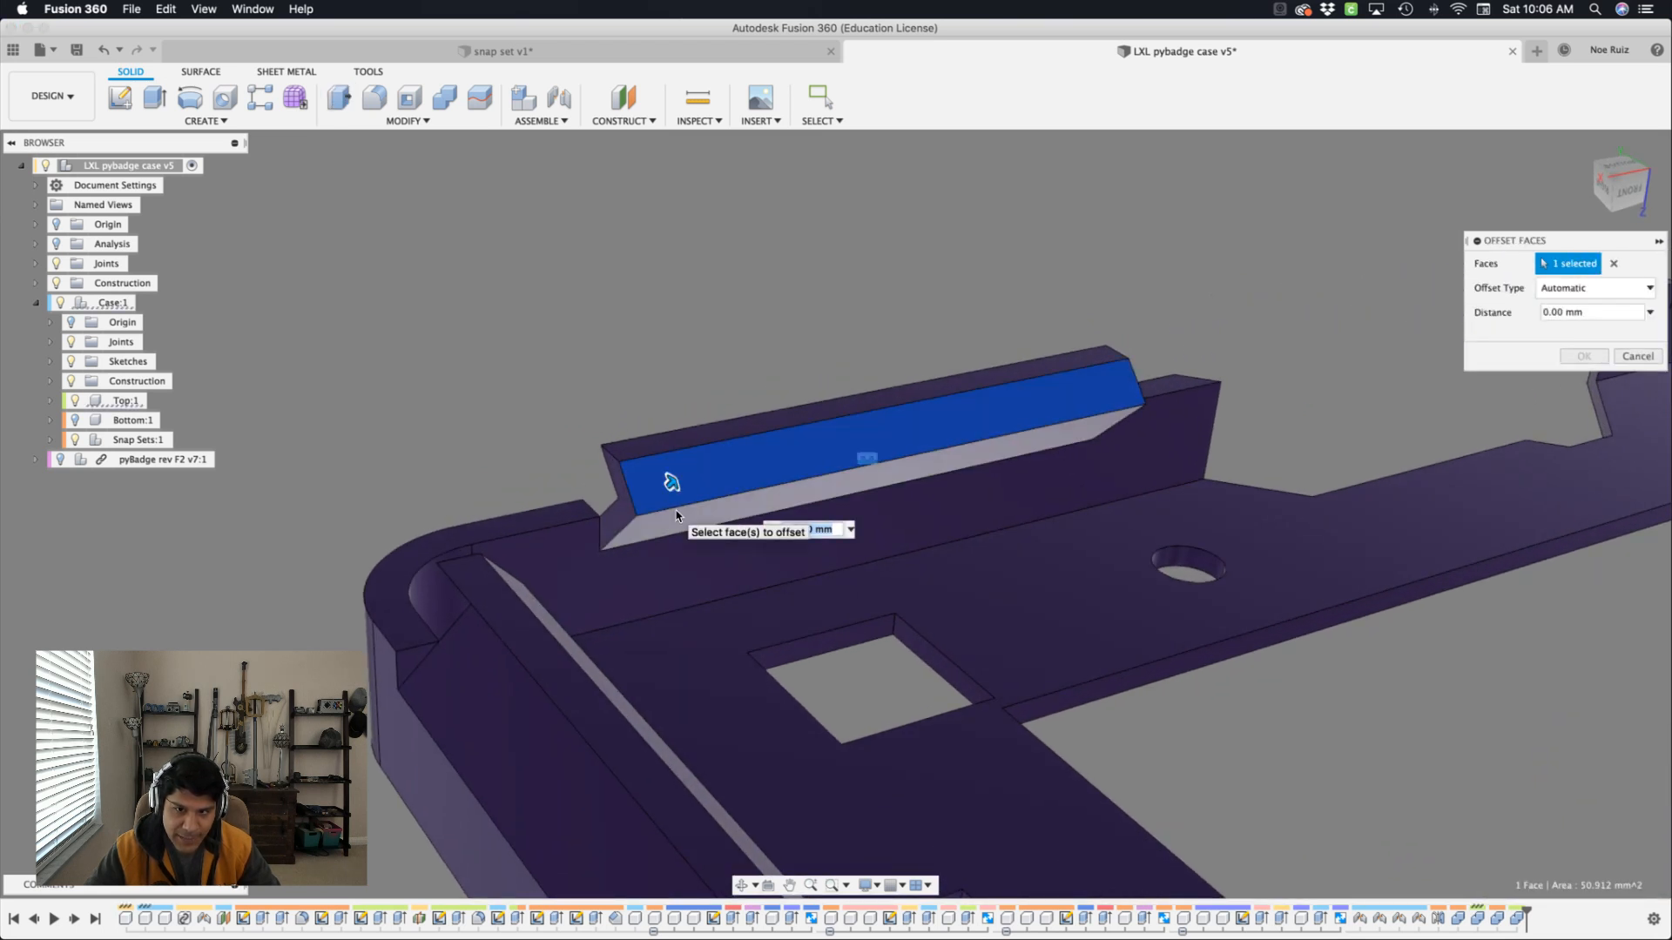
left_click(680, 523)
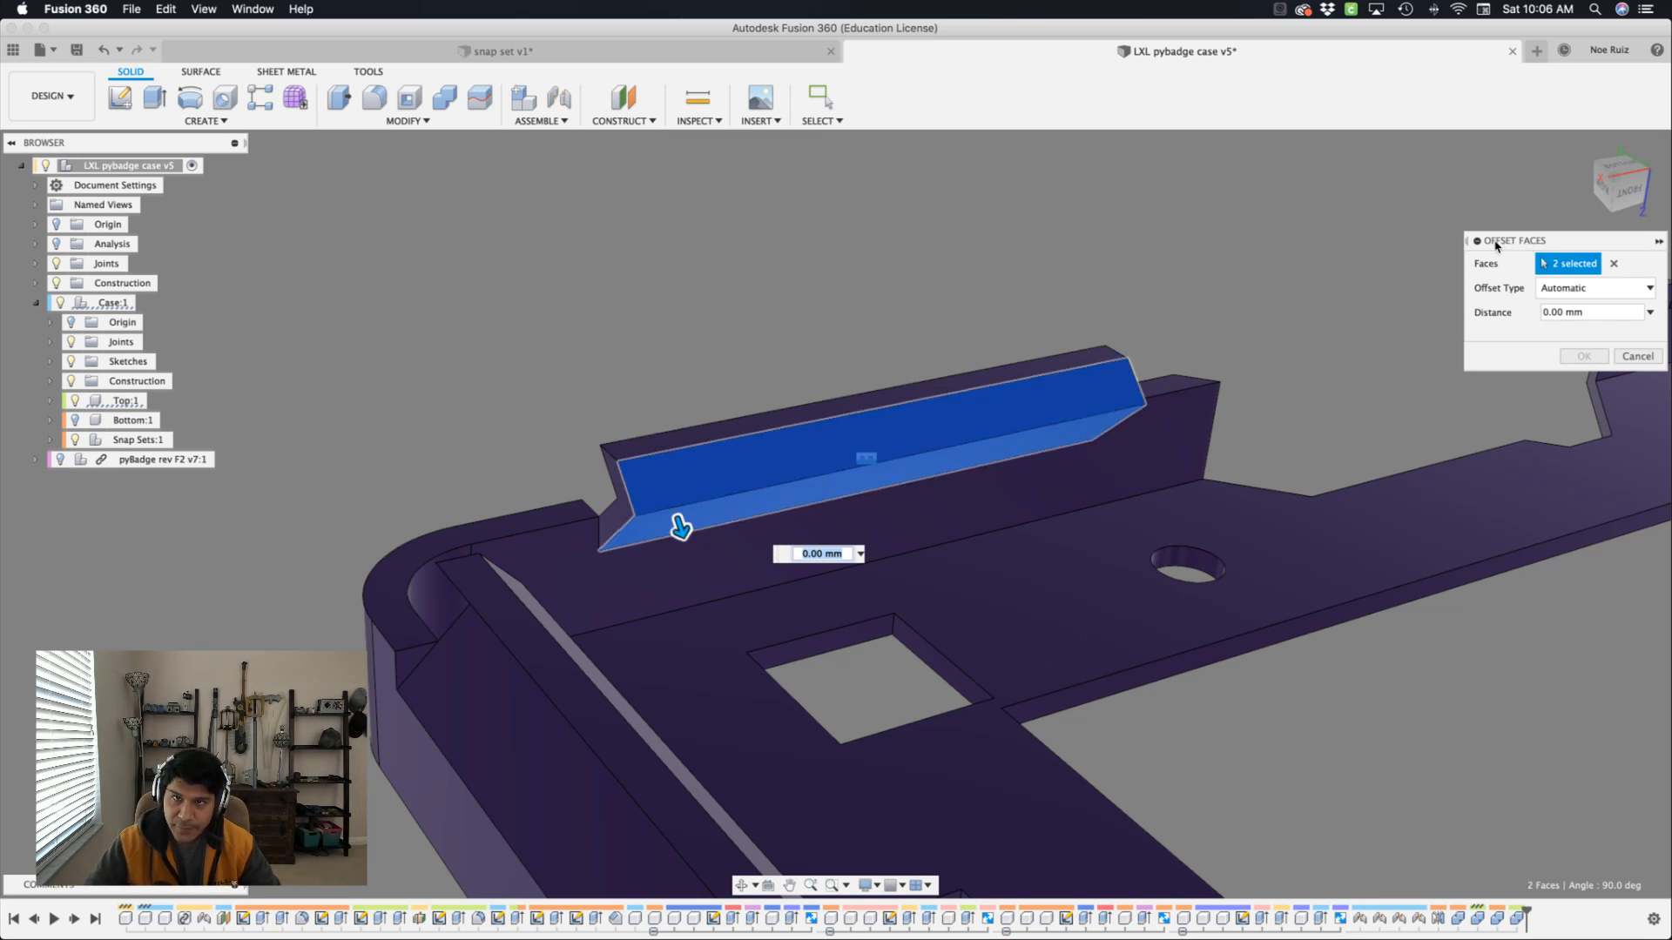
scroll(1527, 246, "down", 4)
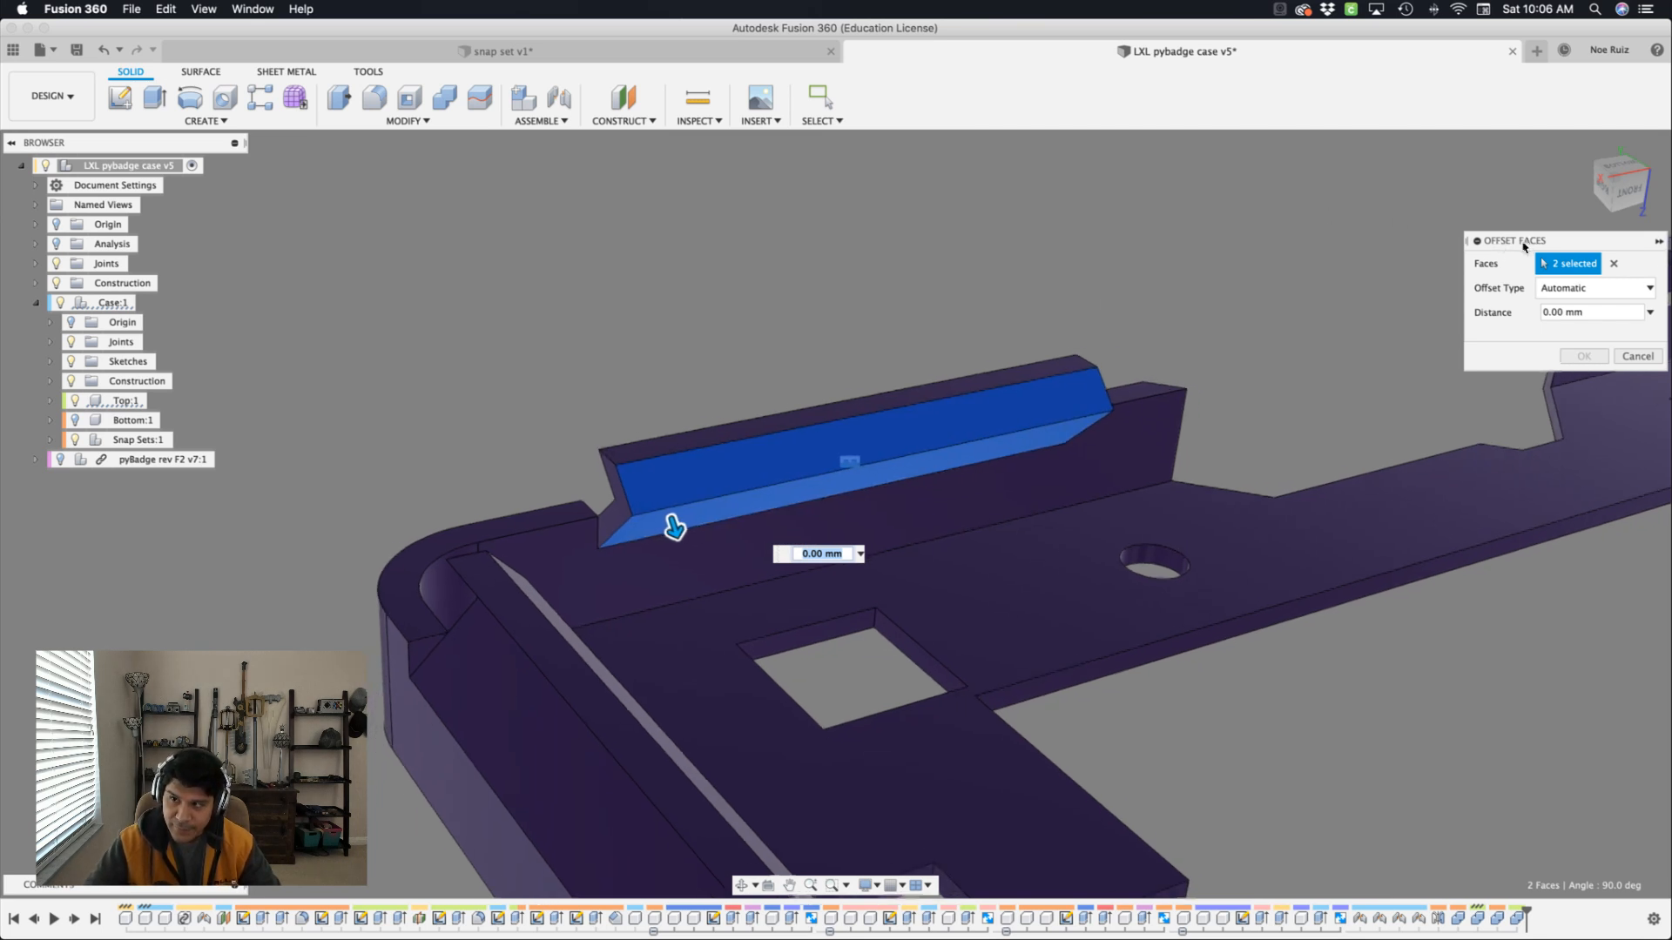
left_click(860, 554)
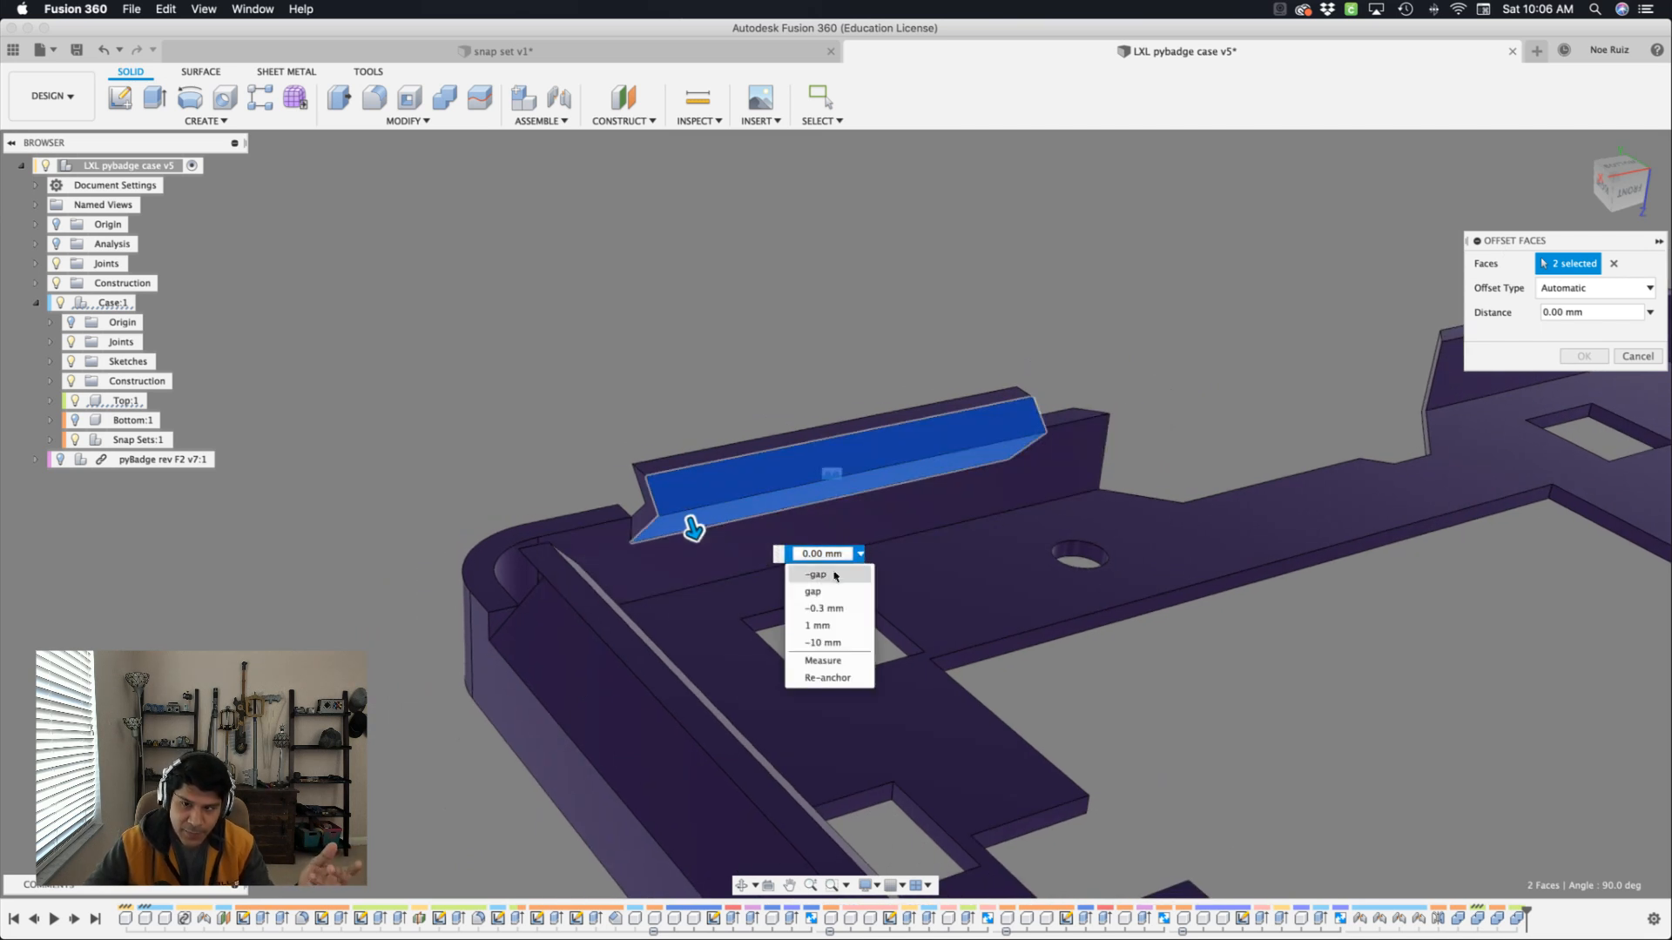
left_click(816, 591)
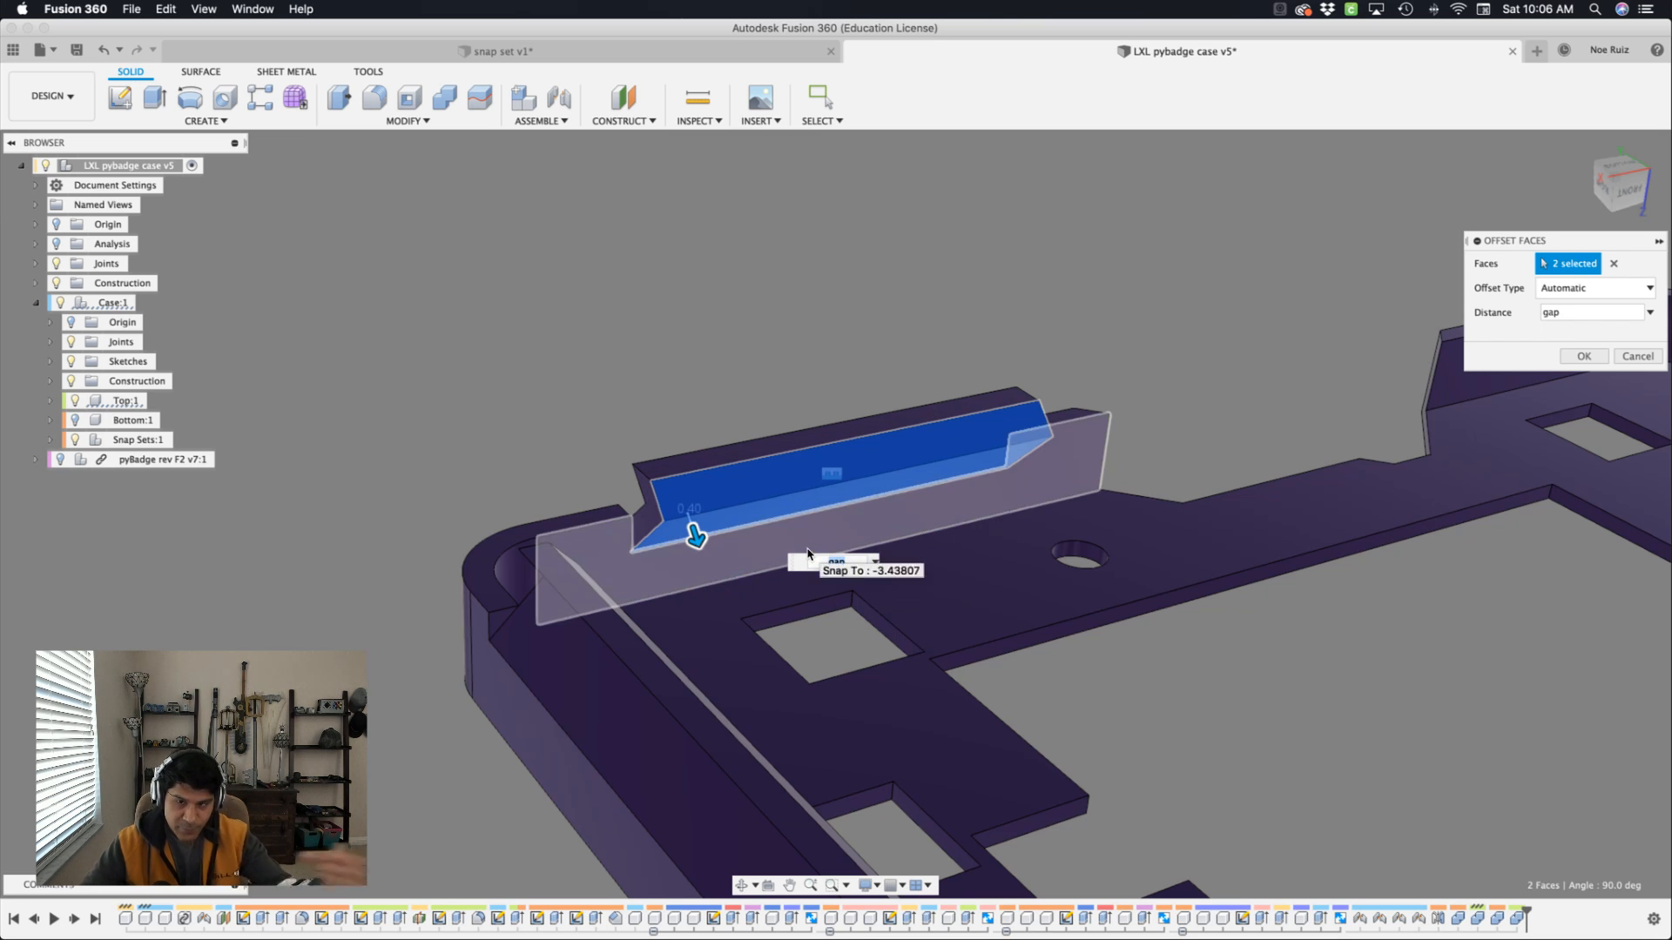
Add the inner sloped faces of the shorter back snap and the adjoining side snap to the face offset.
scroll(796, 509, "right", 5)
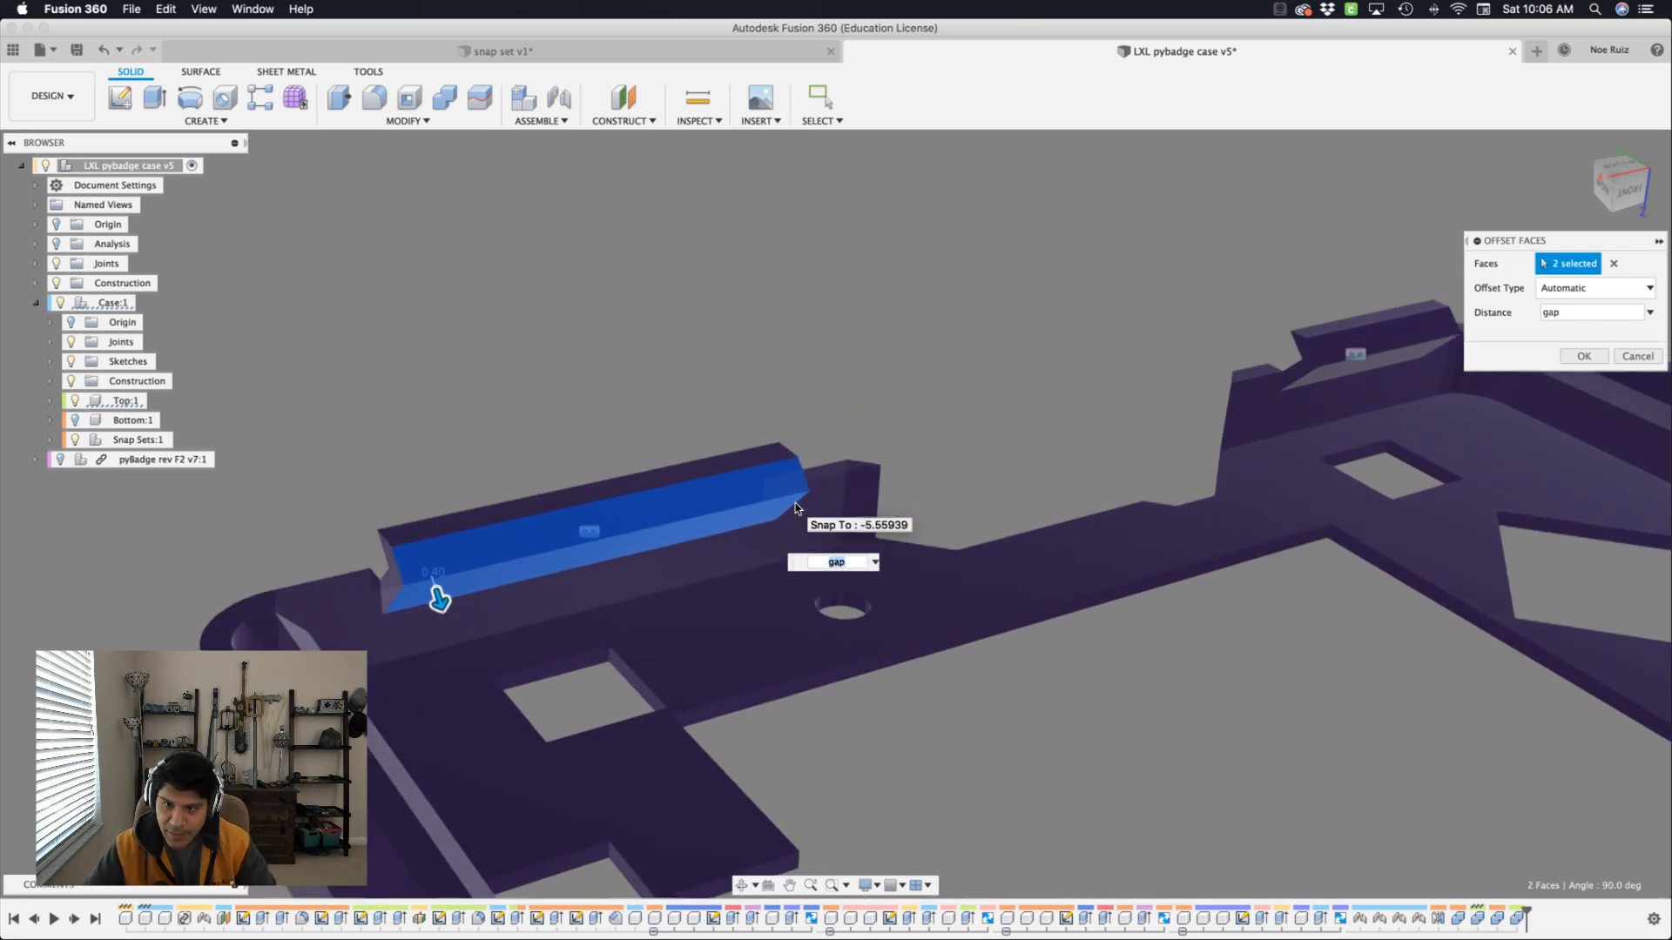
scroll(796, 509, "right", 5)
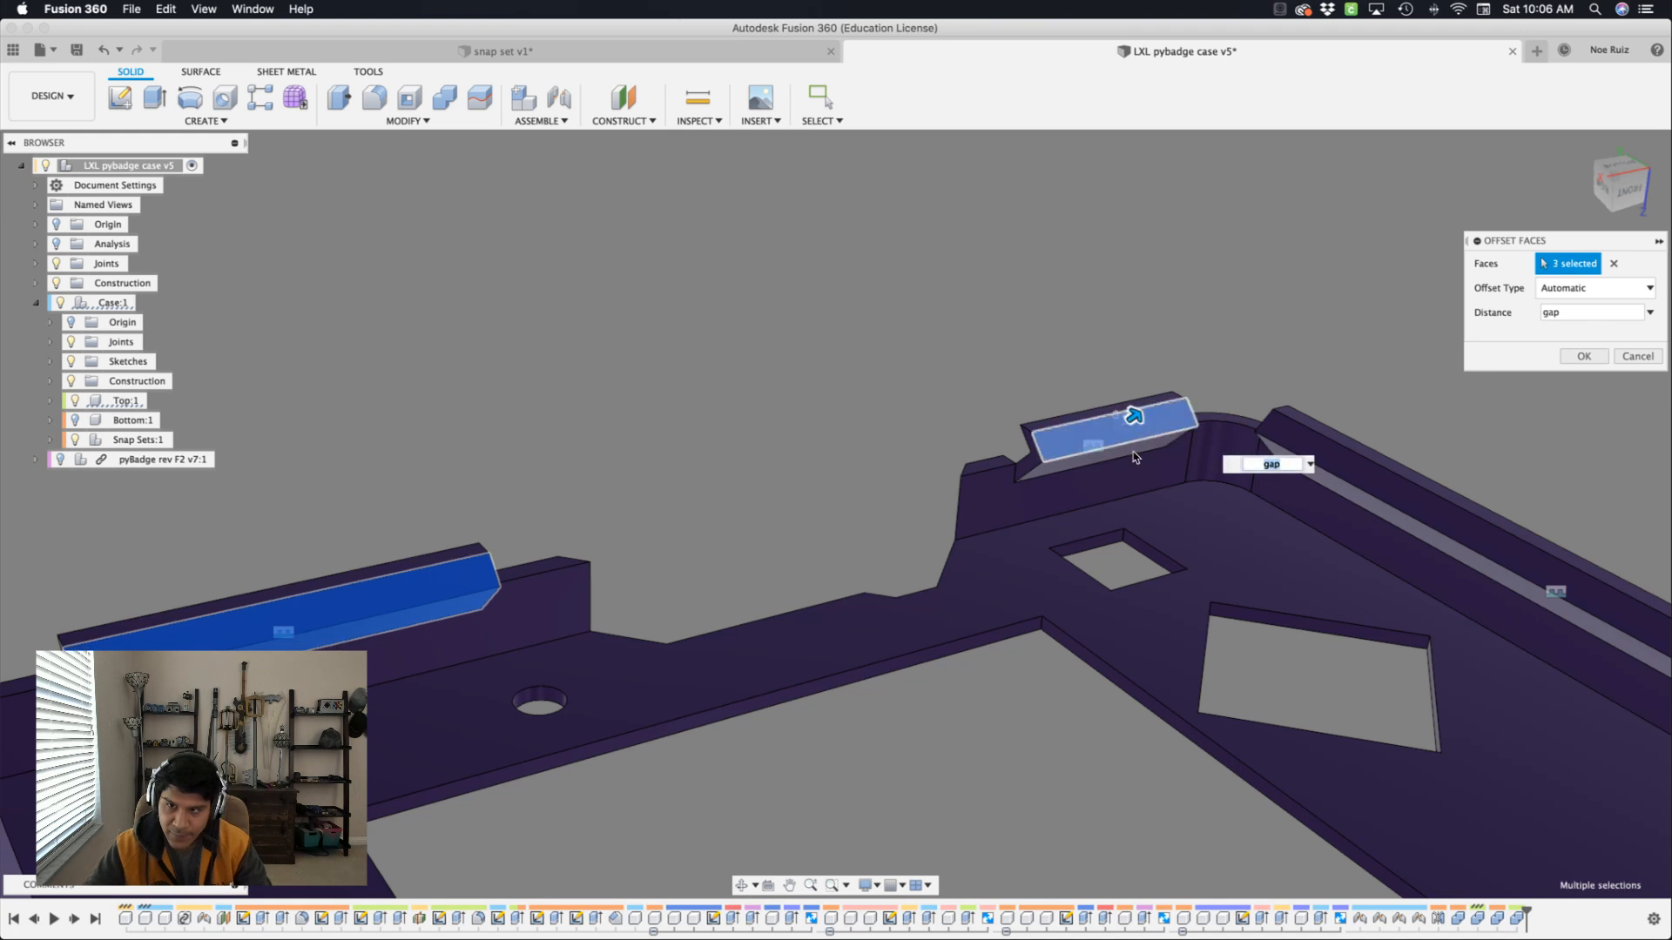
left_click(1275, 453)
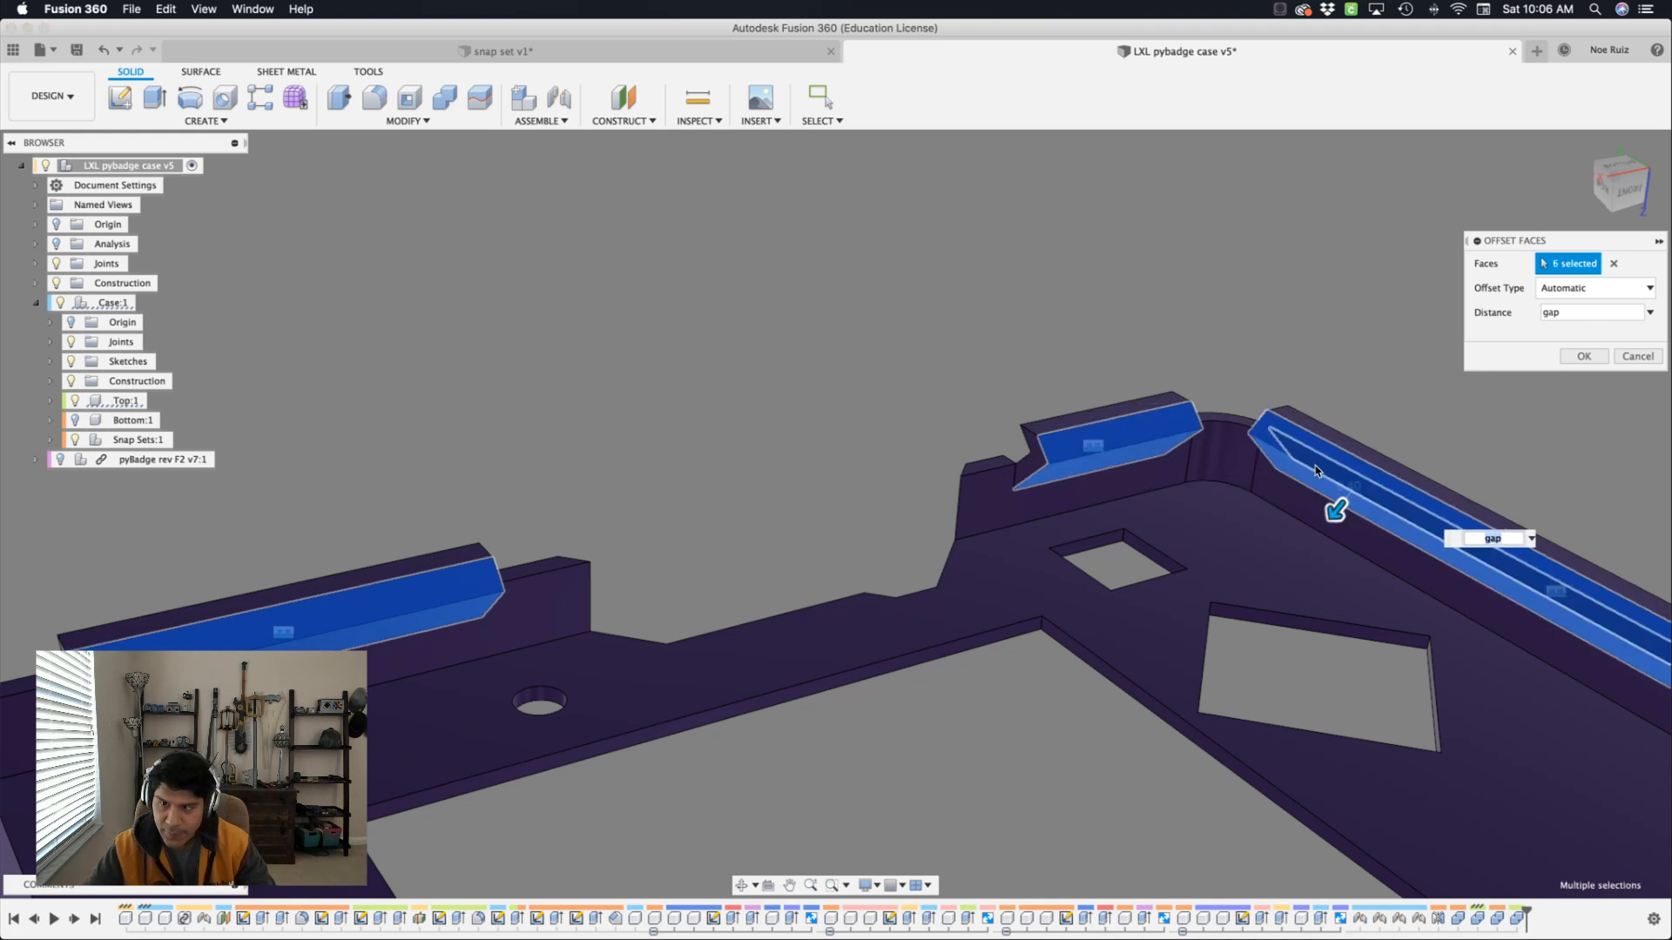
scroll(1313, 464, "up", 10, "shift")
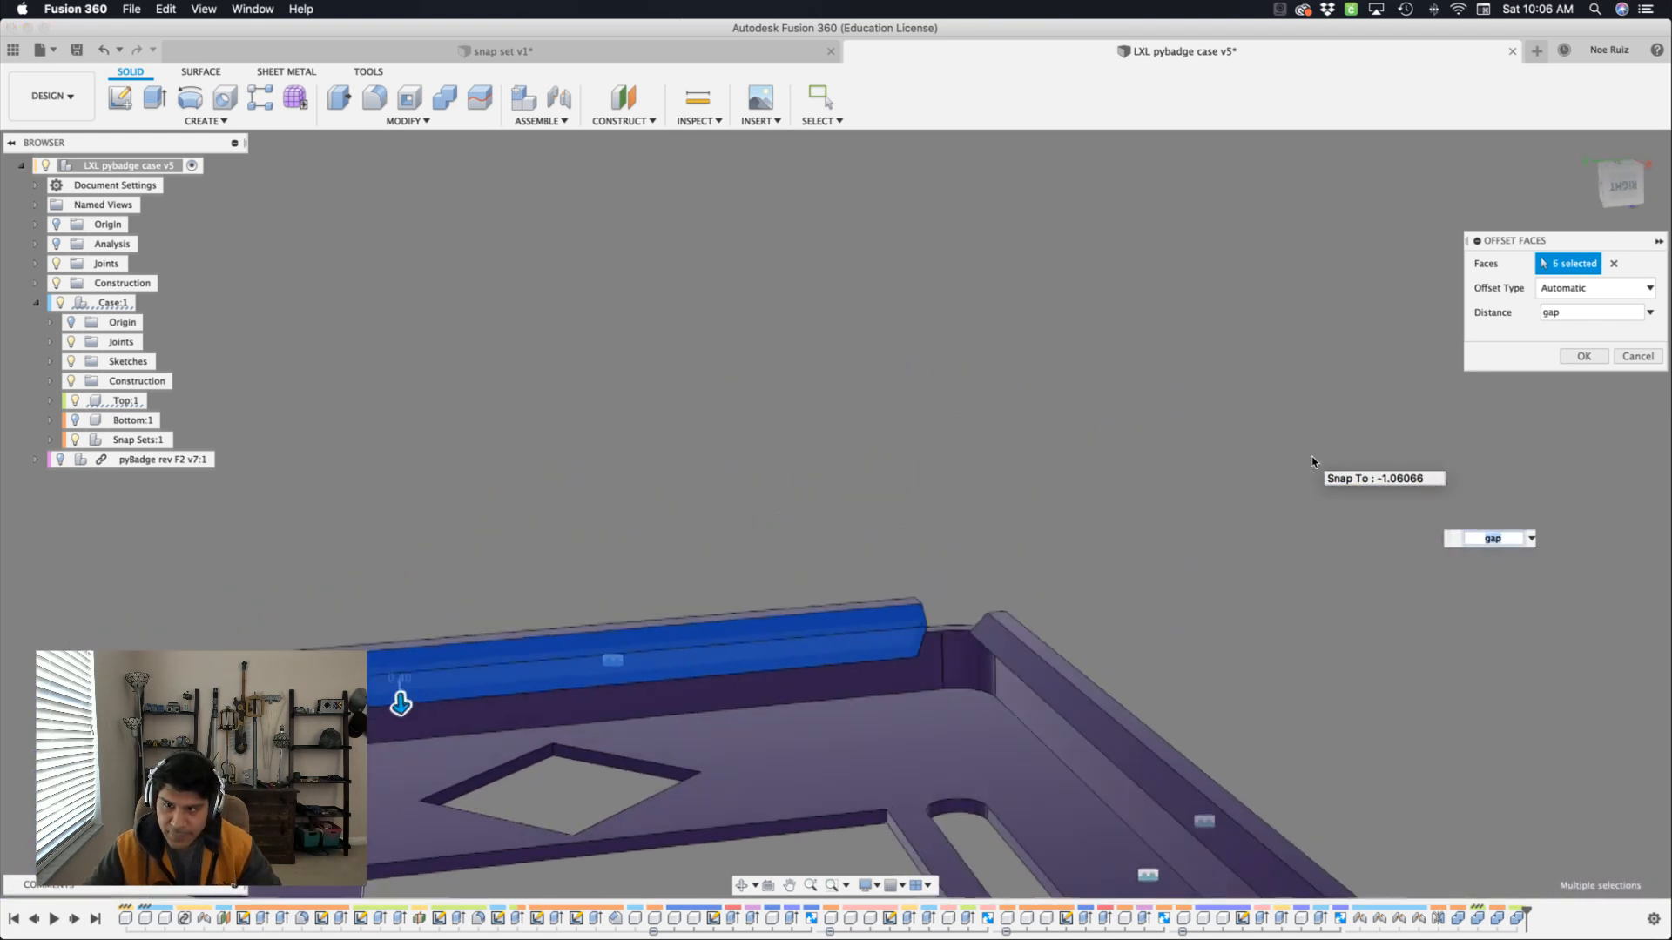
middle_click_drag(1288, 465, 1015, 589, "shift")
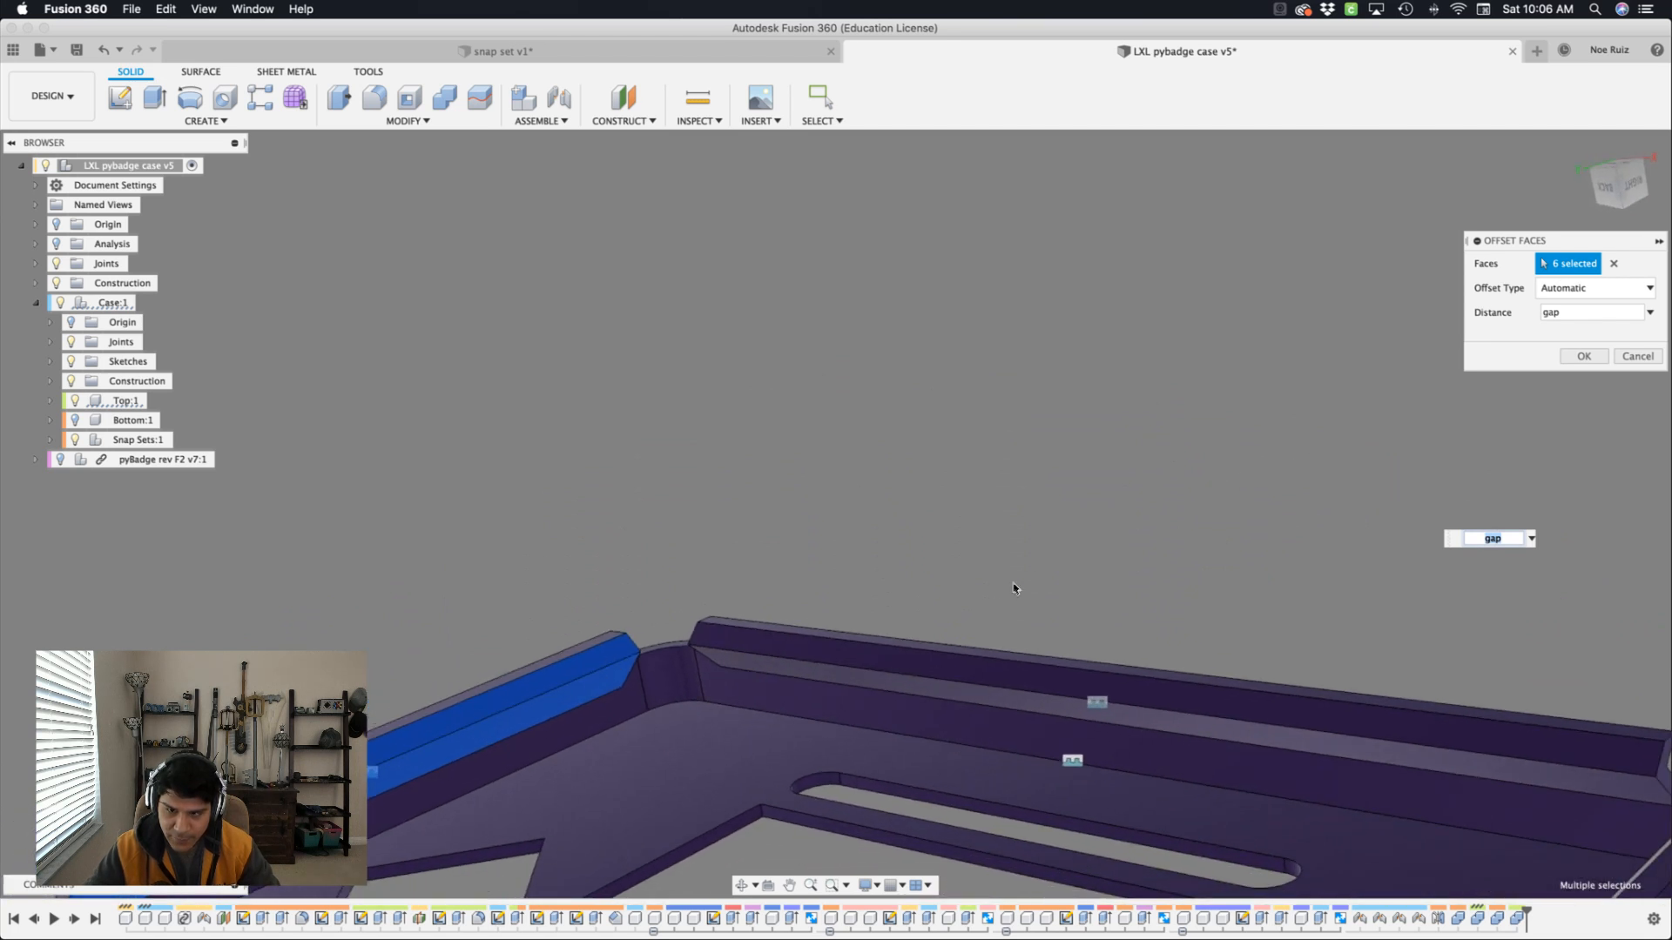
Add the inner sloped faces of the long front snap and the remaining side snap, and complete the offset by gap.
left_click(961, 650)
left_click(960, 652)
scroll(960, 648, "right", 10, "shift")
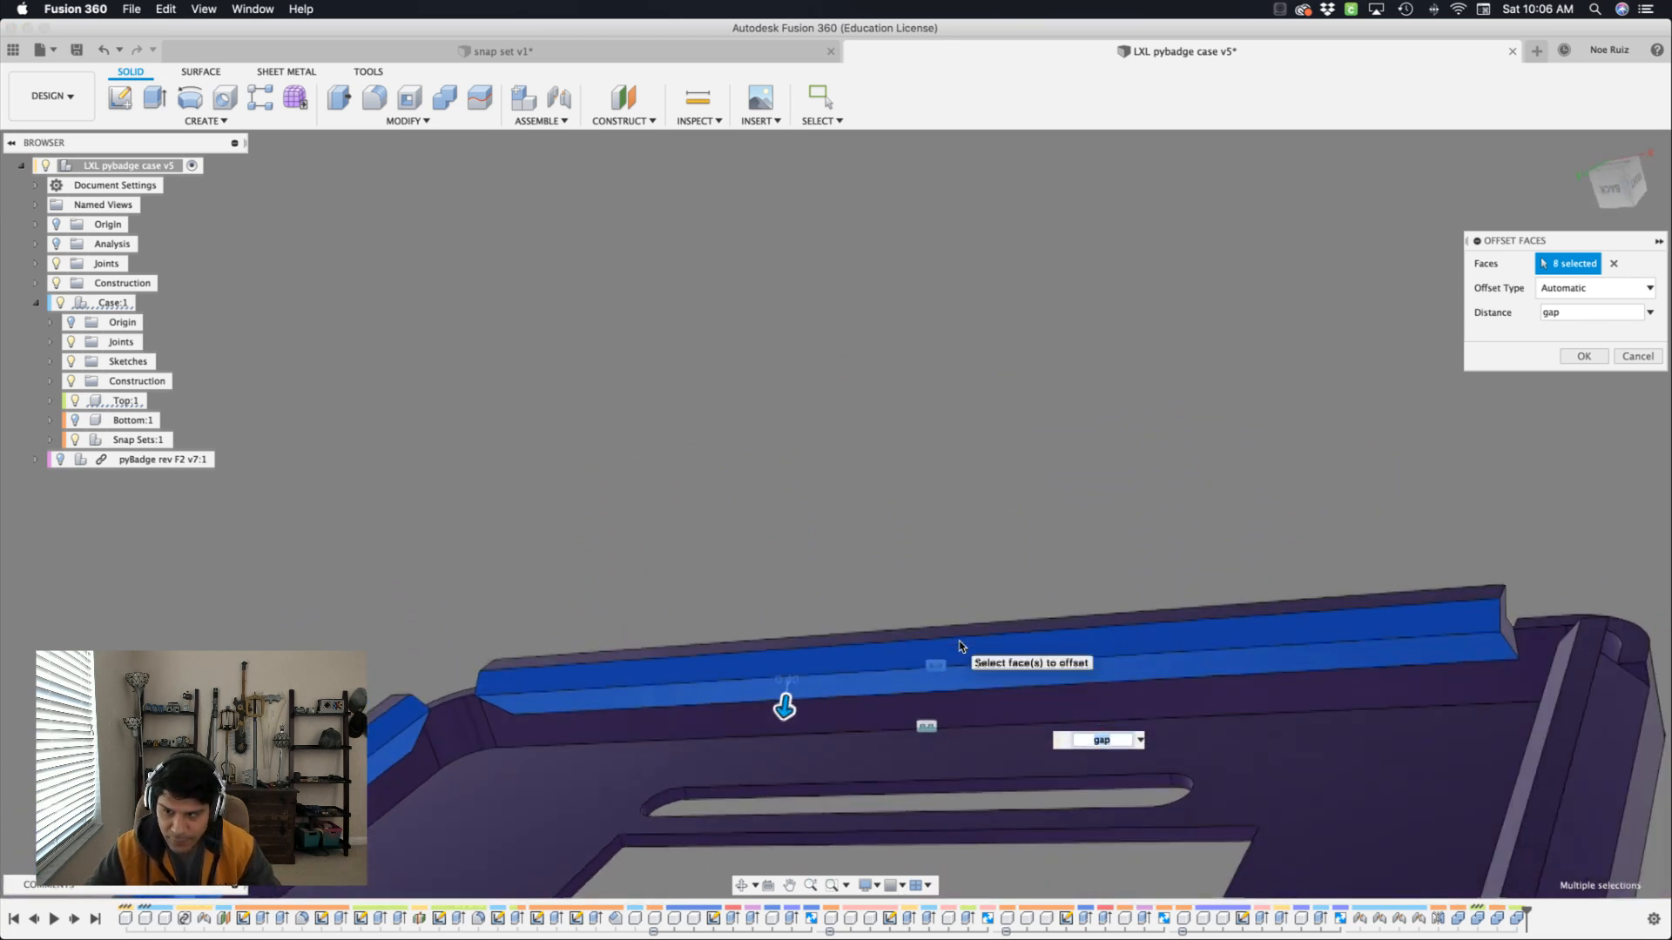
scroll(1105, 642, "right", 10, "shift")
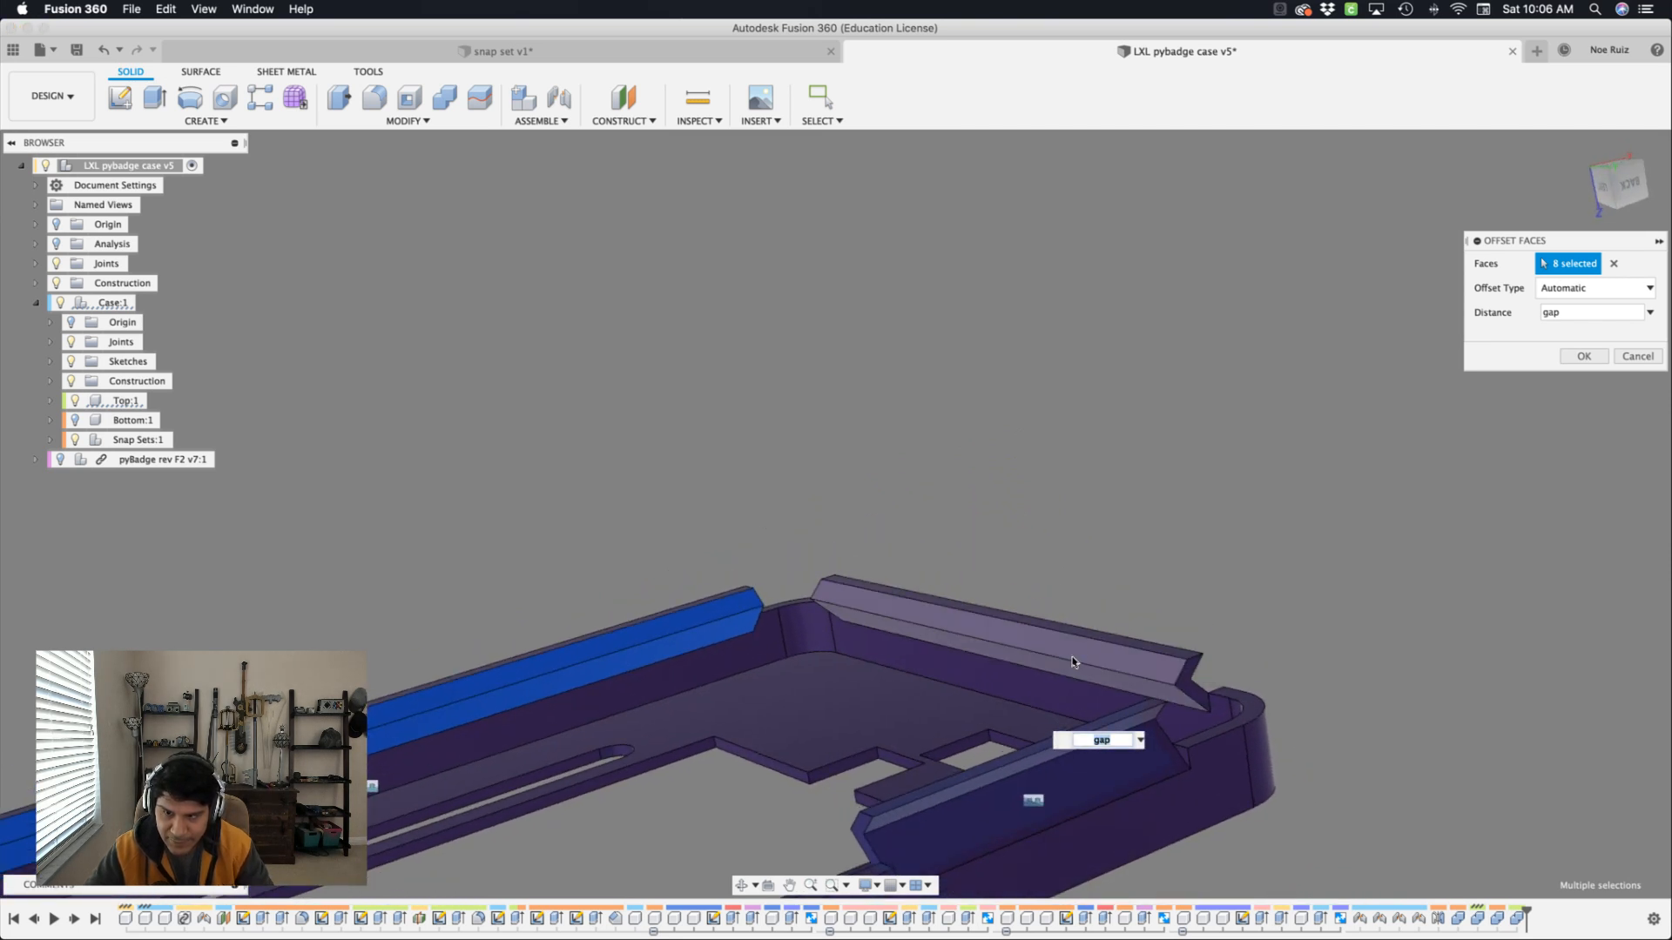
left_click(1032, 673)
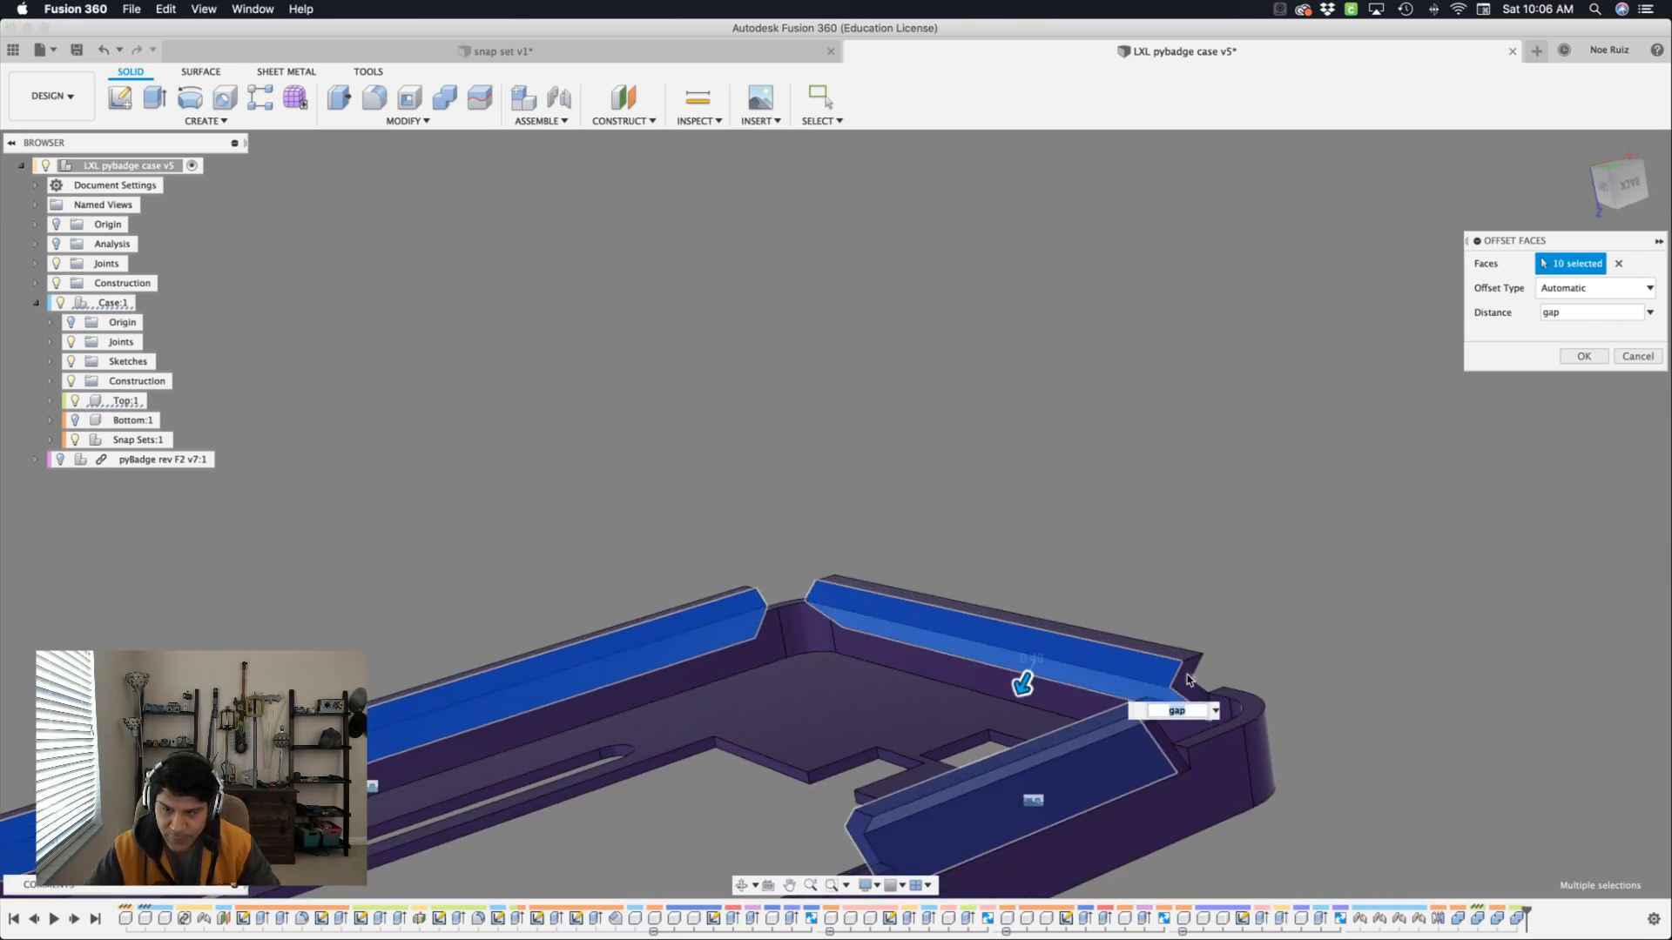
left_click(1184, 693)
scroll(1184, 694, "right", 10, "shift")
scroll(1184, 694, "down", 5)
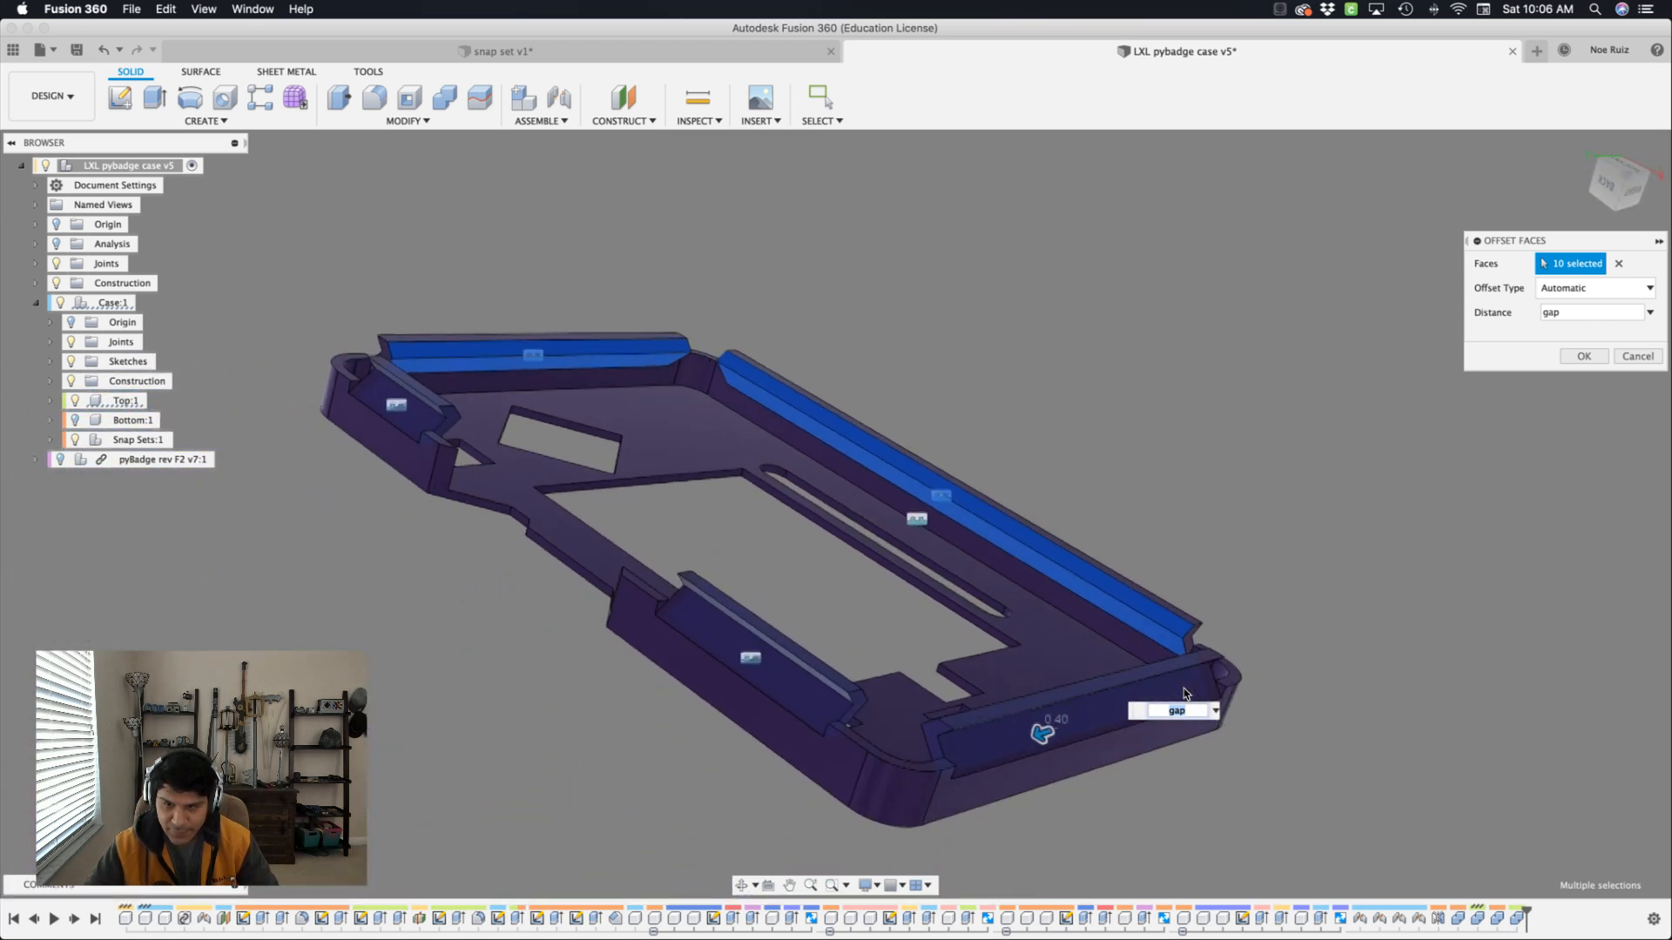
scroll(1185, 688, "right", 10, "shift")
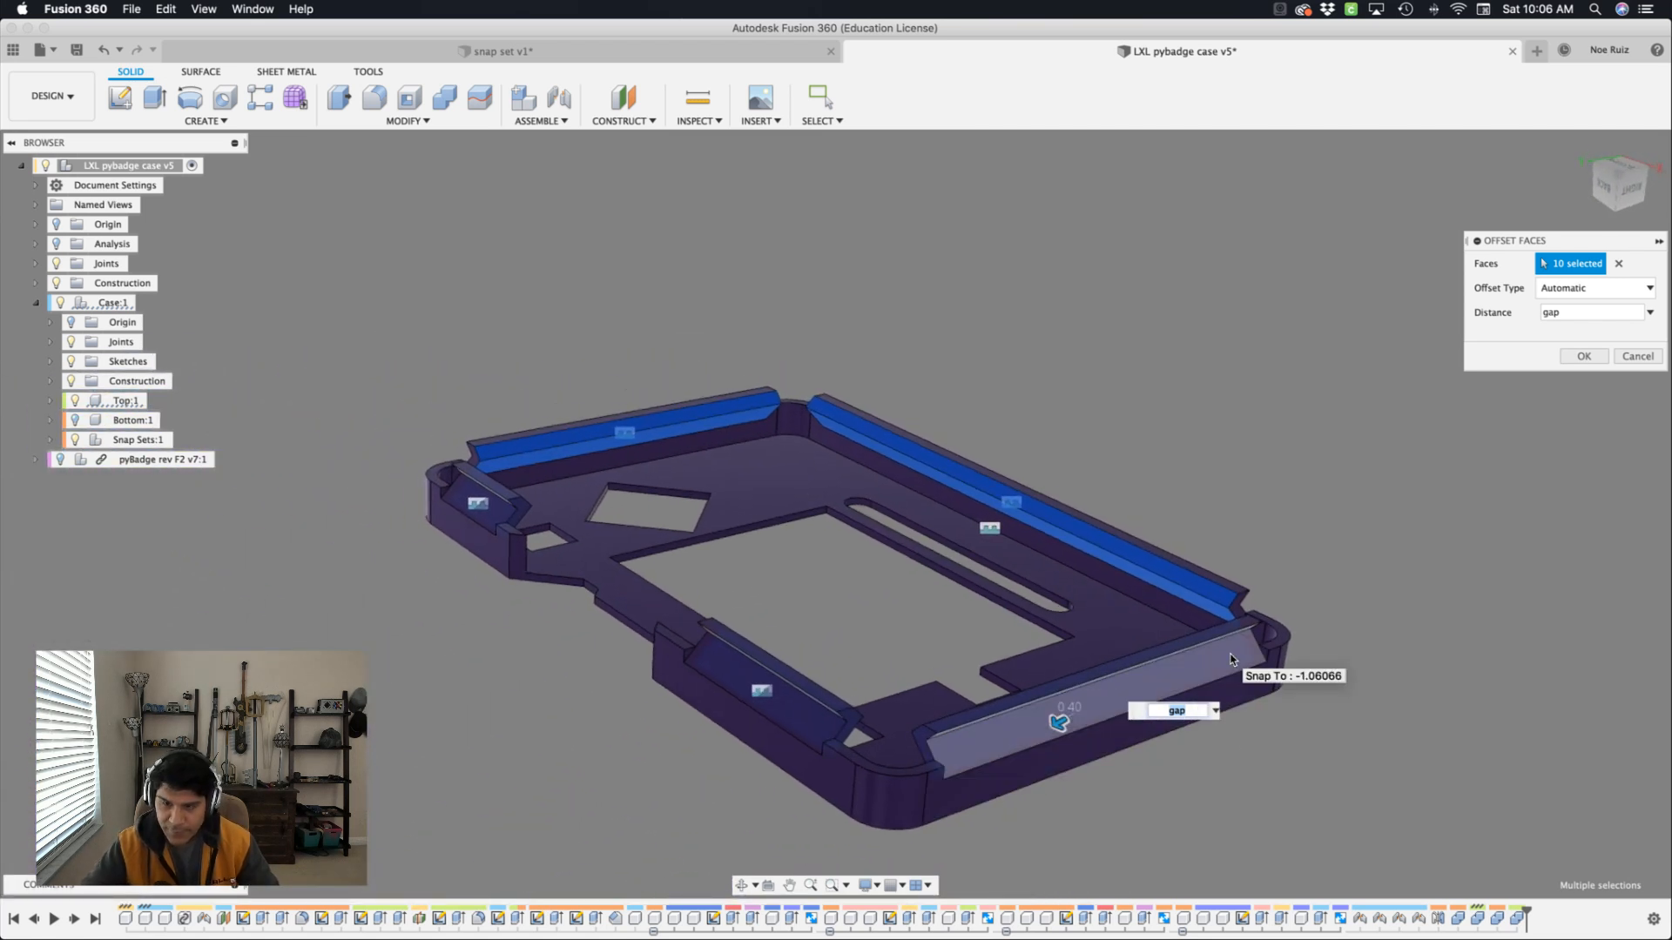
key("Return")
scroll(1232, 659, "right", 3, "shift")
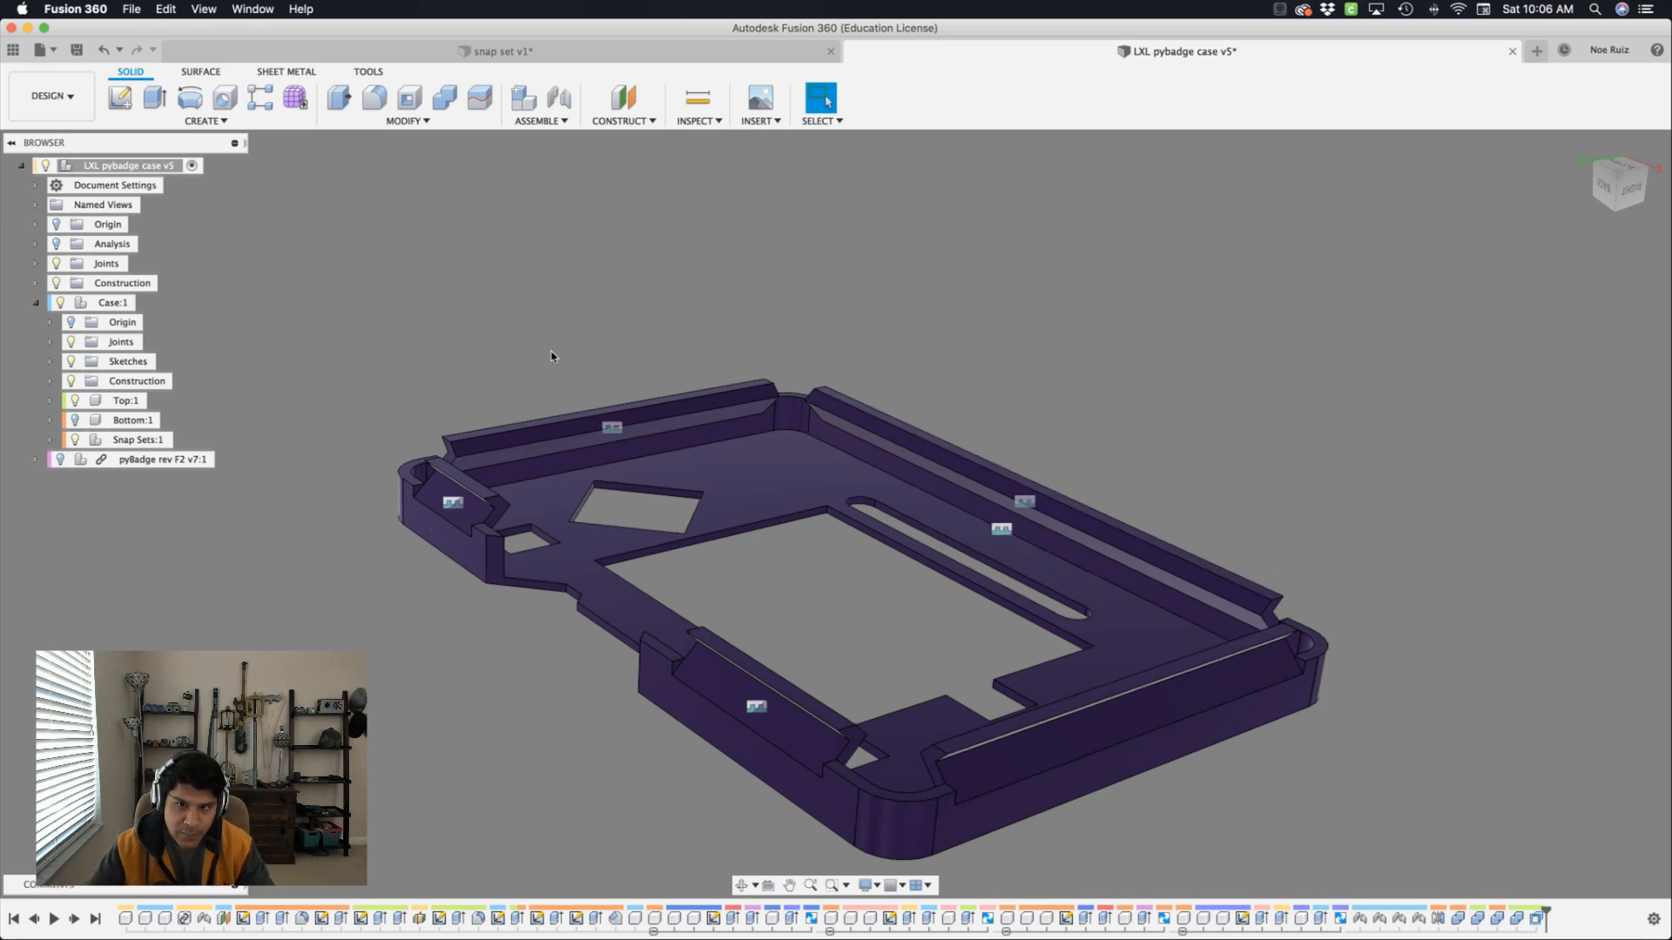
Start a Press Pull on the outer sloped faces of one side snap and both back snaps of the top case.
key("q")
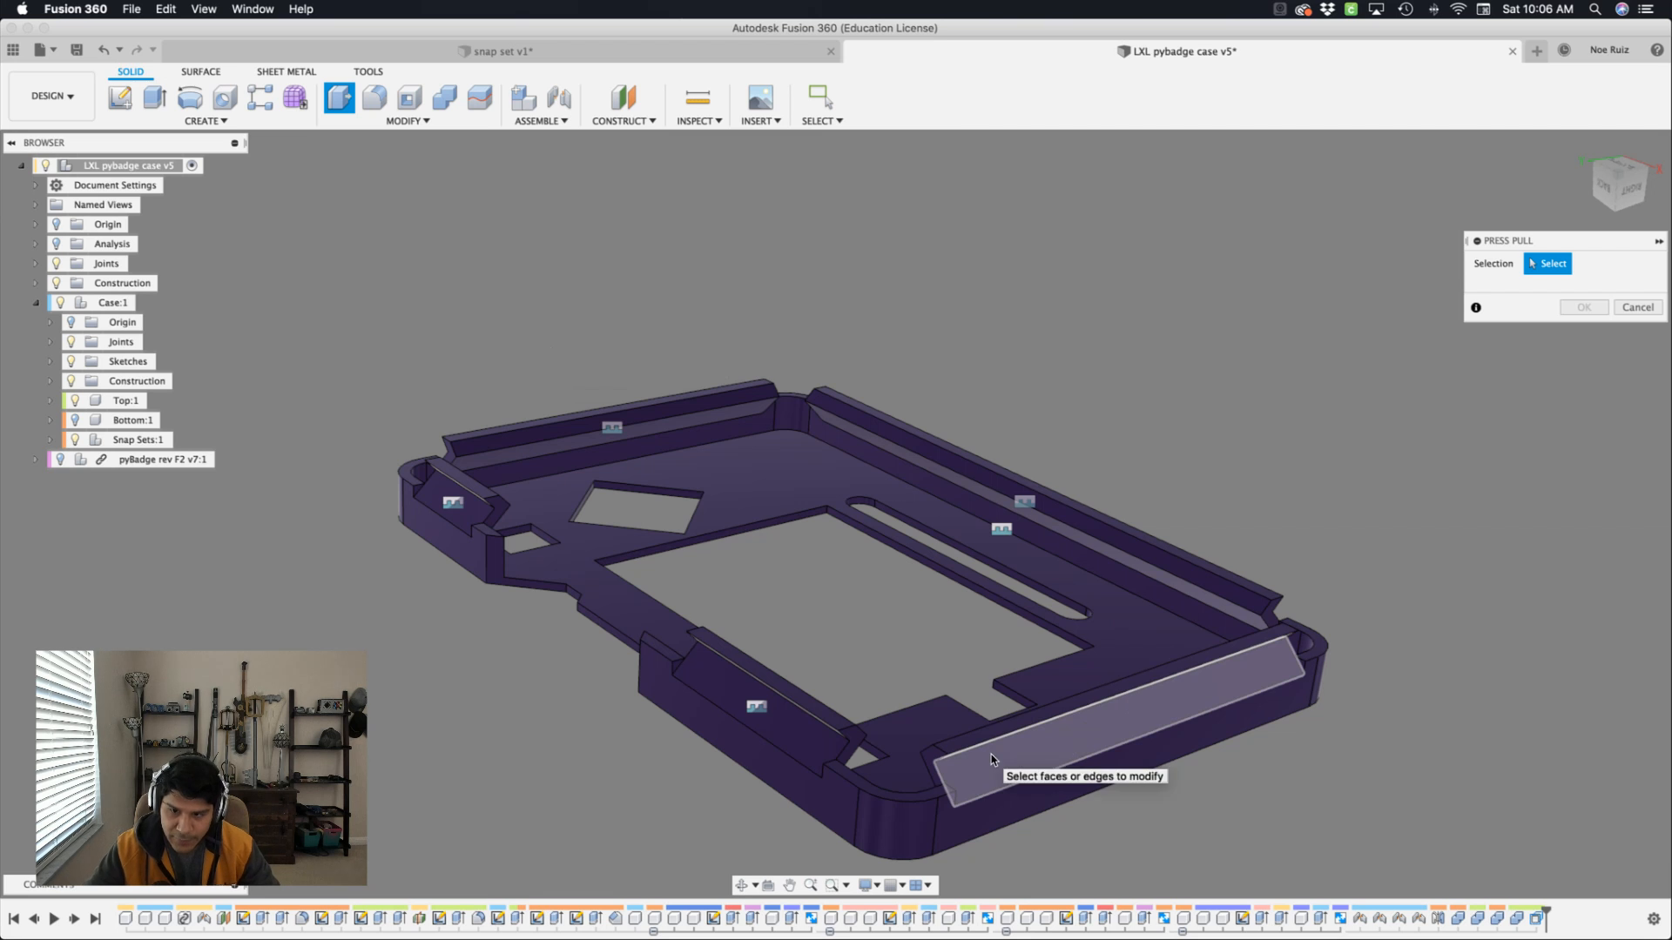
scroll(990, 756, "down", 5, "shift")
scroll(991, 756, "up", 3)
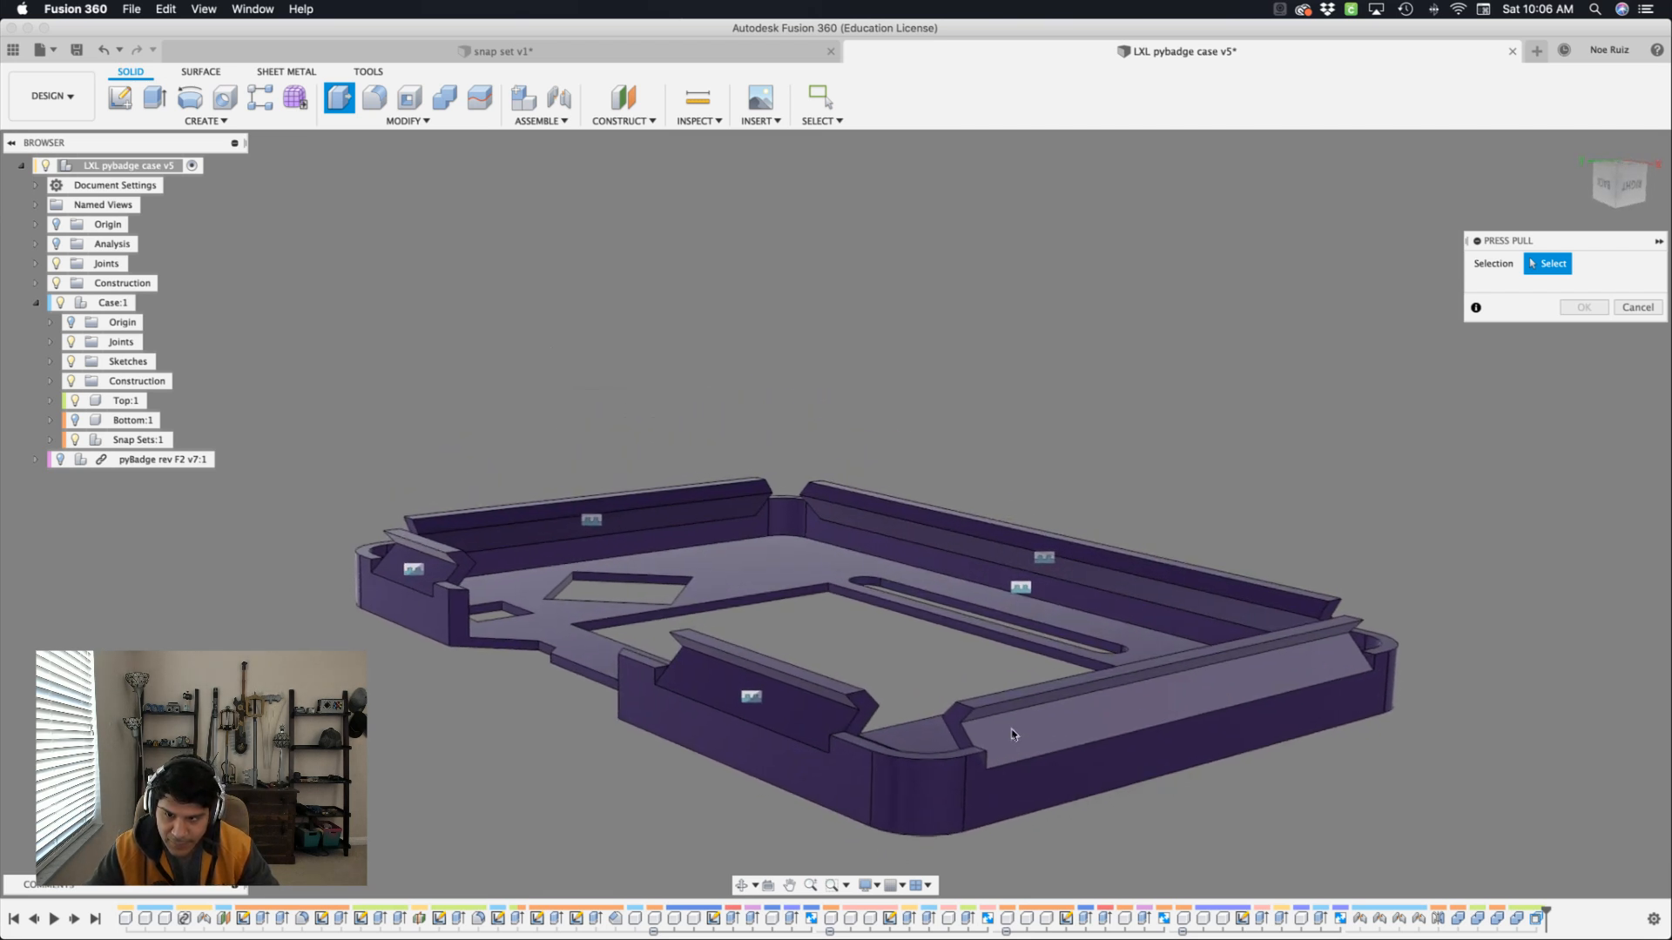
left_click(1077, 727)
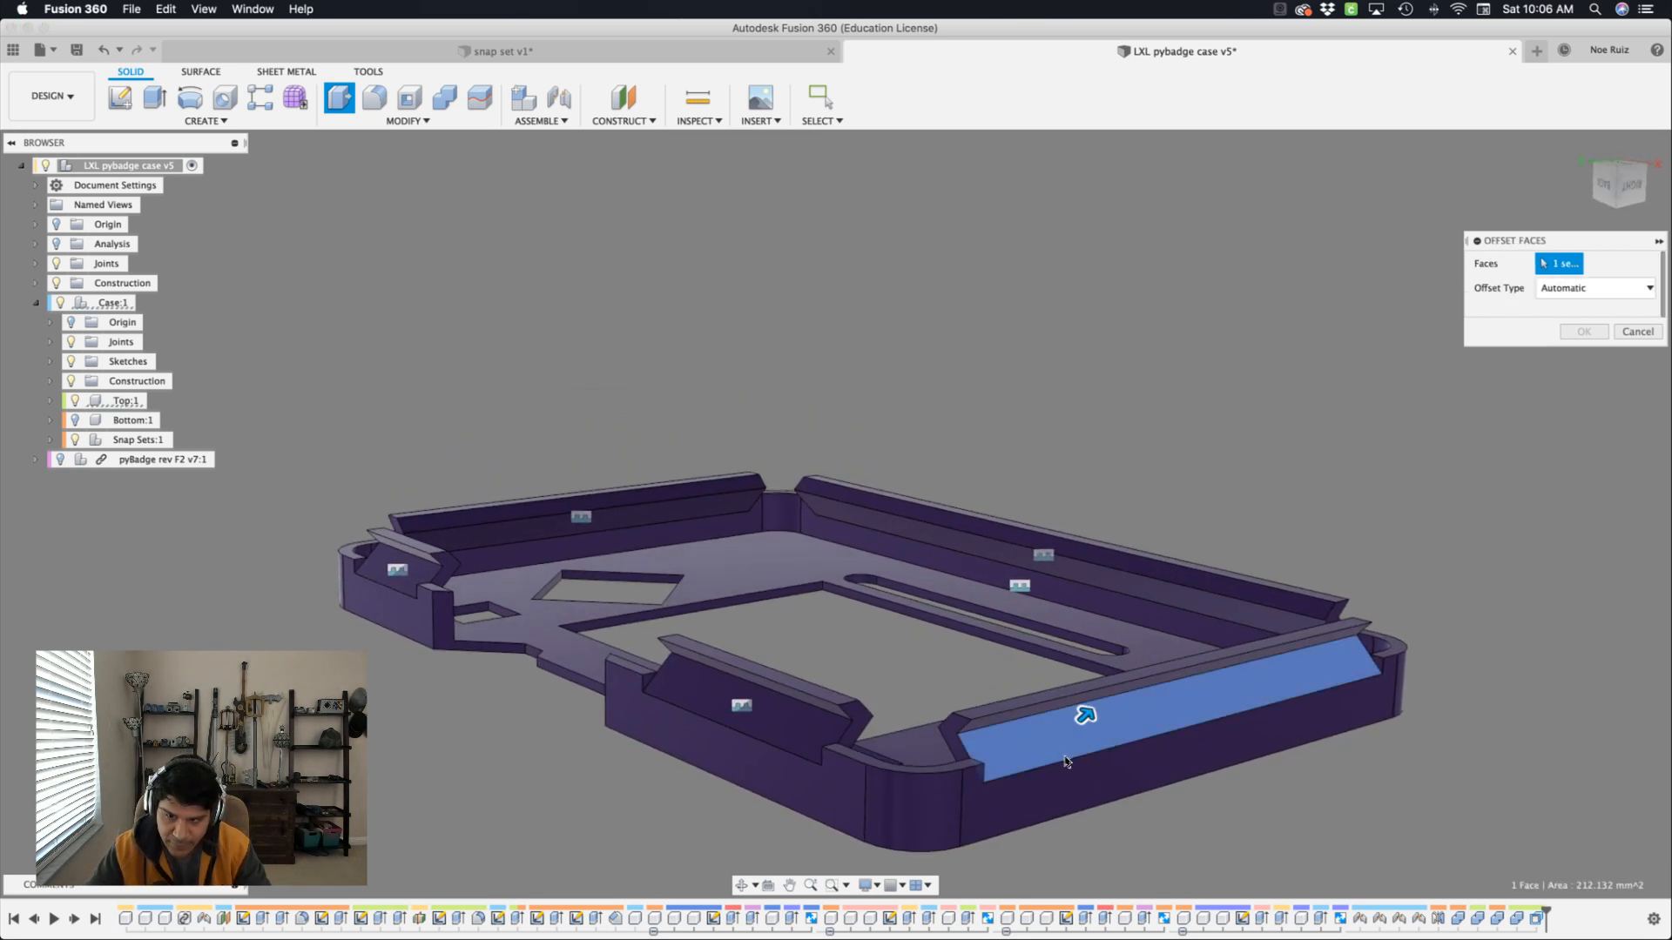
left_click(1015, 716)
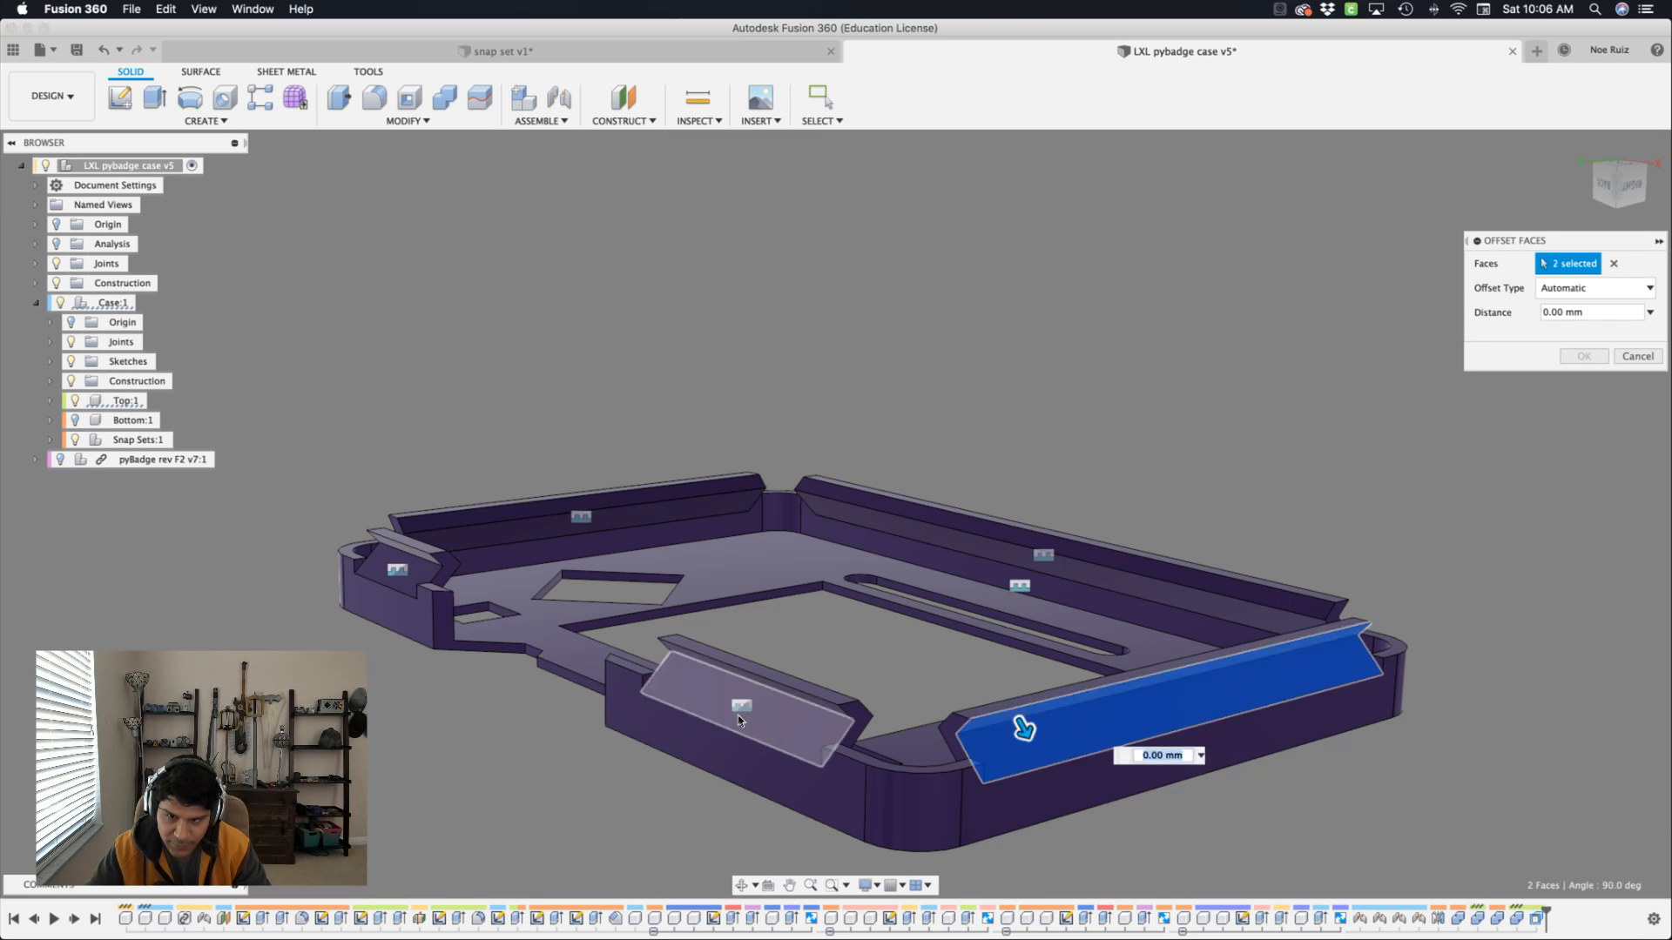
left_click(749, 697)
left_click(754, 683)
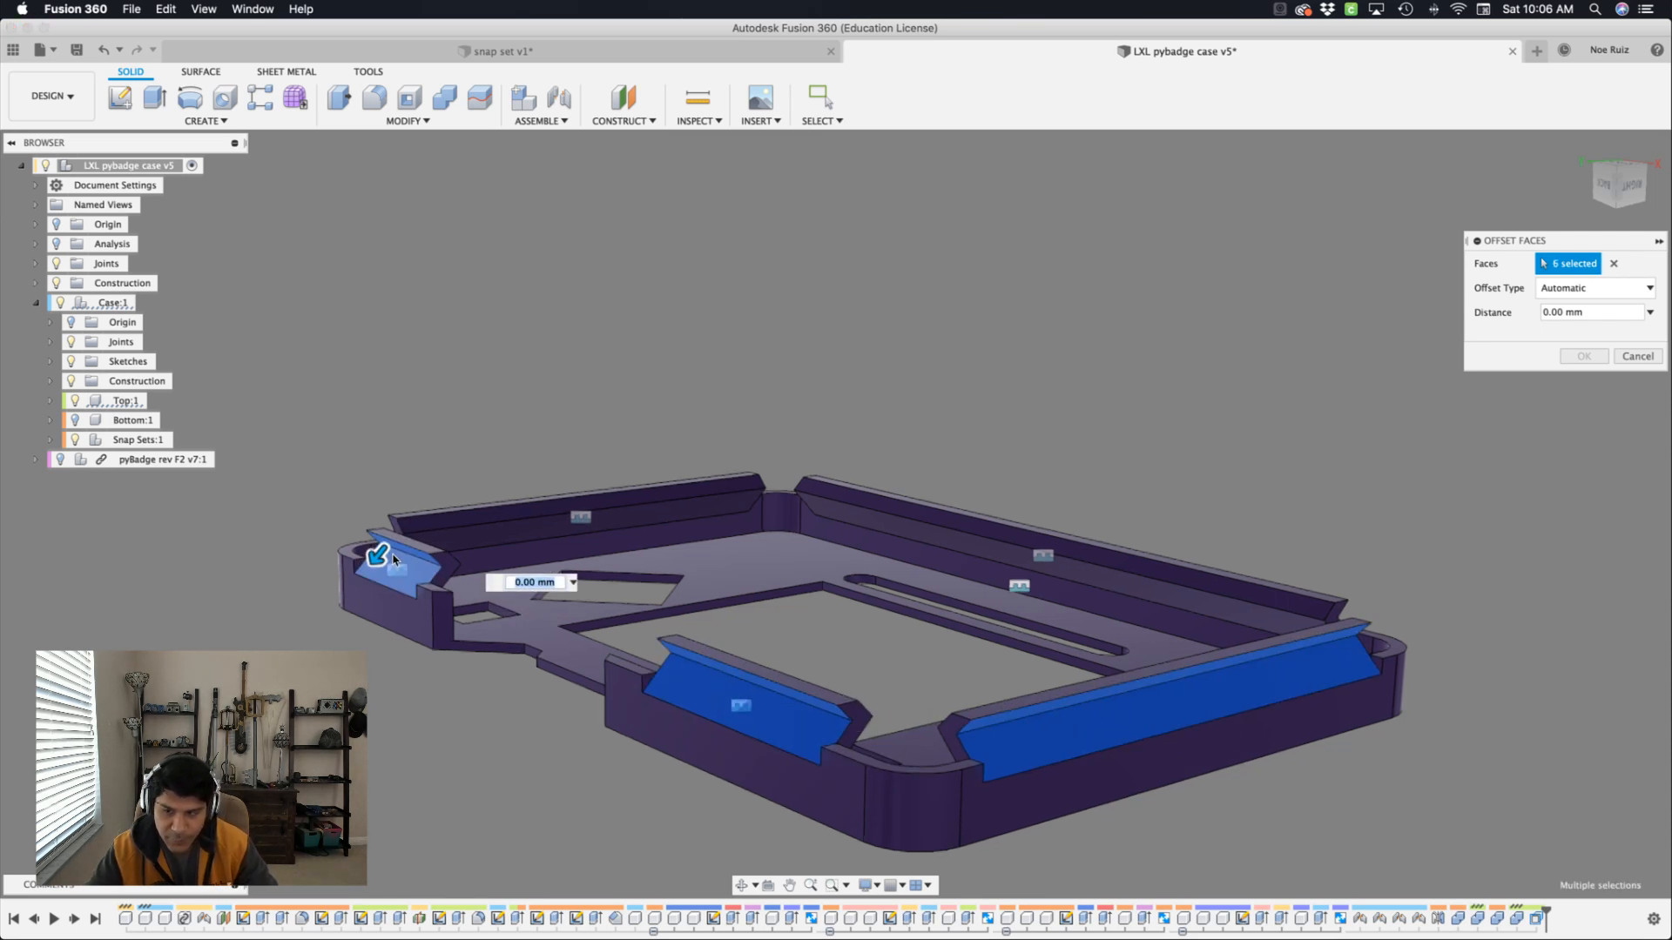
Add the outer sloped faces of the long front snap and the other side snap, and offset all selected faces by -gap.
middle_click_drag(389, 557, 659, 825, "shift")
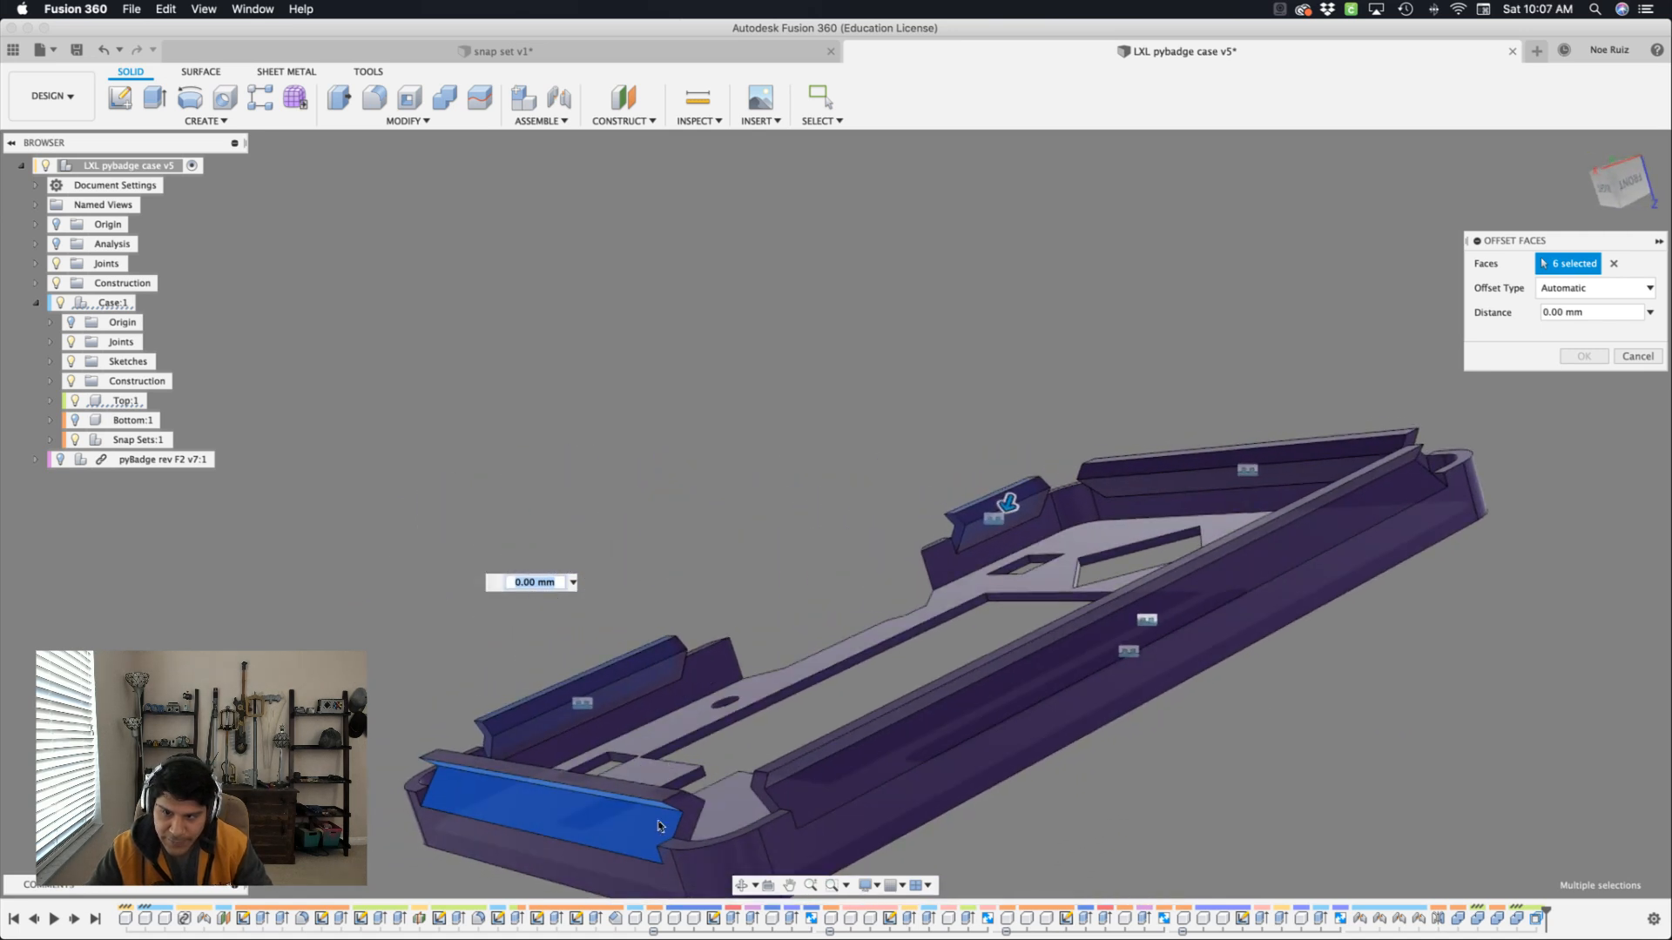
left_click(983, 699)
left_click(984, 677)
middle_click_drag(983, 678, 949, 707, "shift")
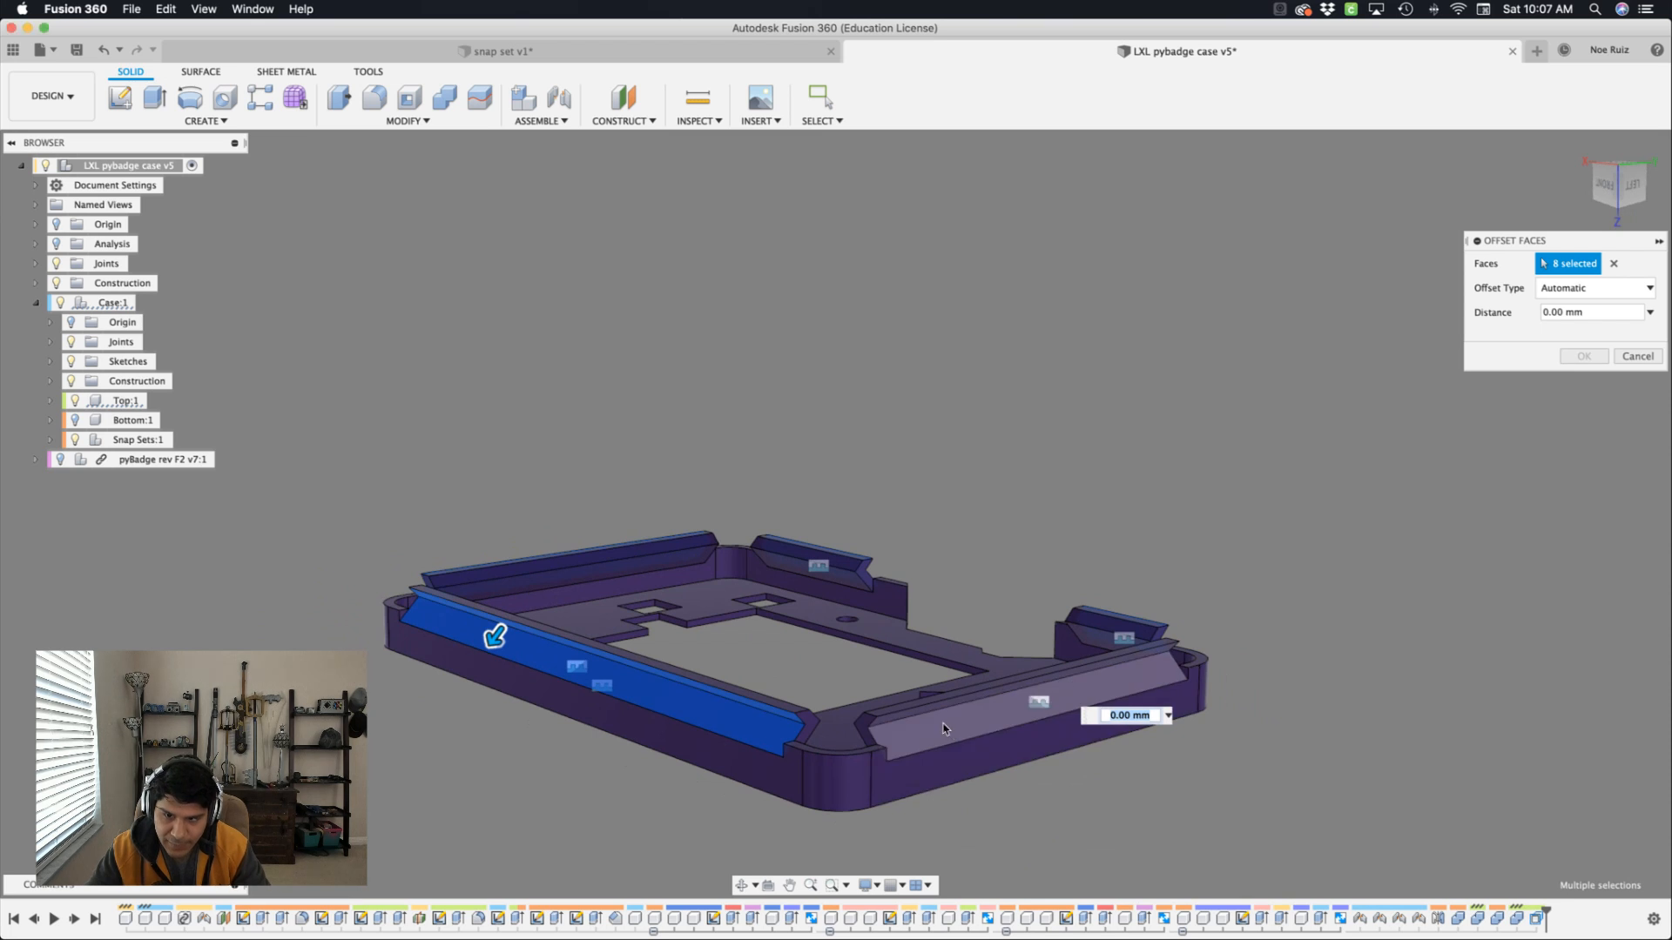
left_click(947, 709)
left_click(940, 716)
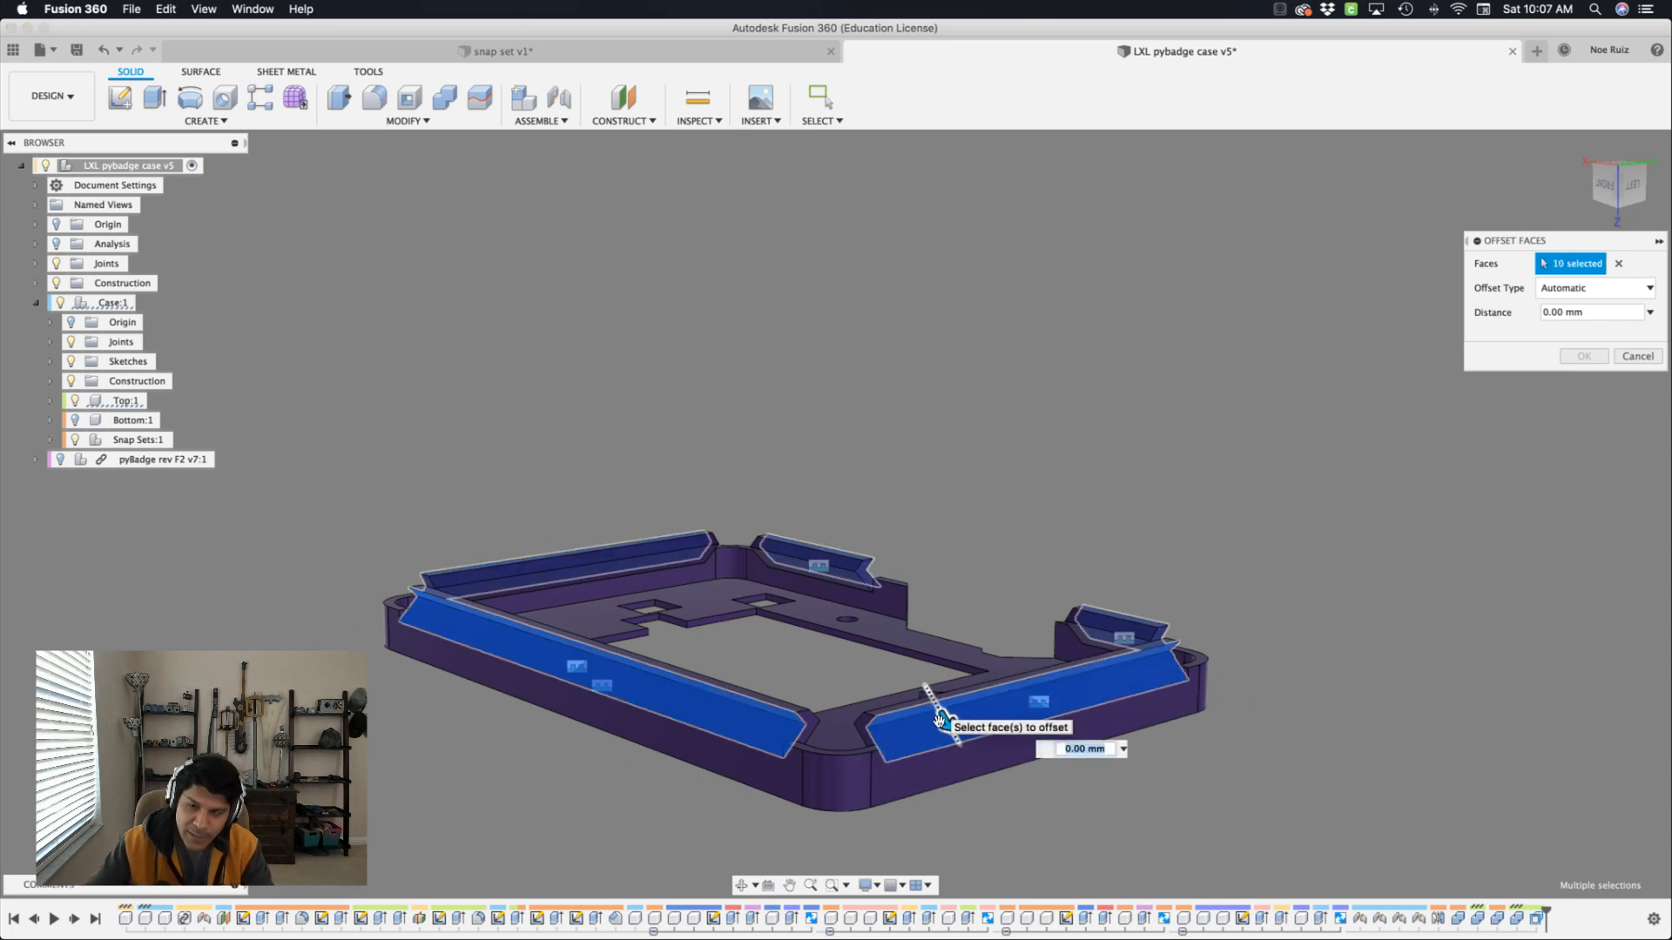
left_click(1123, 750)
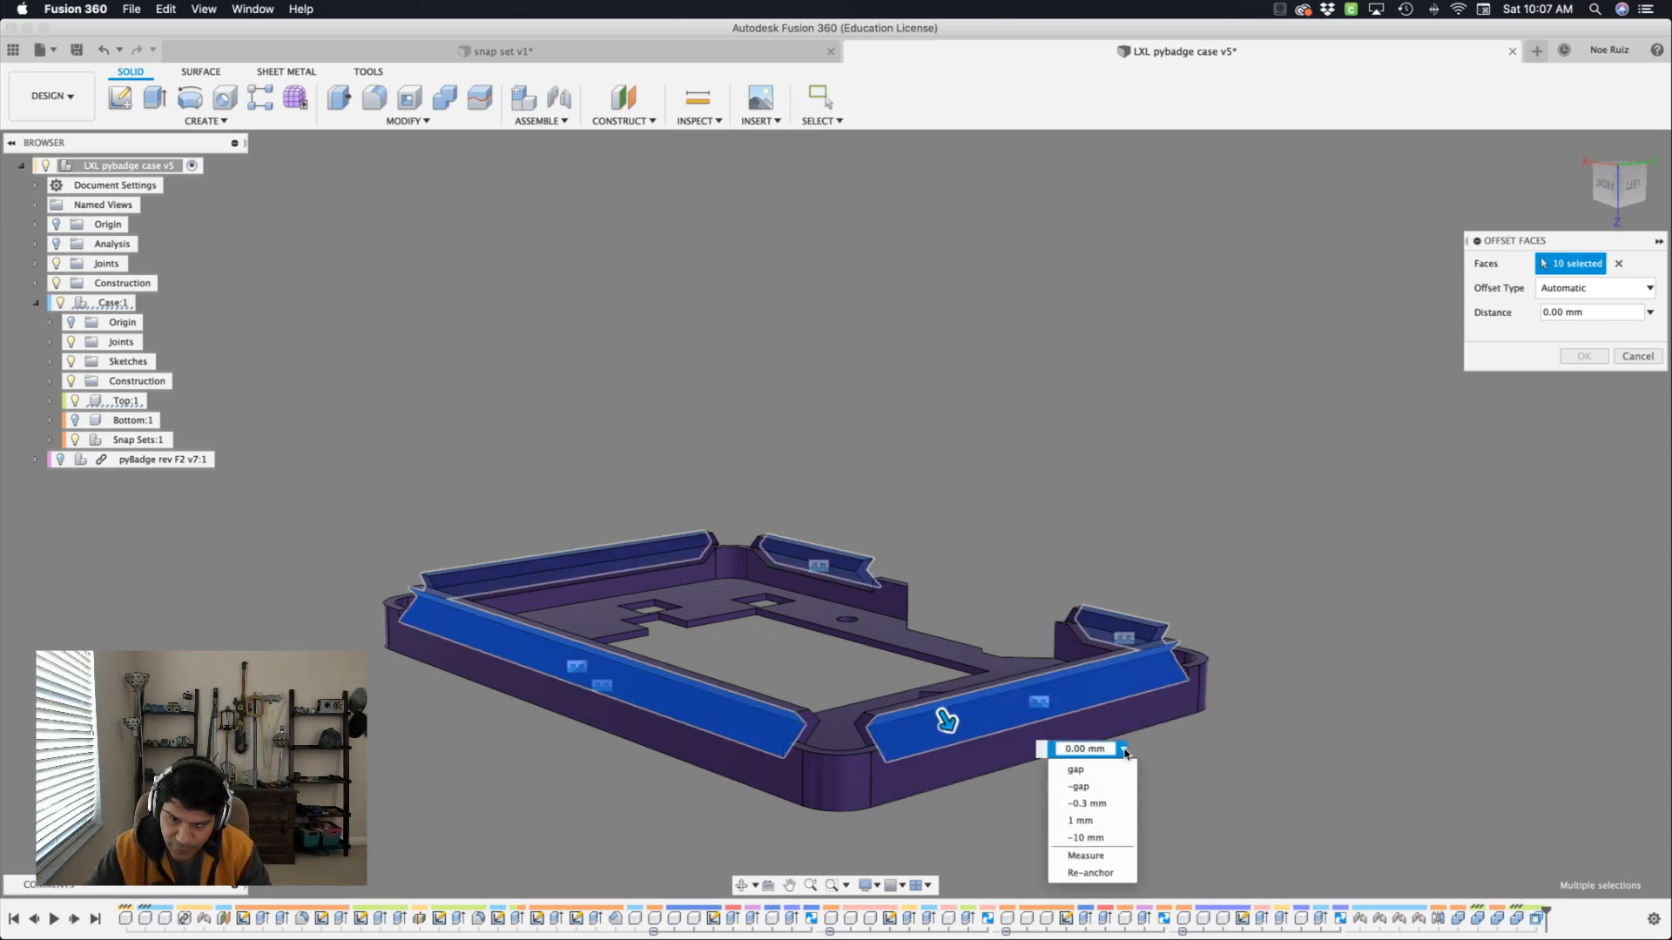
left_click(1097, 786)
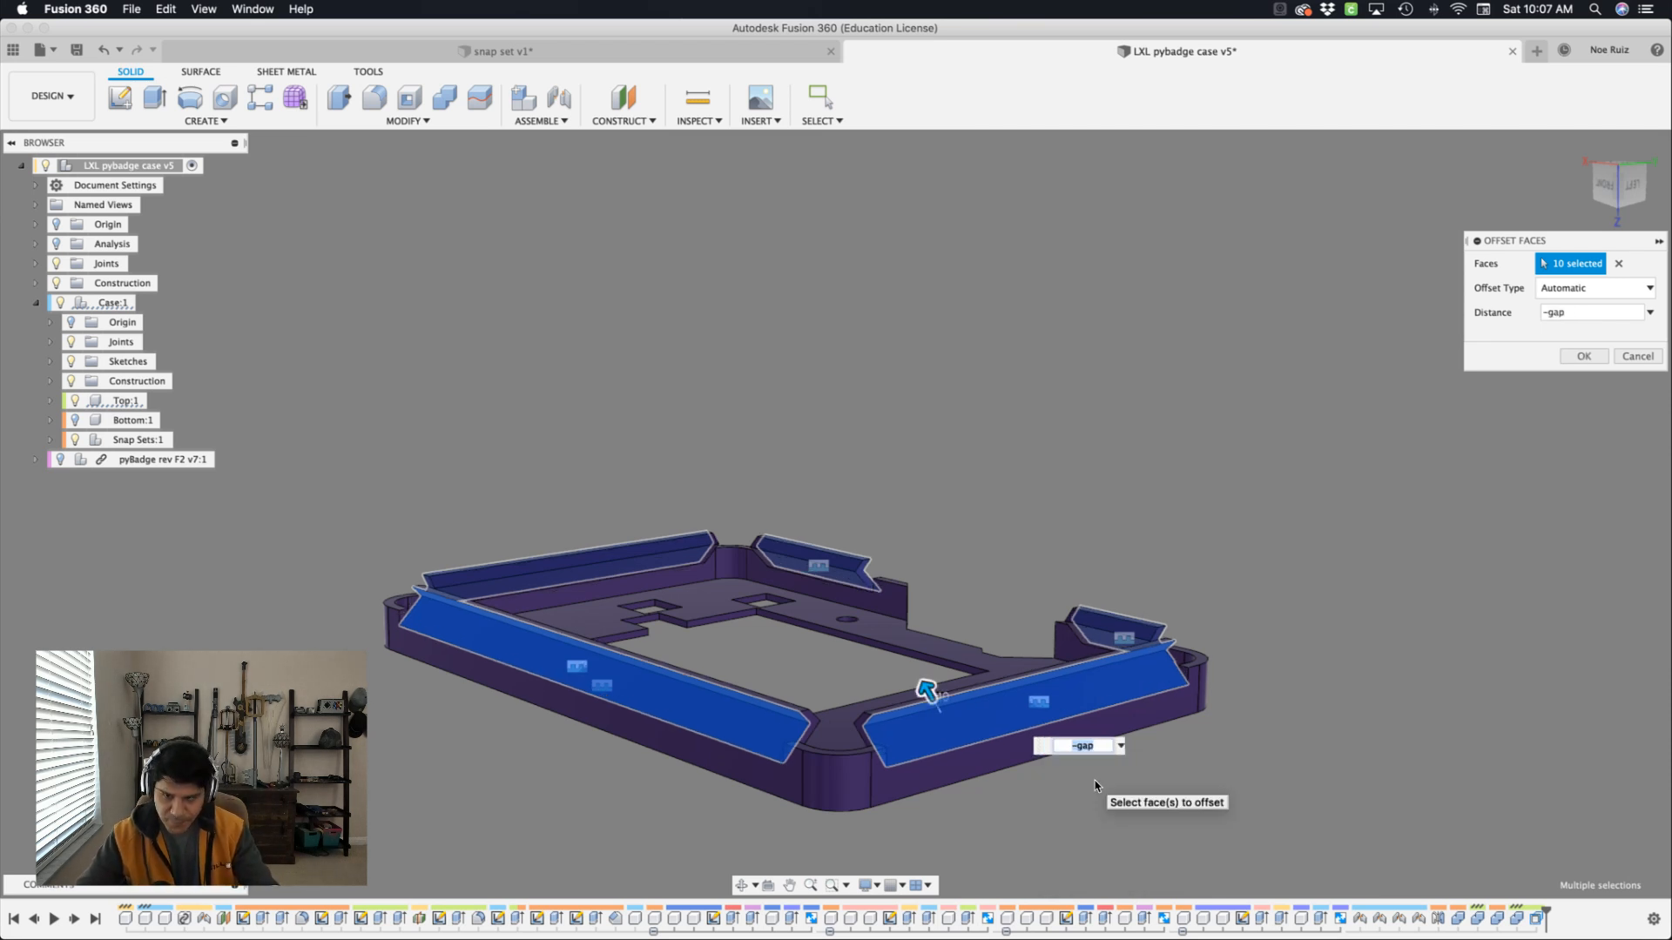
key("Return")
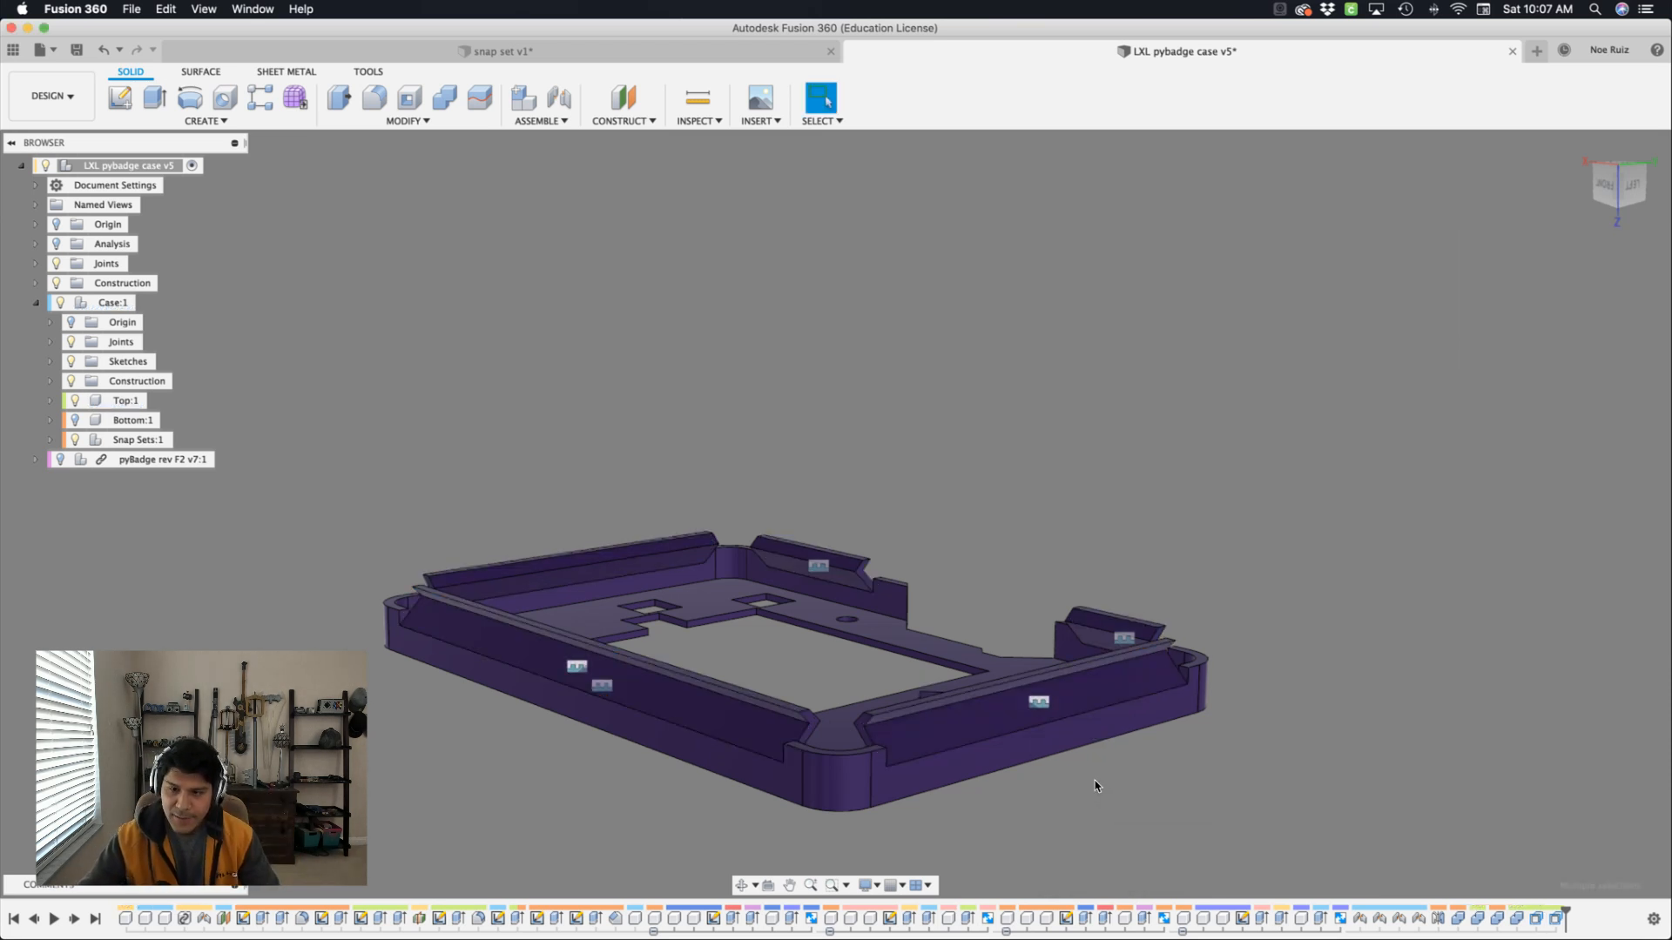
Show the bottom case again and turn on the section analysis to cut through both case halves.
scroll(1095, 786, "up", 5, "shift")
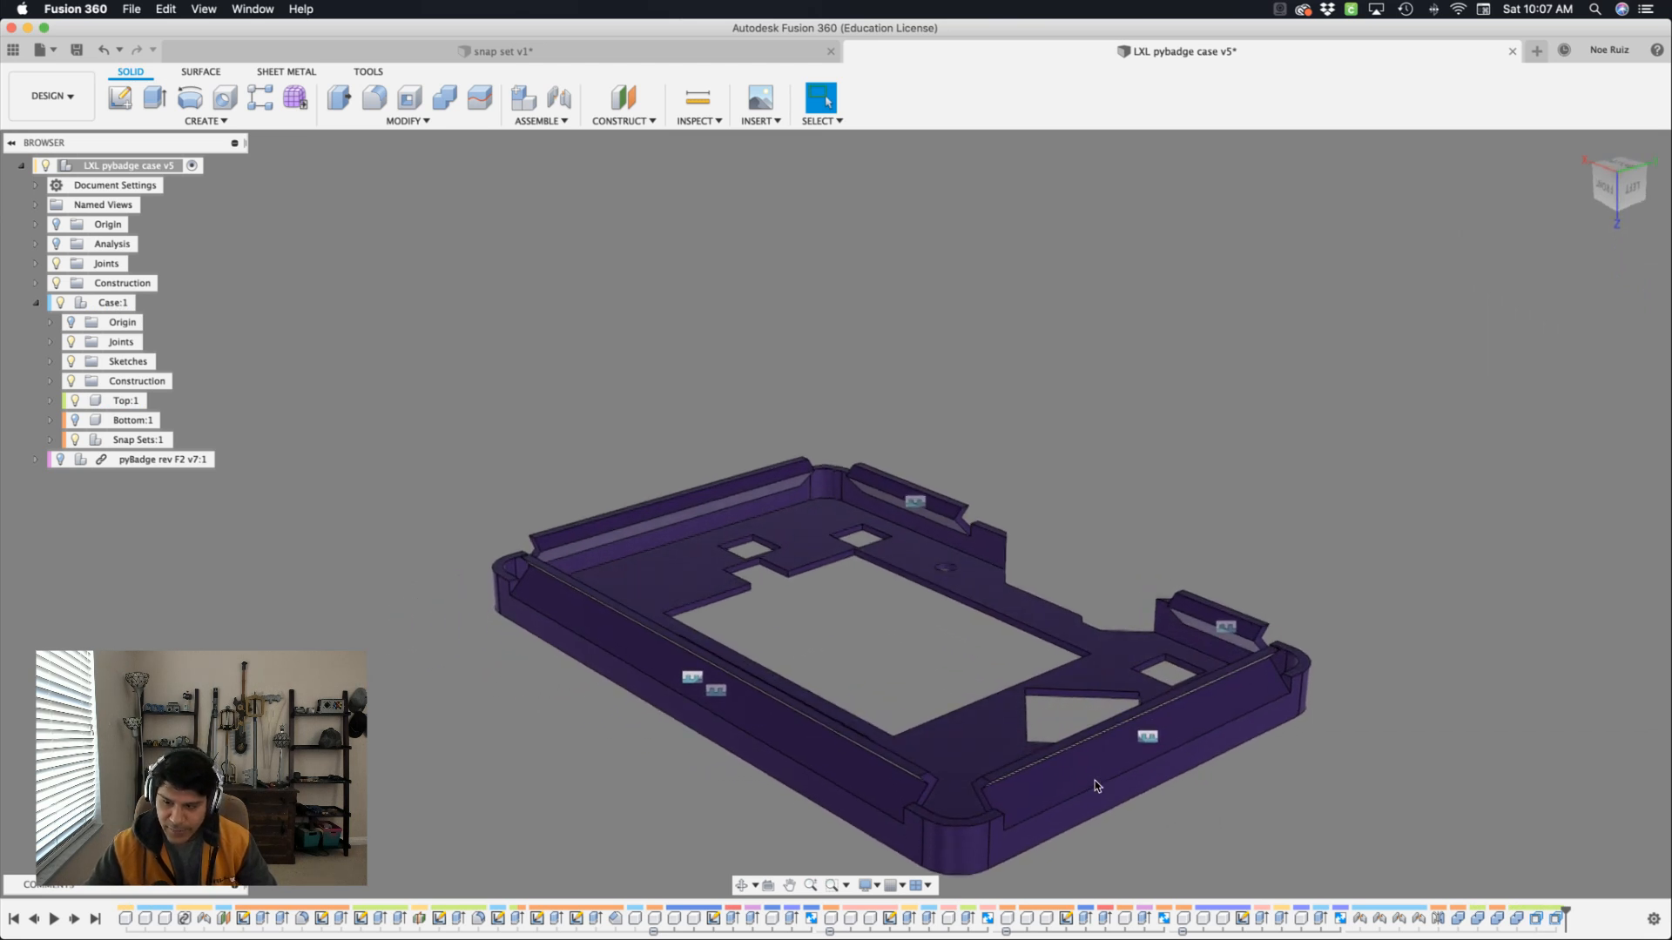
scroll(1093, 780, "up", 5, "shift")
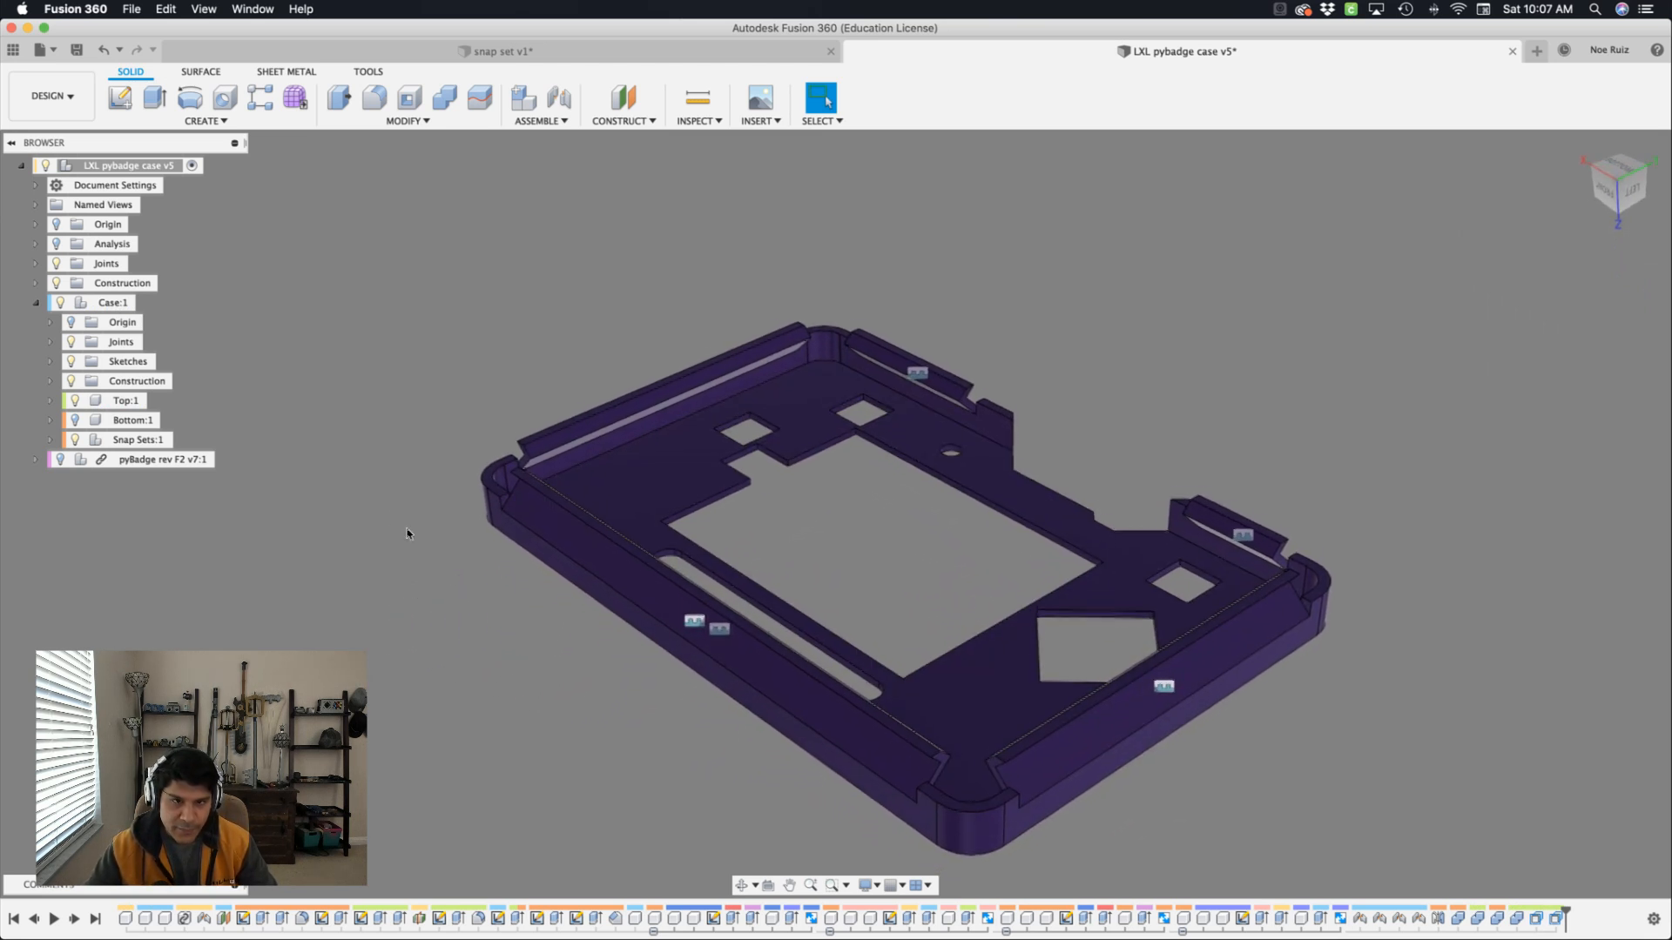
left_click(75, 420)
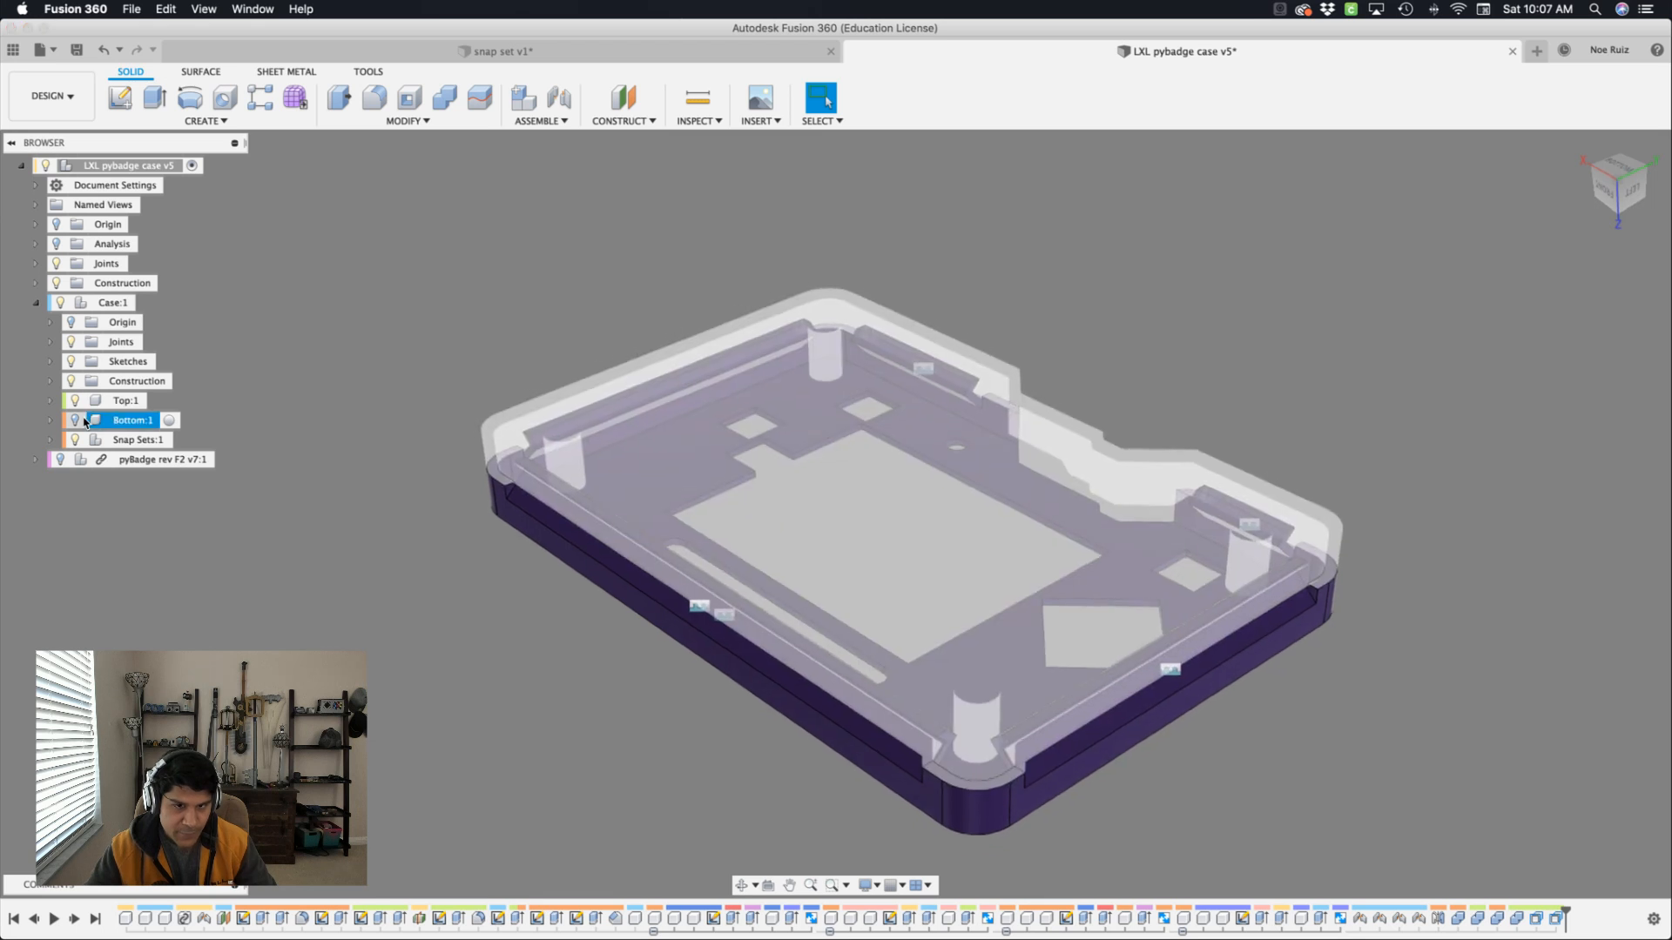
scroll(282, 519, "down", 10, "shift")
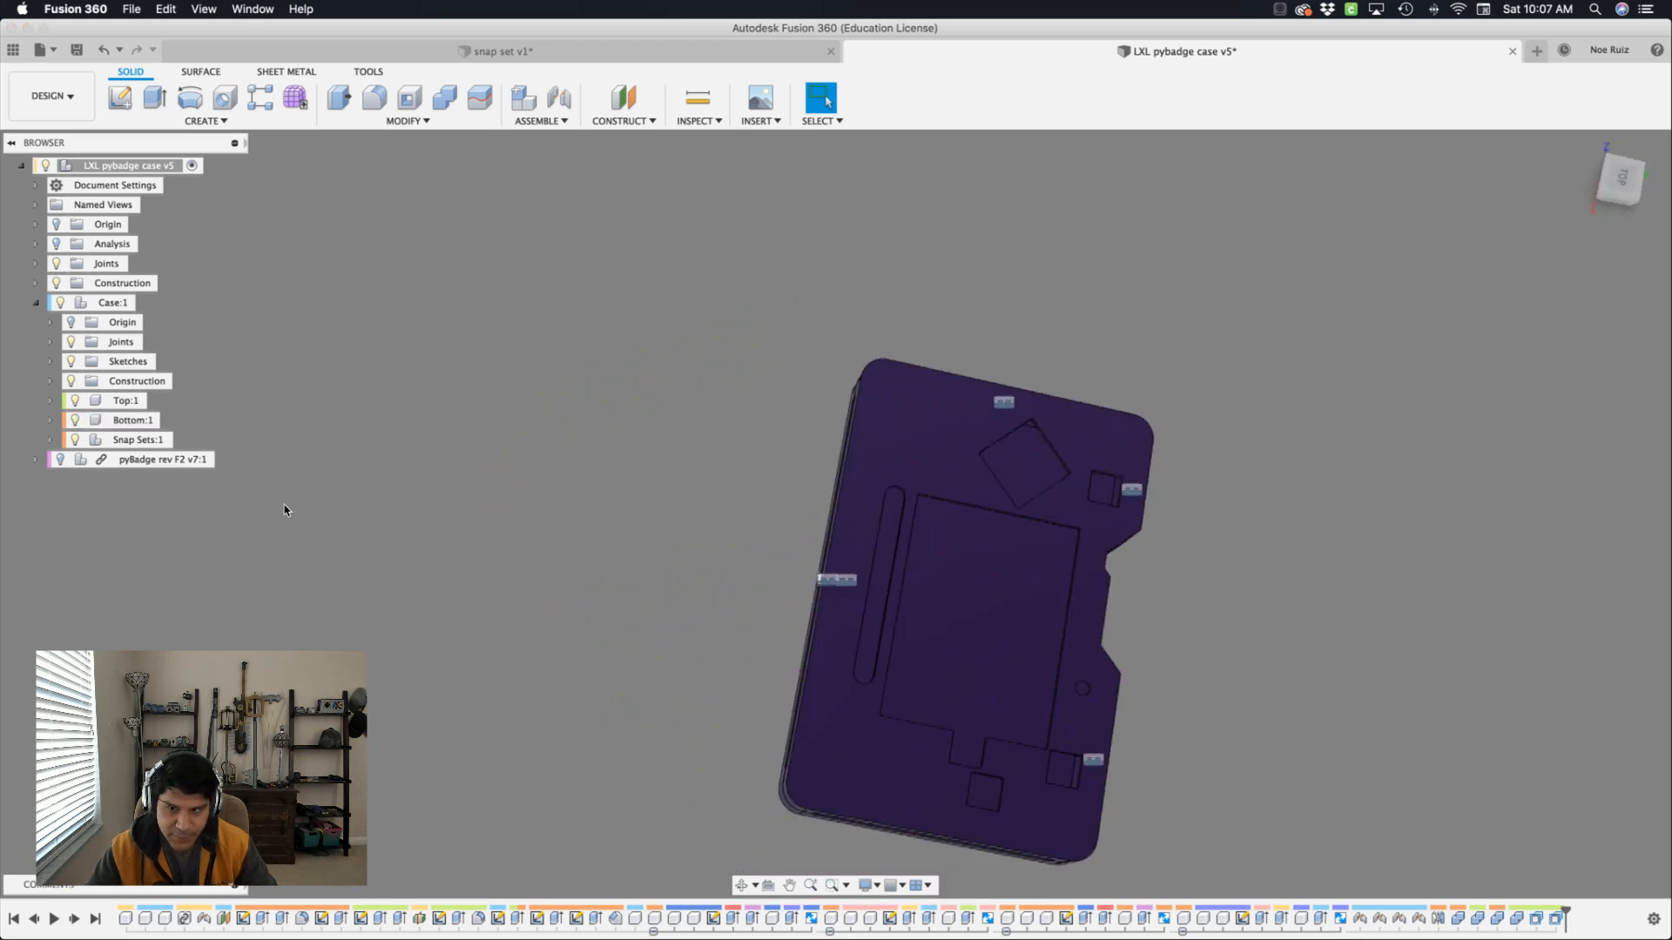
scroll(126, 421, "up", 5)
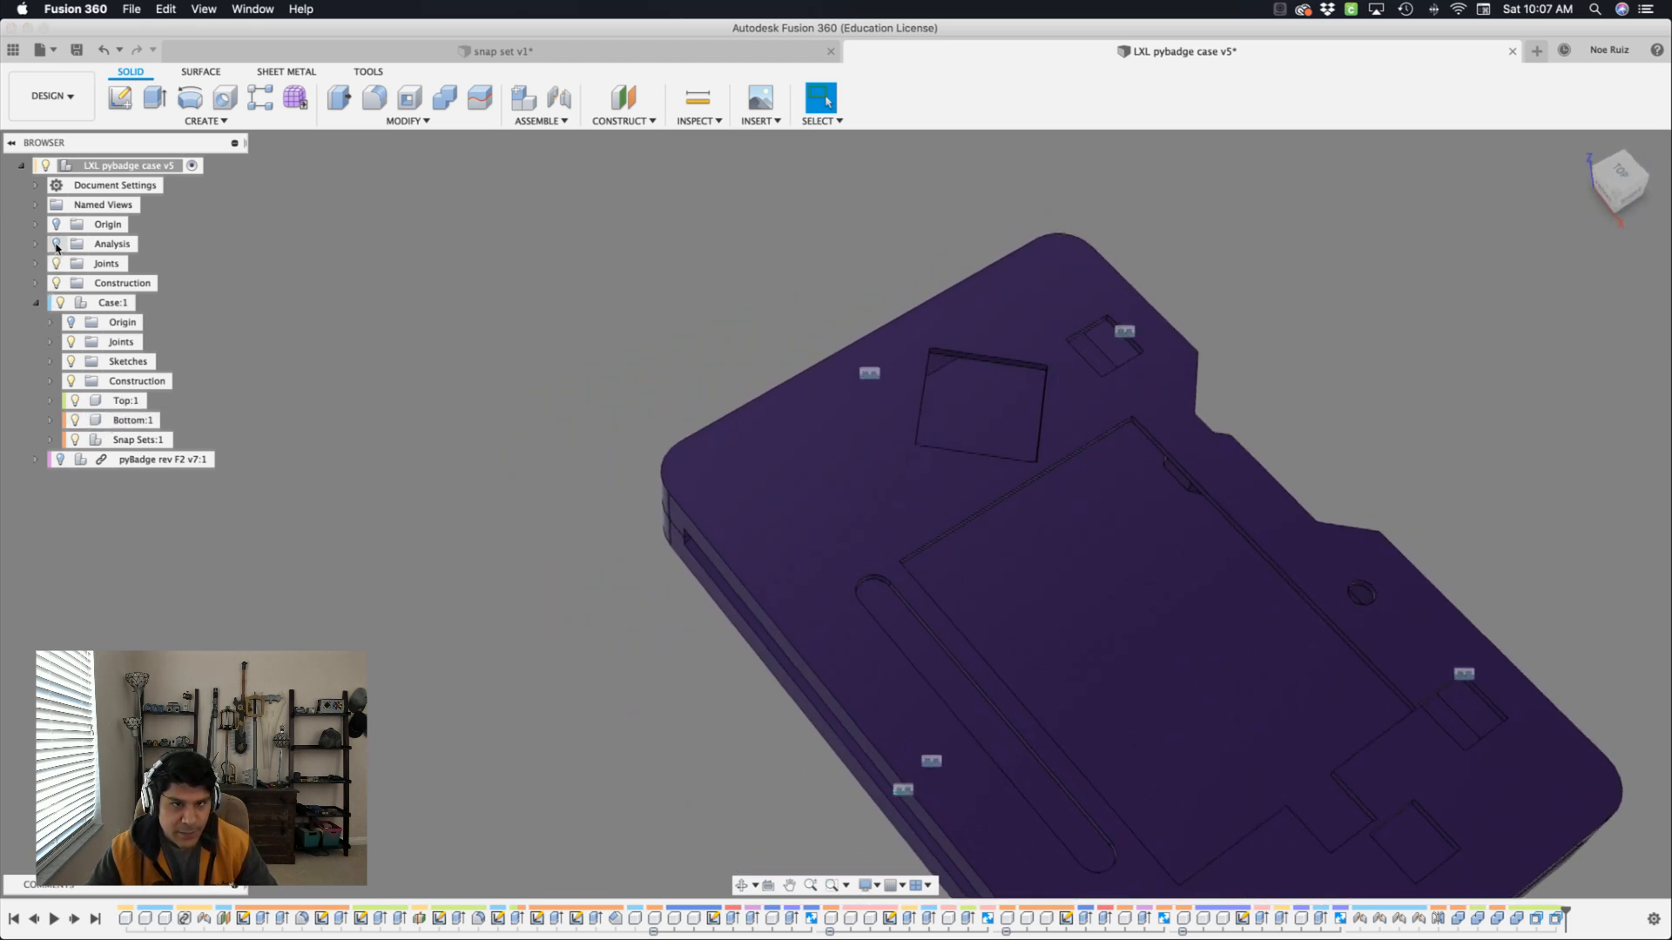
scroll(57, 249, "down", 10, "shift")
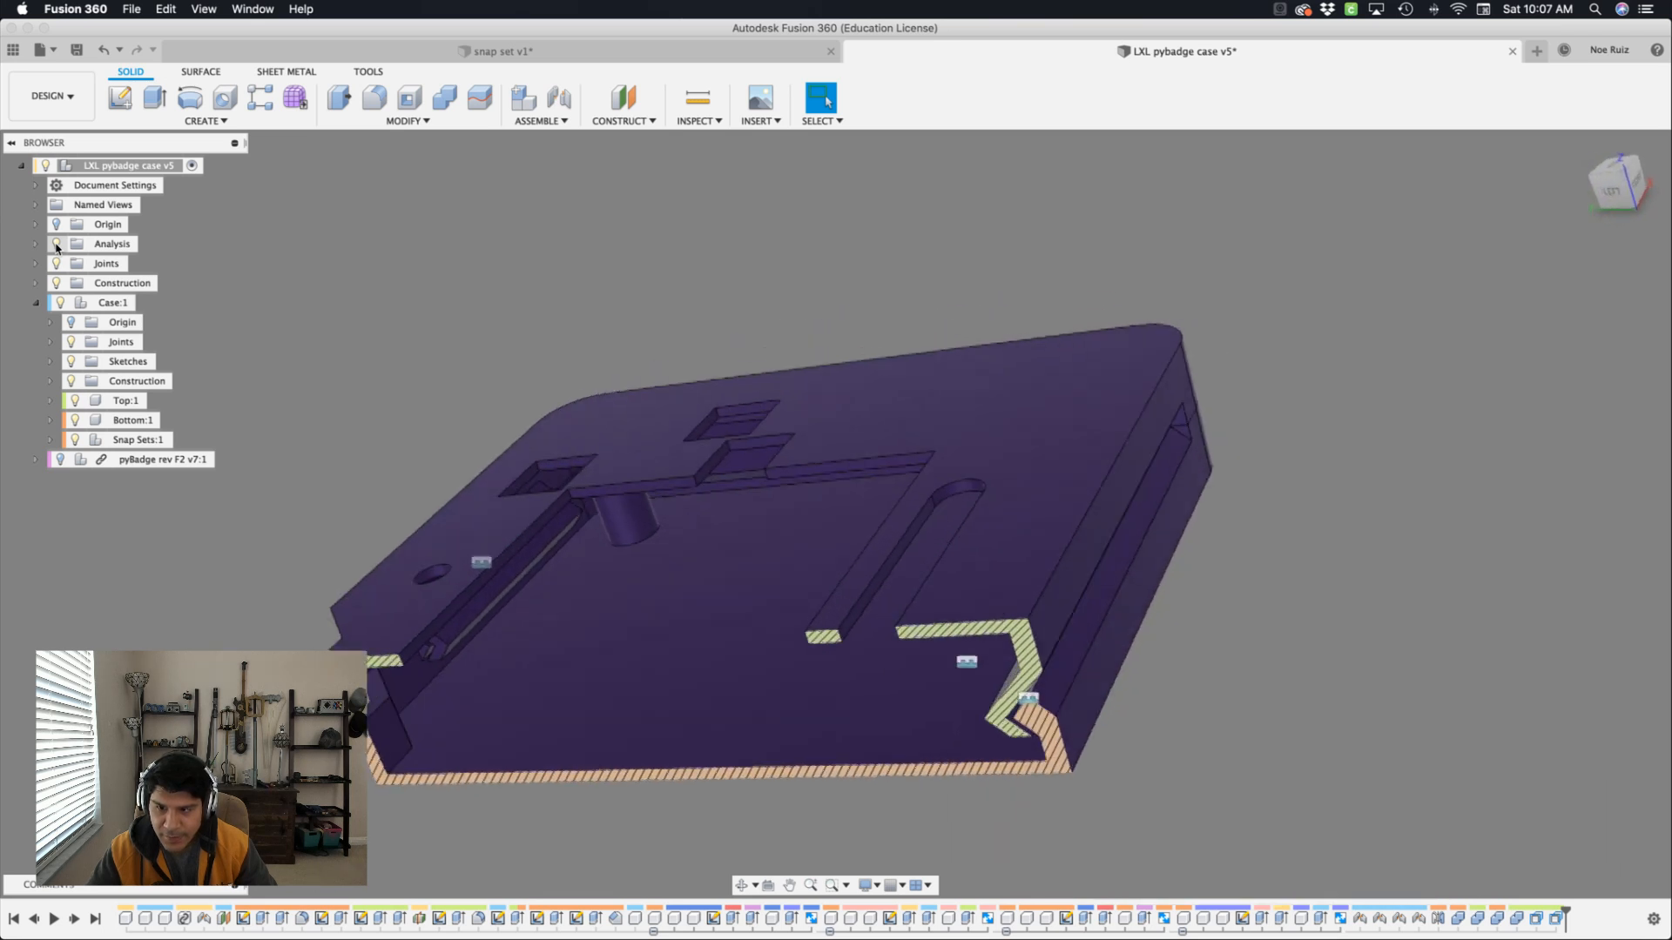
Examine the section cut close up to check the clearance between the top and bottom snap profiles.
scroll(57, 248, "down", 10, "shift")
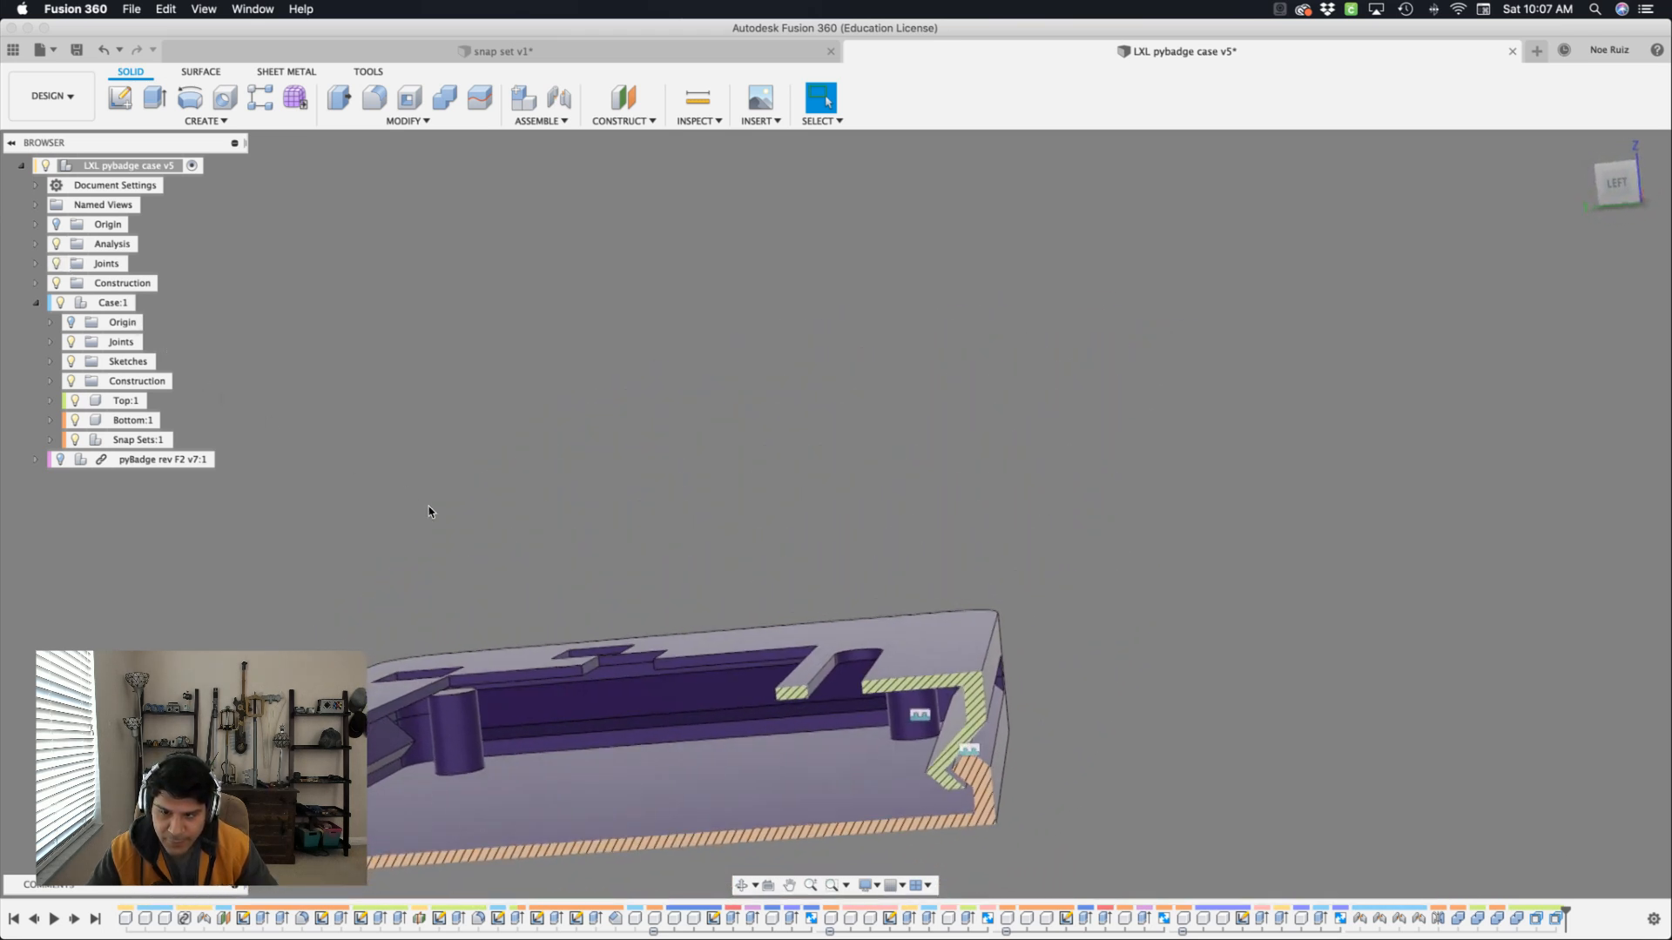
scroll(429, 509, "up", 10)
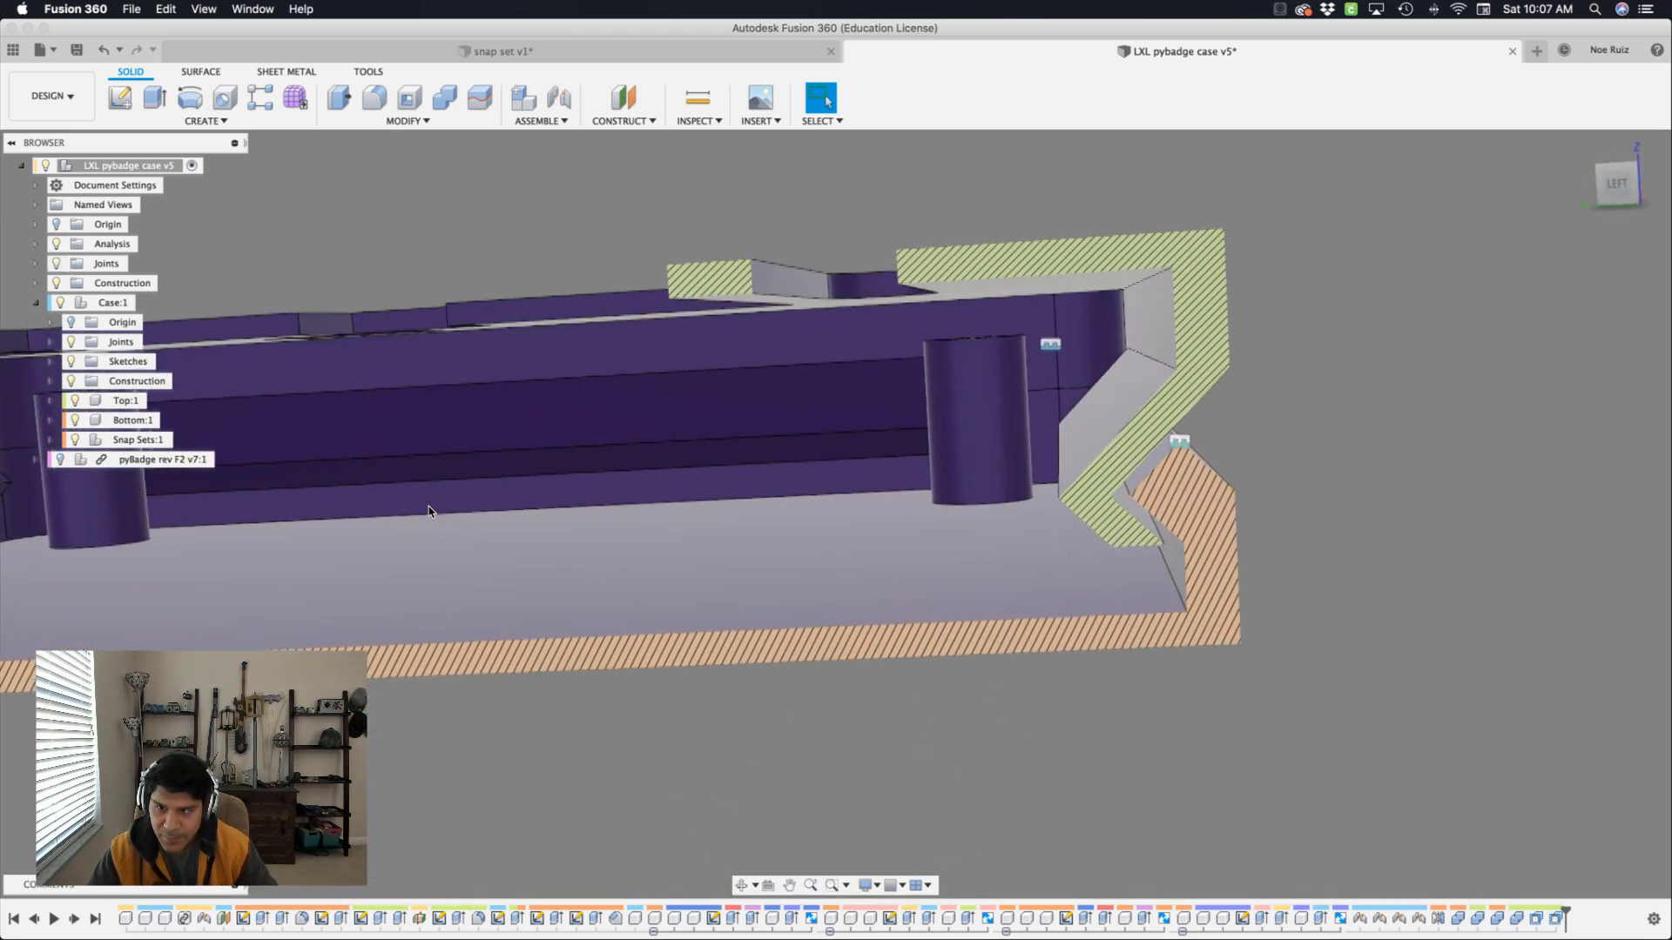
scroll(428, 511, "down", 10, "shift")
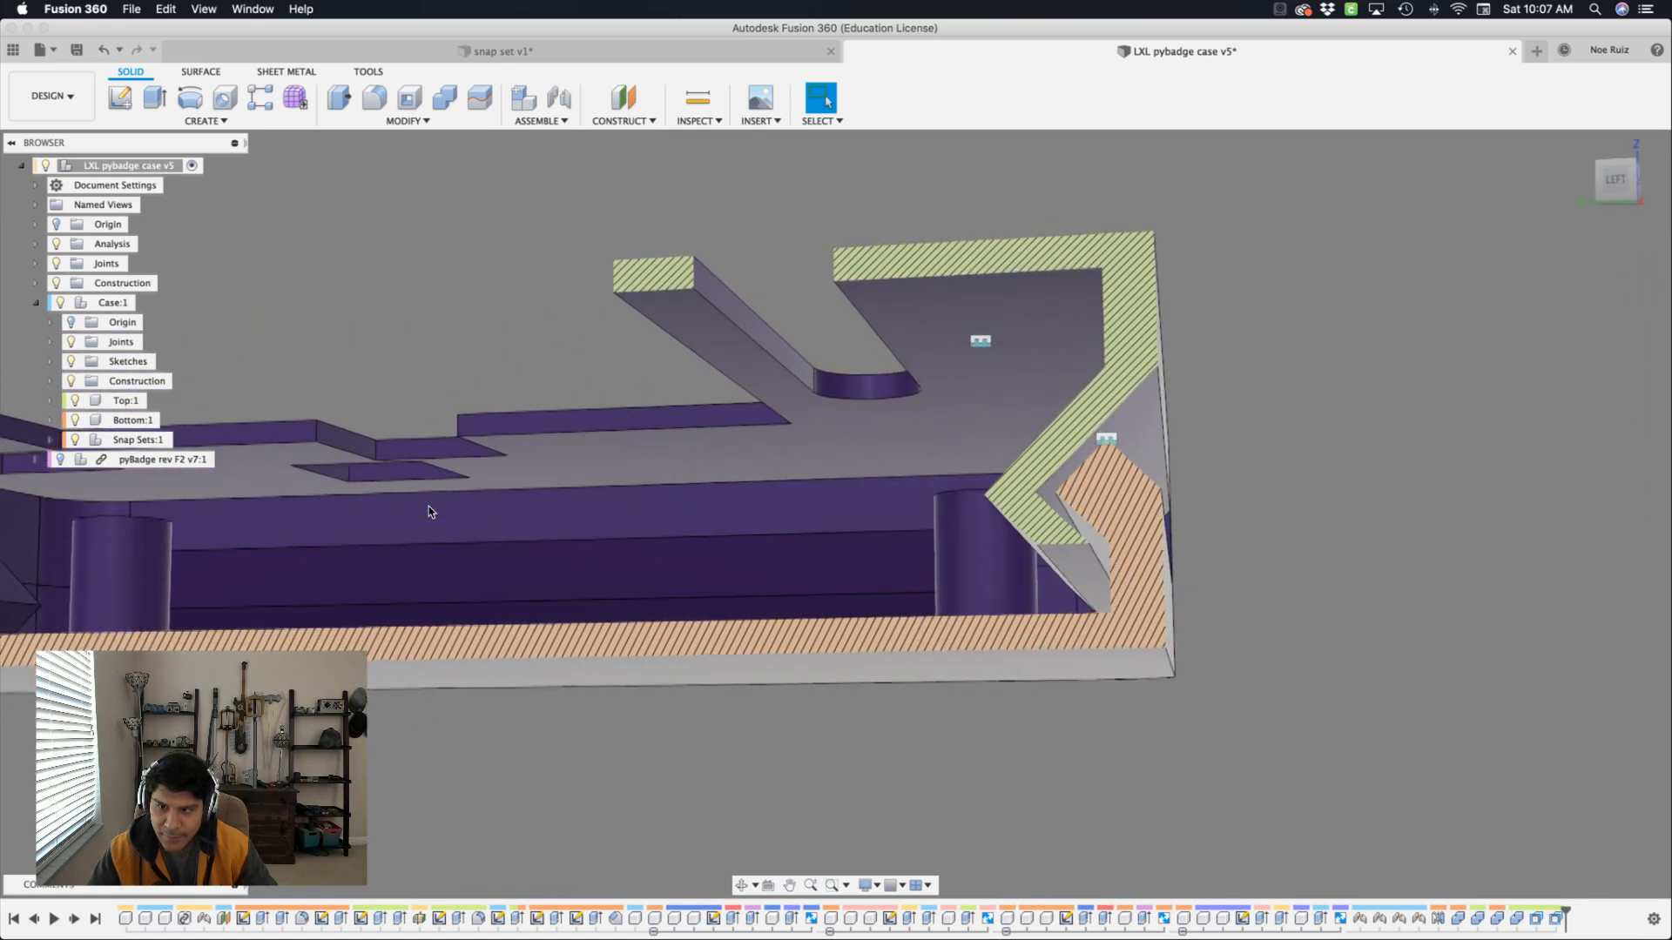
scroll(428, 511, "down", 5, "shift")
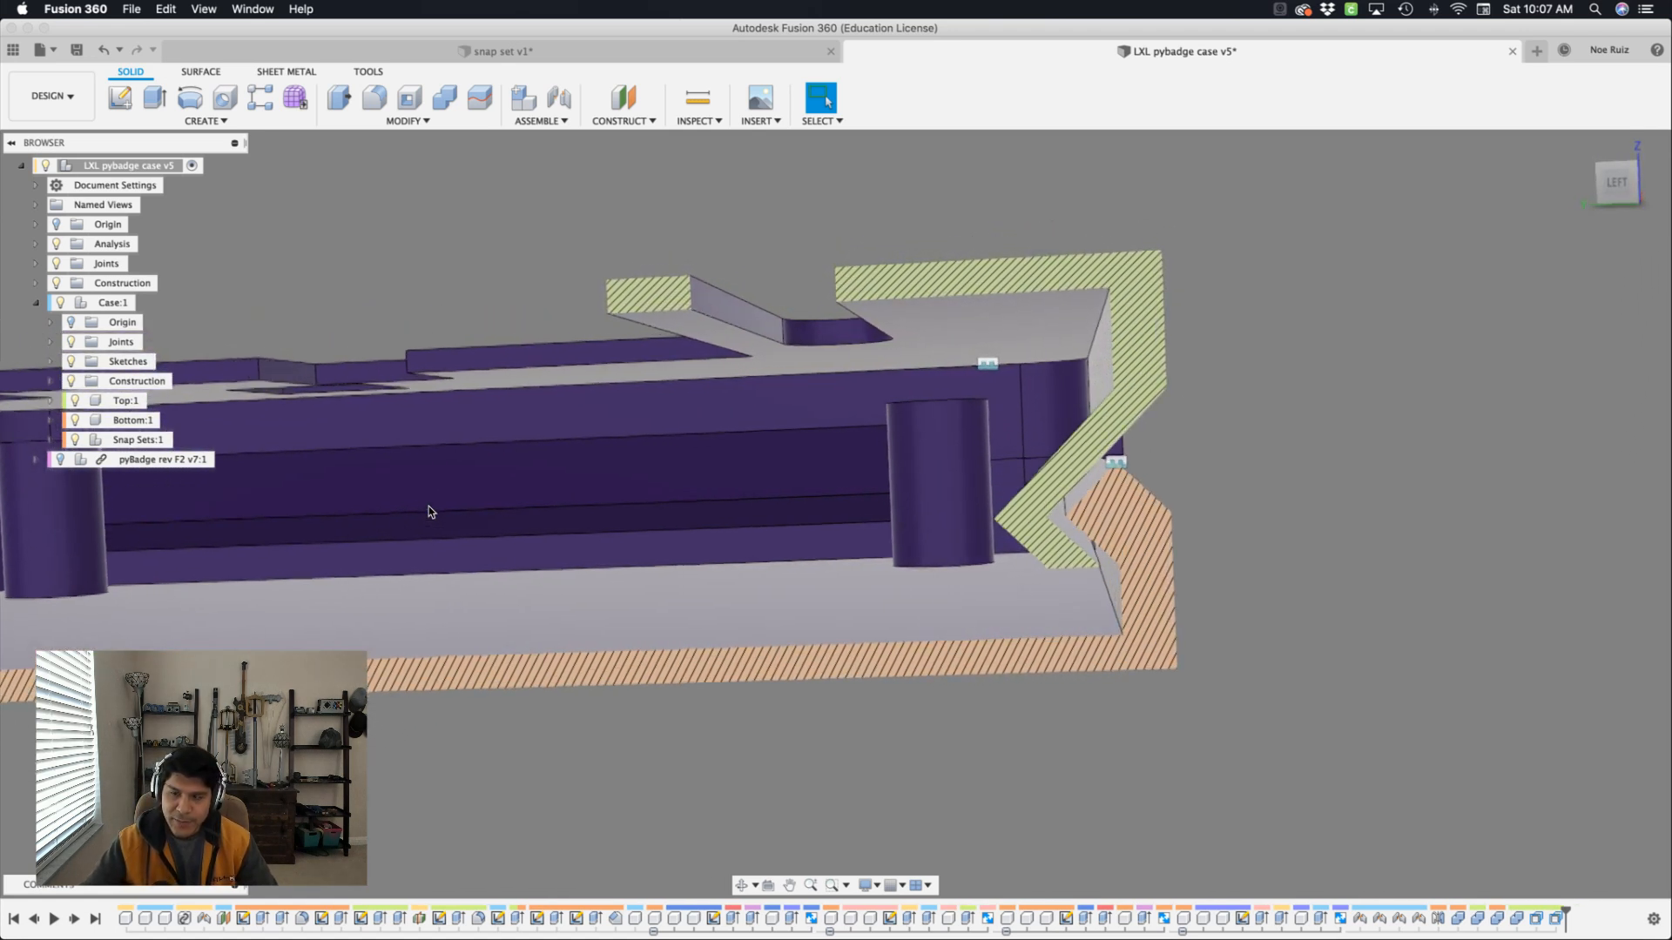
scroll(428, 512, "down", 10, "shift")
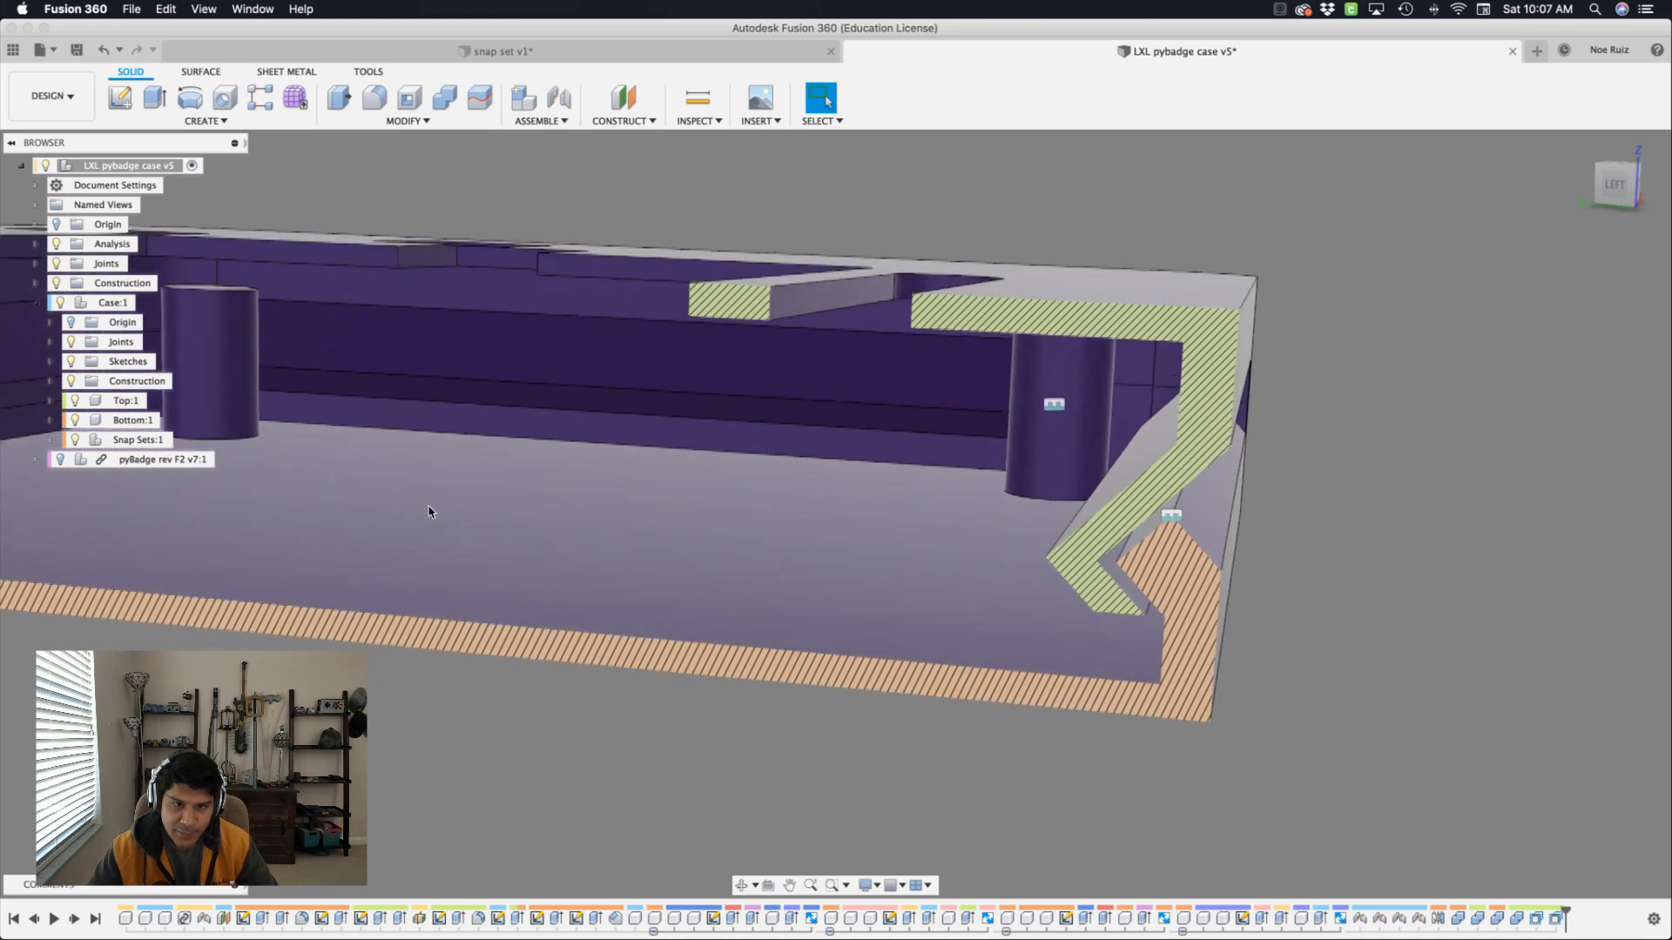
scroll(428, 512, "down", 10, "shift")
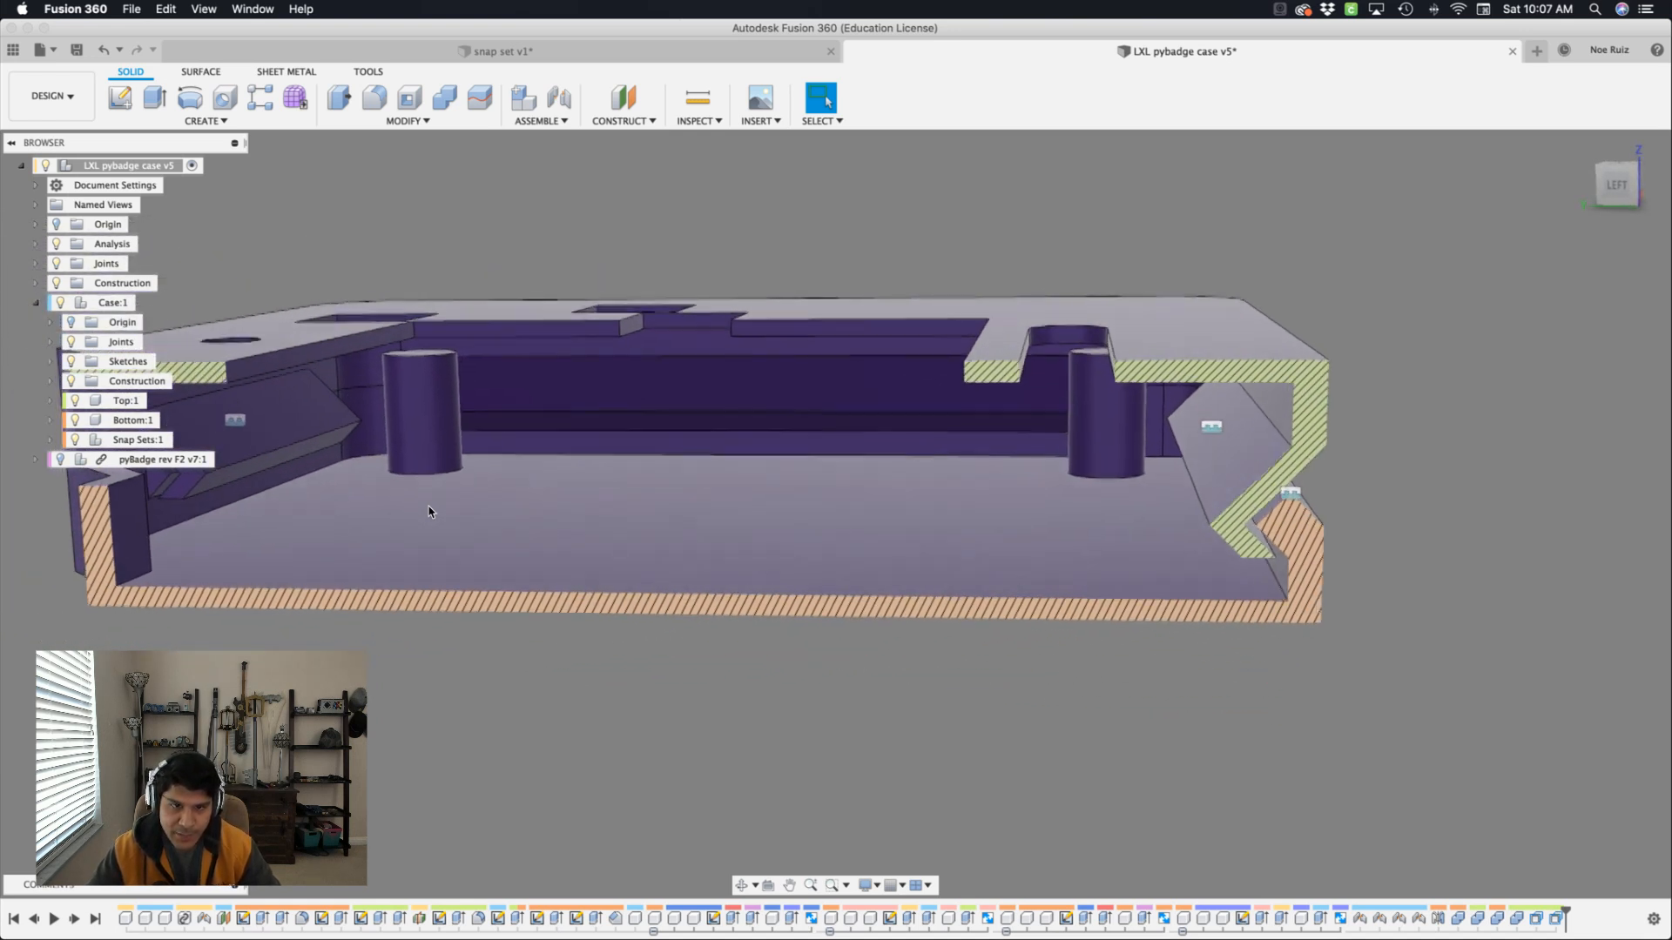
scroll(429, 512, "down", 10, "shift")
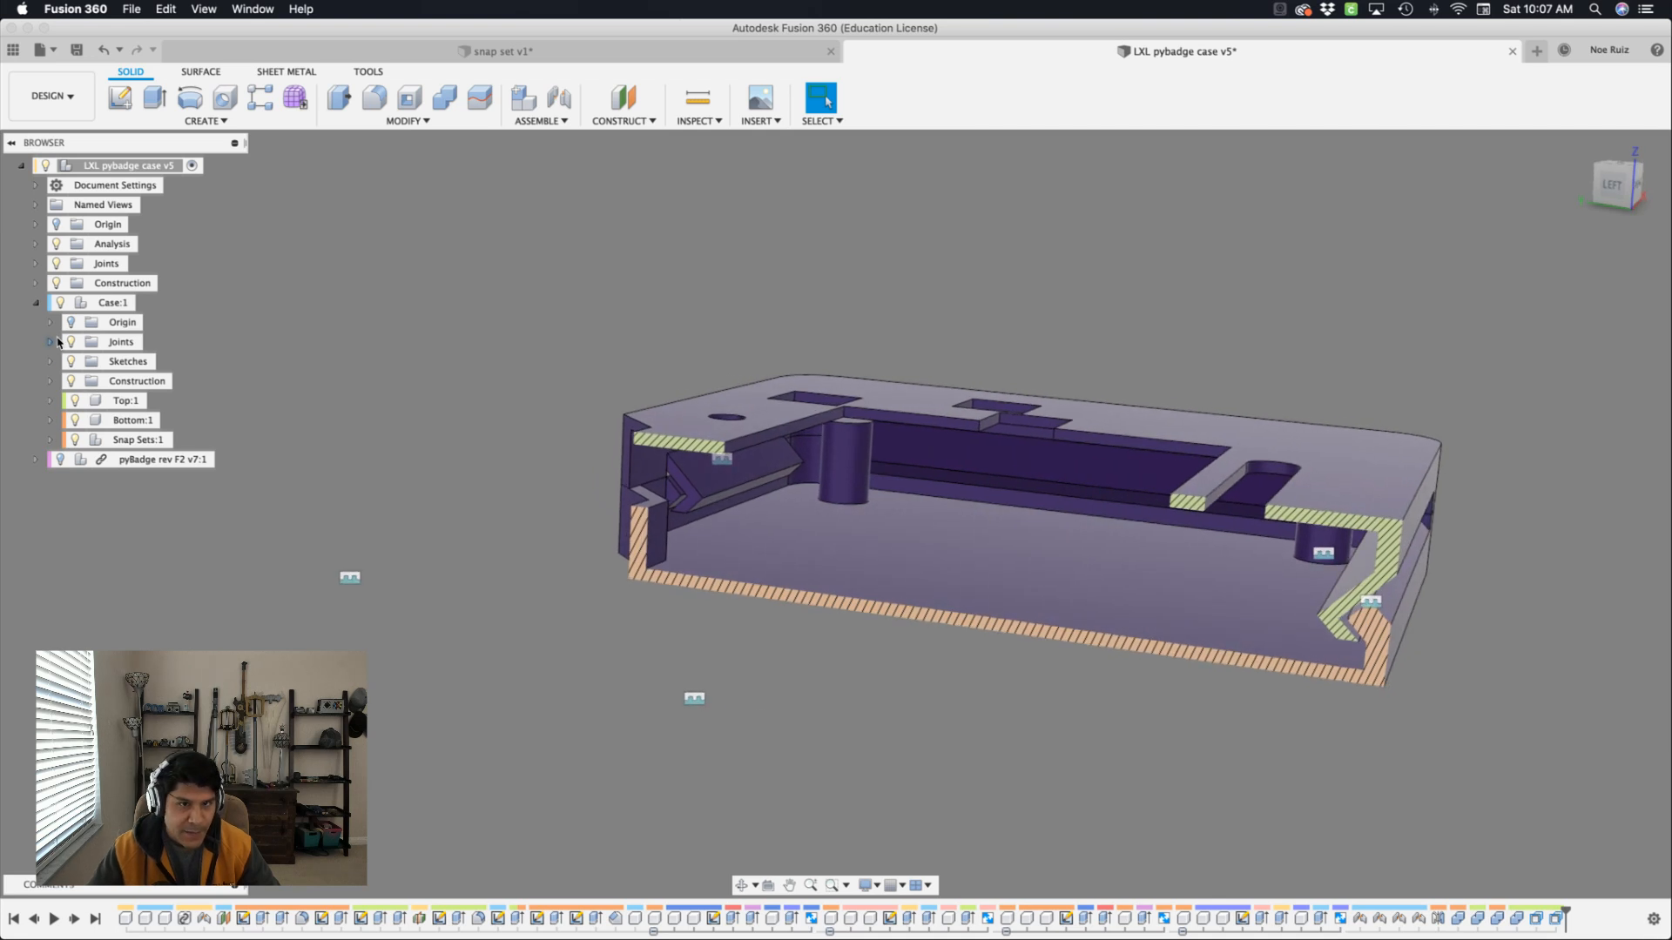
Turn off the section analysis and review the user parameters that drive the case and snap dimensions.
left_click(57, 244)
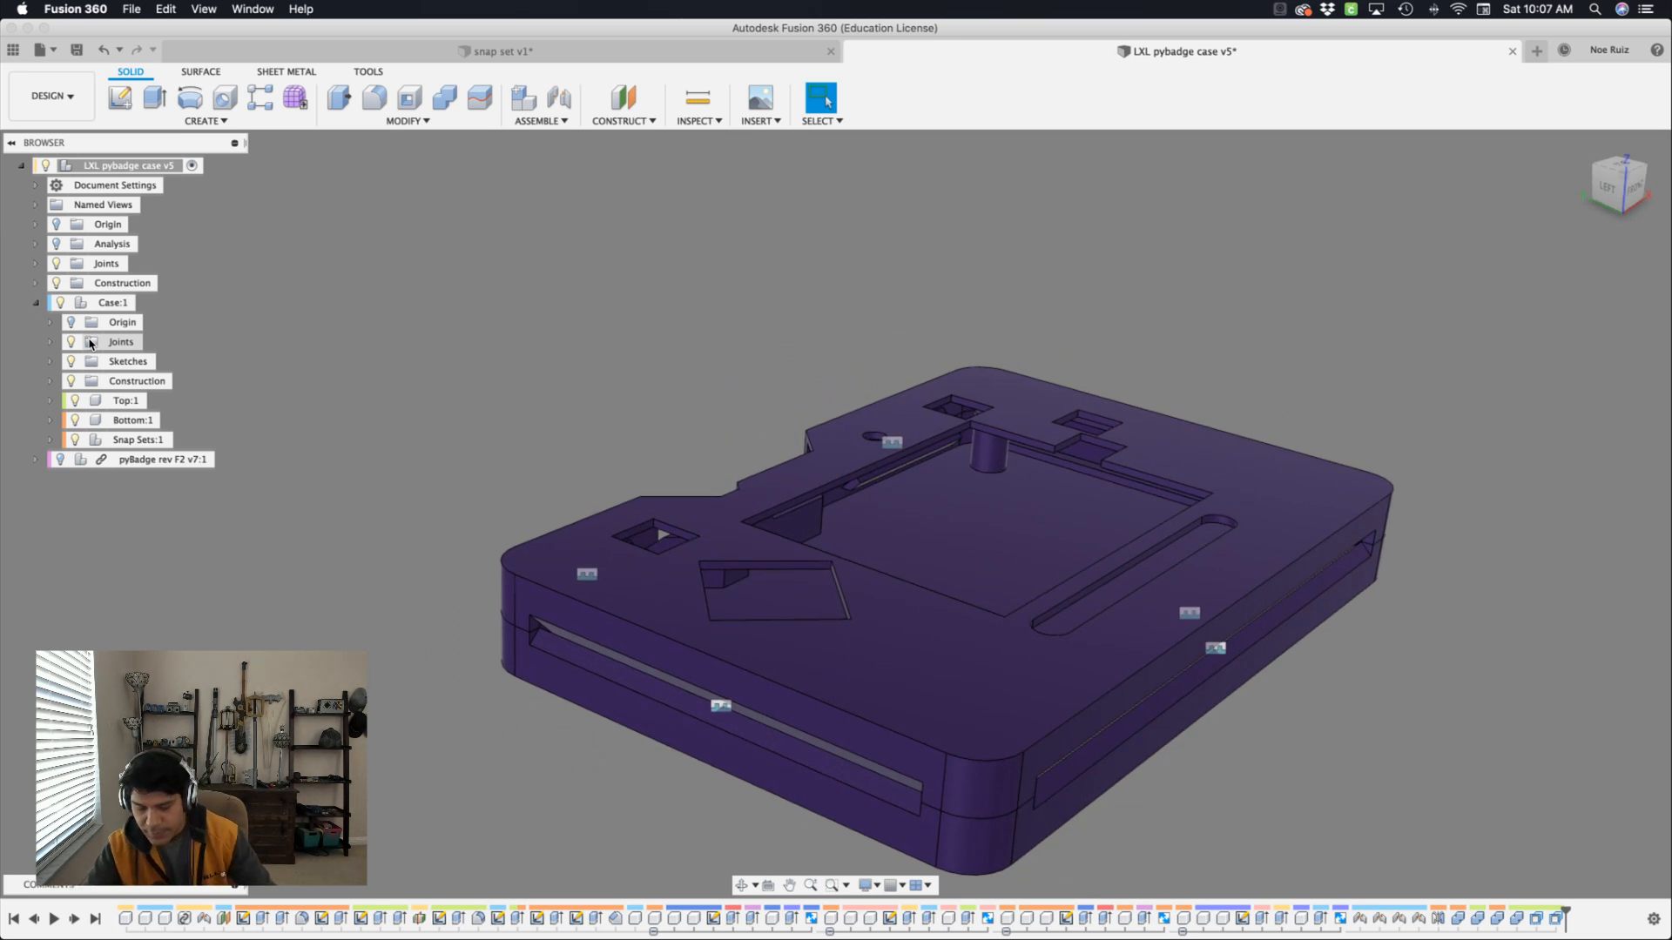
key("p")
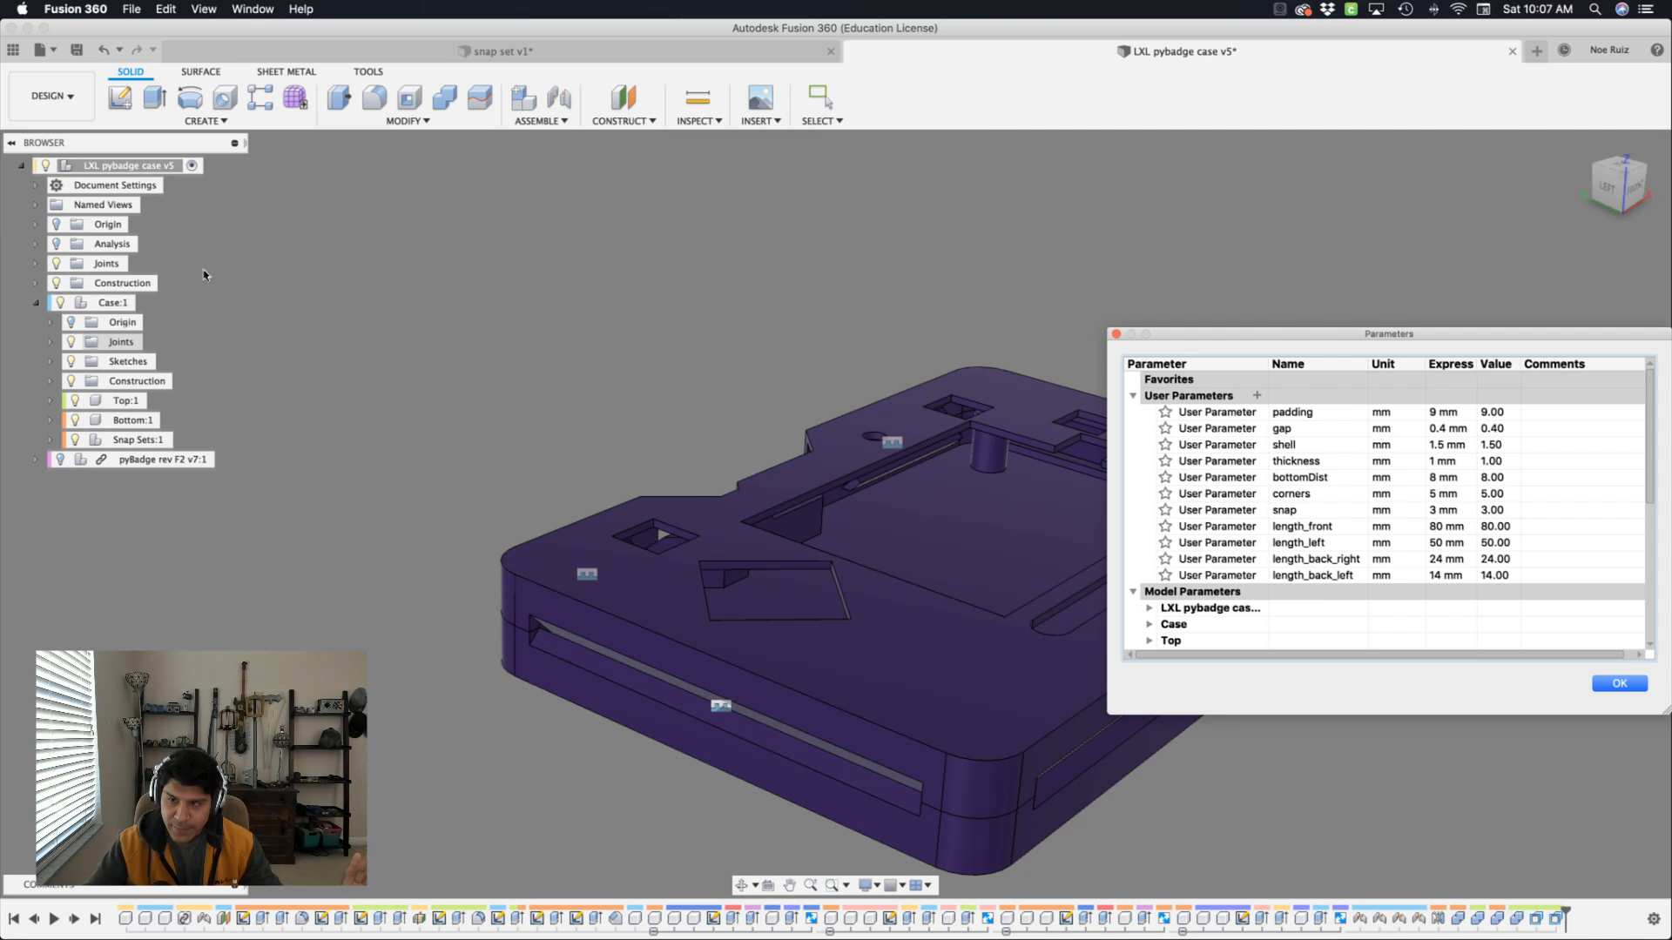
left_click(1619, 684)
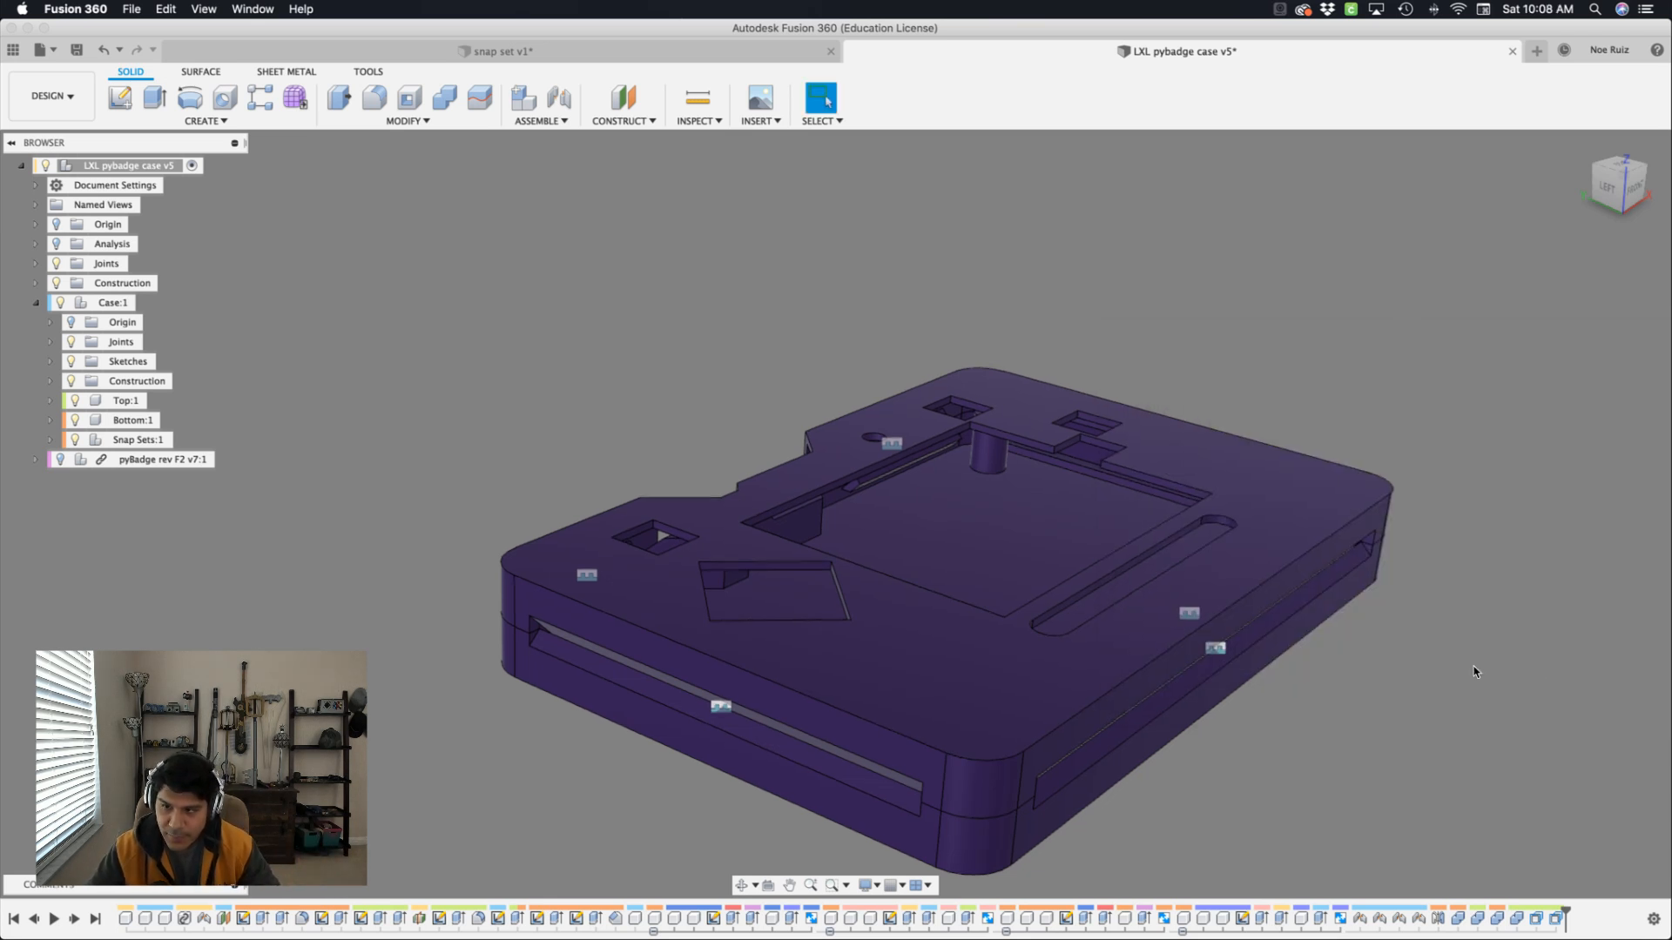
Check the components inside Snap Sets and remove the whole Snap Sets component from the Case assembly.
scroll(1474, 671, "down", 3)
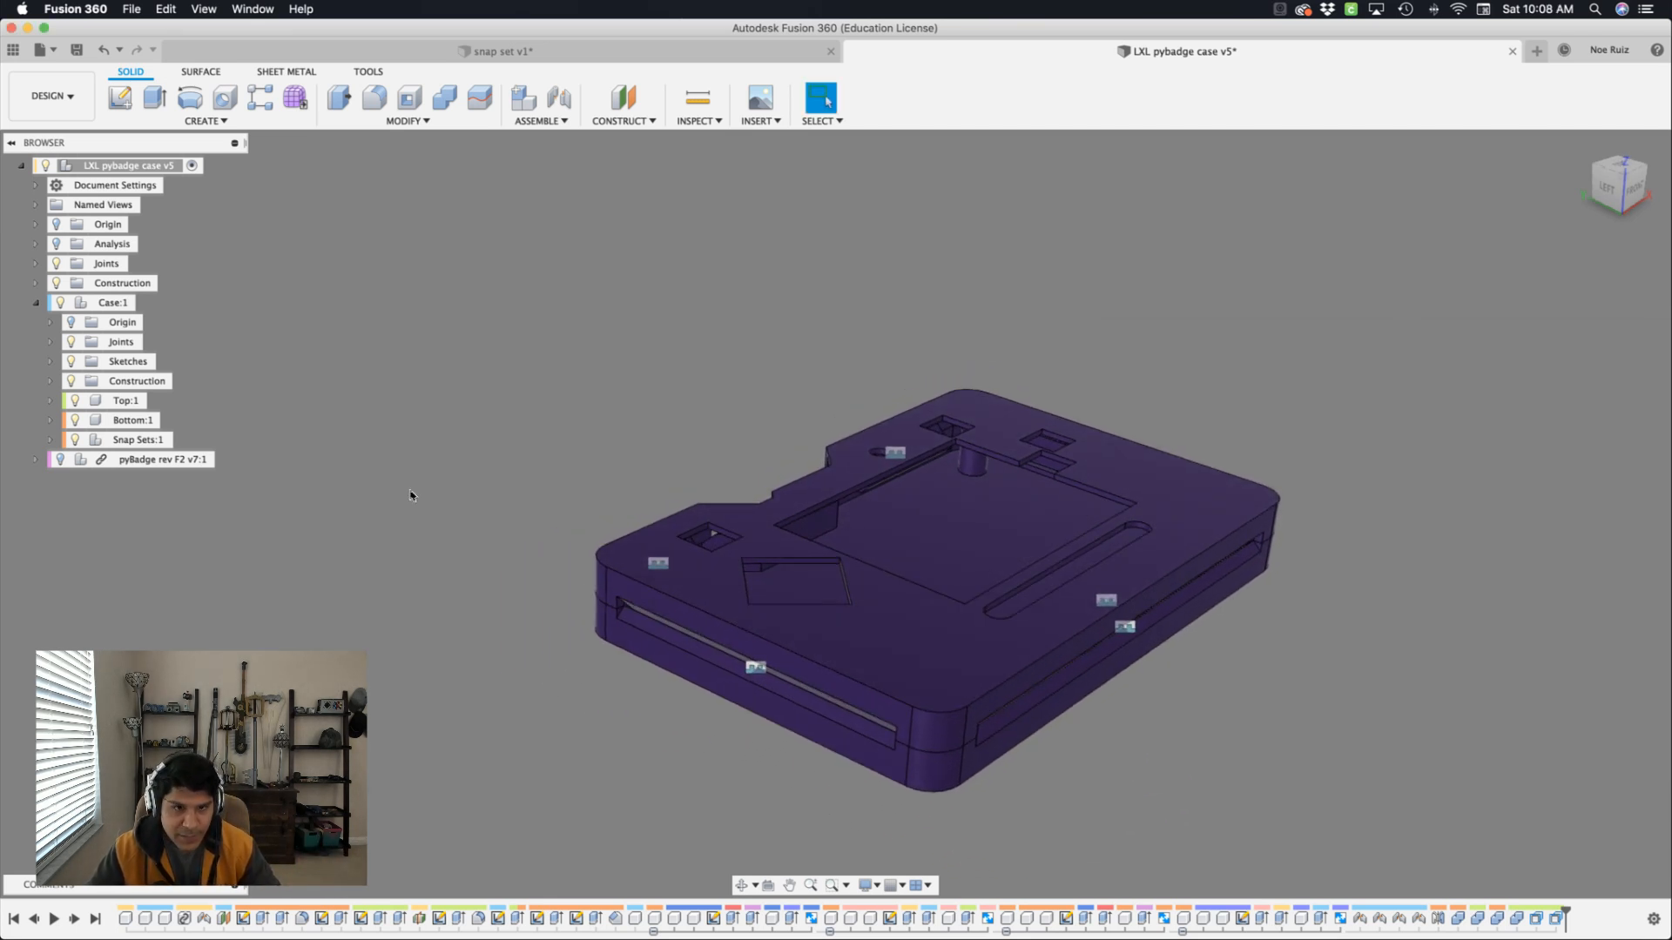
left_click(96, 440)
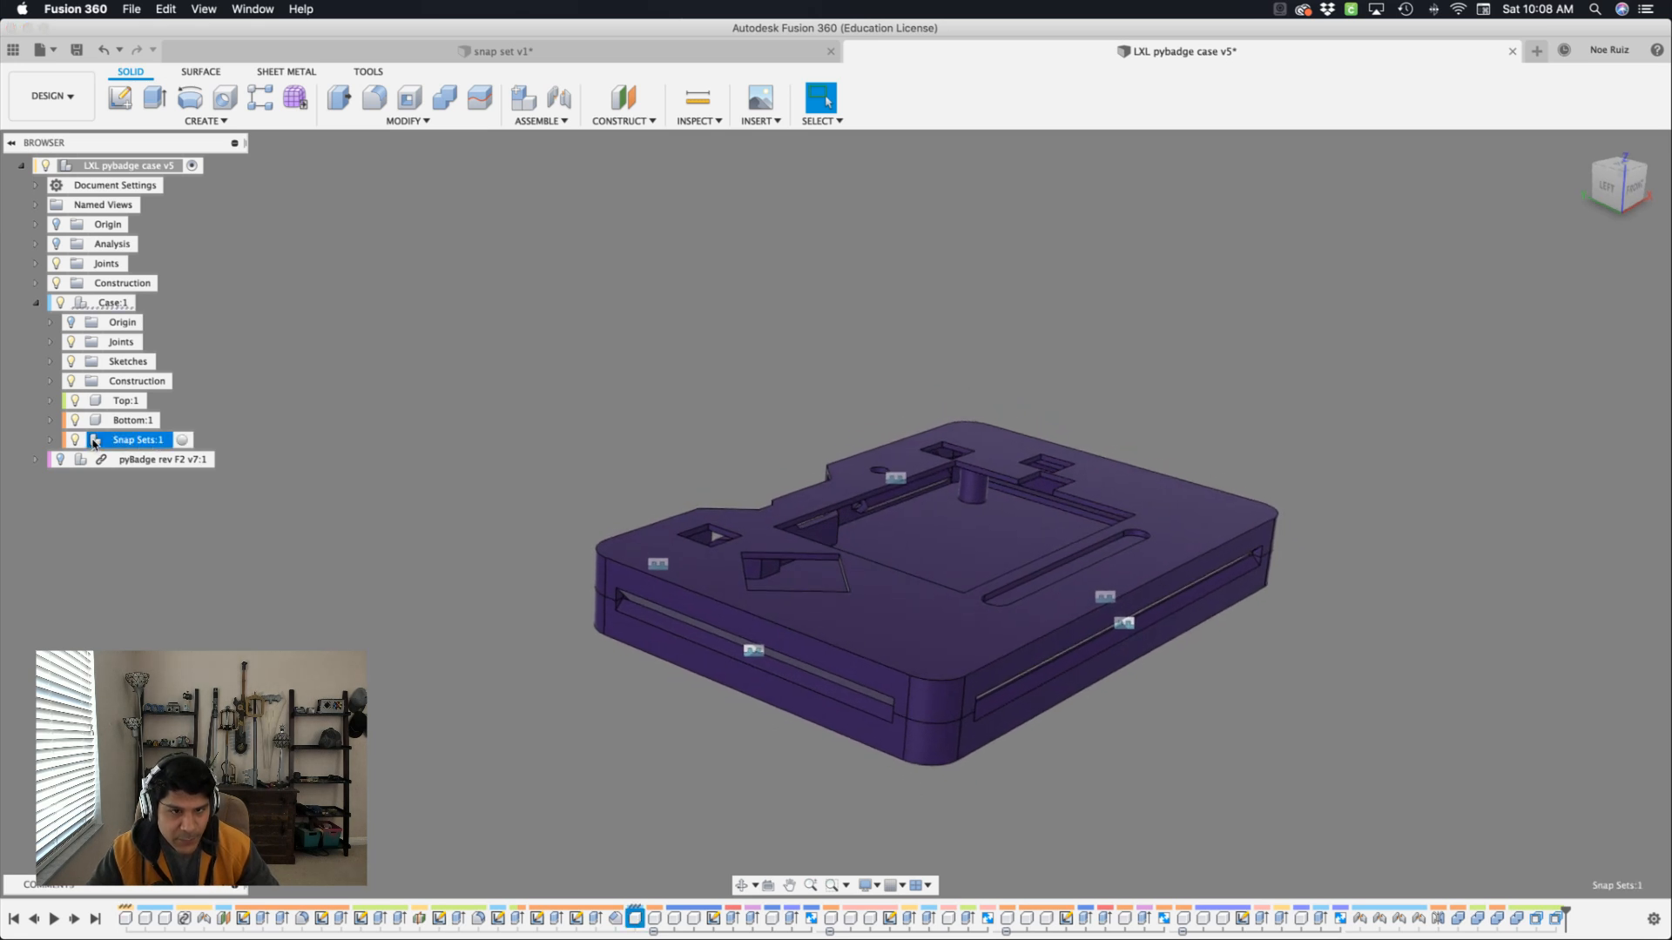
left_click(49, 441)
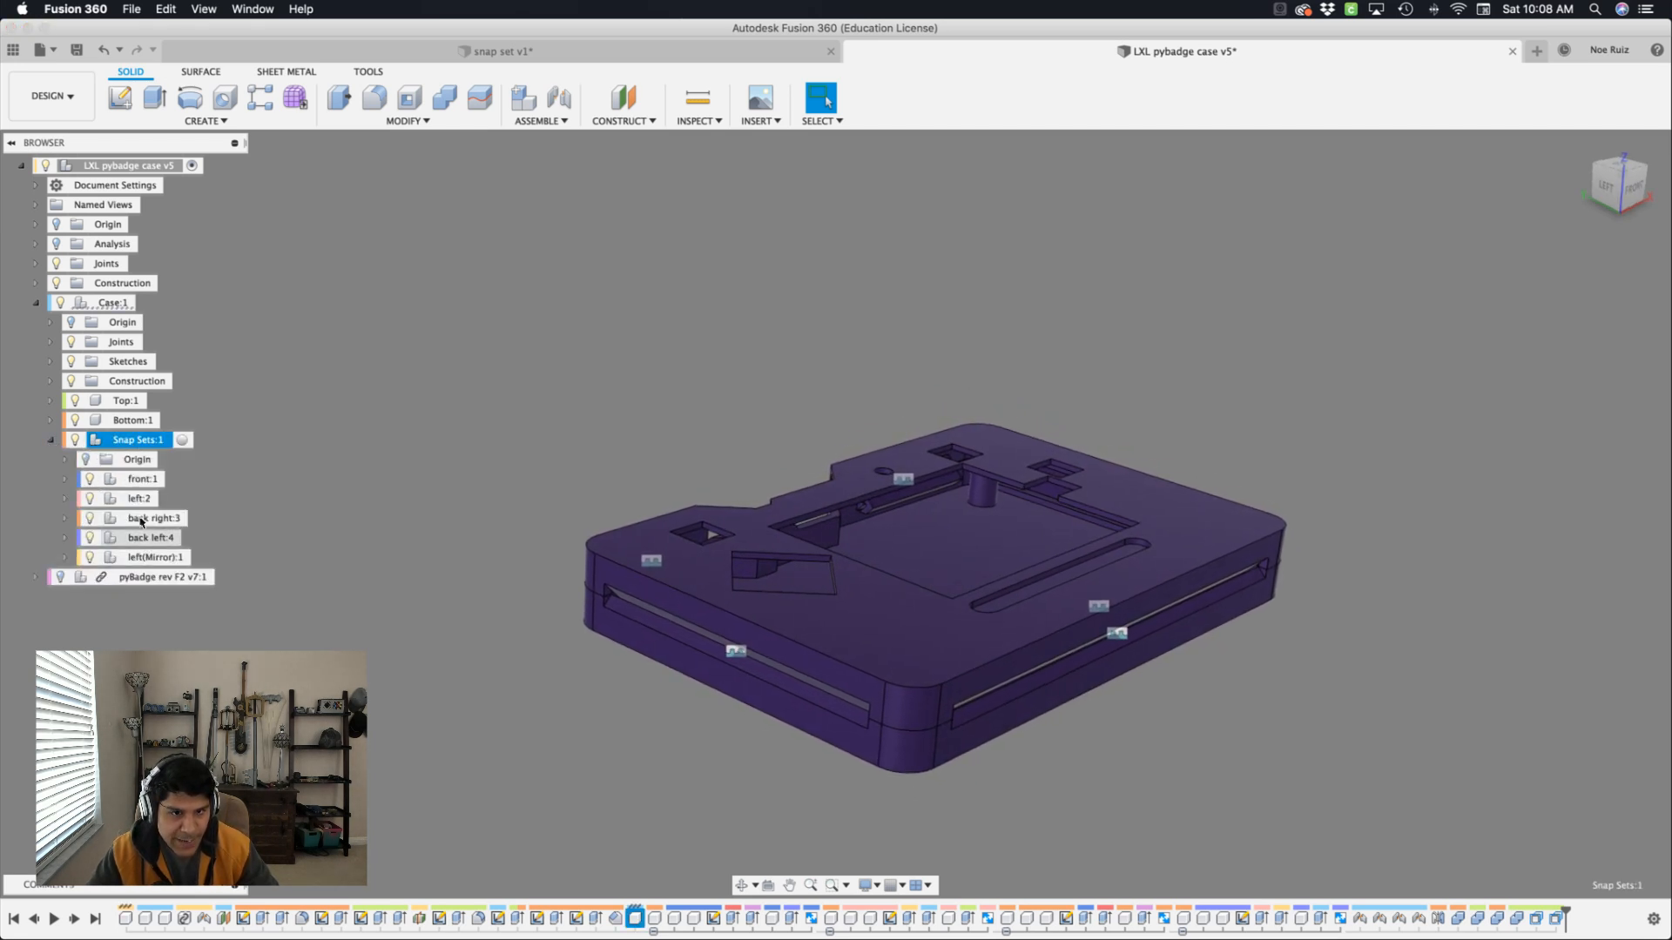
left_click(48, 440)
right_click(135, 440)
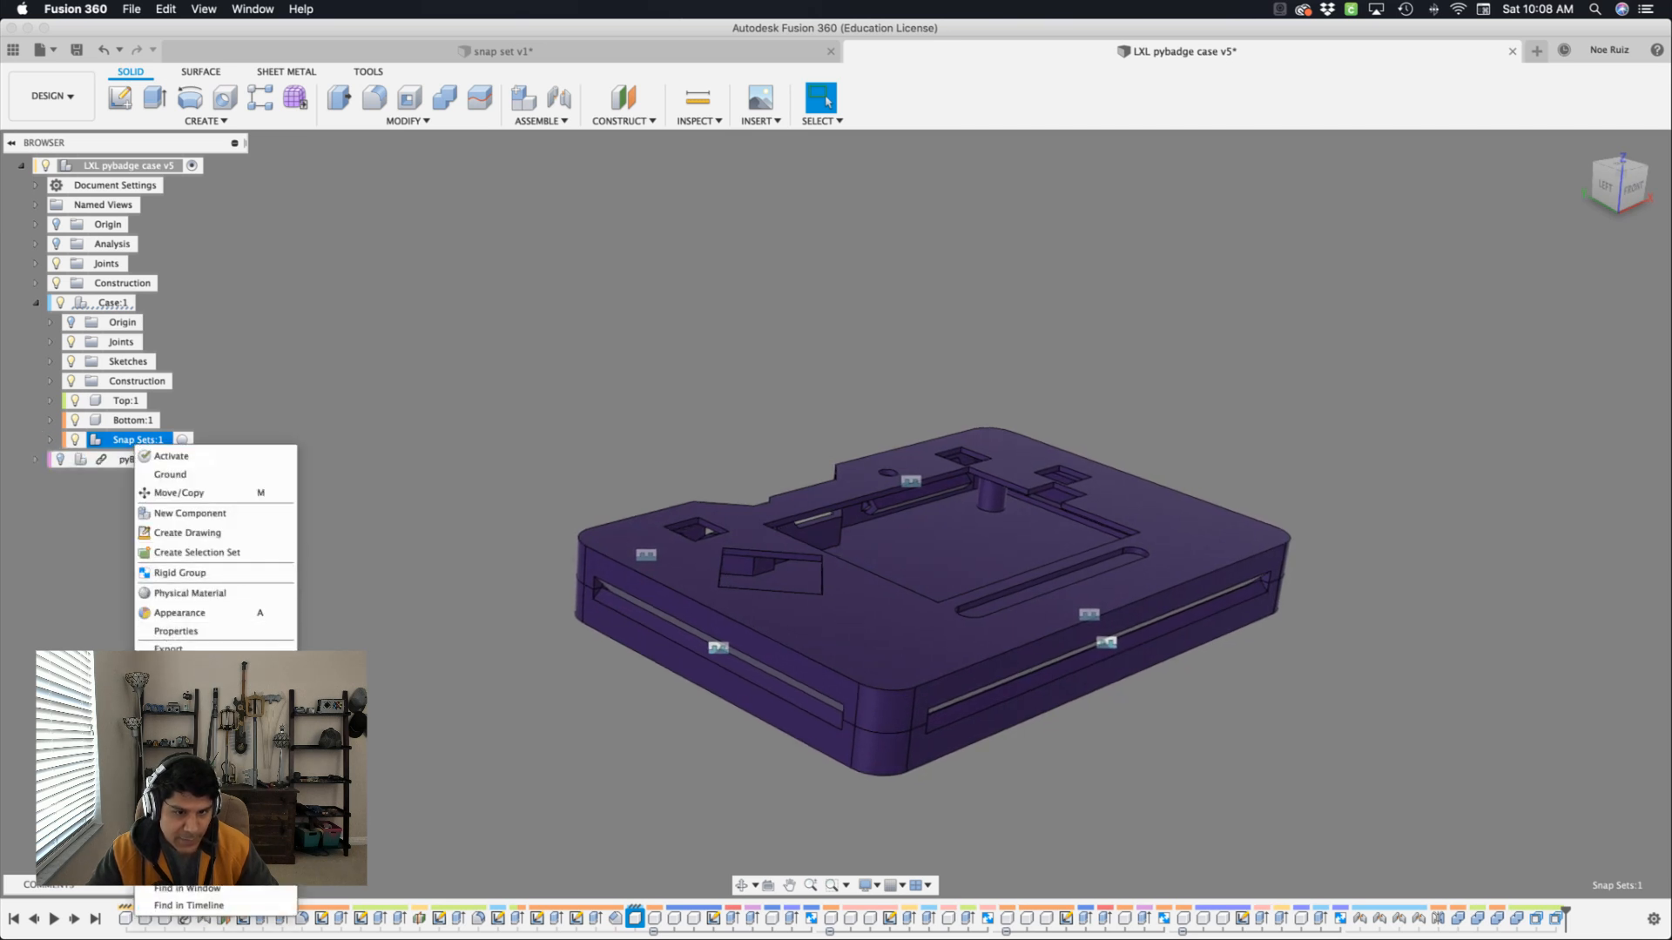
left_click(174, 745)
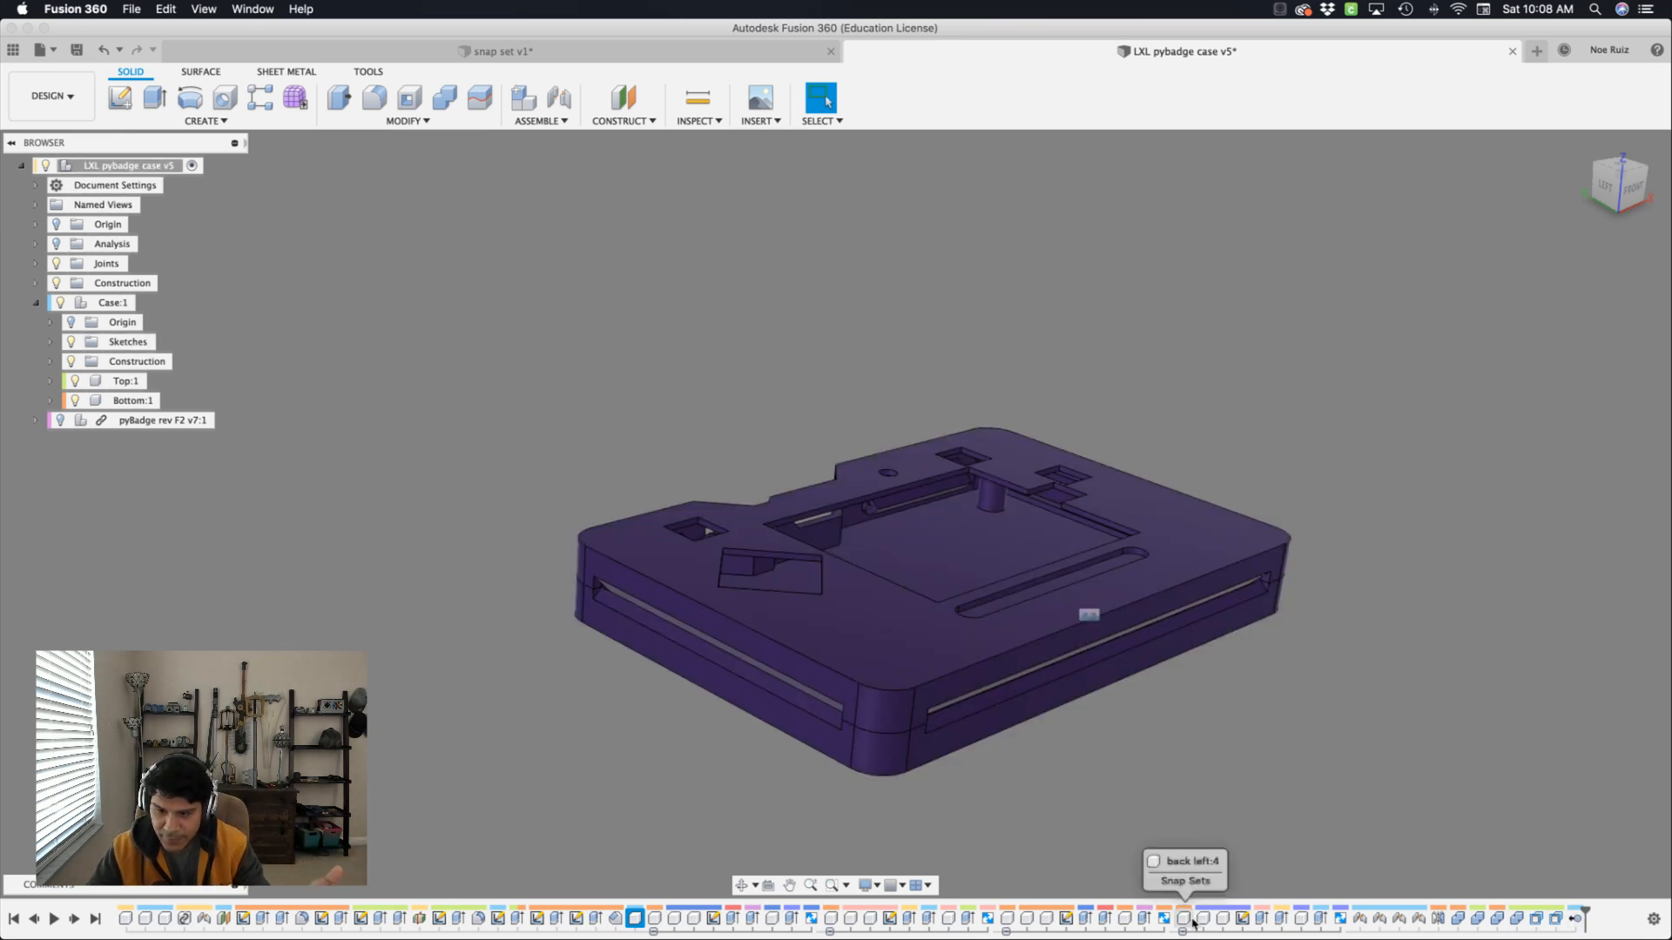
Collapse the remaining expanded snap feature groups in the design history.
left_click(1006, 930)
left_click(831, 930)
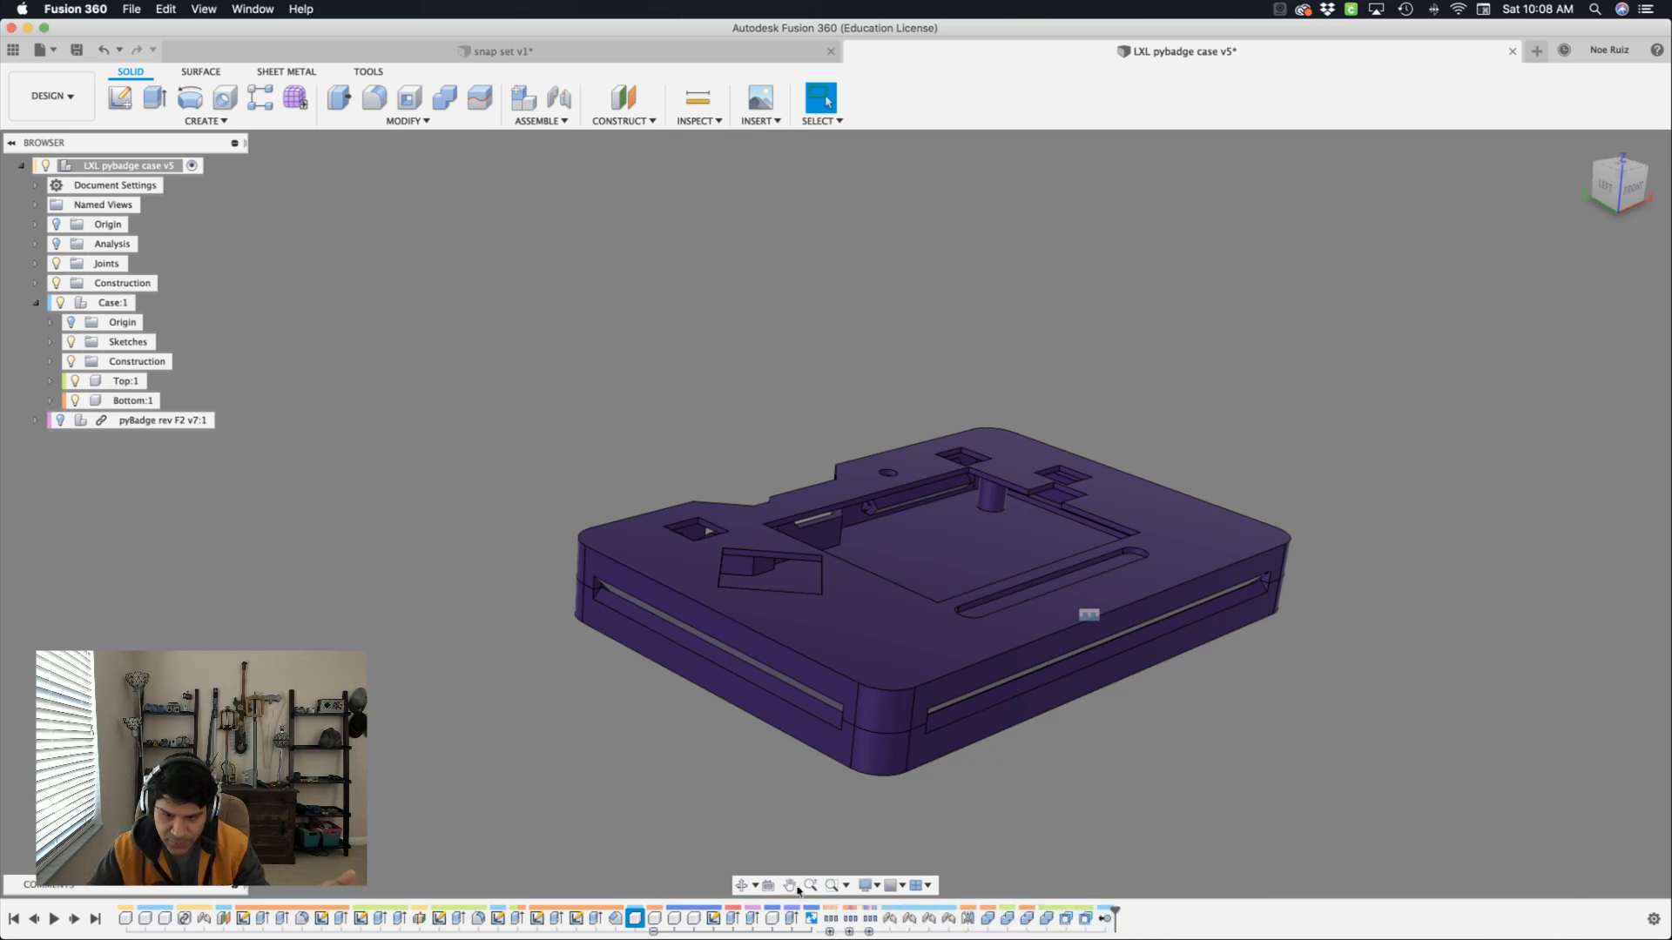
left_click(654, 931)
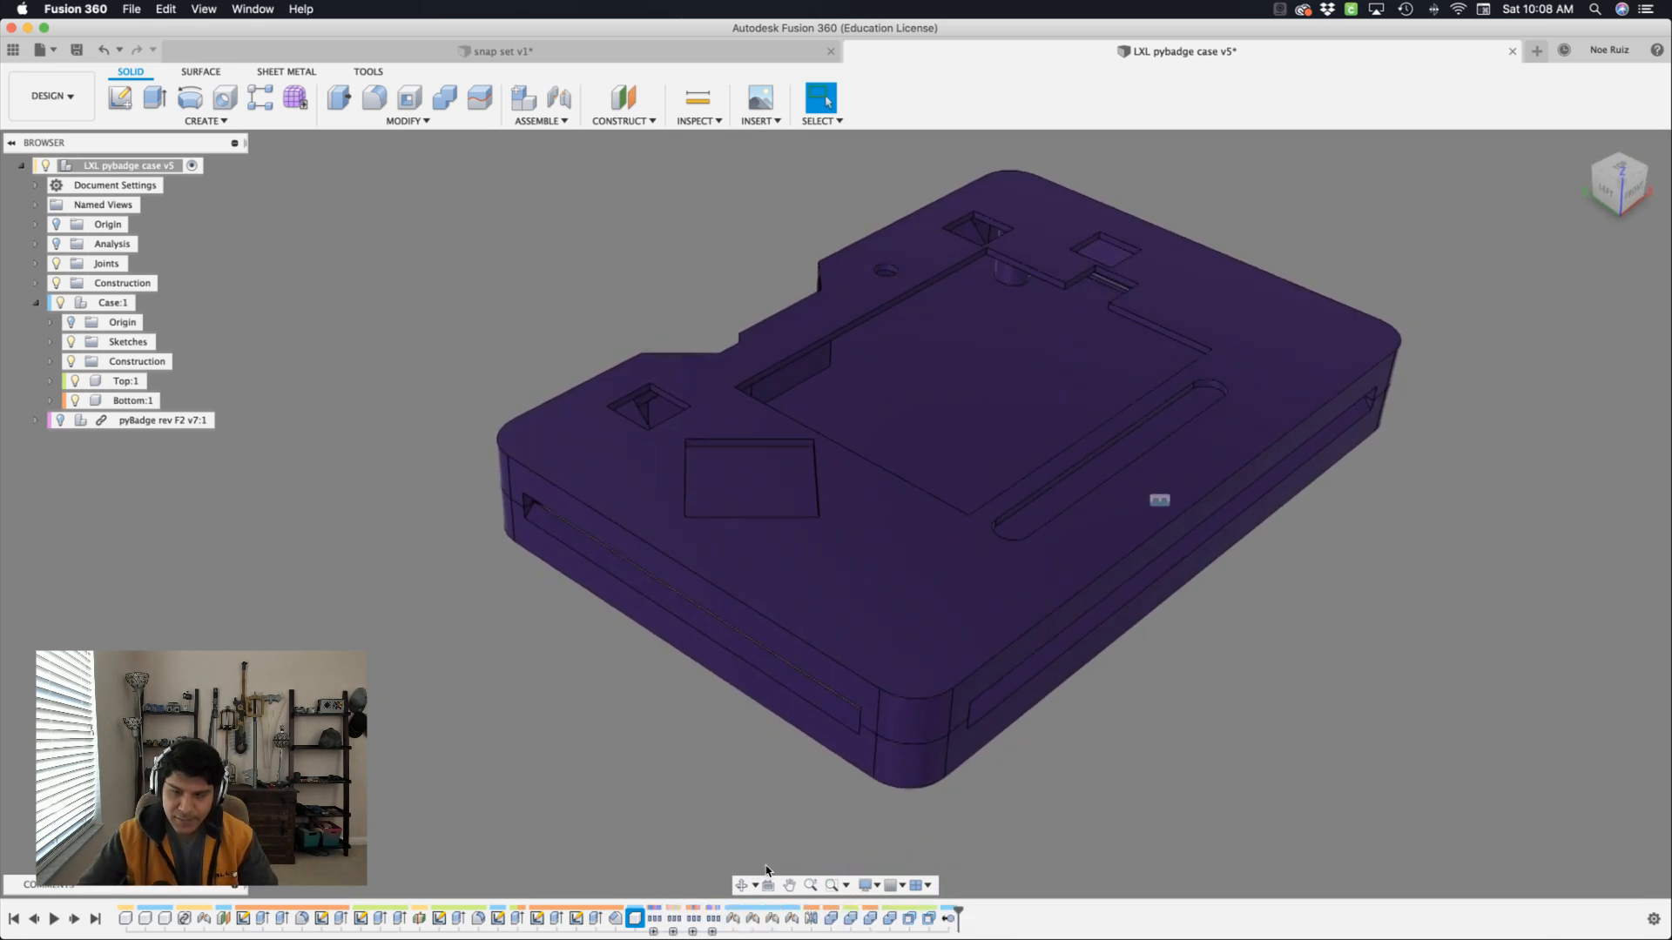
Show the pyBadge board, hide the bottom case to inspect the board inside the top, and show the bottom again.
left_click(60, 421)
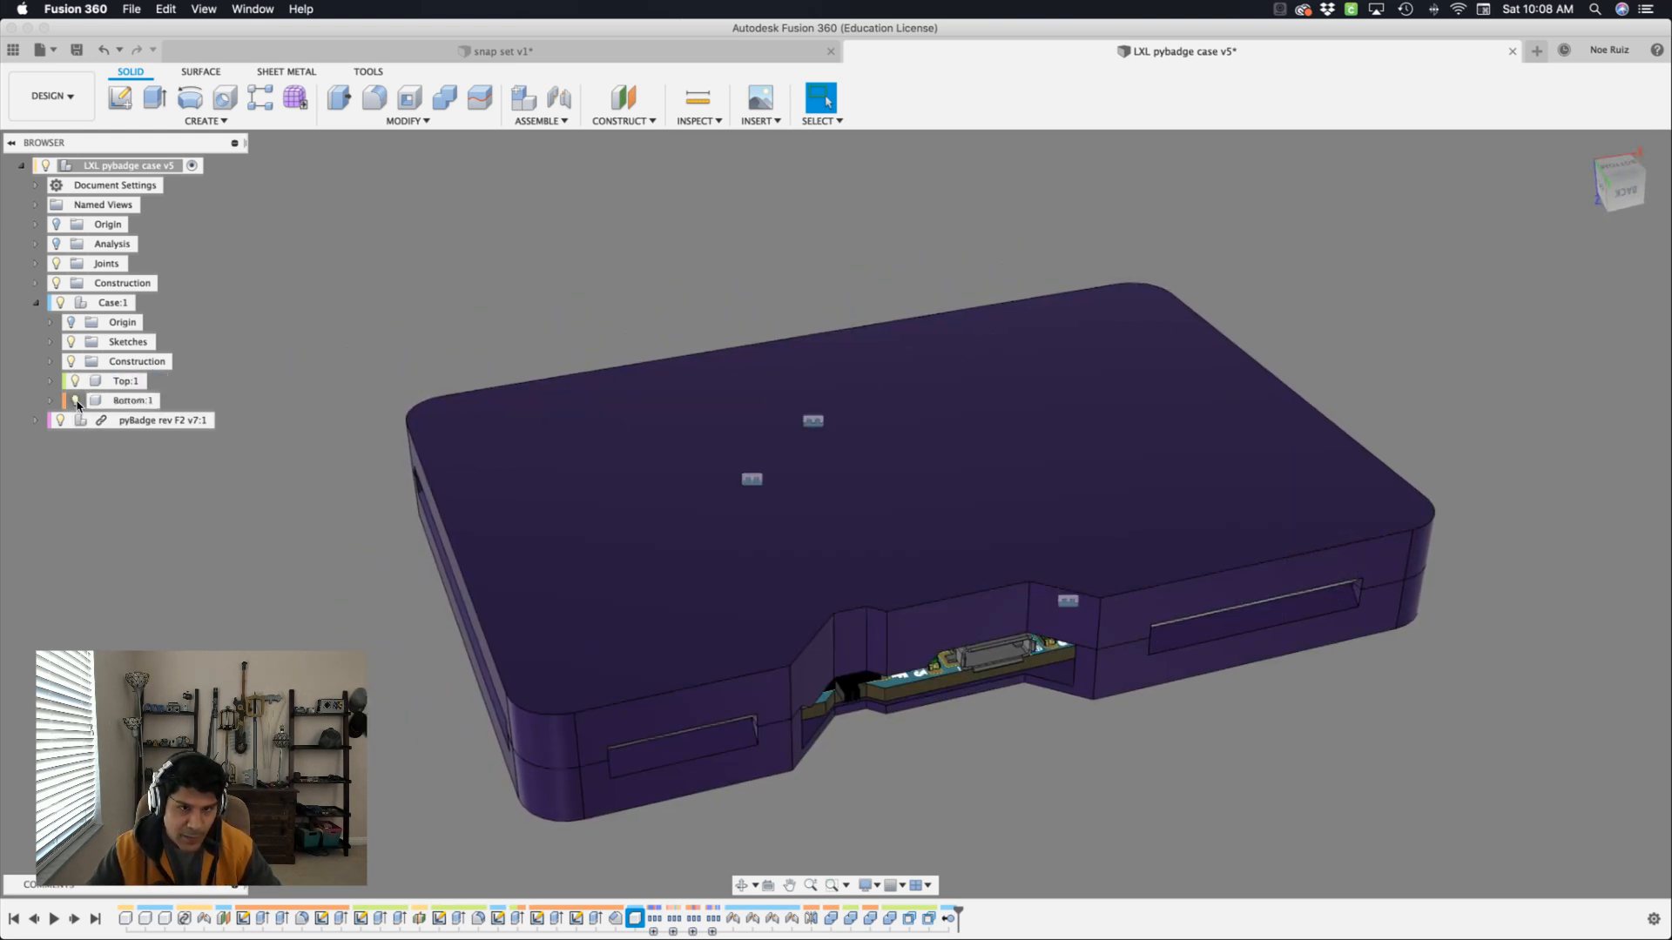
left_click(76, 401)
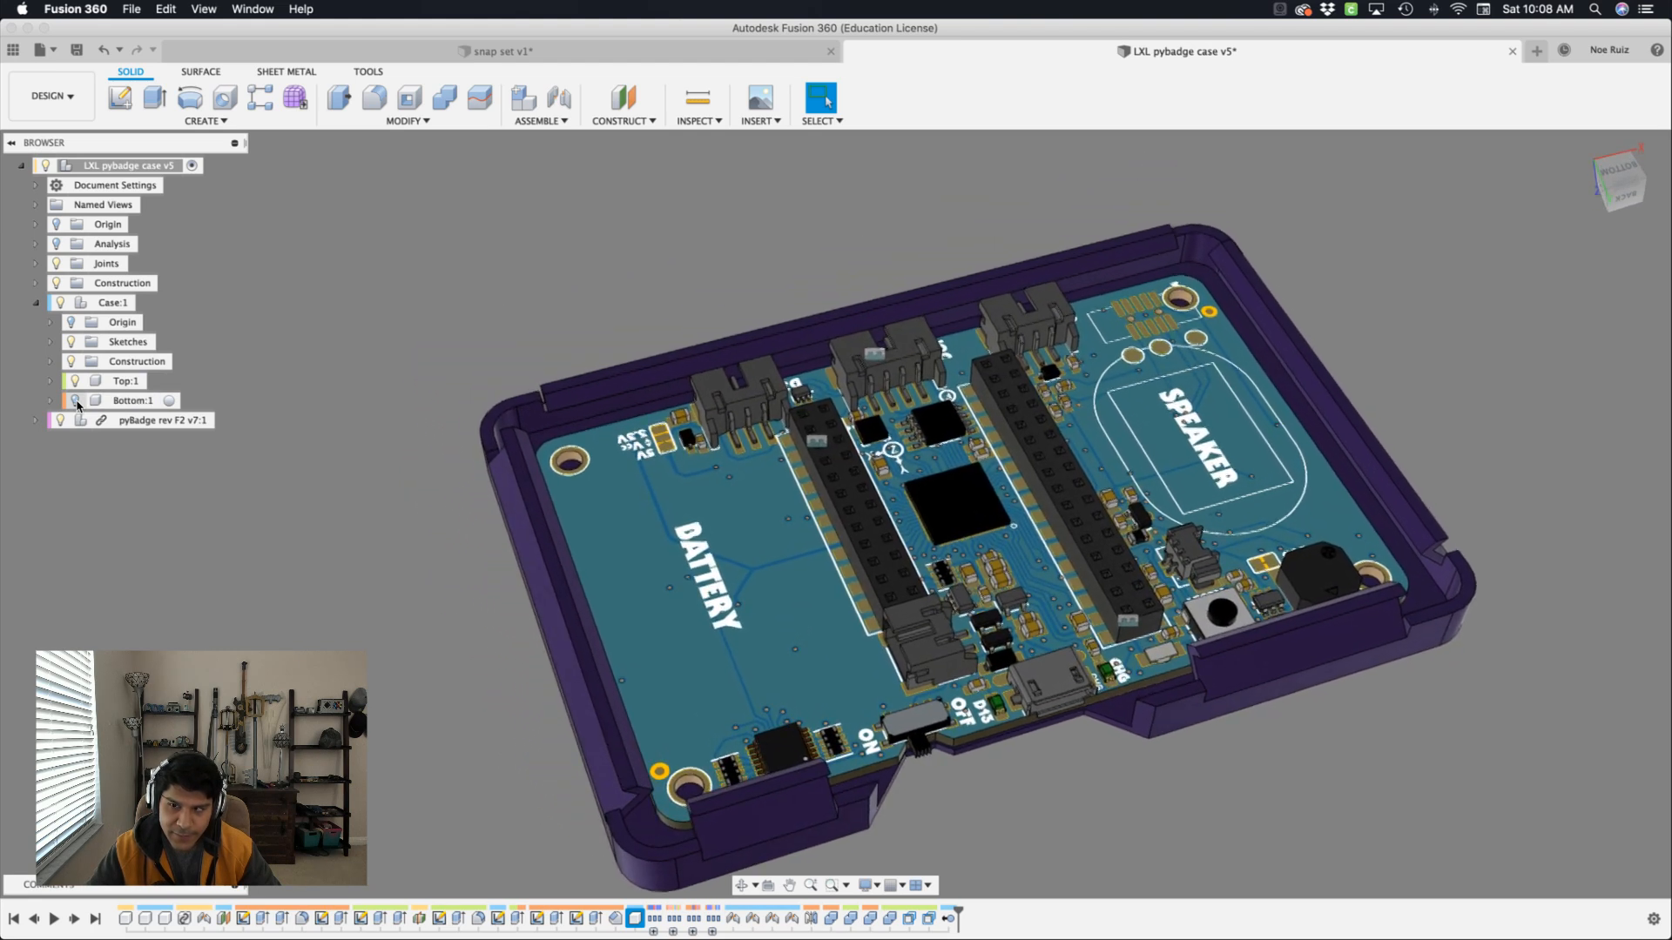
left_click(76, 401)
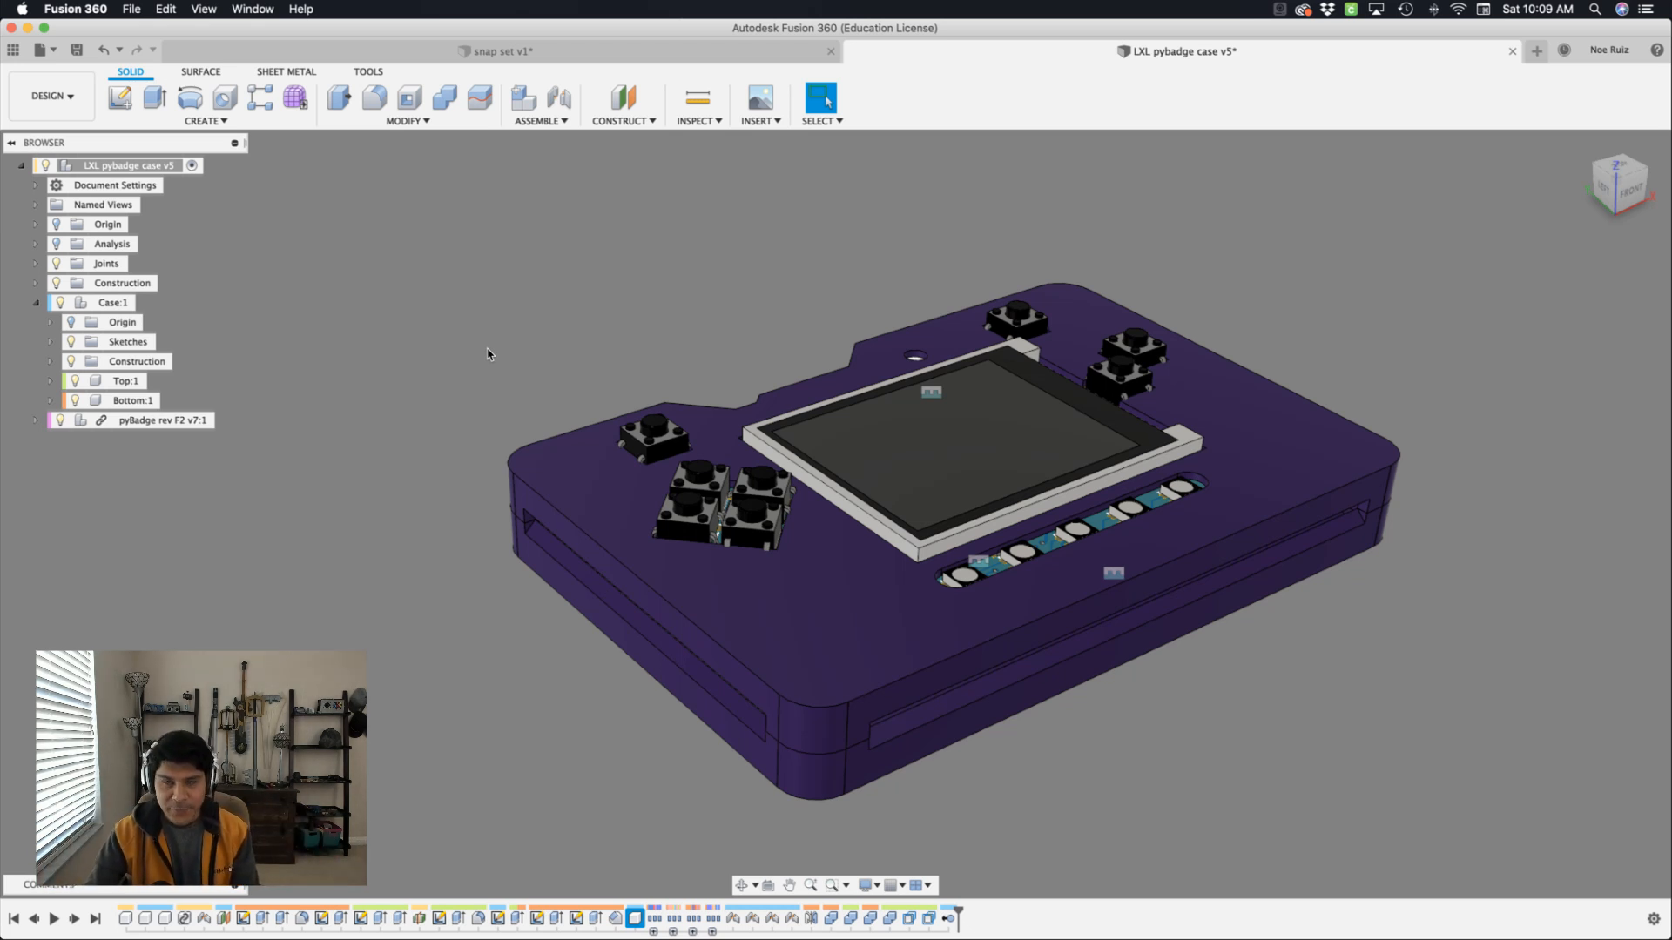
key("super+Tab")
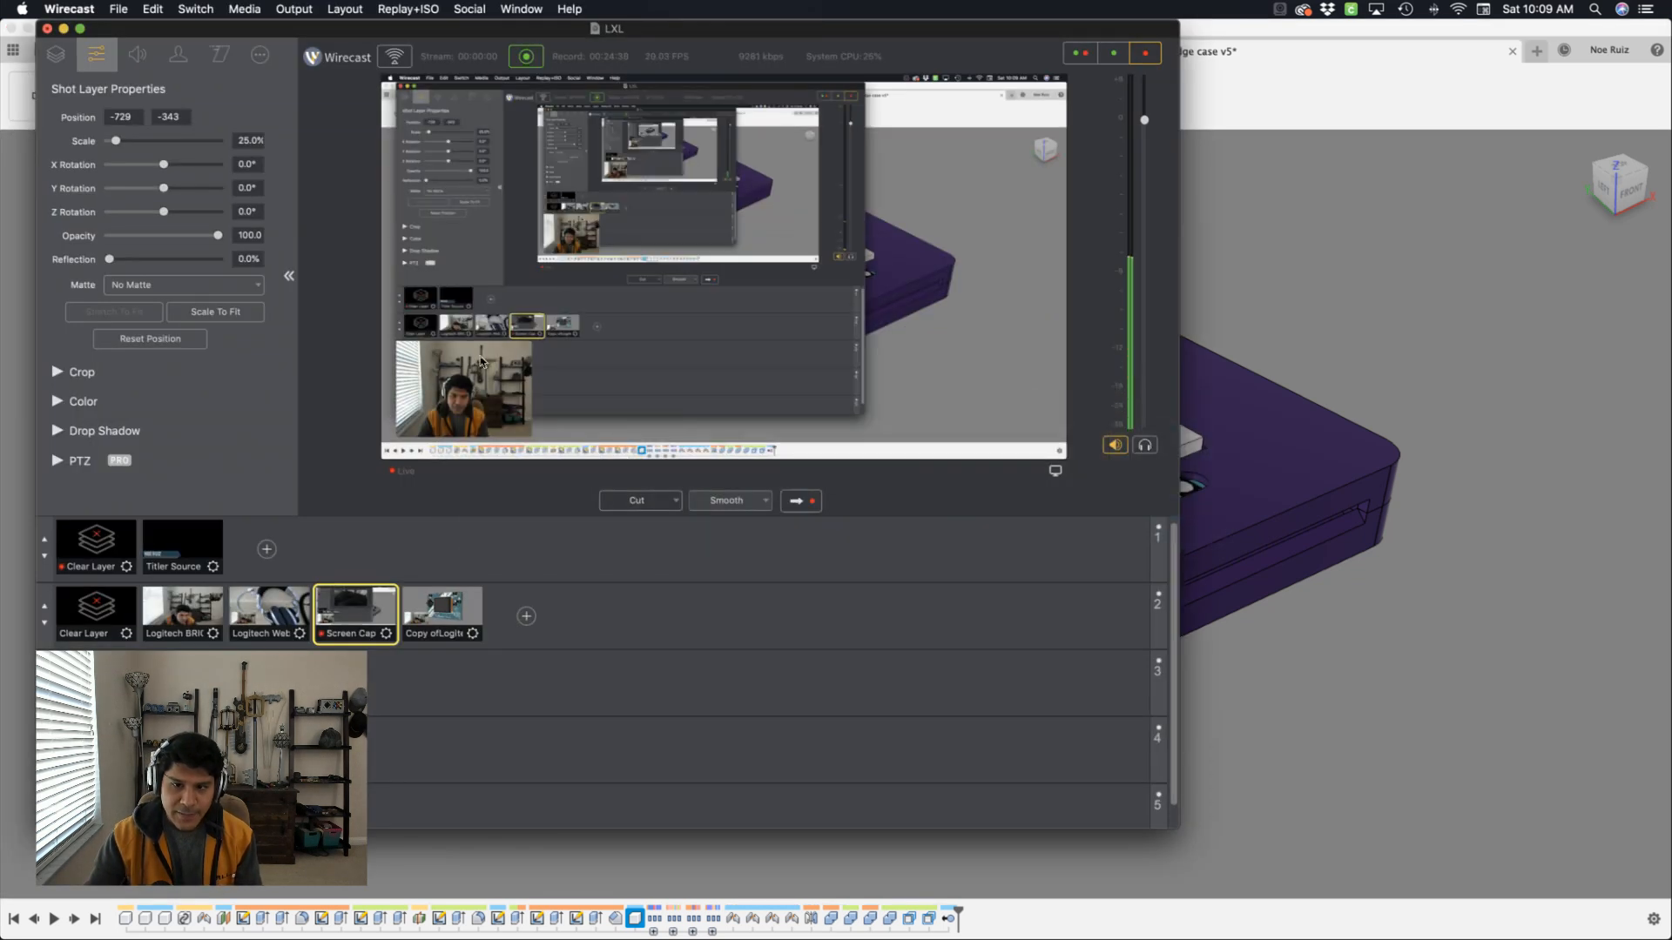